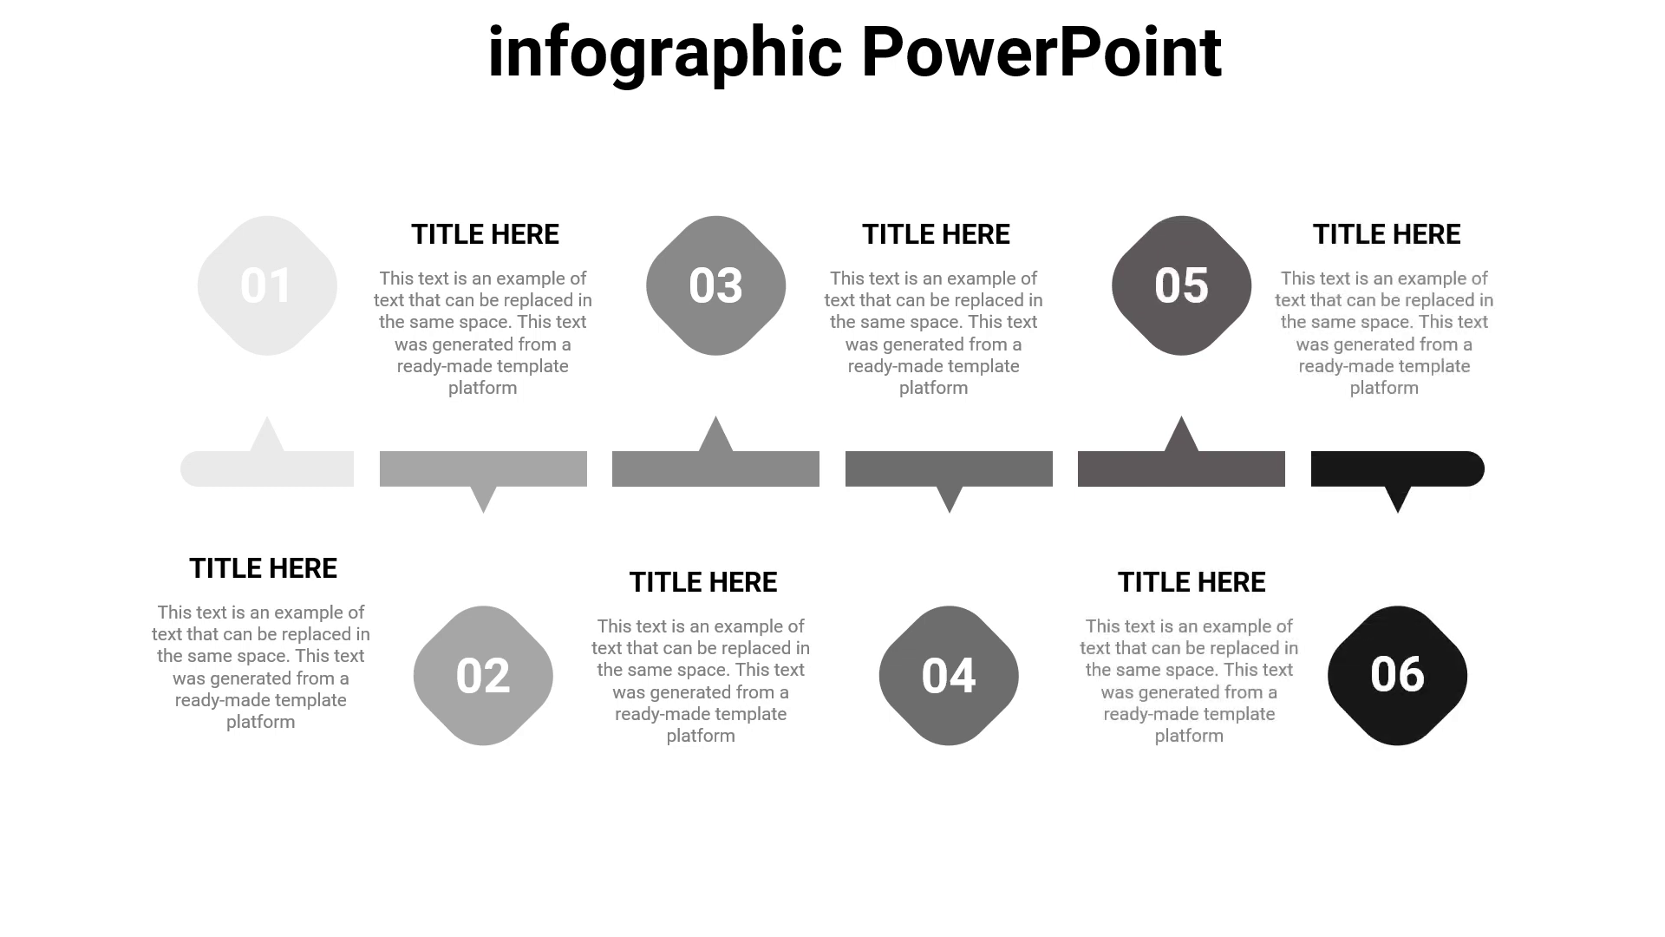
Leave the slideshow to edit slide 2 and turn on the guides.
{"action": "key", "text": "Escape"}
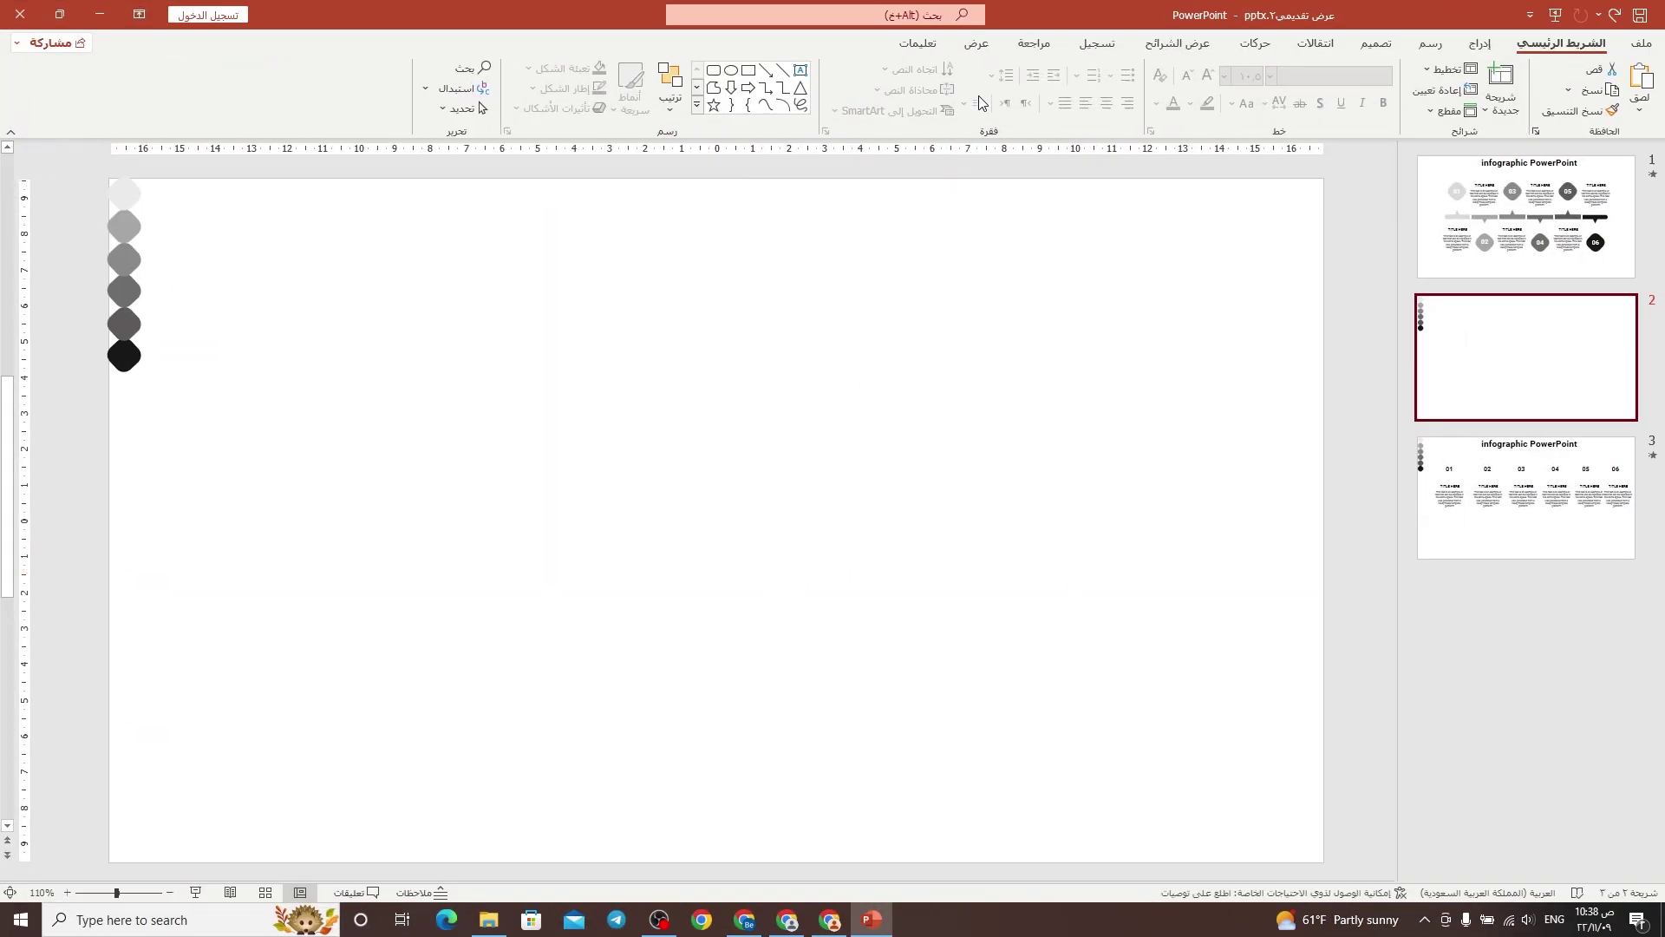
{"action": "left_click", "coordinate": [977, 43]}
{"action": "left_click", "coordinate": [1110, 110]}
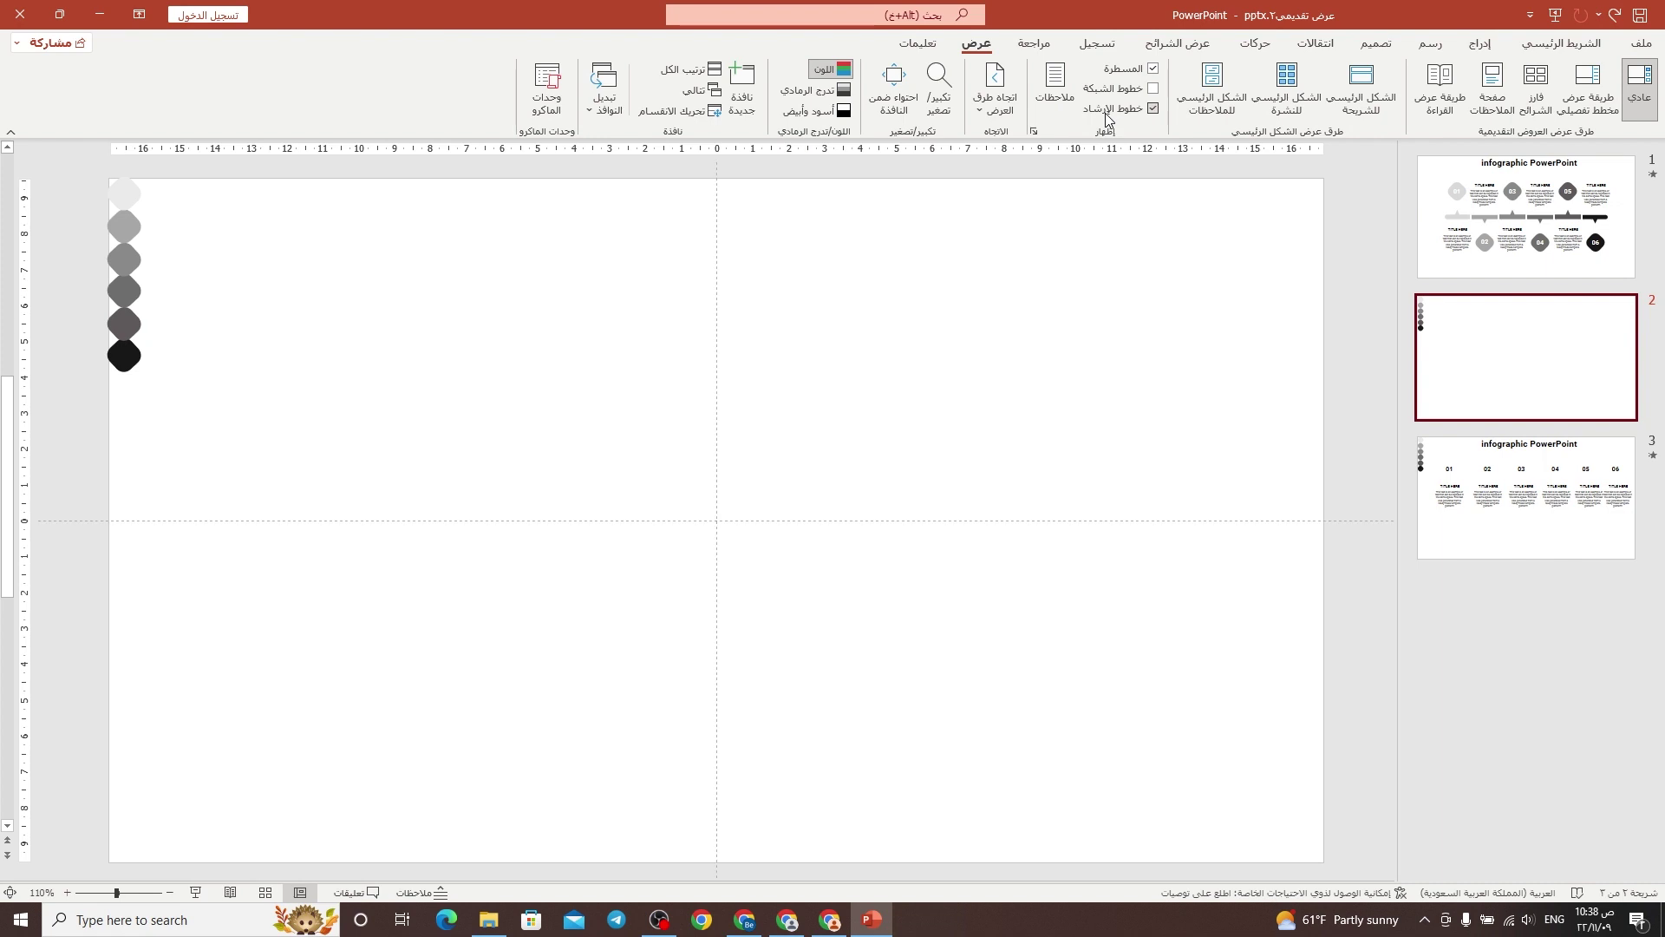
Draw a long thin rectangle bar horizontally across the slide's middle.
{"action": "left_click", "coordinate": [1480, 43]}
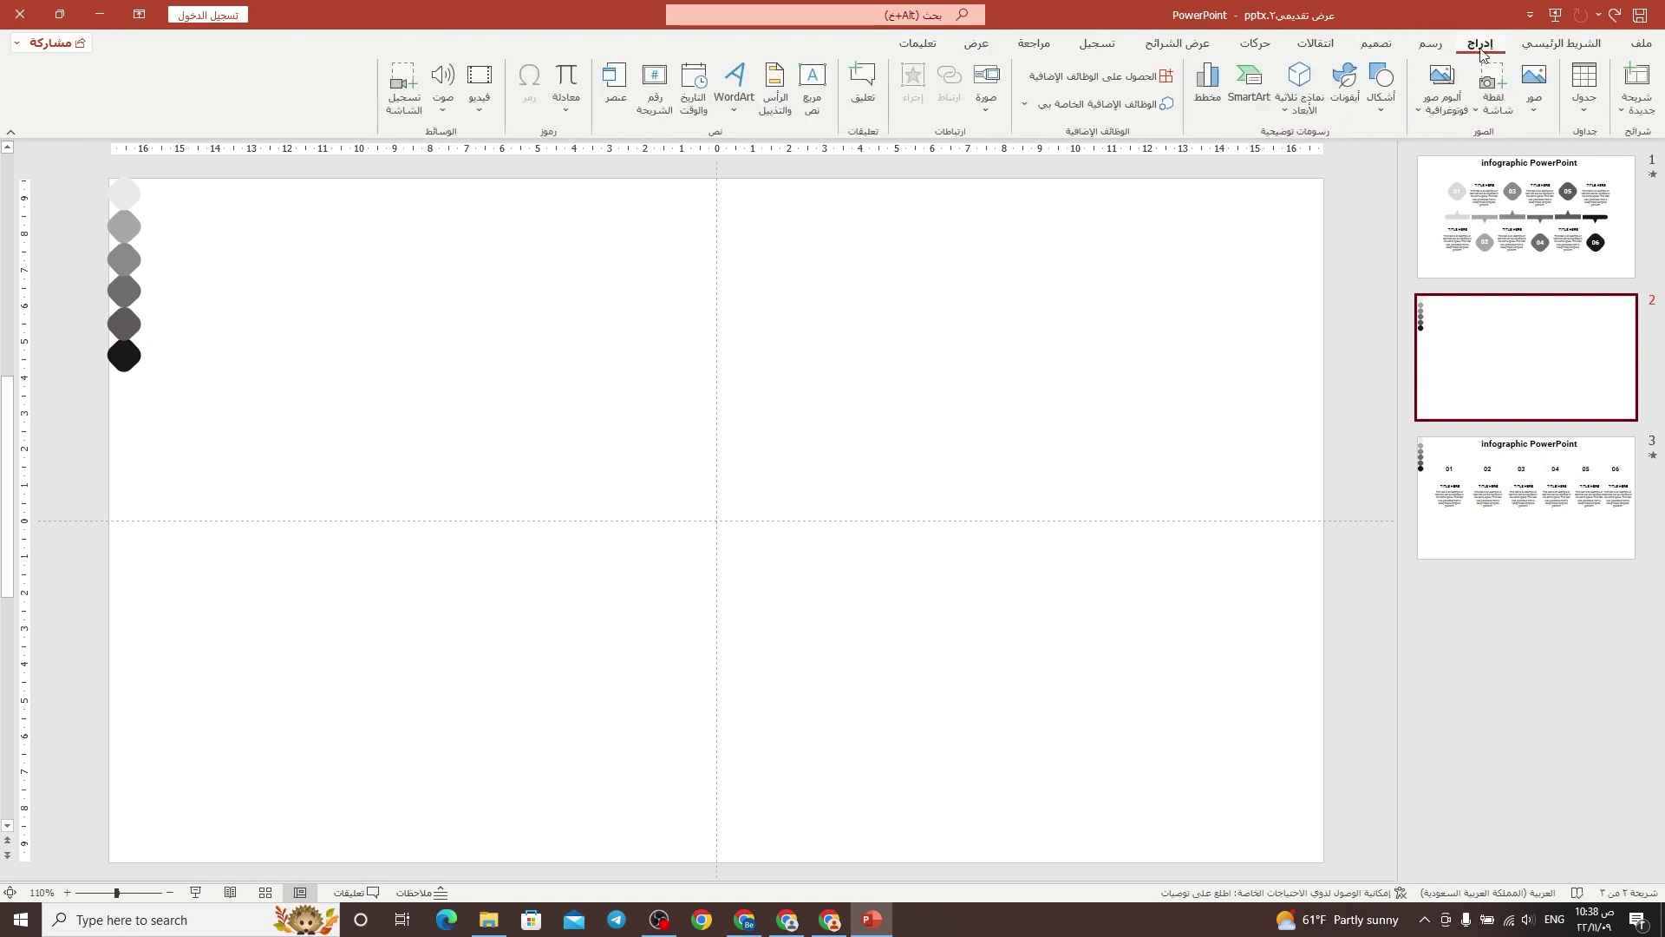
{"action": "left_click", "coordinate": [1383, 87]}
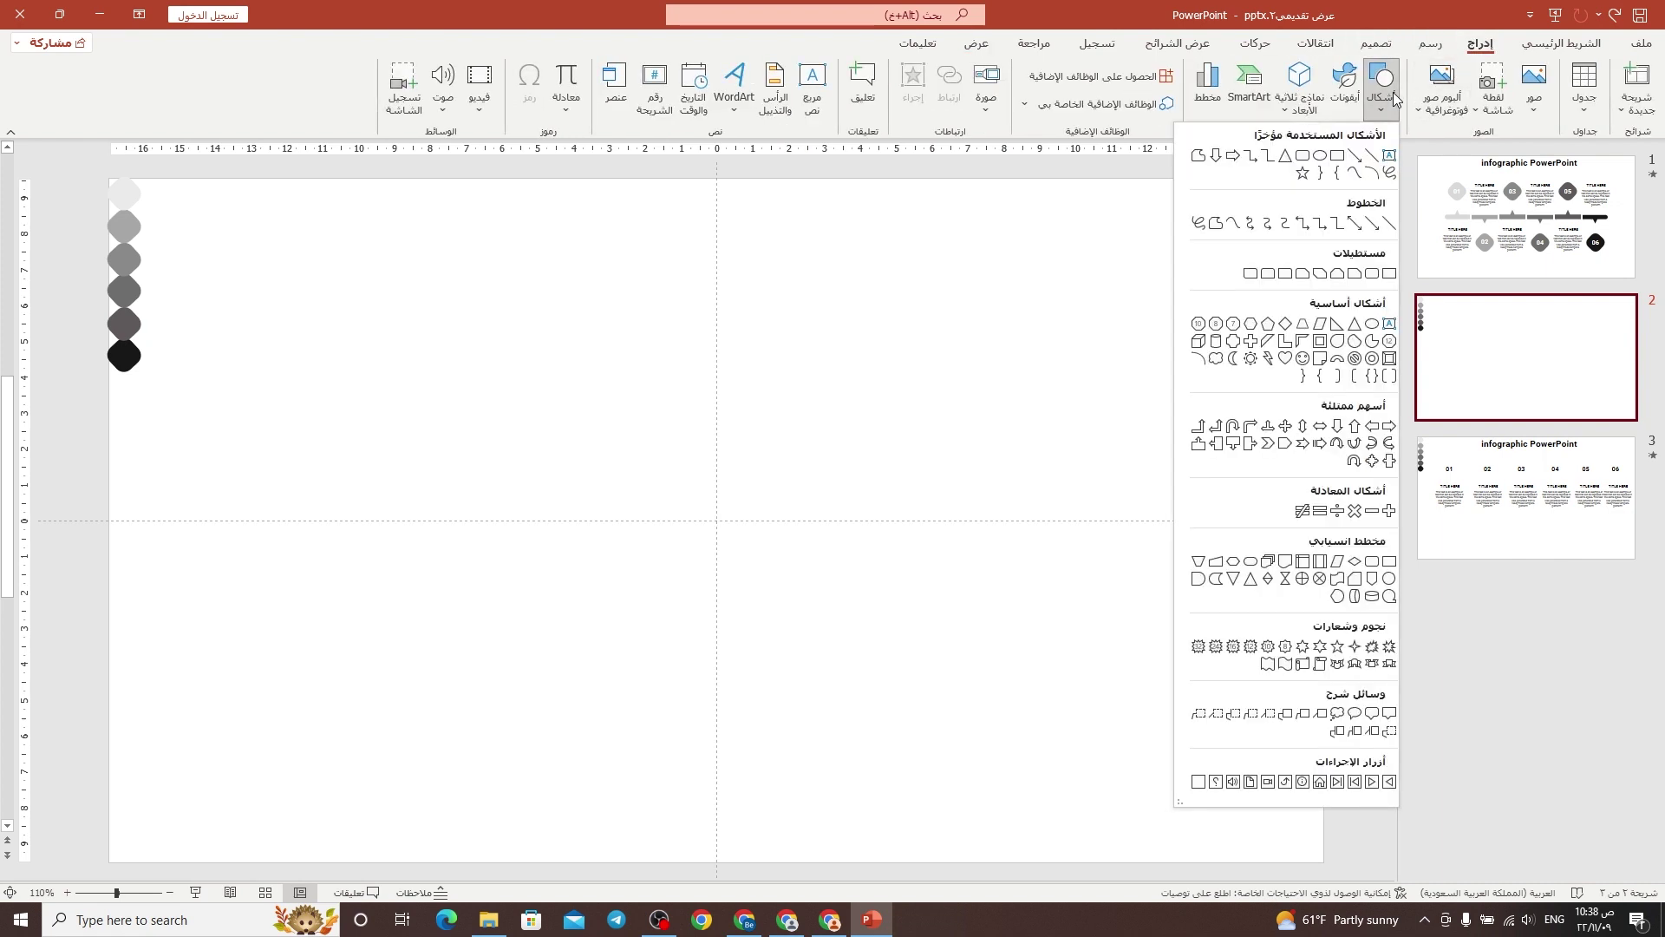
{"action": "left_click", "coordinate": [1302, 159]}
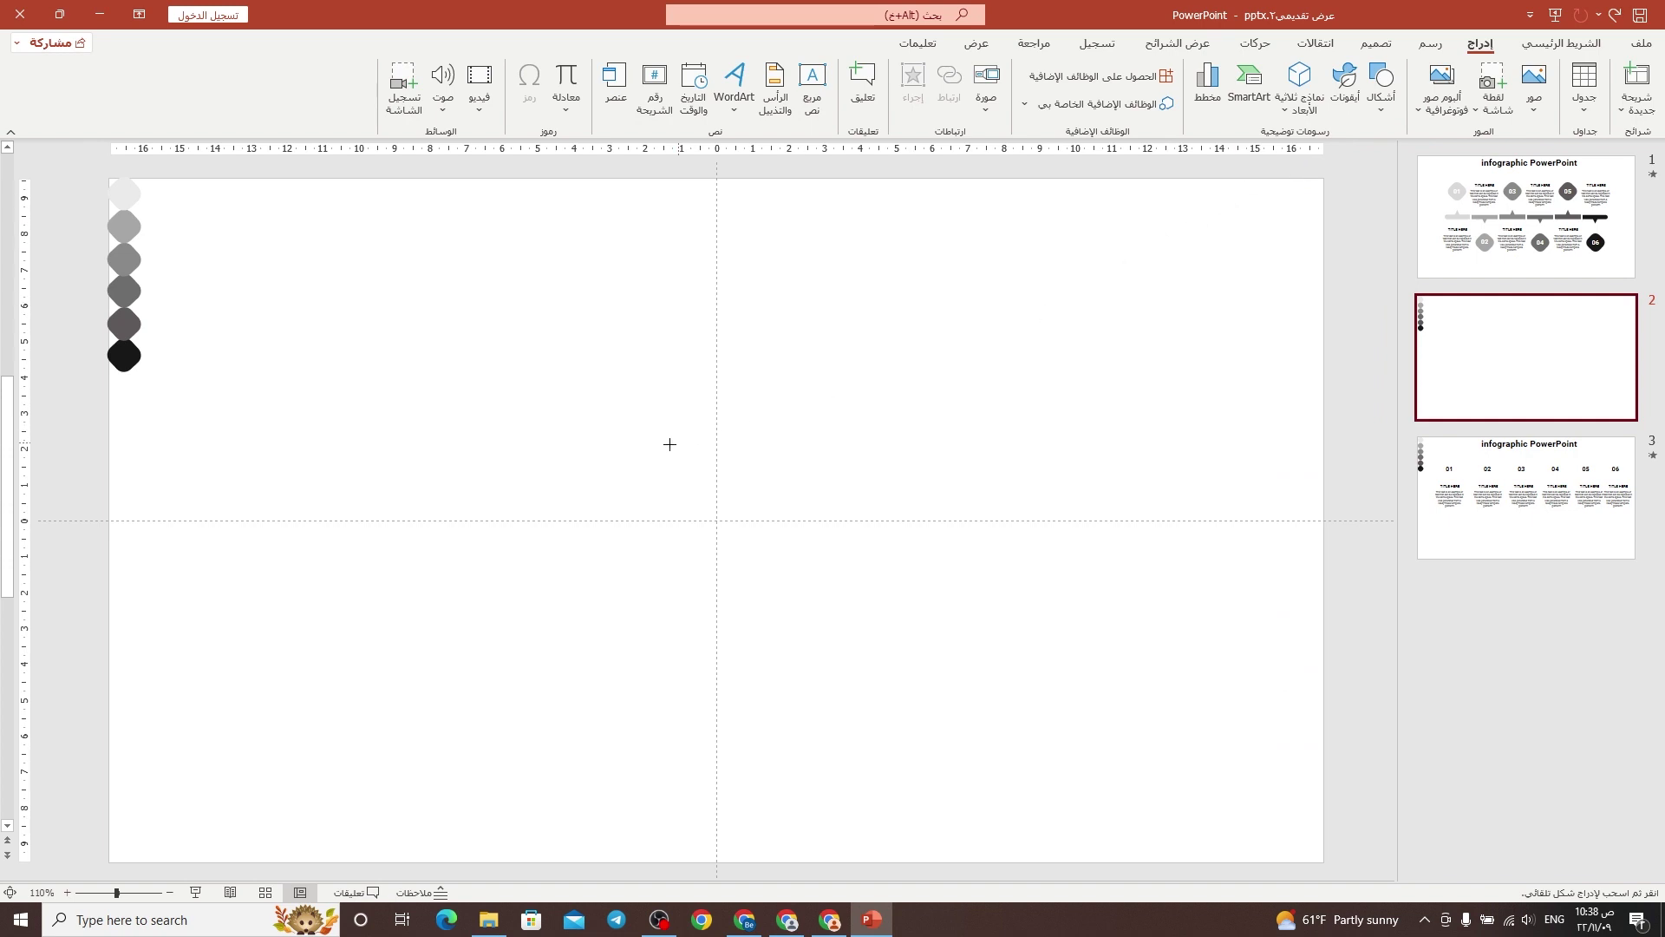
{"action": "mouse_move", "coordinate": [302, 508]}
{"action": "left_mouse_down"}
{"action": "mouse_move", "coordinate": [1190, 534]}
{"action": "mouse_move", "coordinate": [1078, 524]}
{"action": "left_mouse_up"}
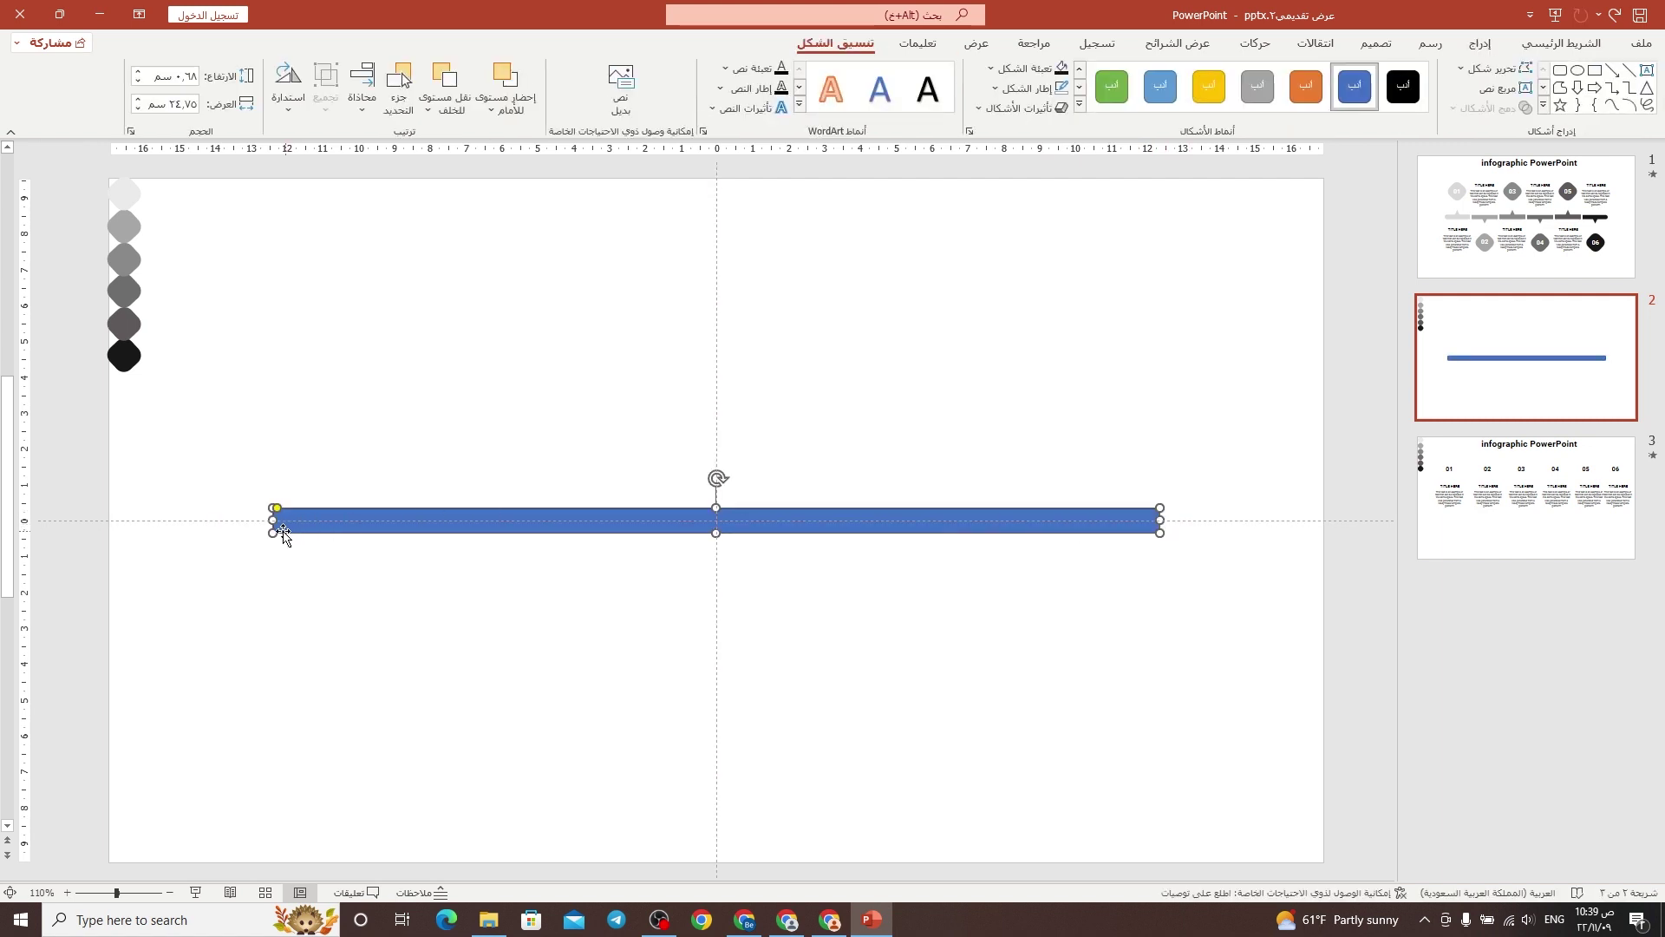
Round the long bar's ends fully and set its outline to No Outline.
{"action": "left_click_drag", "start_coordinate": [276, 512], "coordinate": [379, 530]}
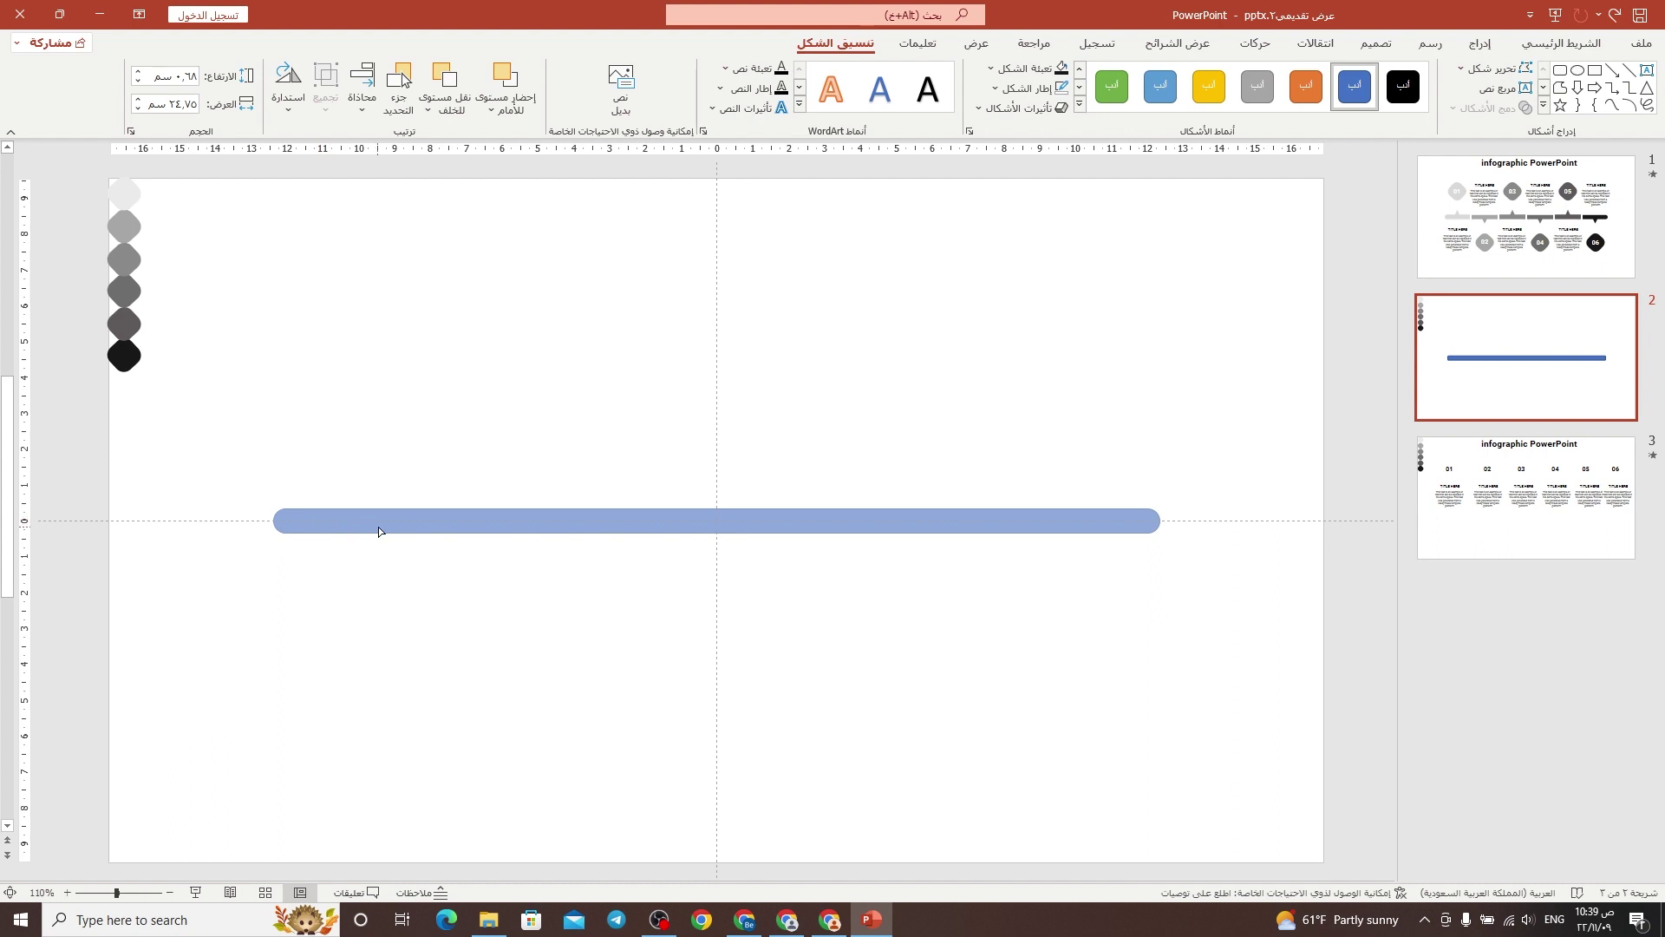
{"action": "key", "text": "Escape"}
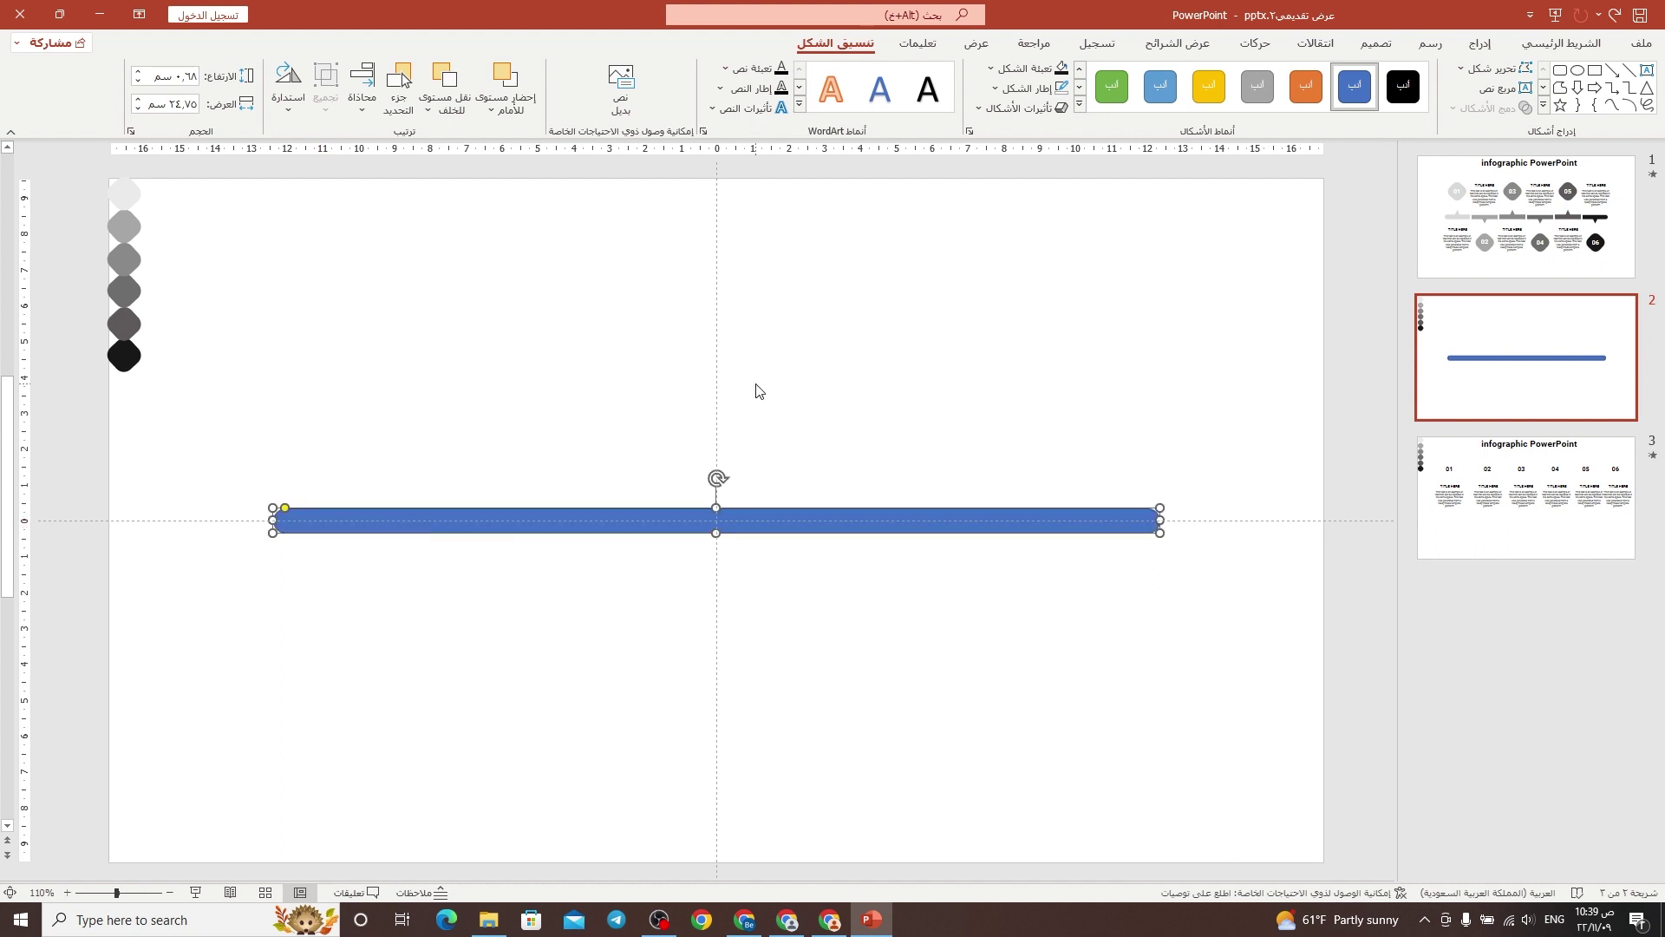
{"action": "left_click", "coordinate": [1027, 87]}
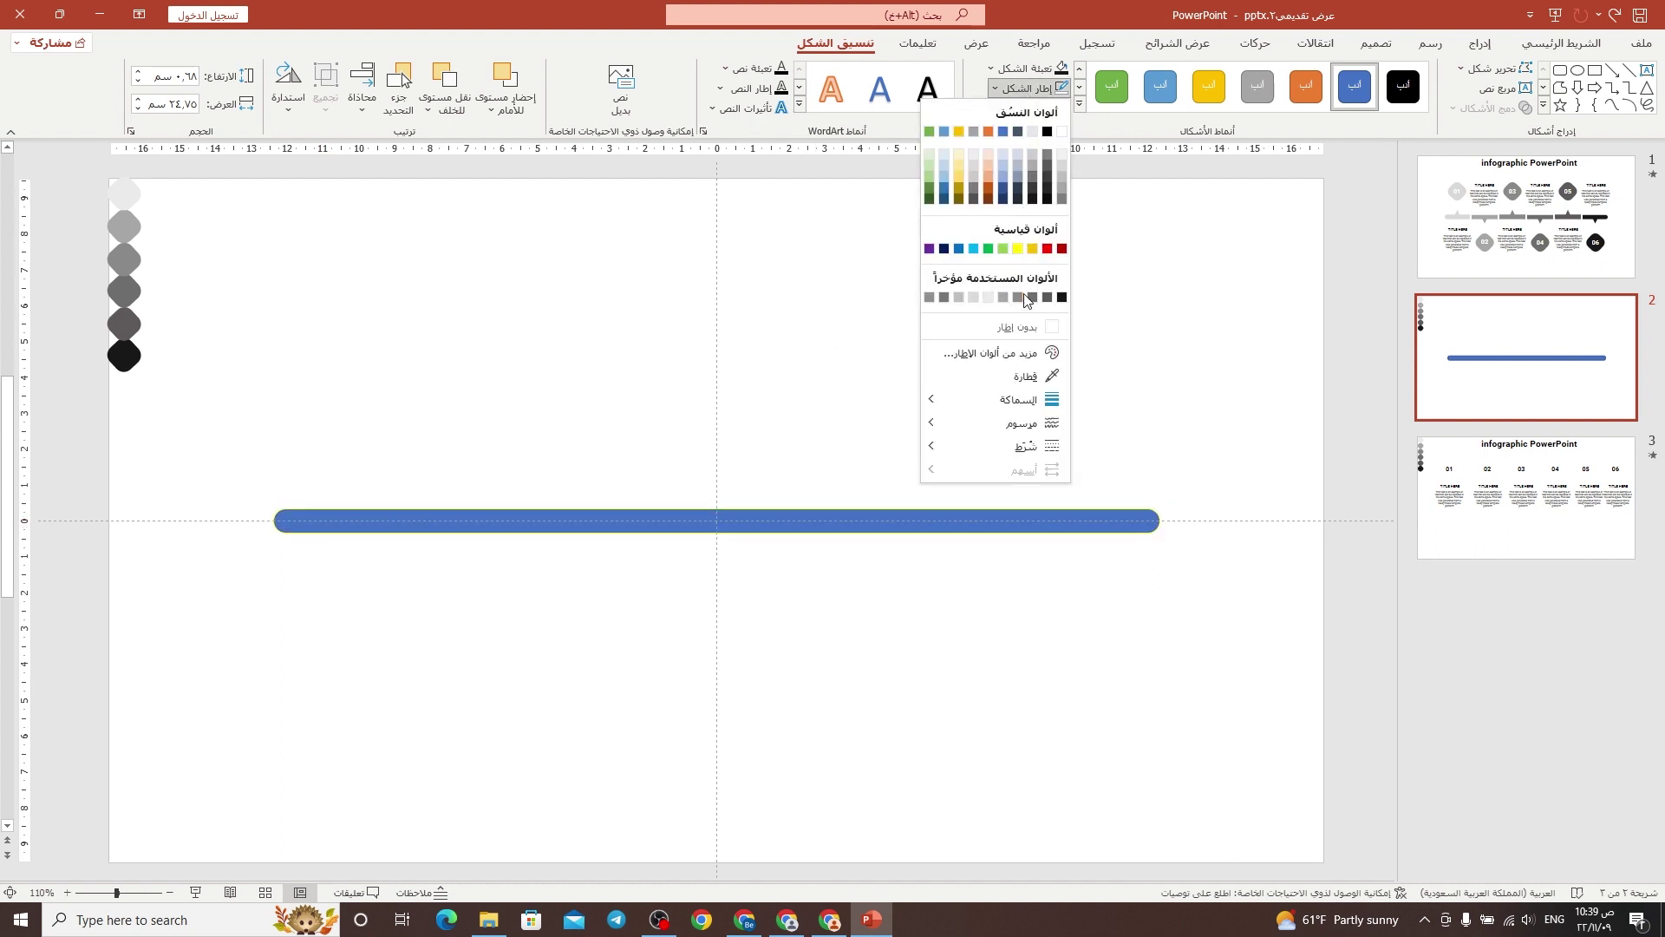
{"action": "left_click", "coordinate": [1031, 336]}
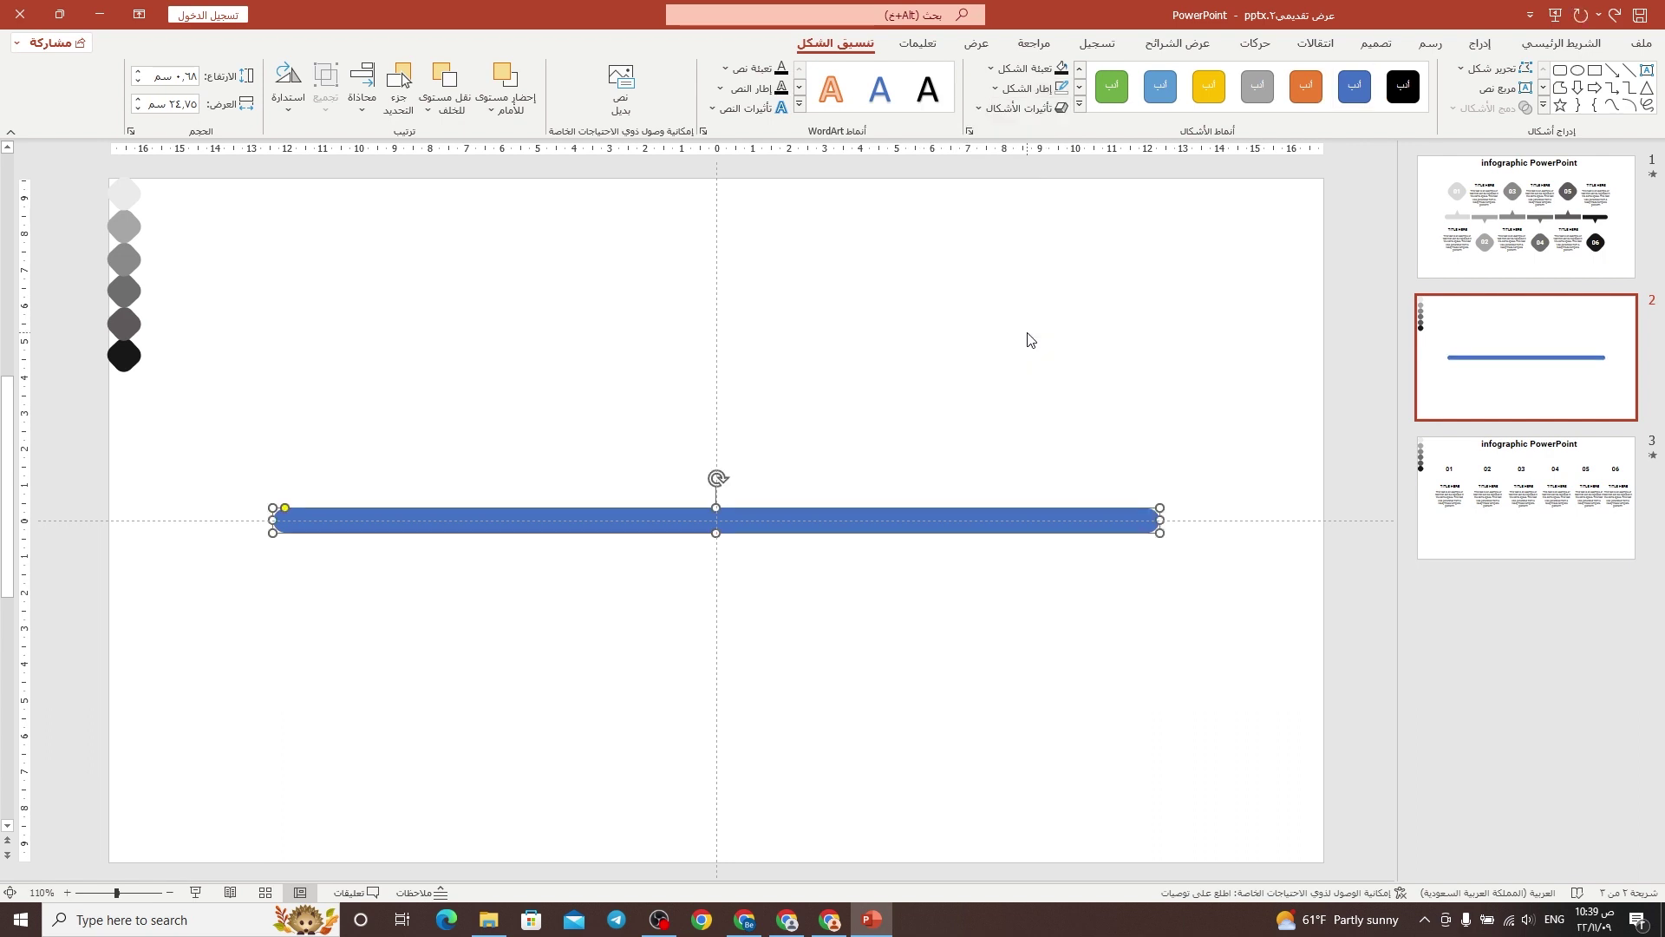
{"action": "left_click", "coordinate": [1030, 339]}
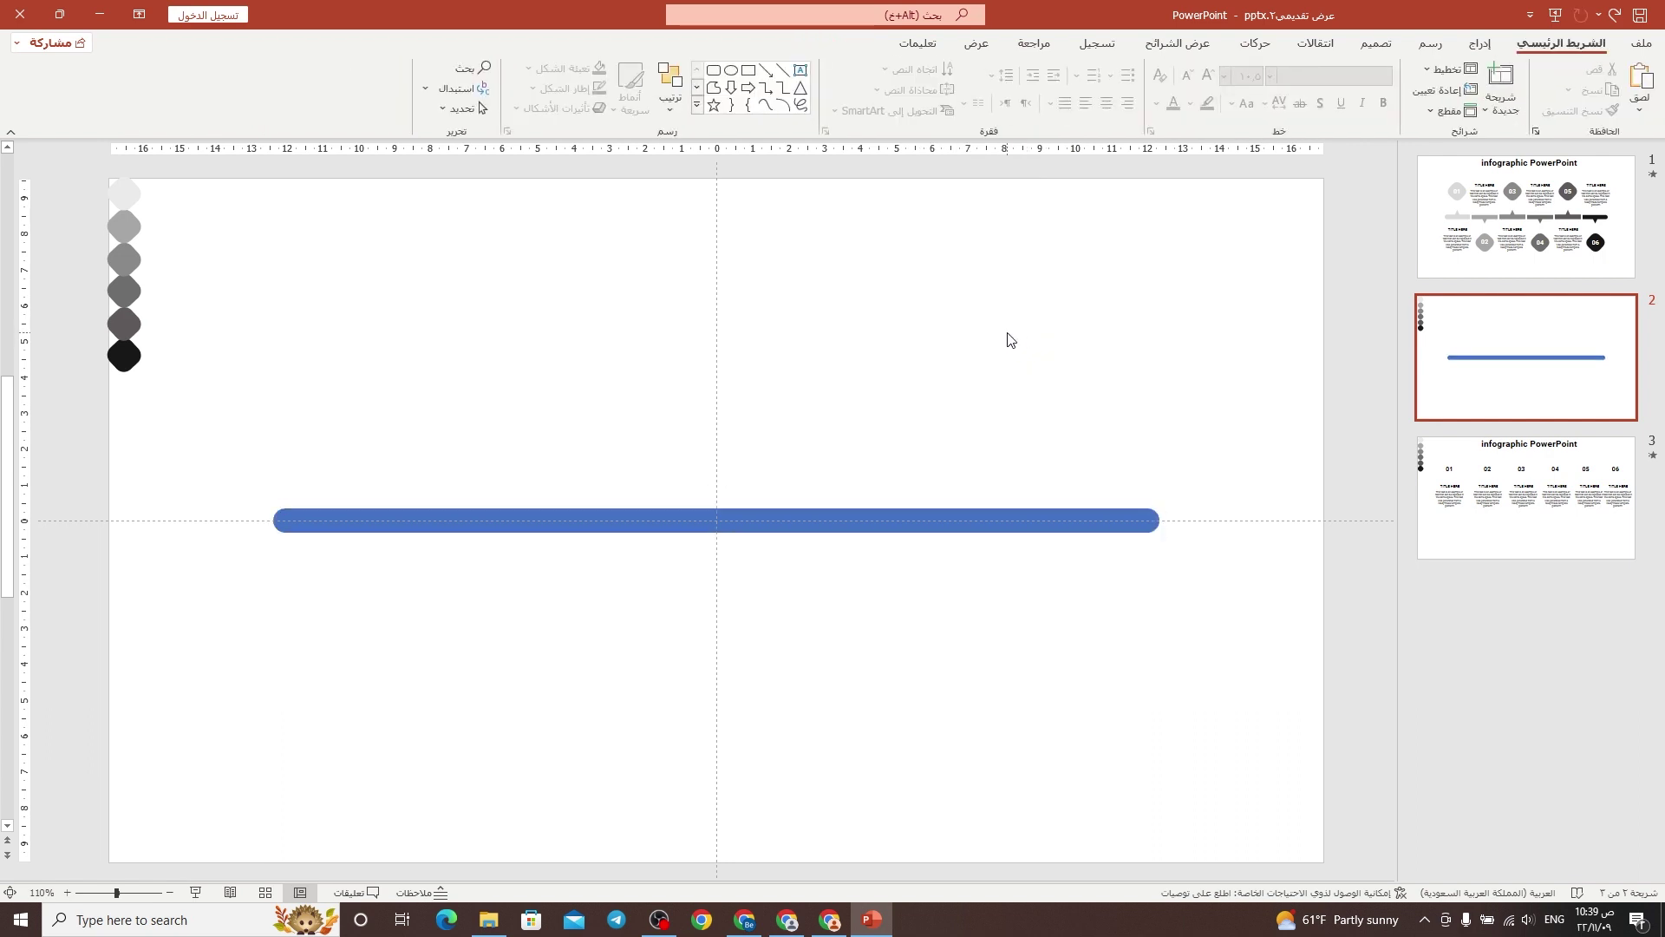
Pick the Rectangle shape from the Insert shapes gallery.
{"action": "left_click", "coordinate": [1480, 43]}
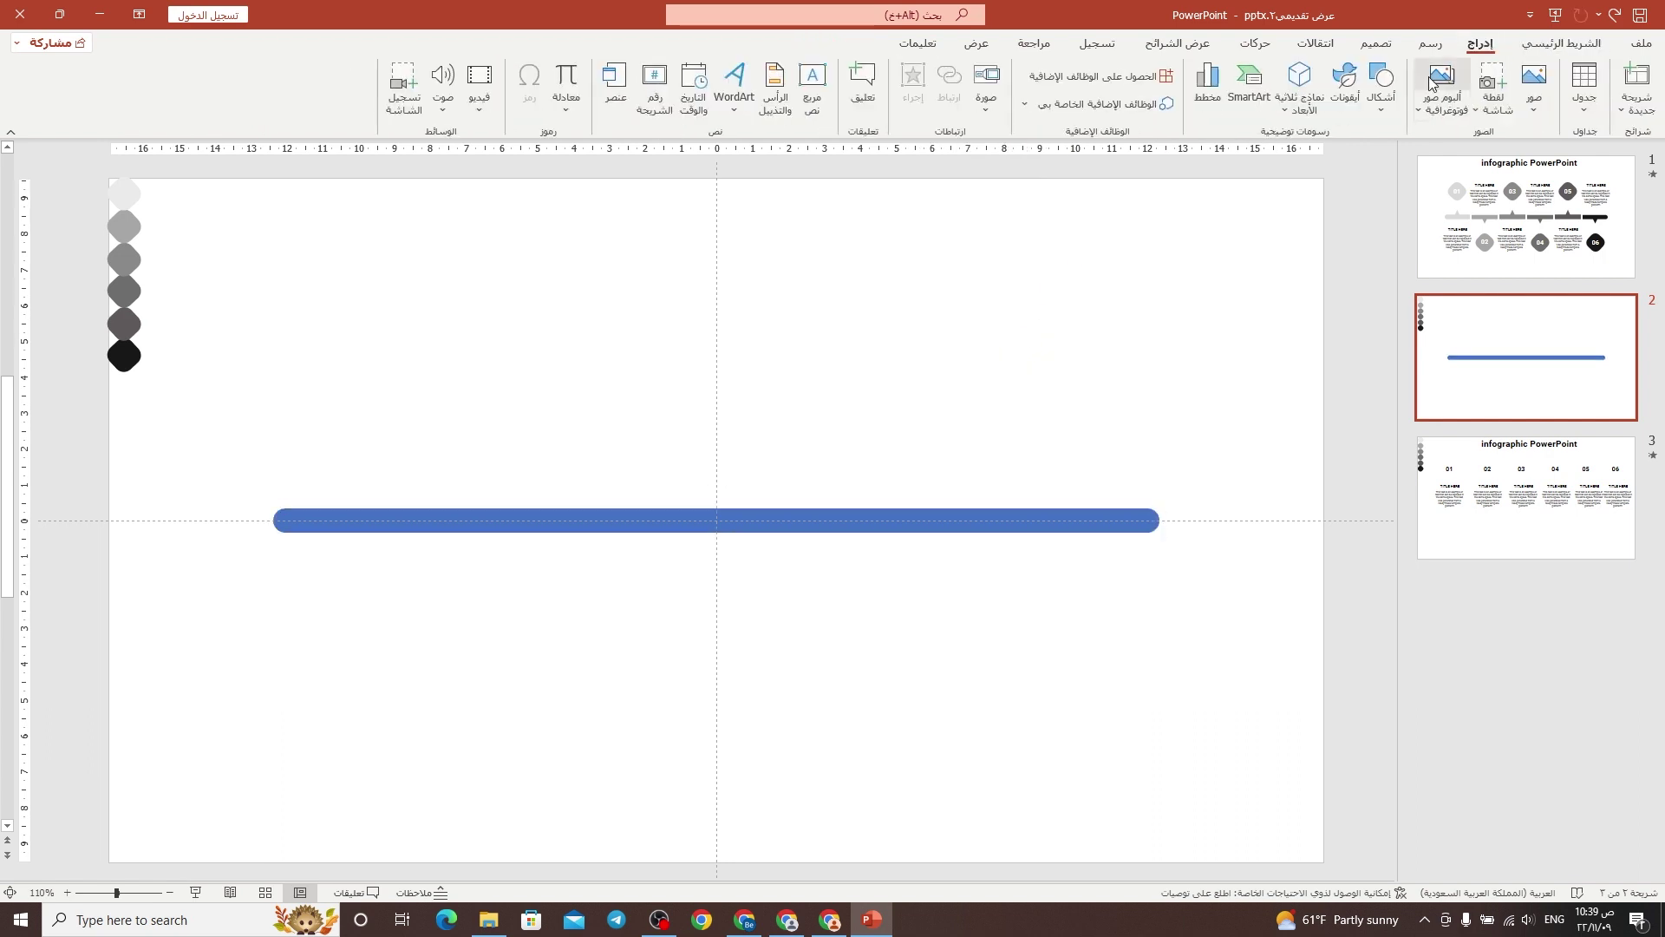
{"action": "left_click", "coordinate": [1379, 97]}
{"action": "left_click", "coordinate": [1341, 157]}
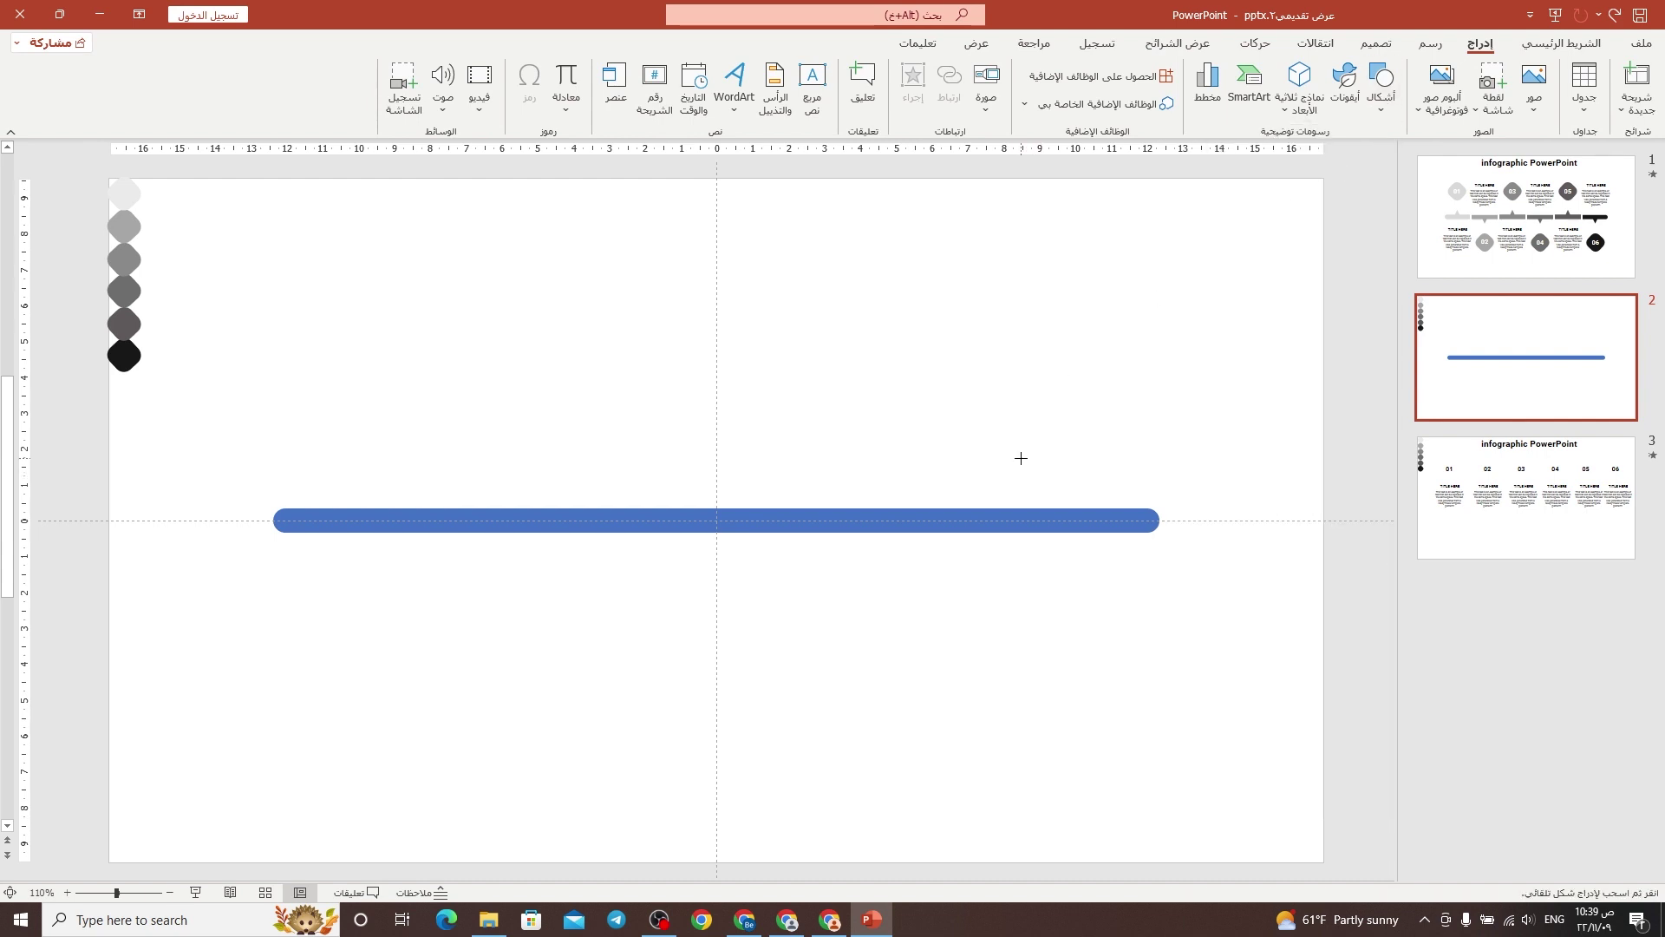
Draw a thin vertical bar crossing the centre of the long bar.
{"action": "mouse_move", "coordinate": [699, 450]}
{"action": "left_mouse_down"}
{"action": "mouse_move", "coordinate": [729, 608]}
{"action": "mouse_move", "coordinate": [712, 556]}
{"action": "left_mouse_up"}
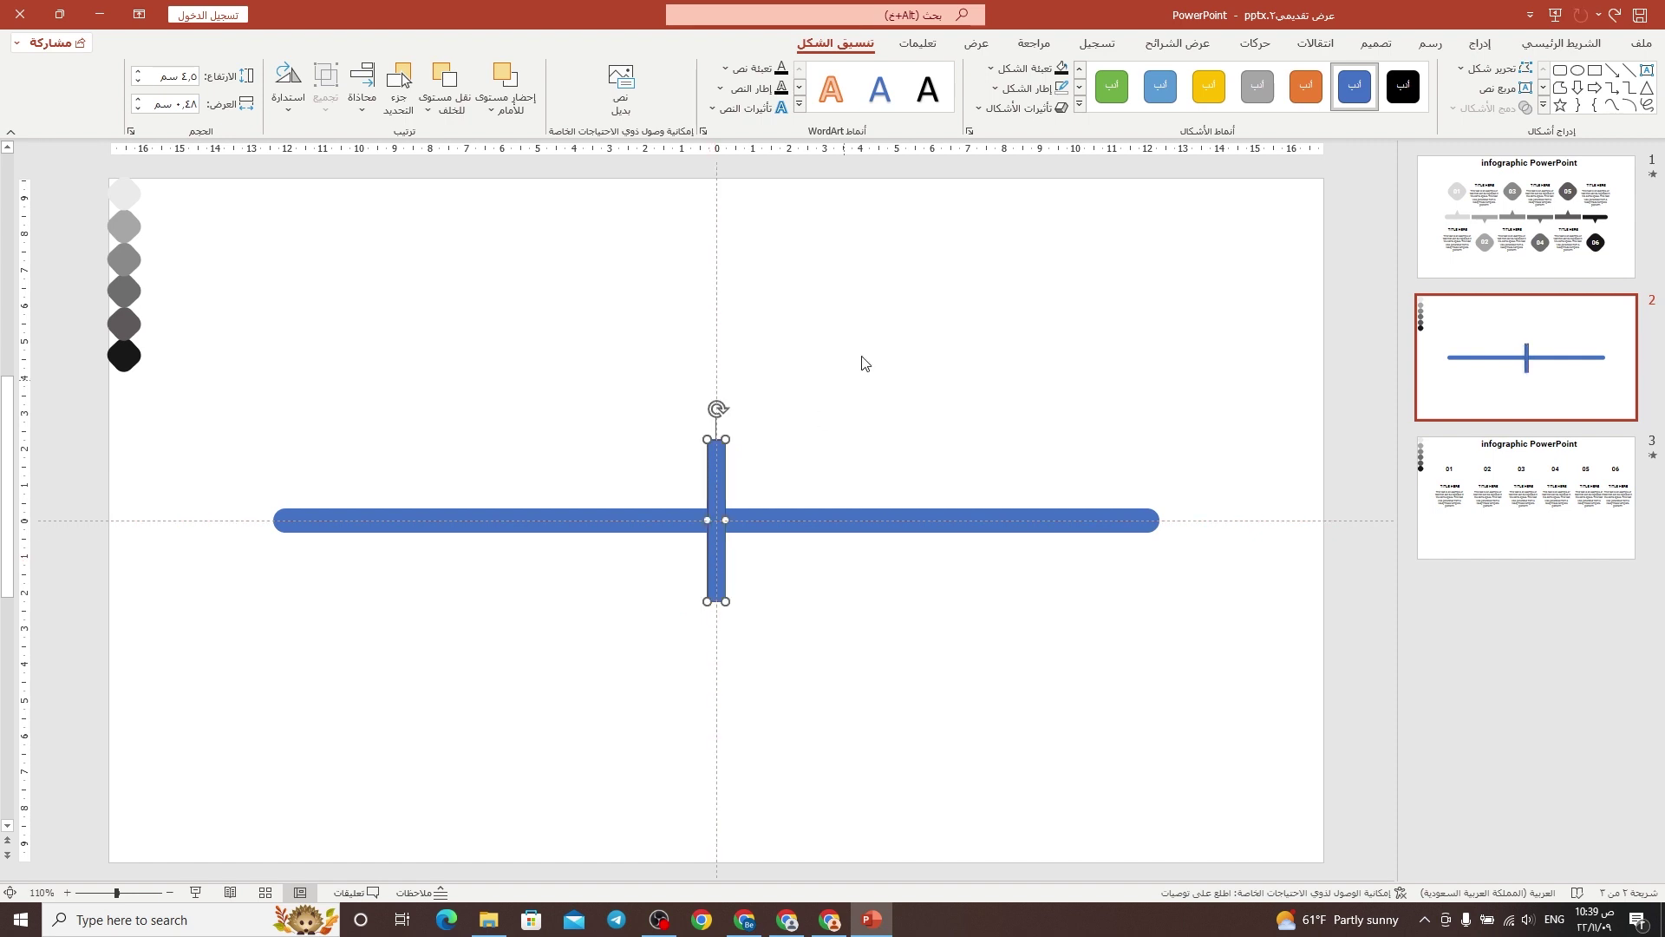
{"action": "left_click", "coordinate": [872, 562]}
{"action": "left_click", "coordinate": [716, 570]}
{"action": "double_click", "coordinate": [716, 570]}
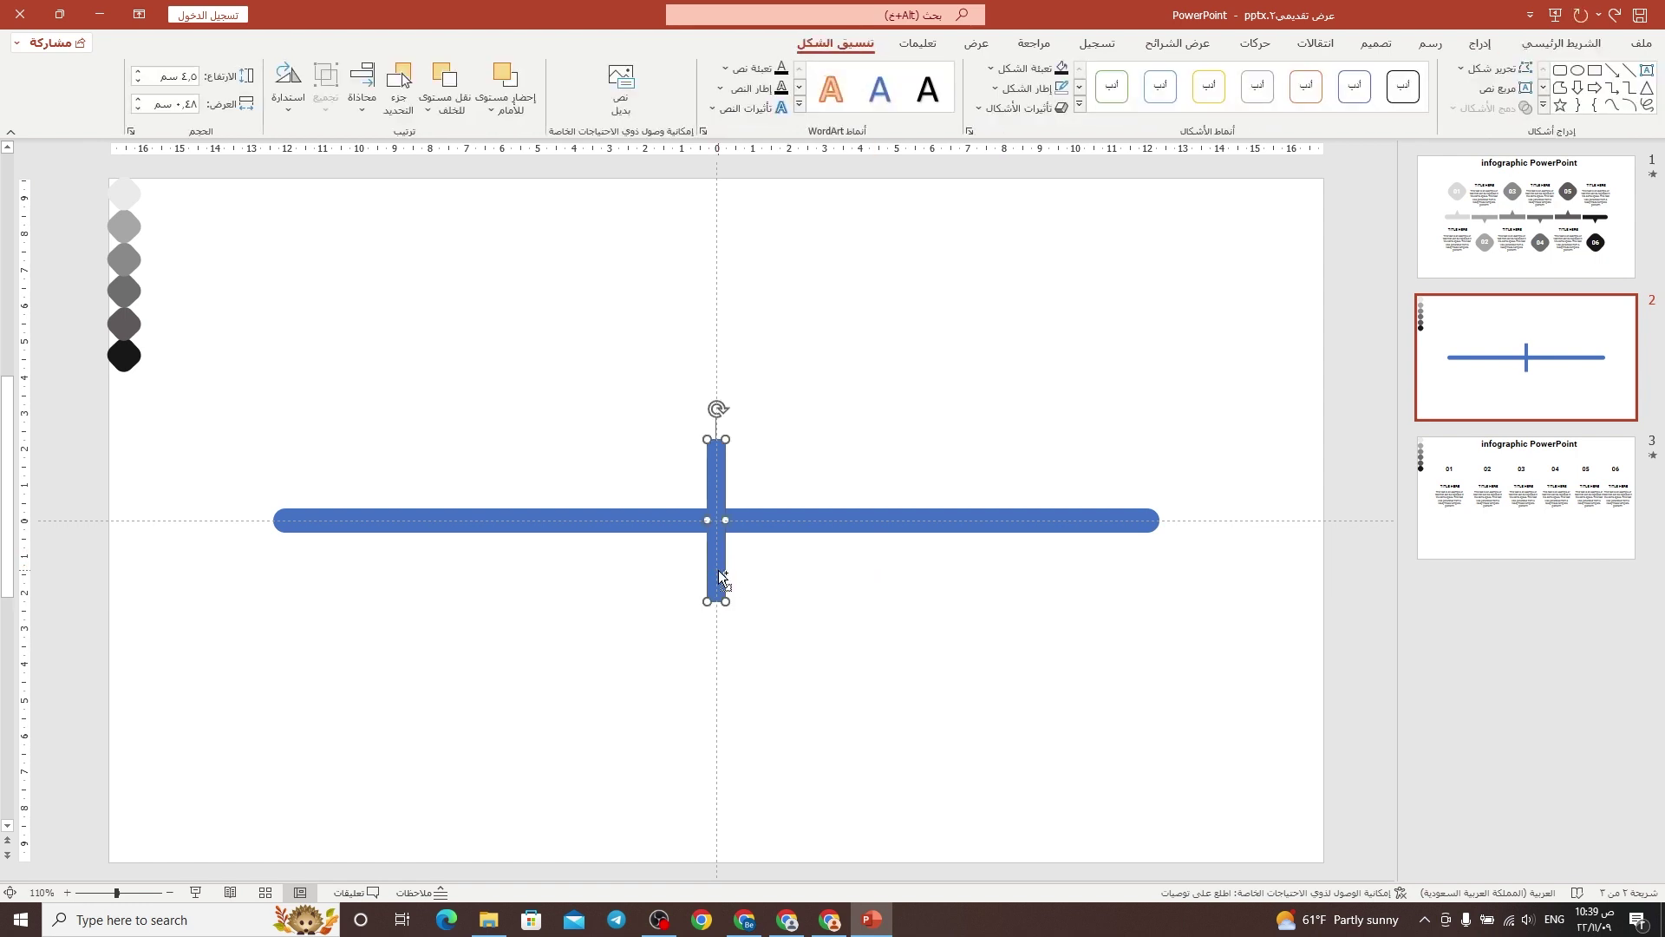
Ctrl-drag copies of the vertical bar to make five crossing bars.
{"action": "mouse_move", "coordinate": [713, 574]}
{"action": "left_mouse_down"}
{"action": "mouse_move", "coordinate": [1027, 576]}
{"action": "mouse_move", "coordinate": [1001, 571]}
{"action": "left_mouse_up"}
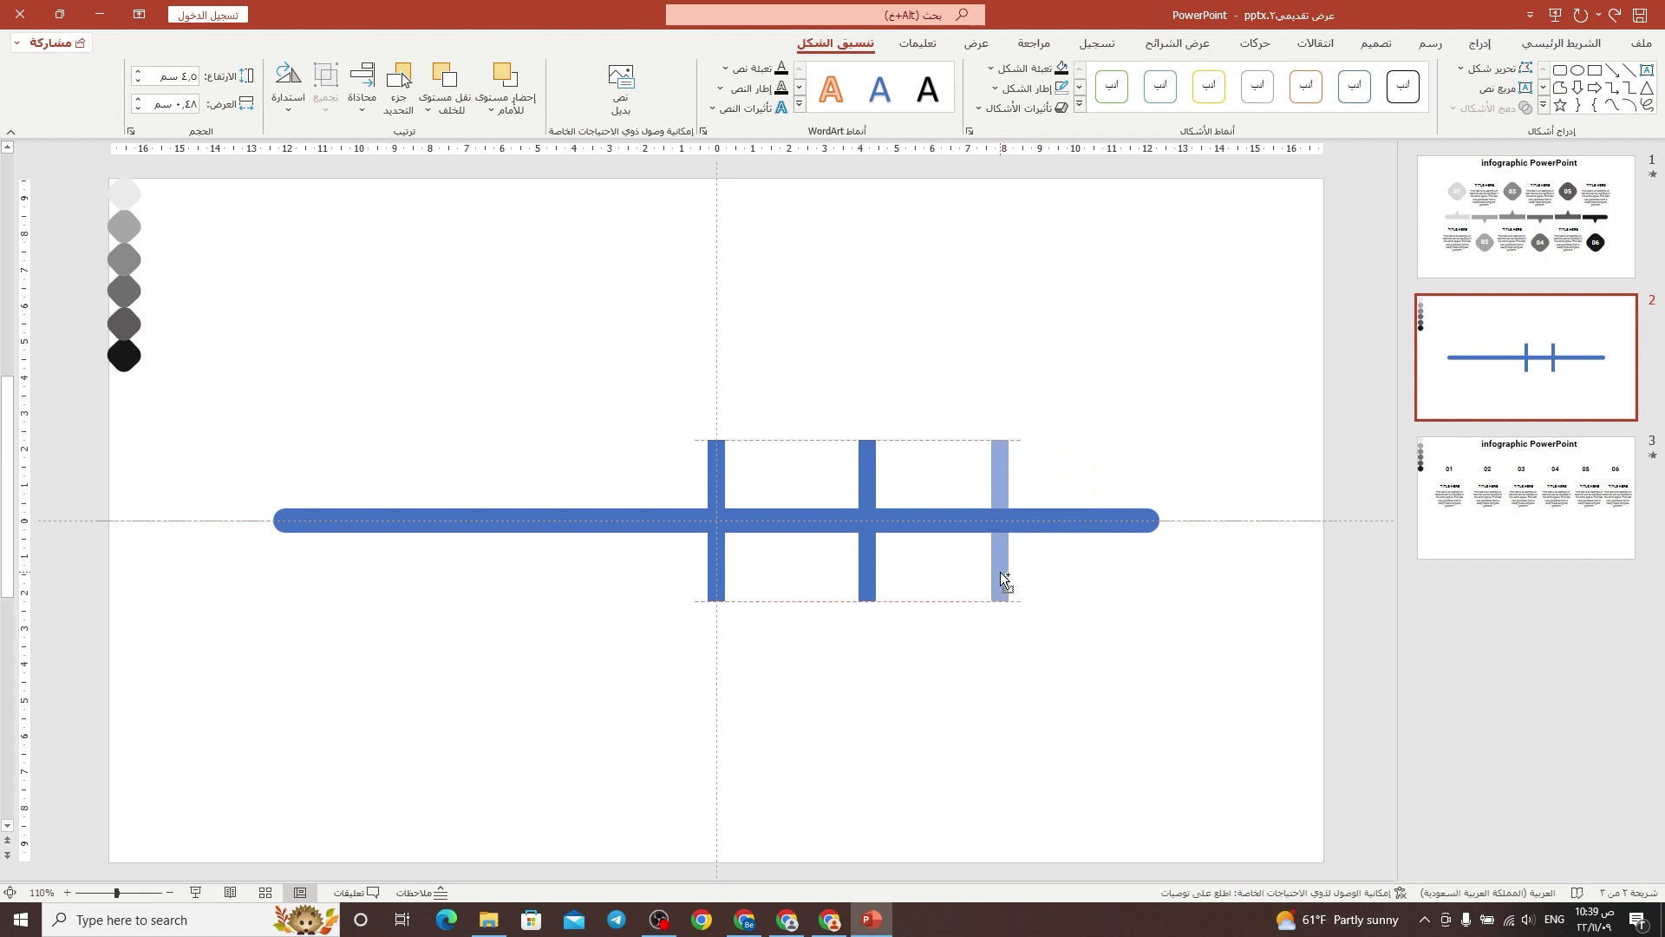
{"action": "left_click_drag", "start_coordinate": [1001, 571], "coordinate": [1010, 577]}
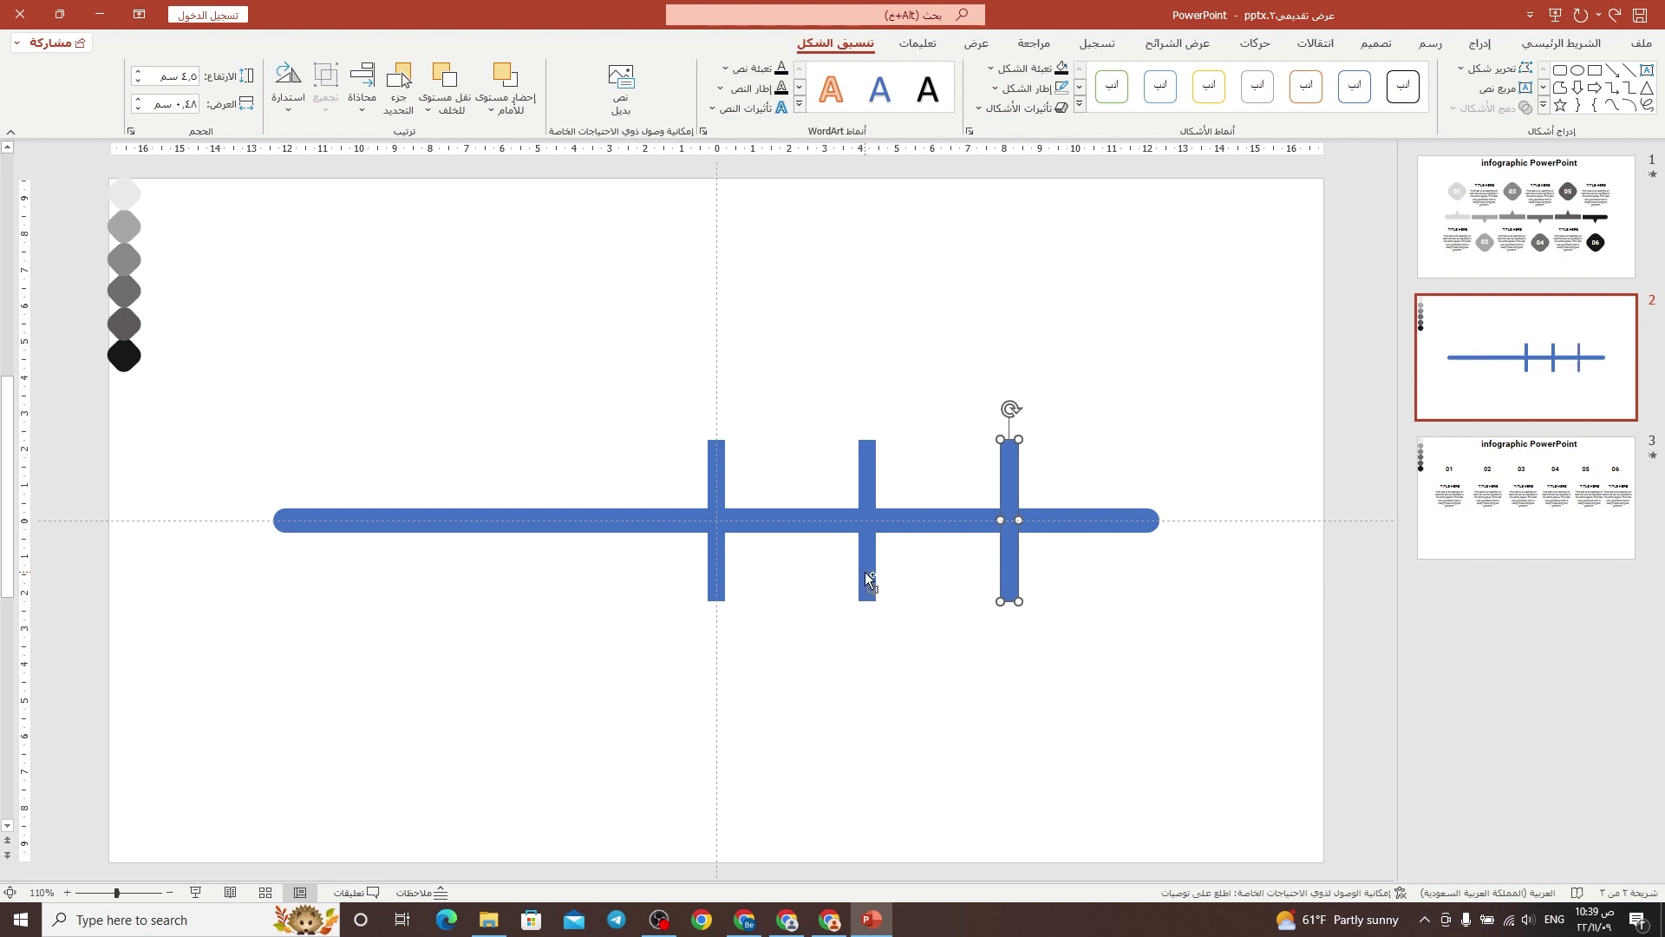
{"action": "left_click", "coordinate": [714, 572], "text": "ctrl"}
{"action": "left_click_drag", "start_coordinate": [714, 572], "coordinate": [343, 586]}
{"action": "left_click", "coordinate": [495, 639]}
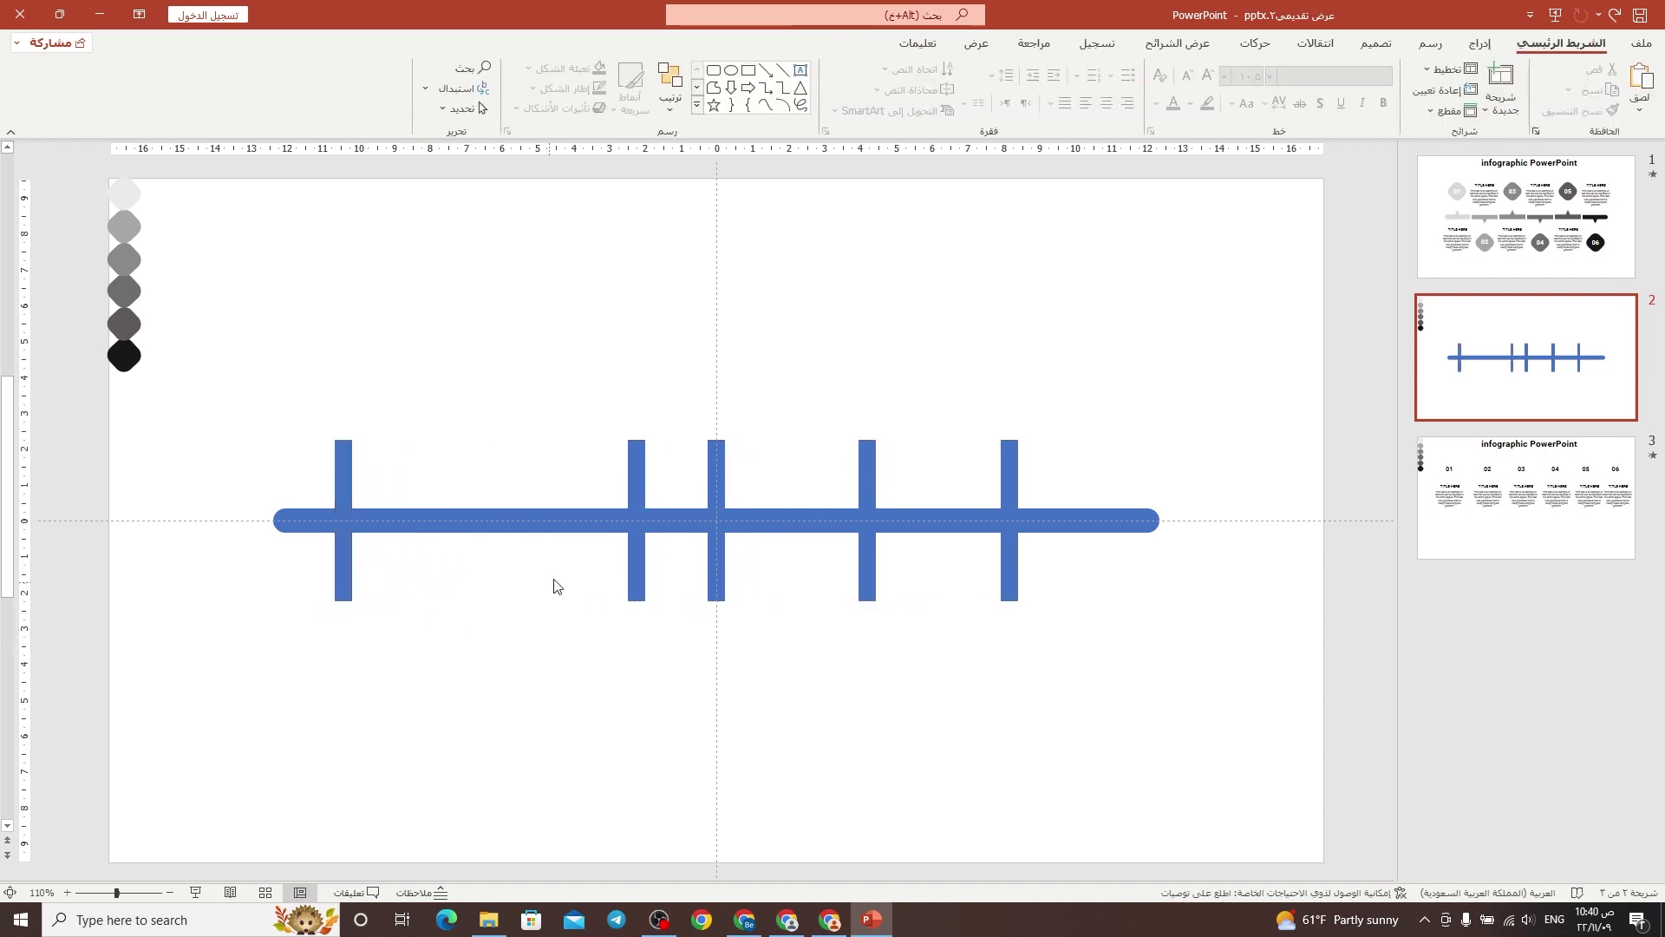
Reposition the second and leftmost vertical bars along the long bar.
{"action": "left_click_drag", "start_coordinate": [634, 573], "coordinate": [521, 568]}
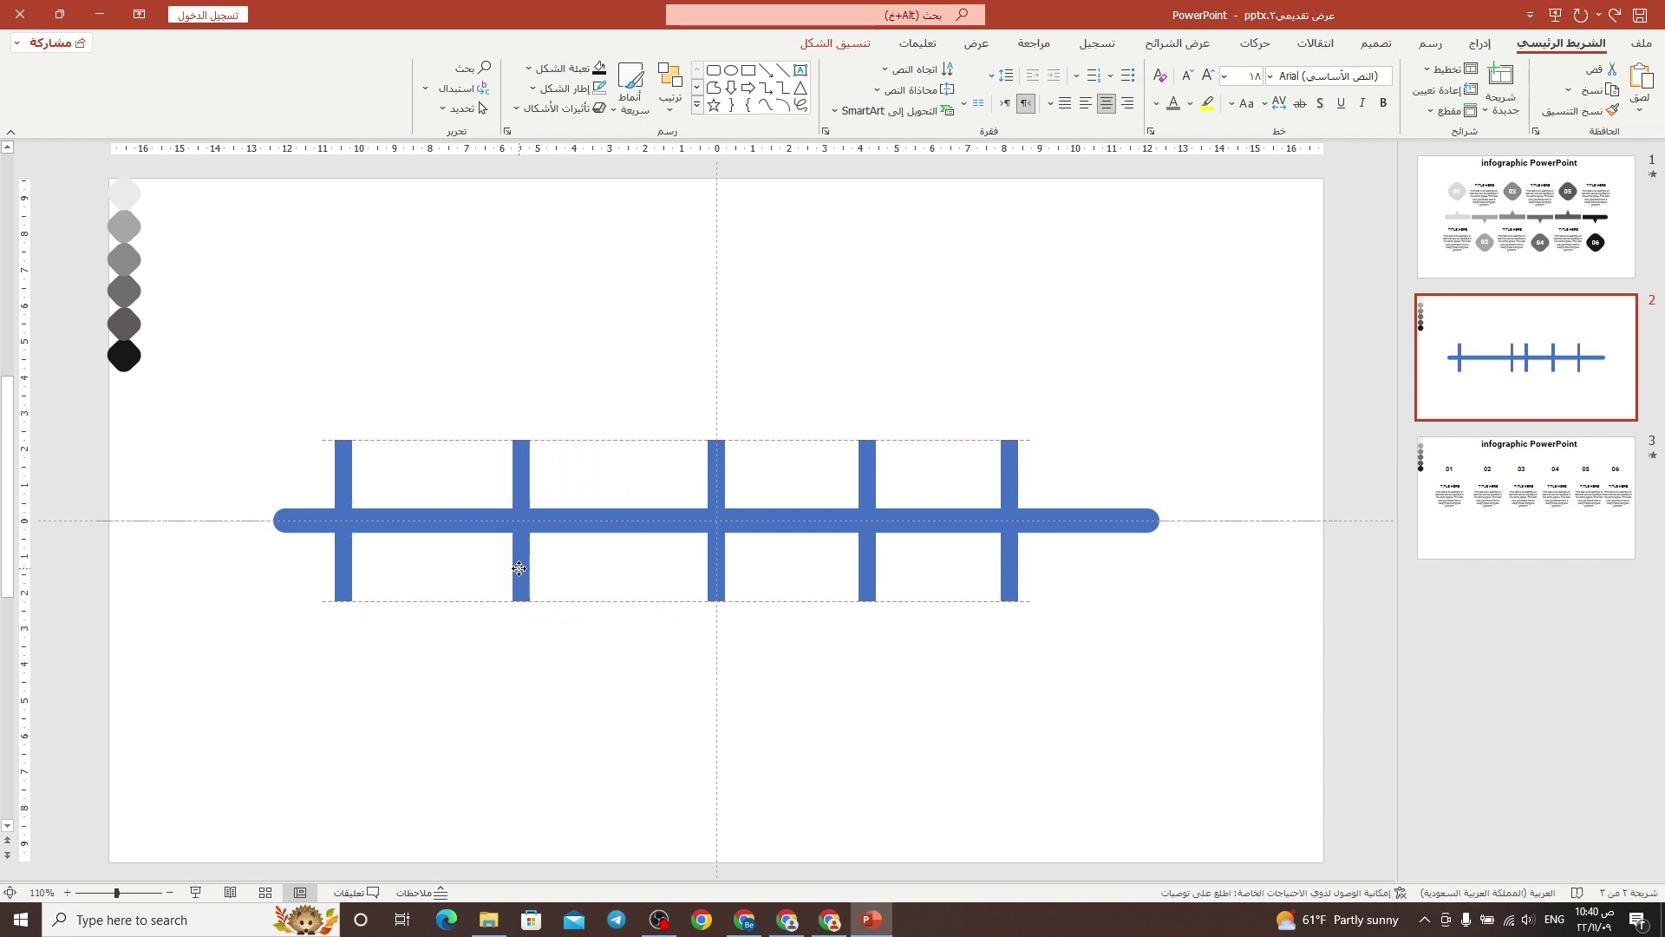
{"action": "left_click_drag", "start_coordinate": [520, 568], "coordinate": [527, 577]}
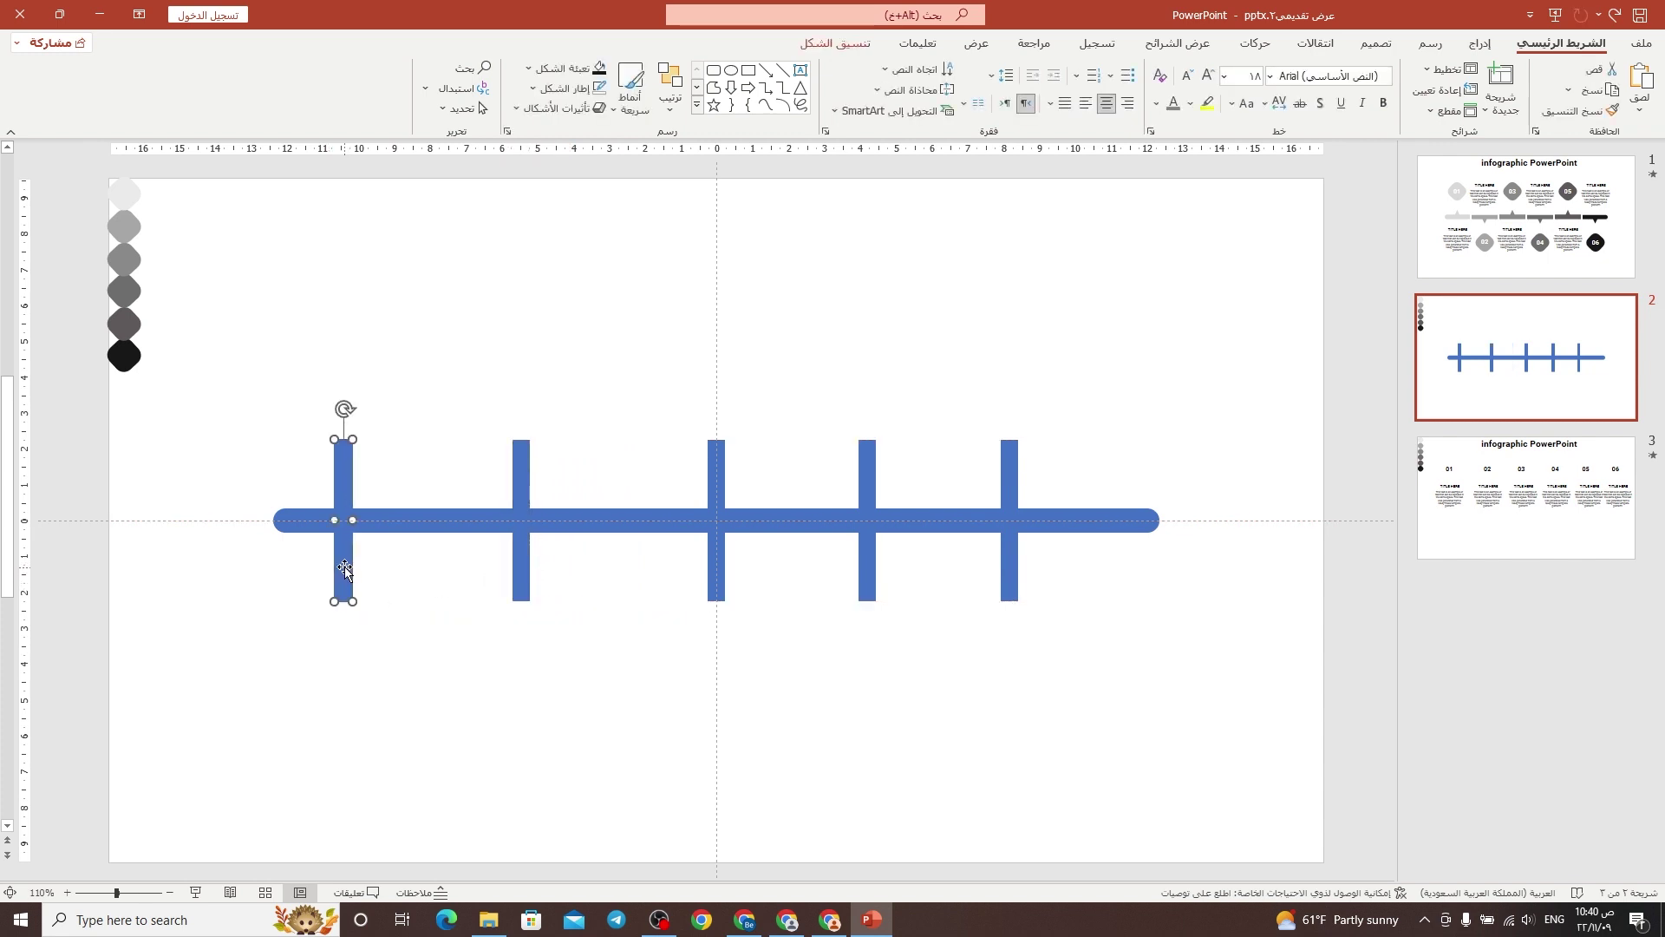
{"action": "left_click_drag", "start_coordinate": [345, 570], "coordinate": [379, 562]}
{"action": "left_click", "coordinate": [517, 564]}
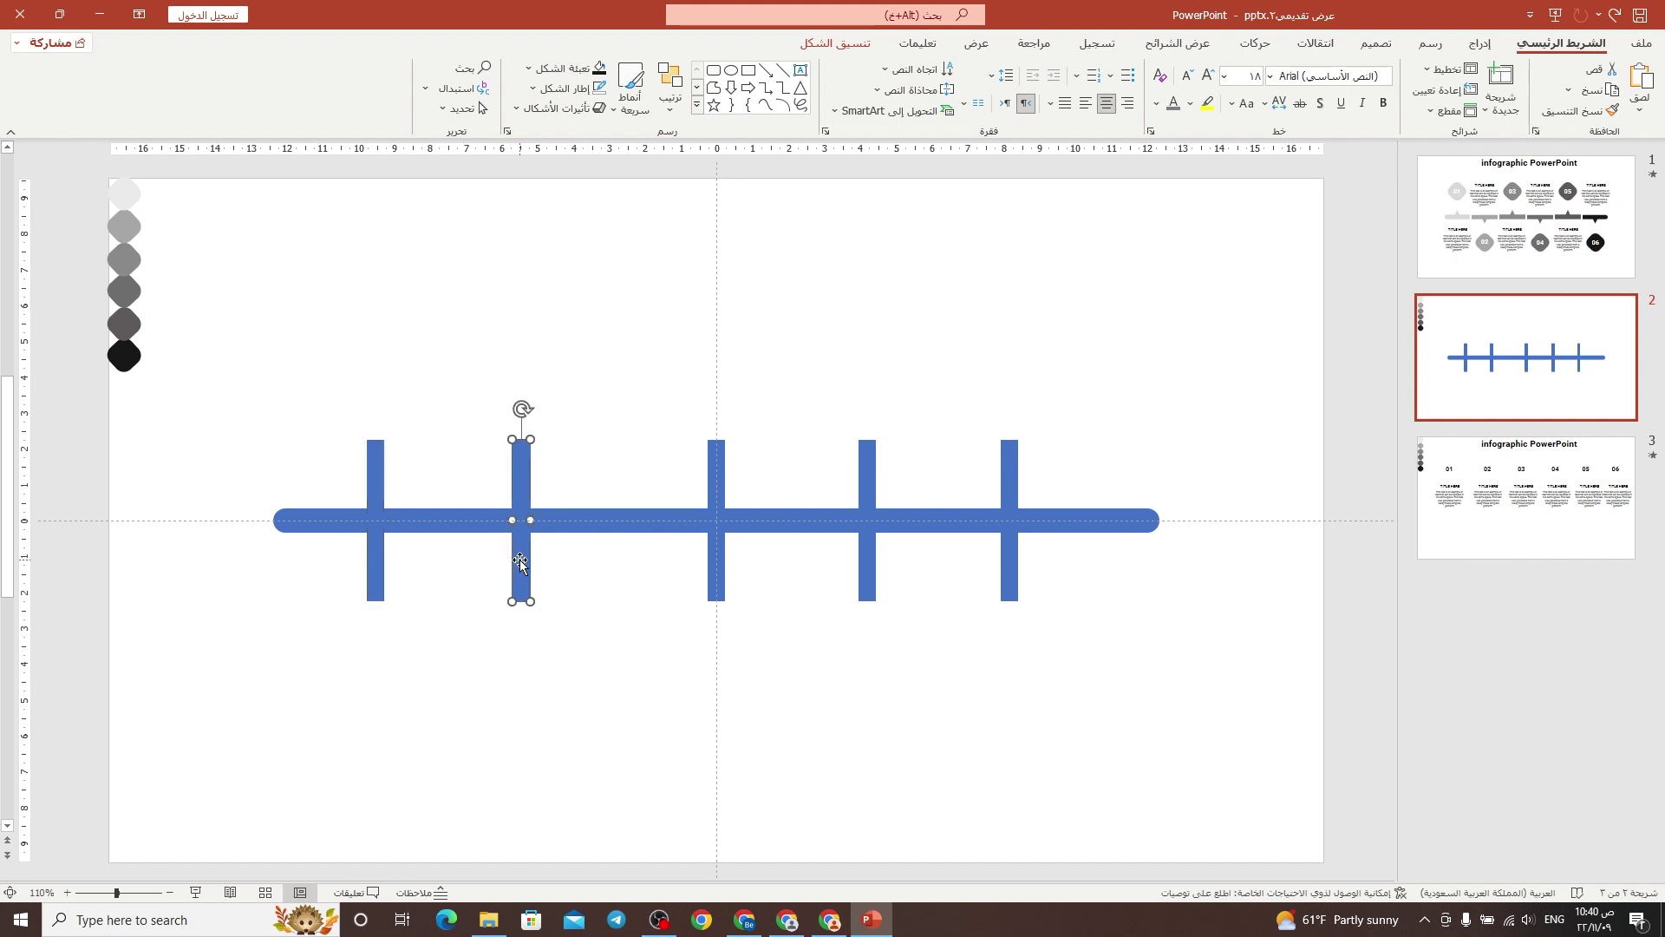
{"action": "left_click_drag", "start_coordinate": [518, 563], "coordinate": [552, 558]}
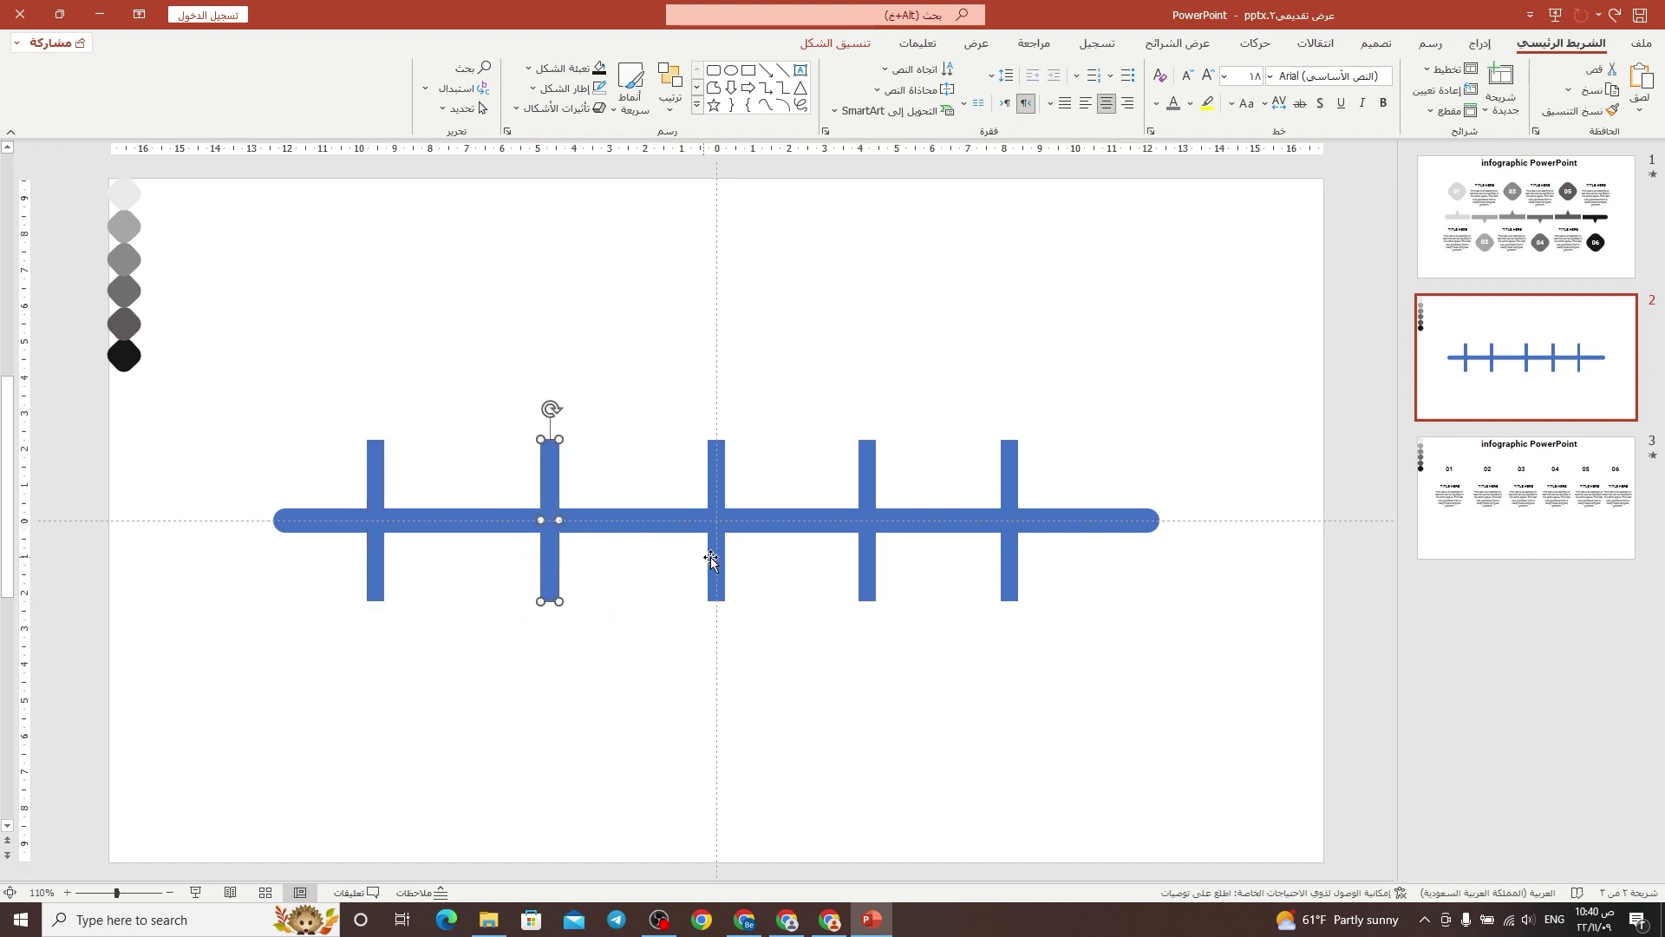
{"action": "left_click", "coordinate": [876, 556]}
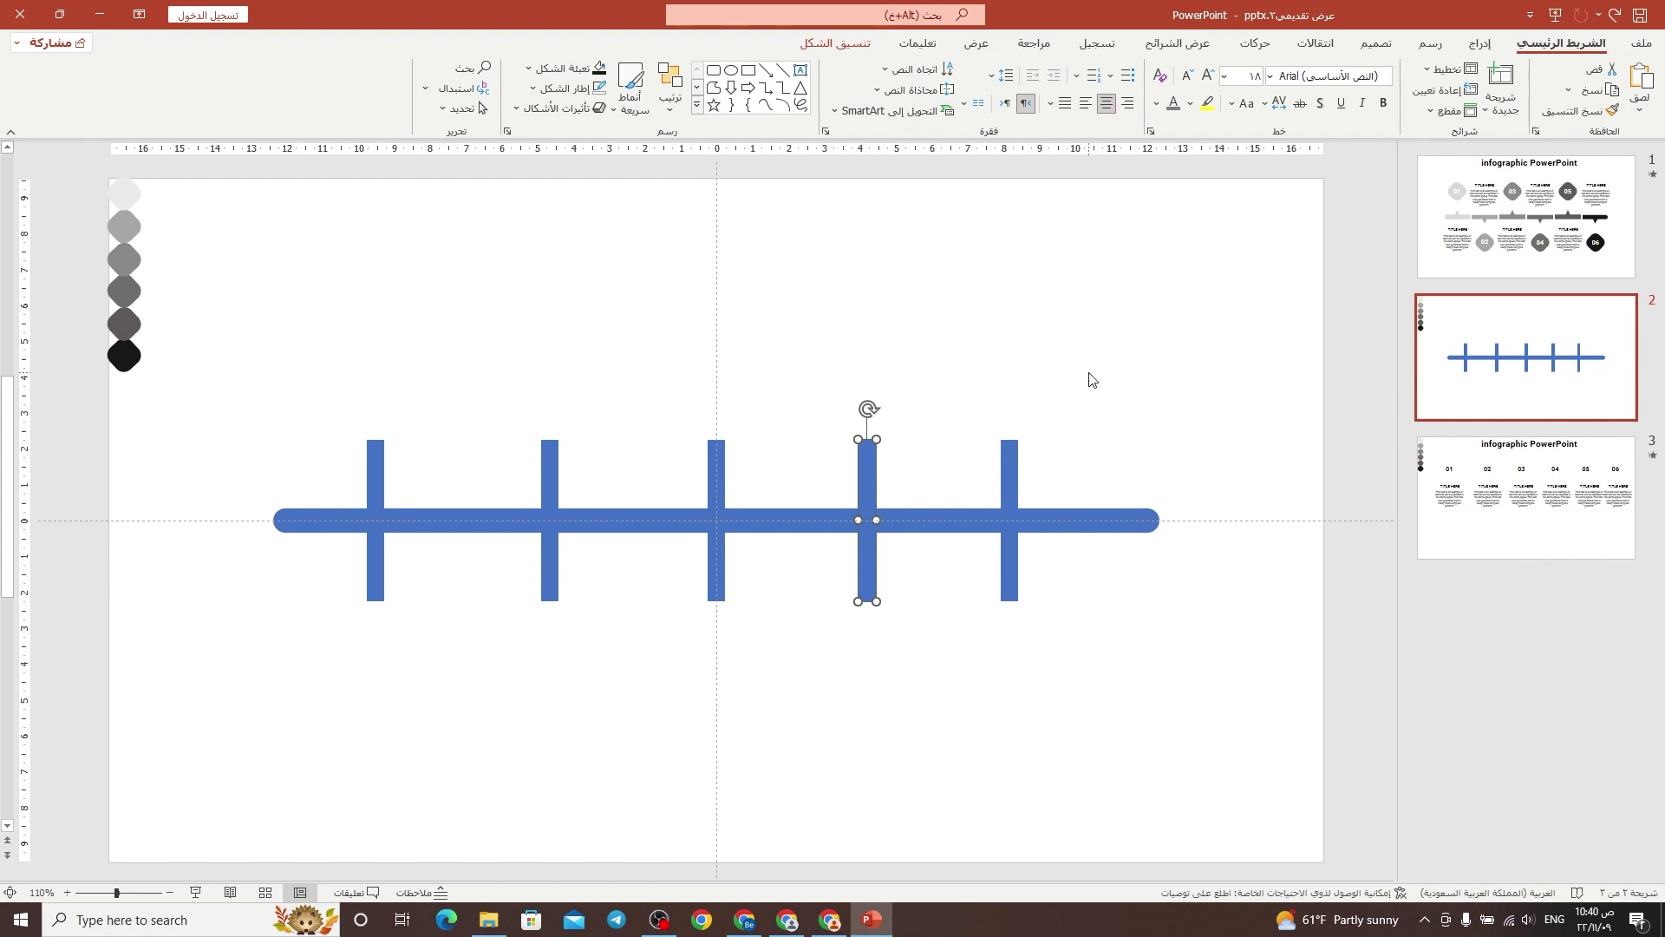
Distribute all five vertical bars horizontally and group them with Ctrl+G.
{"action": "left_click_drag", "start_coordinate": [1095, 367], "coordinate": [327, 769]}
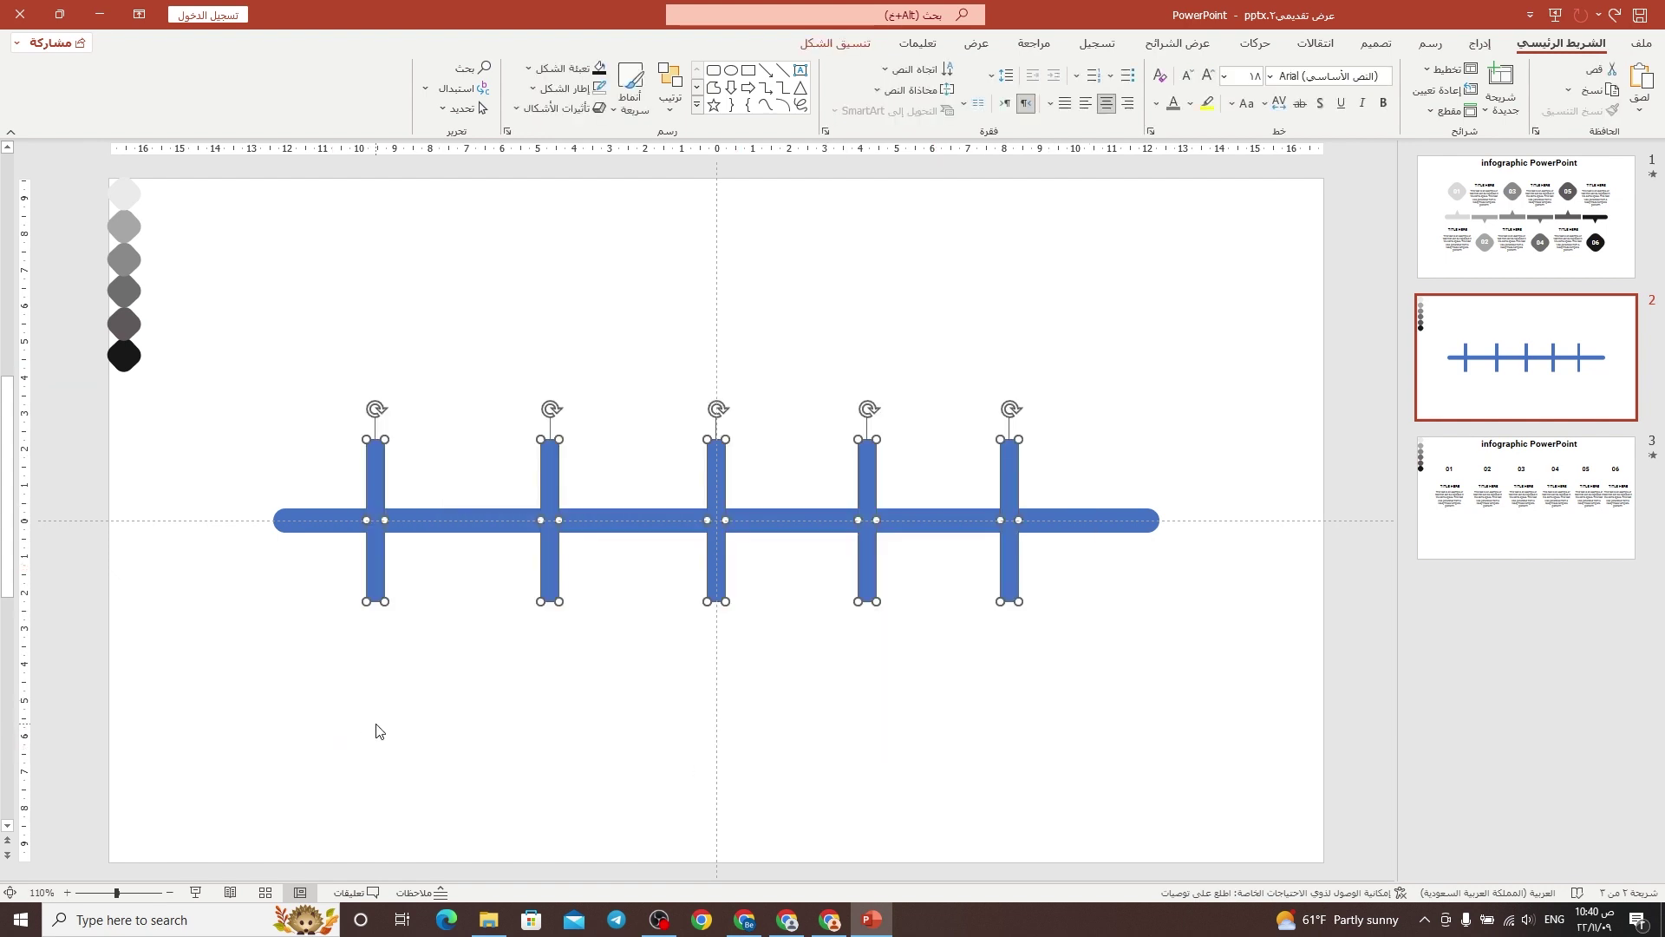
{"action": "left_click", "coordinate": [836, 44]}
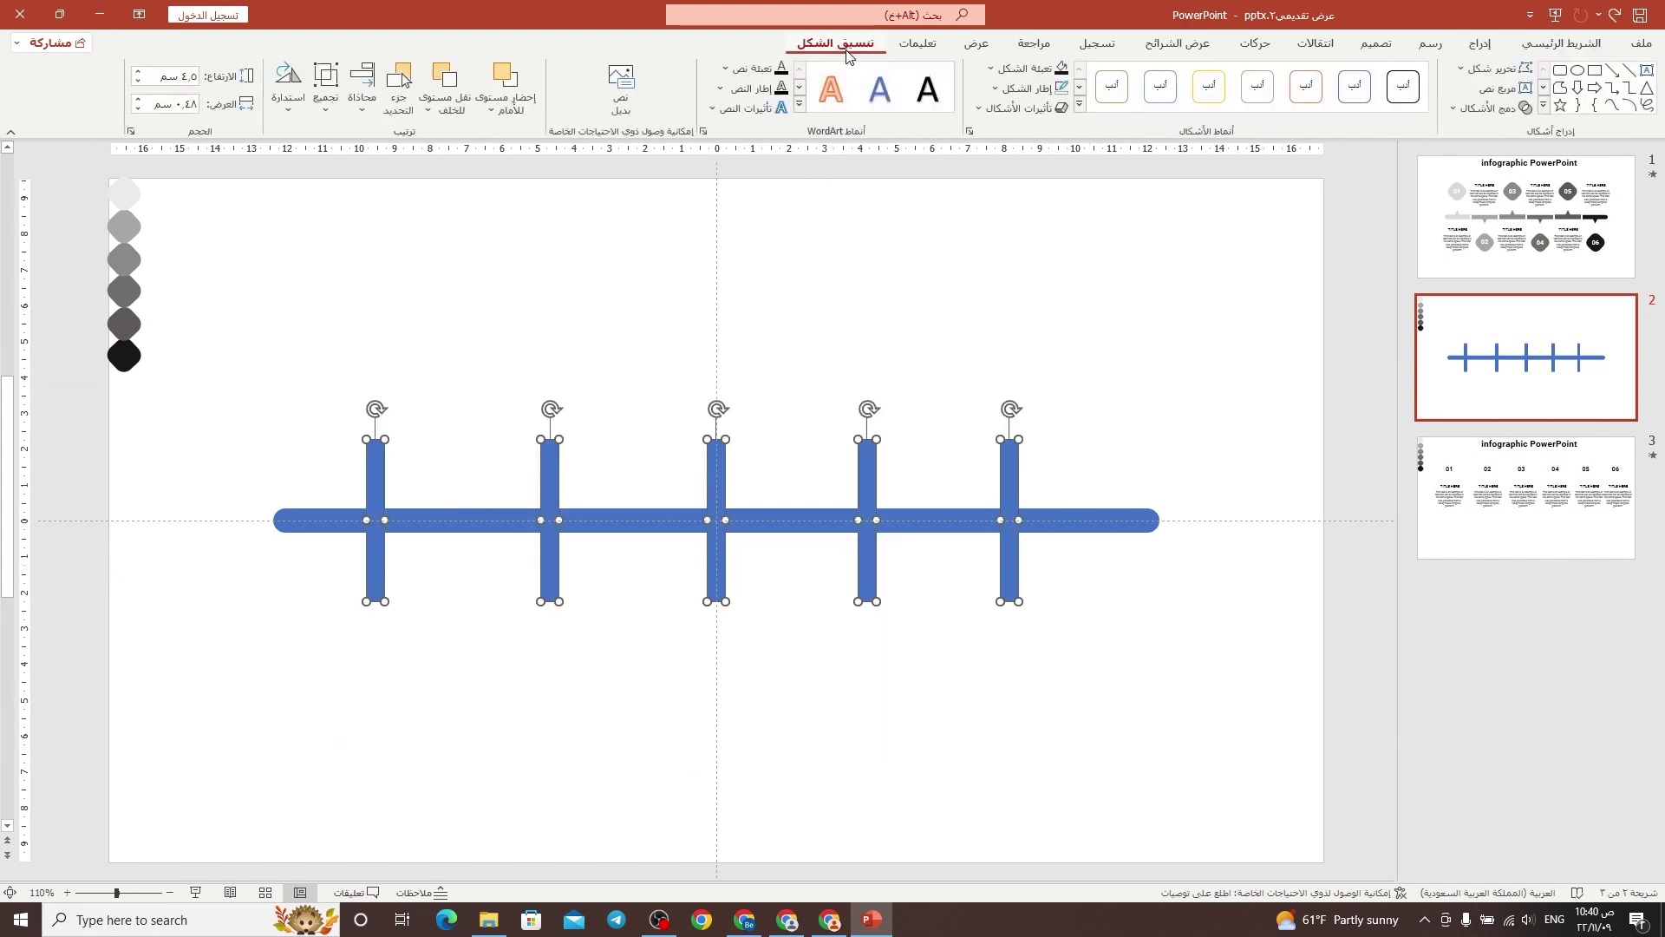
{"action": "left_click", "coordinate": [362, 86]}
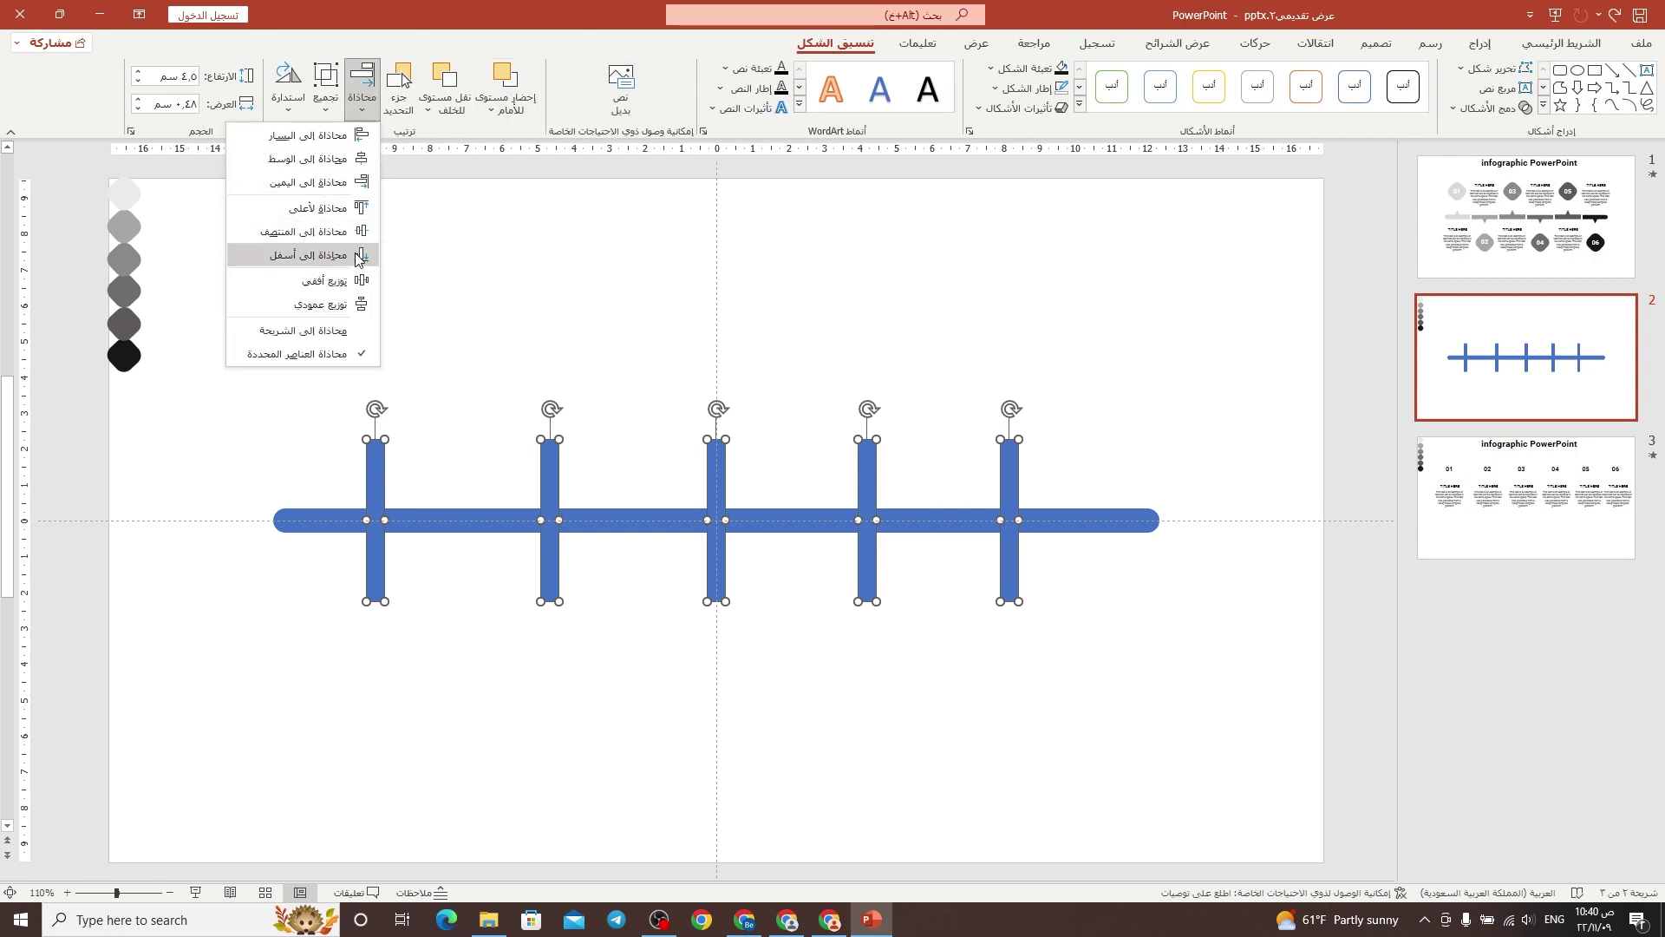
{"action": "left_click", "coordinate": [360, 281]}
{"action": "left_click", "coordinate": [361, 87]}
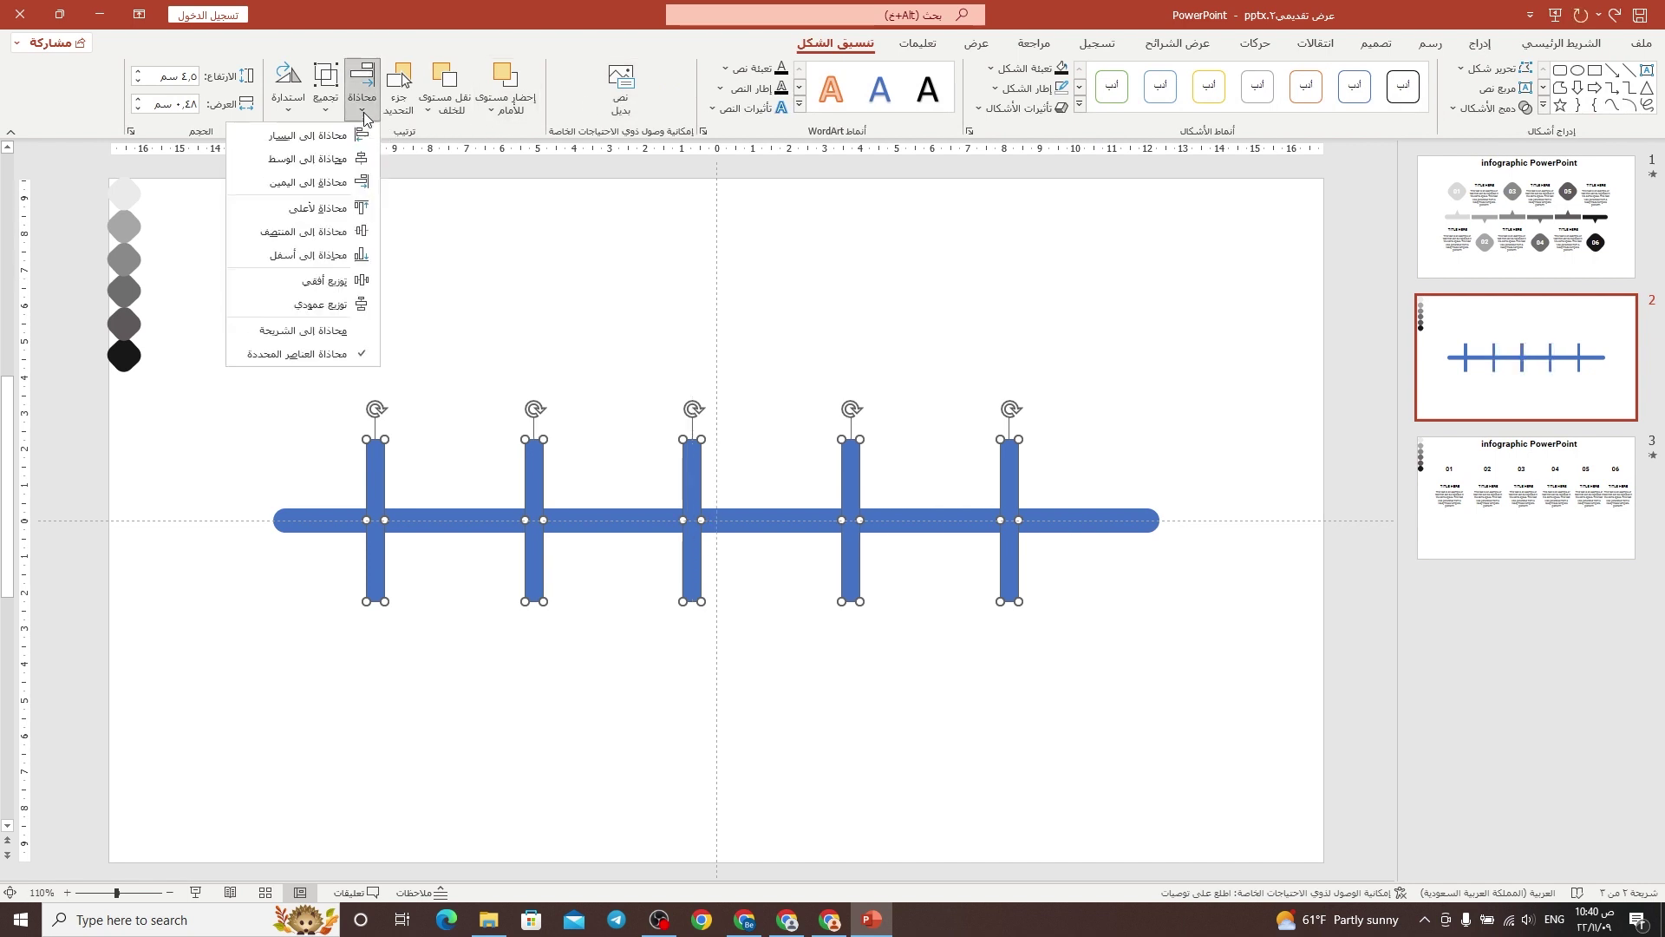
{"action": "left_click", "coordinate": [361, 310]}
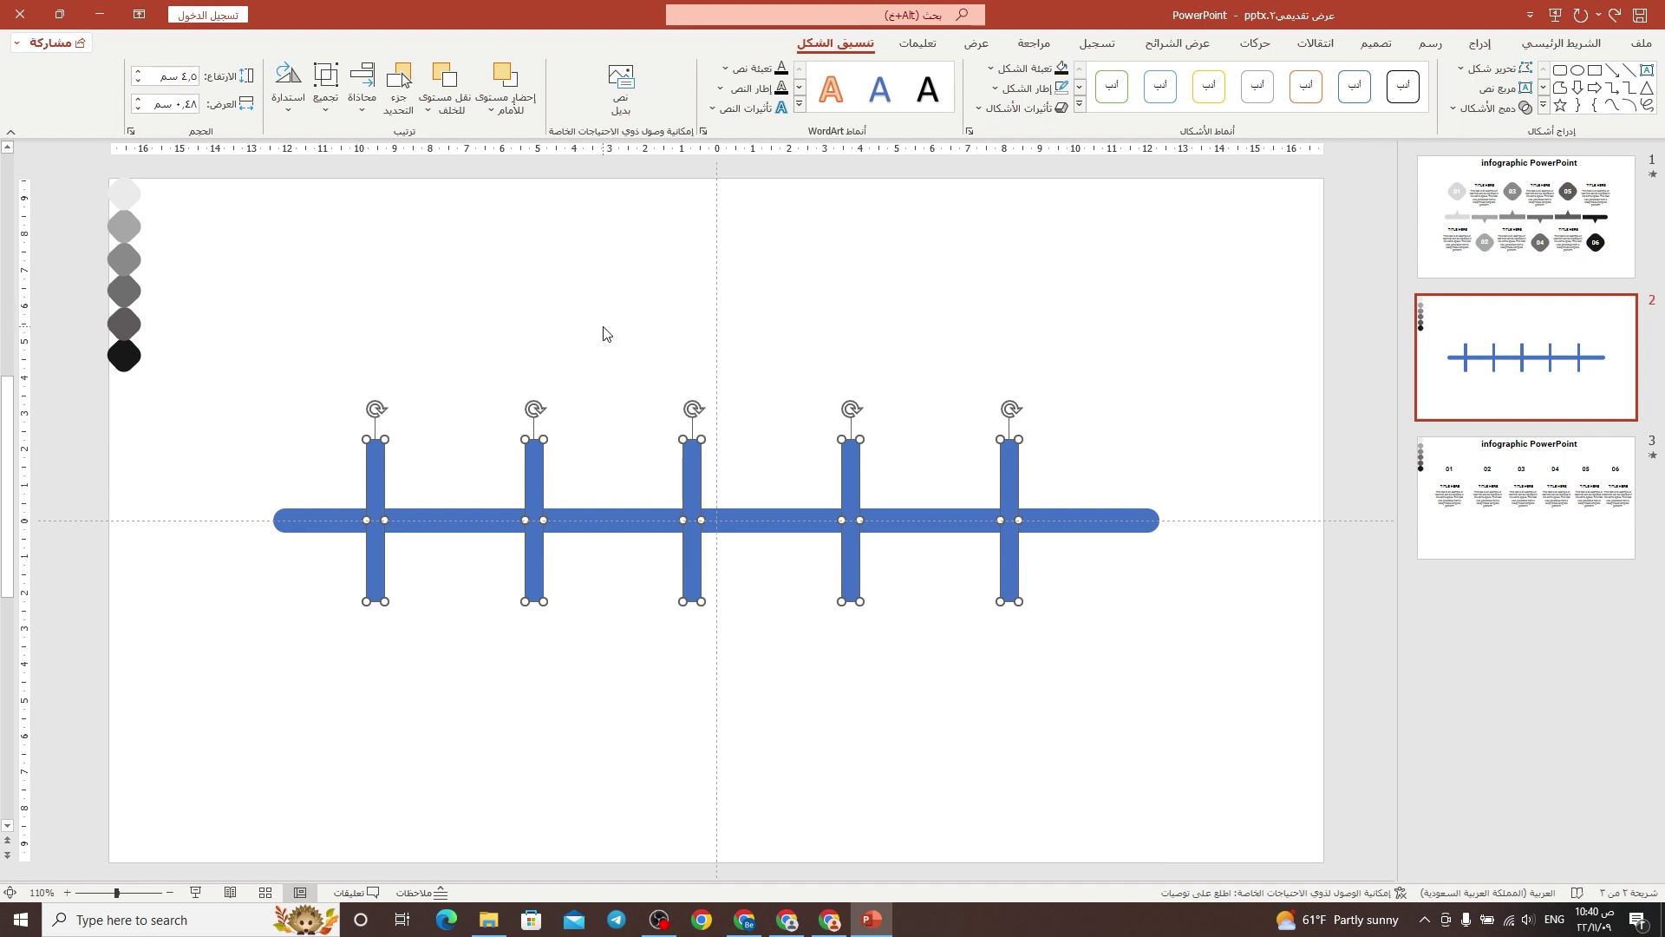
{"action": "key", "text": "ctrl+g"}
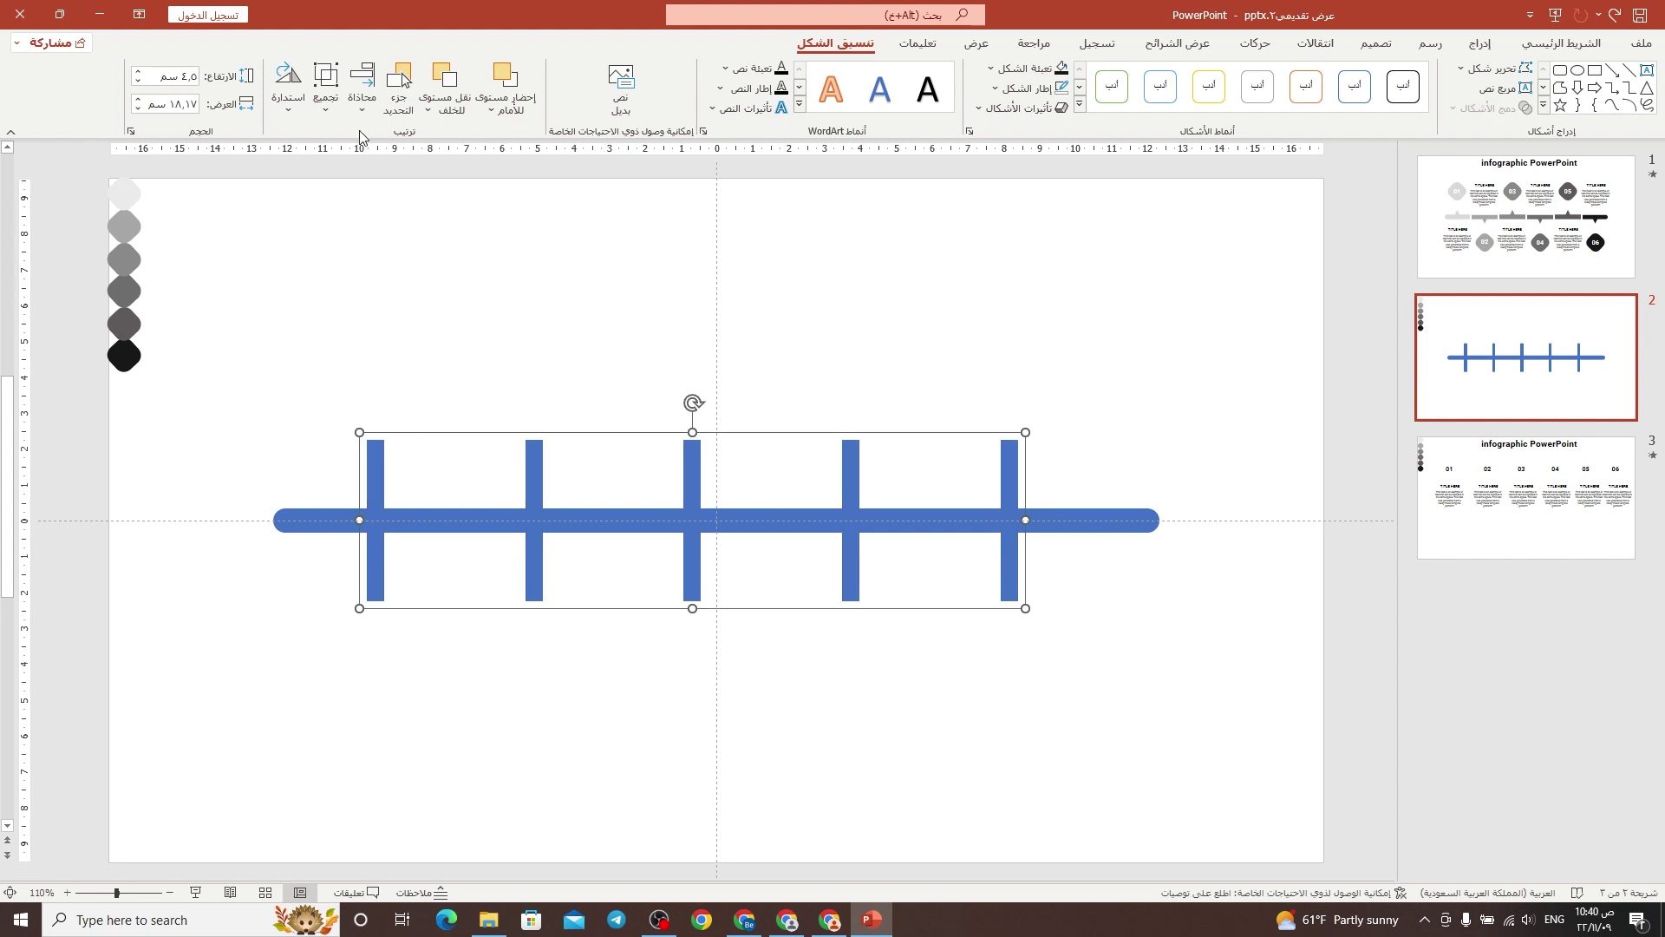
Align the grouped vertical bars to the slide's centre and middle.
{"action": "left_click", "coordinate": [362, 86]}
{"action": "left_click", "coordinate": [351, 161]}
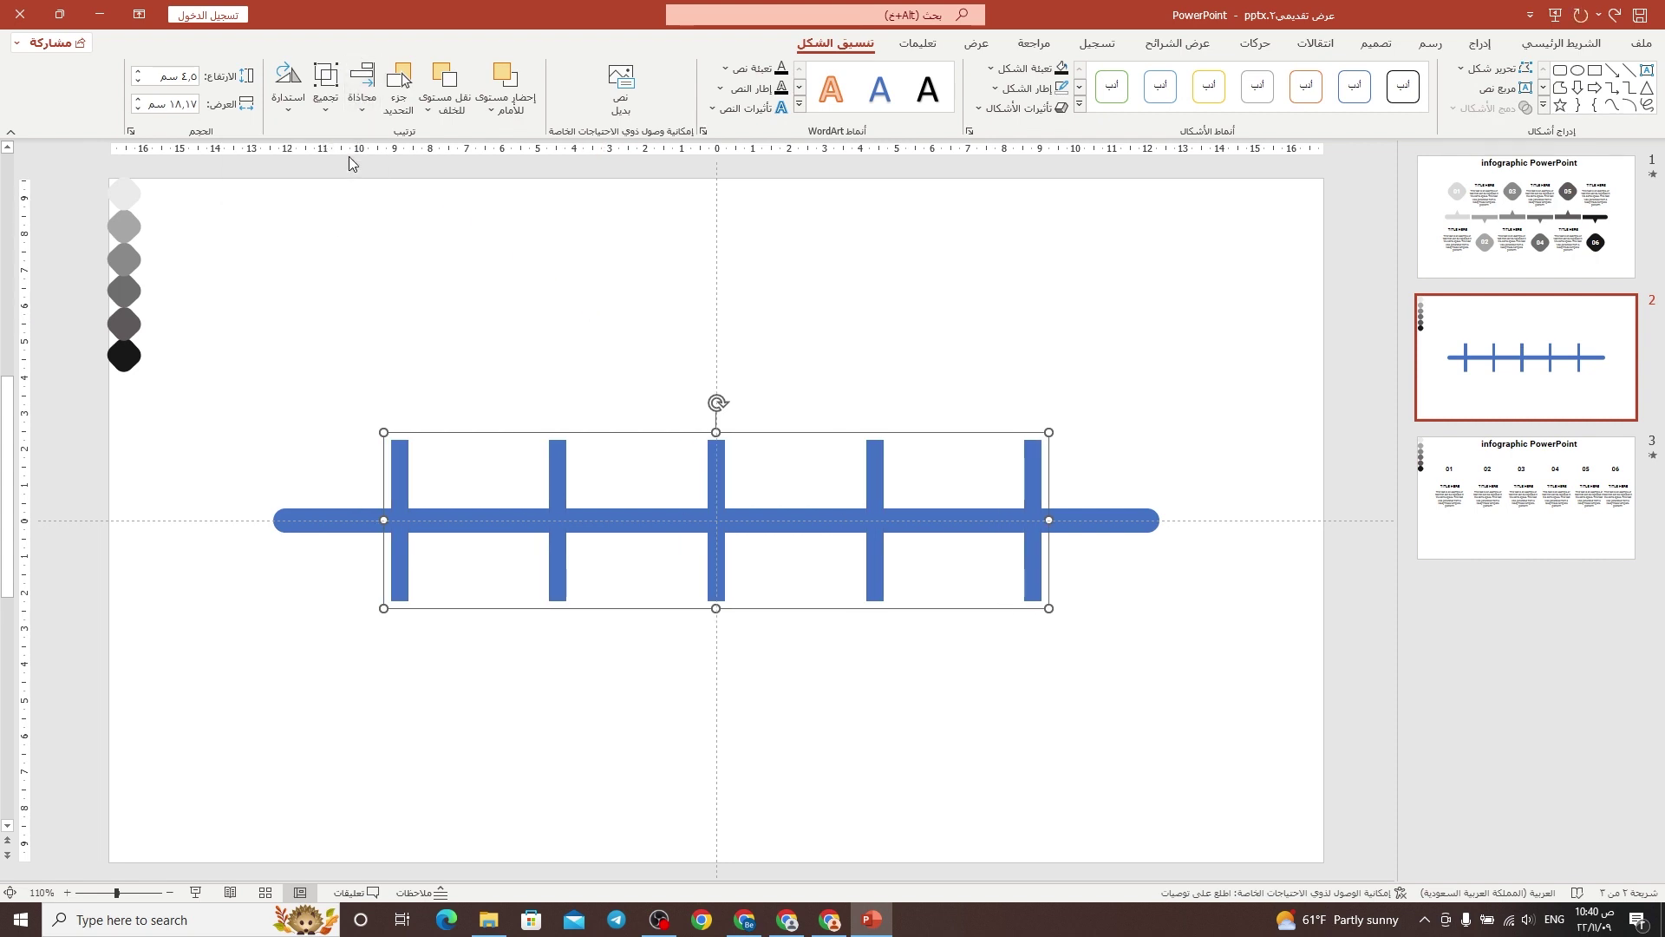
{"action": "left_click", "coordinate": [361, 87]}
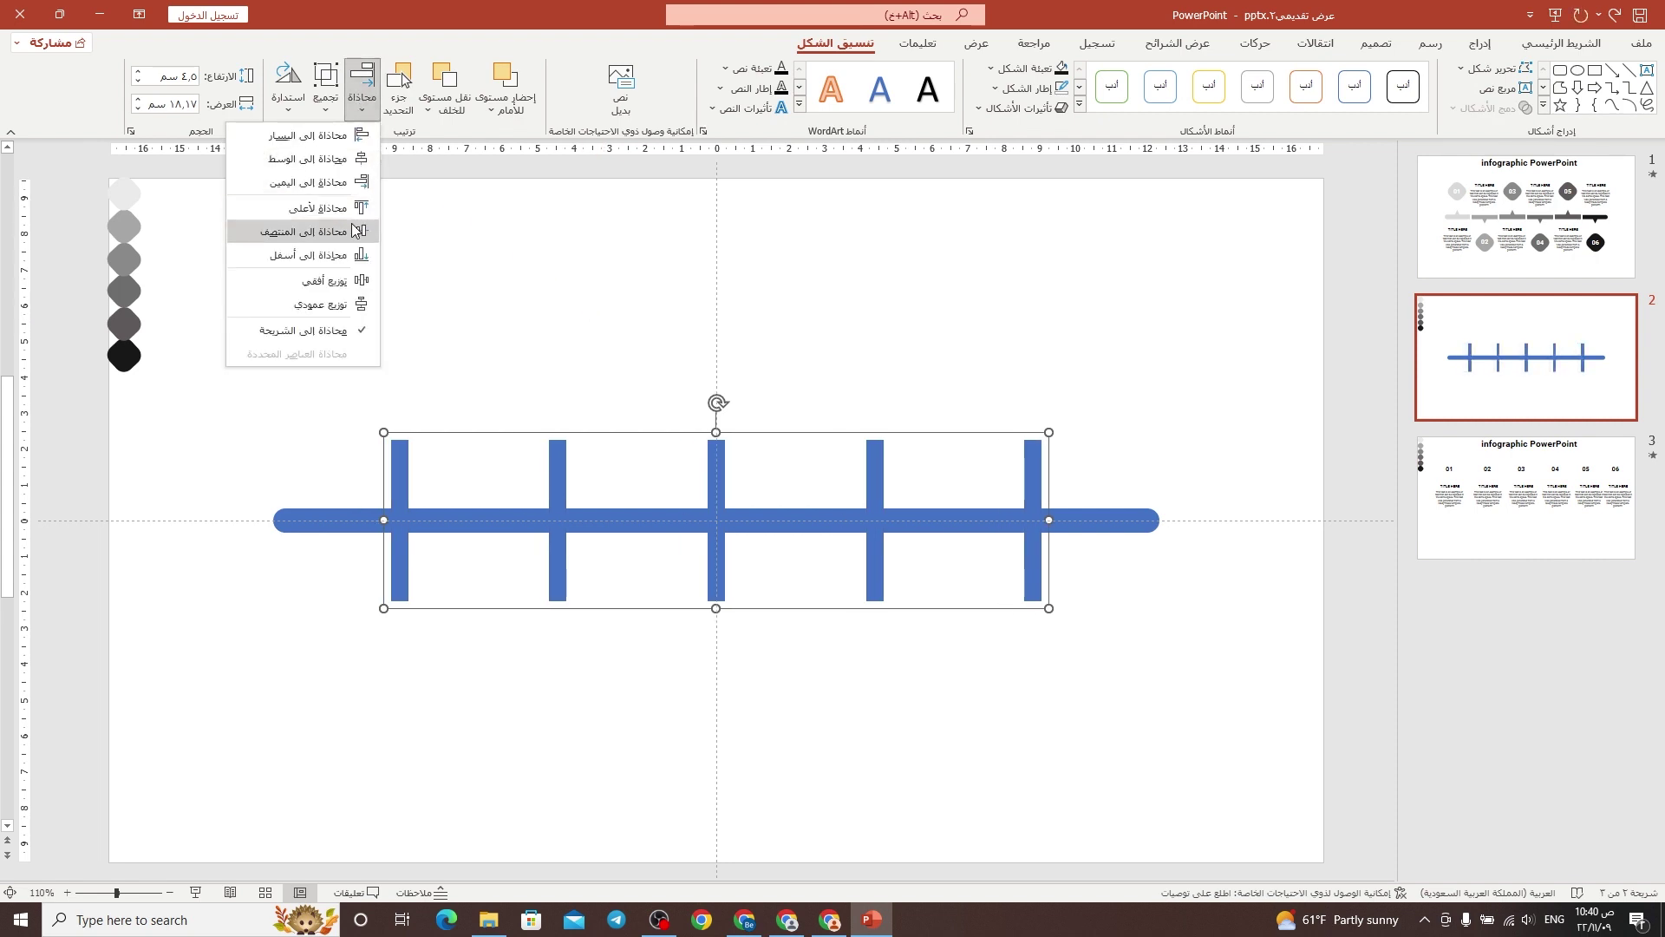
{"action": "left_click", "coordinate": [353, 231]}
Ungroup the vertical bars and select the long horizontal bar.
{"action": "right_click", "coordinate": [560, 473]}
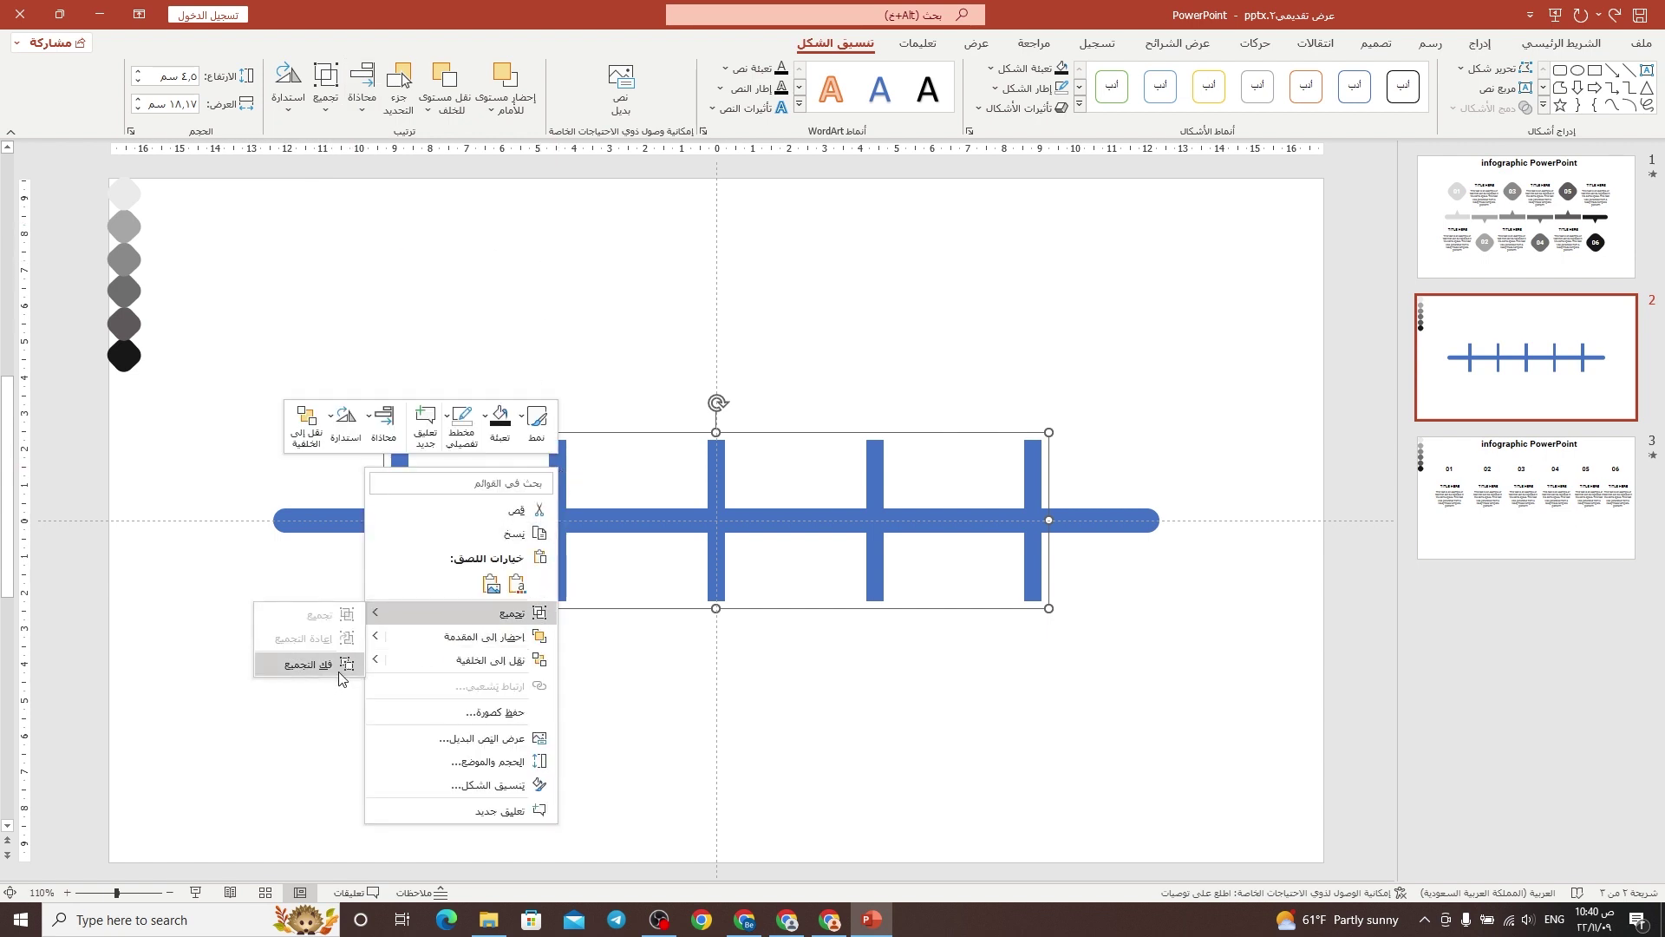
{"action": "left_click", "coordinate": [341, 674]}
{"action": "left_click", "coordinate": [390, 674]}
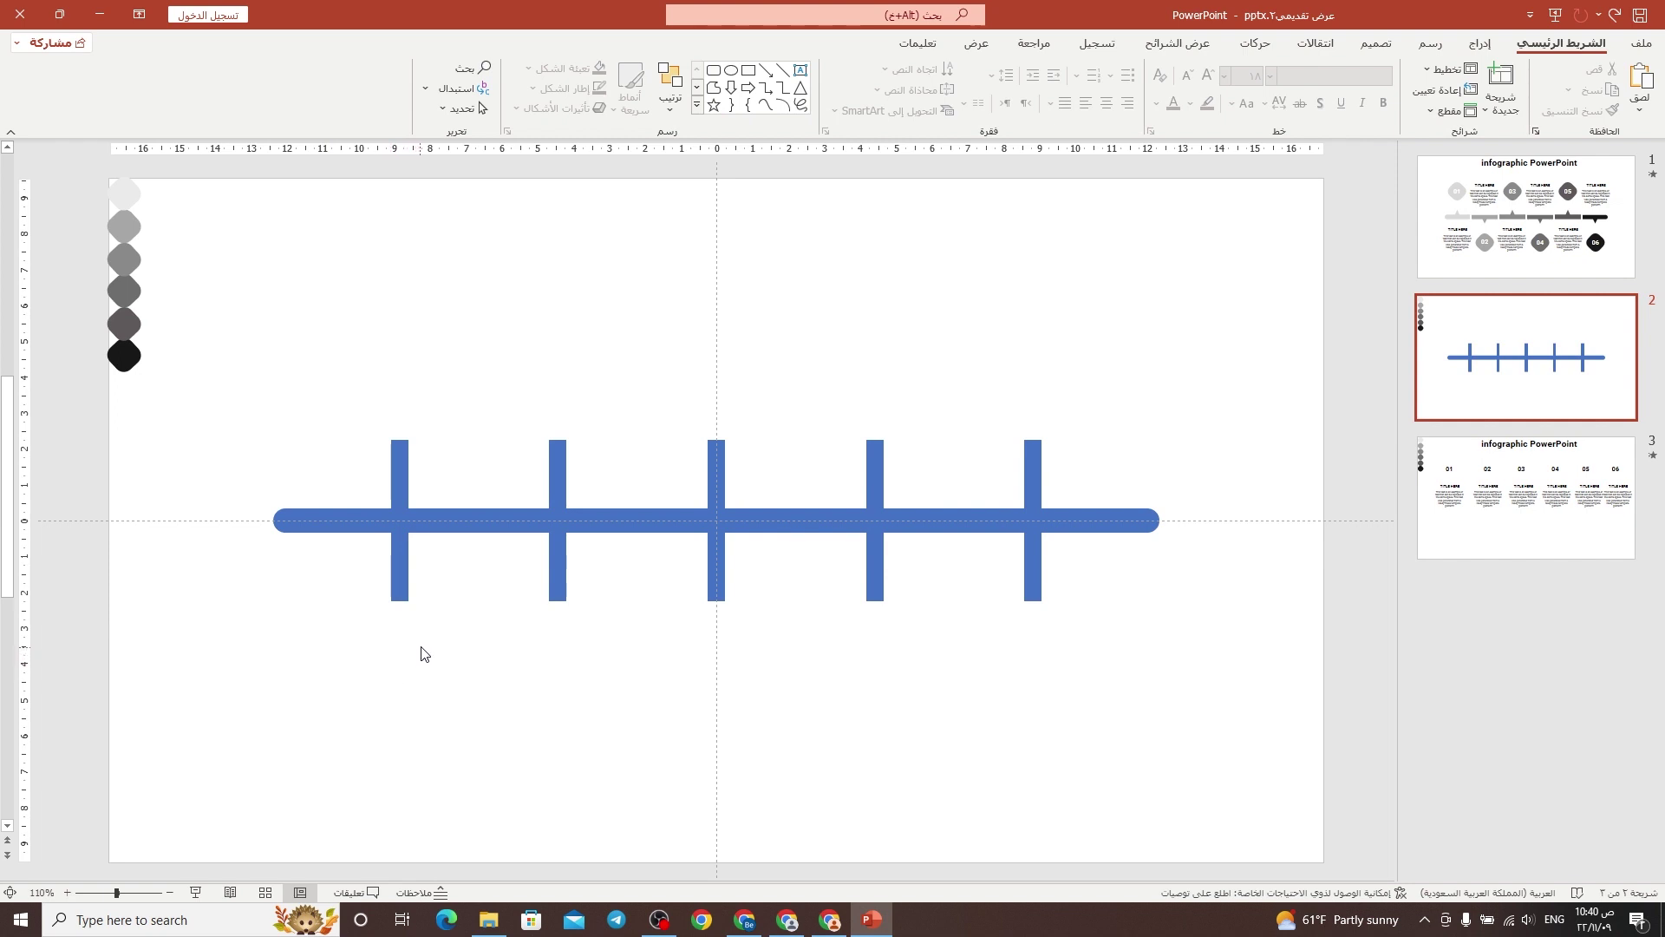
{"action": "left_click", "coordinate": [1102, 525]}
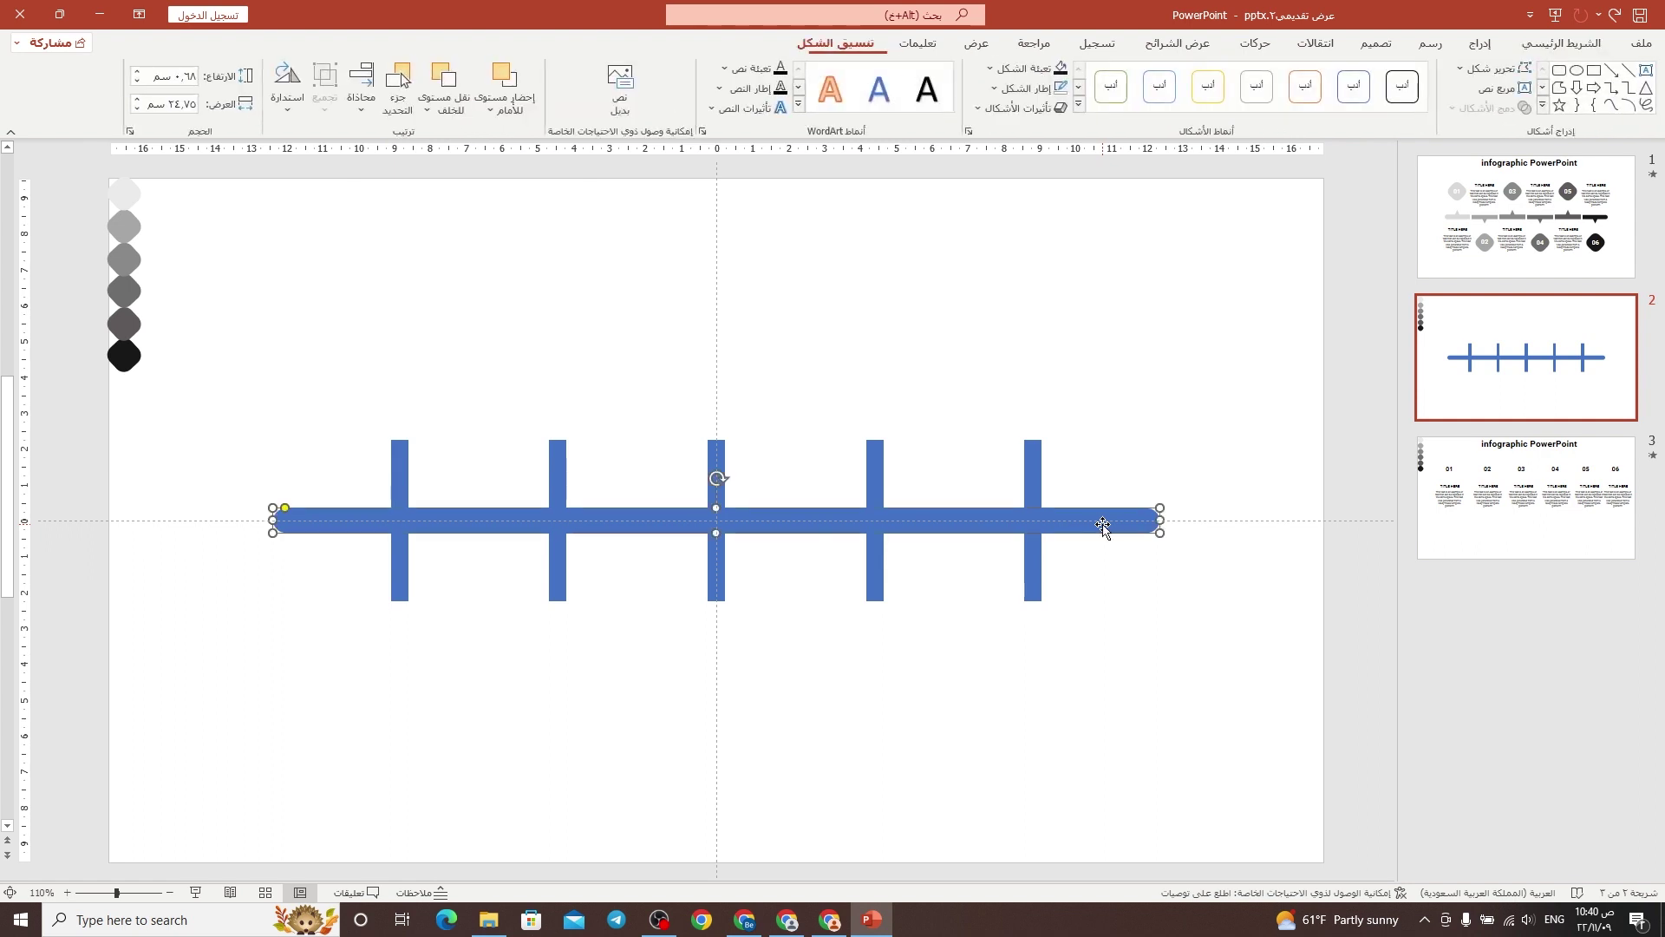
Fragment the long bar with all five vertical bars using Merge Shapes.
{"action": "left_click", "coordinate": [1032, 476], "text": "shift"}
{"action": "left_click", "coordinate": [875, 469], "text": "shift"}
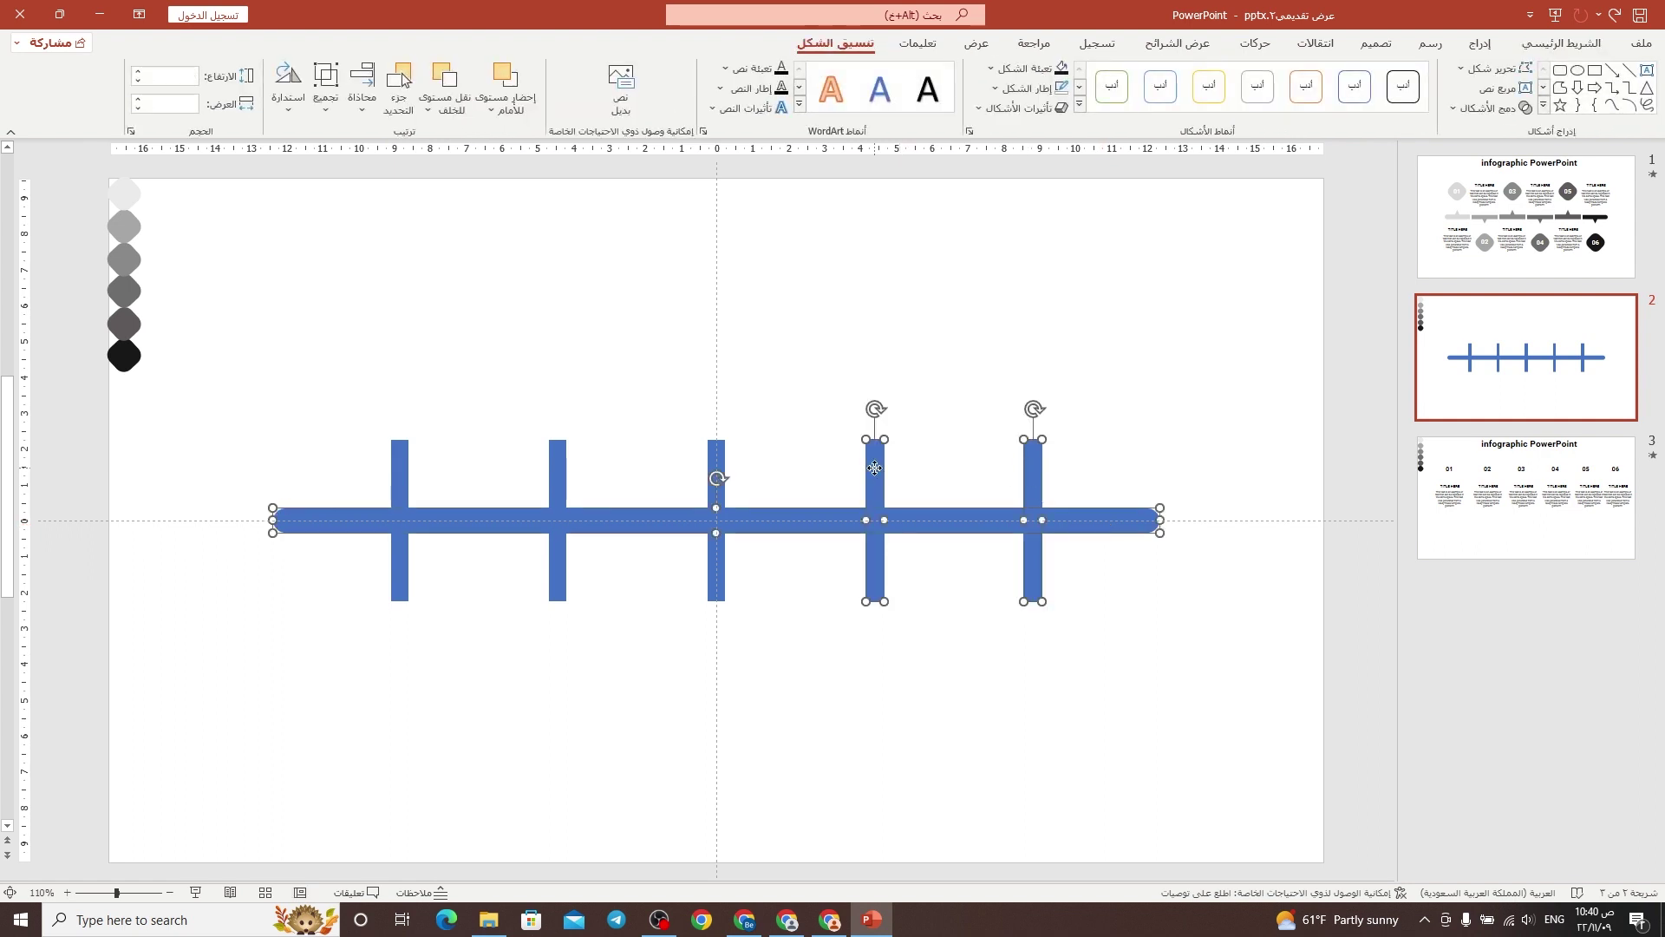
{"action": "left_click", "coordinate": [709, 453], "text": "shift"}
{"action": "left_click", "coordinate": [560, 463], "text": "shift"}
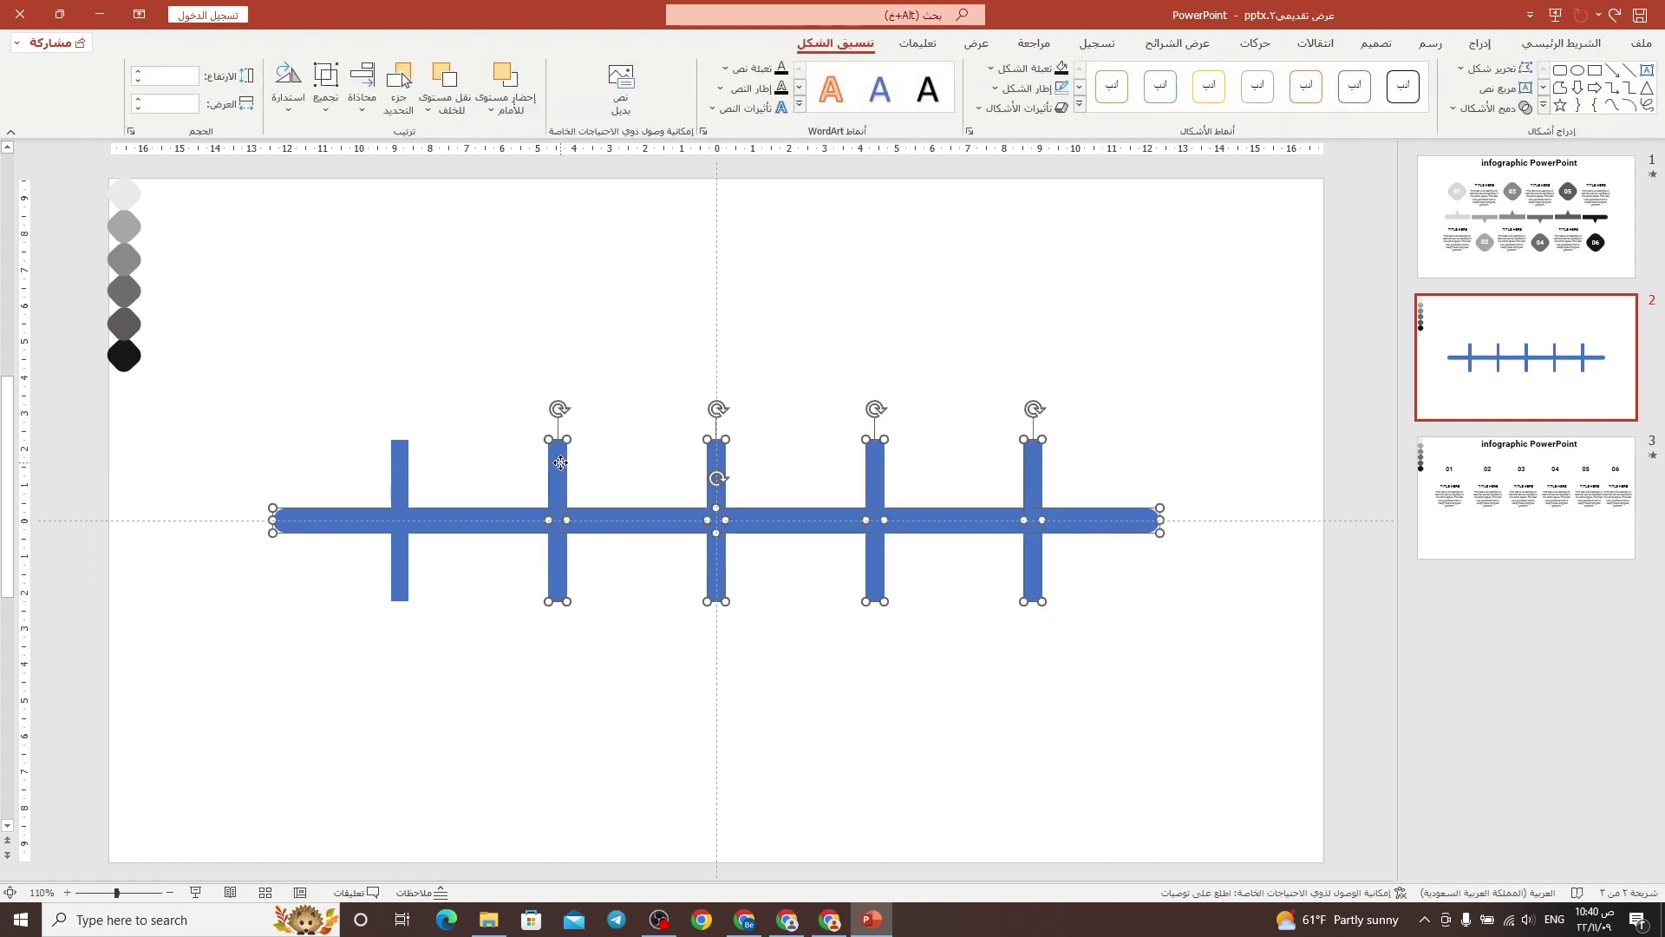
{"action": "left_click", "coordinate": [396, 463], "text": "shift"}
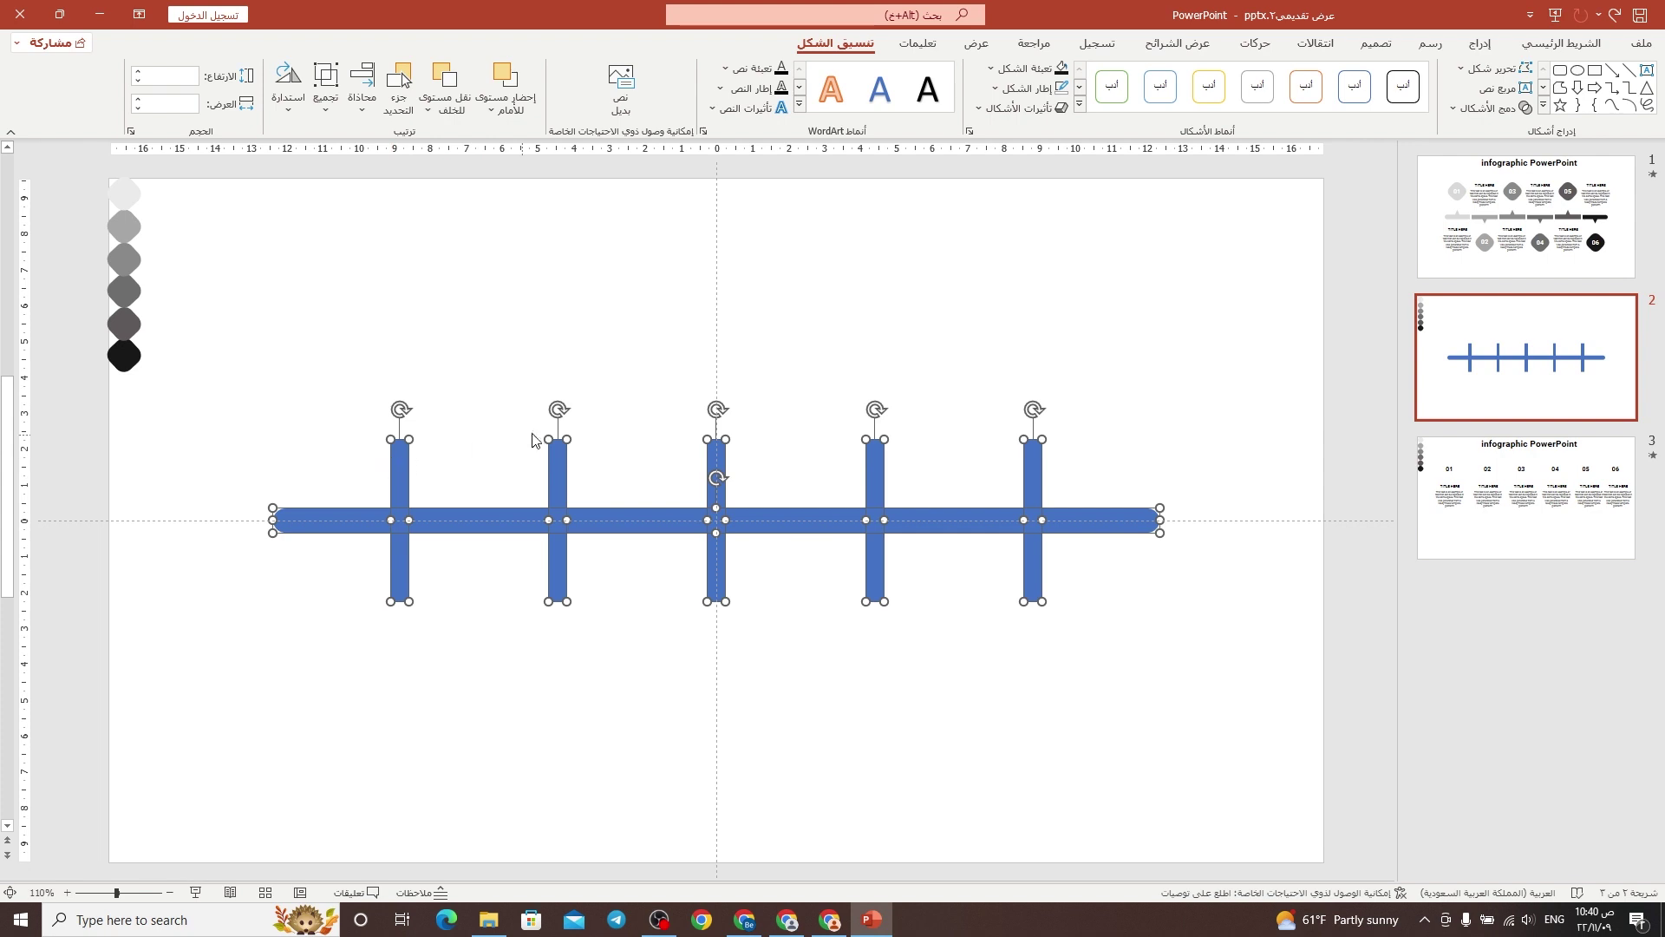
{"action": "left_click", "coordinate": [1492, 107]}
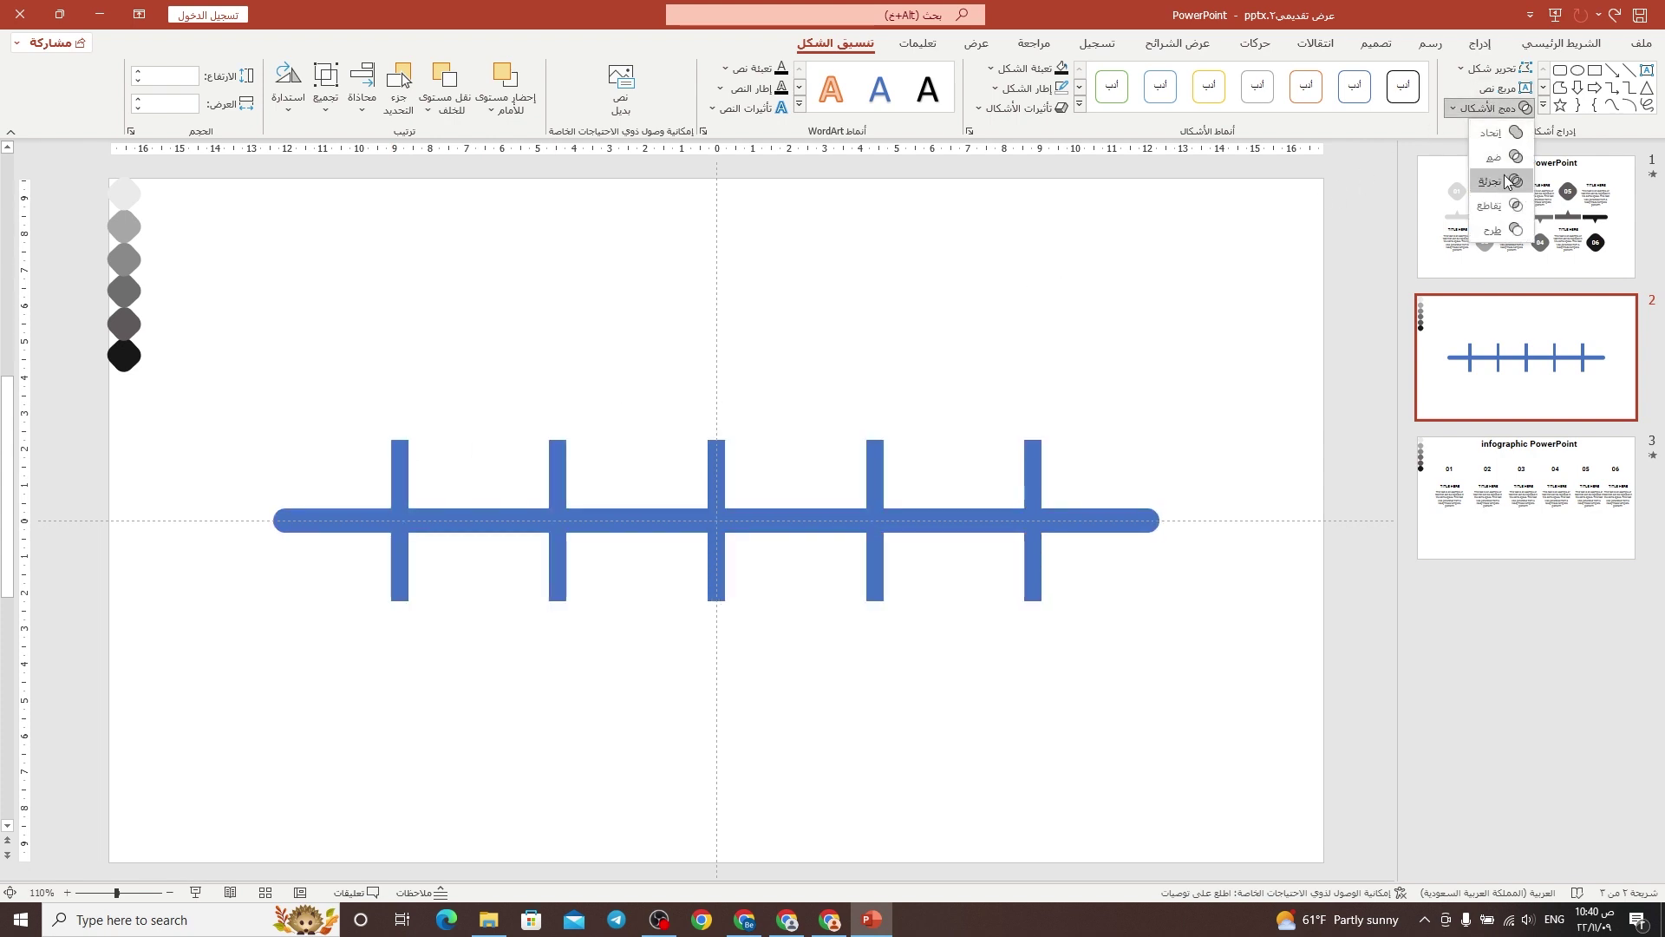
{"action": "left_click", "coordinate": [1509, 182]}
{"action": "left_click", "coordinate": [1055, 443]}
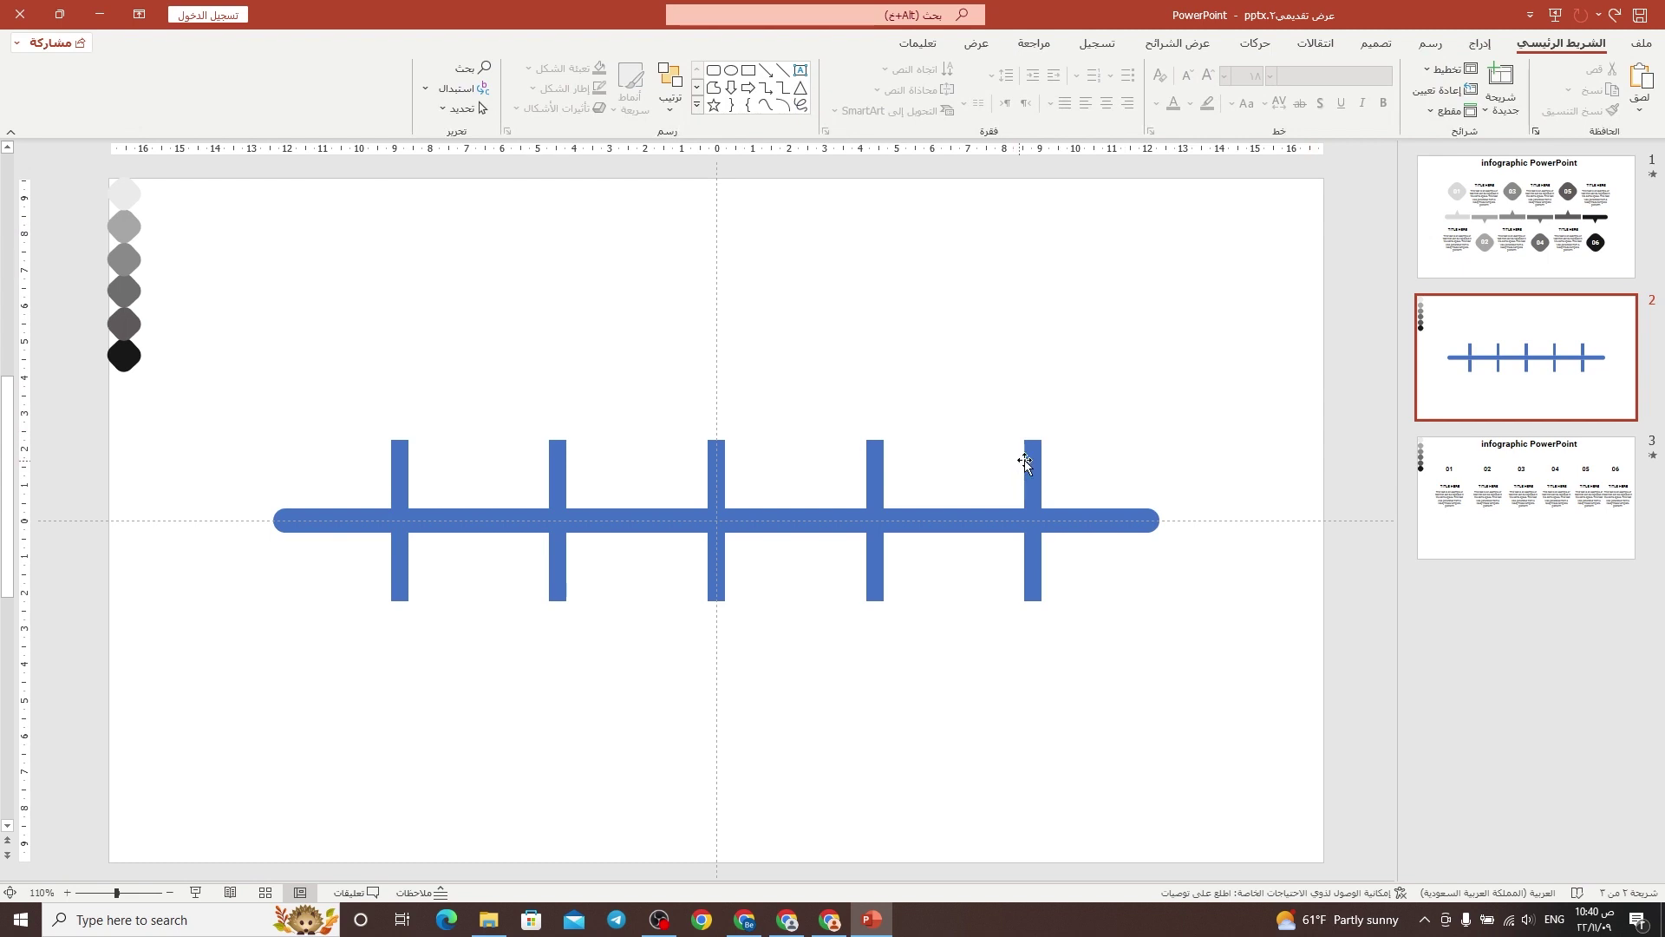
Delete the fragment pieces of the rightmost, fourth and middle vertical bars.
{"action": "left_click", "coordinate": [1036, 459]}
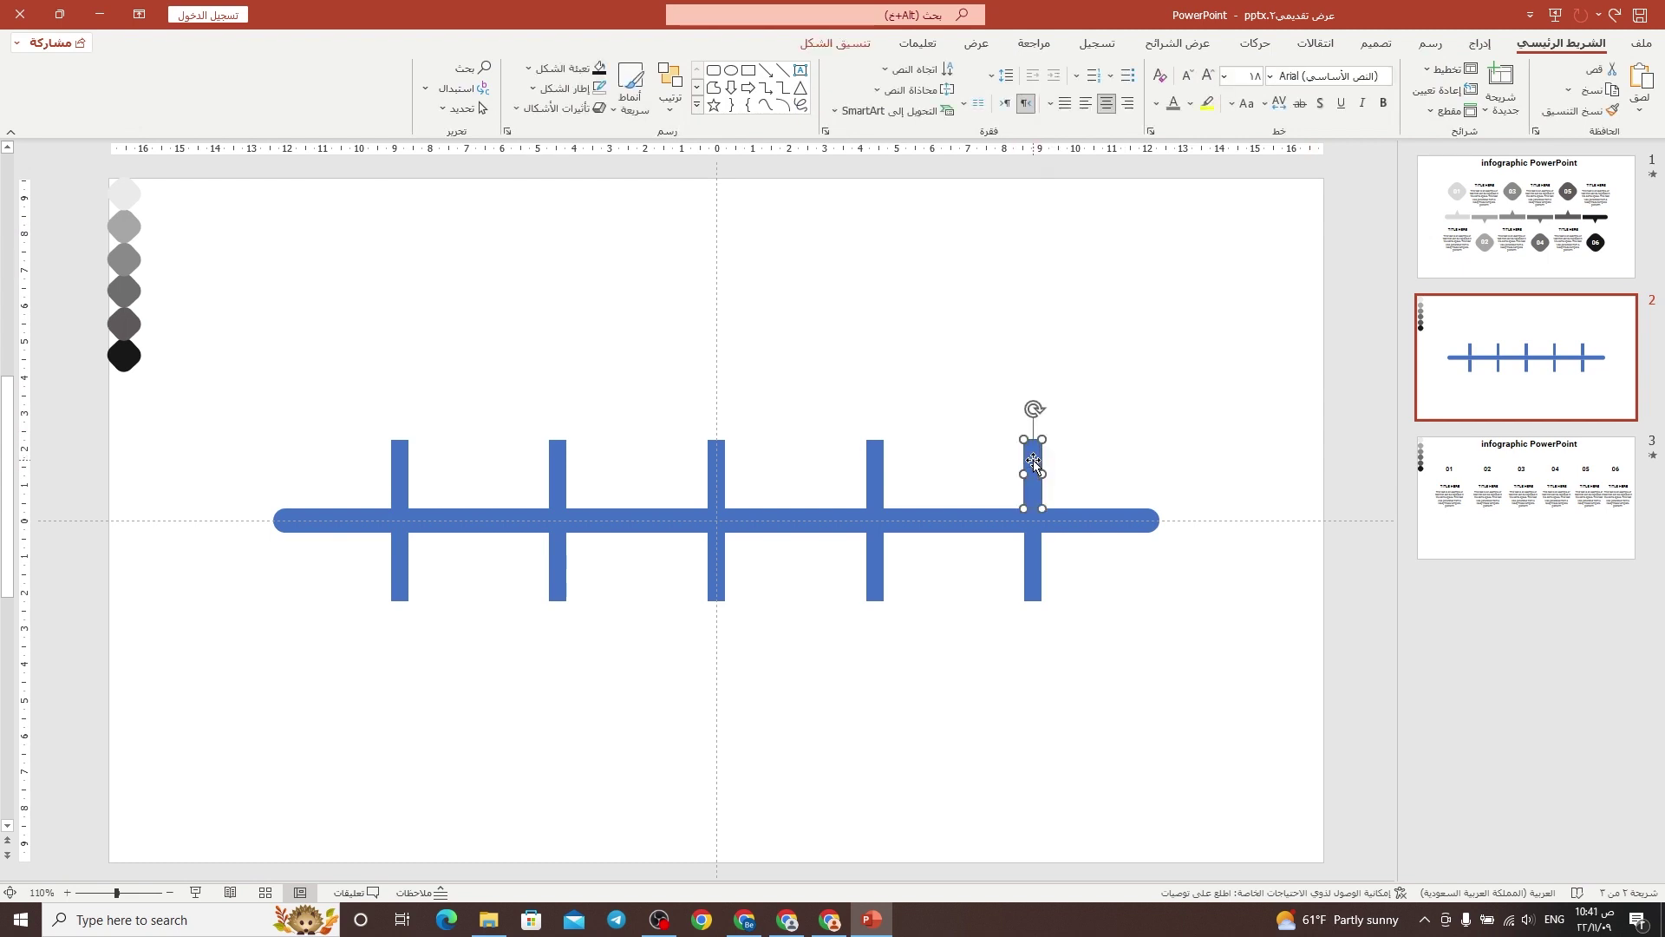
{"action": "key", "text": "Delete"}
{"action": "left_click", "coordinate": [1033, 521]}
{"action": "key", "text": "Delete"}
{"action": "left_click", "coordinate": [1032, 564]}
{"action": "key", "text": "Delete"}
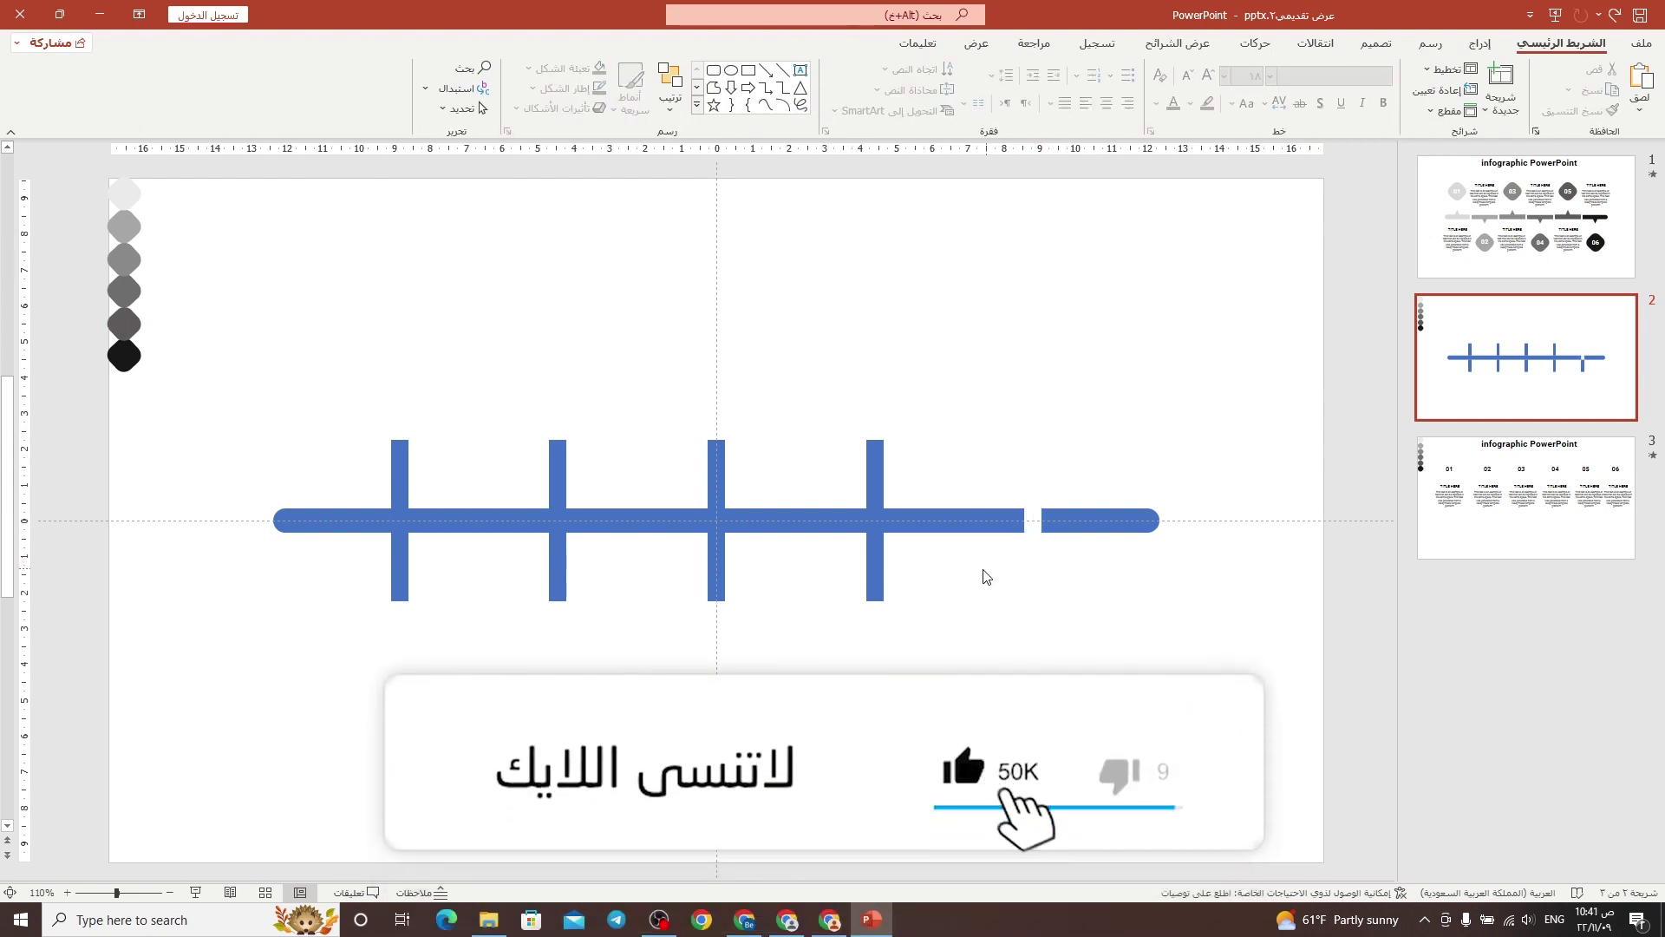
{"action": "left_click", "coordinate": [876, 572]}
{"action": "key", "text": "Delete"}
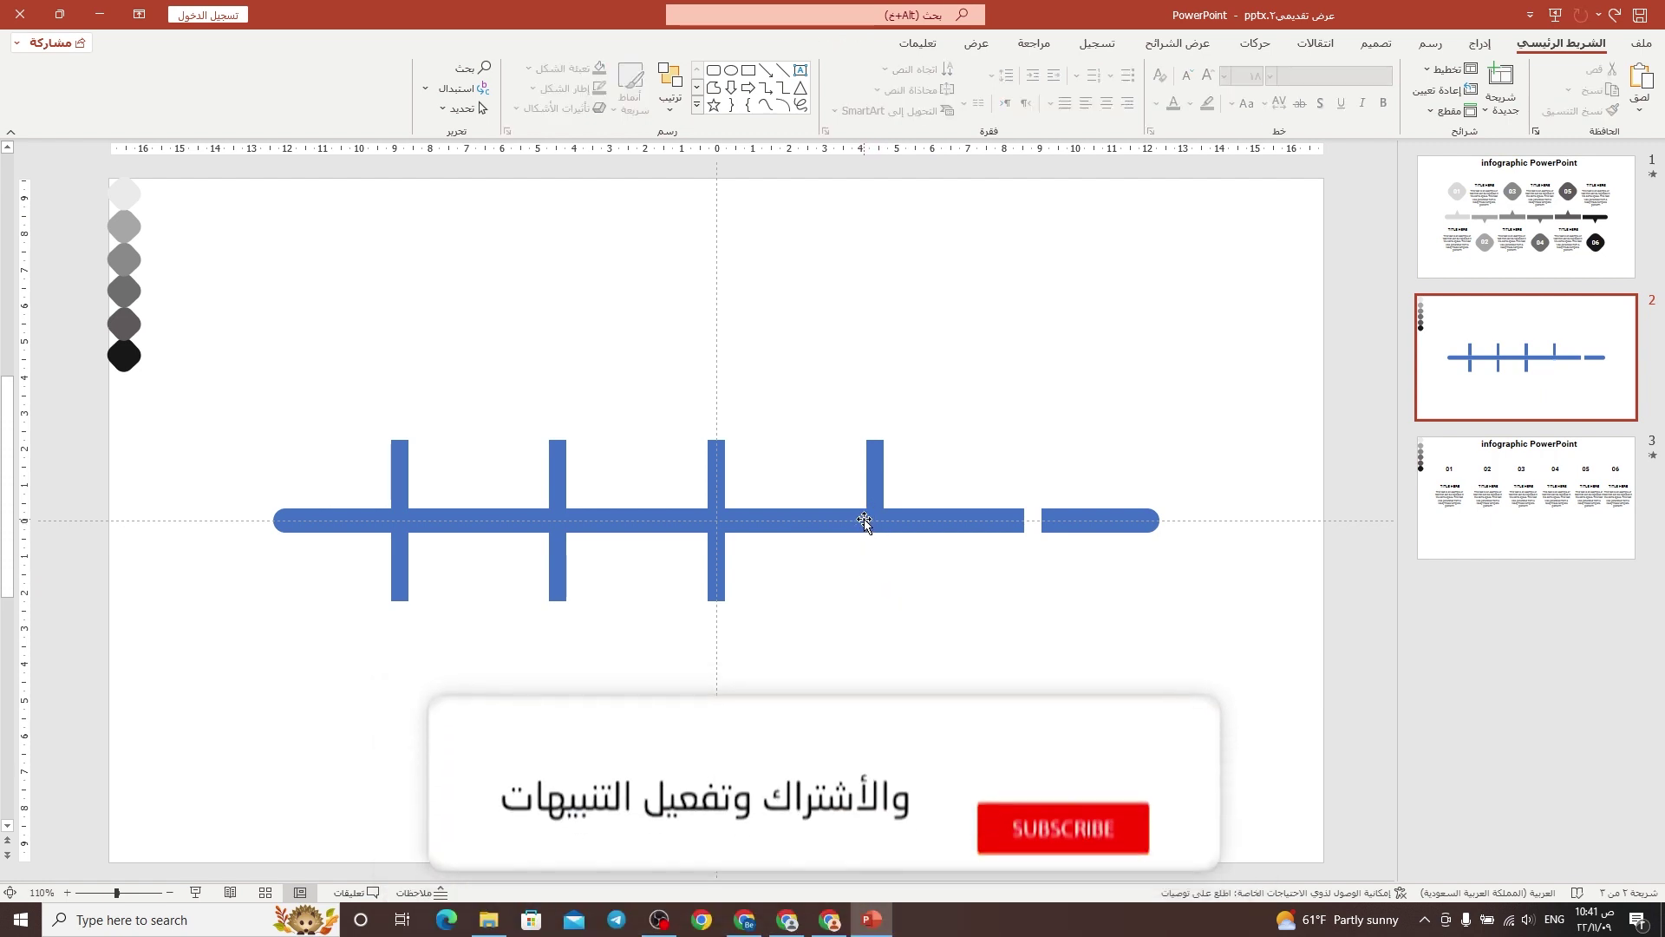
{"action": "left_click", "coordinate": [875, 520]}
{"action": "key", "text": "Delete"}
{"action": "left_click", "coordinate": [875, 486]}
{"action": "key", "text": "Delete"}
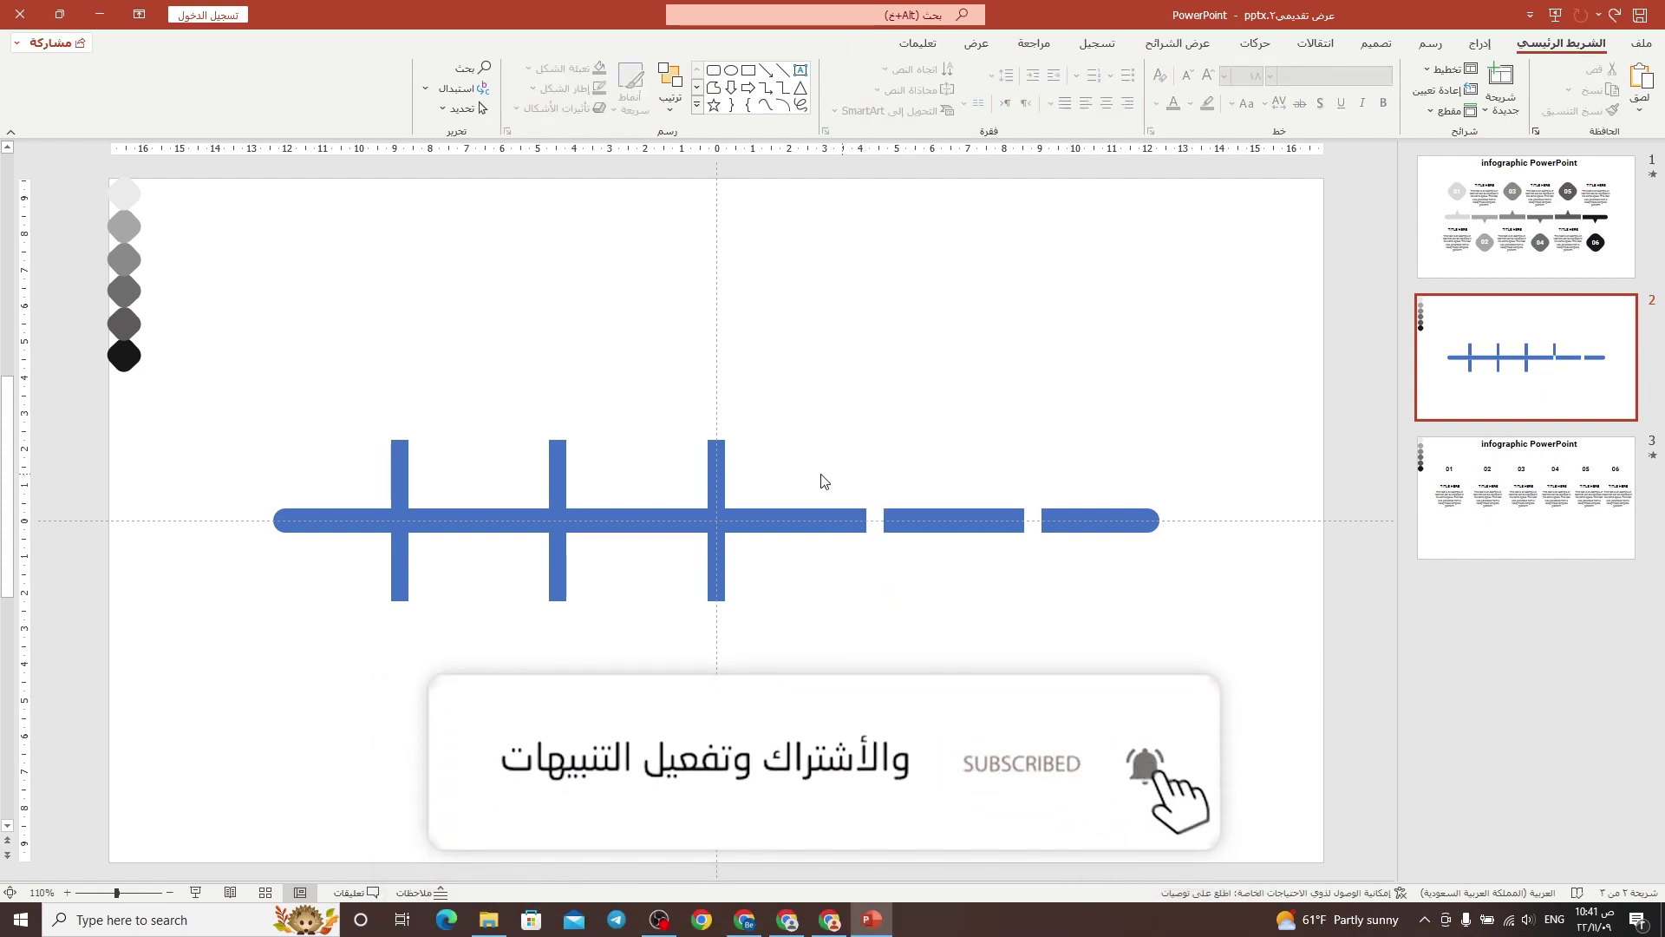
{"action": "left_click", "coordinate": [716, 468]}
{"action": "key", "text": "Delete"}
{"action": "left_click", "coordinate": [717, 520]}
{"action": "key", "text": "Delete"}
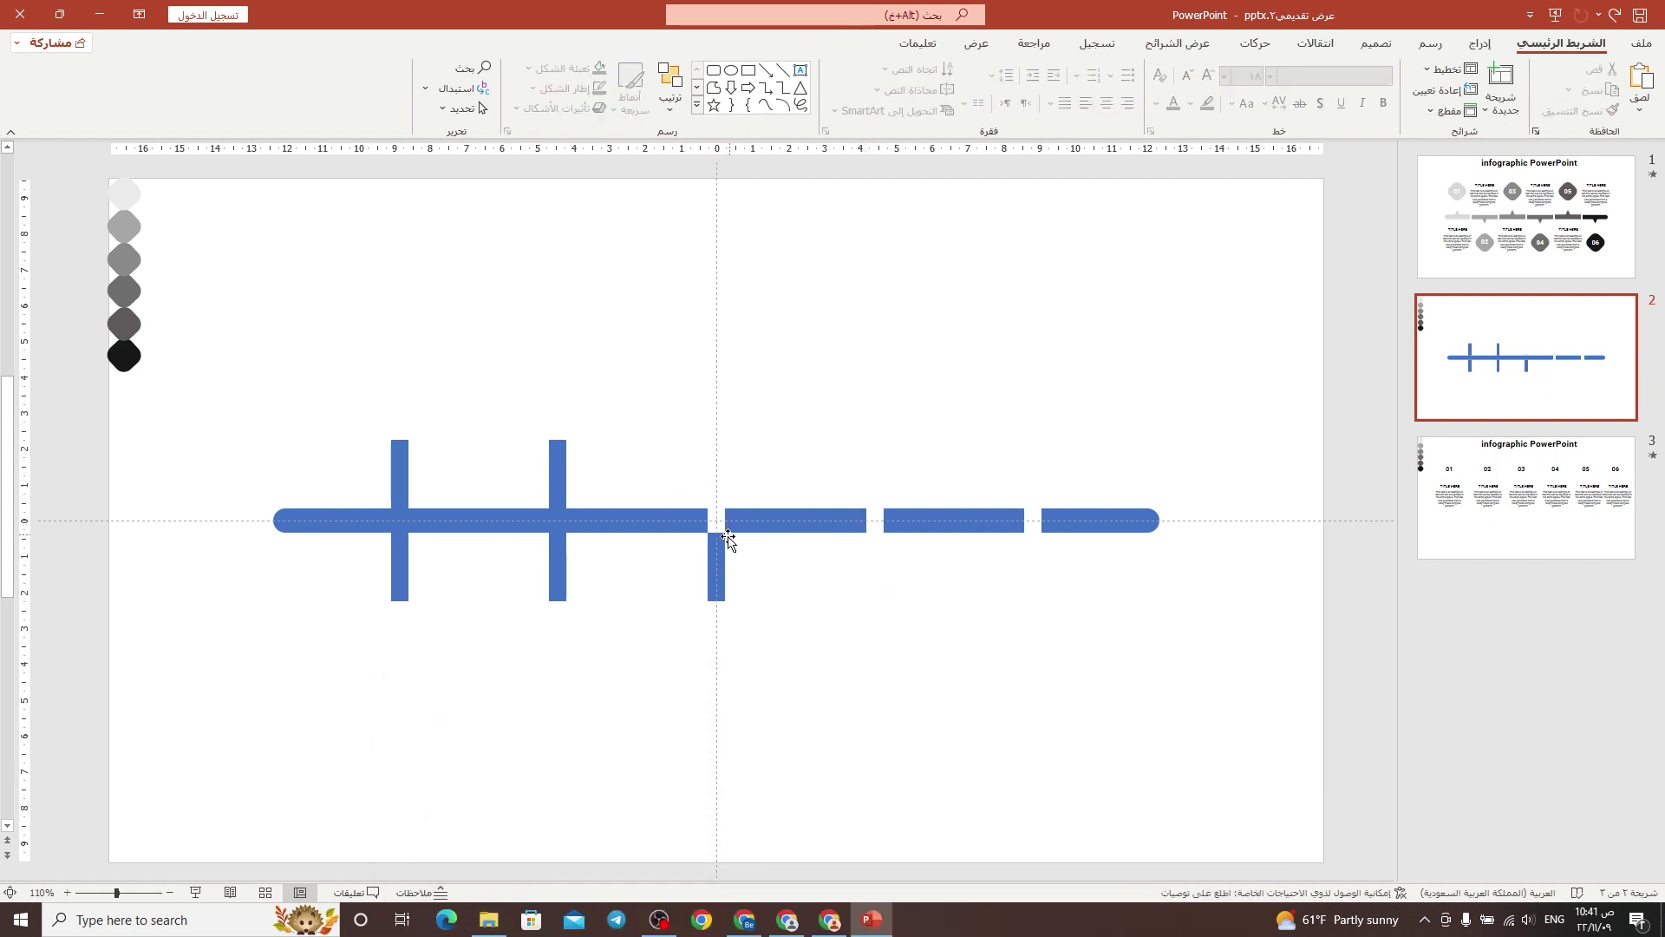
{"action": "left_click", "coordinate": [722, 540]}
{"action": "key", "text": "Delete"}
Delete the remaining pieces of the second and leftmost vertical bars.
{"action": "left_click", "coordinate": [557, 451]}
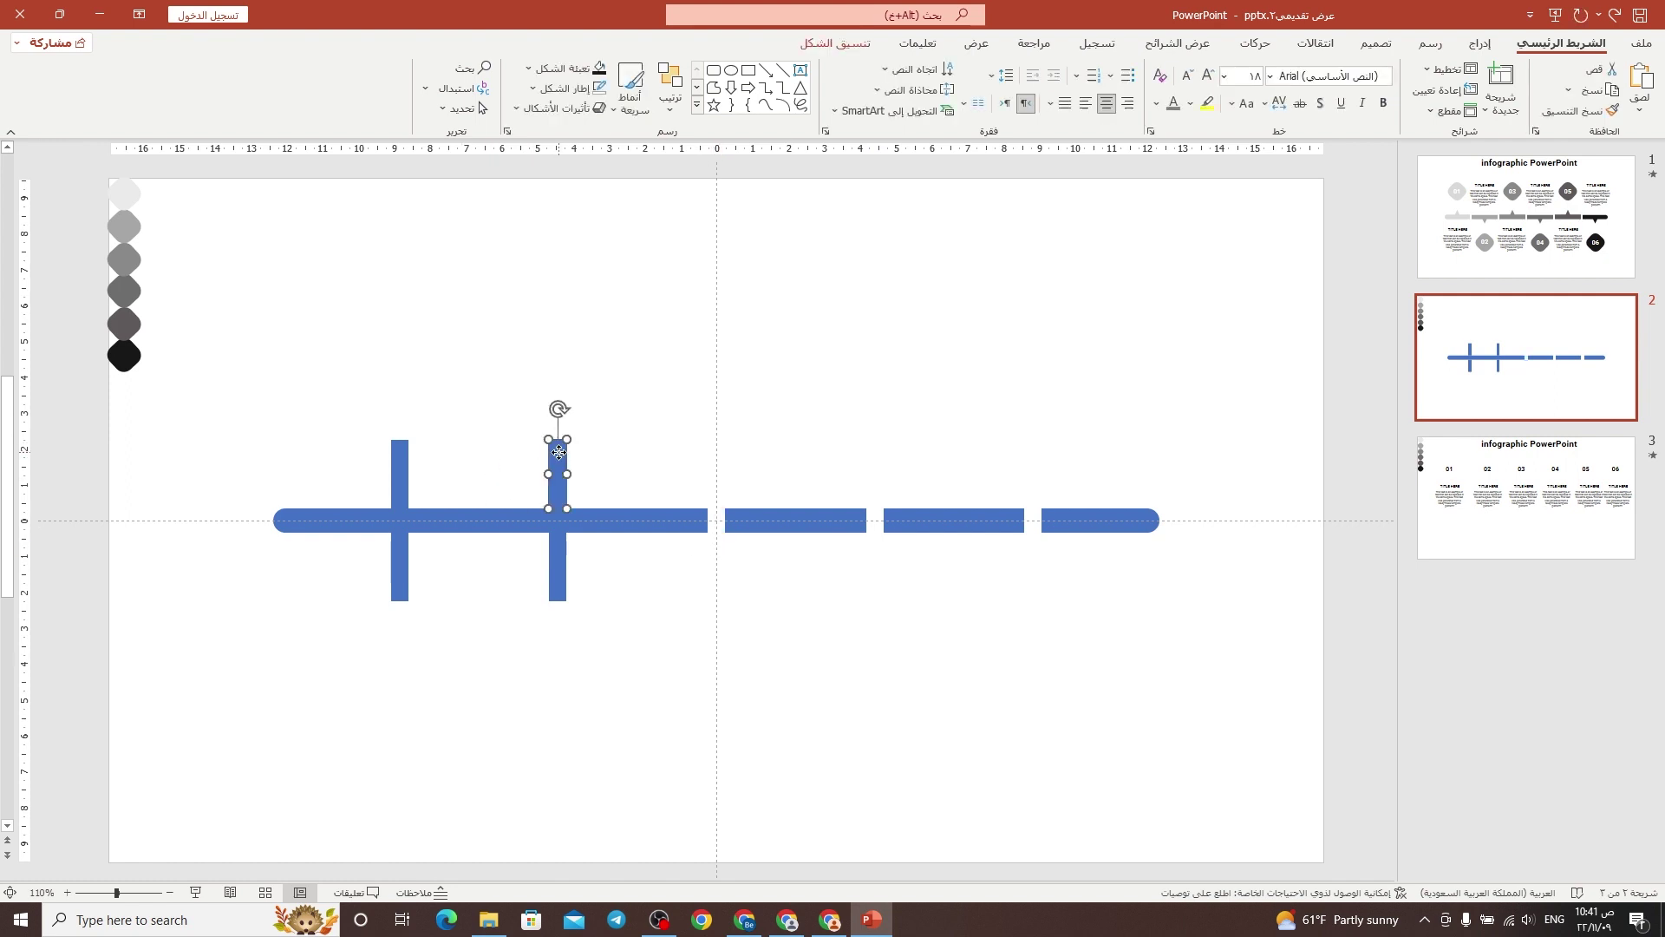
{"action": "key", "text": "Delete"}
{"action": "left_click", "coordinate": [560, 520]}
{"action": "key", "text": "Delete"}
{"action": "left_click", "coordinate": [559, 569]}
{"action": "key", "text": "Delete"}
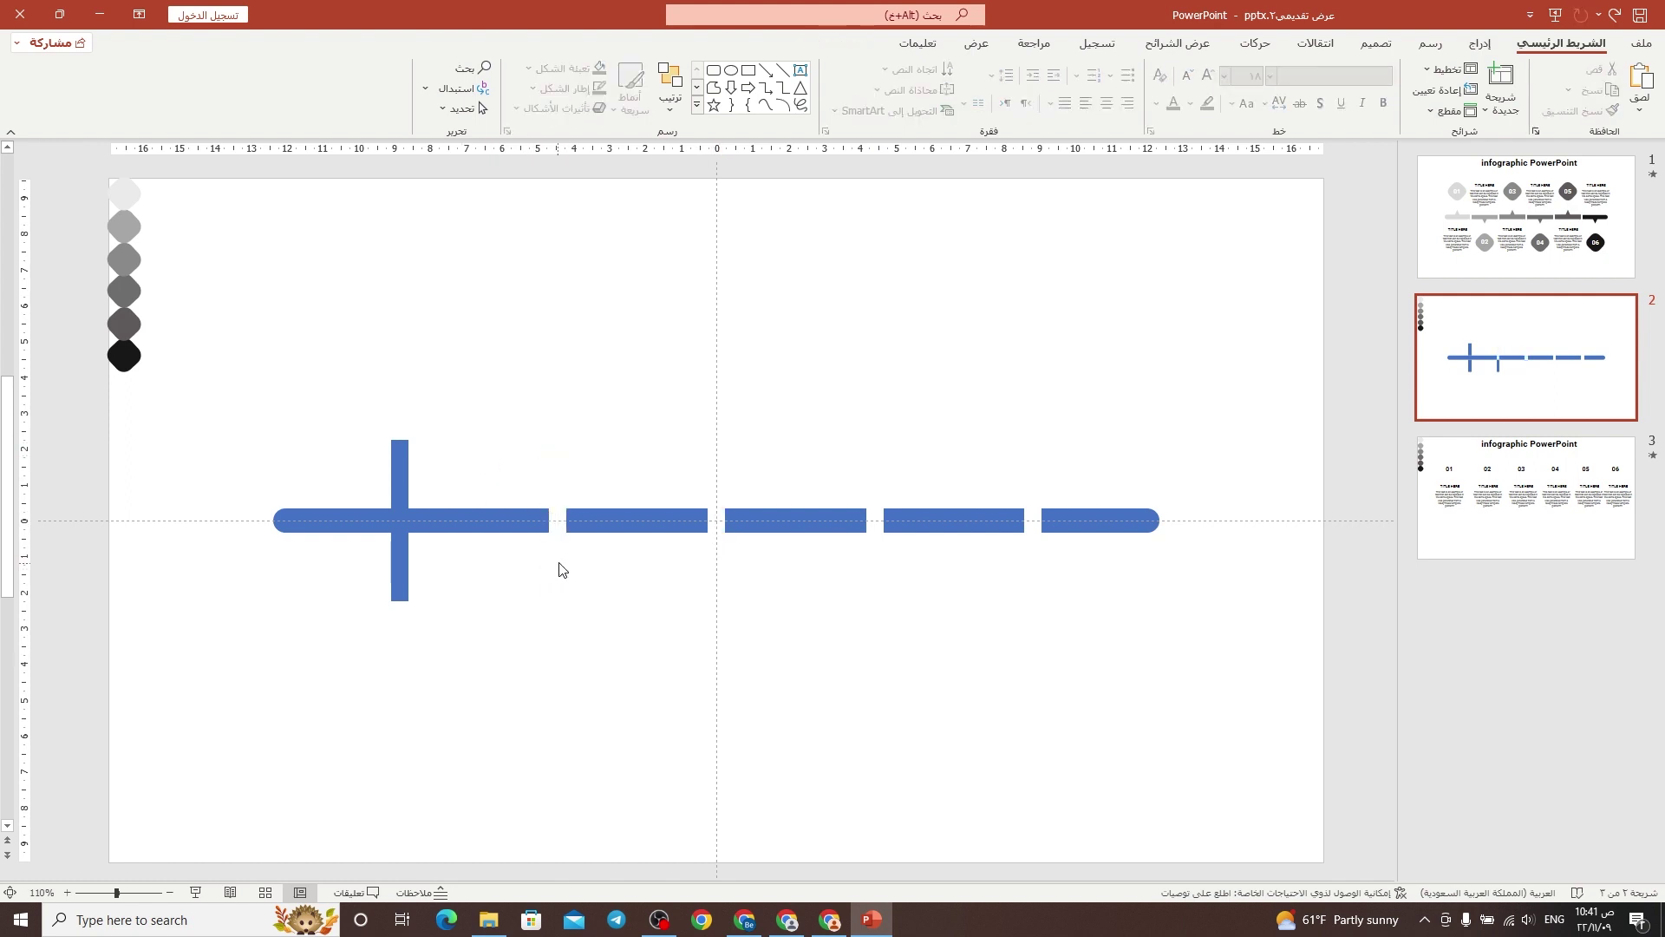
{"action": "left_click", "coordinate": [388, 574]}
{"action": "key", "text": "Delete"}
{"action": "left_click", "coordinate": [398, 520]}
{"action": "key", "text": "Delete"}
{"action": "left_click", "coordinate": [398, 486]}
{"action": "key", "text": "Delete"}
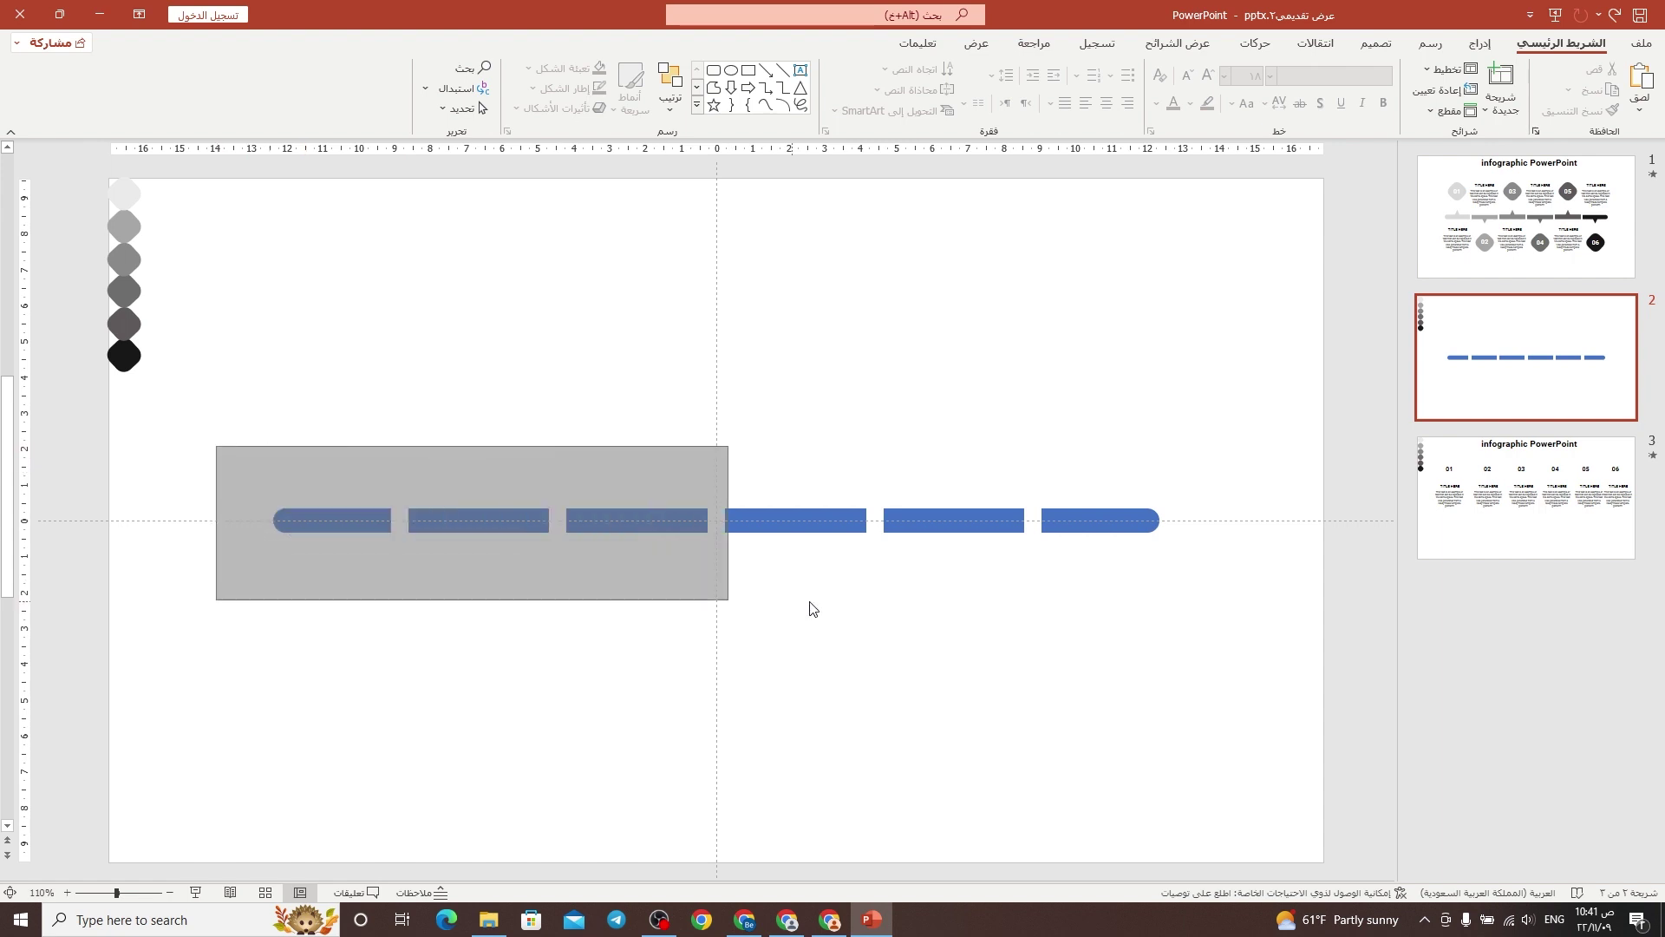
Group the six segments, Ctrl+Shift-drag to widen them symmetrically, then ungroup them.
{"action": "left_click_drag", "start_coordinate": [218, 453], "coordinate": [1201, 617]}
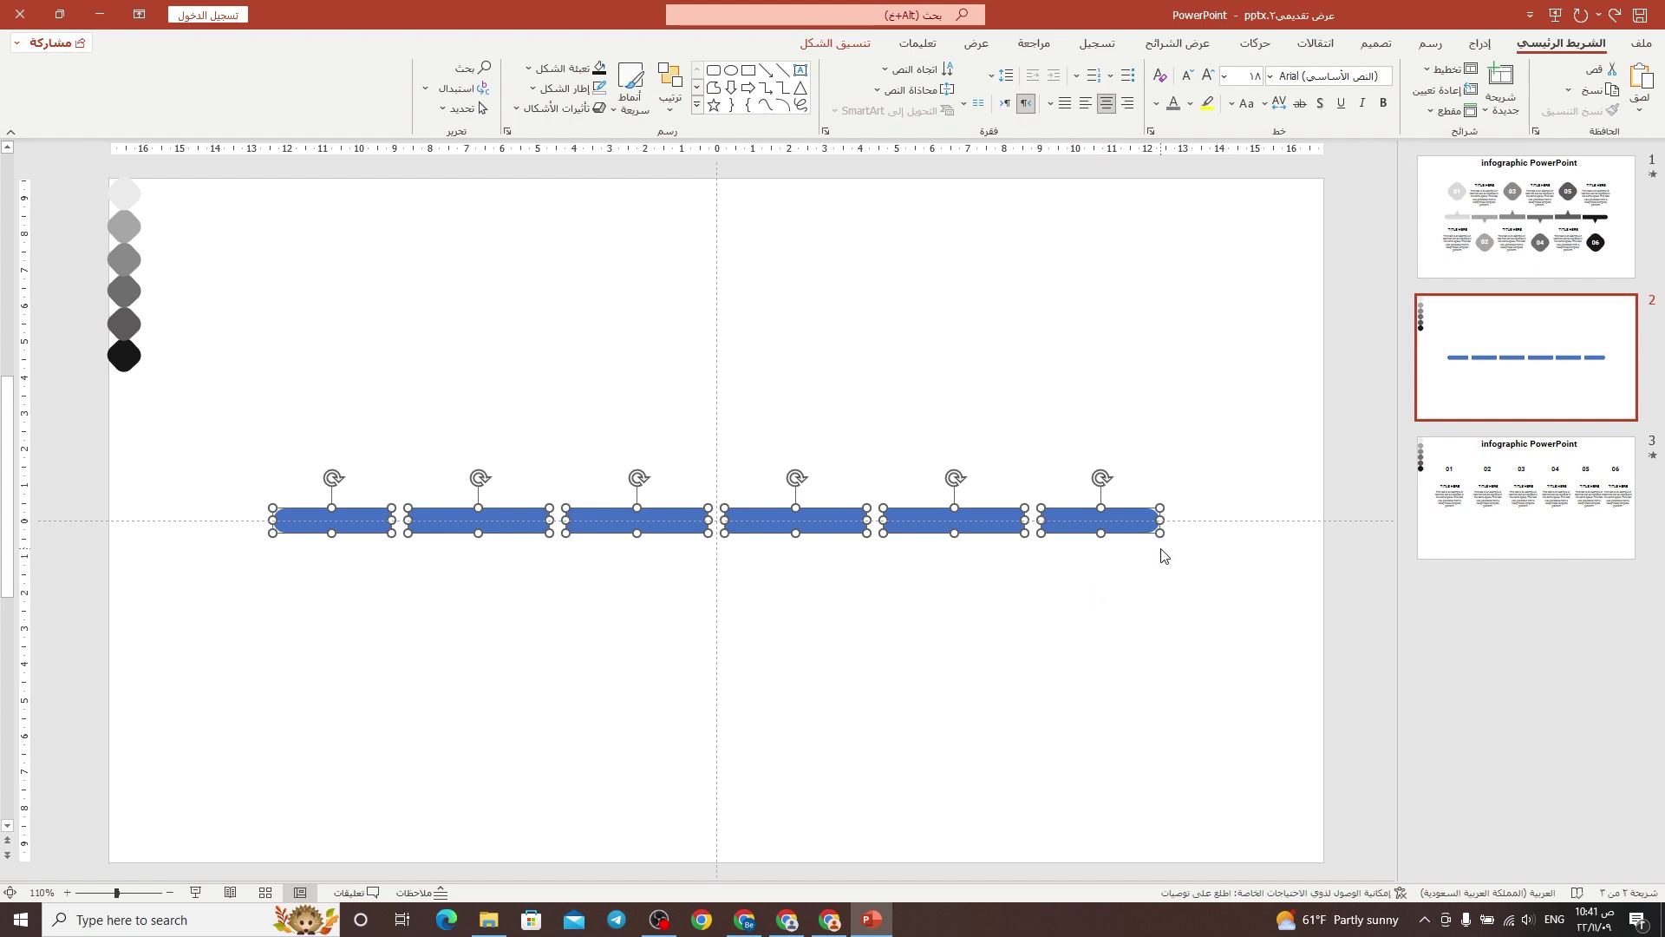
{"action": "key", "text": "ctrl+g"}
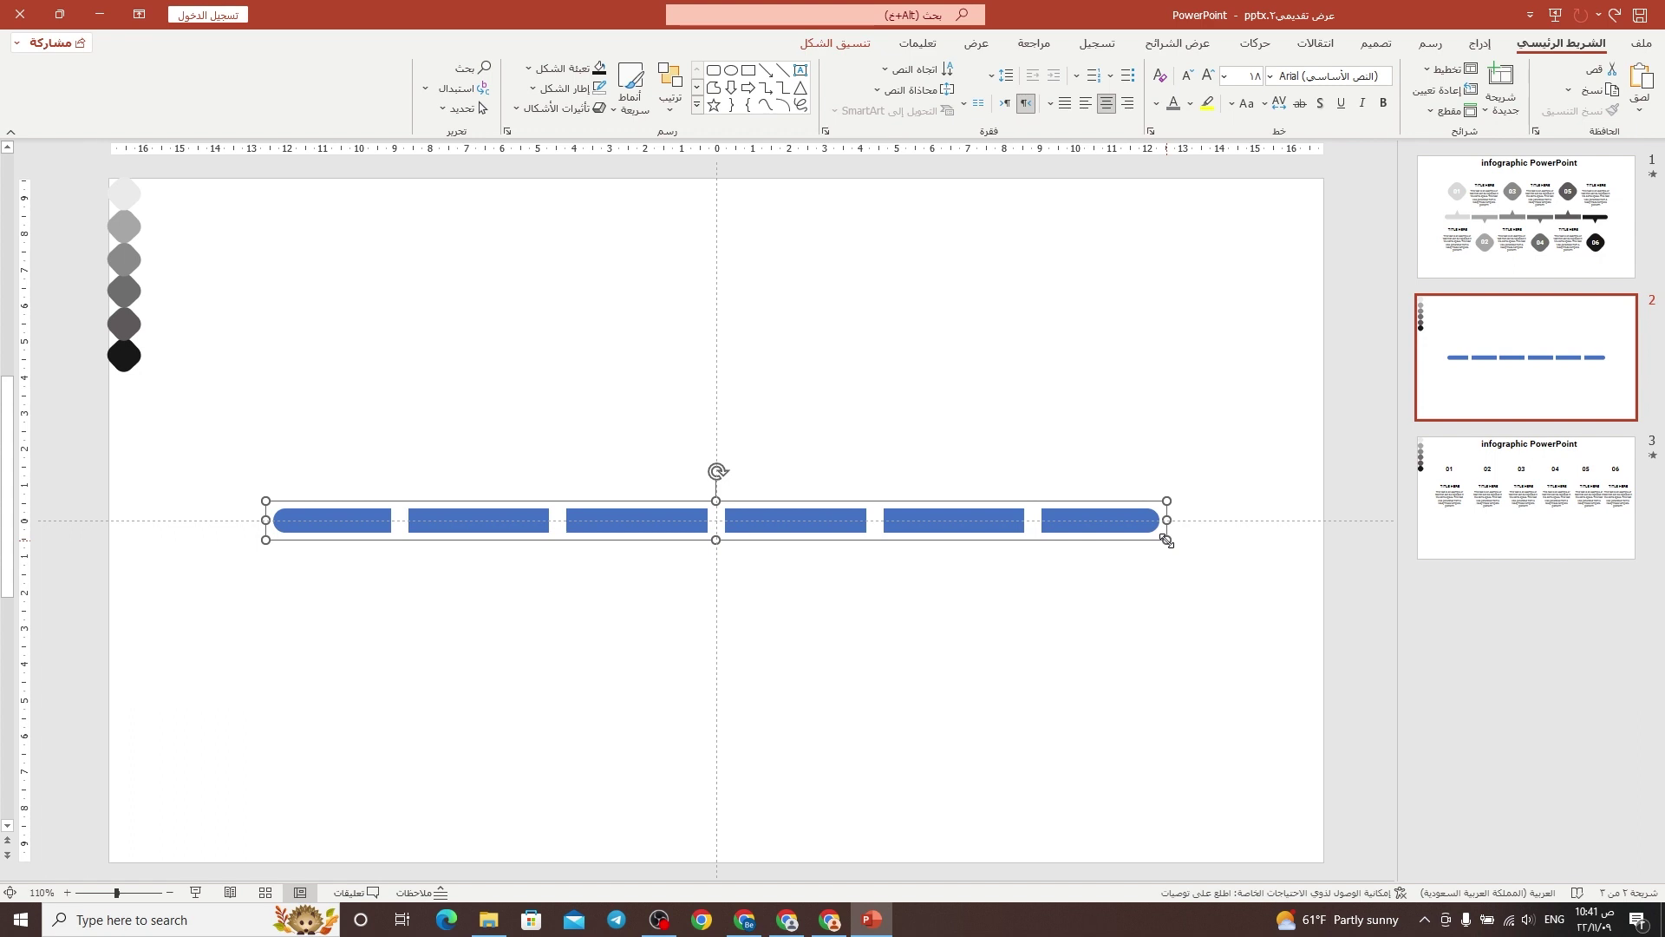
{"action": "key", "text": "ctrl+shift"}
{"action": "left_click_drag", "start_coordinate": [1167, 540], "coordinate": [1133, 531]}
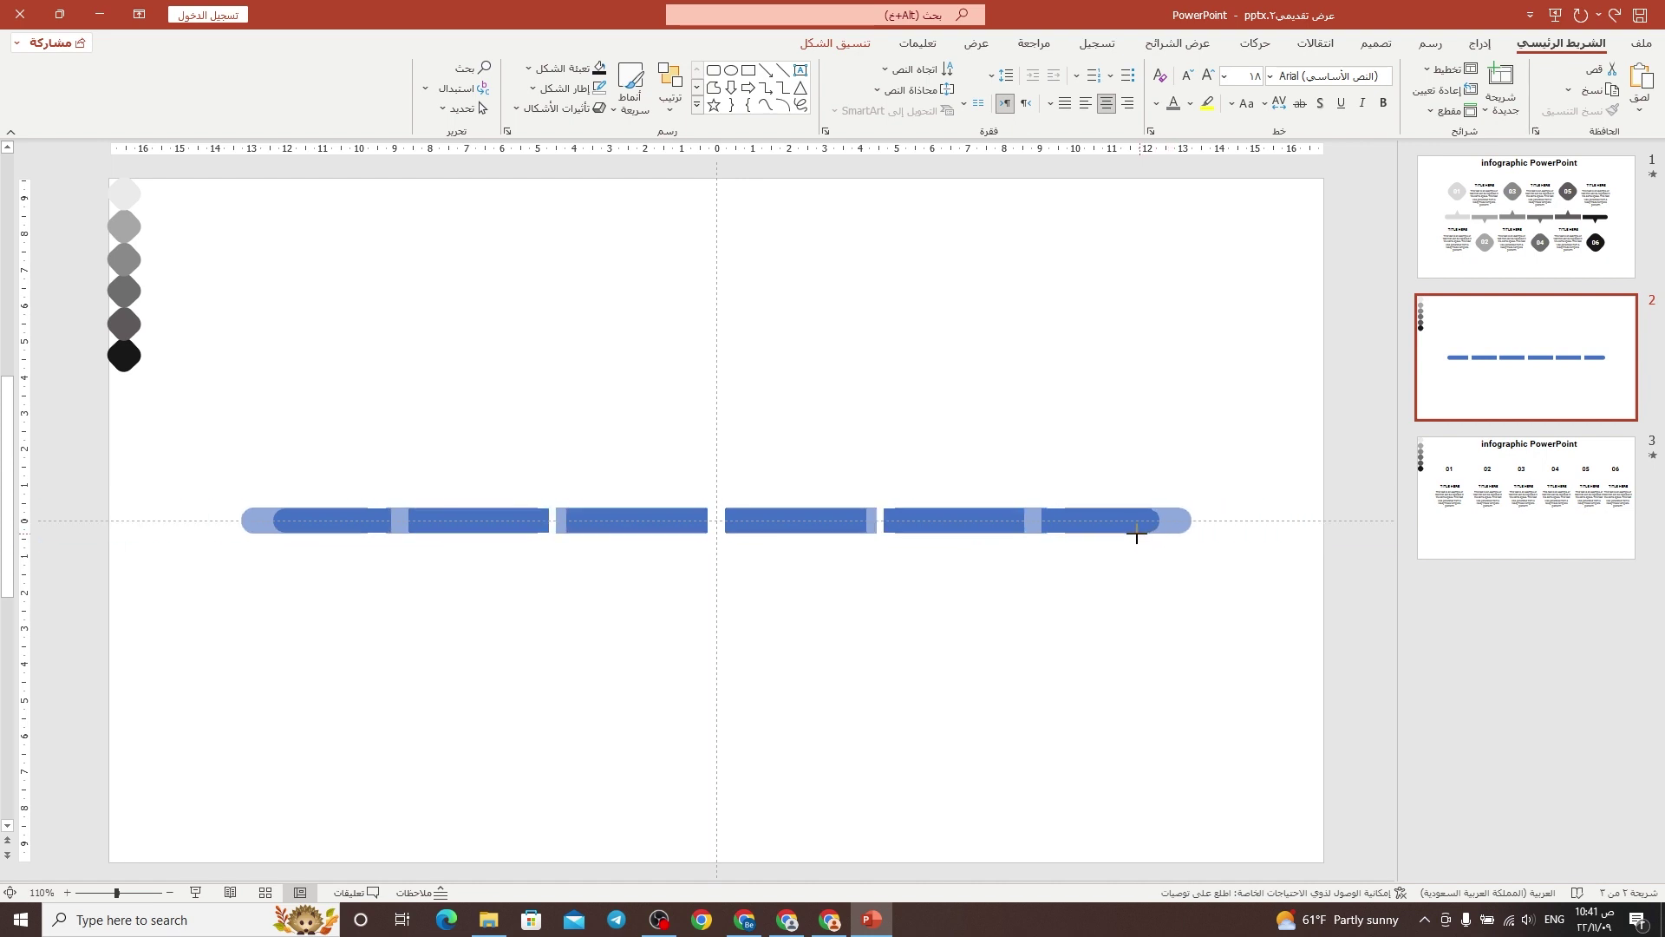
{"action": "left_click_drag", "start_coordinate": [1139, 535], "coordinate": [1149, 546]}
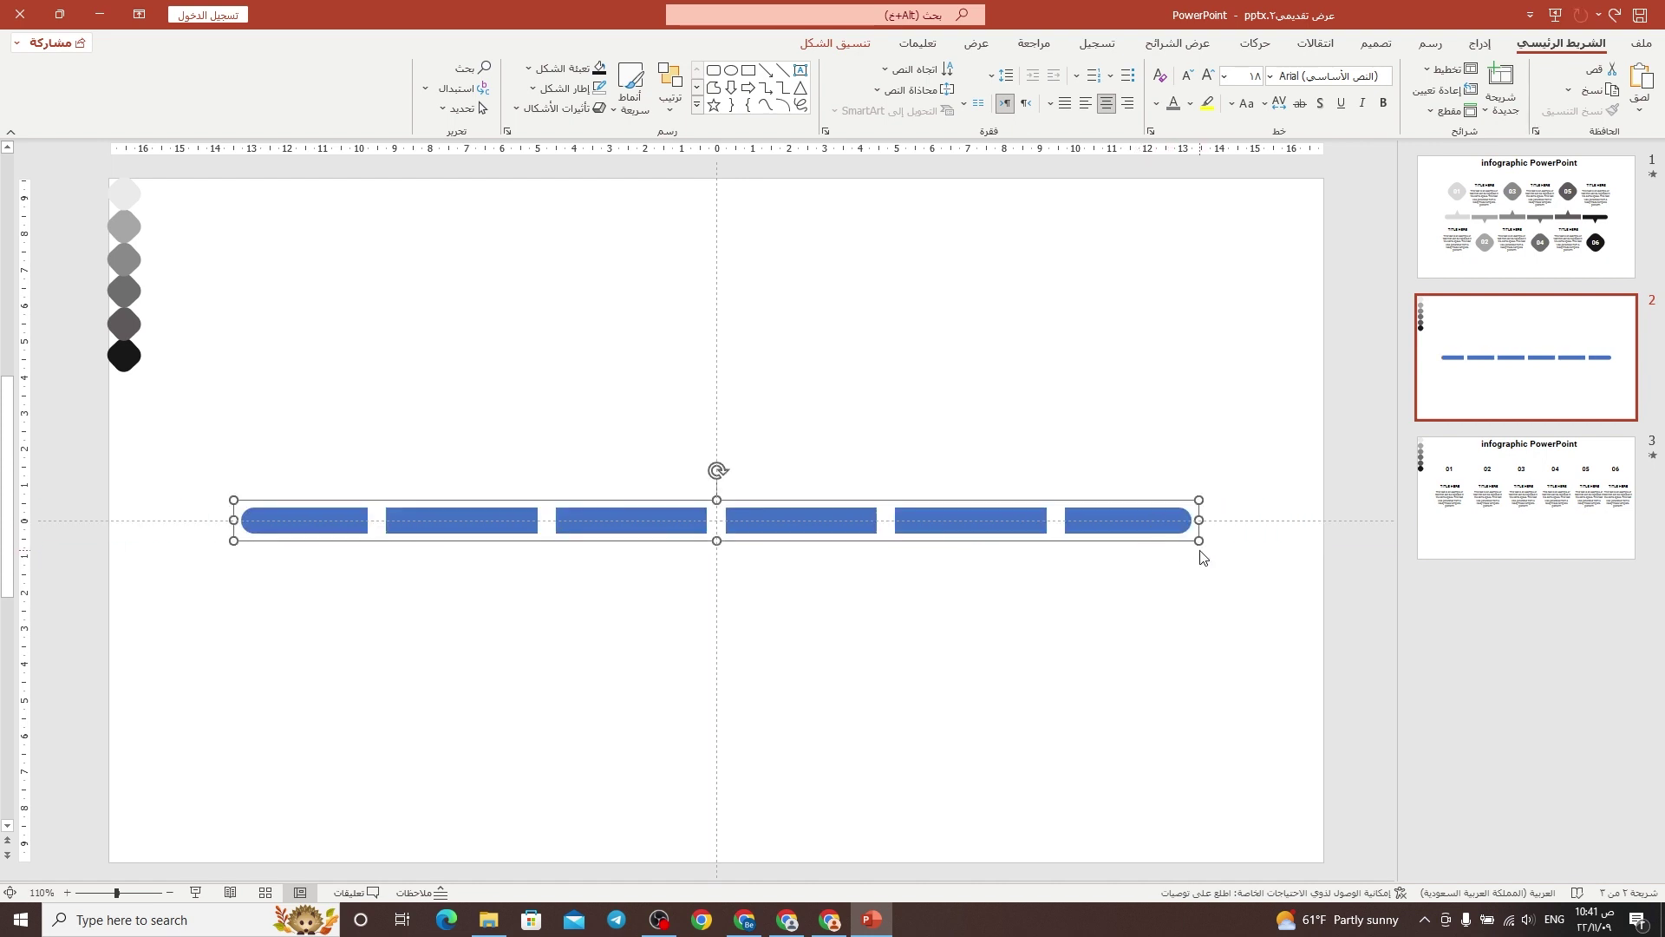
{"action": "right_click", "coordinate": [1110, 529]}
{"action": "mouse_move", "coordinate": [1028, 675]}
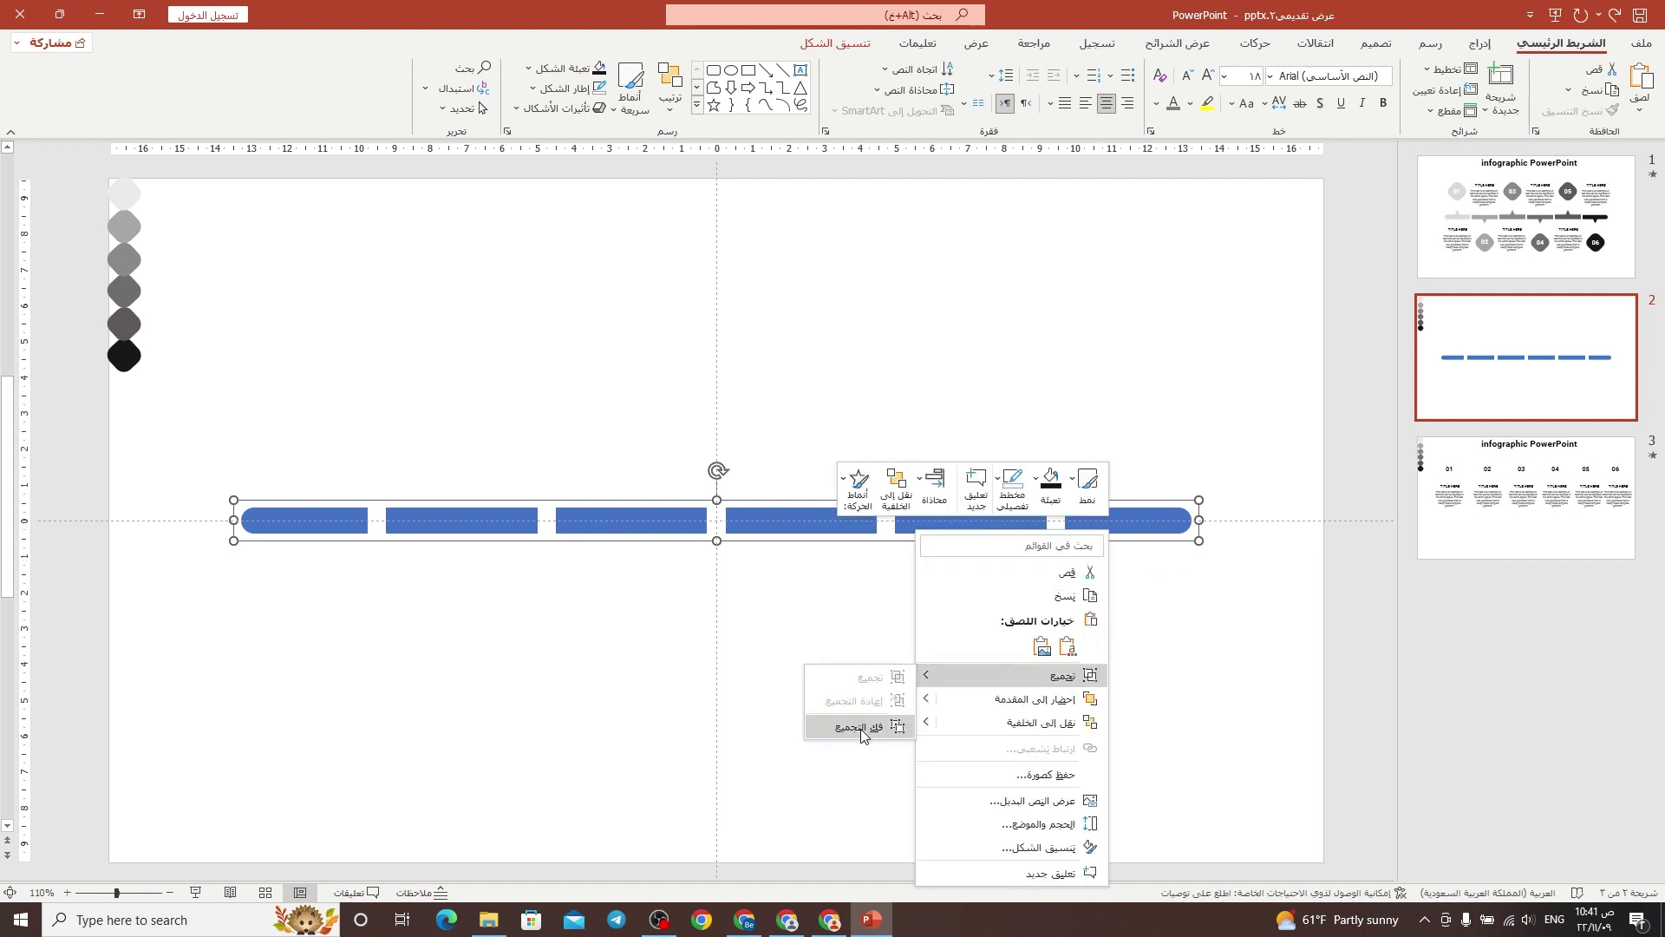
{"action": "left_click", "coordinate": [864, 735]}
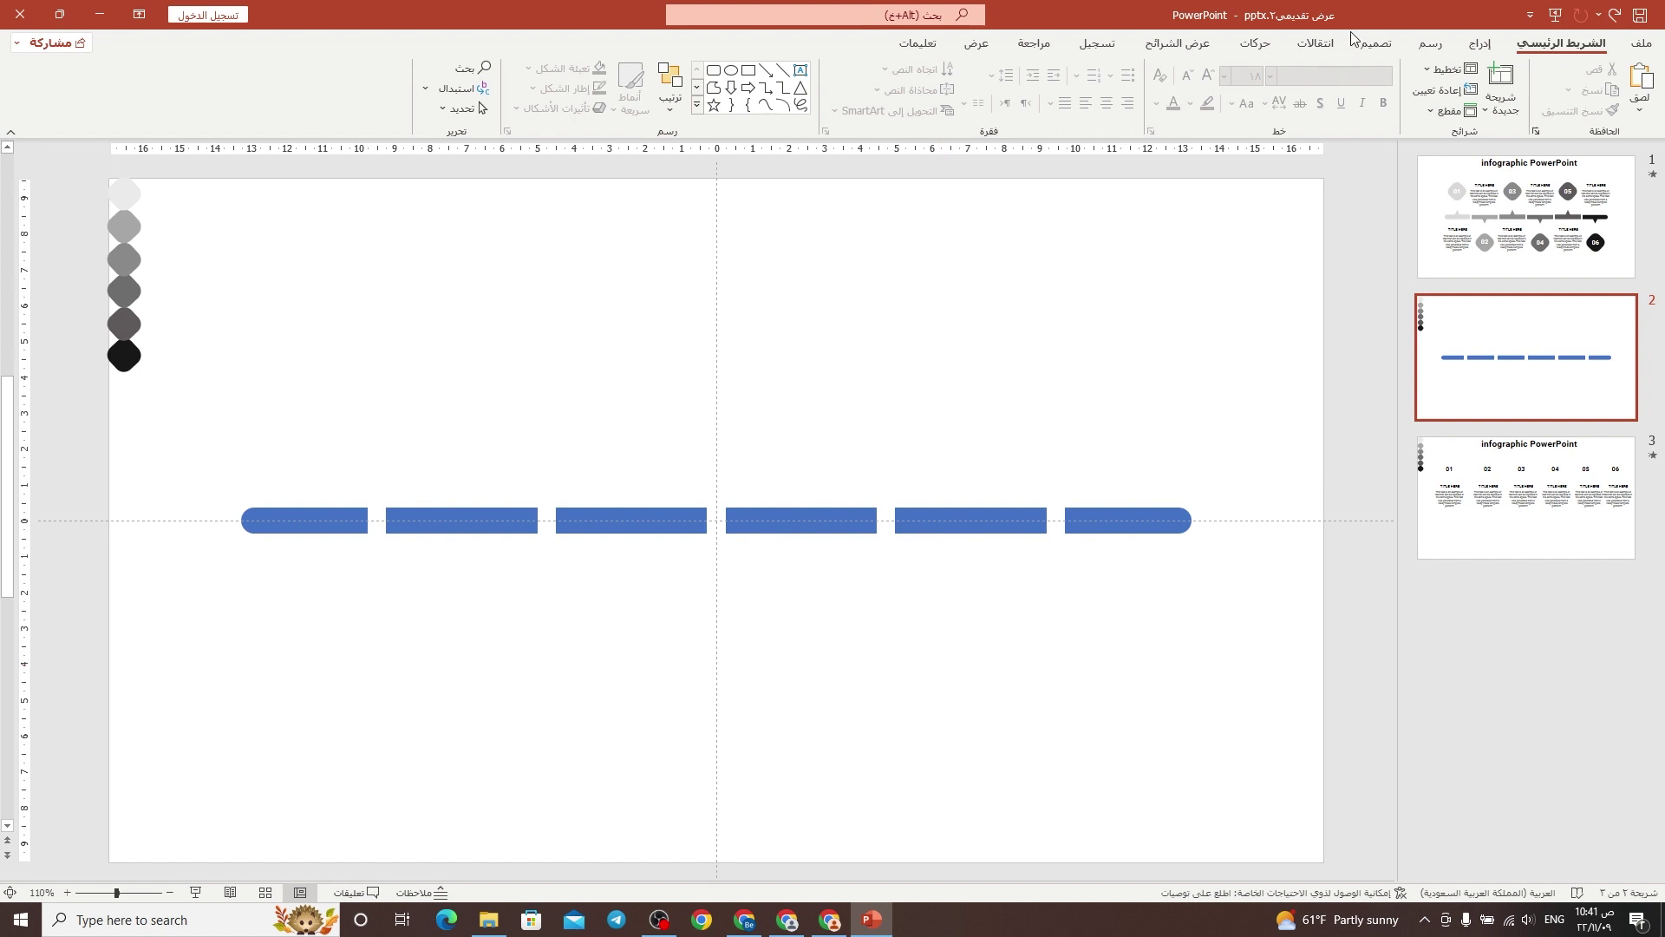
Insert a small triangle below the rightmost segment and flip it to point downward.
{"action": "left_click", "coordinate": [1484, 45]}
{"action": "left_click", "coordinate": [1382, 96]}
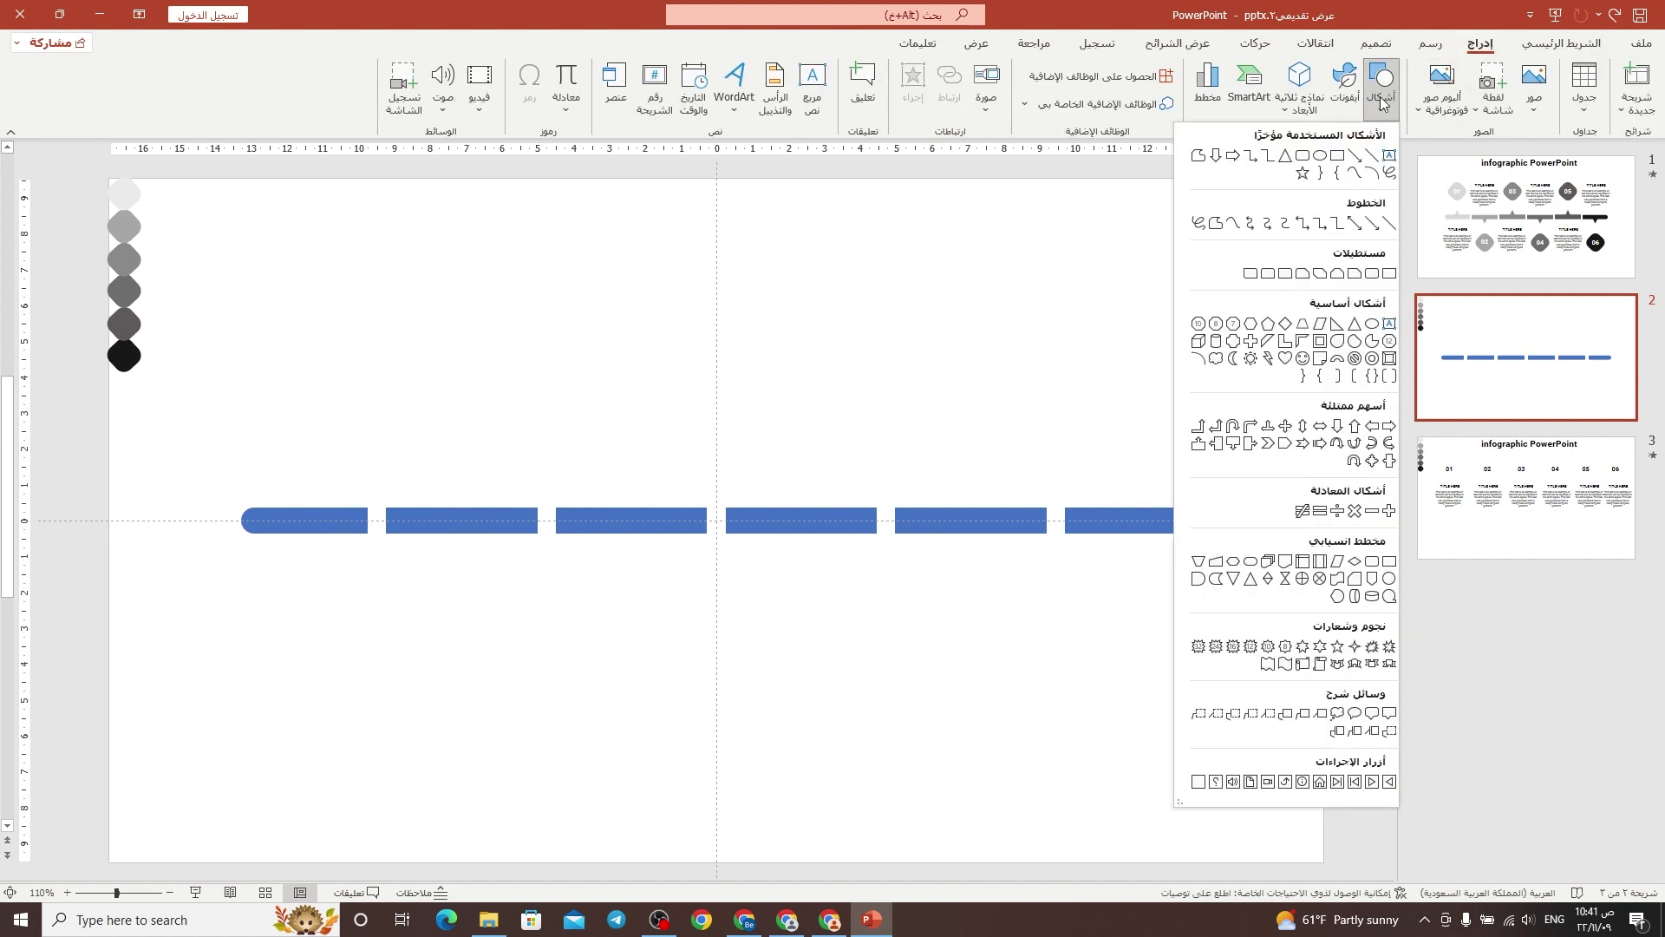
{"action": "left_click", "coordinate": [1293, 157]}
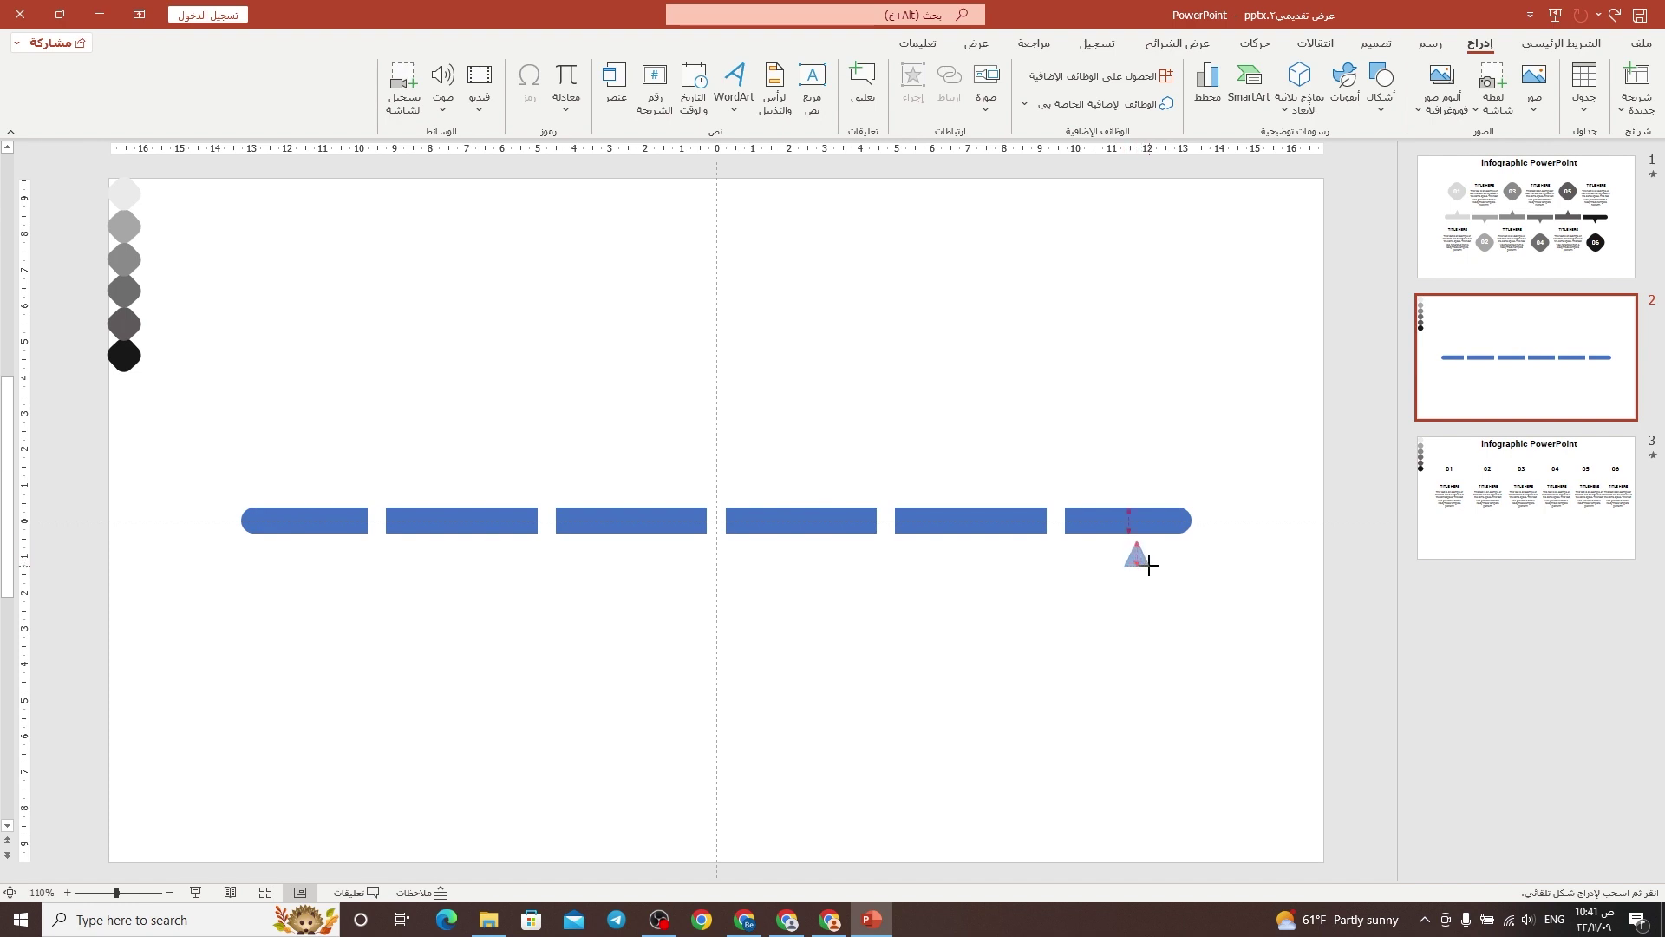
{"action": "left_click_drag", "start_coordinate": [1149, 566], "coordinate": [1150, 568]}
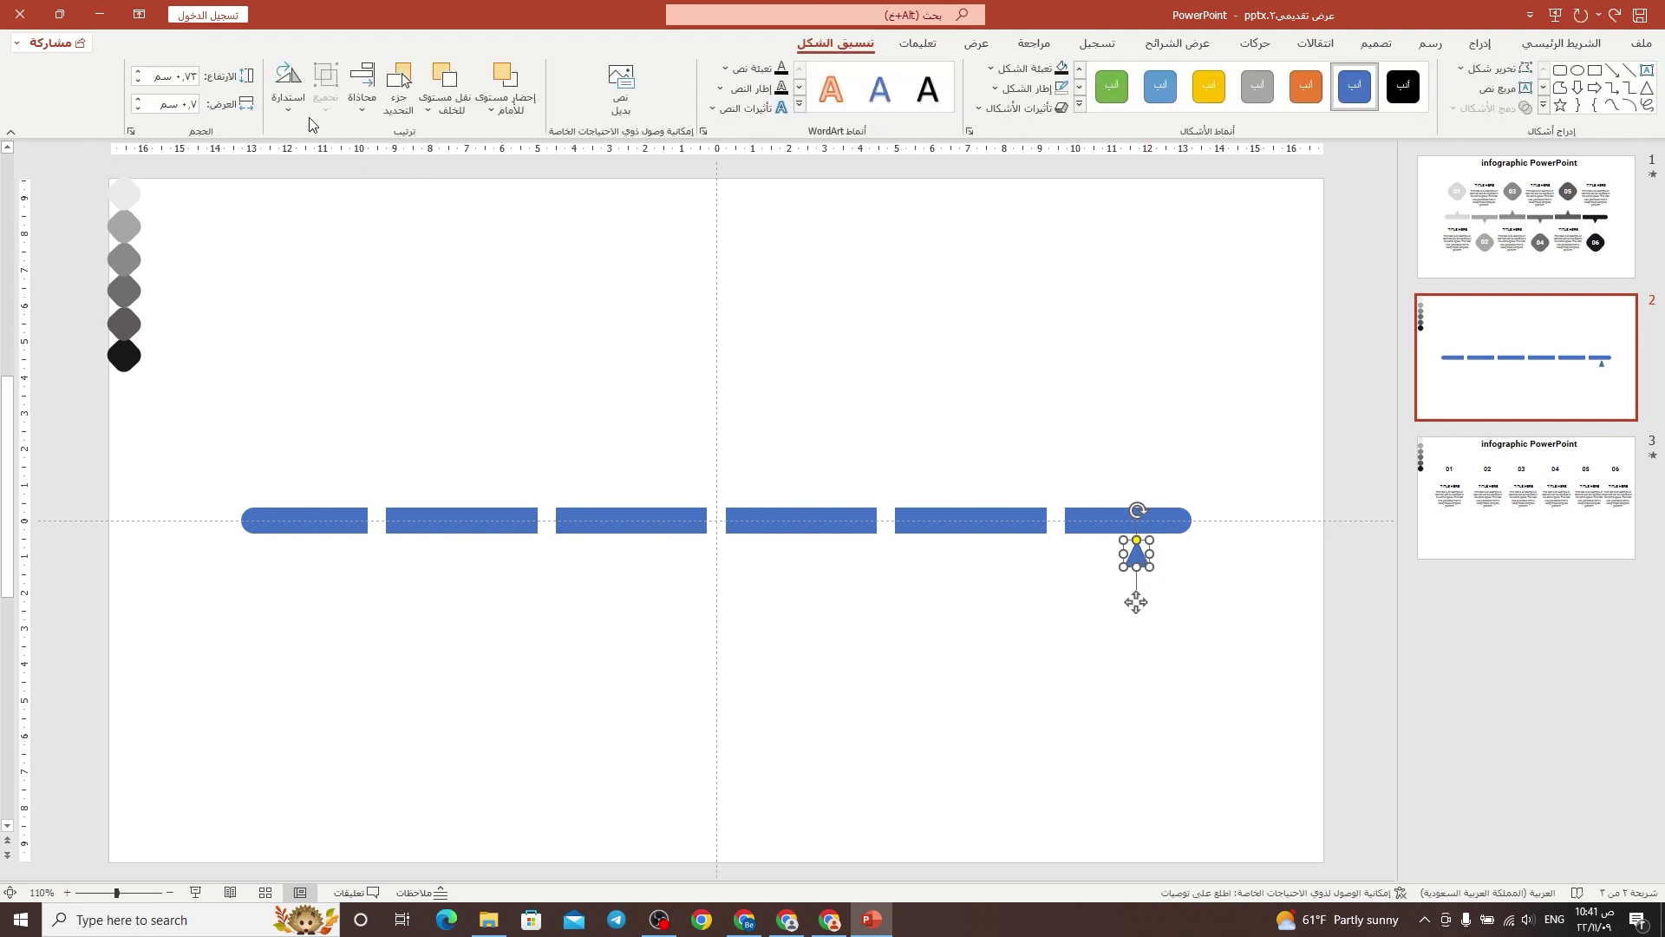
{"action": "left_click", "coordinate": [288, 94]}
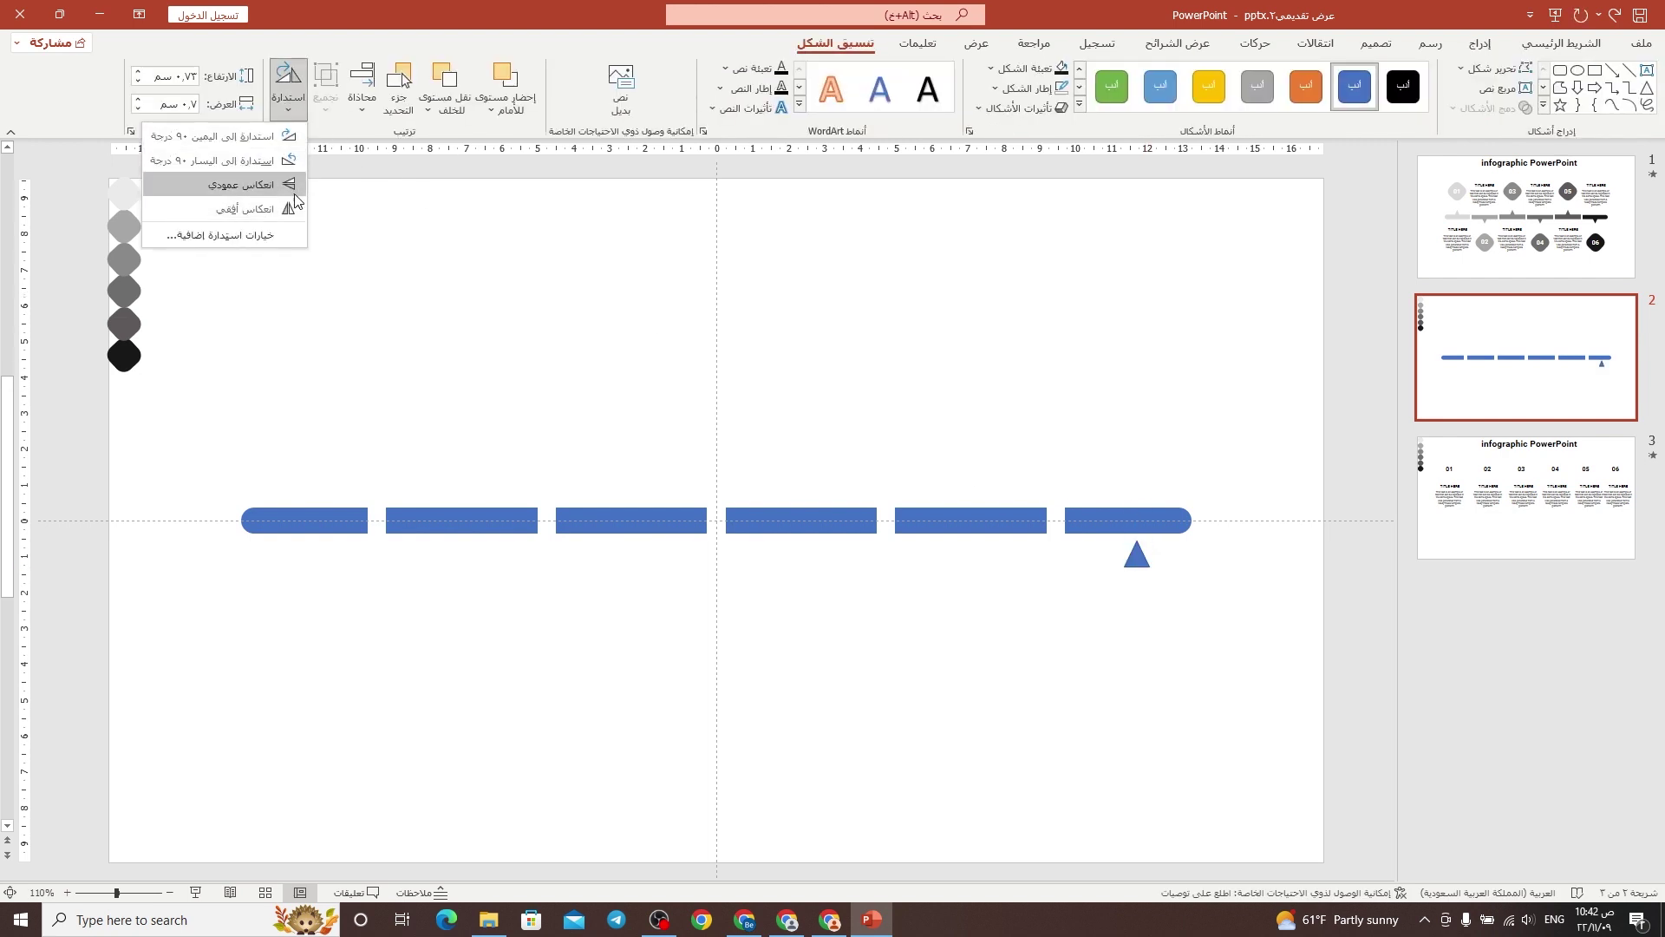
{"action": "left_click", "coordinate": [295, 200]}
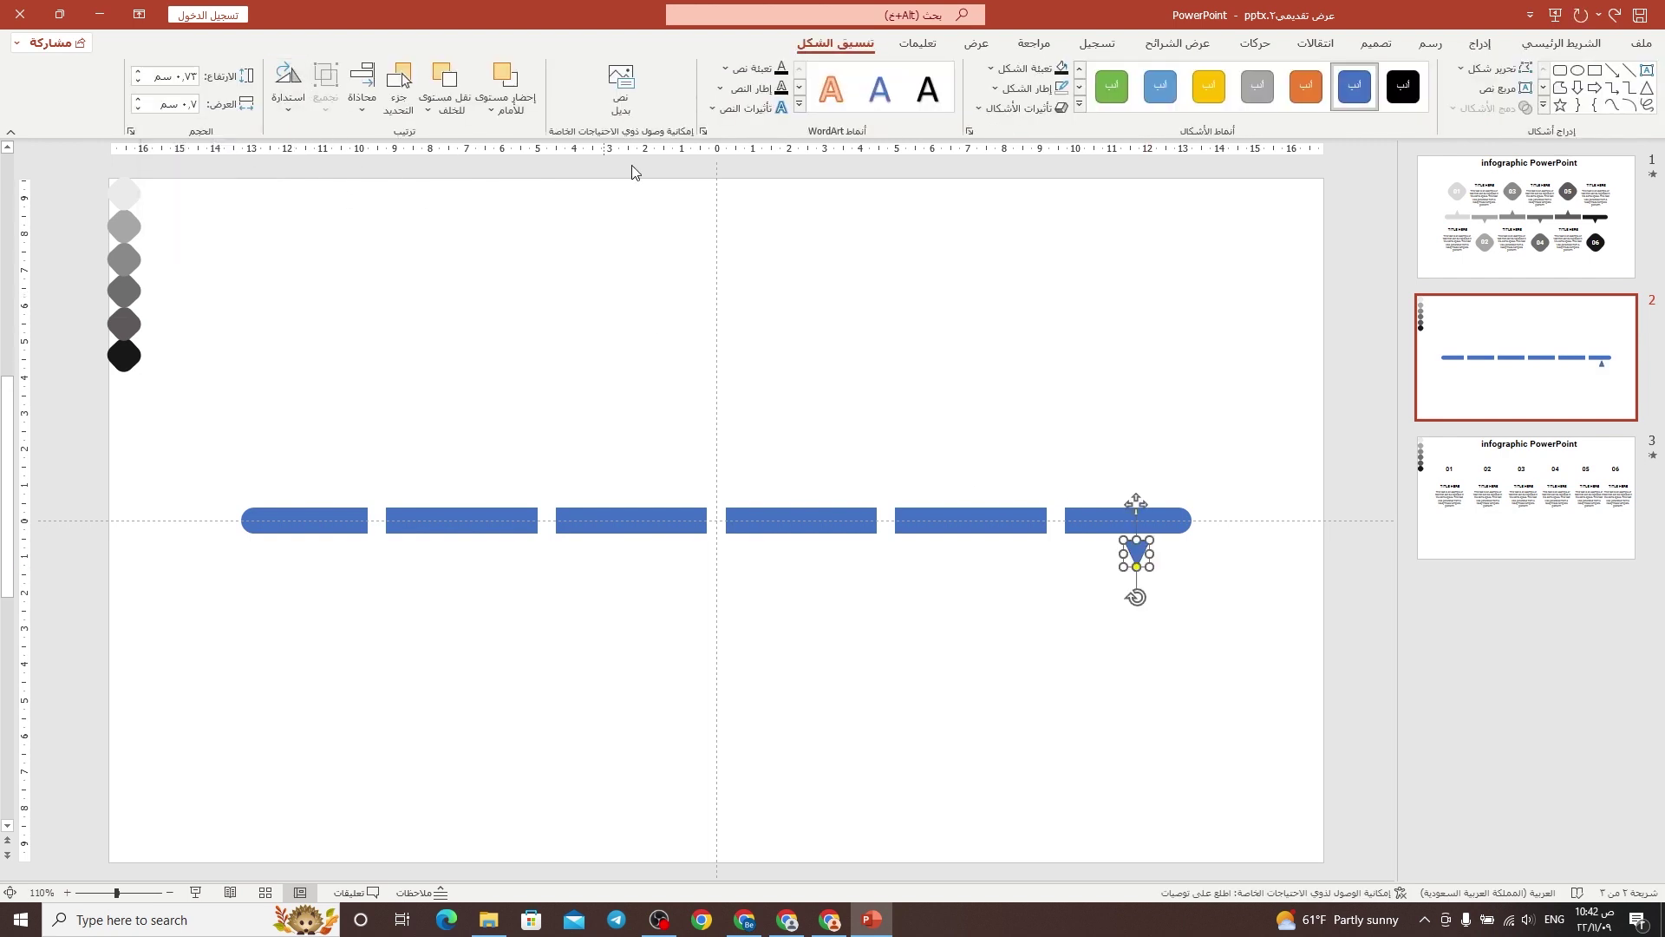
Remove the triangle's outline and nudge it into place under the last bar.
{"action": "left_click", "coordinate": [1004, 92]}
{"action": "left_click", "coordinate": [1050, 329]}
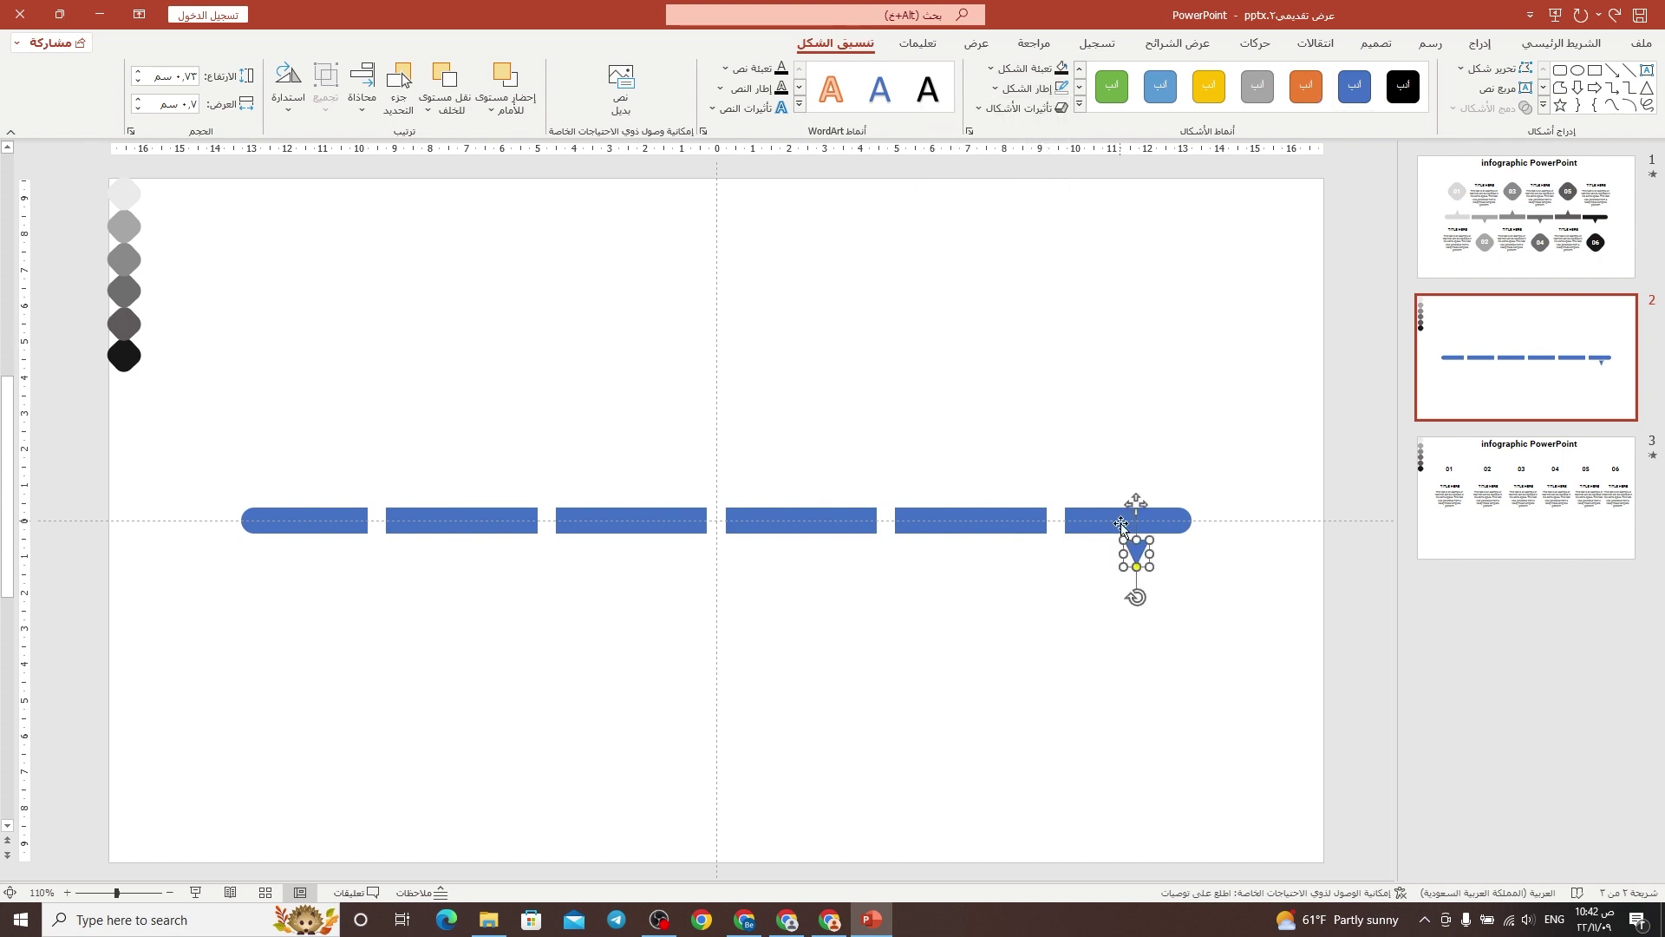
{"action": "left_click_drag", "start_coordinate": [1137, 555], "coordinate": [1130, 542]}
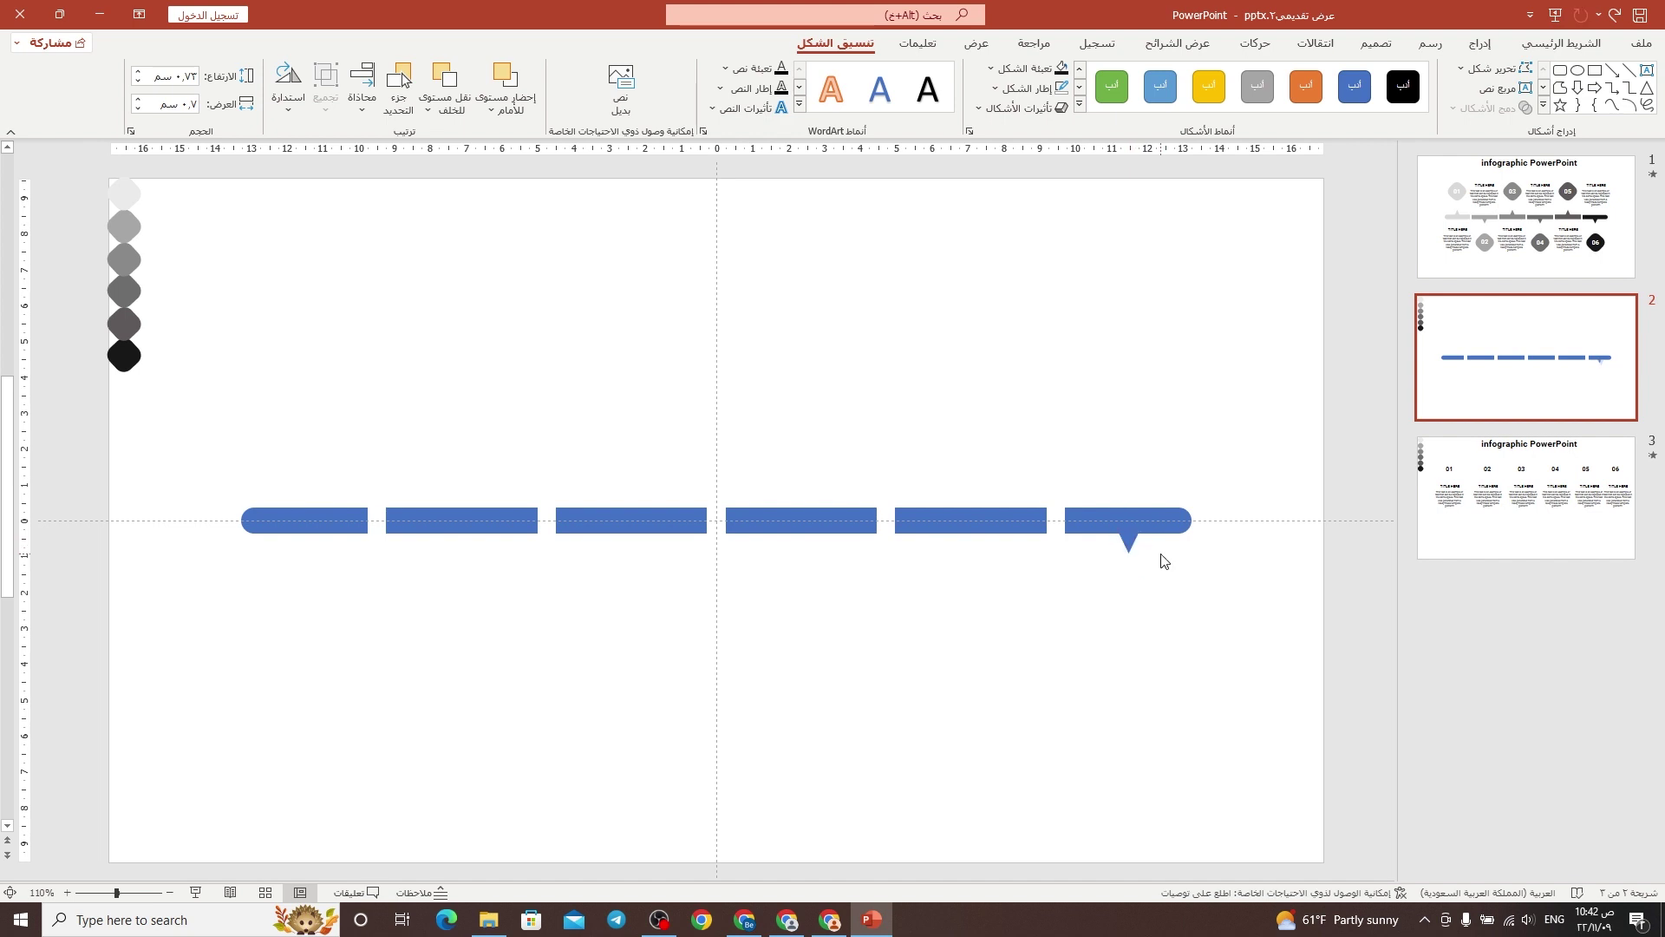
{"action": "left_click", "coordinate": [1161, 558]}
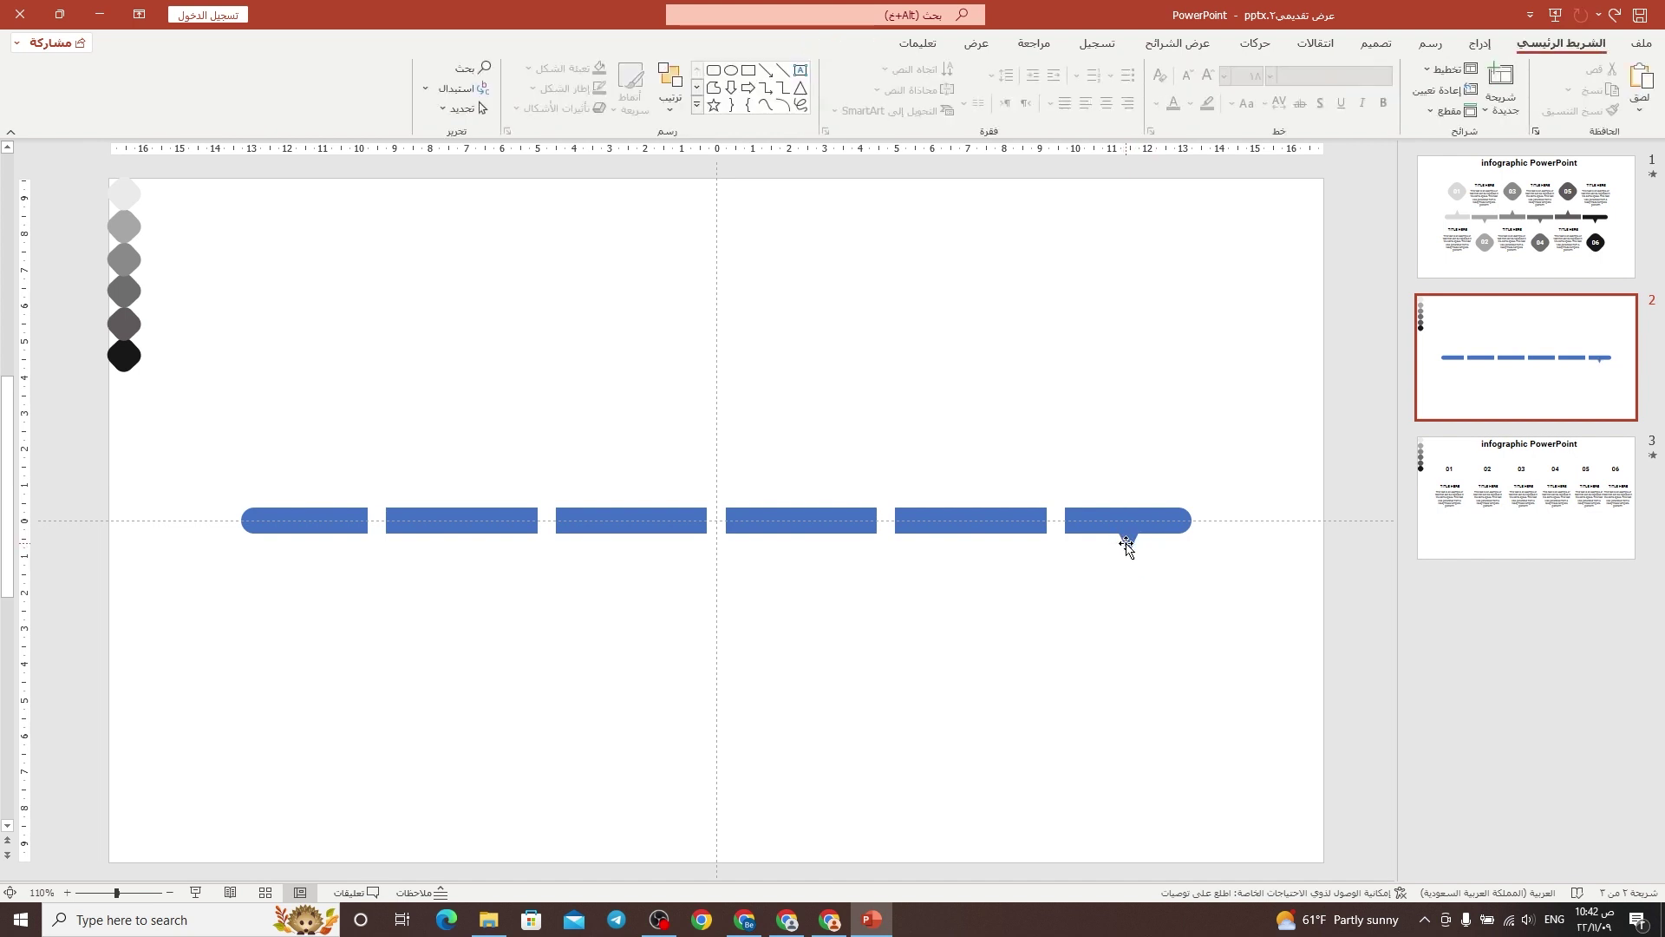
{"action": "left_click", "coordinate": [1127, 545]}
Copy downward triangles under bars four and two, and flip one upward onto bar five.
{"action": "left_click_drag", "start_coordinate": [1127, 545], "coordinate": [457, 579]}
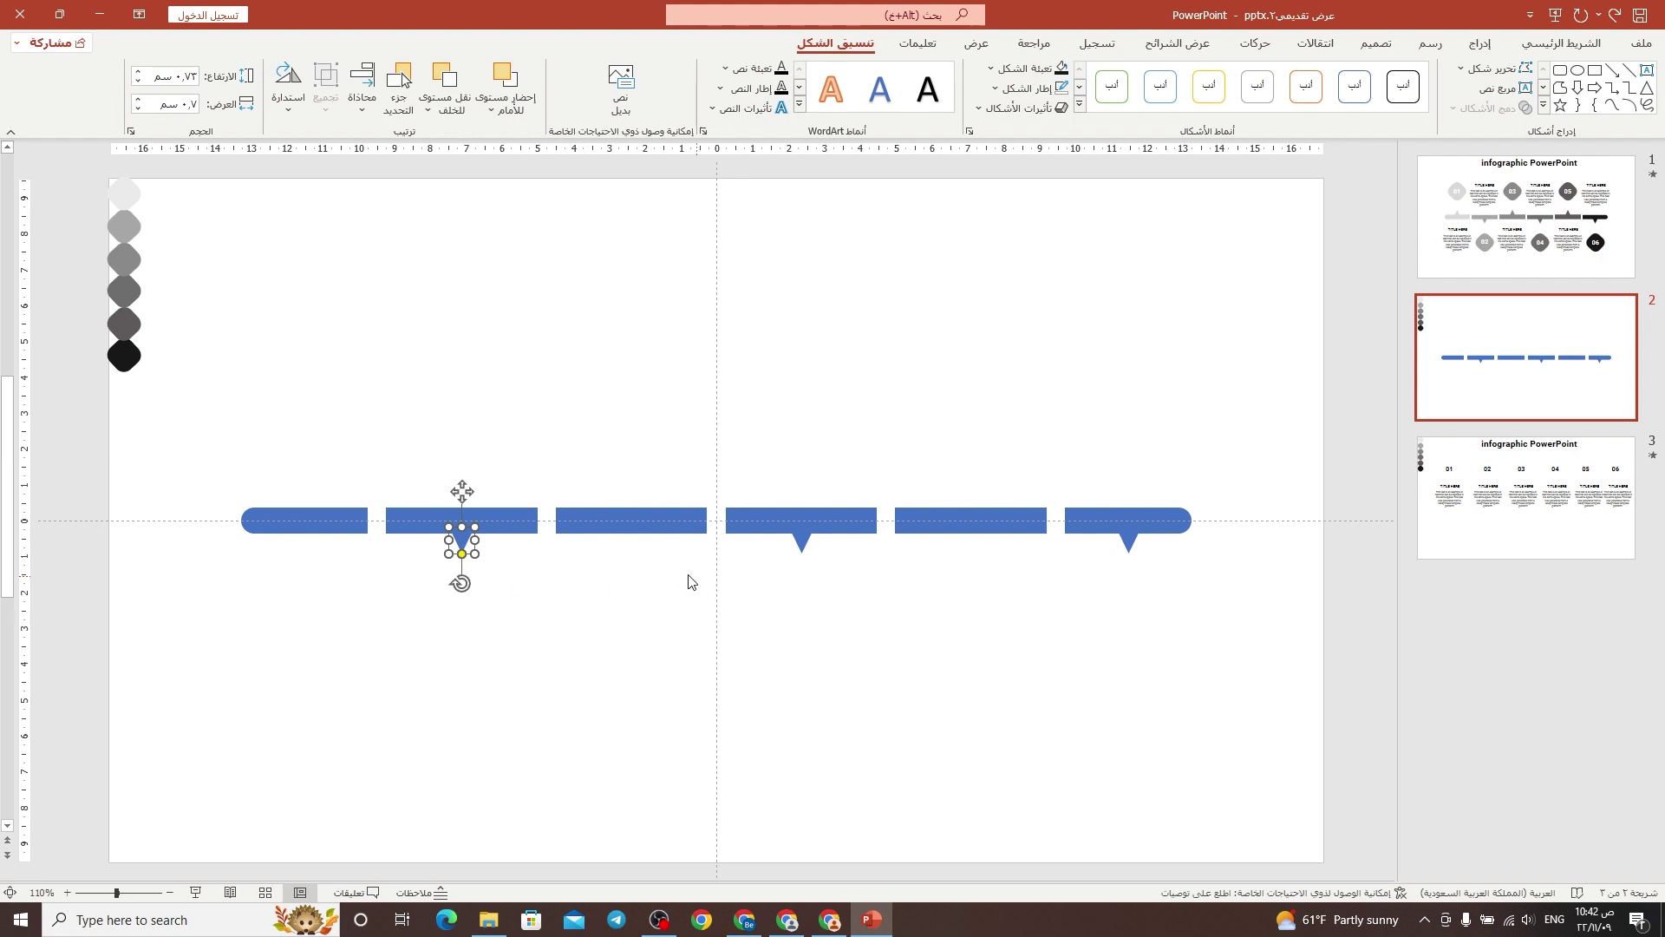
{"action": "key", "text": "ctrl+d"}
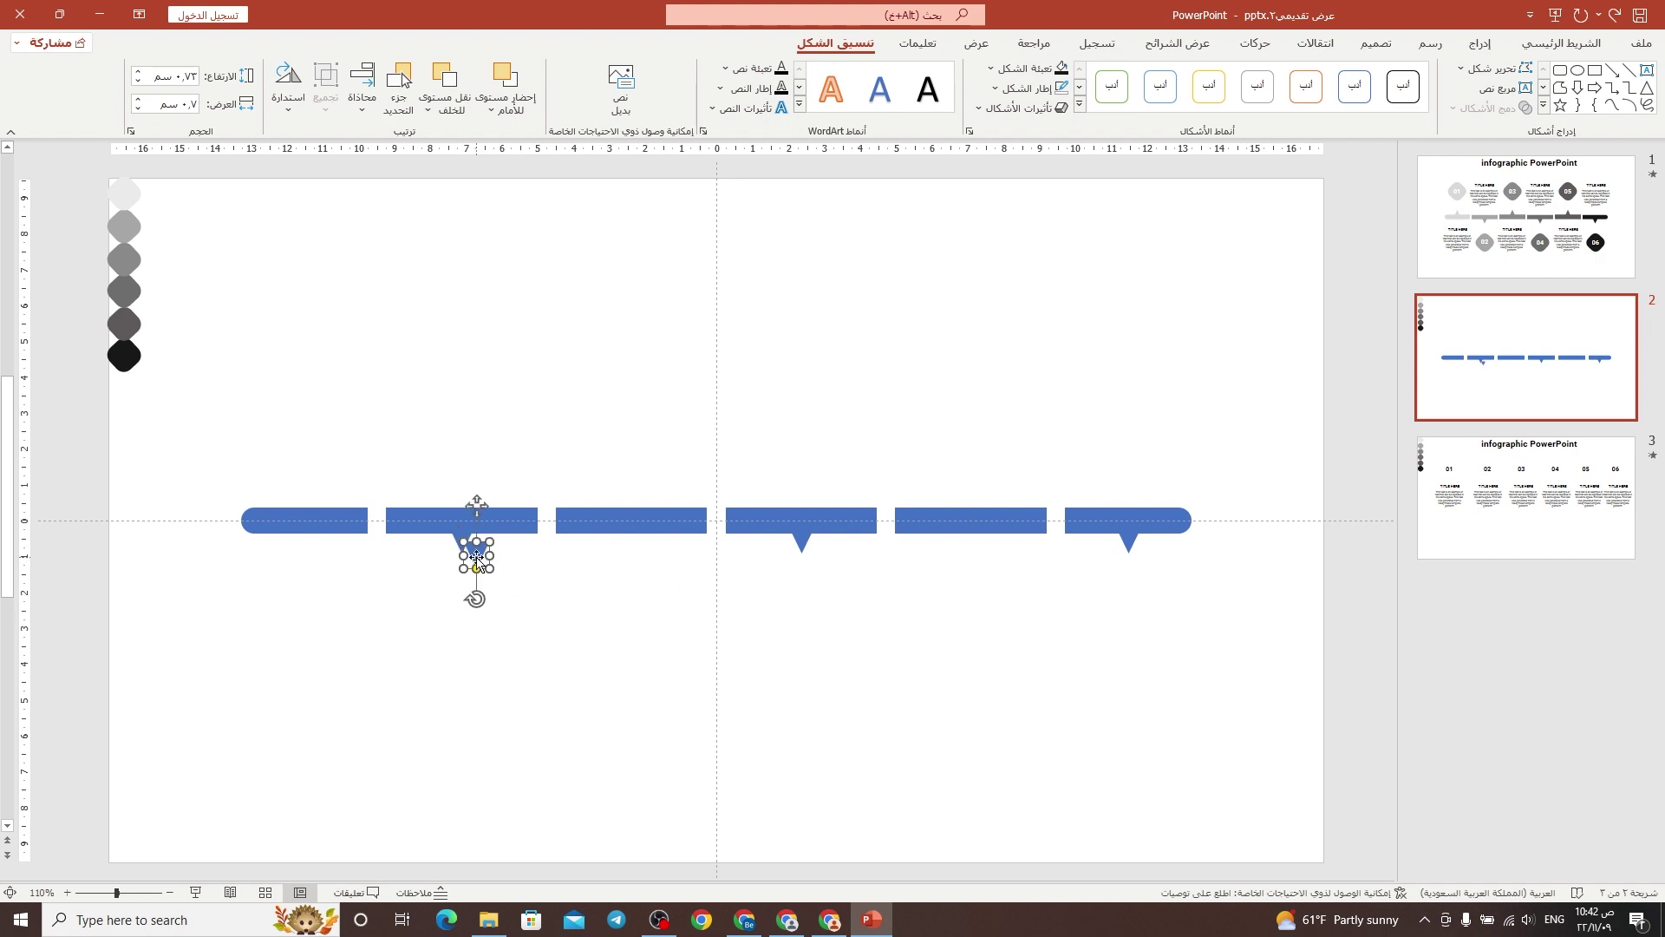
{"action": "left_click_drag", "start_coordinate": [476, 553], "coordinate": [960, 458]}
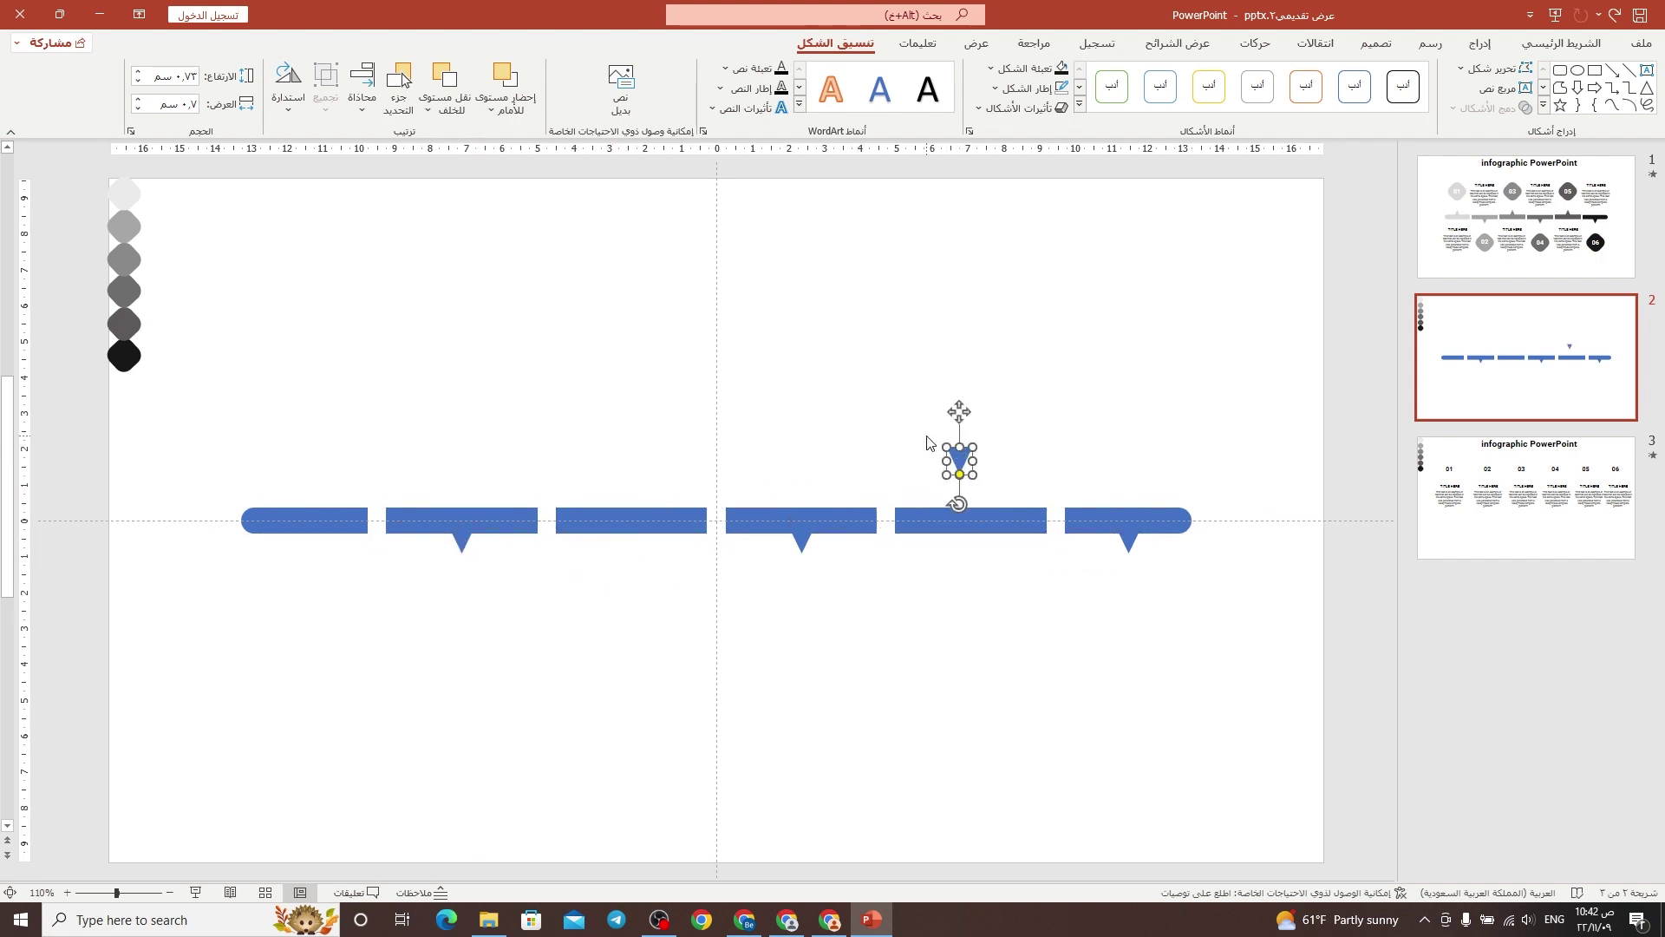
{"action": "left_click", "coordinate": [288, 87]}
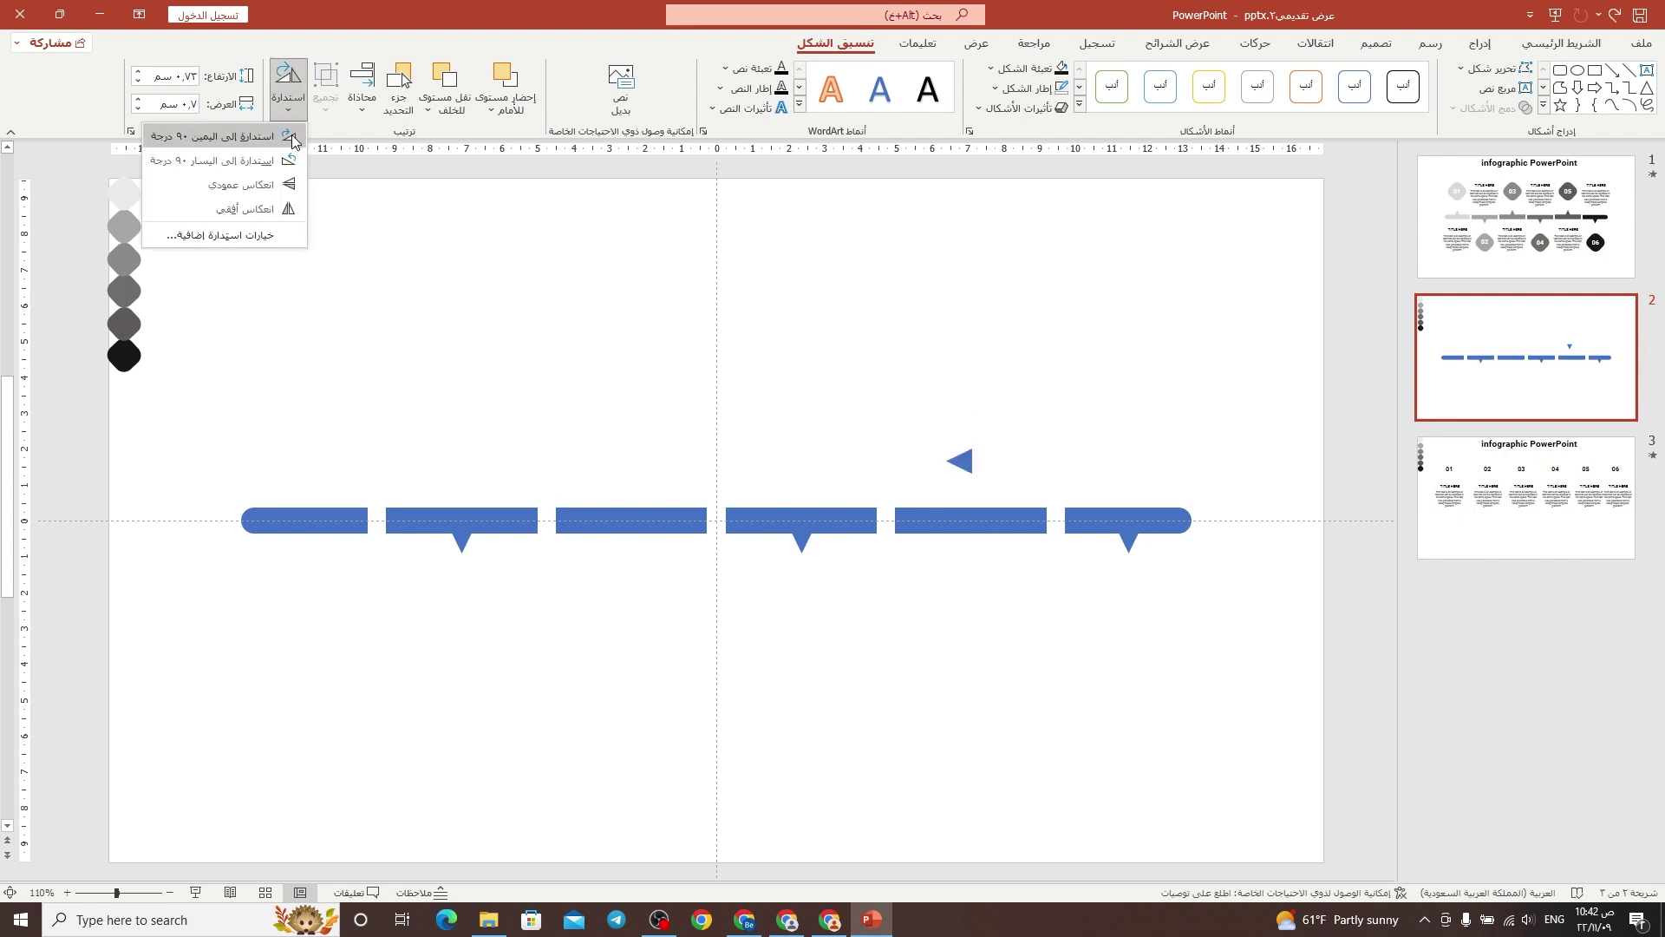
{"action": "left_click", "coordinate": [291, 184]}
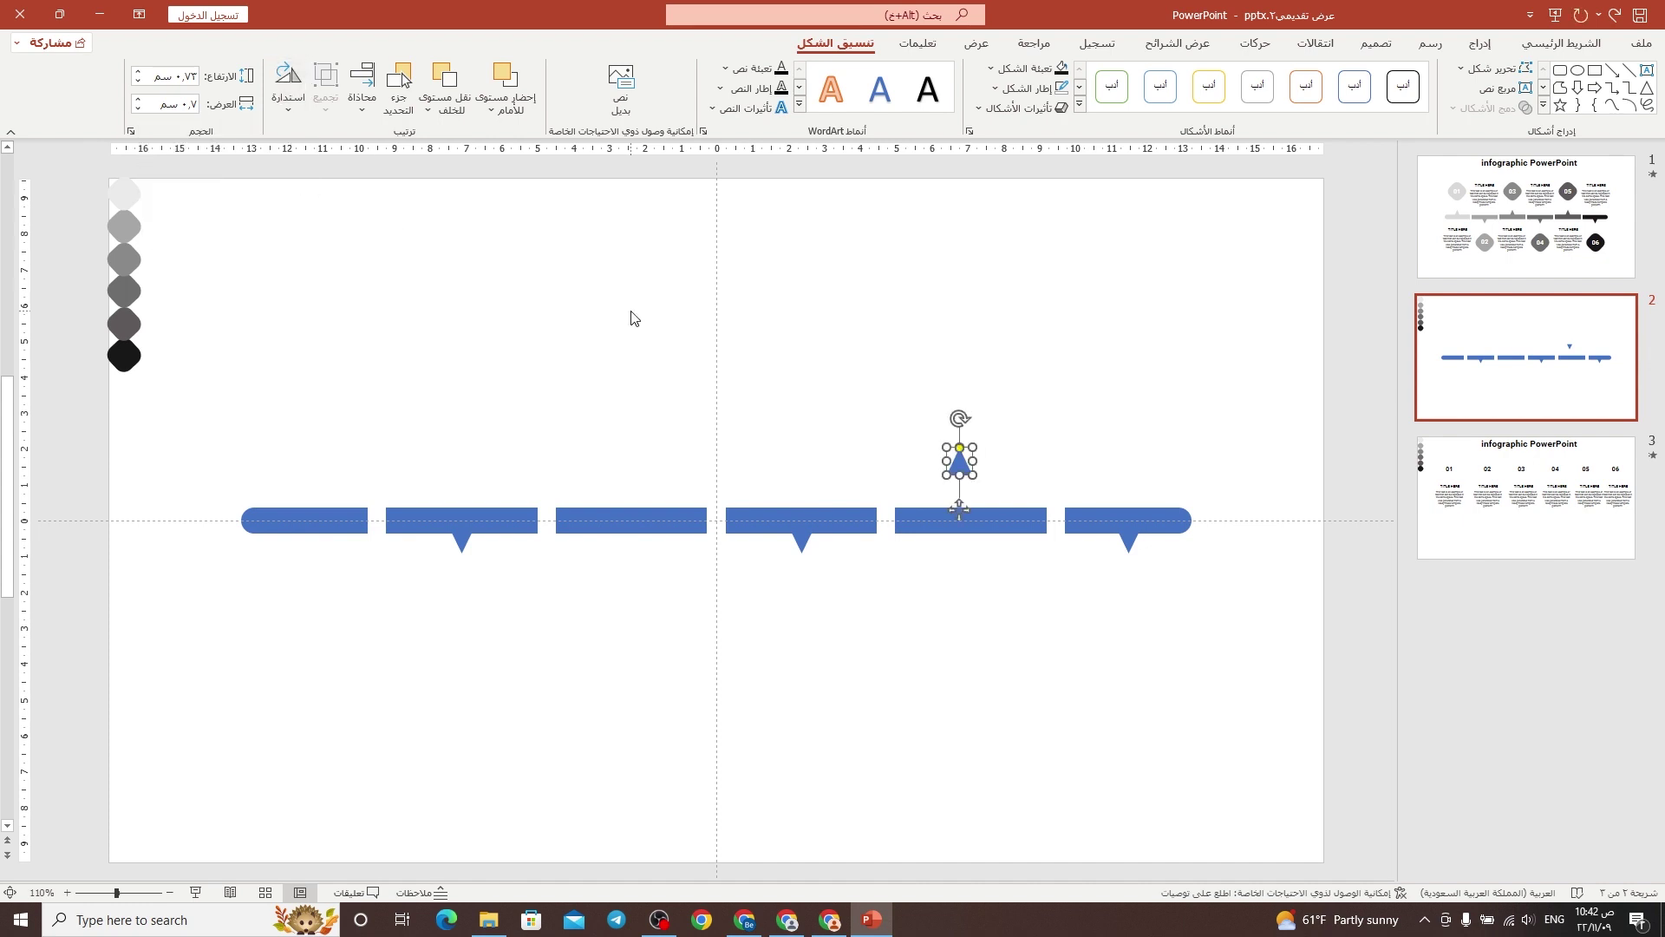
{"action": "mouse_move", "coordinate": [959, 462]}
{"action": "left_mouse_down"}
{"action": "mouse_move", "coordinate": [976, 501]}
{"action": "mouse_move", "coordinate": [628, 500]}
{"action": "left_mouse_up"}
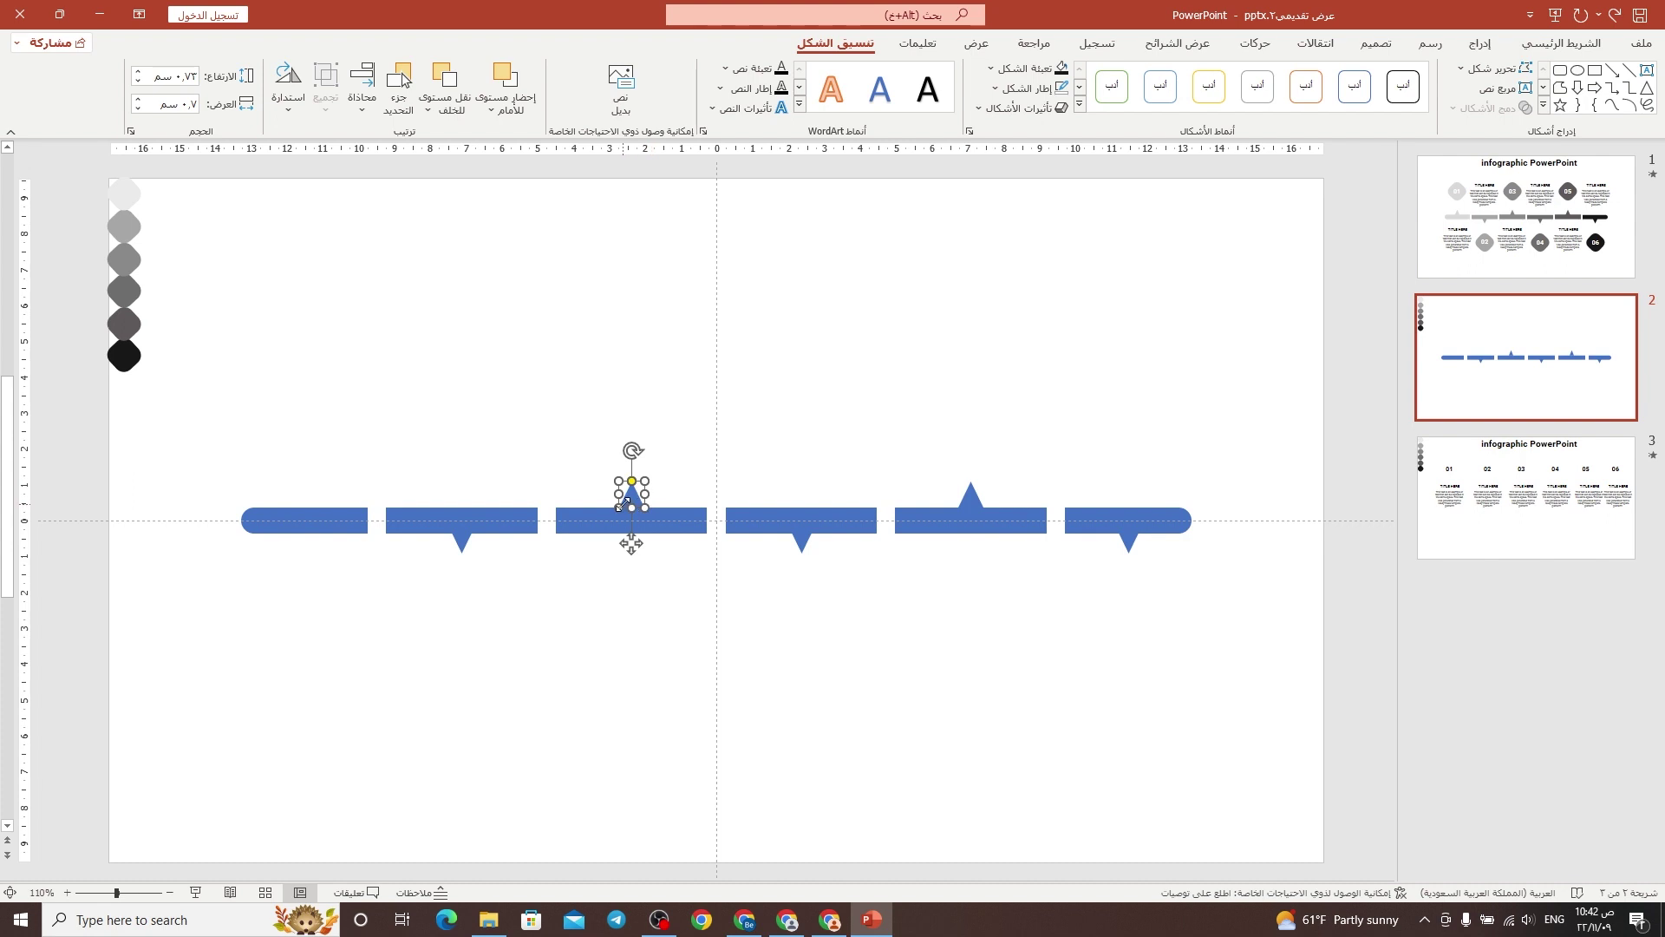
Copy the upward triangle onto the remaining odd bars, then select the last bar with its triangle.
{"action": "left_click_drag", "start_coordinate": [628, 497], "coordinate": [306, 504], "text": "ctrl"}
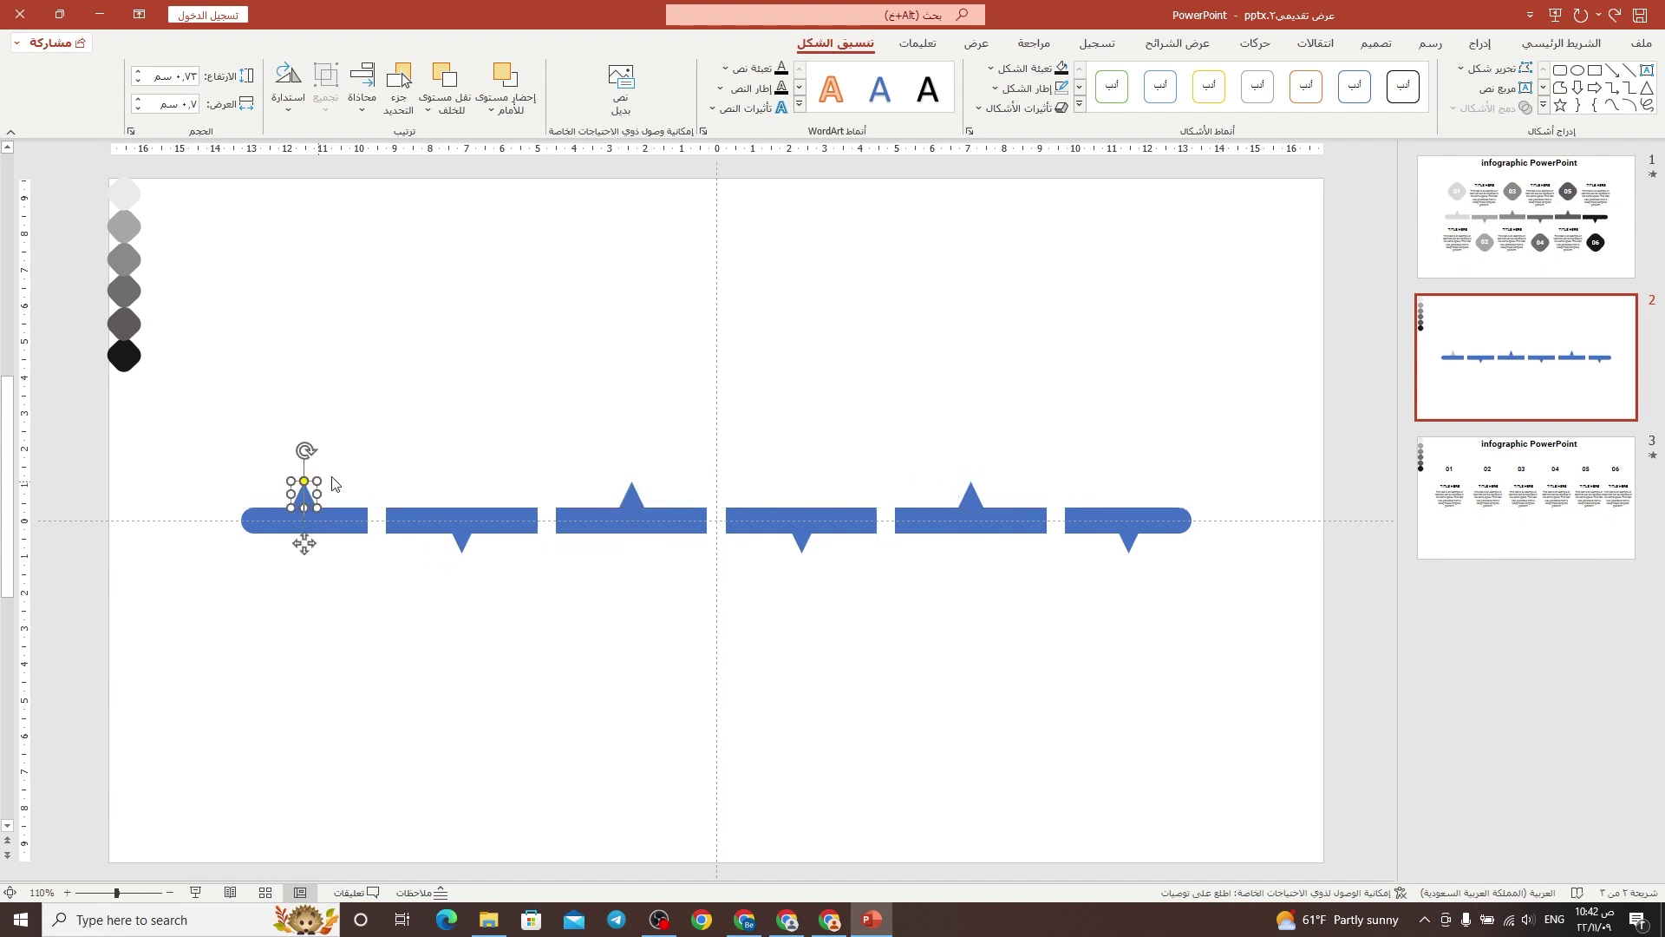
{"action": "left_click", "coordinate": [420, 449]}
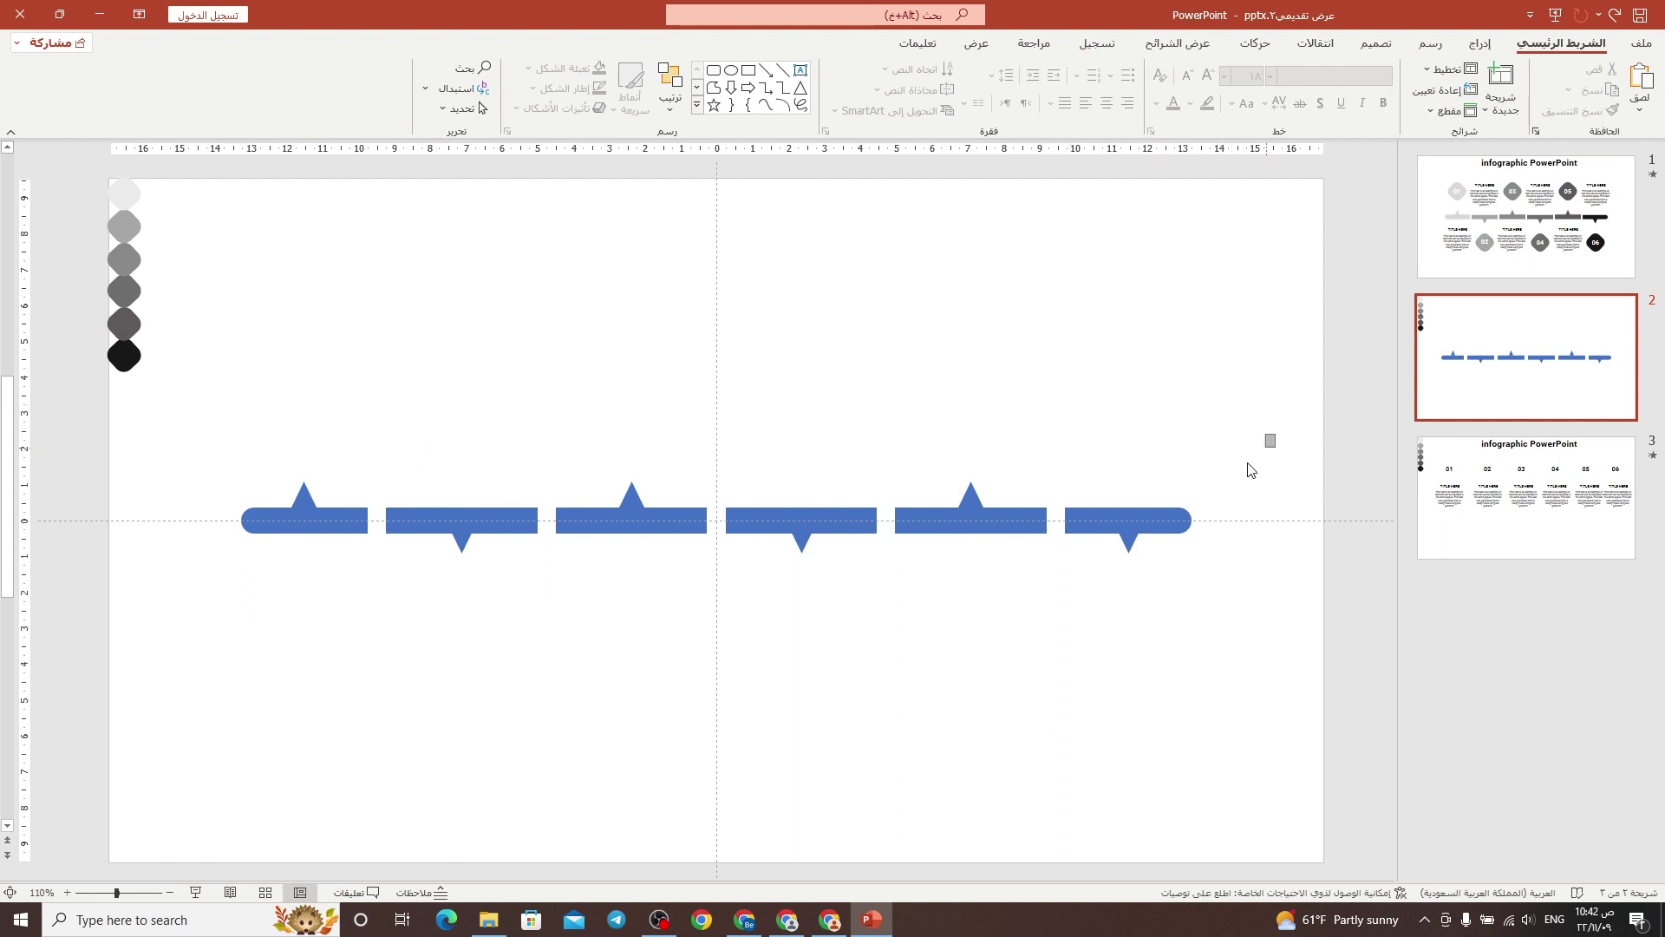
{"action": "left_click_drag", "start_coordinate": [1249, 470], "coordinate": [1032, 655]}
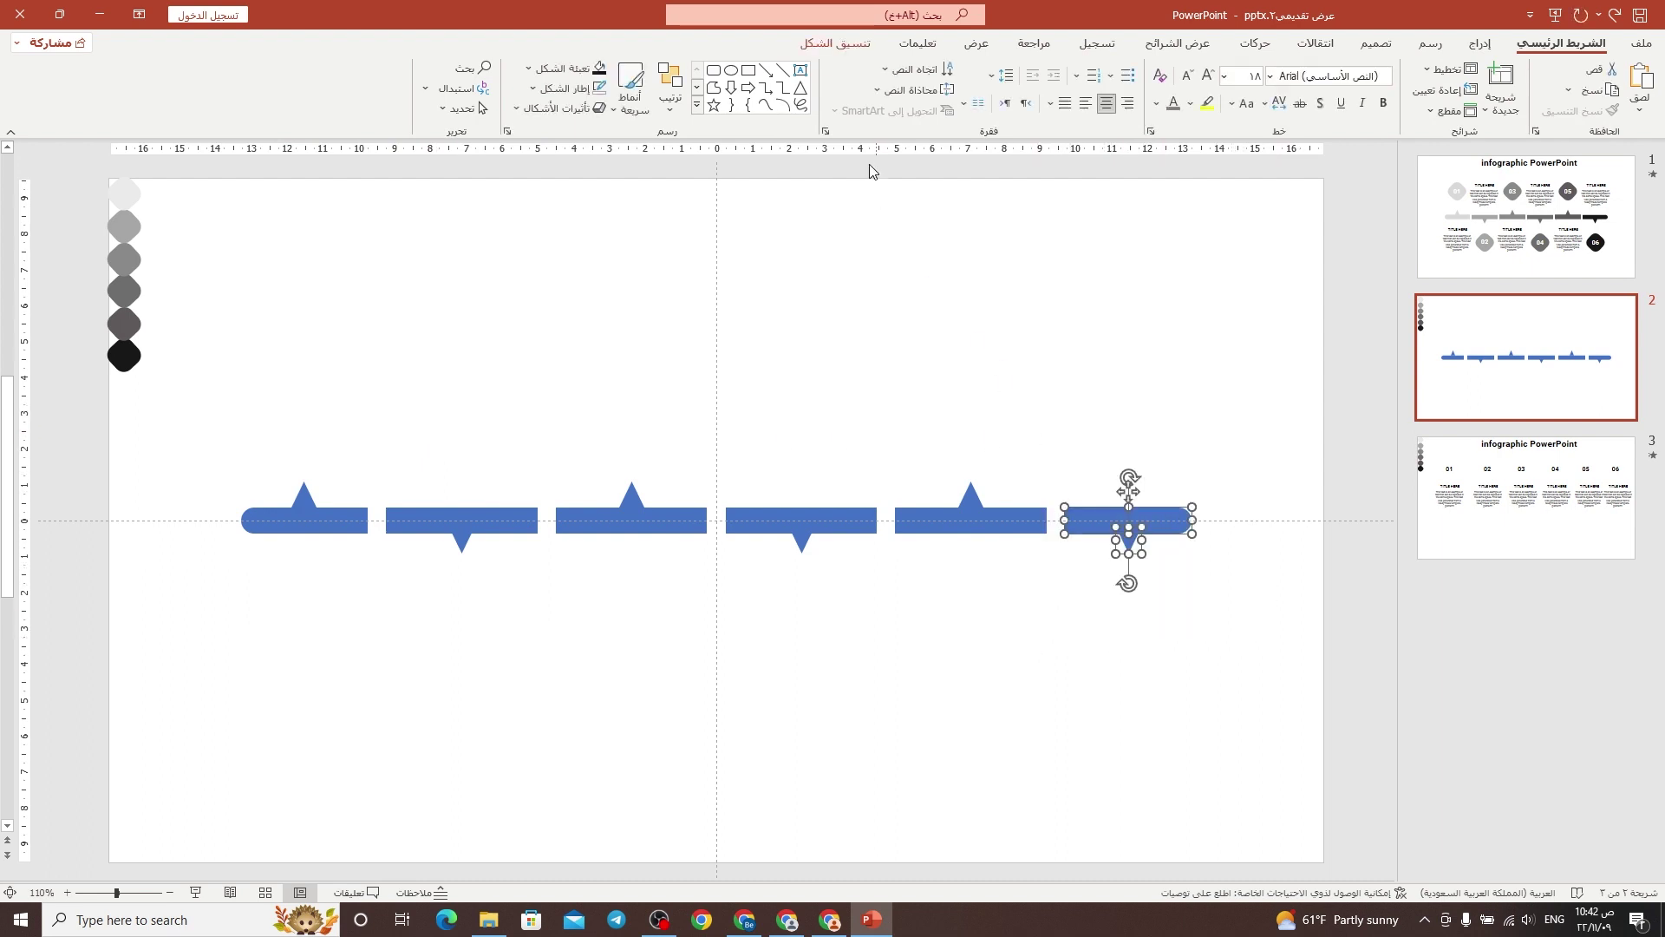
Union bars six, five and four with their triangles into single shapes.
{"action": "left_click", "coordinate": [835, 43]}
{"action": "left_click", "coordinate": [1485, 108]}
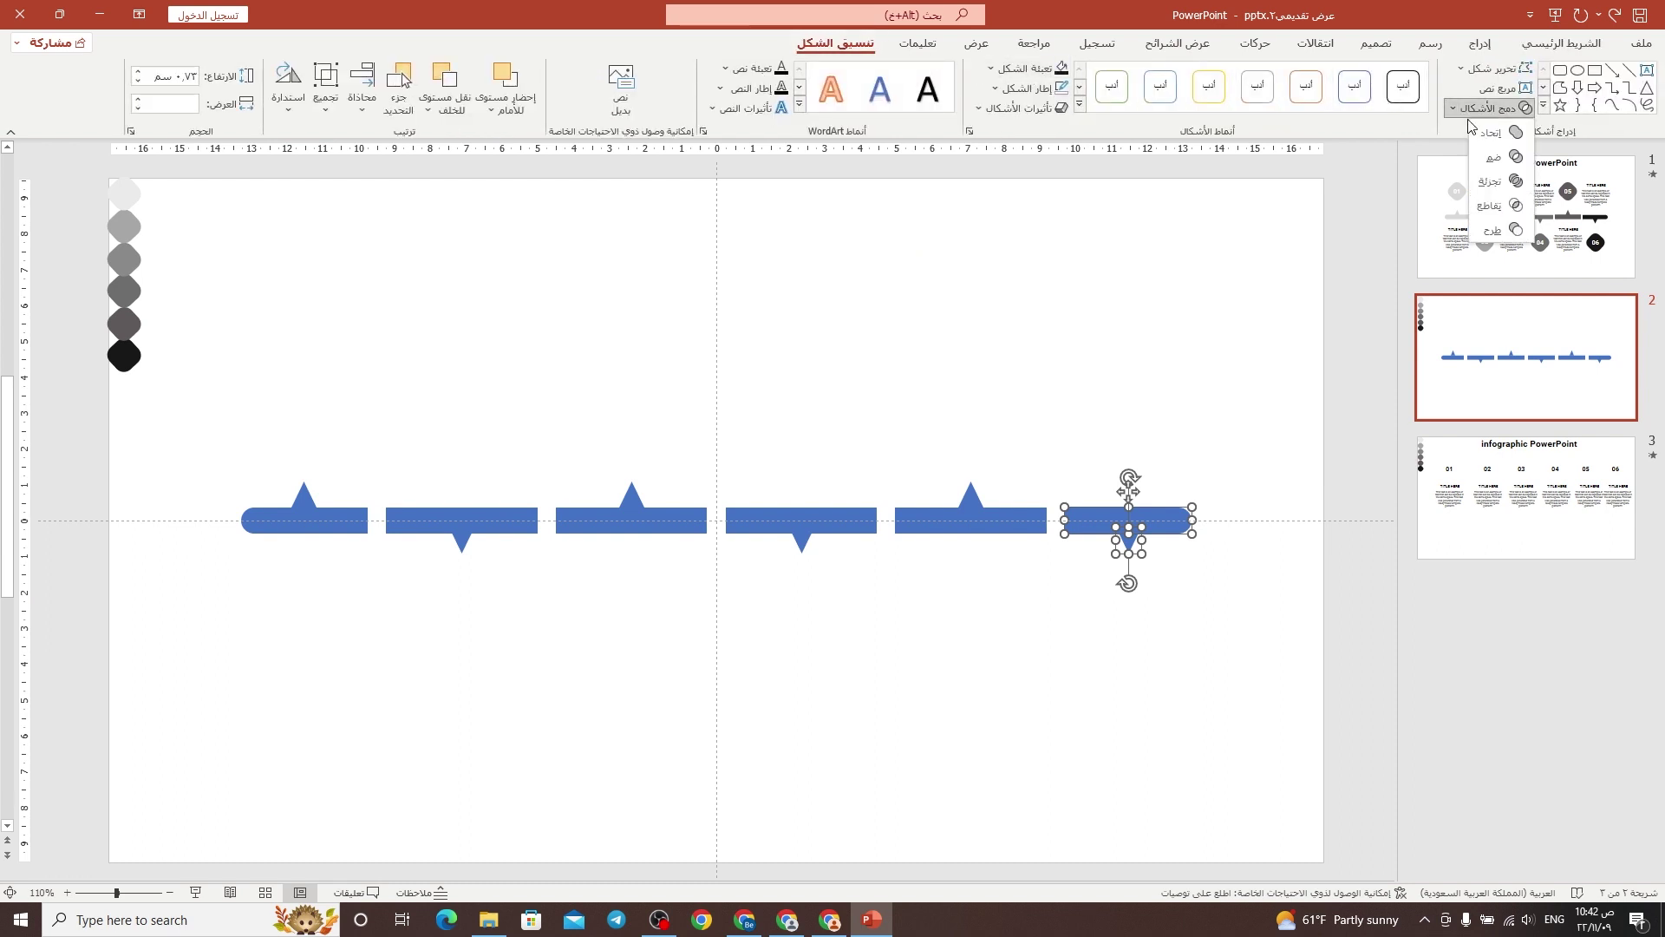
{"action": "left_click", "coordinate": [1490, 132]}
{"action": "left_click_drag", "start_coordinate": [1086, 380], "coordinate": [881, 643]}
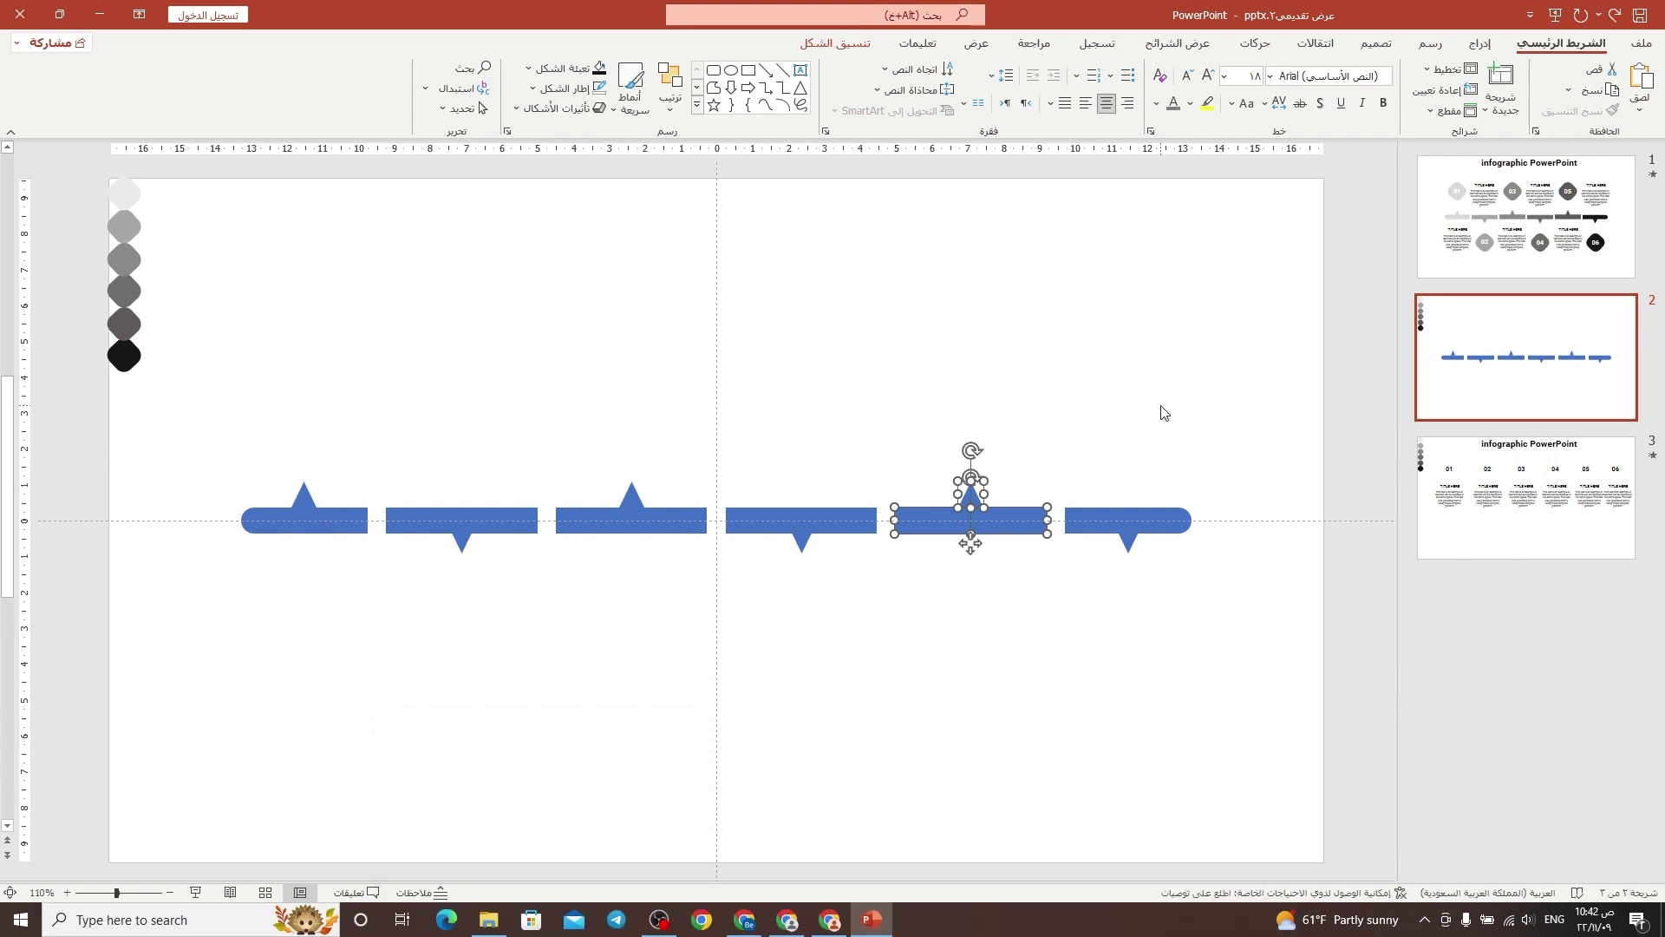
{"action": "left_click", "coordinate": [835, 43]}
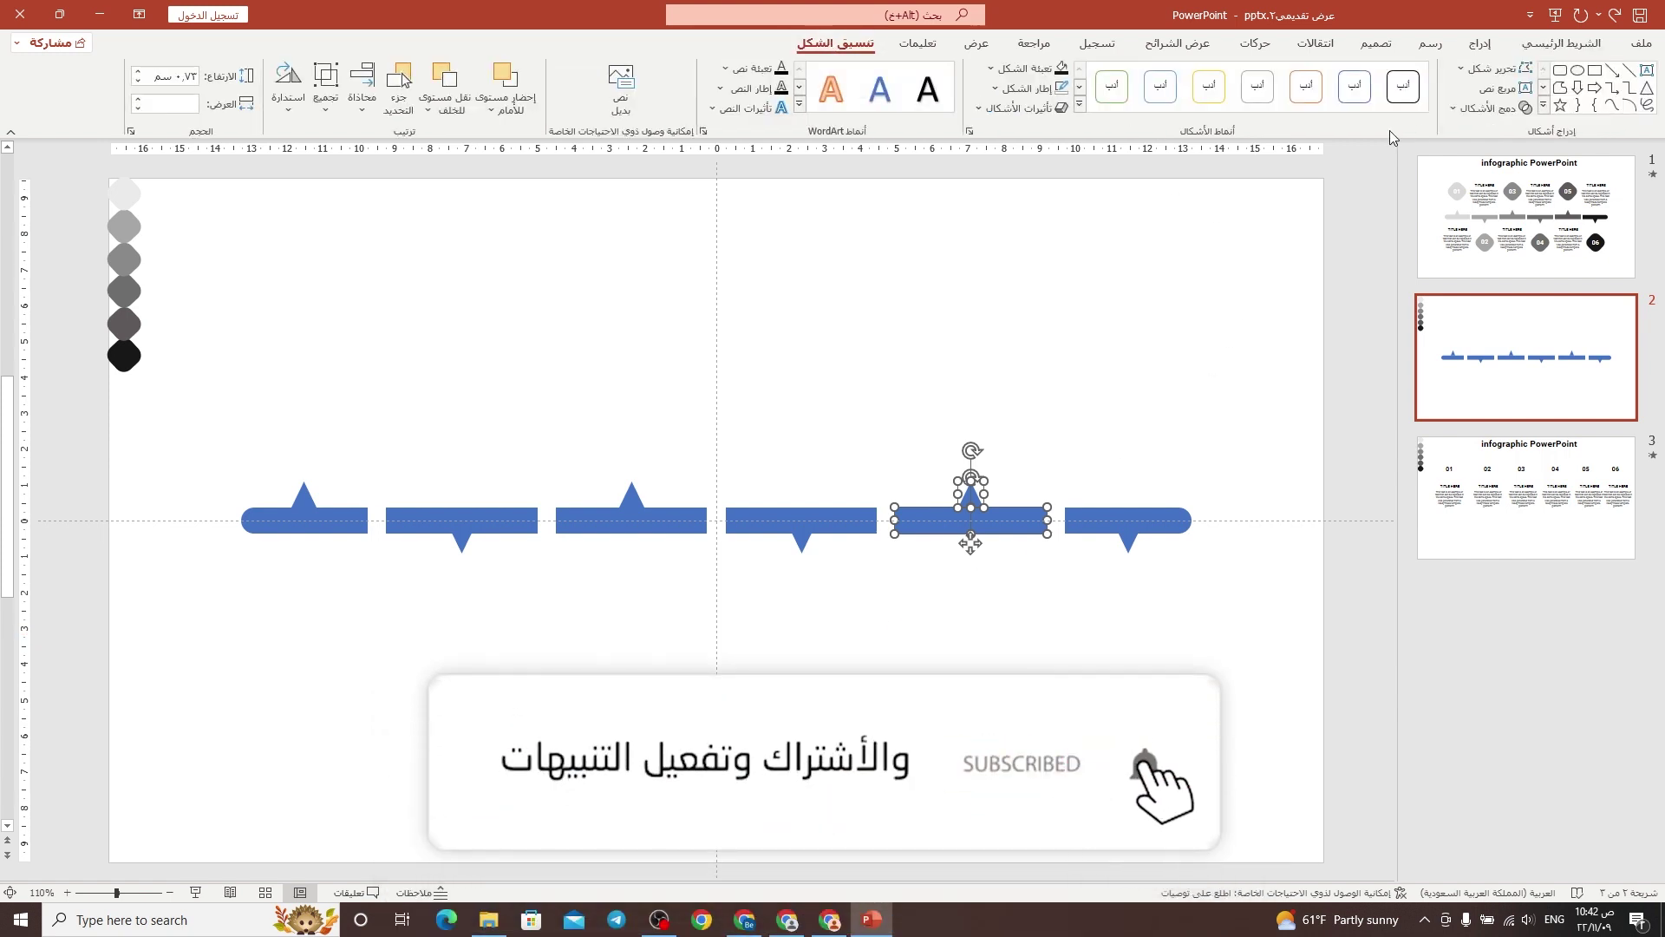
{"action": "left_click", "coordinate": [1490, 107]}
{"action": "left_click", "coordinate": [1491, 135]}
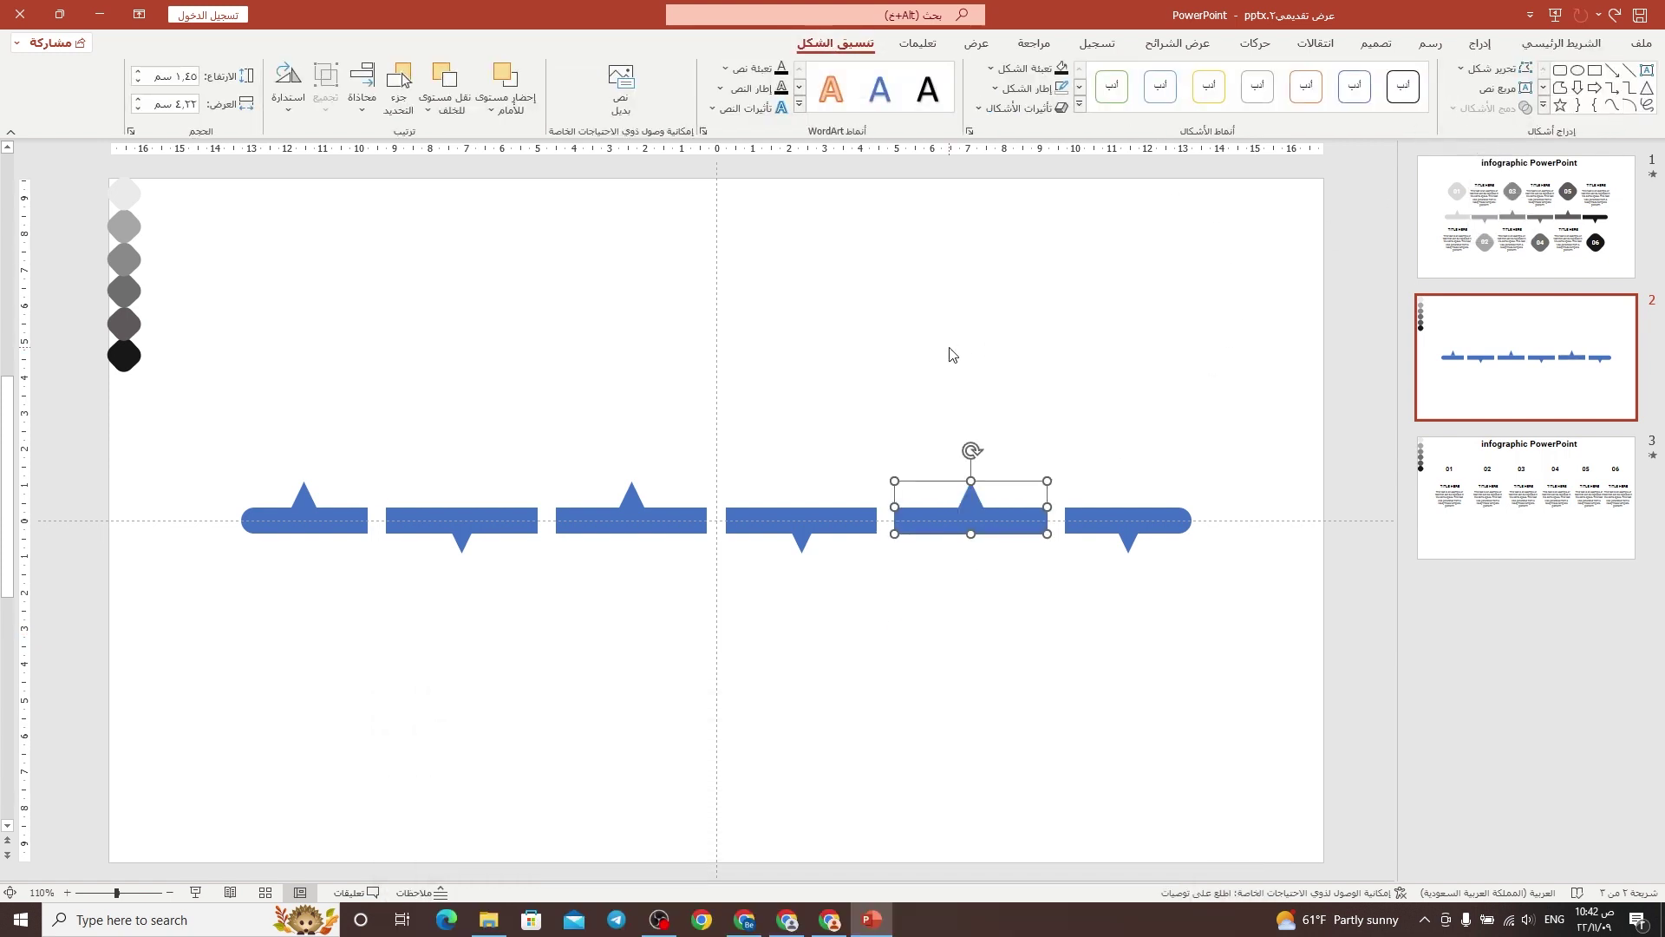
{"action": "left_click_drag", "start_coordinate": [908, 435], "coordinate": [707, 631]}
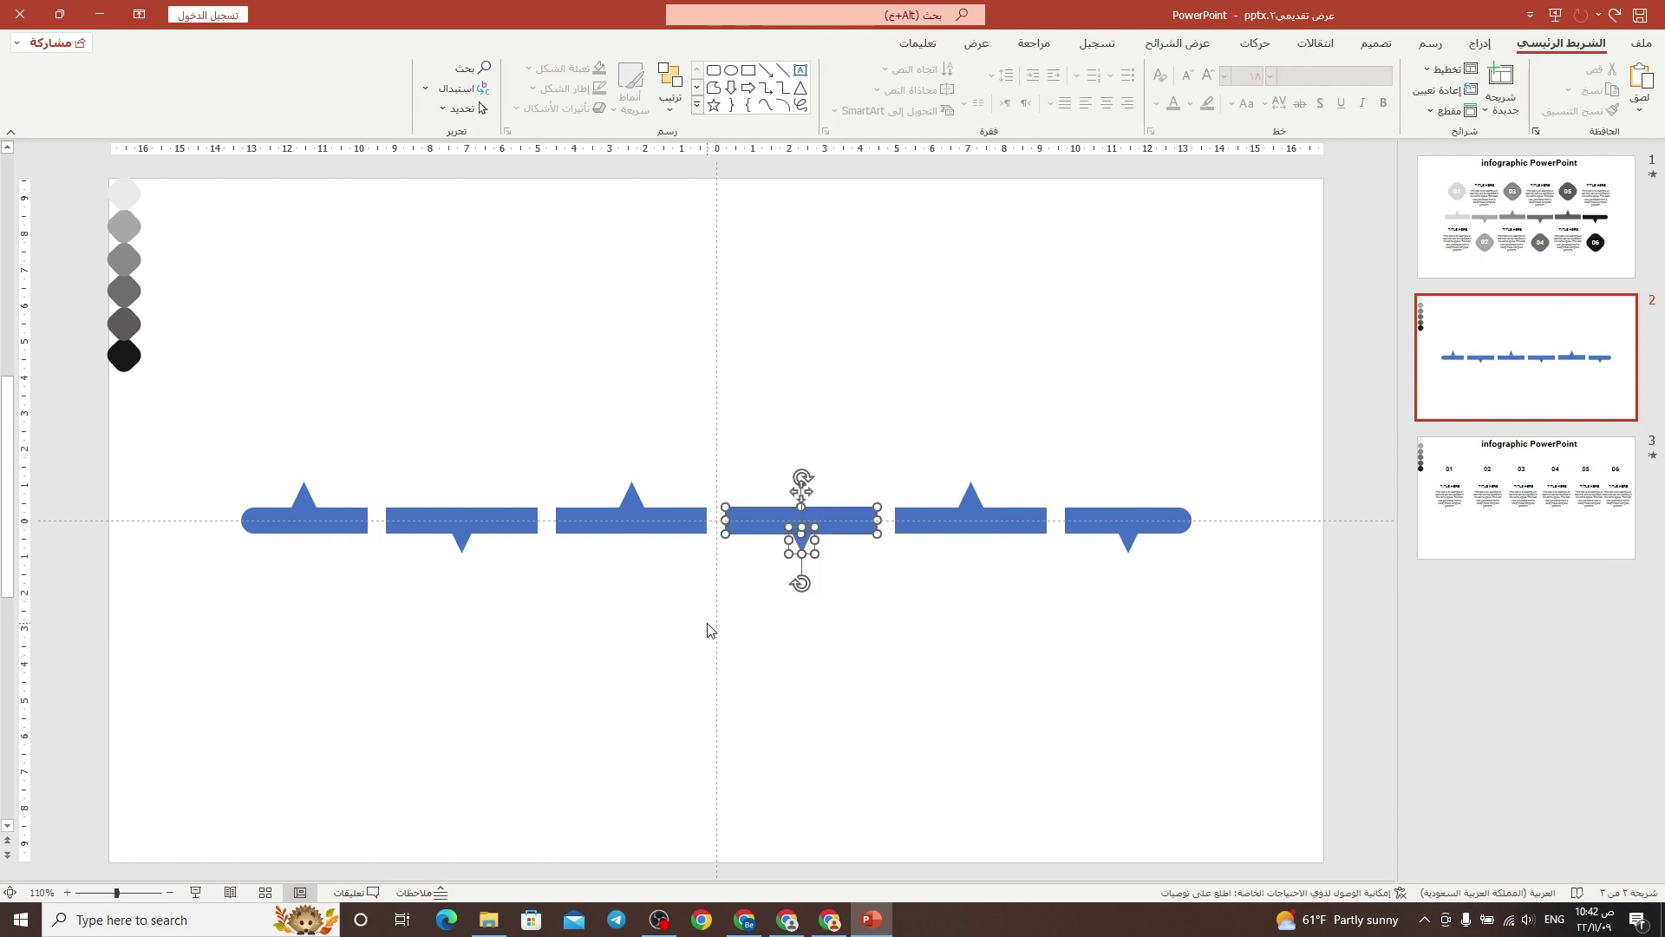
{"action": "left_click", "coordinate": [1491, 107]}
{"action": "left_click", "coordinate": [1495, 137]}
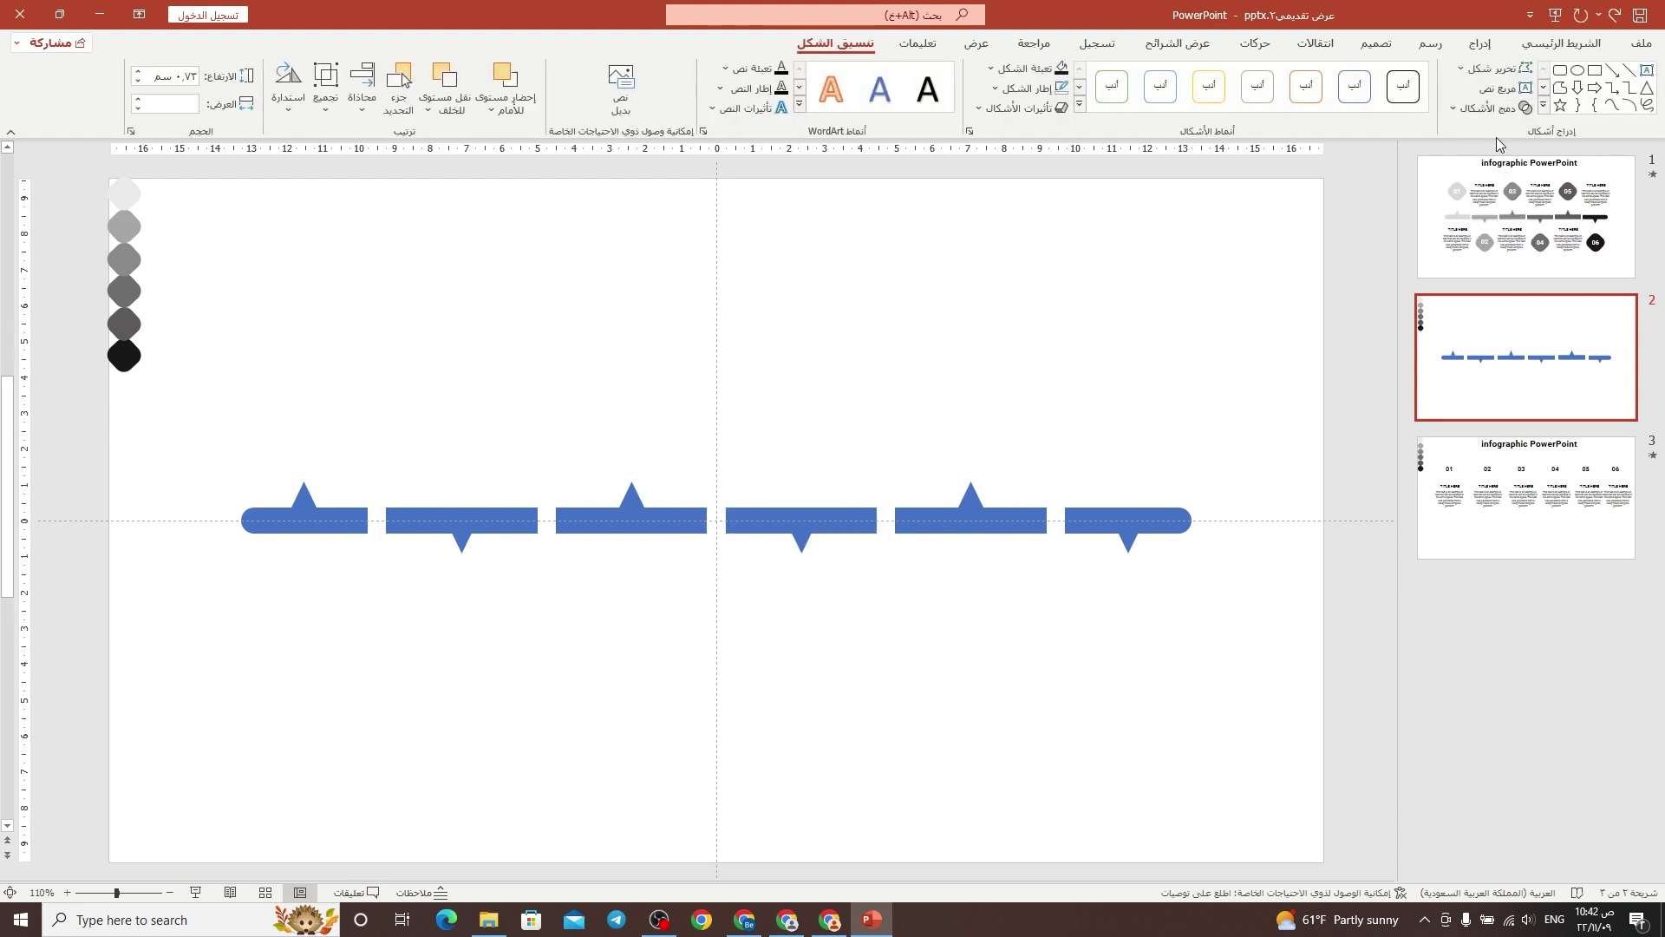
Union bars three, two and one with their triangles, then clear the selection.
{"action": "left_click_drag", "start_coordinate": [748, 466], "coordinate": [544, 586]}
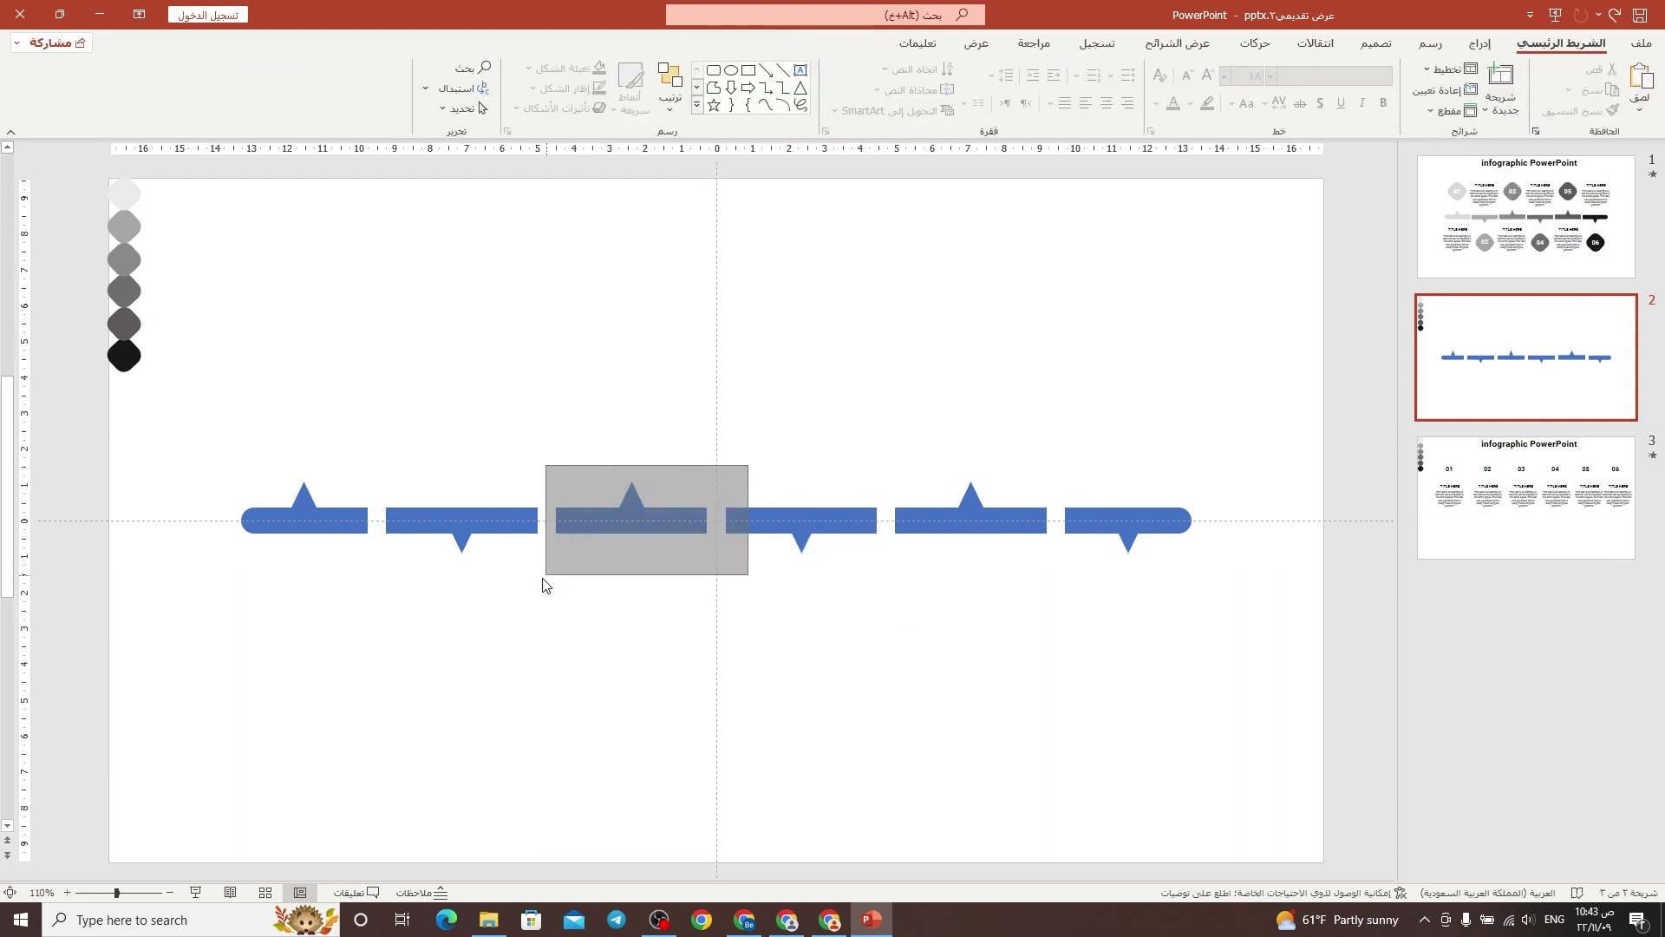
{"action": "left_click", "coordinate": [1489, 108]}
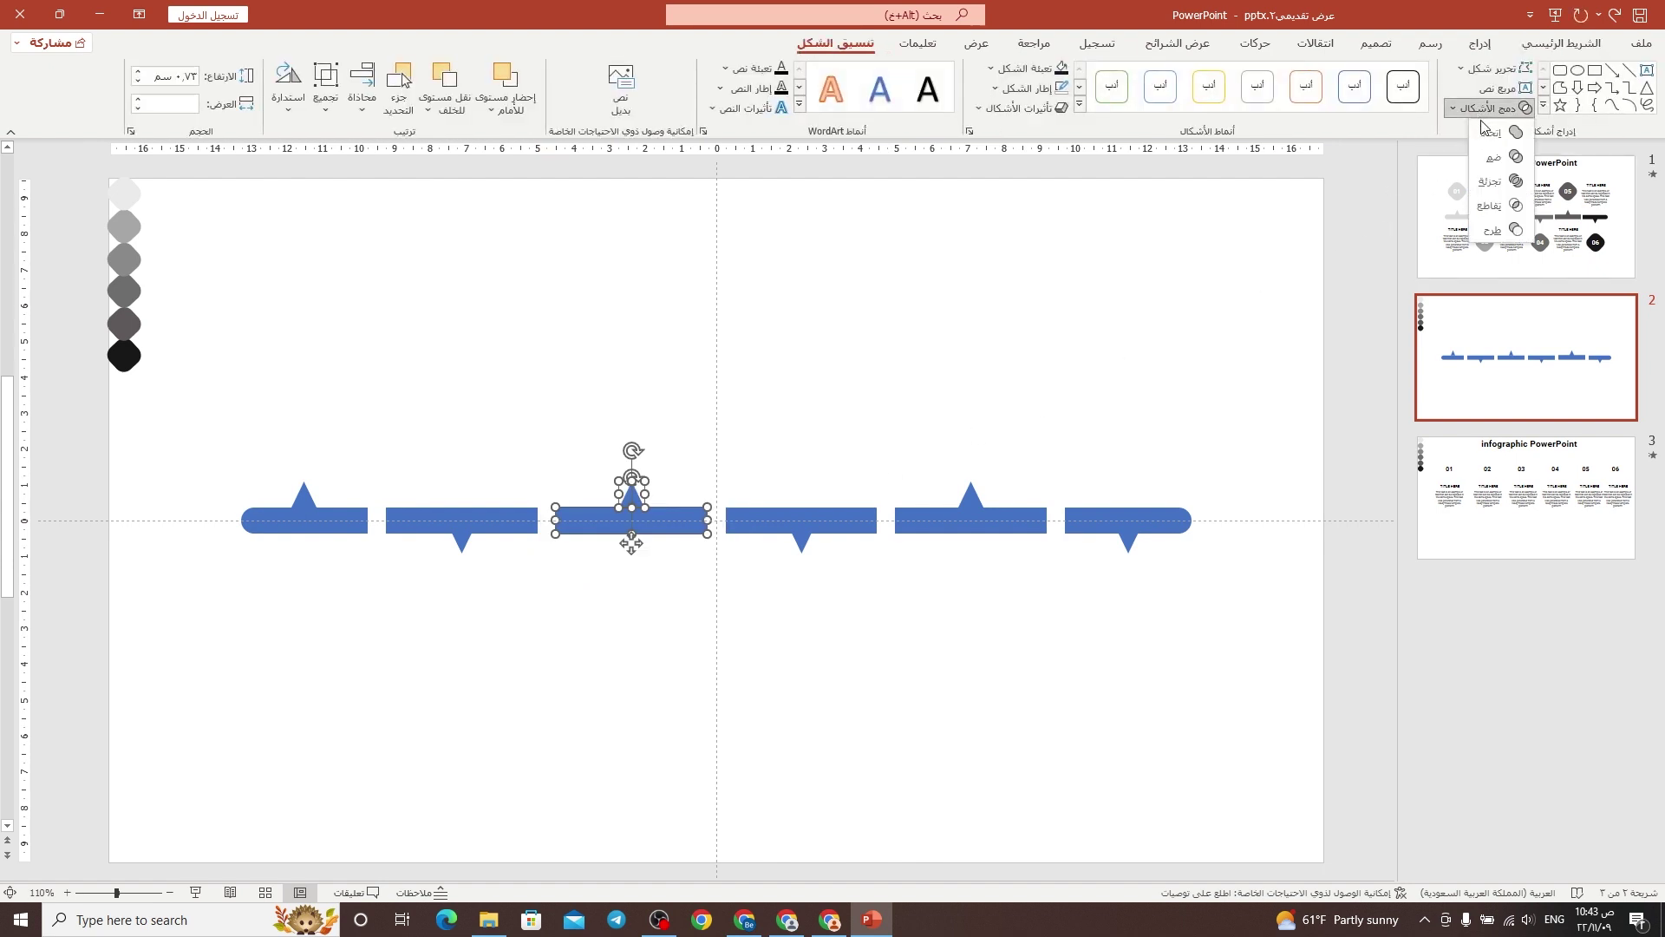
{"action": "left_click", "coordinate": [1489, 132]}
{"action": "mouse_move", "coordinate": [574, 403]}
{"action": "left_mouse_down"}
{"action": "mouse_move", "coordinate": [425, 618]}
{"action": "mouse_move", "coordinate": [355, 647]}
{"action": "left_mouse_up"}
{"action": "left_click", "coordinate": [1488, 108]}
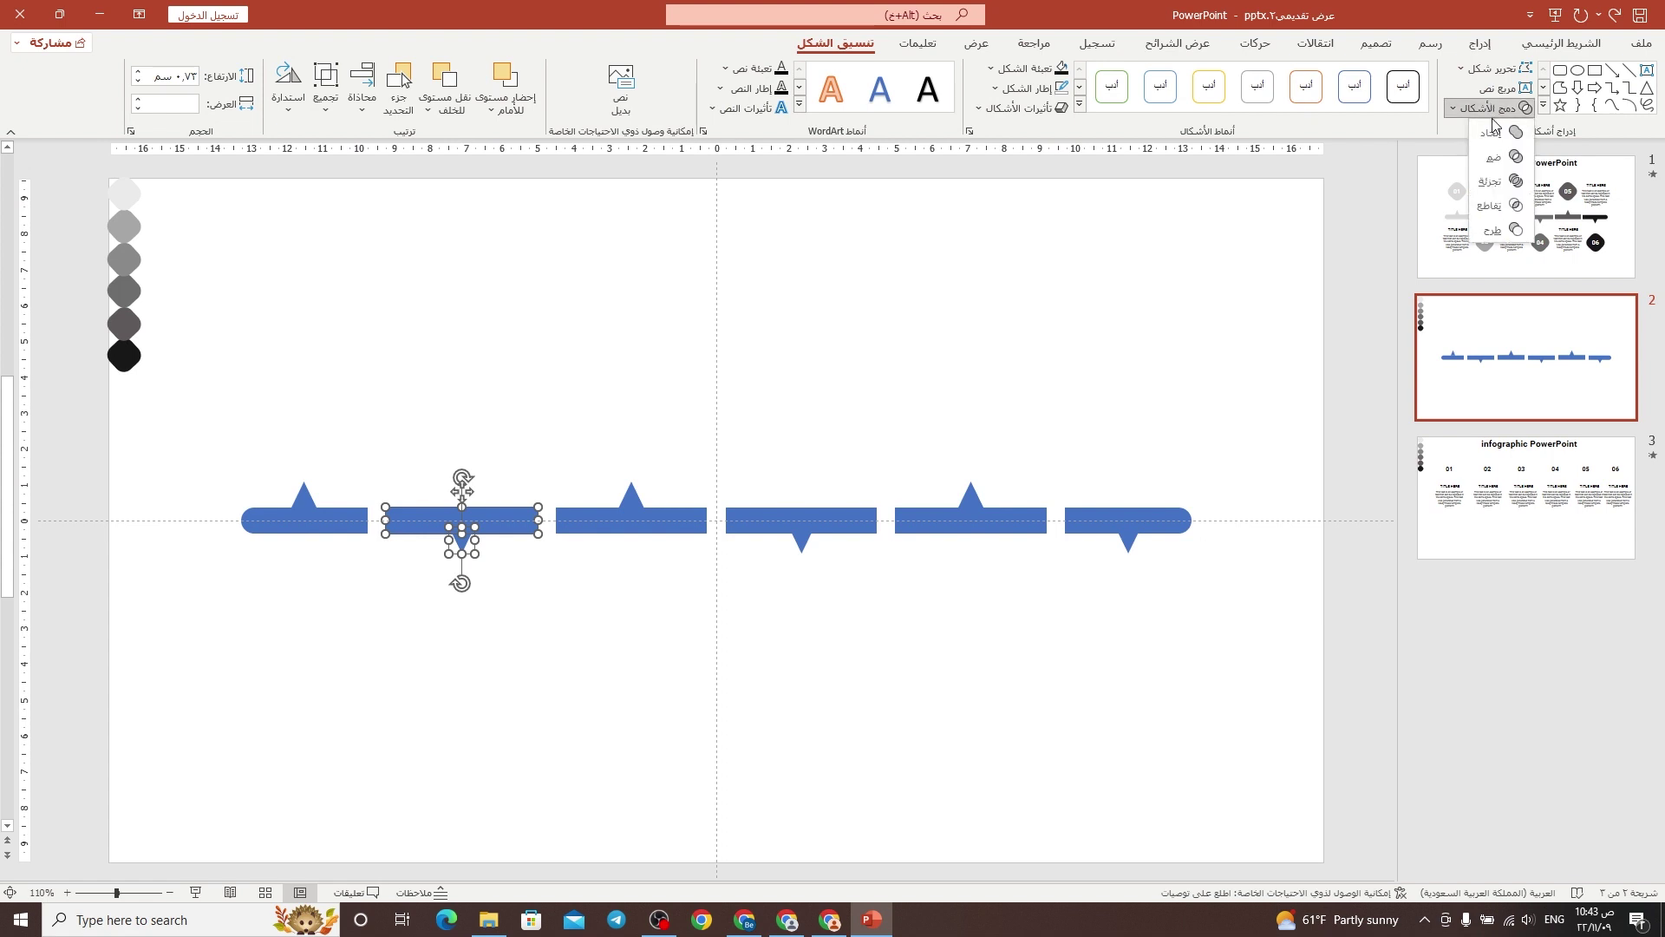
{"action": "left_click", "coordinate": [1492, 131]}
{"action": "left_click_drag", "start_coordinate": [478, 377], "coordinate": [230, 574]}
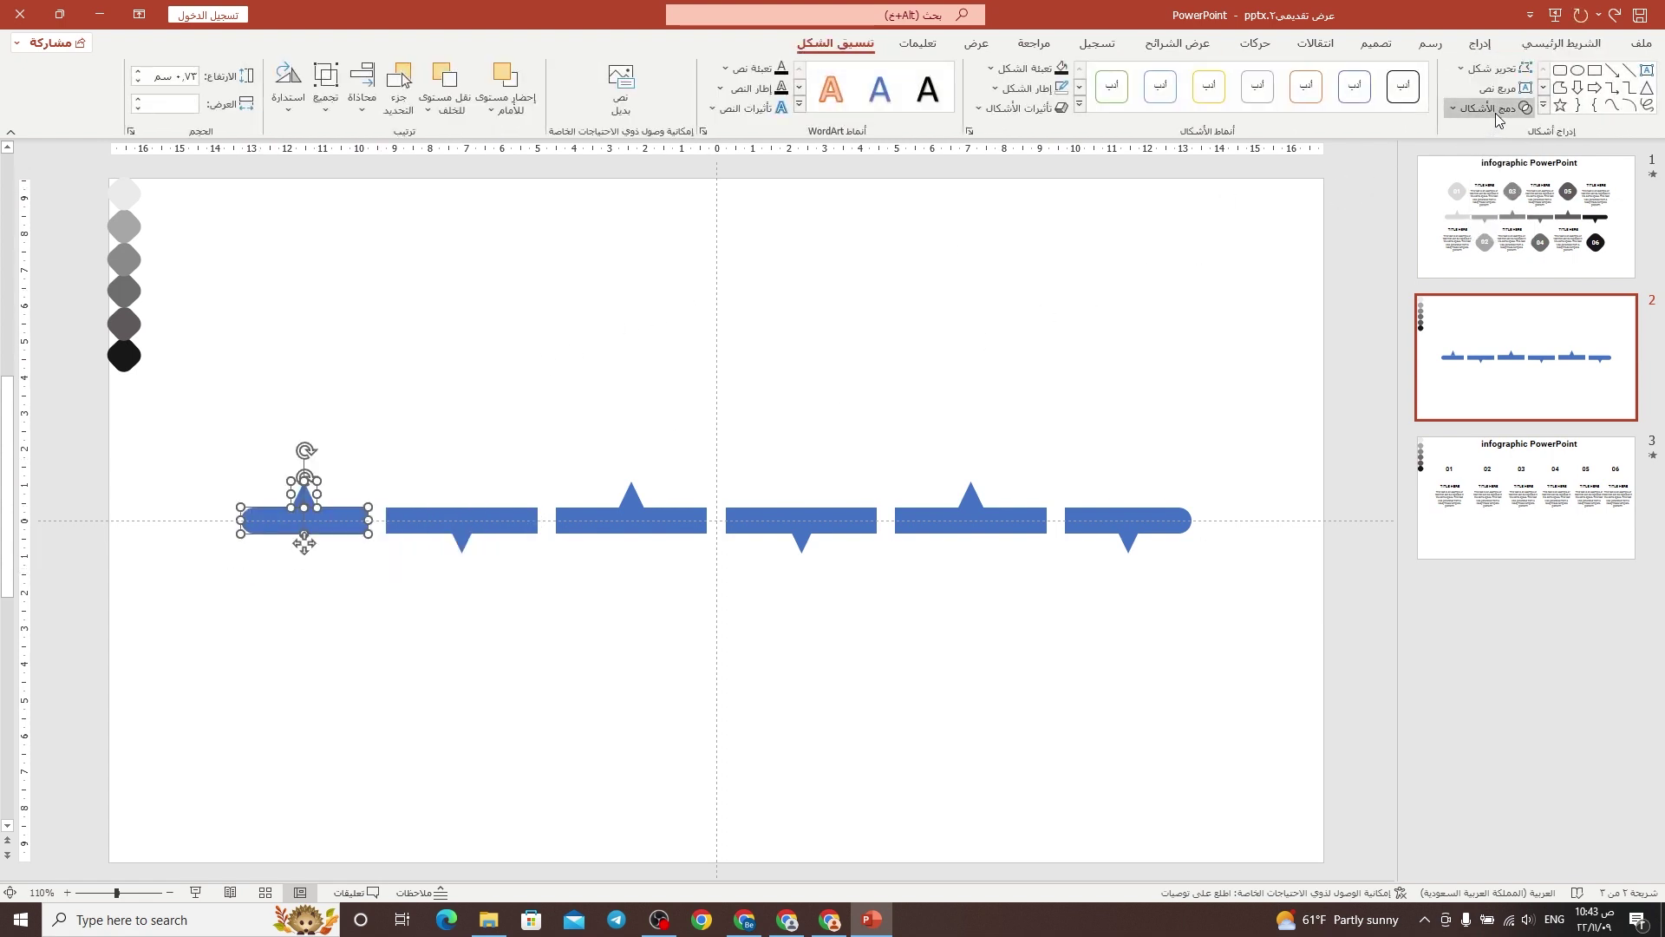
{"action": "left_click", "coordinate": [1495, 113]}
{"action": "left_click", "coordinate": [1503, 135]}
{"action": "left_click", "coordinate": [1190, 263]}
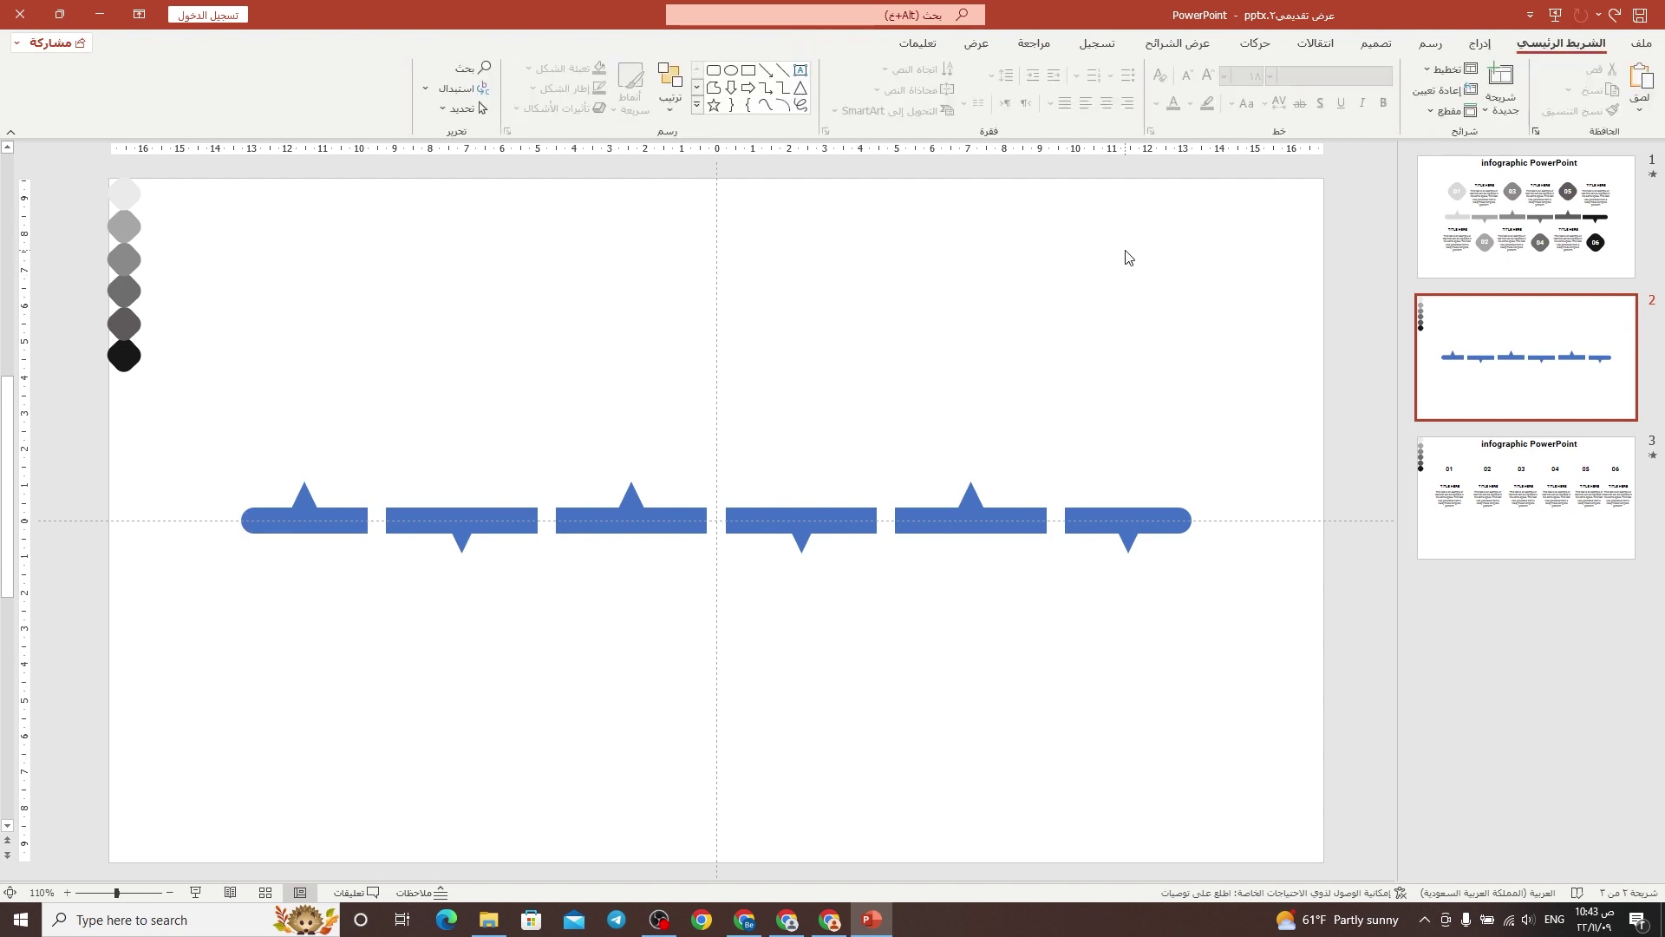
Eyedrop the lightest and second greys from the circles onto the first two bars.
{"action": "left_click", "coordinate": [330, 521]}
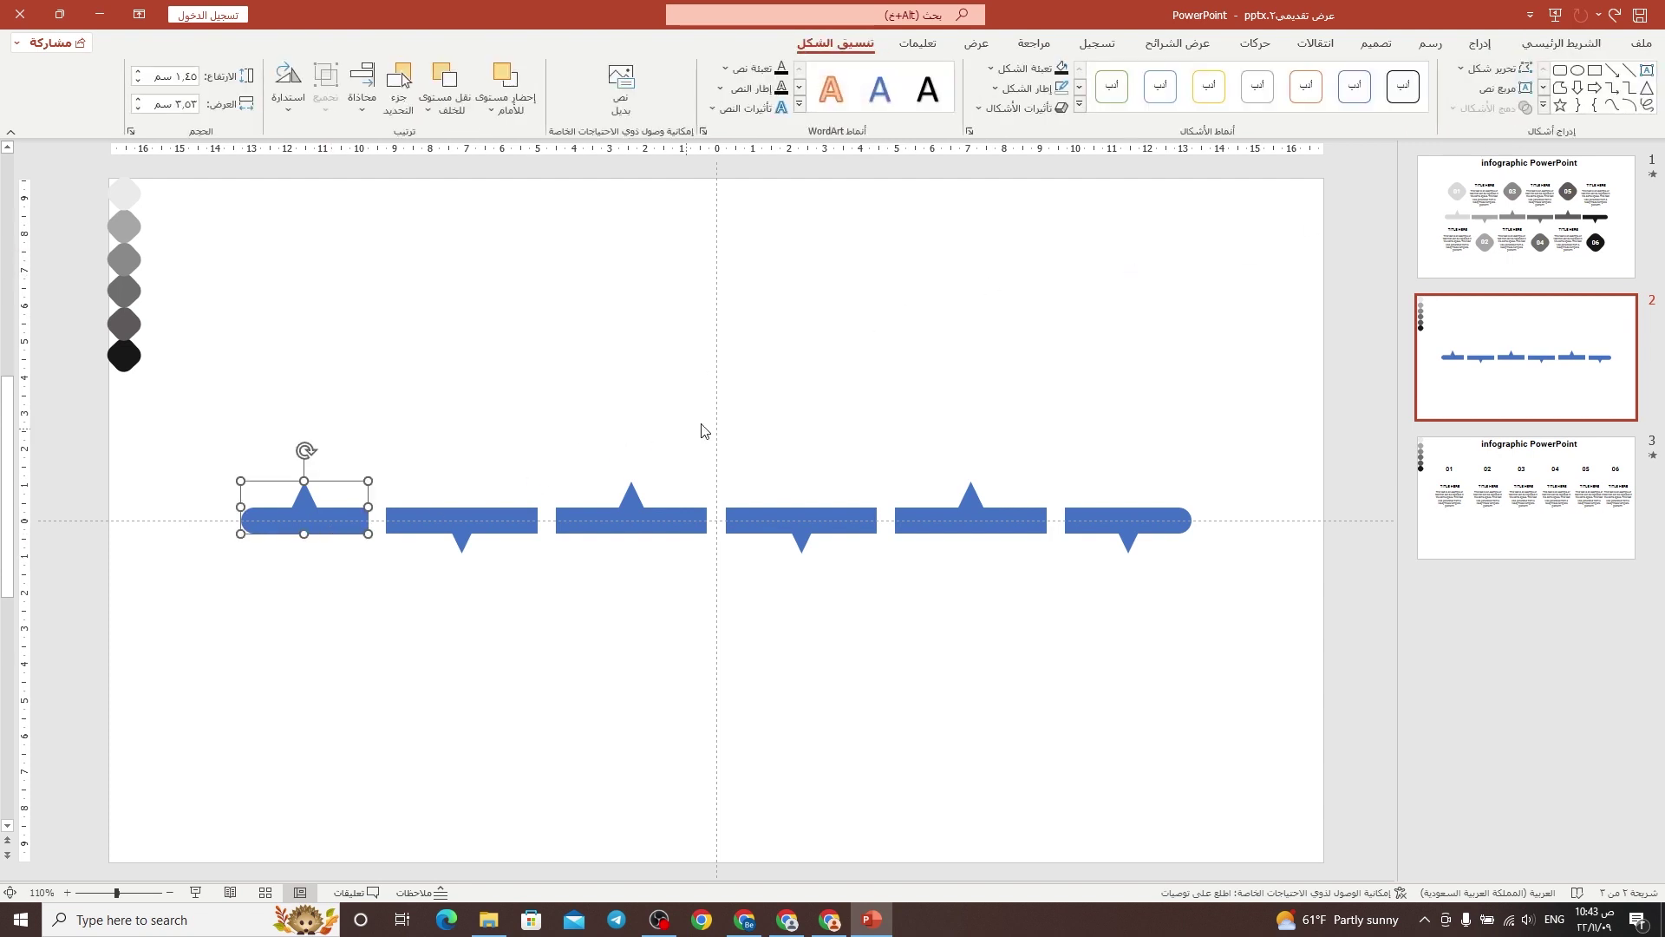
{"action": "left_click", "coordinate": [1028, 69]}
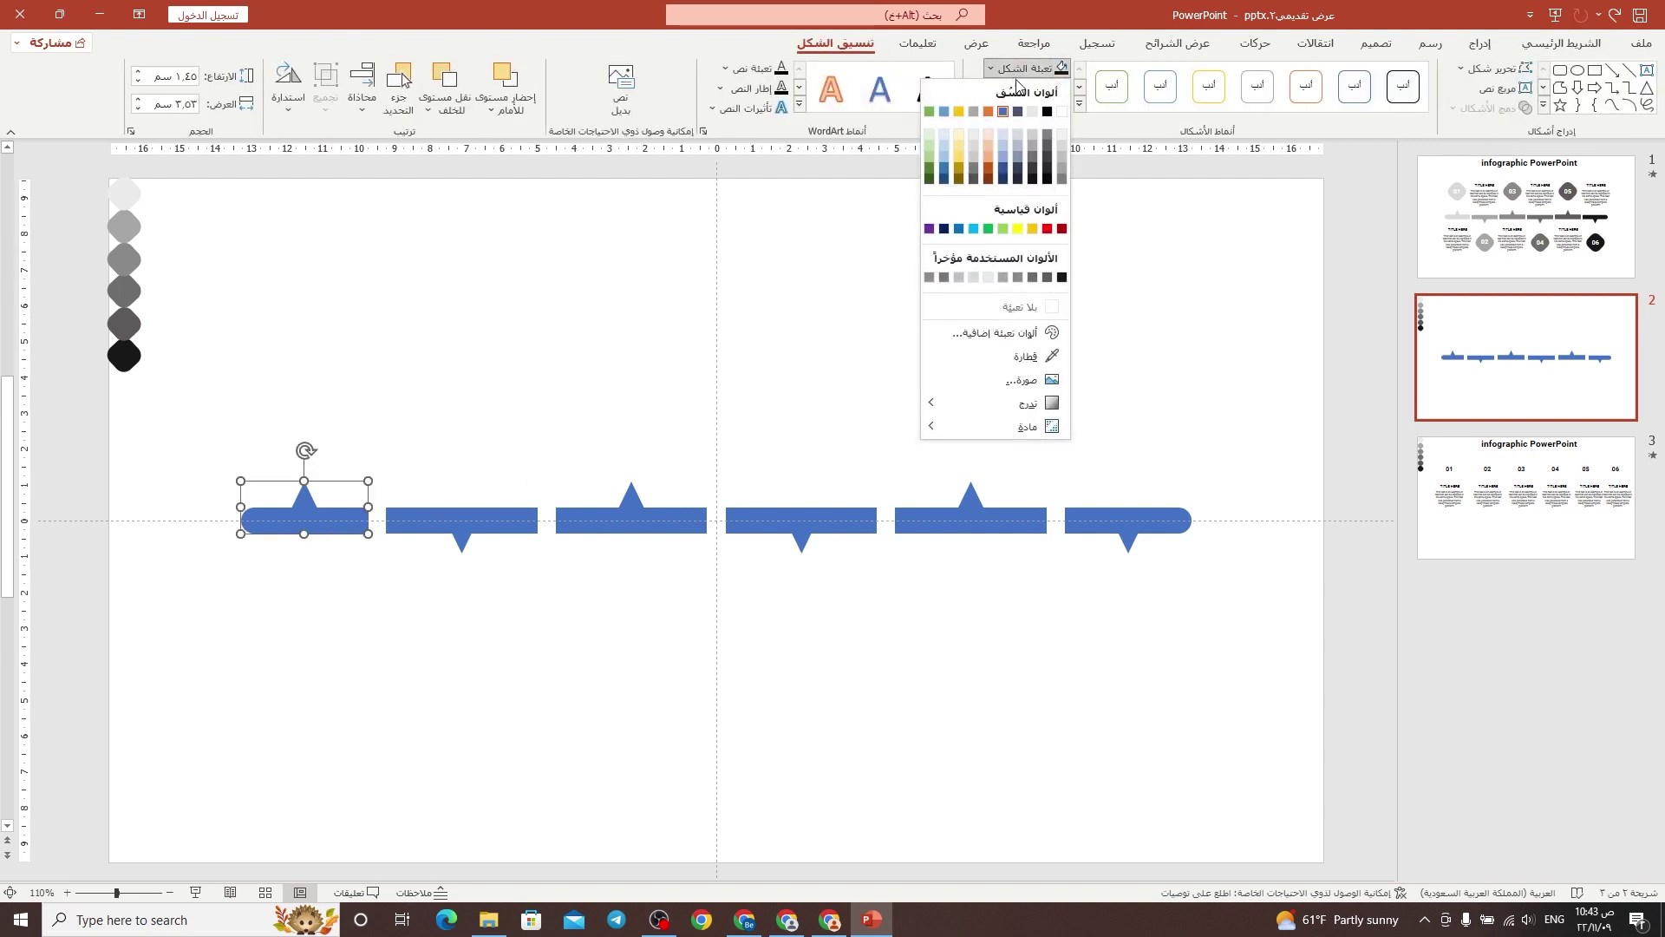
{"action": "left_click", "coordinate": [1016, 356]}
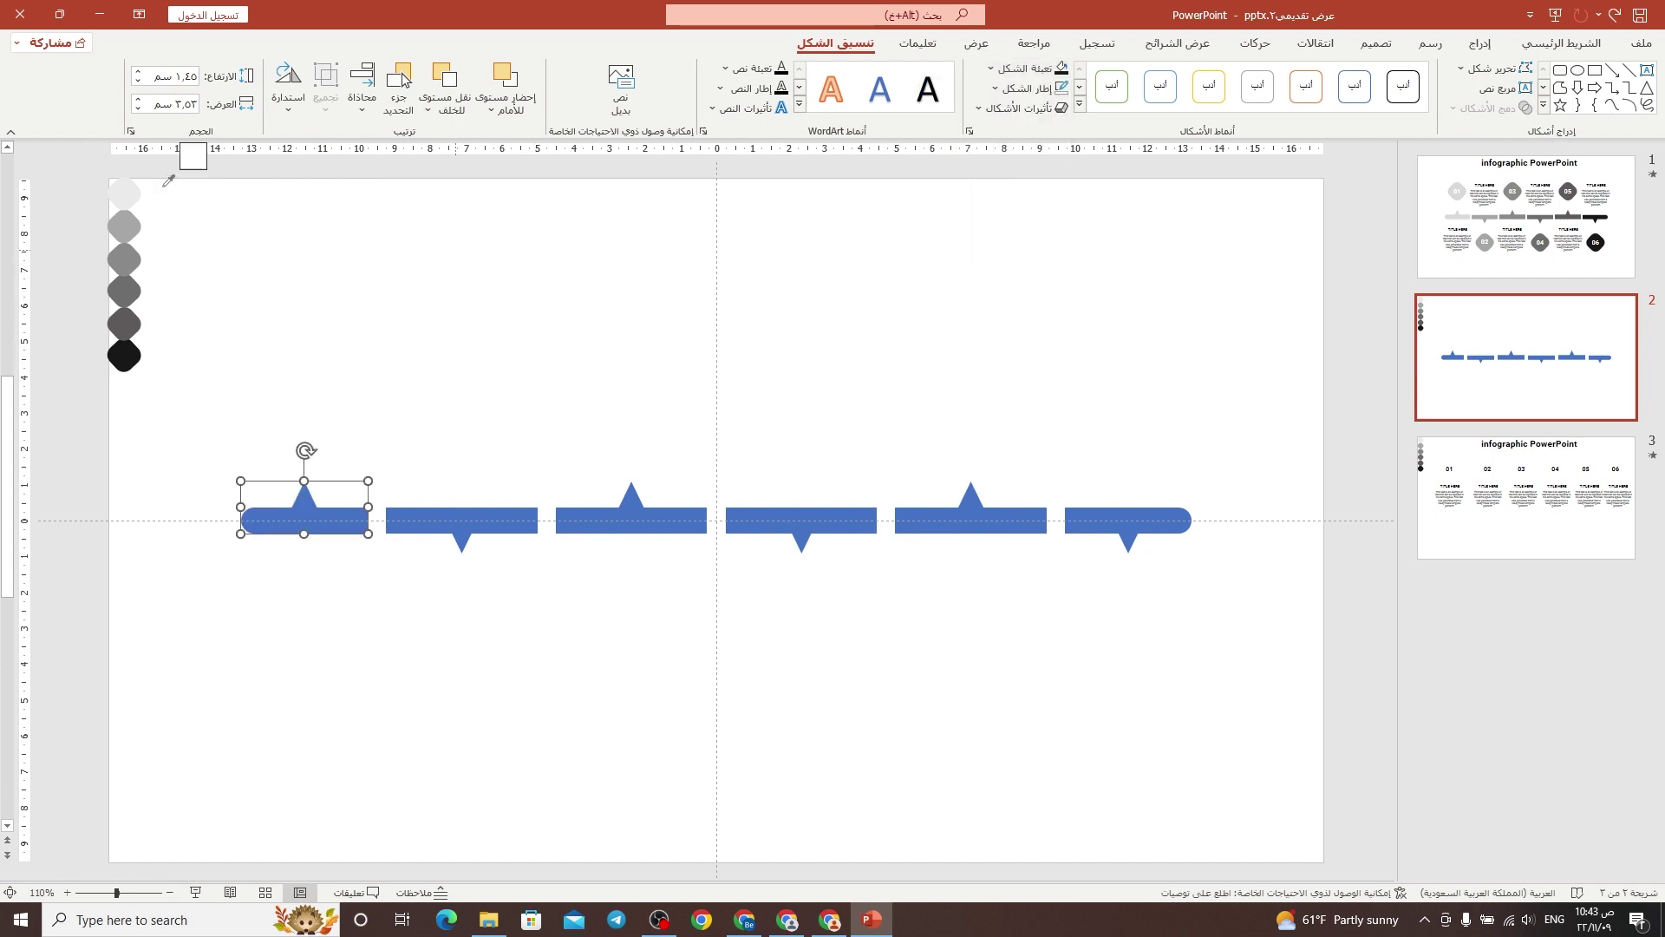
{"action": "left_click", "coordinate": [119, 185]}
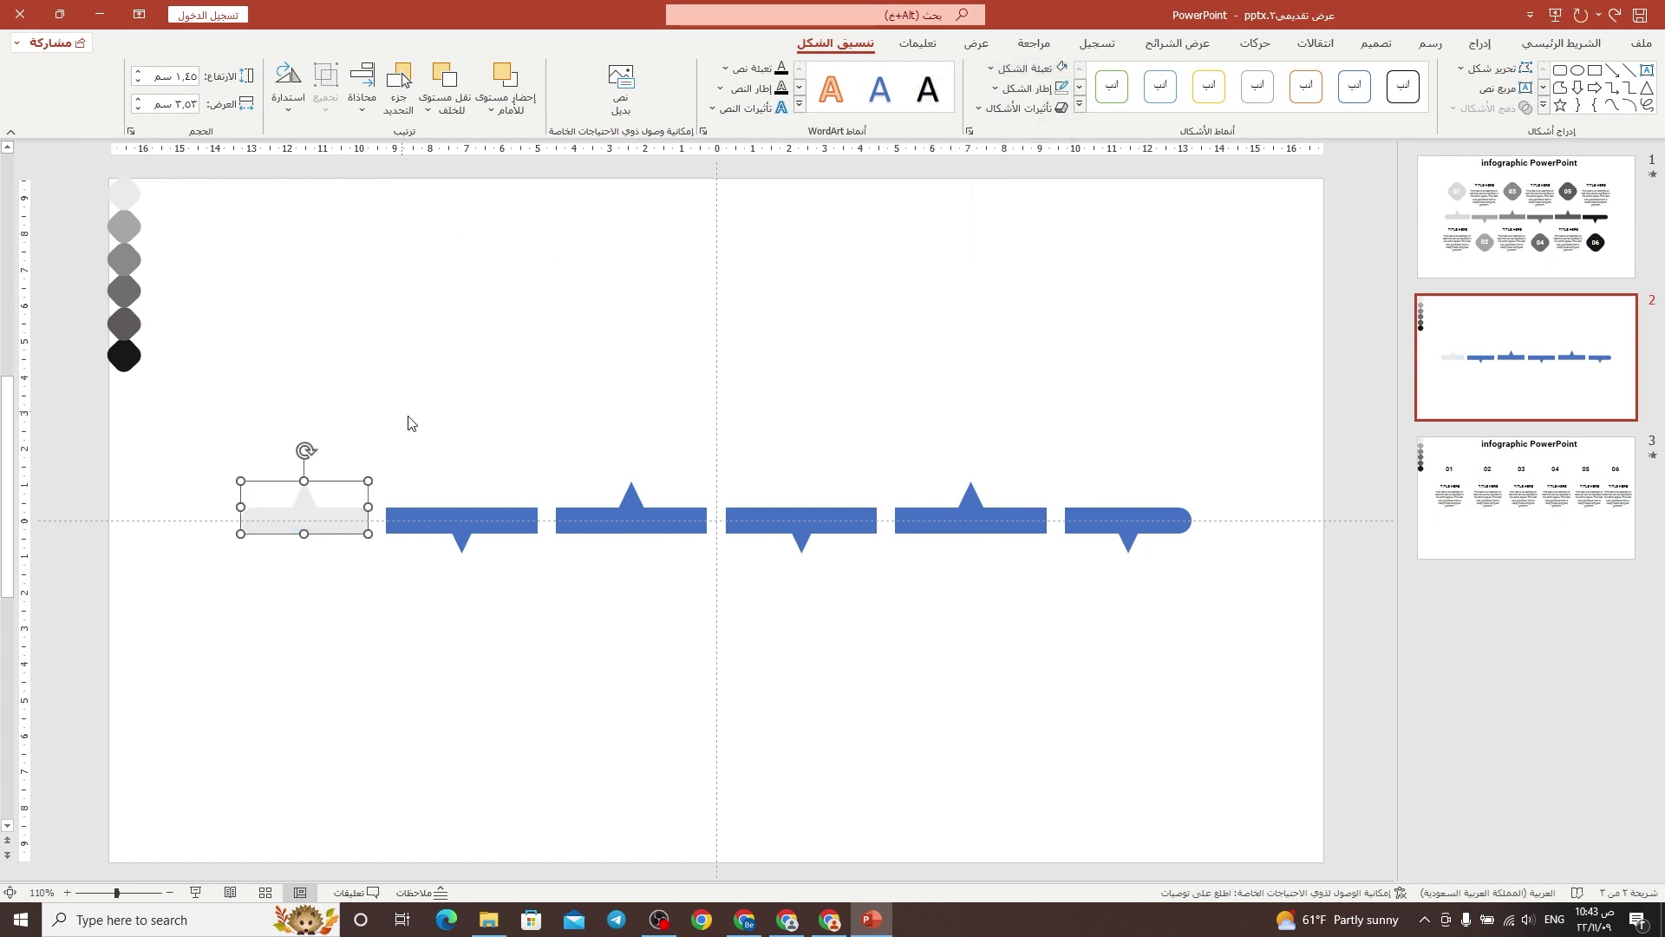
{"action": "left_click", "coordinate": [461, 524]}
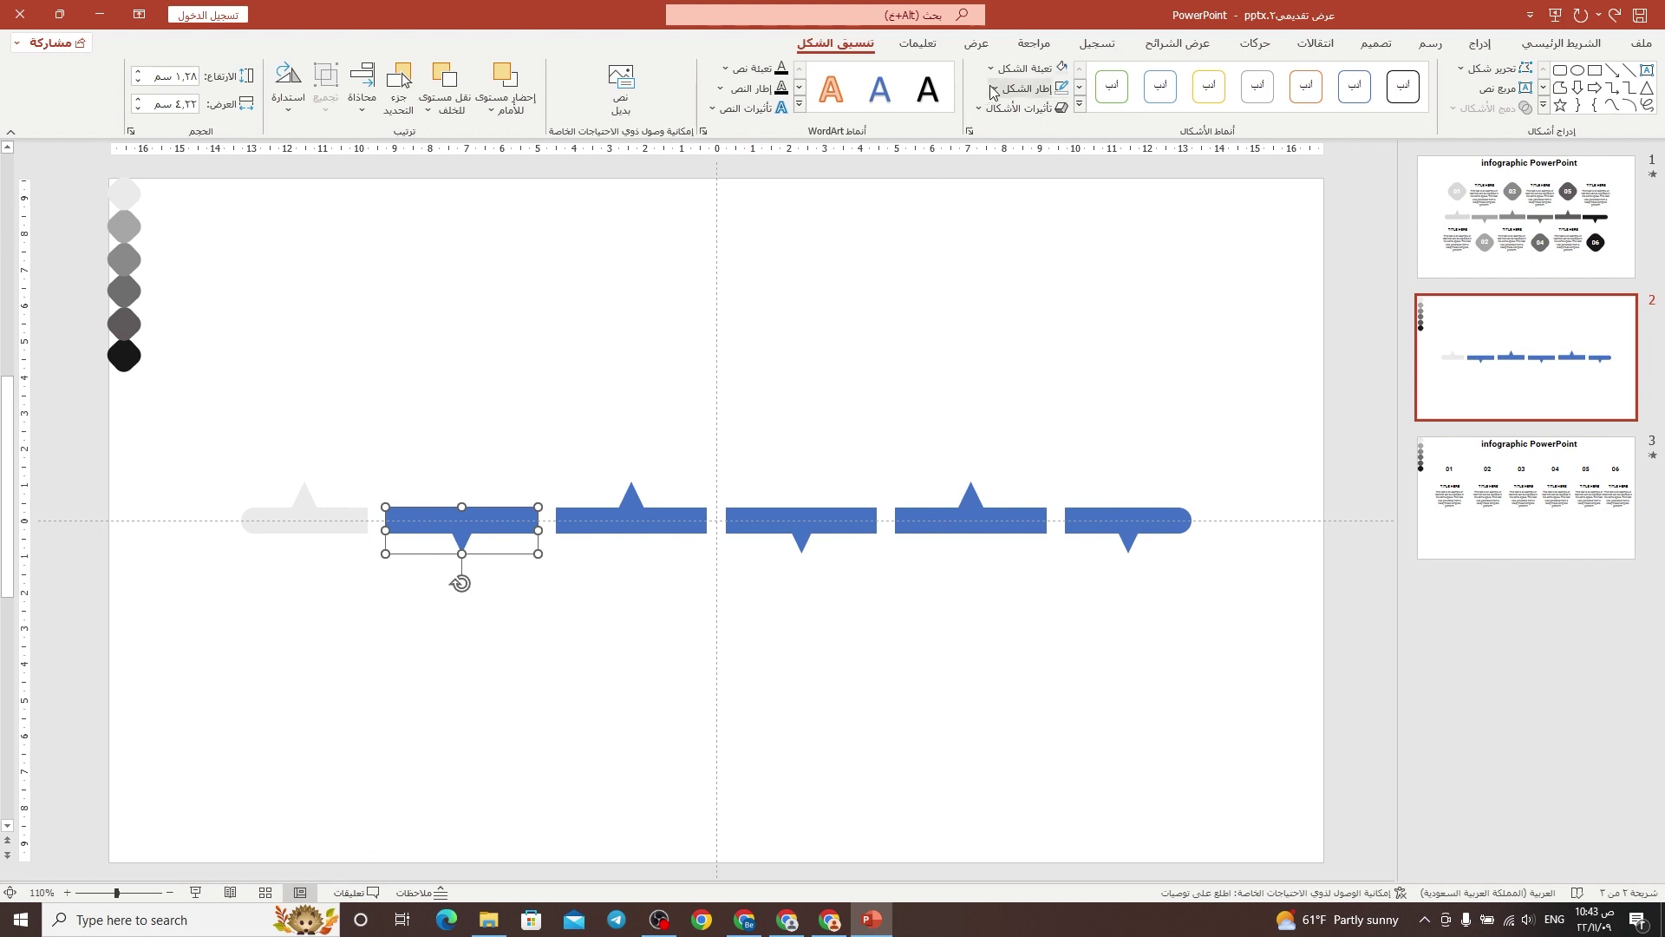
{"action": "left_click", "coordinate": [1024, 69]}
{"action": "left_click", "coordinate": [1028, 357]}
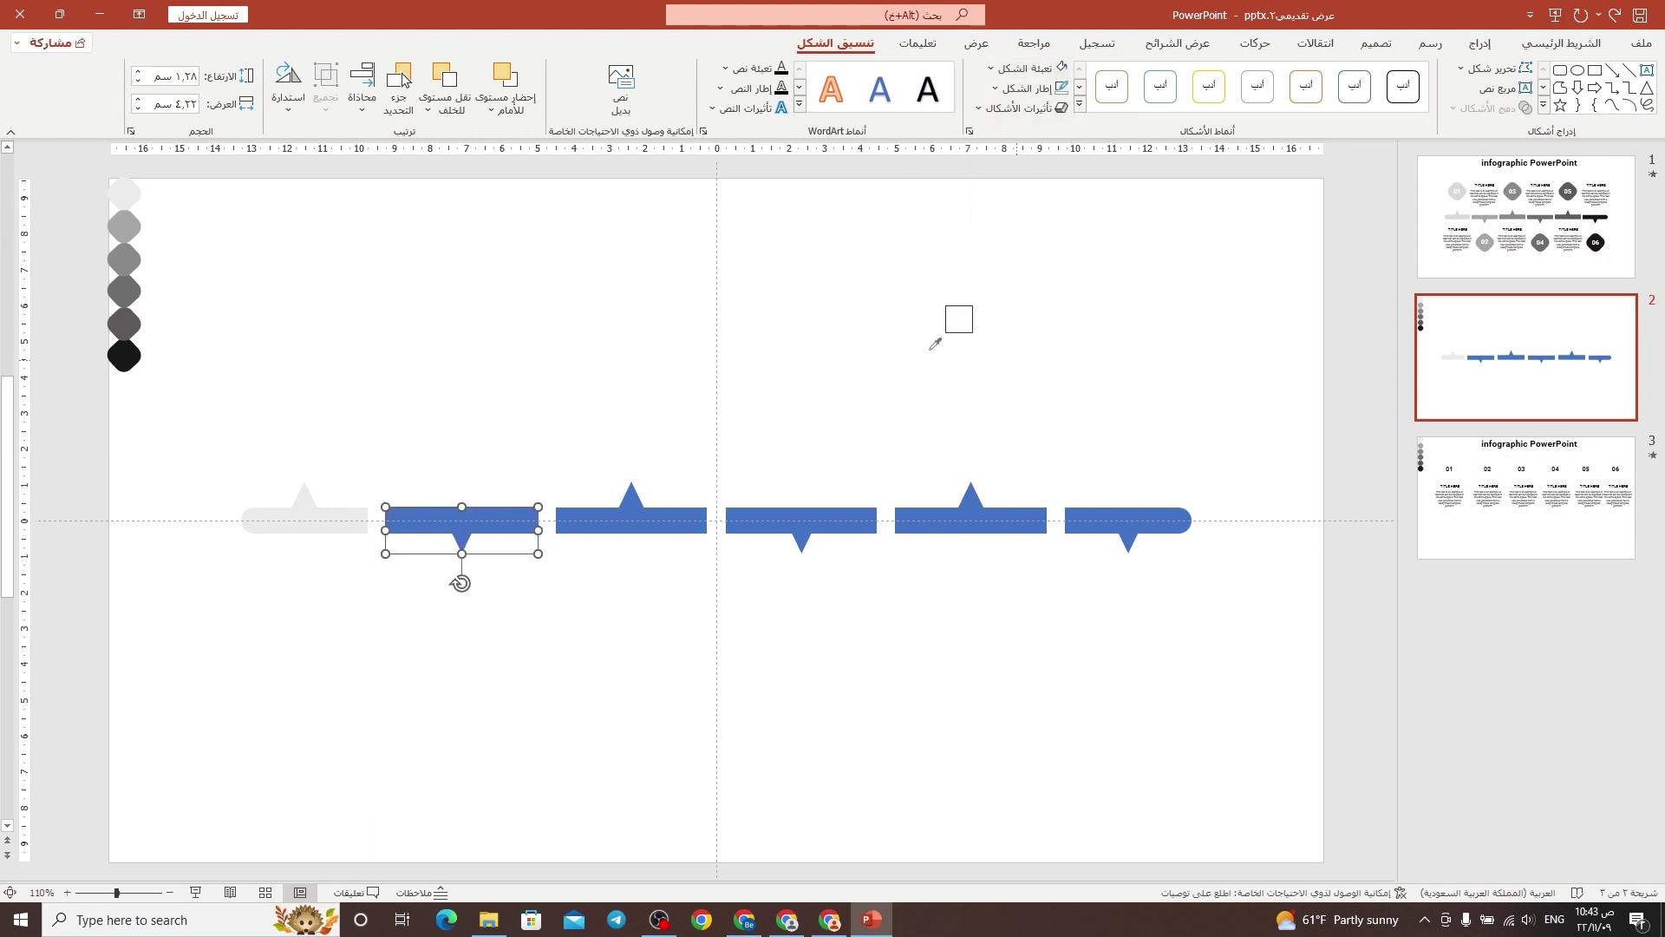
{"action": "left_click", "coordinate": [254, 297]}
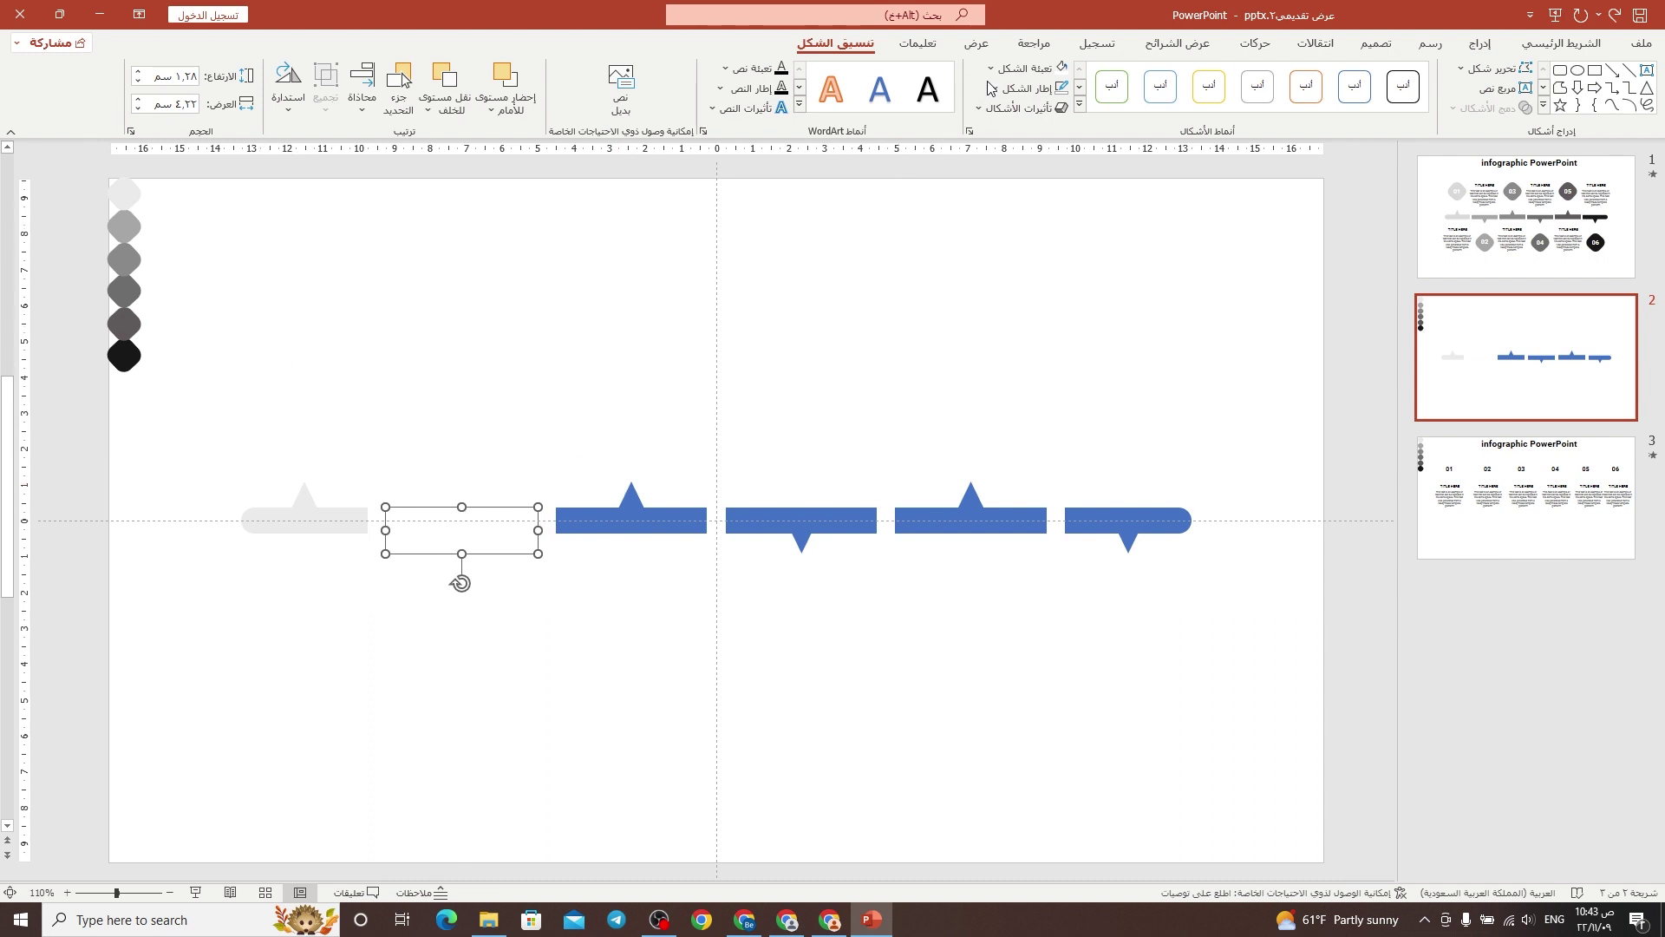
{"action": "left_click", "coordinate": [1023, 69]}
{"action": "left_click", "coordinate": [1029, 359]}
{"action": "left_click", "coordinate": [123, 217]}
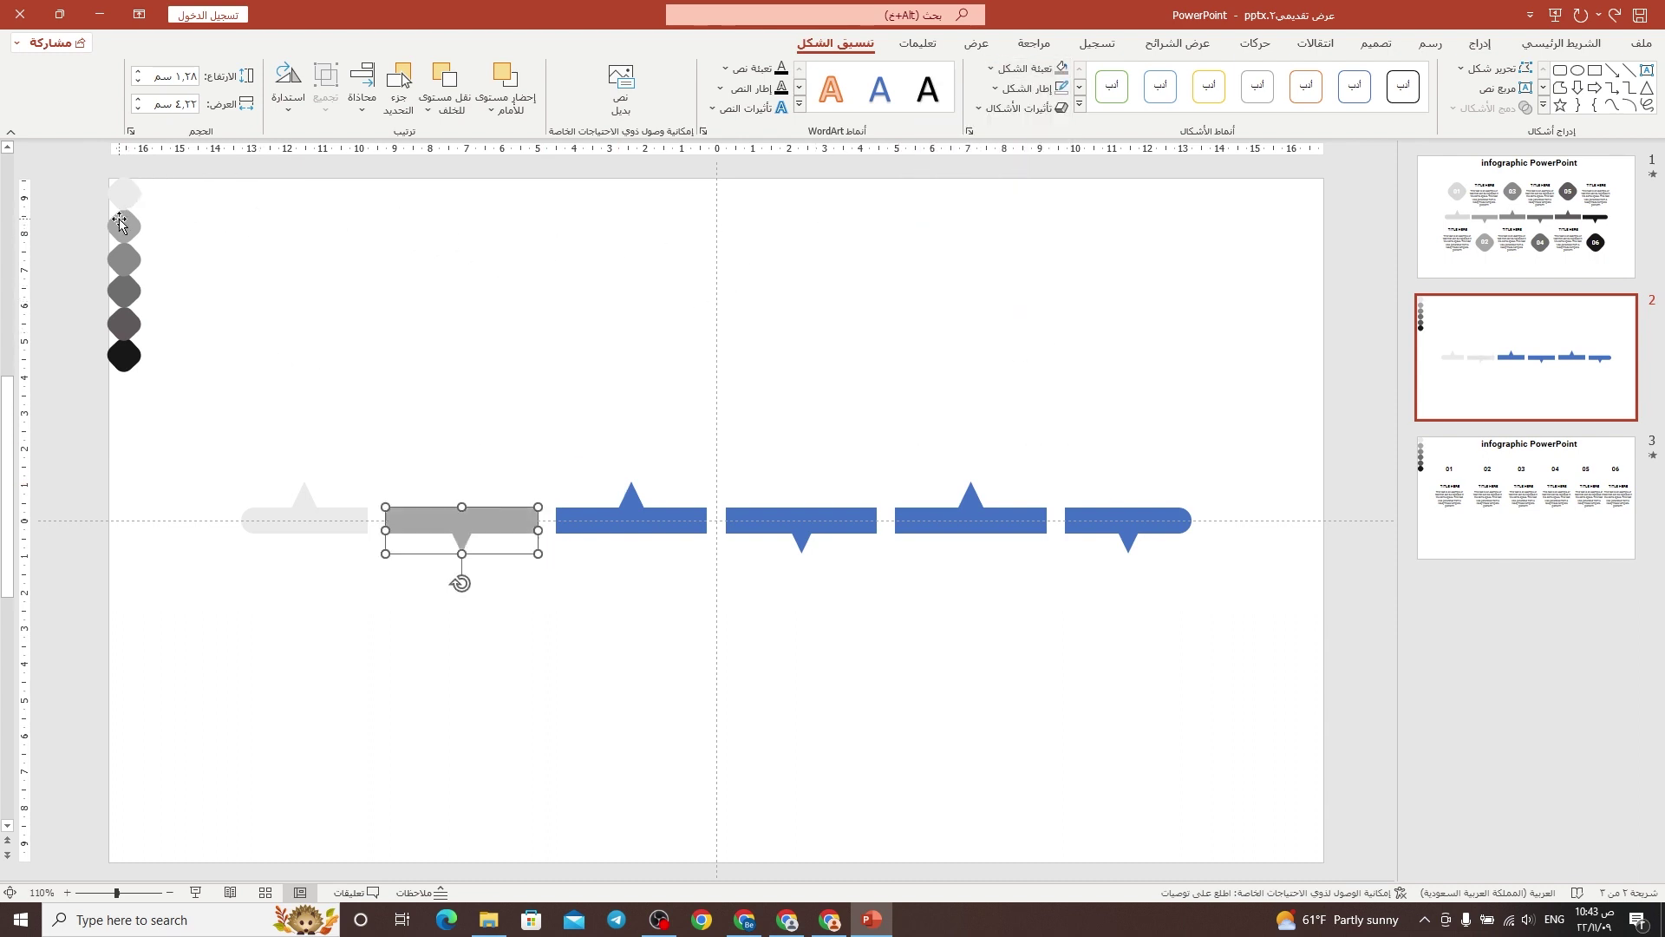
Fill the third and fourth bars with their matching circles' darker greys.
{"action": "left_click", "coordinate": [663, 534]}
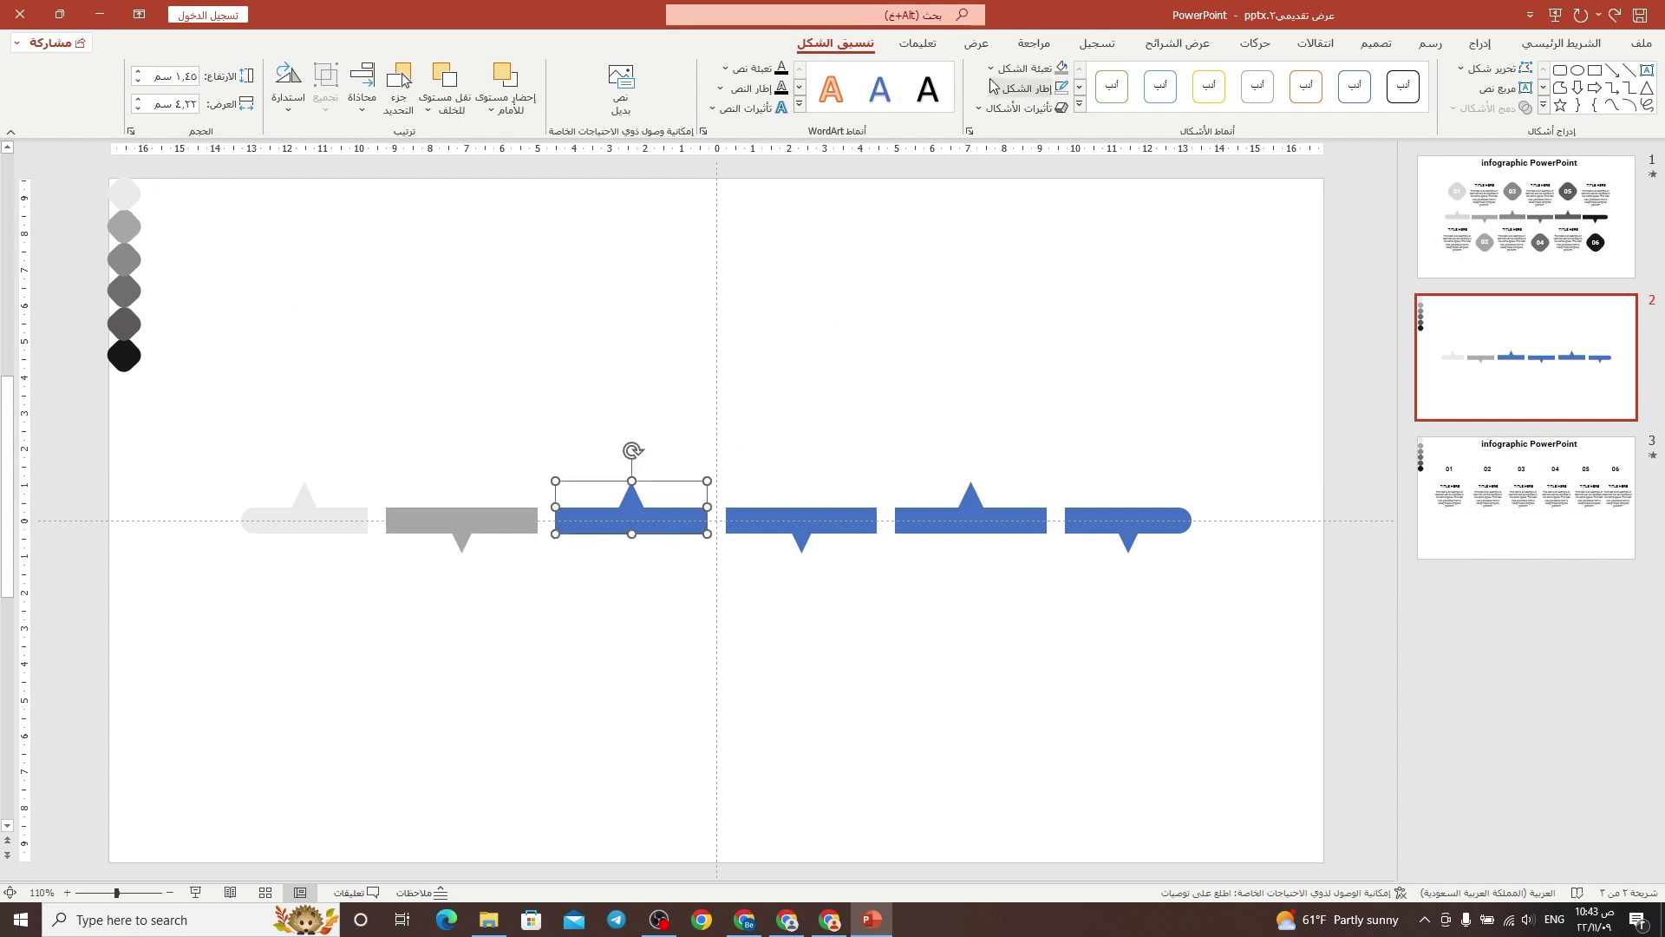
{"action": "left_click", "coordinate": [1023, 69]}
{"action": "left_click", "coordinate": [1028, 357]}
{"action": "left_click", "coordinate": [128, 272]}
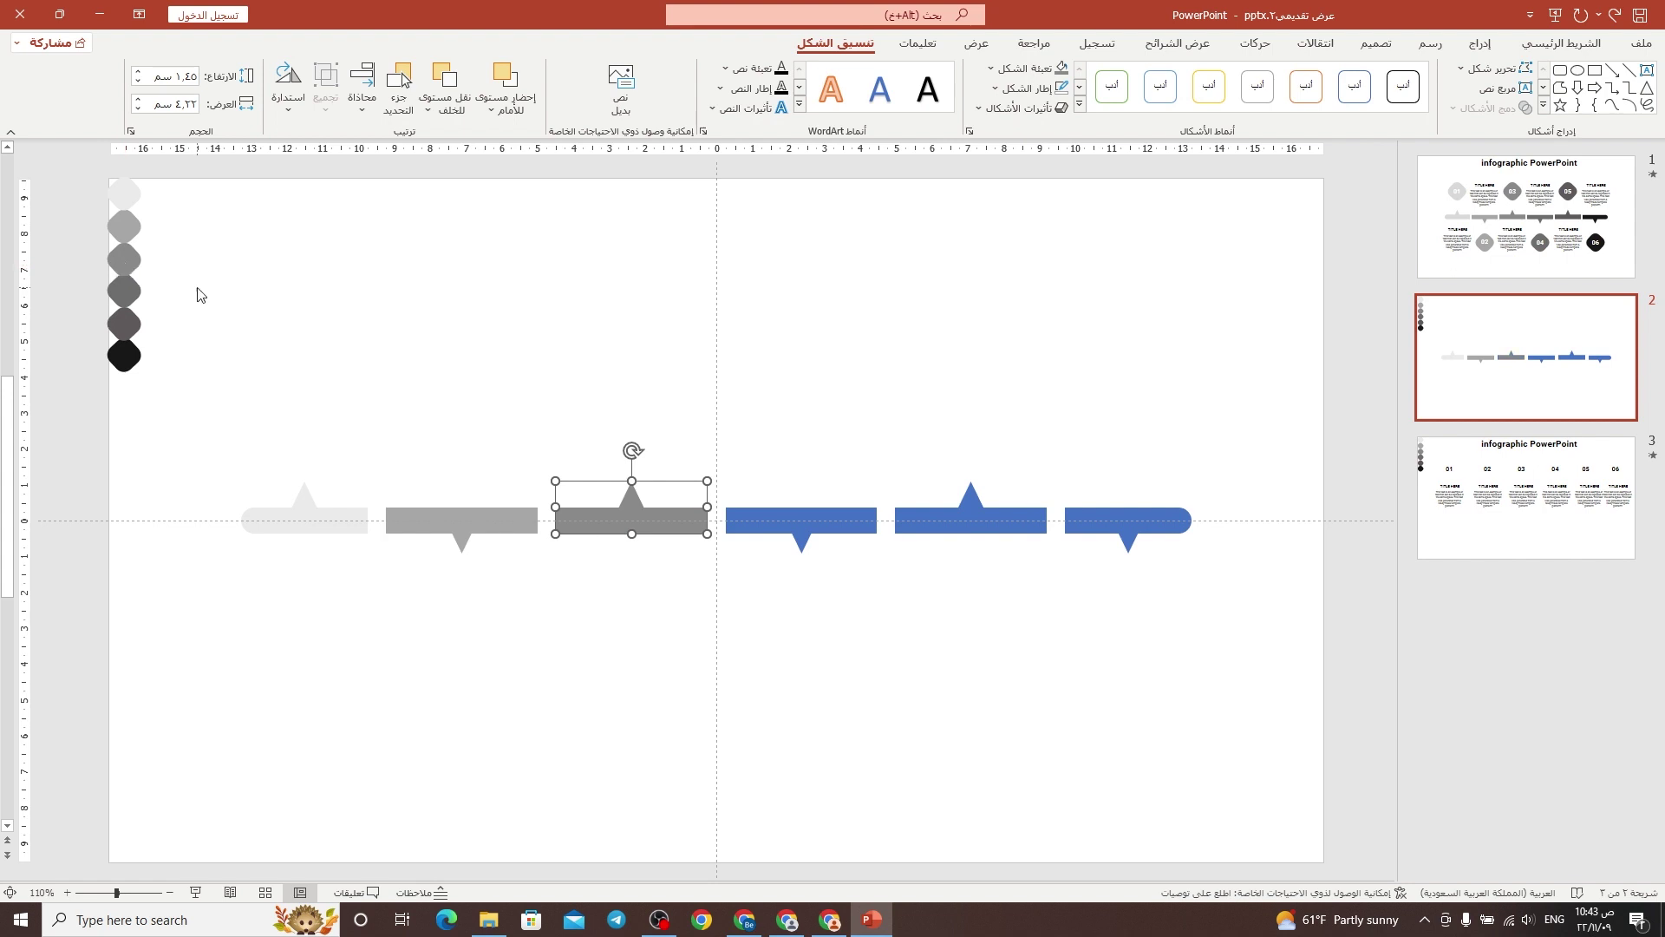
{"action": "left_click", "coordinate": [770, 521]}
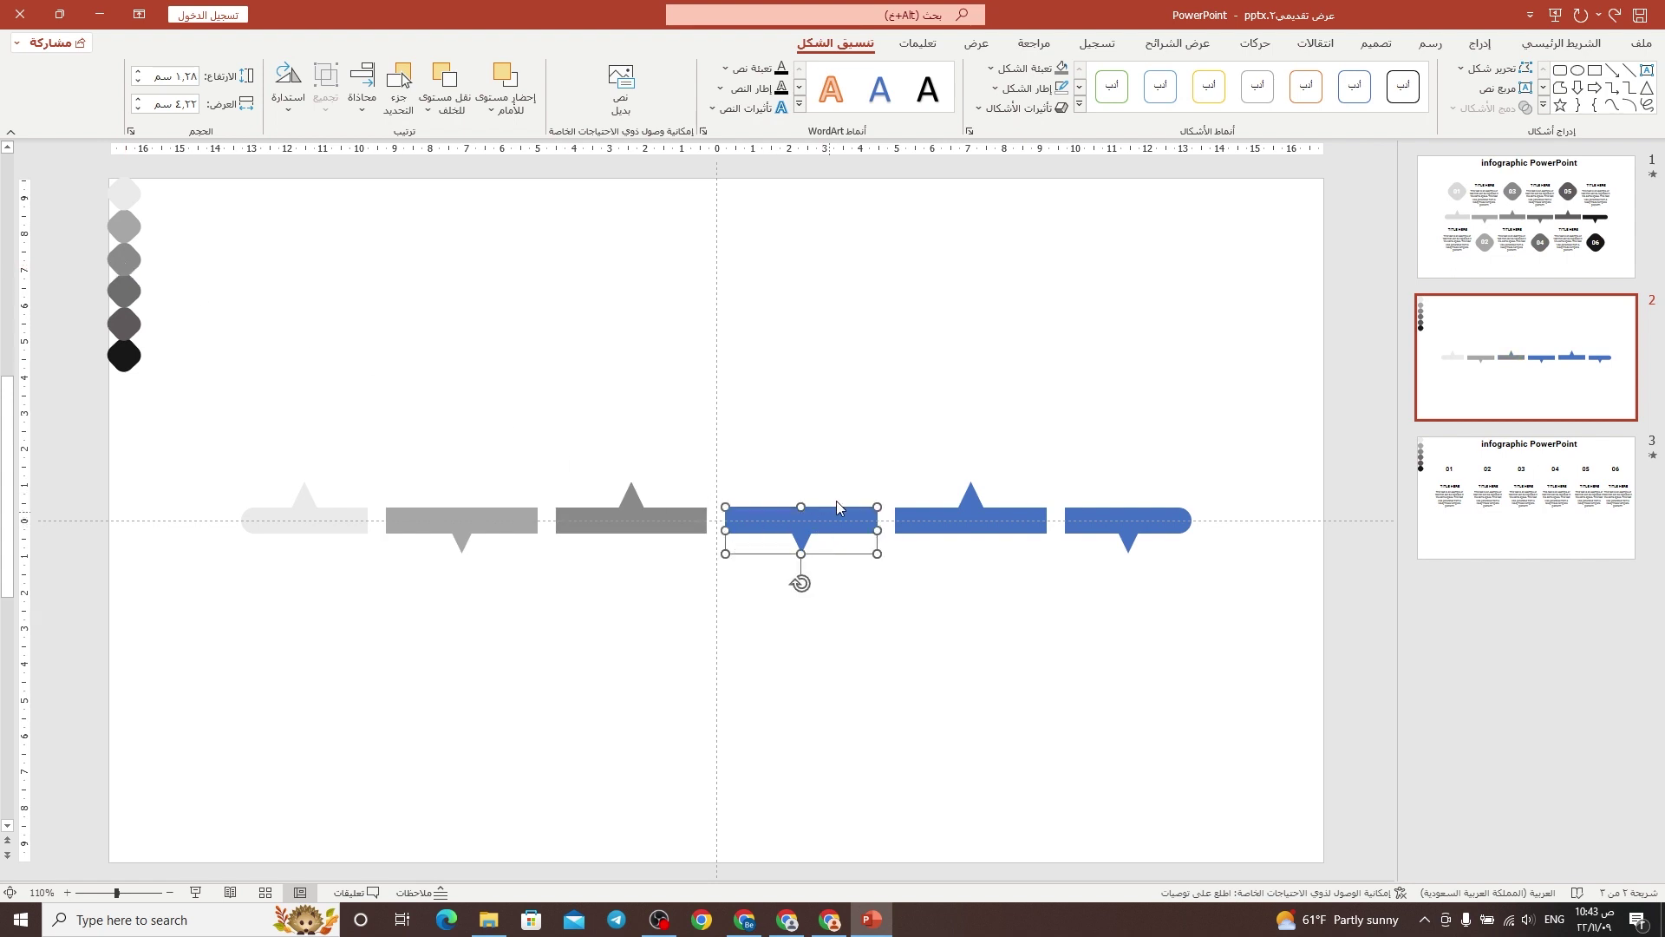
{"action": "left_click", "coordinate": [1025, 69]}
{"action": "left_click", "coordinate": [1042, 357]}
{"action": "left_click", "coordinate": [126, 292]}
Give the fifth bar its circle's grey and the sixth bar black from the black circle.
{"action": "left_click", "coordinate": [973, 521]}
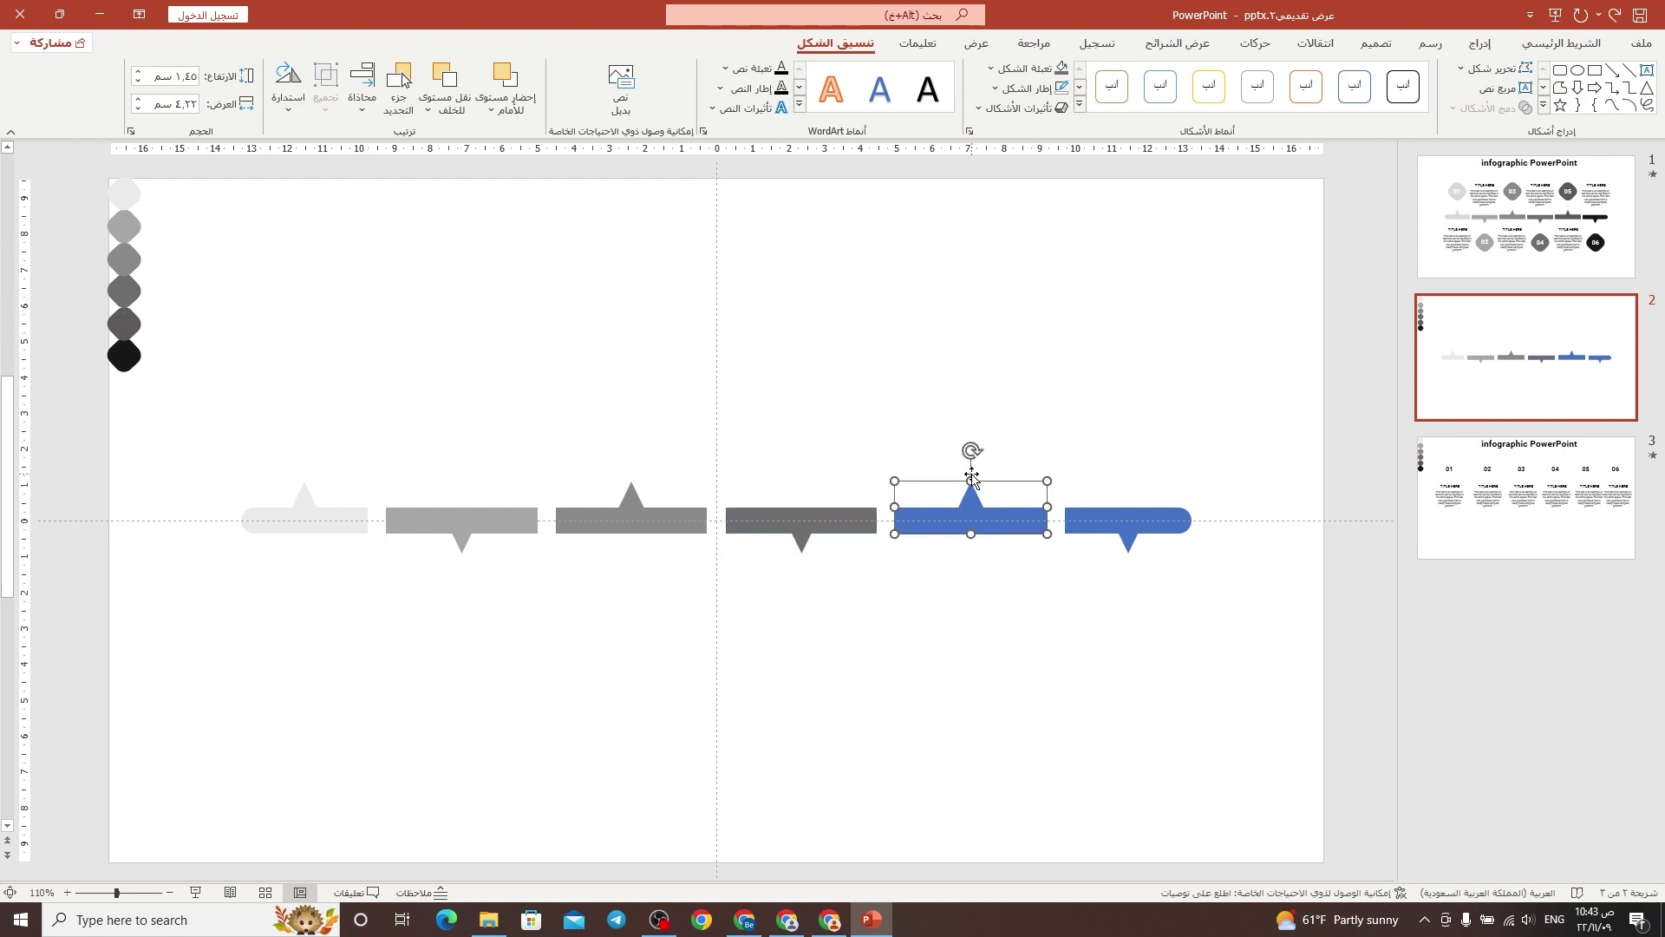
{"action": "left_click", "coordinate": [1027, 69]}
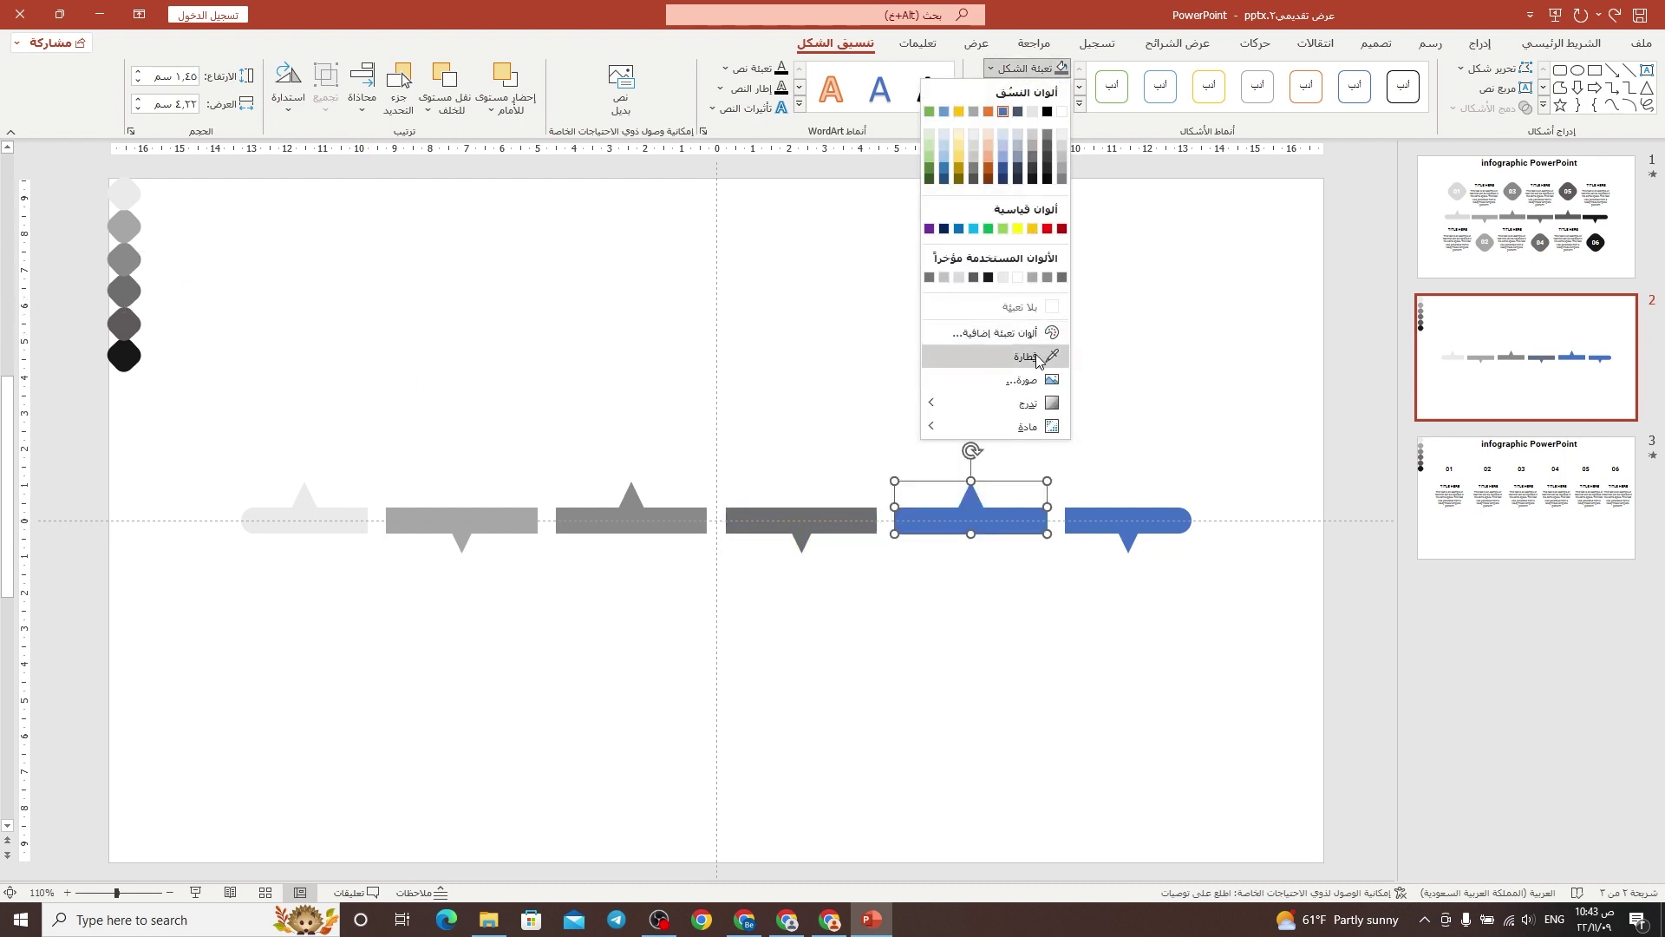
{"action": "left_click", "coordinate": [1042, 357]}
{"action": "left_click", "coordinate": [121, 326]}
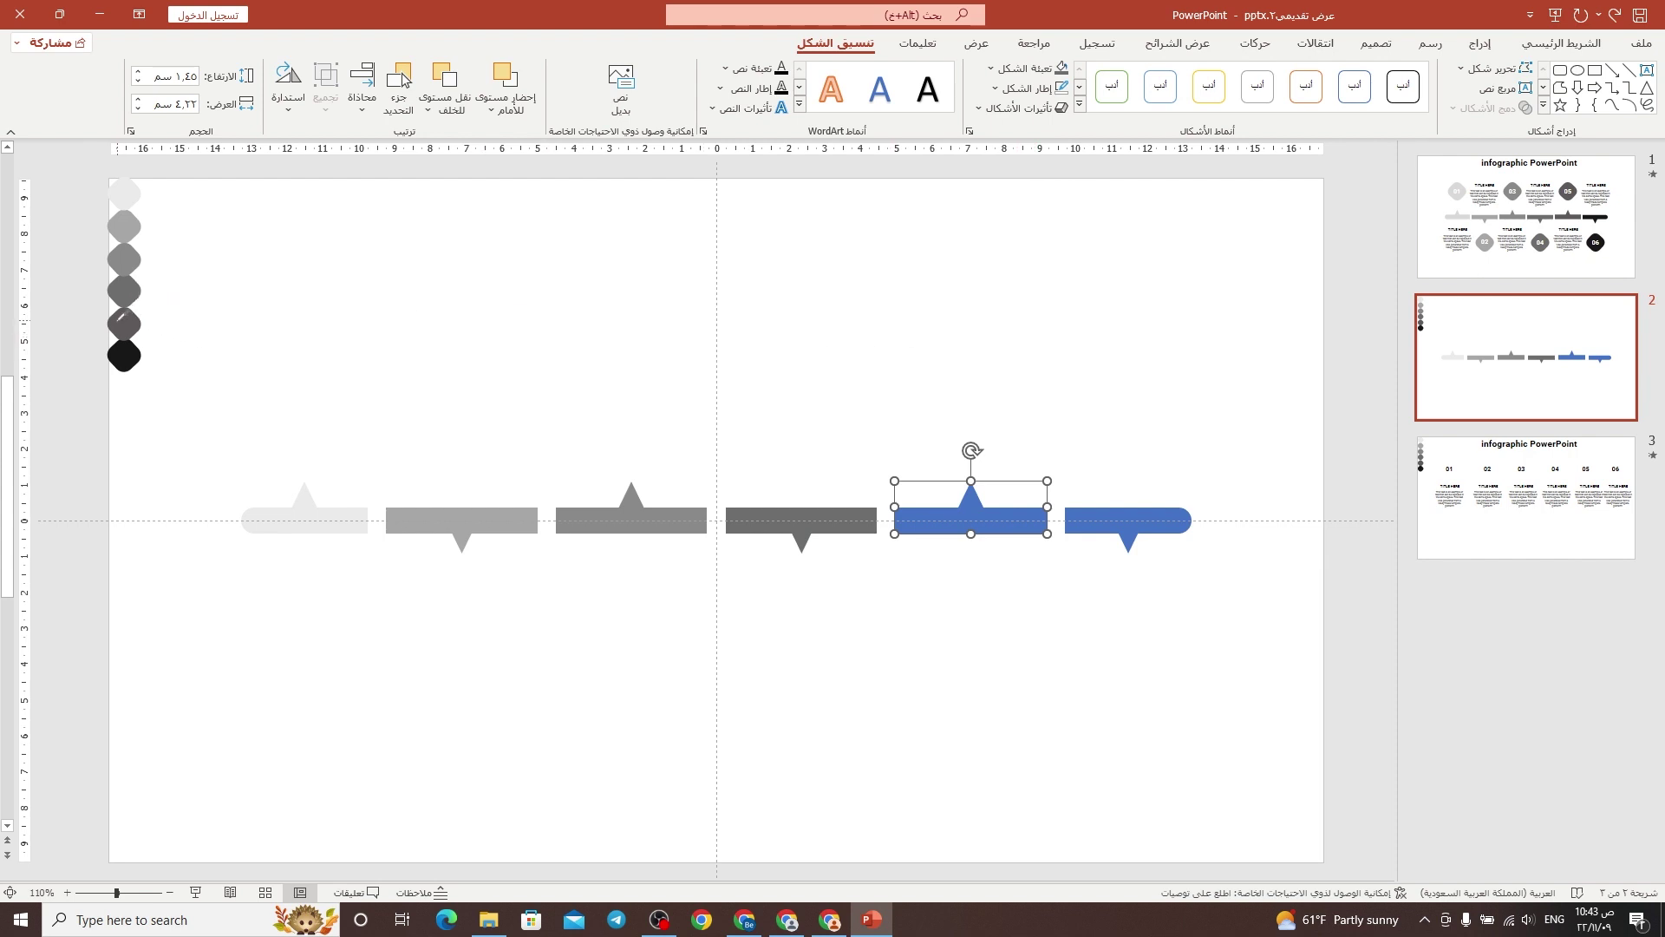
{"action": "left_click", "coordinate": [1111, 517]}
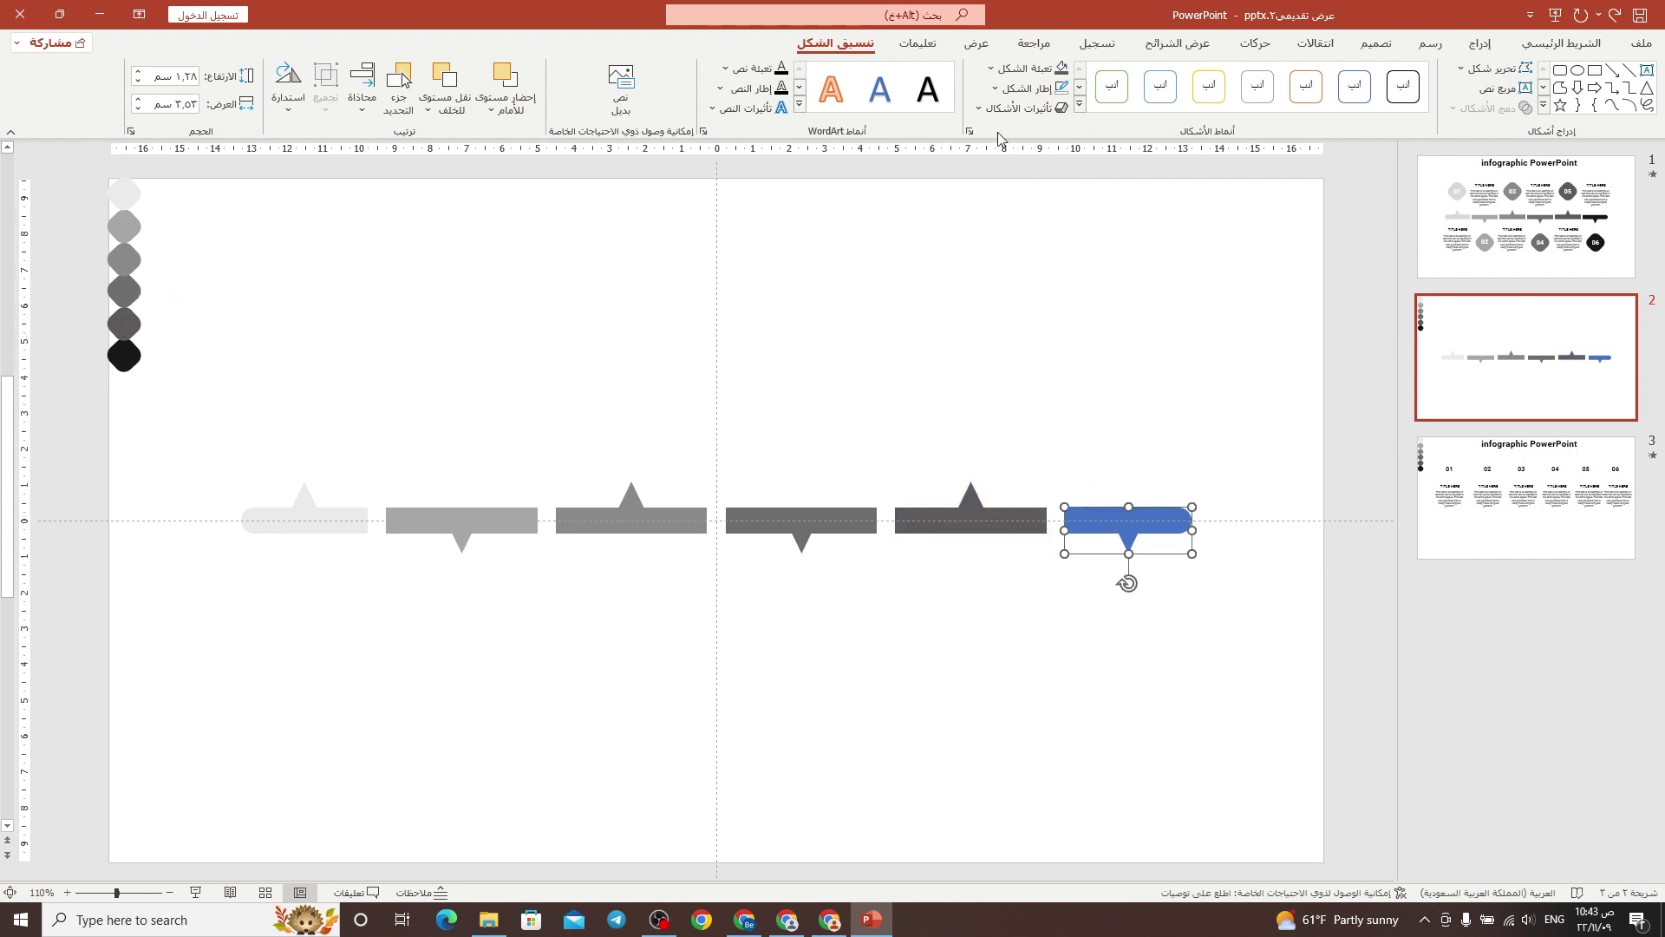
{"action": "left_click", "coordinate": [990, 69]}
{"action": "left_click", "coordinate": [1041, 357]}
{"action": "left_click", "coordinate": [123, 352]}
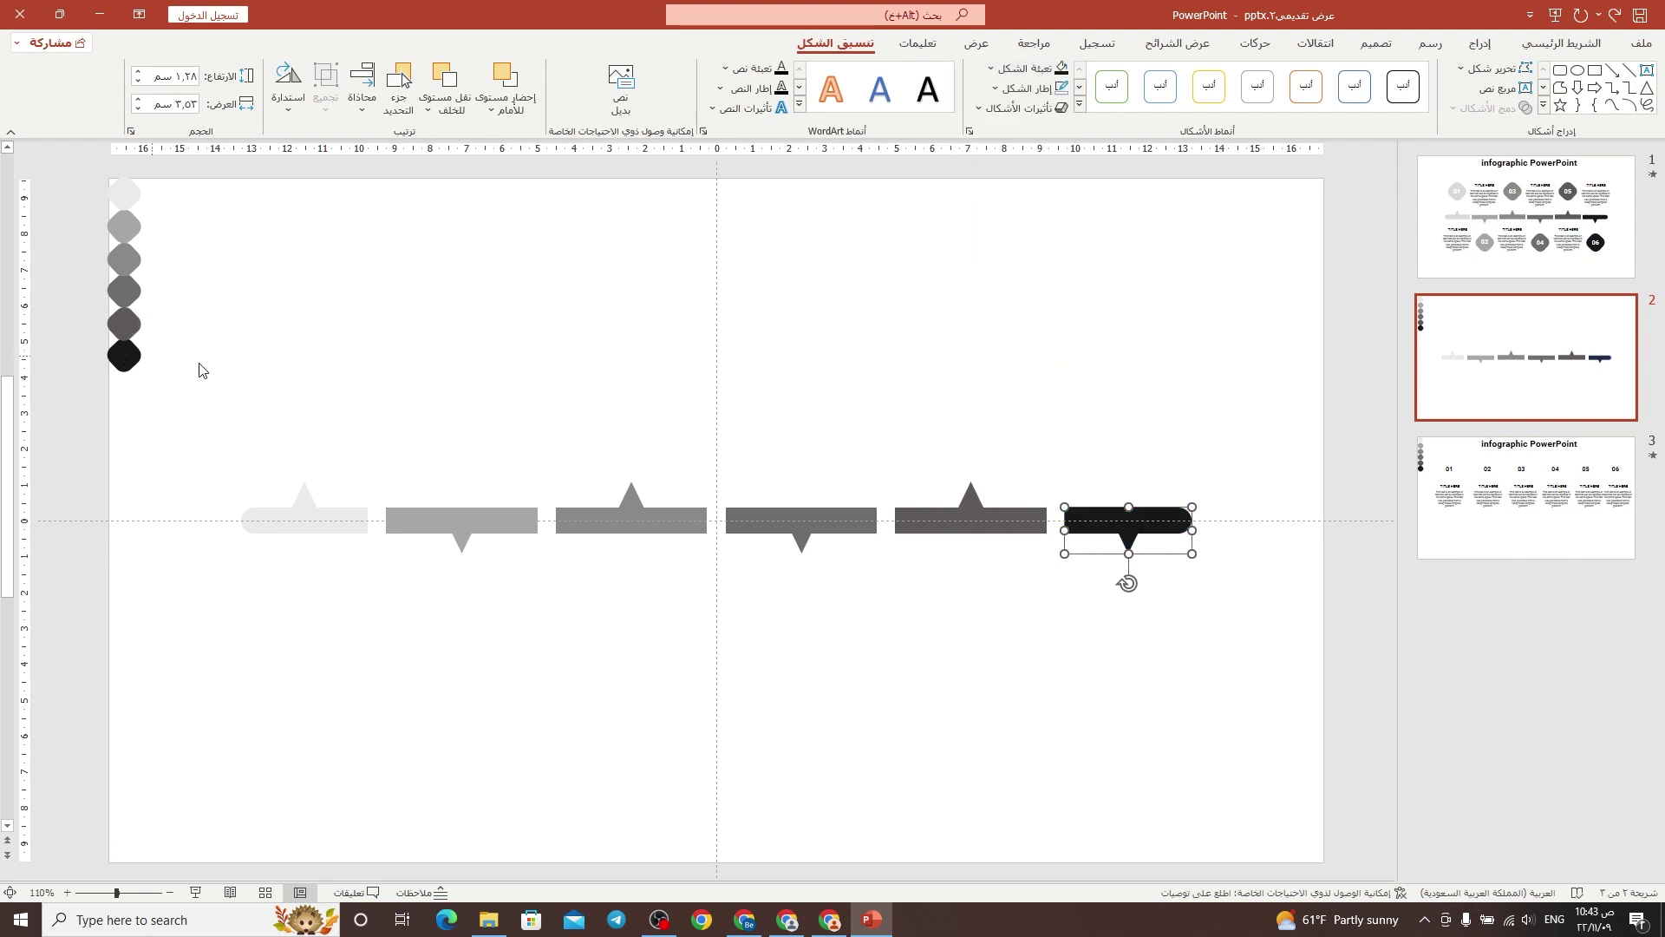
{"action": "left_click", "coordinate": [427, 372]}
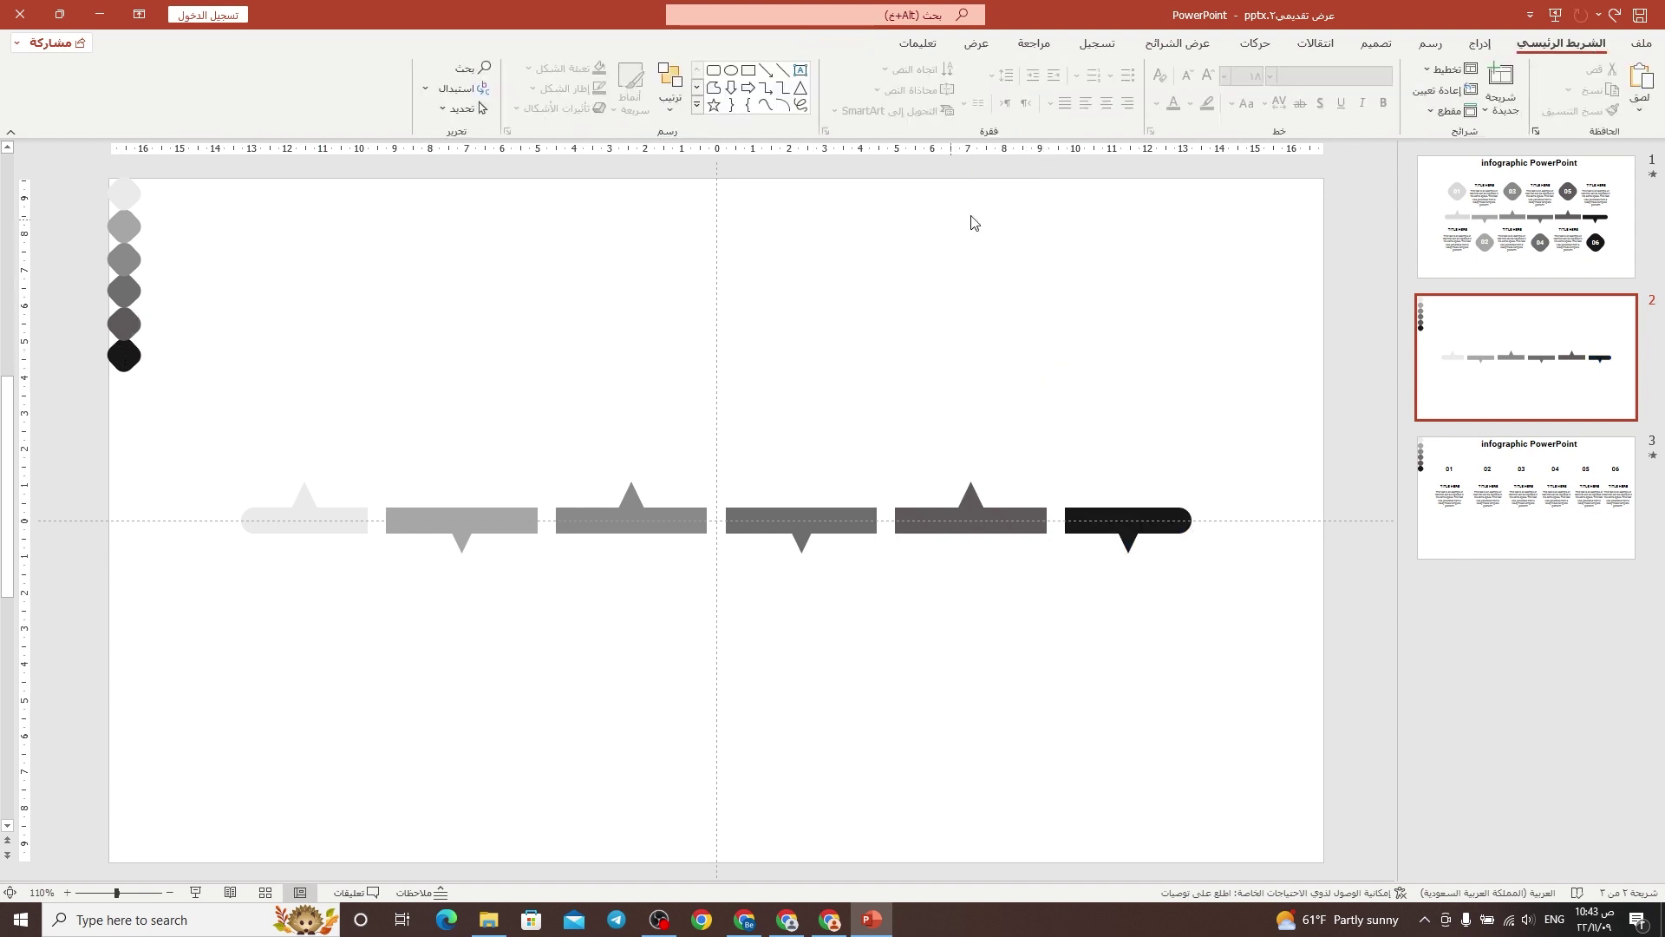
Insert a rounded square, round its corners, turn it into a diamond and place it under the black bar.
{"action": "left_click", "coordinate": [1480, 44]}
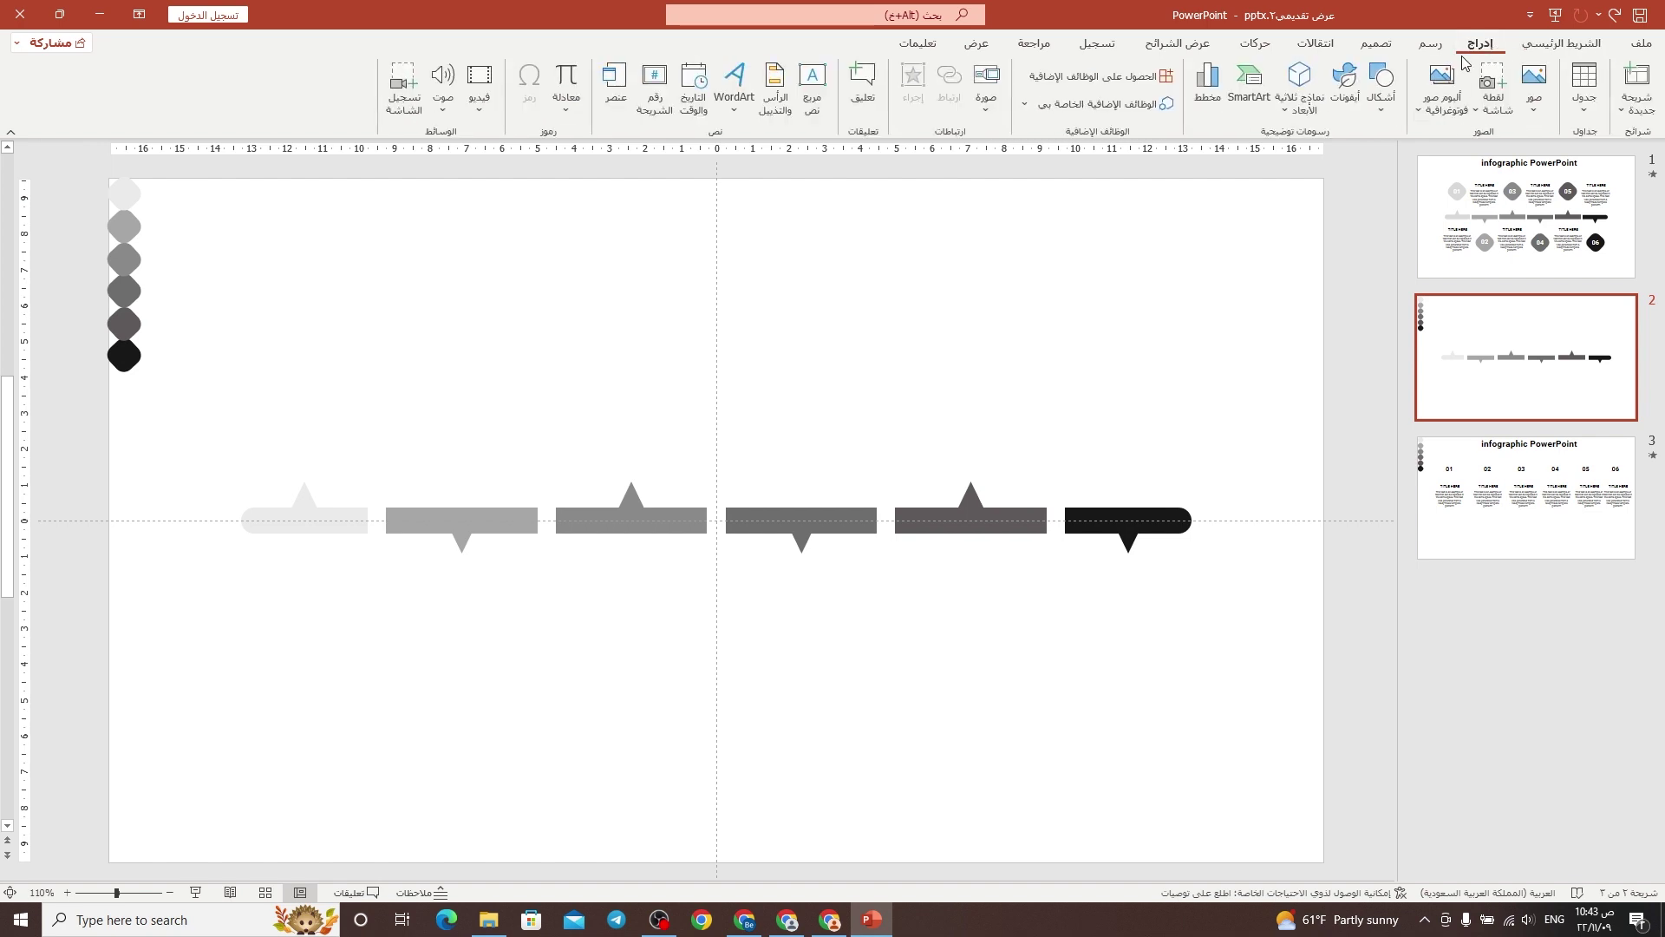
{"action": "left_click", "coordinate": [1383, 91]}
{"action": "left_click", "coordinate": [1304, 156]}
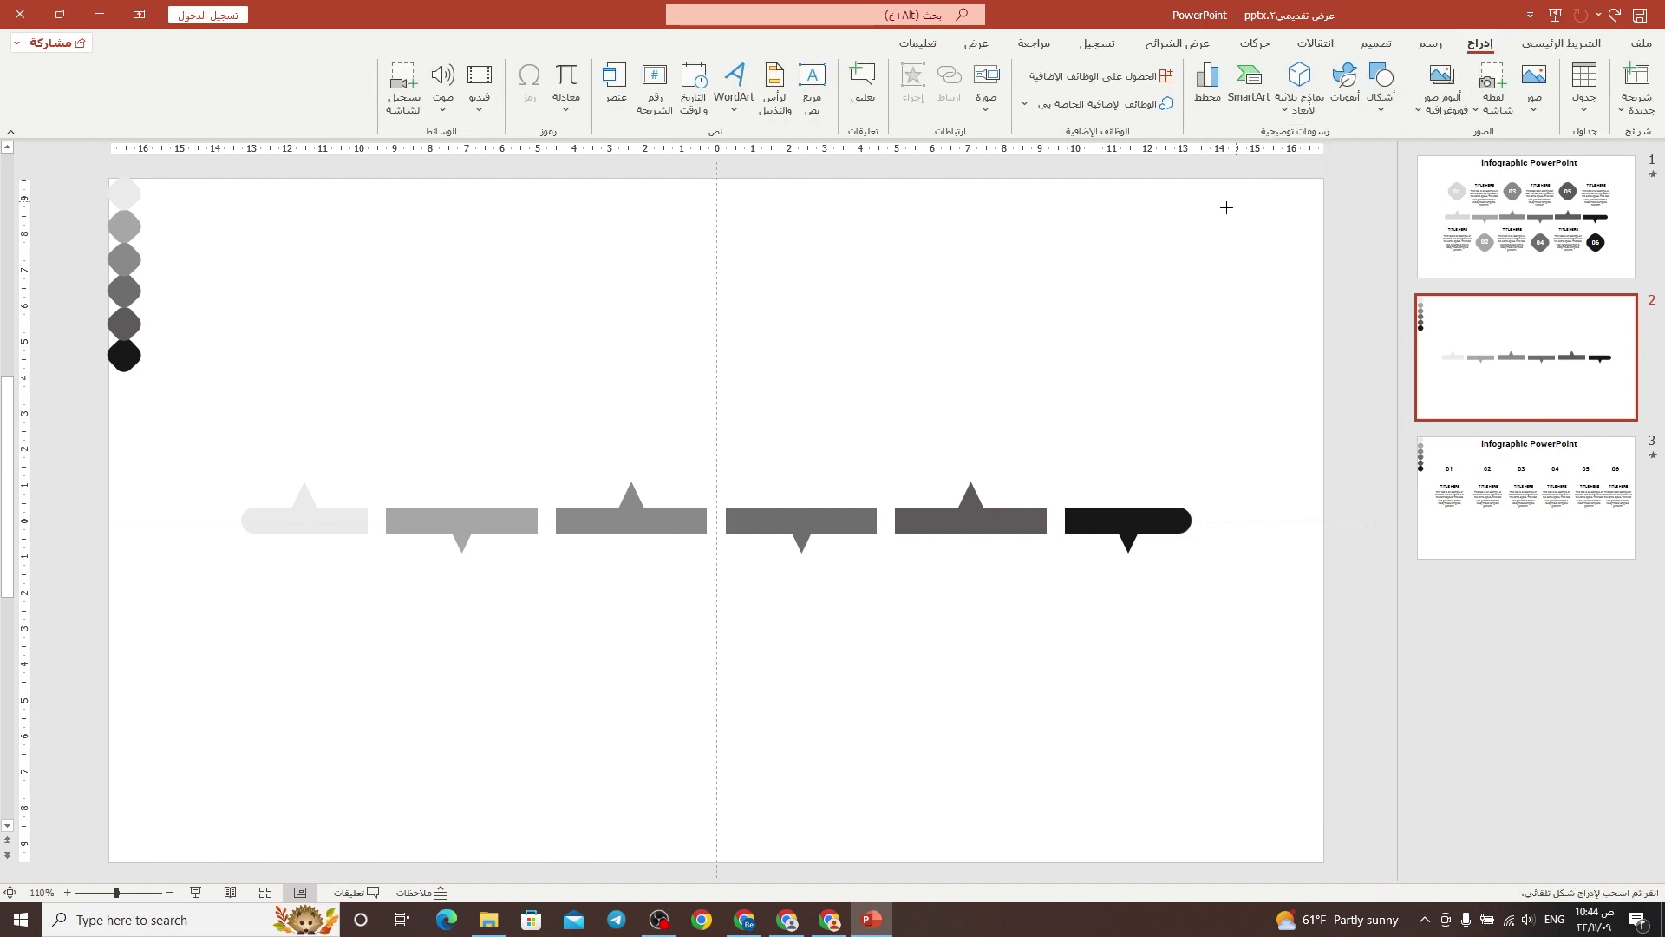
{"action": "left_click", "coordinate": [1090, 327]}
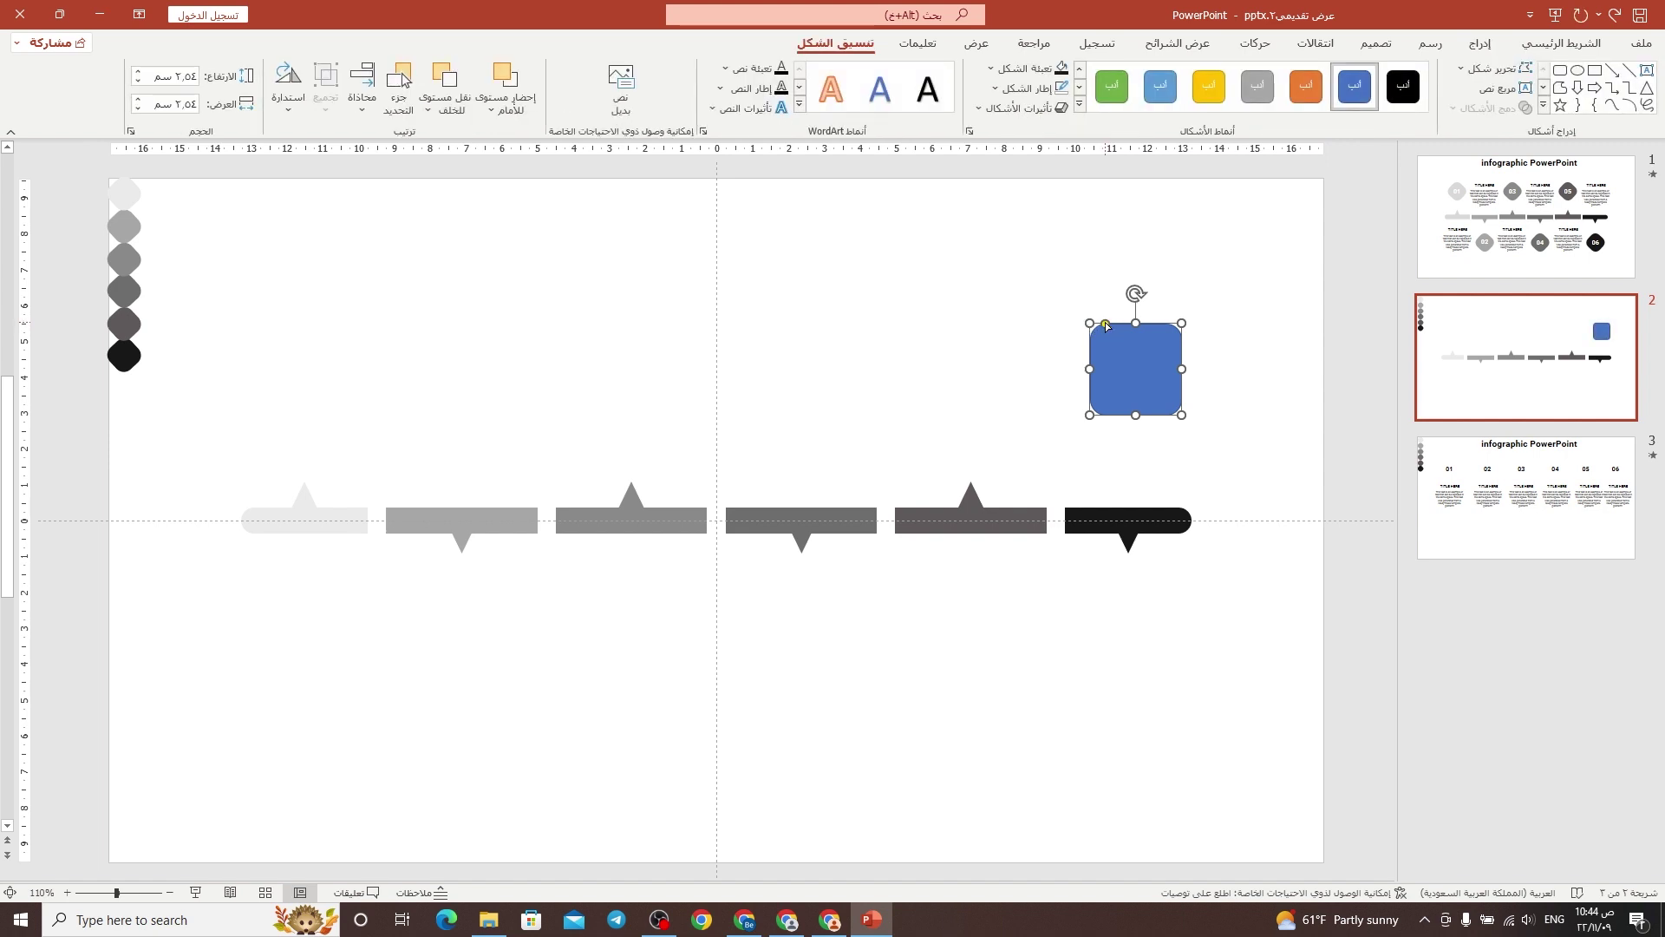
{"action": "mouse_move", "coordinate": [1106, 326]}
{"action": "left_mouse_down"}
{"action": "mouse_move", "coordinate": [1124, 329]}
{"action": "mouse_move", "coordinate": [1073, 327]}
{"action": "mouse_move", "coordinate": [1085, 318]}
{"action": "left_mouse_up"}
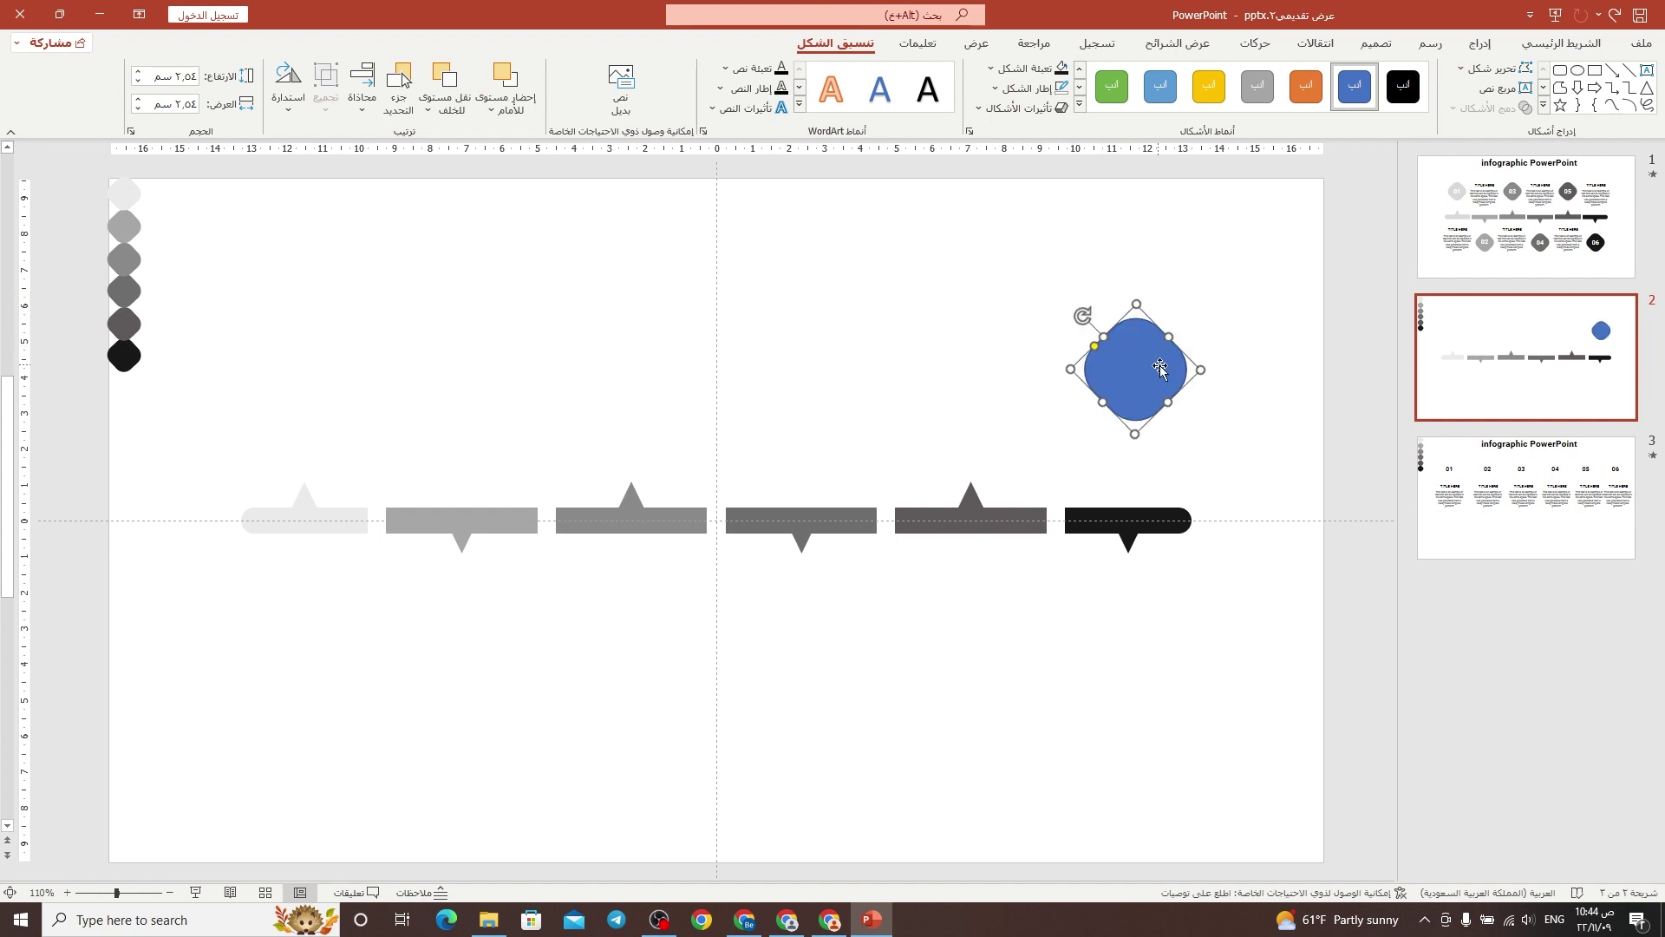
{"action": "mouse_move", "coordinate": [1163, 364]}
{"action": "left_mouse_down"}
{"action": "mouse_move", "coordinate": [1143, 359]}
{"action": "mouse_move", "coordinate": [1138, 379]}
{"action": "mouse_move", "coordinate": [1127, 575]}
{"action": "mouse_move", "coordinate": [1127, 642]}
{"action": "mouse_move", "coordinate": [1149, 669]}
{"action": "left_mouse_up"}
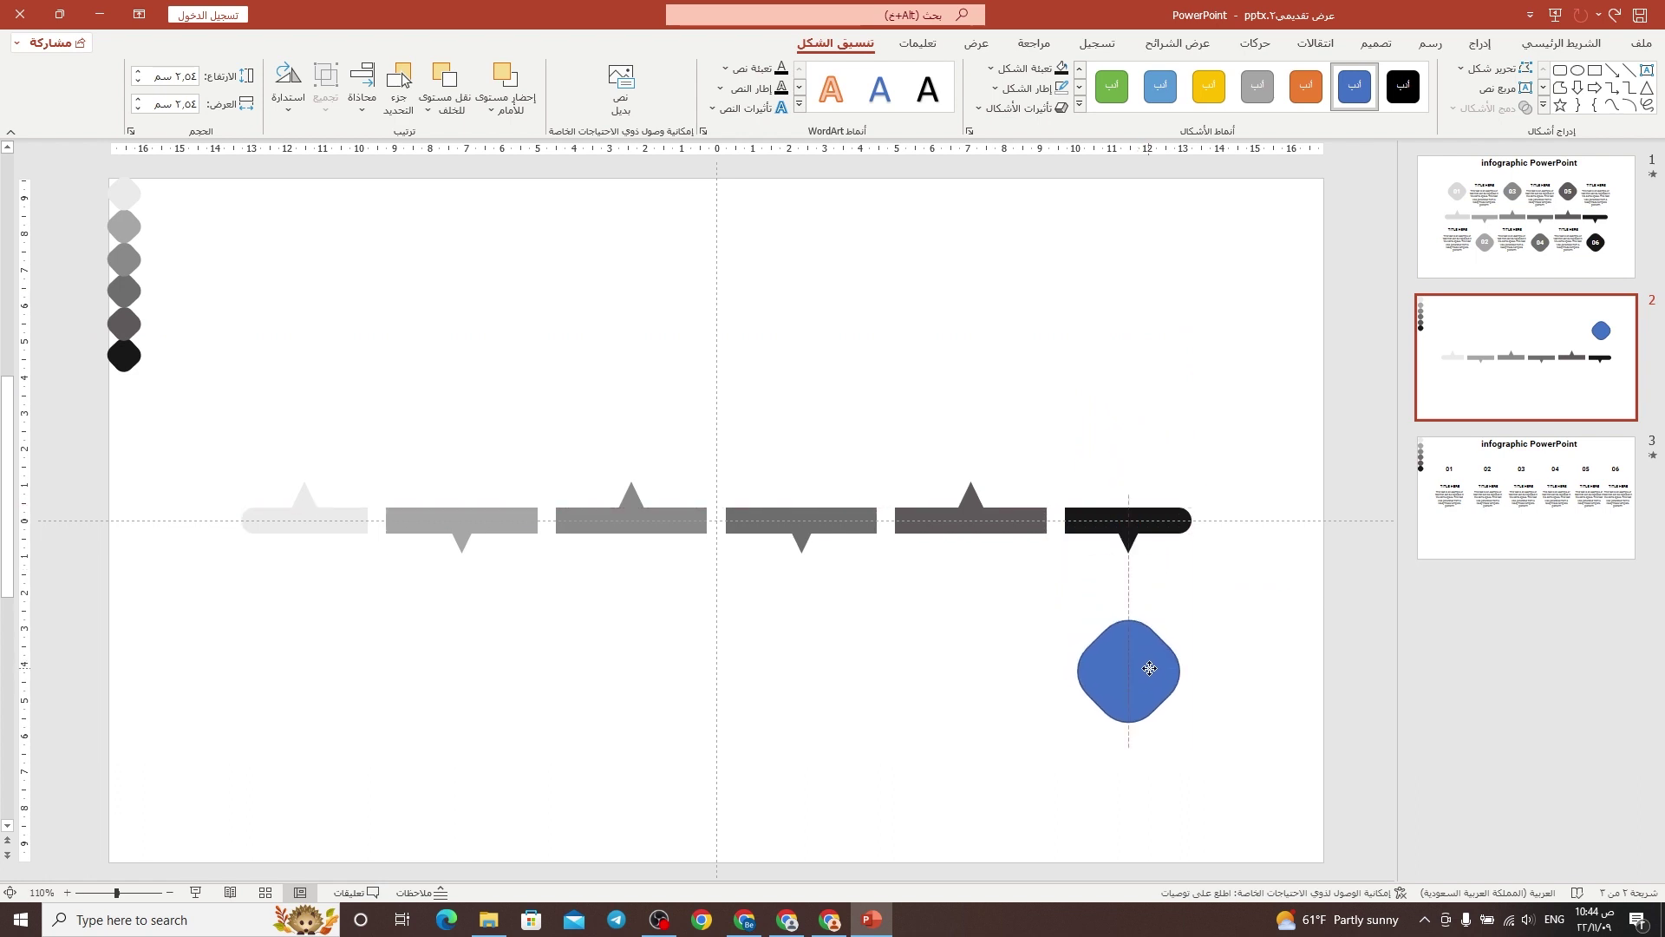
{"action": "left_click_drag", "start_coordinate": [1149, 669], "coordinate": [1150, 667]}
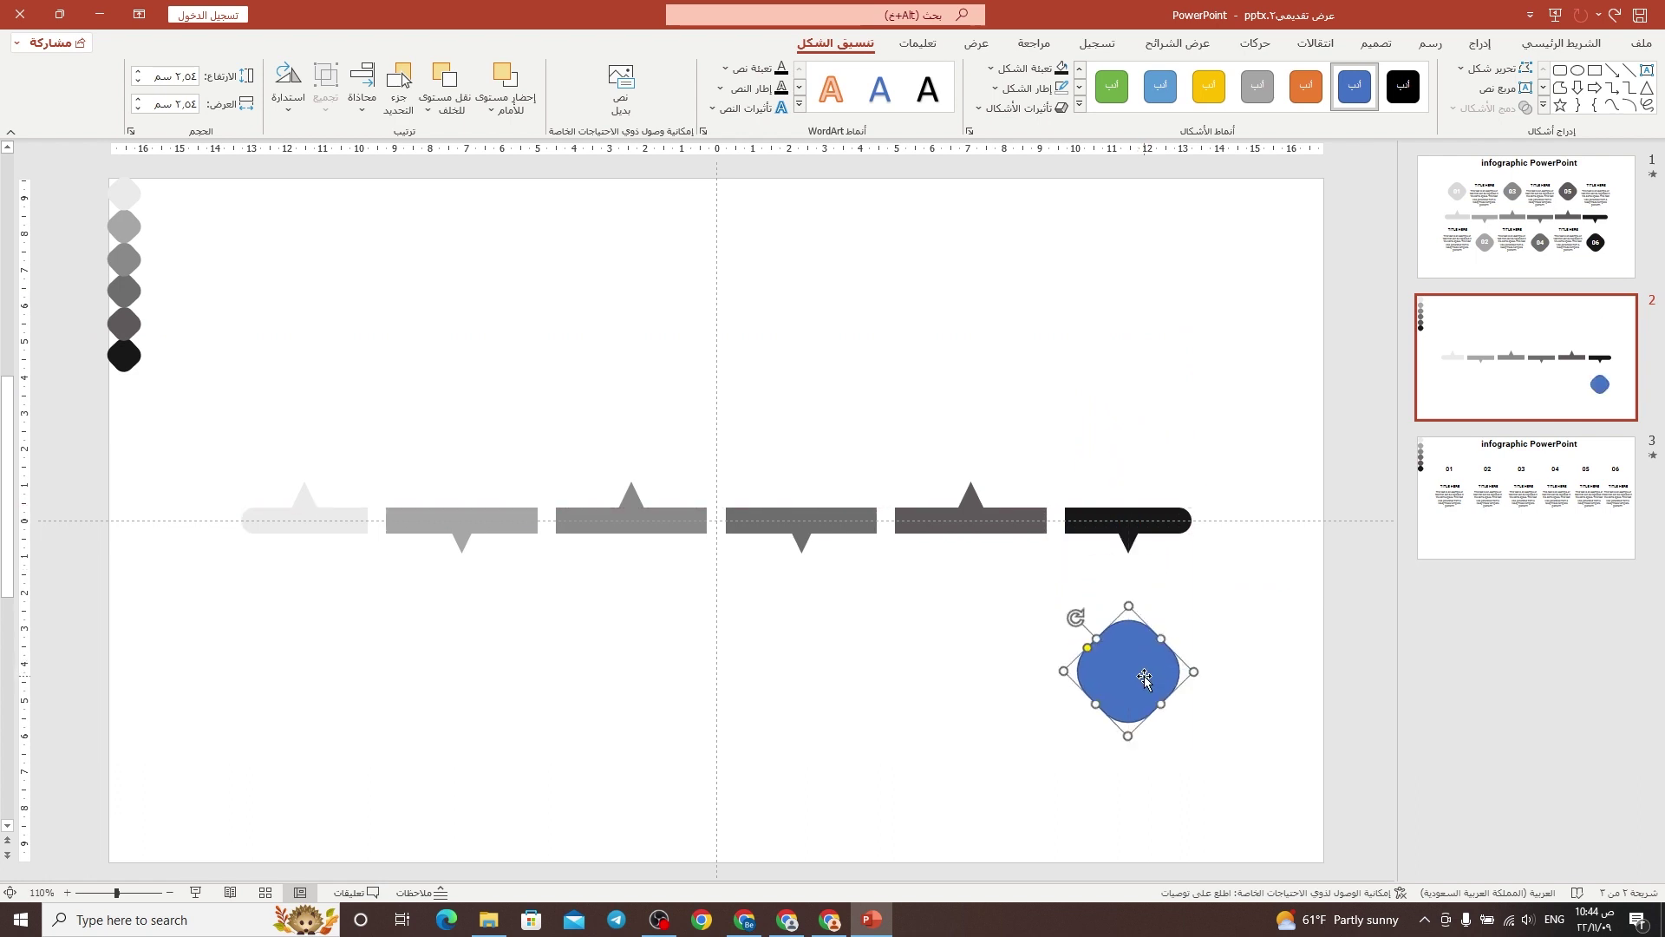
Remove the diamond's outline and fill it black from the end bar.
{"action": "left_click", "coordinate": [1025, 87]}
{"action": "left_click", "coordinate": [1041, 325]}
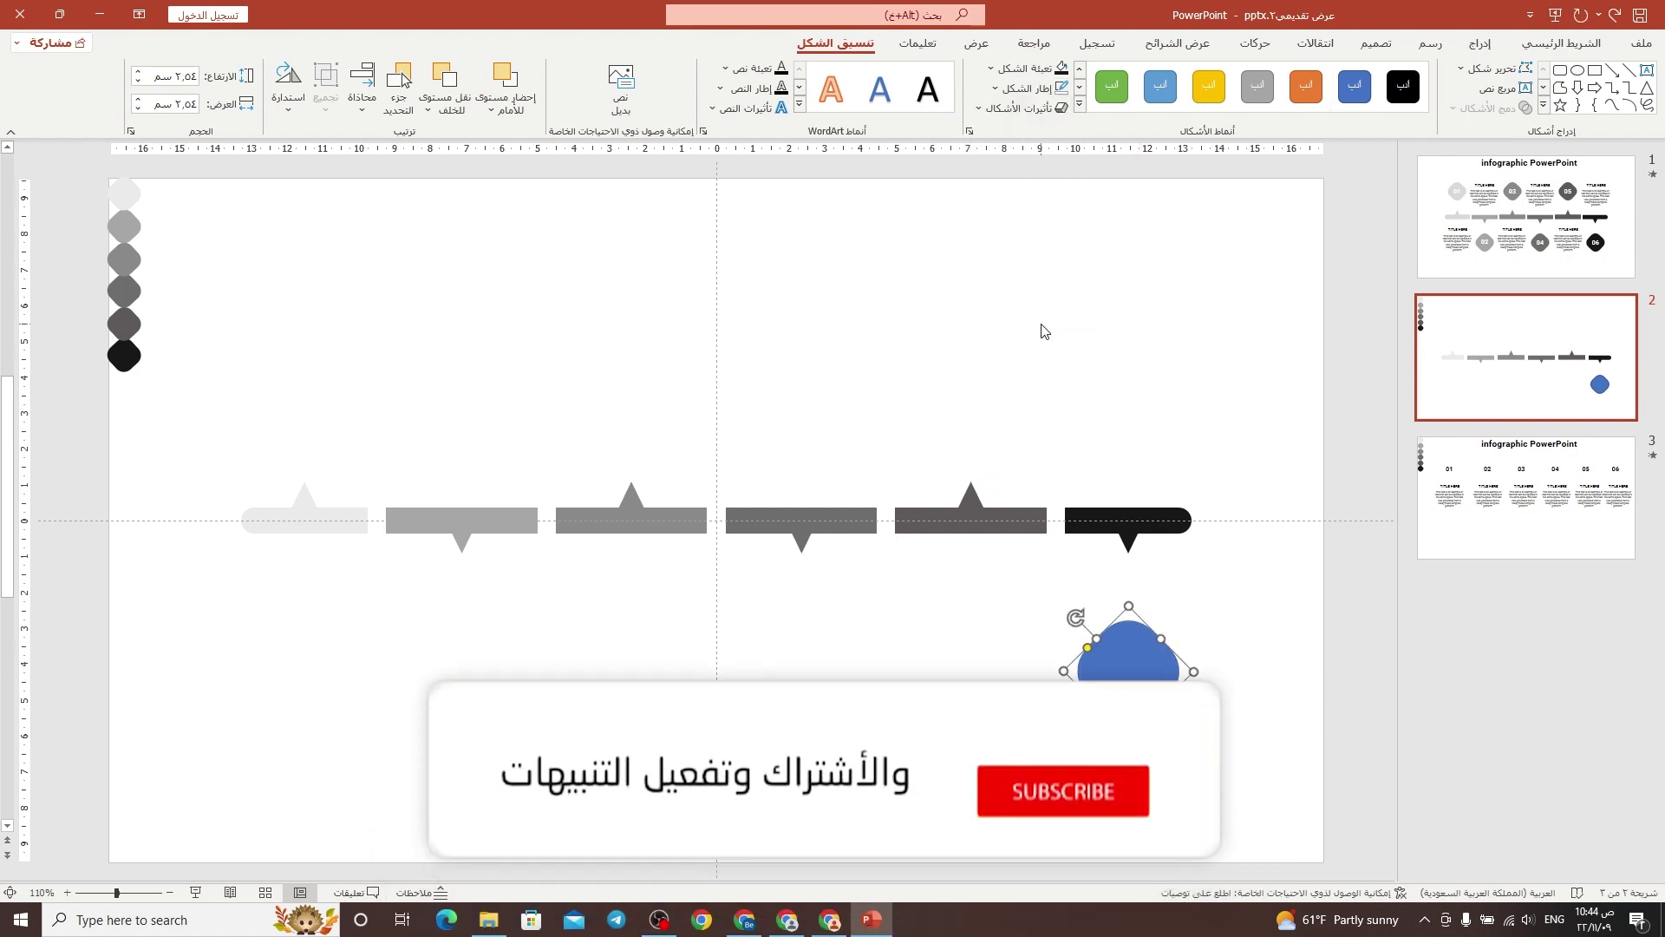
{"action": "left_click", "coordinate": [1013, 90]}
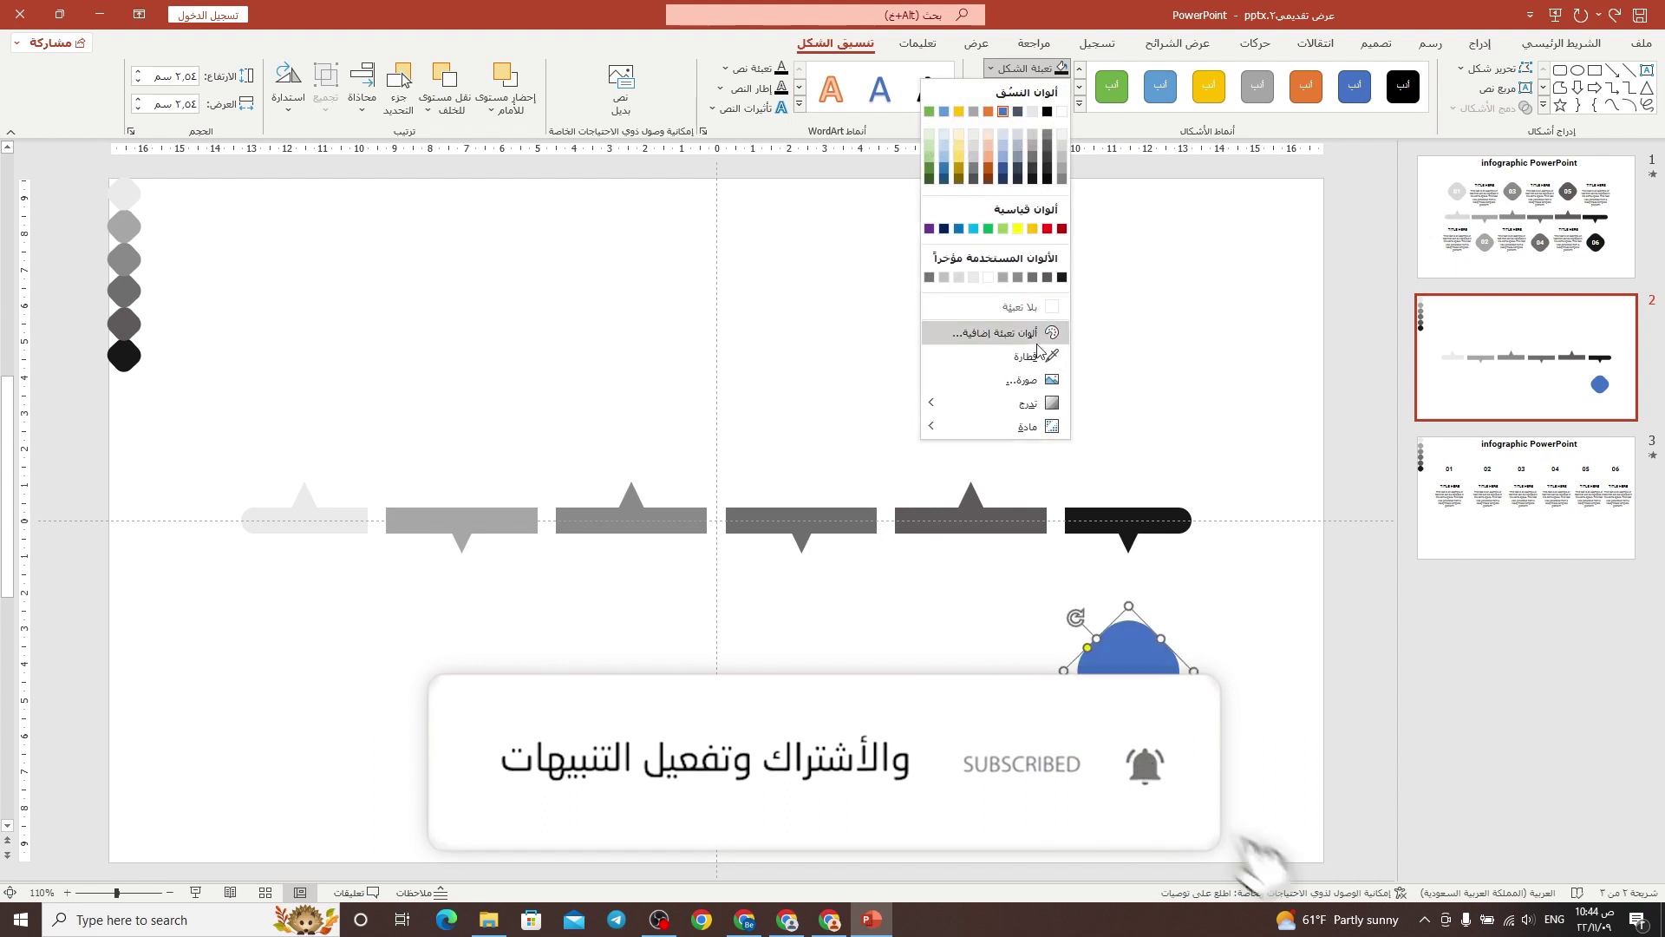
{"action": "left_click", "coordinate": [1036, 370]}
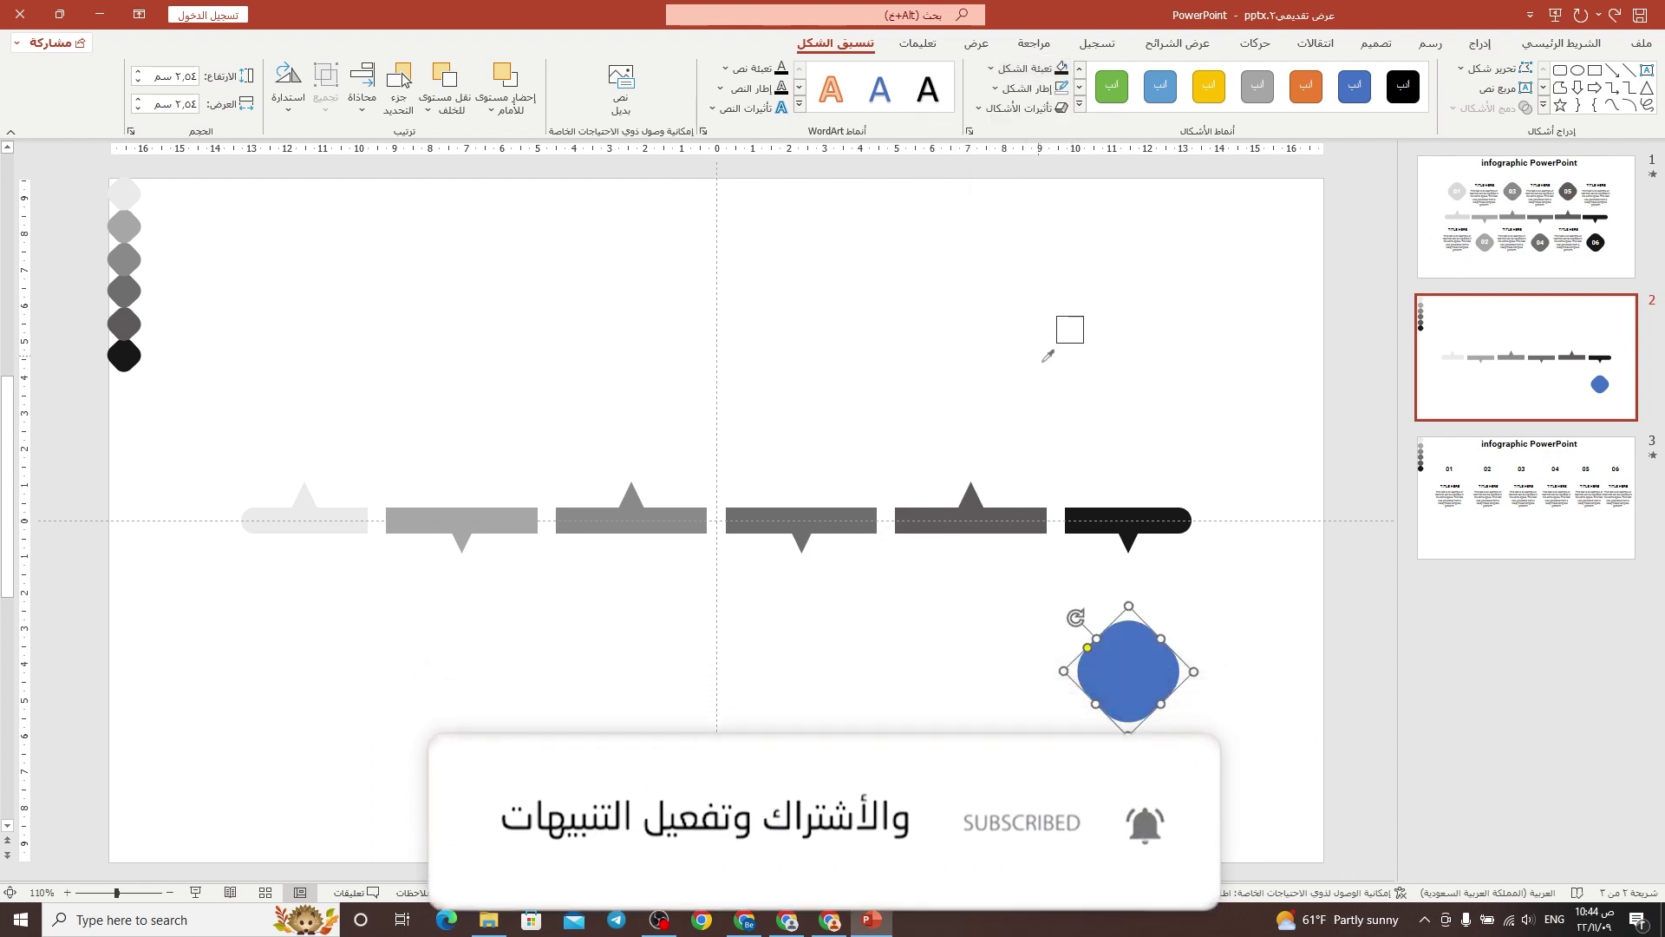
{"action": "left_click", "coordinate": [1152, 517]}
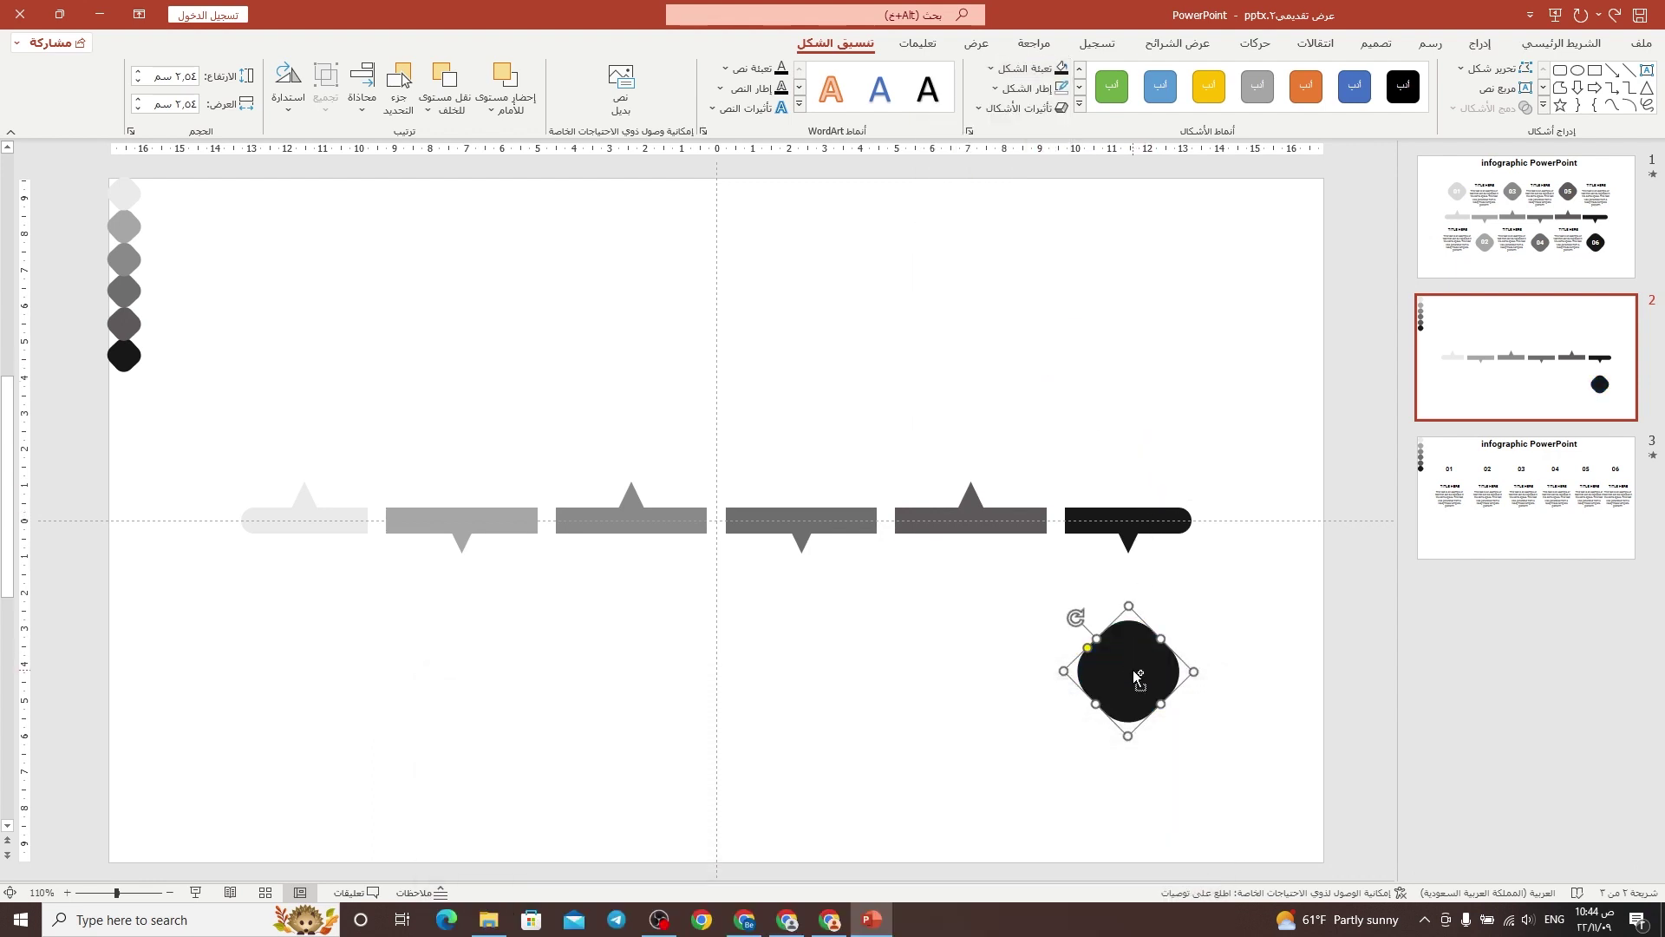
Copy the diamond below the fourth and second bars, filling them with those bars' greys.
{"action": "left_click_drag", "start_coordinate": [1137, 676], "coordinate": [824, 681]}
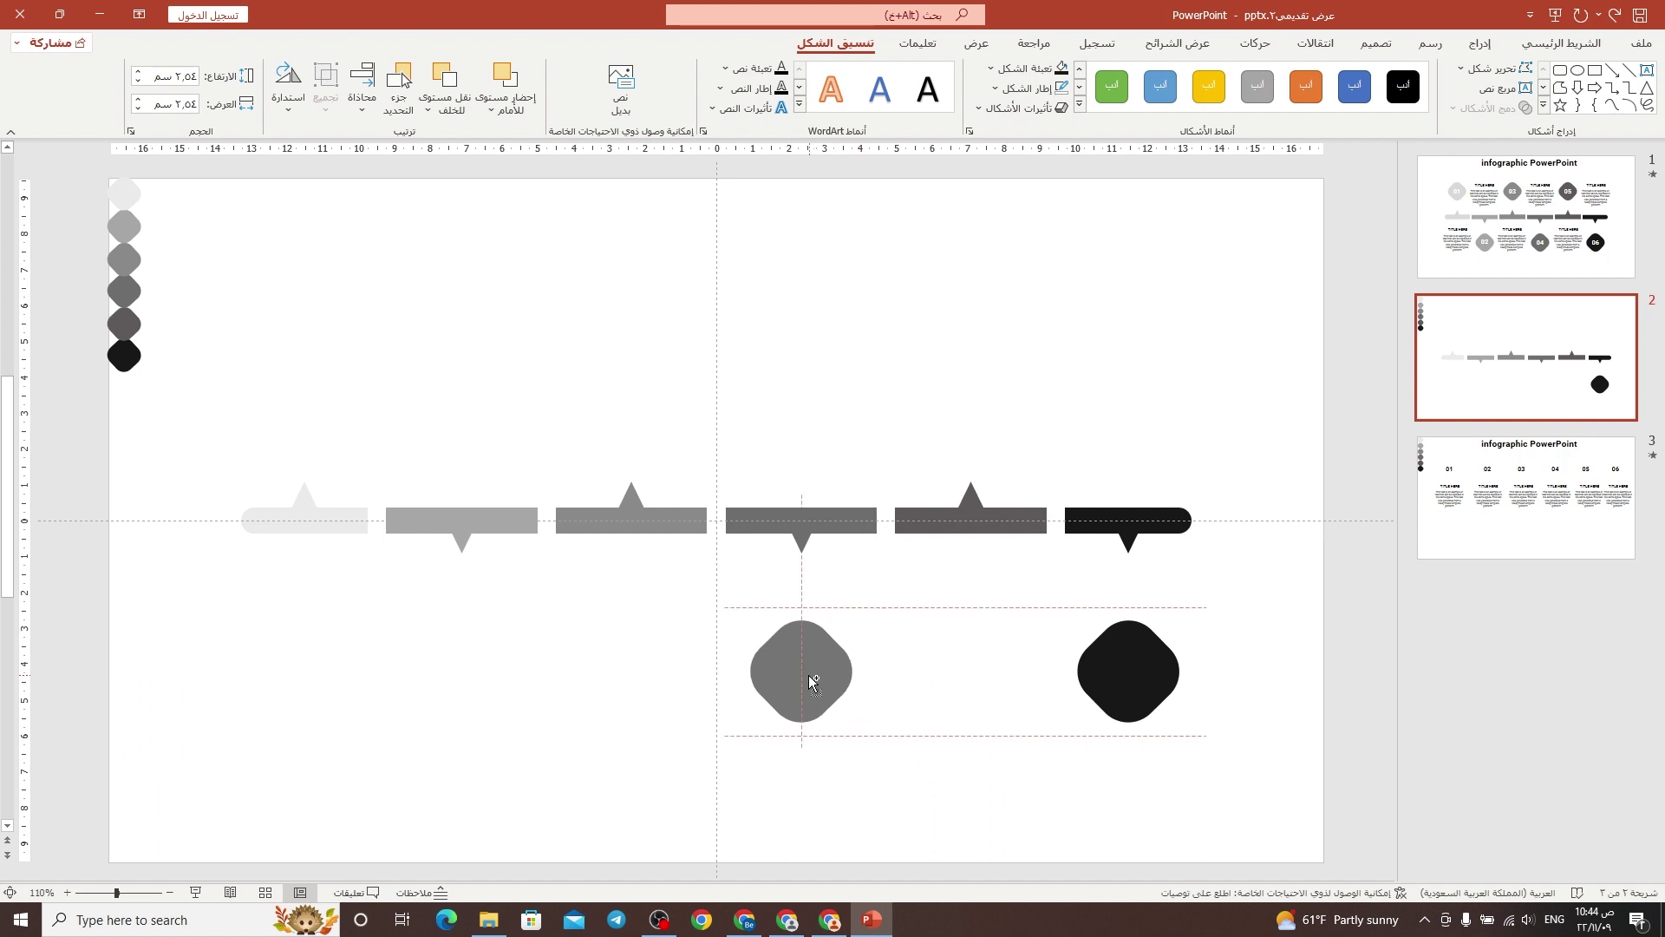
{"action": "mouse_move", "coordinate": [812, 682]}
{"action": "left_mouse_down"}
{"action": "mouse_move", "coordinate": [451, 687]}
{"action": "mouse_move", "coordinate": [469, 685]}
{"action": "left_mouse_up"}
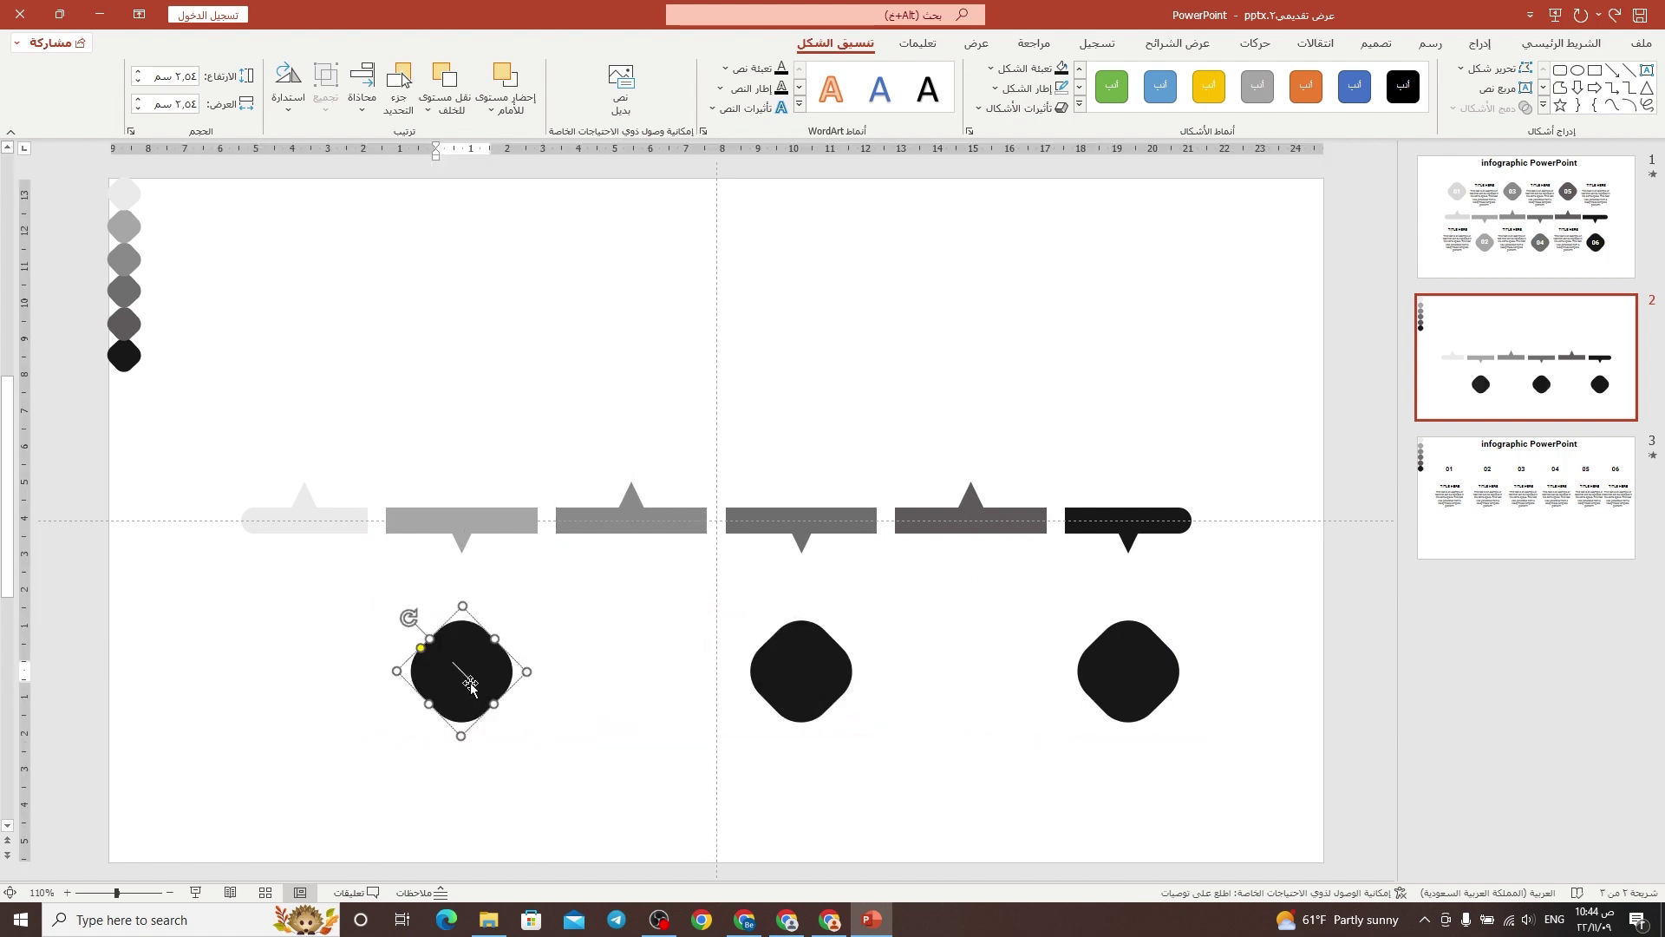
{"action": "left_click", "coordinate": [804, 704]}
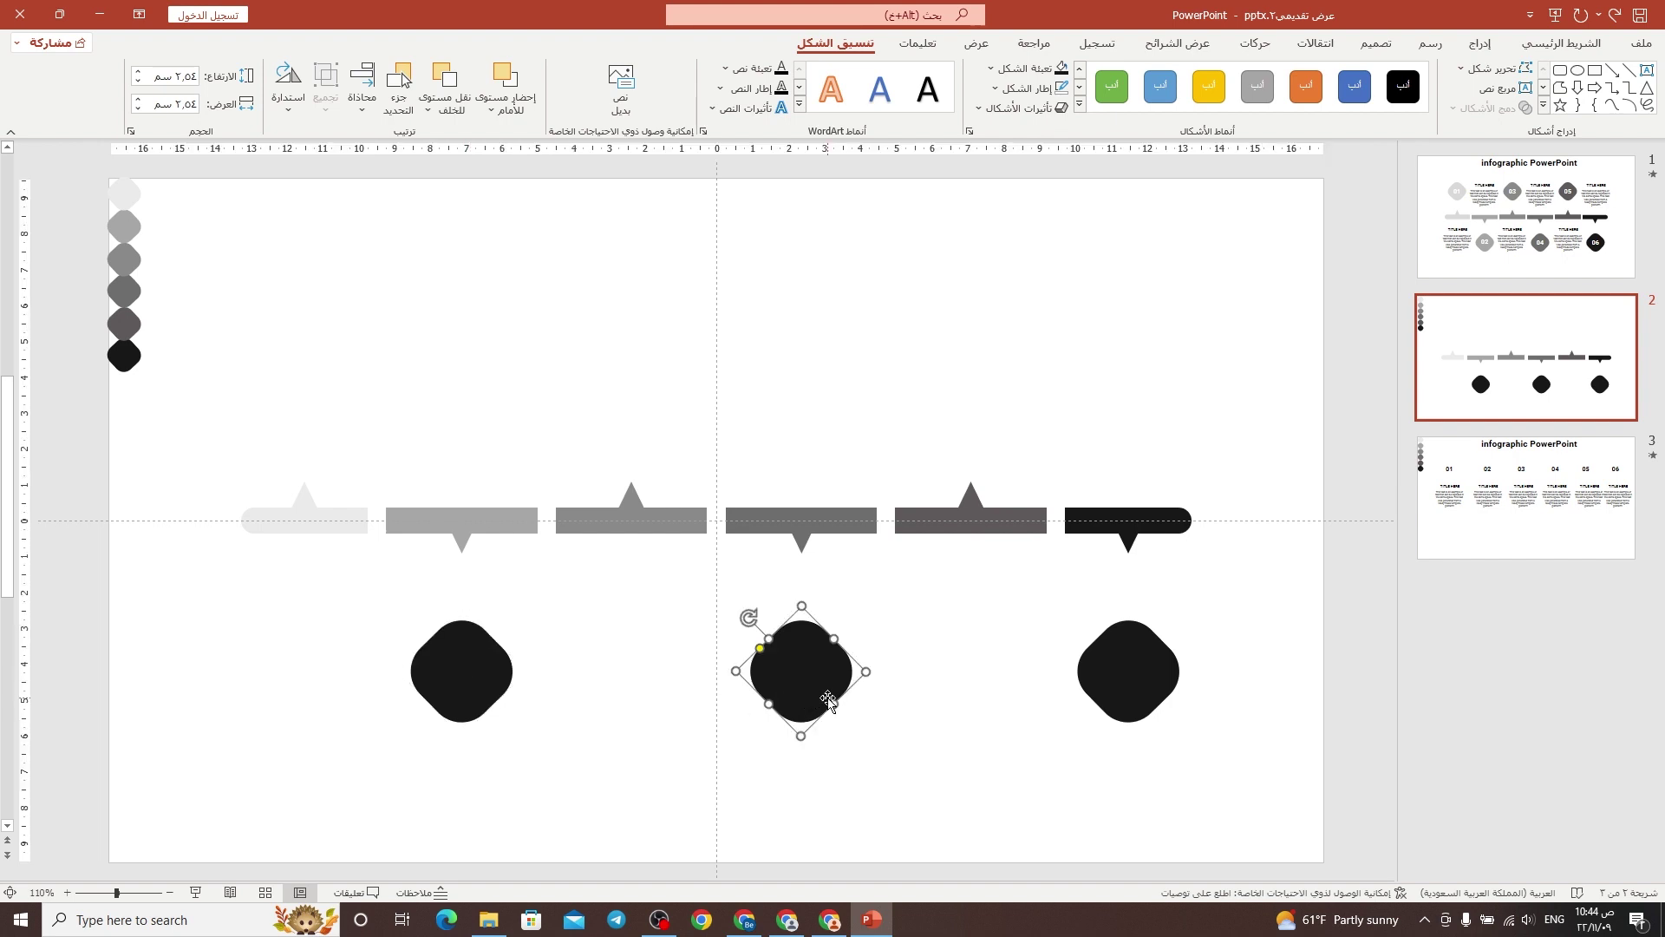
{"action": "left_click", "coordinate": [1023, 68]}
{"action": "left_click", "coordinate": [1052, 357]}
{"action": "left_click", "coordinate": [813, 512]}
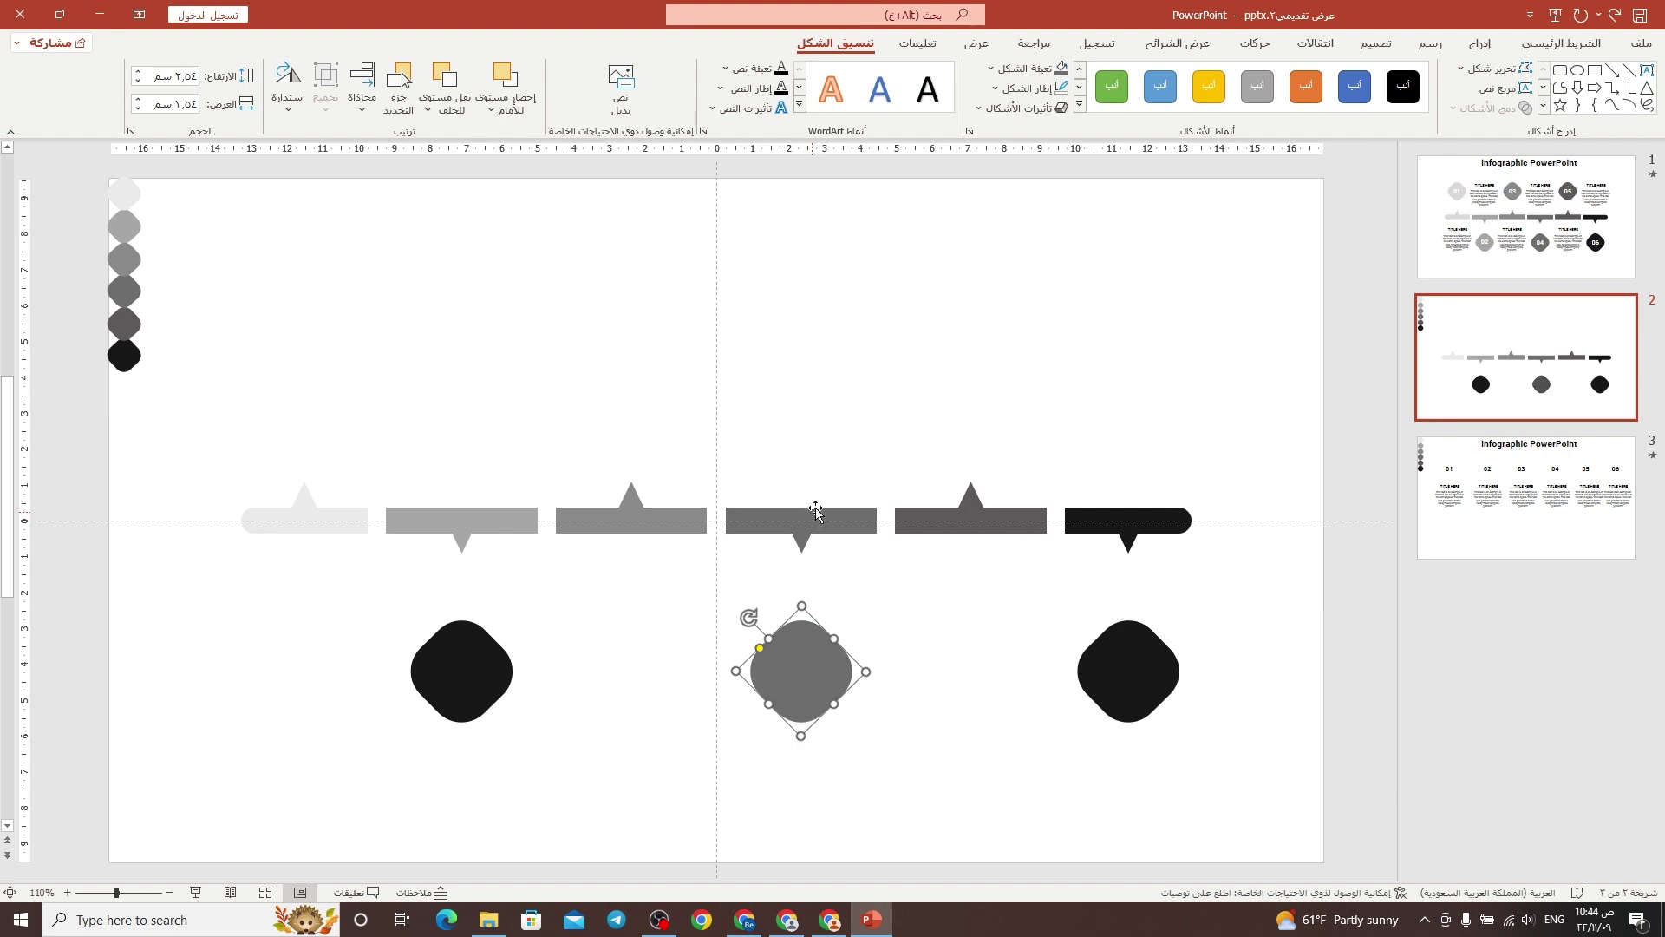
{"action": "left_click", "coordinate": [464, 684]}
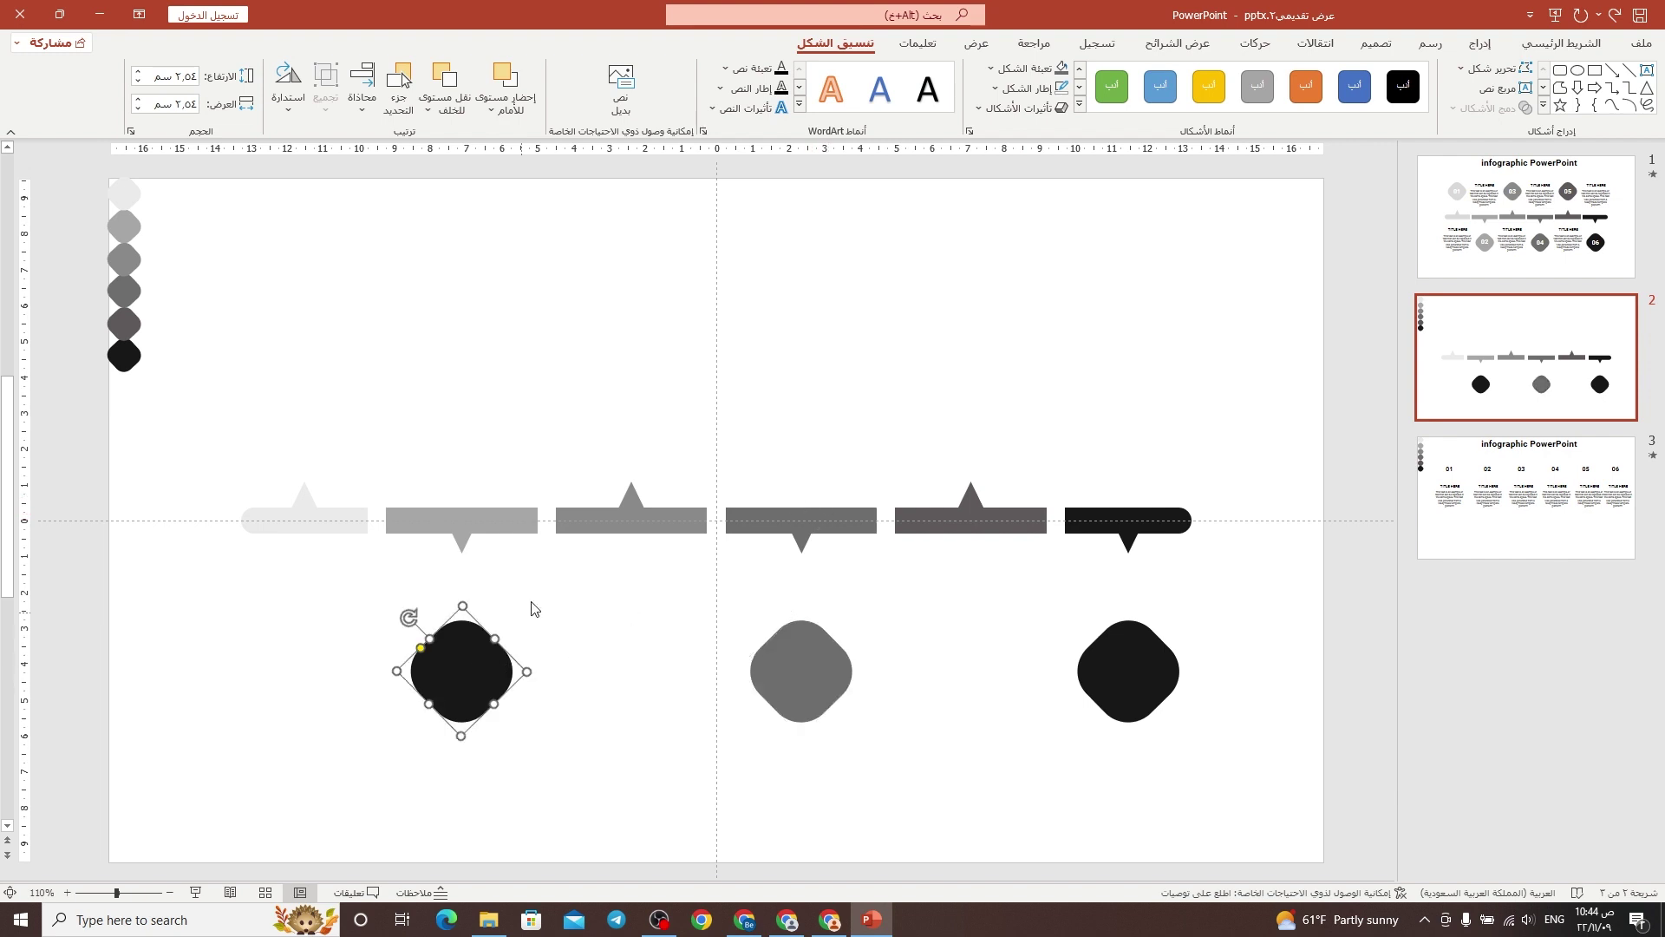
{"action": "left_click", "coordinate": [1023, 69]}
{"action": "left_click", "coordinate": [1047, 358]}
{"action": "left_click", "coordinate": [448, 524]}
{"action": "left_click", "coordinate": [611, 464]}
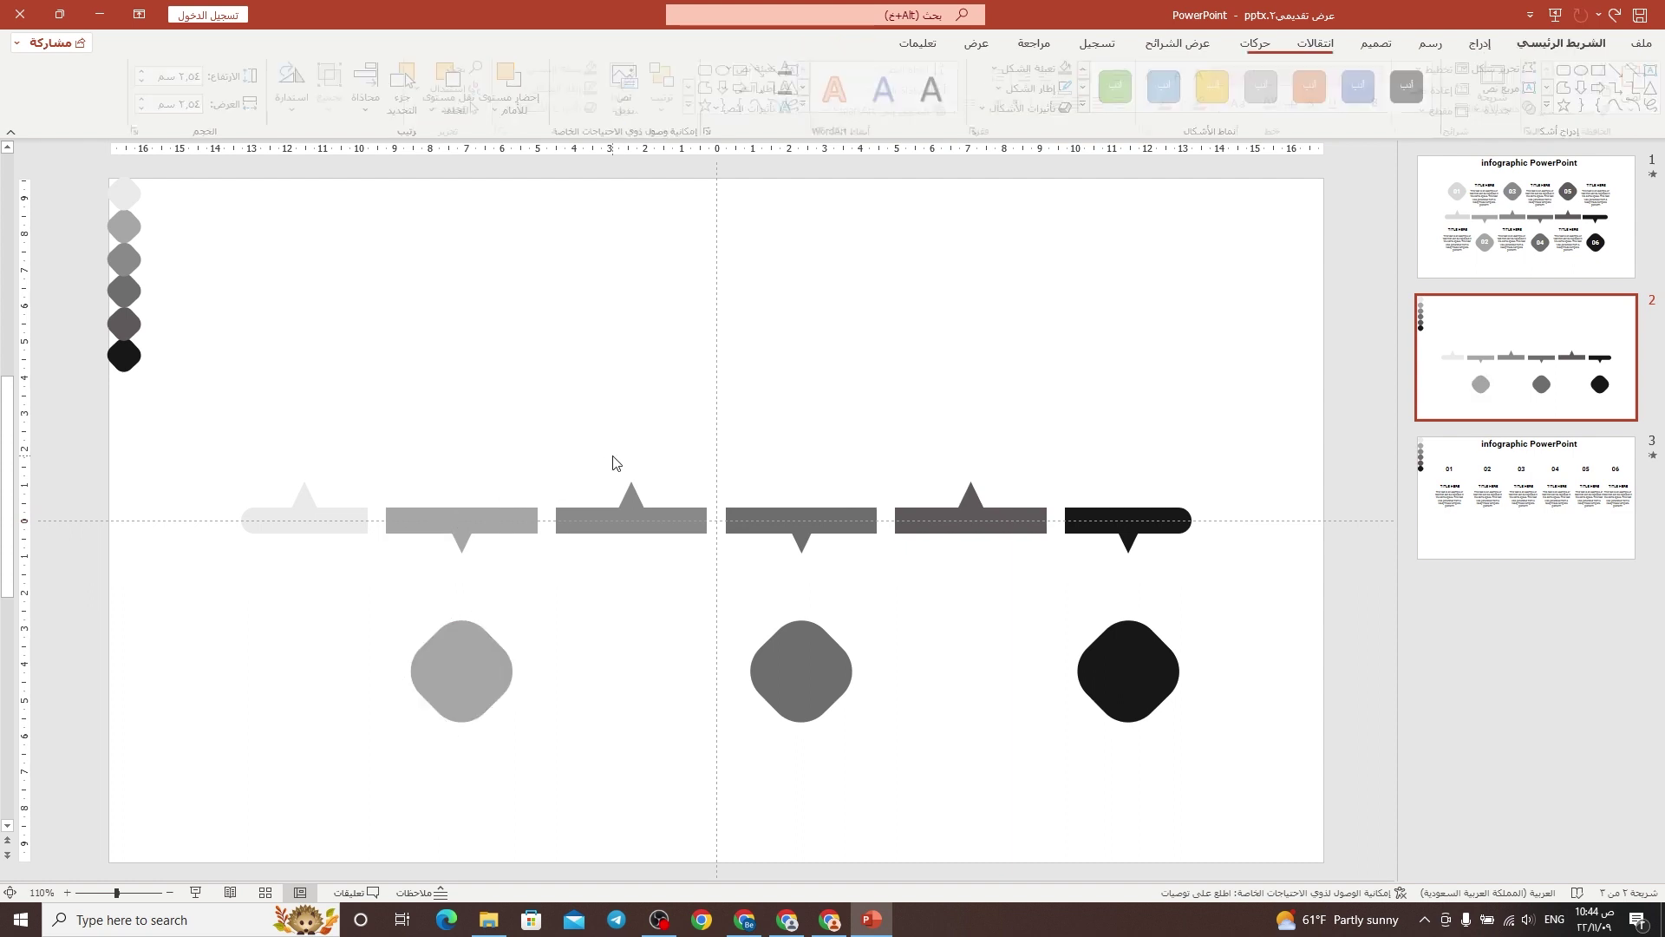
{"action": "left_click", "coordinate": [806, 681]}
Copy the three lower diamonds above the bar row and even out their spacing.
{"action": "left_click", "coordinate": [1083, 682], "text": "shift"}
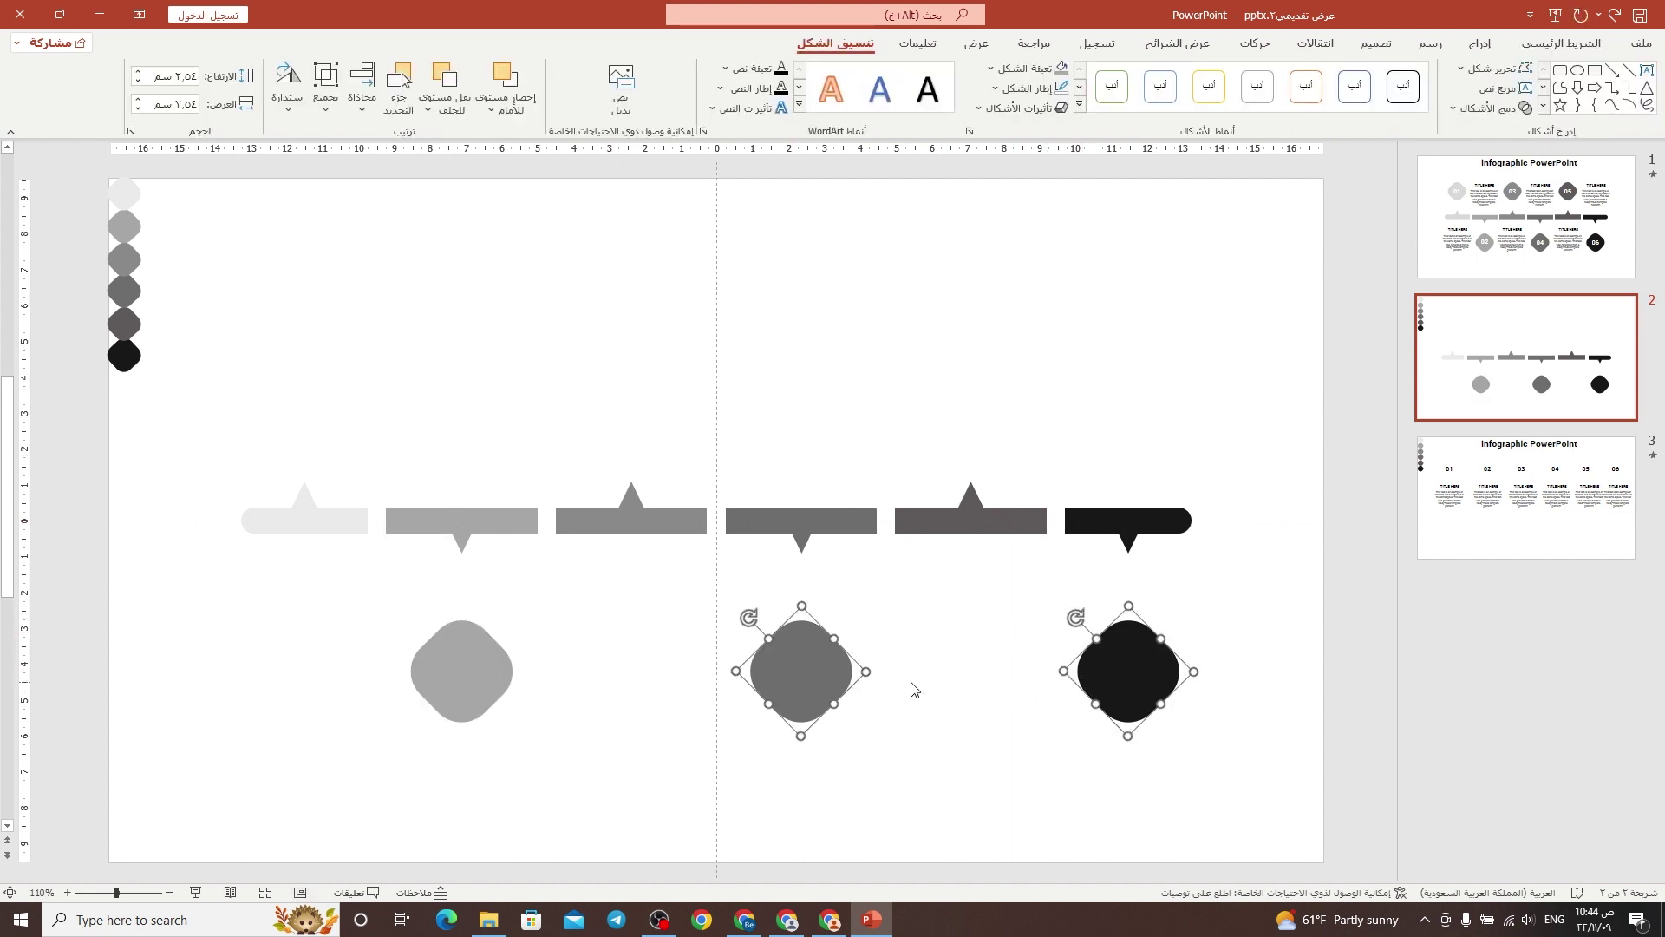
{"action": "left_click", "coordinate": [480, 692], "text": "shift"}
{"action": "left_click_drag", "start_coordinate": [468, 694], "coordinate": [470, 402]}
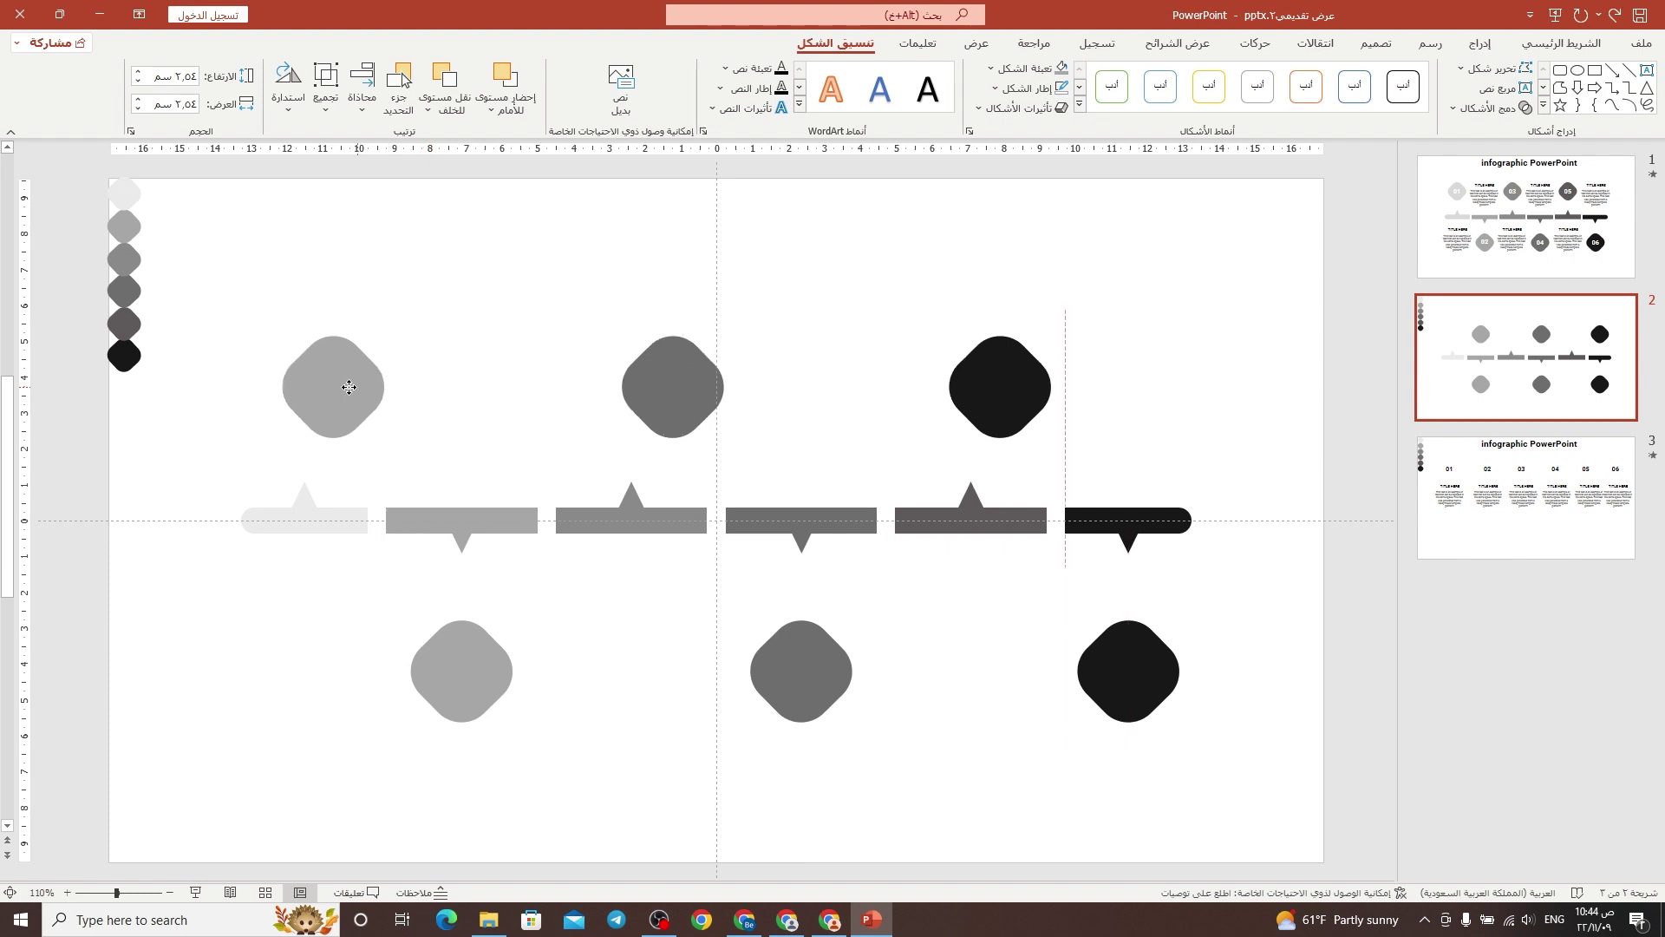
{"action": "left_click_drag", "start_coordinate": [427, 387], "coordinate": [320, 379]}
{"action": "left_click", "coordinate": [318, 383]}
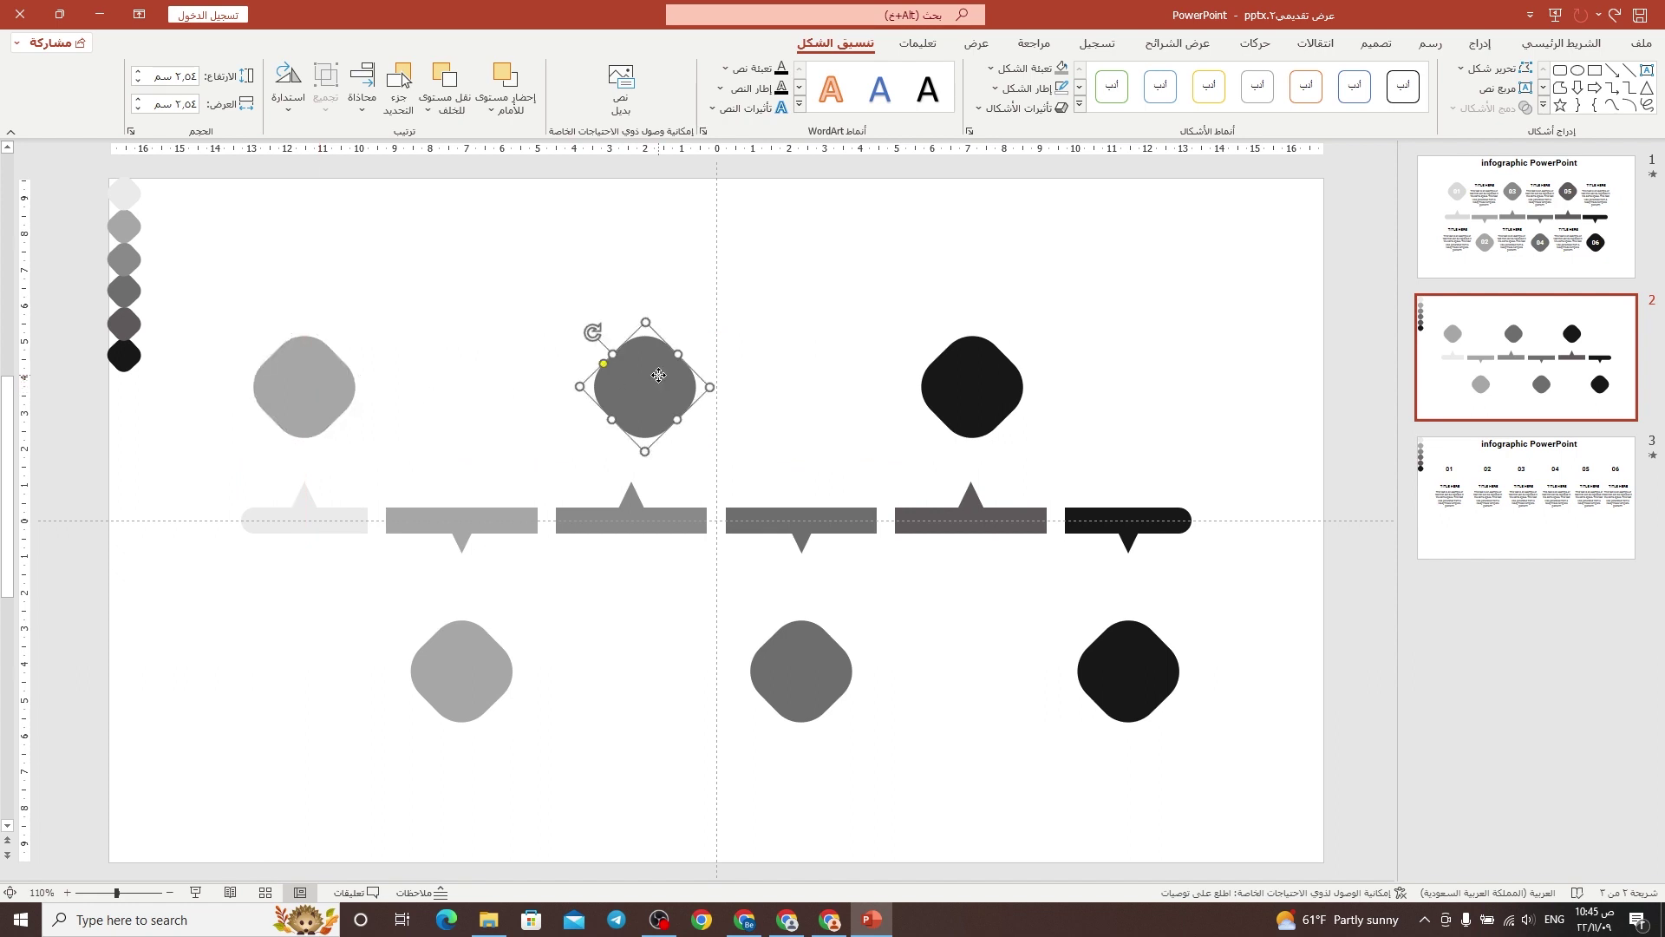
{"action": "left_click_drag", "start_coordinate": [649, 395], "coordinate": [636, 395]}
{"action": "left_click", "coordinate": [986, 373]}
{"action": "left_click_drag", "start_coordinate": [985, 373], "coordinate": [977, 373]}
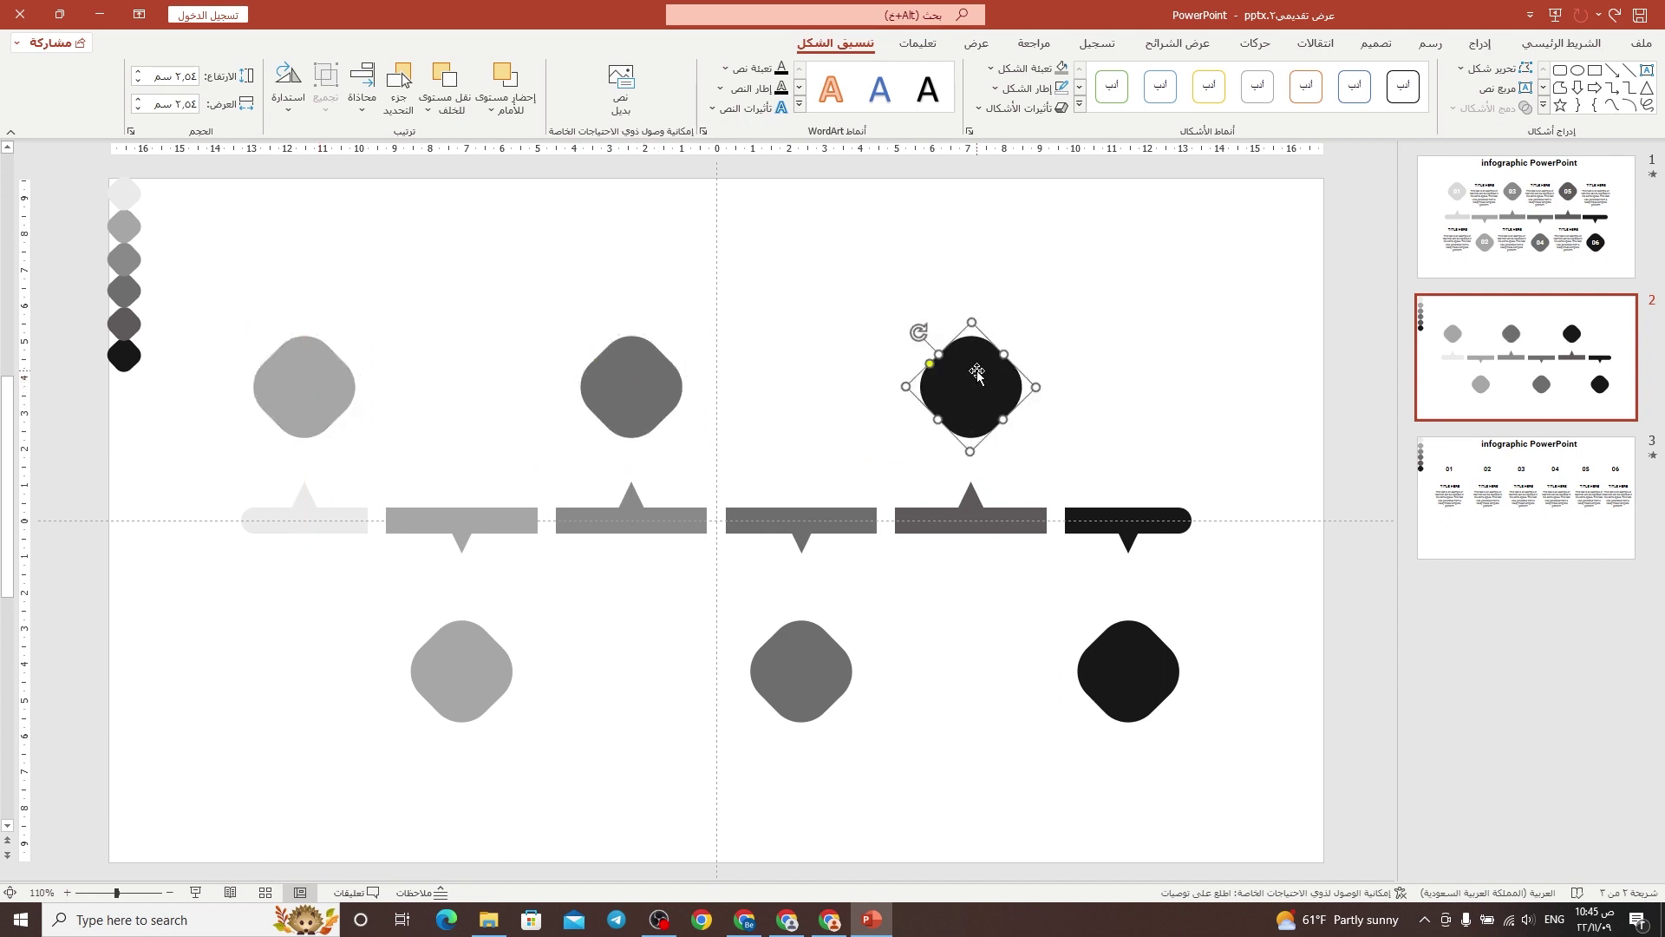
Fill the top right, middle and left diamonds with the greys of the bars below them.
{"action": "left_click", "coordinate": [991, 68]}
{"action": "left_click", "coordinate": [1032, 356]}
{"action": "left_click", "coordinate": [970, 518]}
{"action": "left_click", "coordinate": [641, 382]}
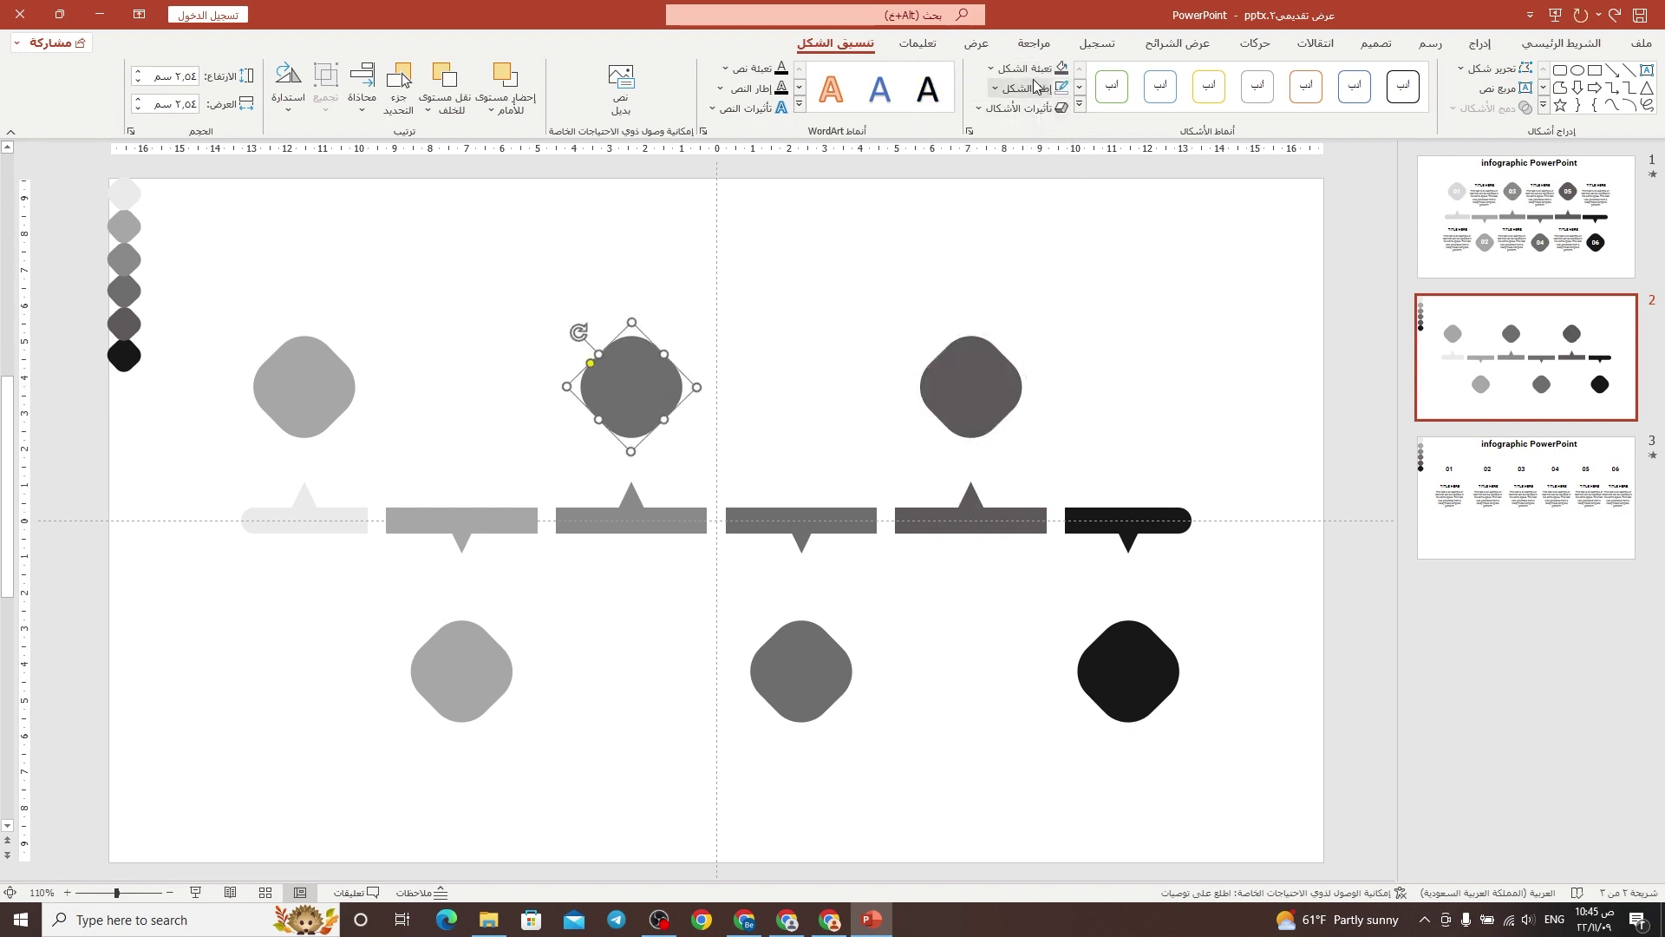
{"action": "left_click", "coordinate": [991, 68]}
{"action": "left_click", "coordinate": [1032, 356]}
{"action": "left_click", "coordinate": [632, 507]}
{"action": "left_click", "coordinate": [323, 362]}
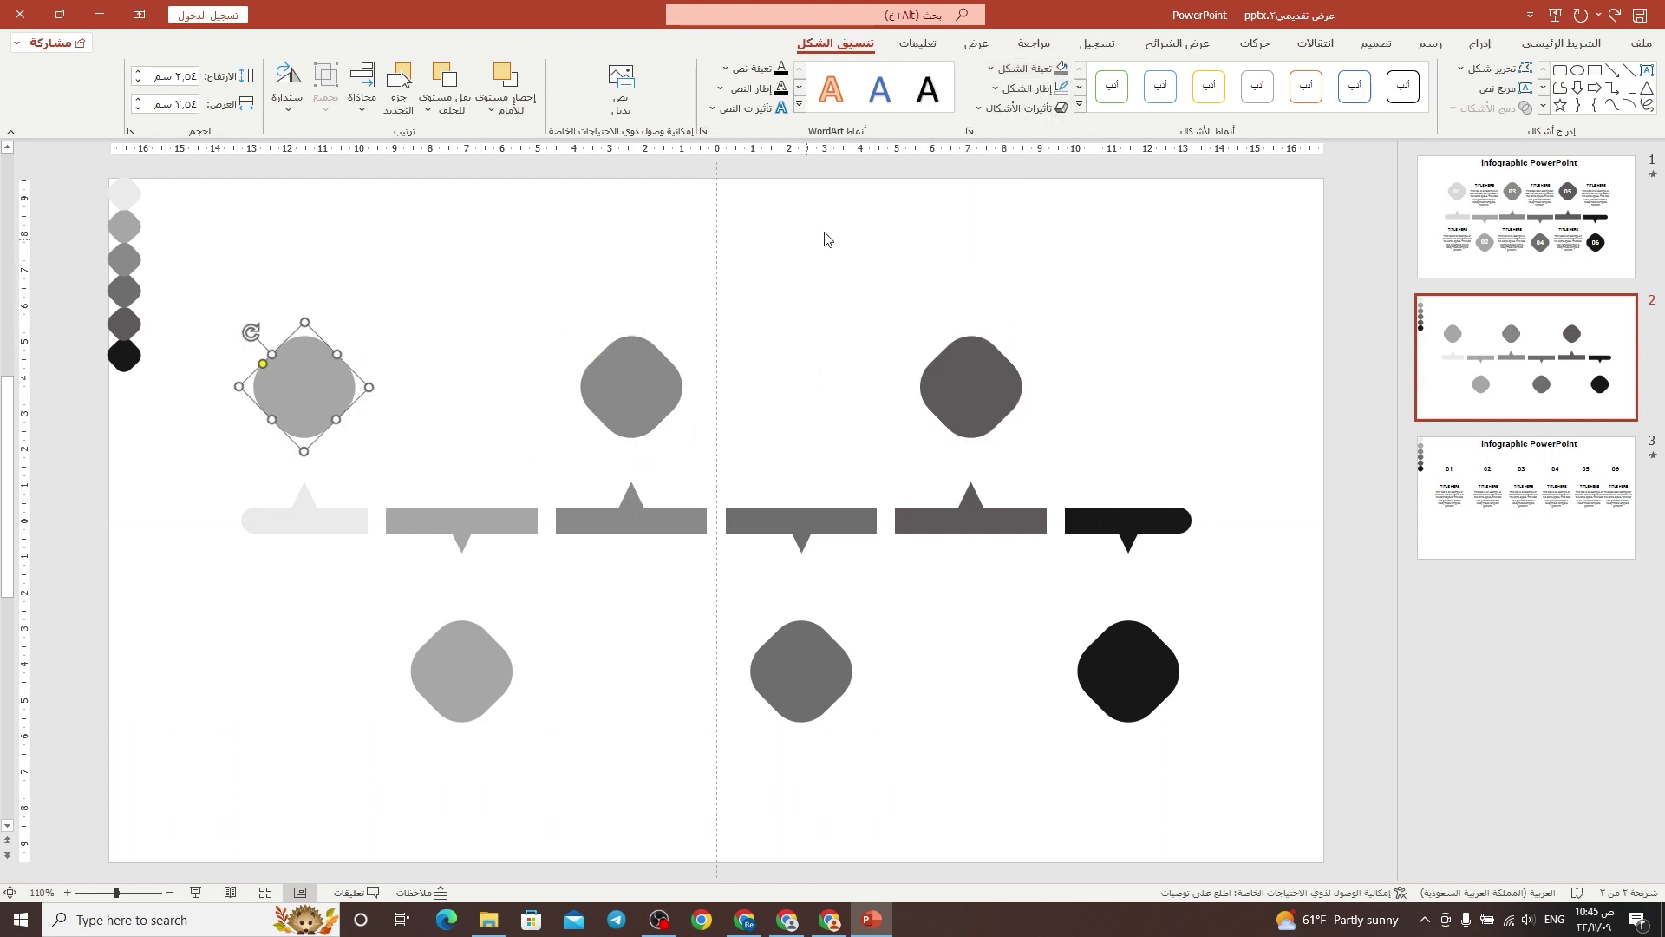
{"action": "left_click", "coordinate": [991, 68]}
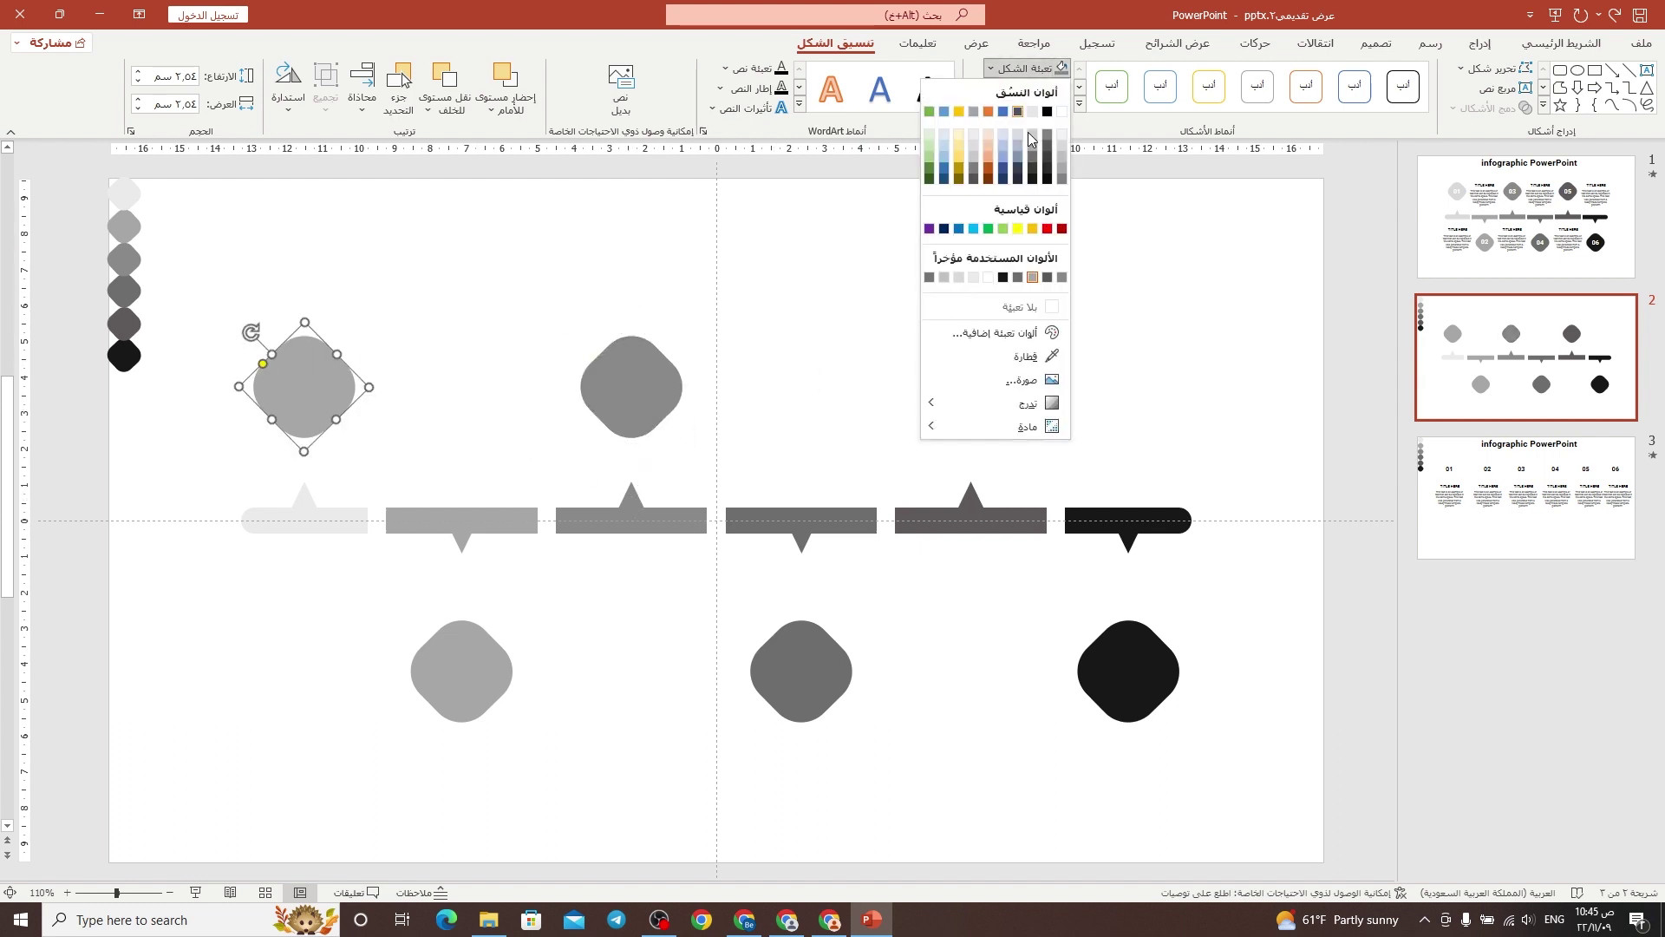
{"action": "left_click", "coordinate": [1051, 356]}
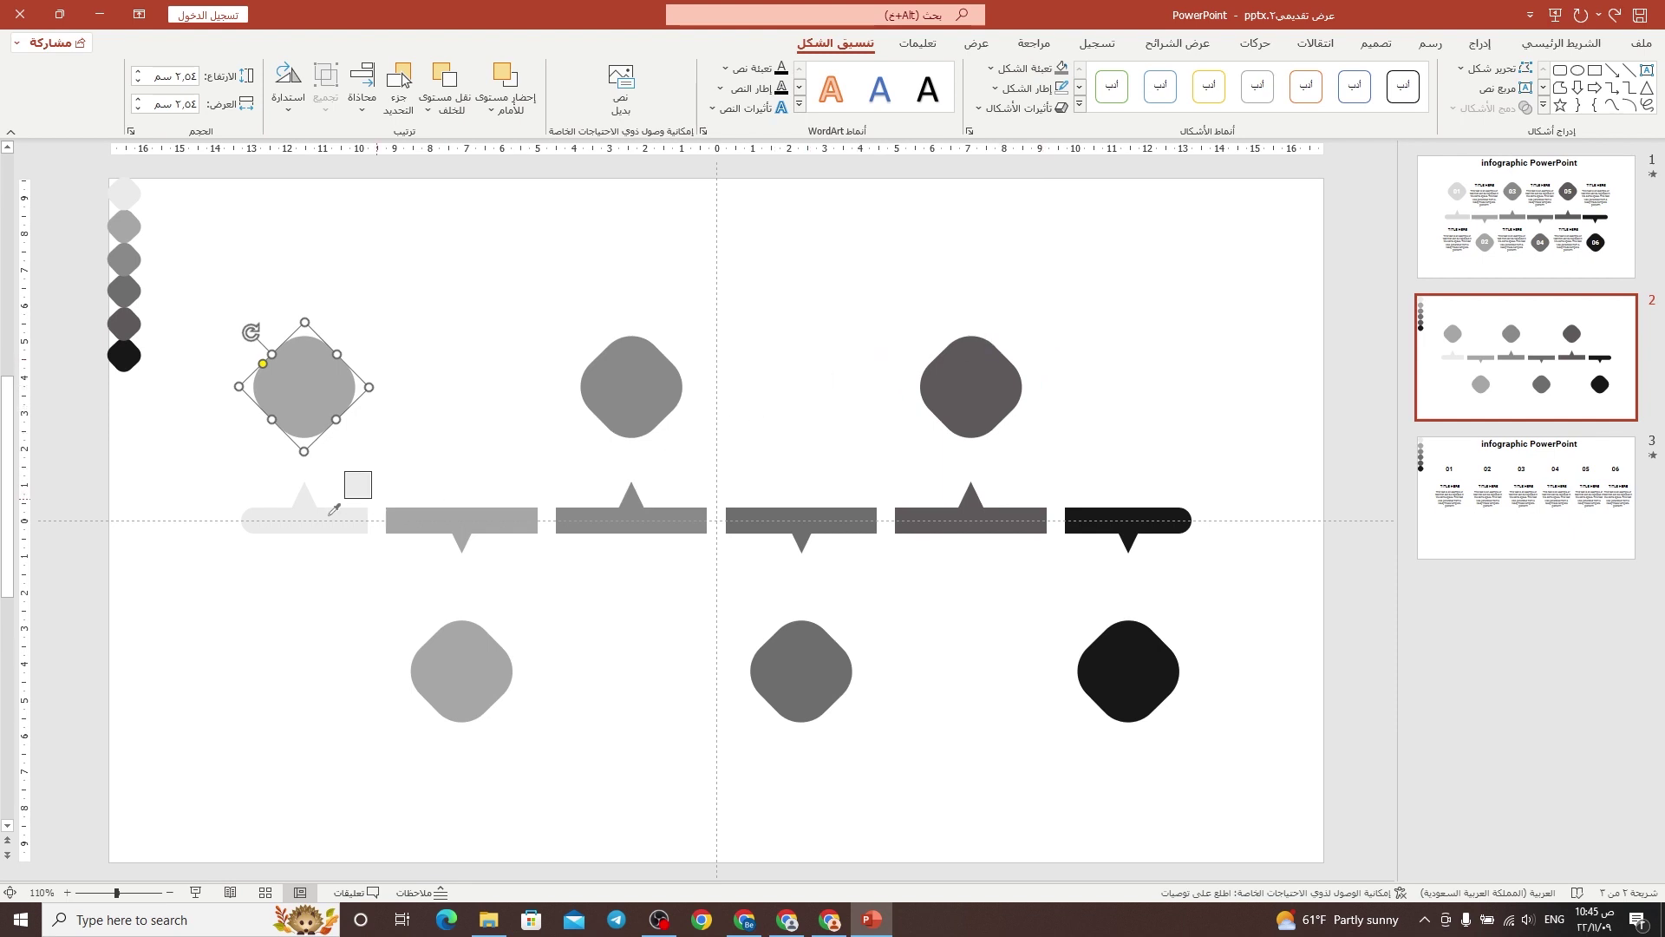
{"action": "left_click", "coordinate": [330, 521]}
{"action": "left_click", "coordinate": [530, 403]}
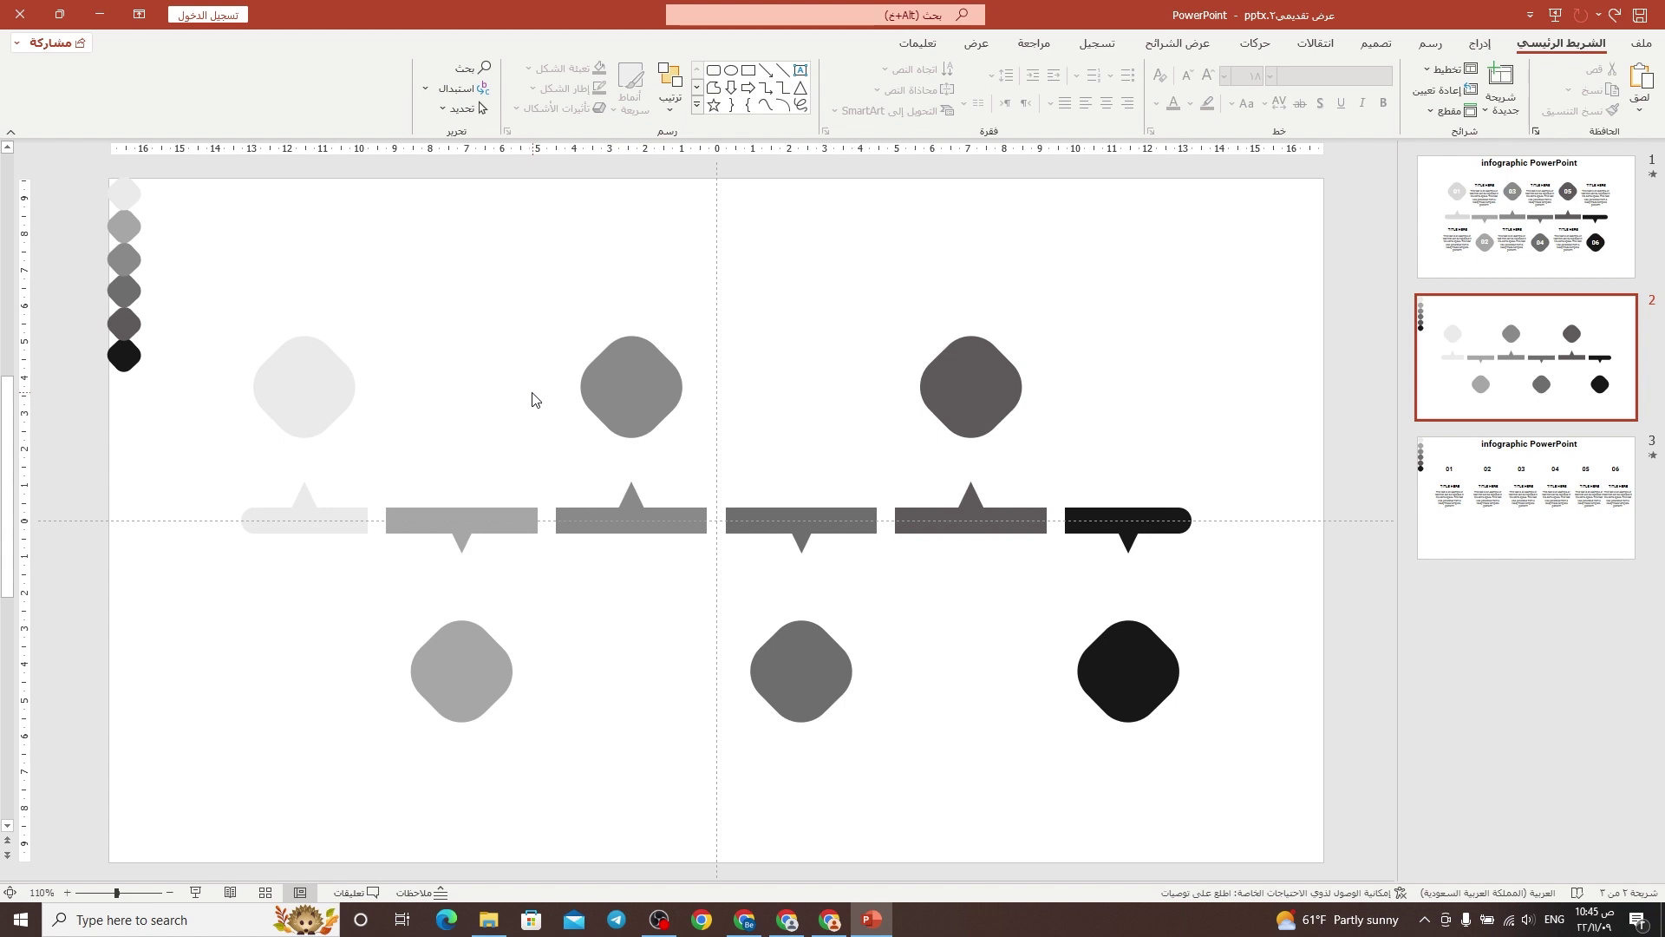
Bring the 01–06 number and 'TITLE HERE' text boxes from slide 3 onto slide 2, placed along its top.
{"action": "left_click", "coordinate": [1466, 531]}
{"action": "left_click_drag", "start_coordinate": [1331, 294], "coordinate": [180, 708]}
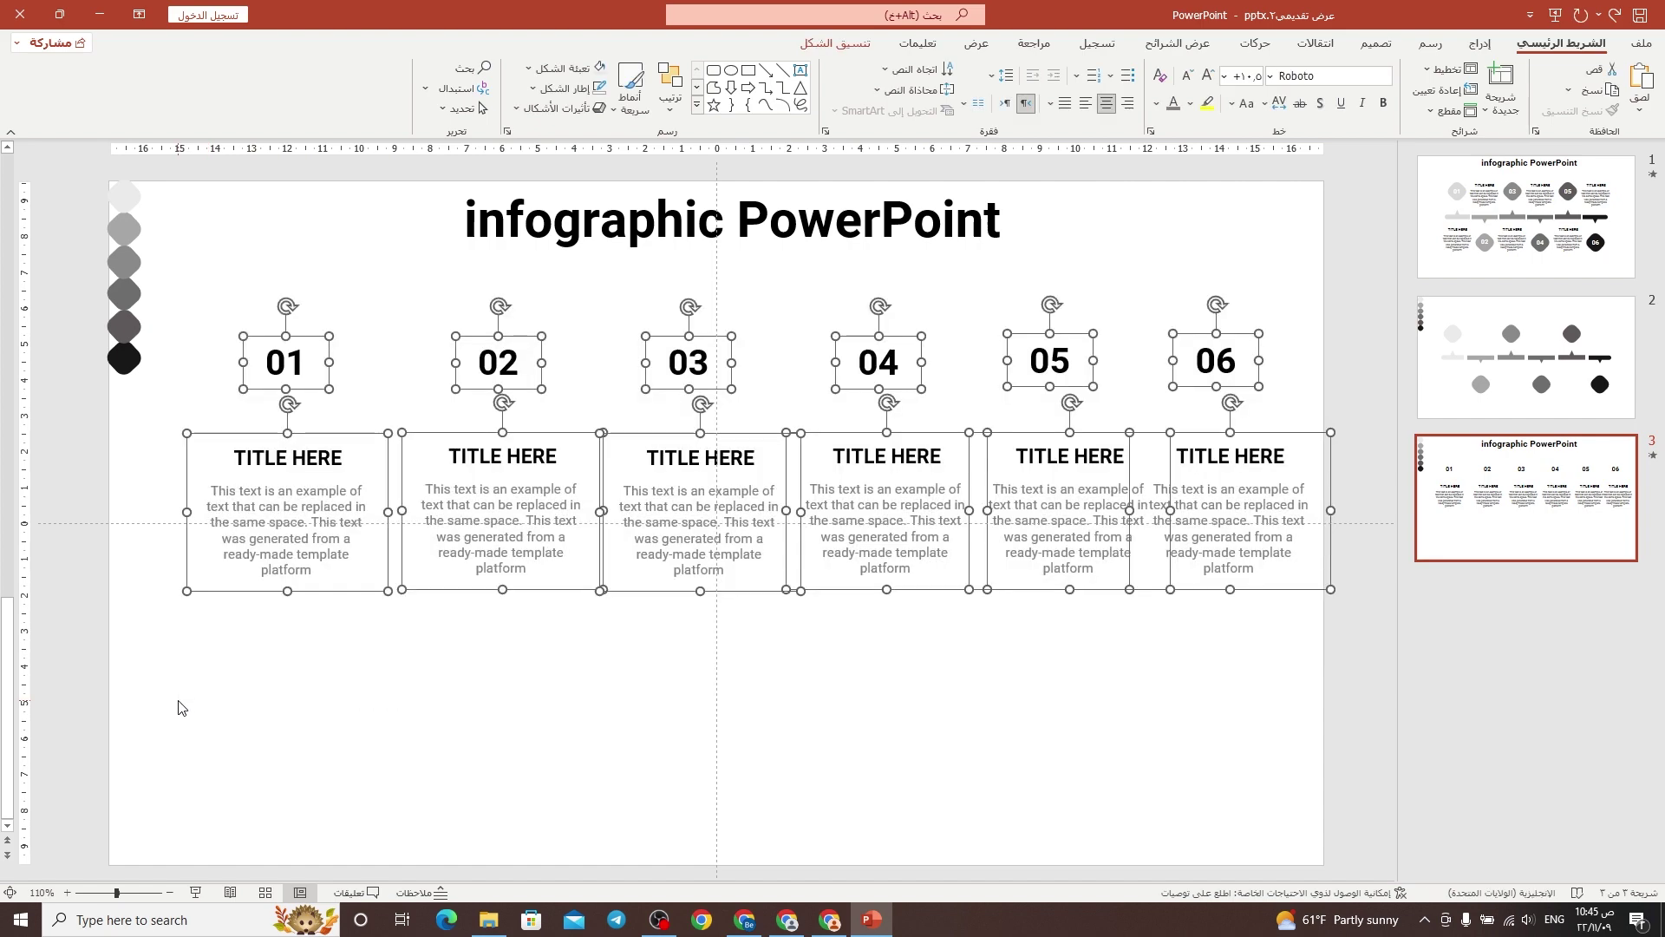
{"action": "left_click", "coordinate": [1460, 371]}
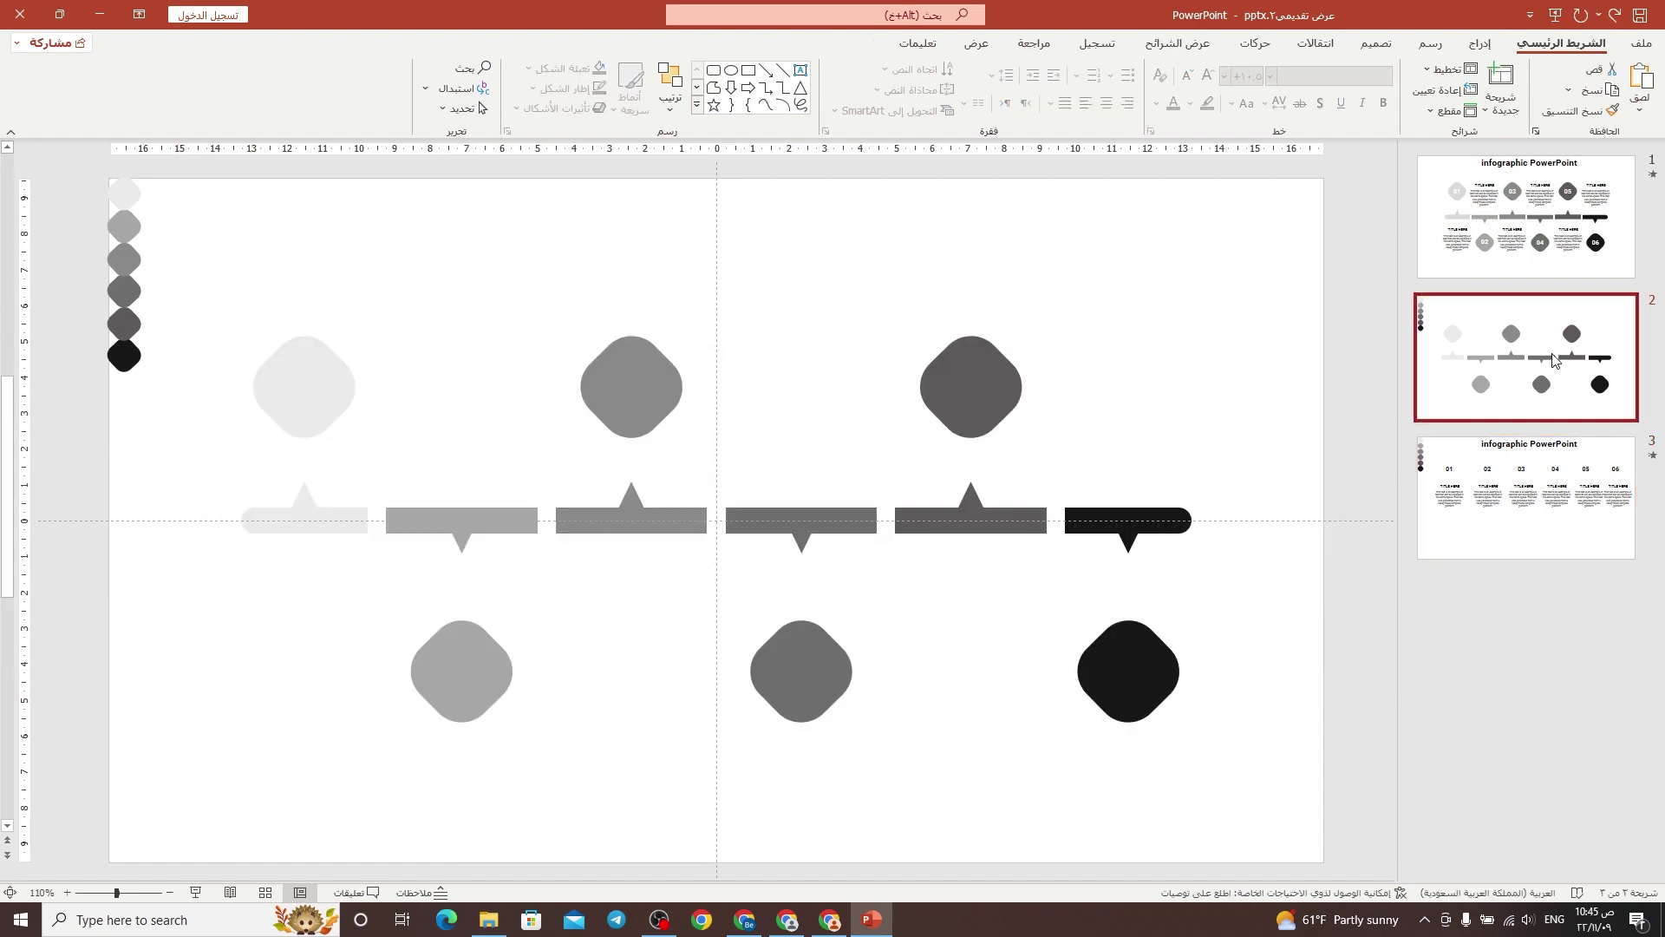
{"action": "key", "text": "ctrl+v"}
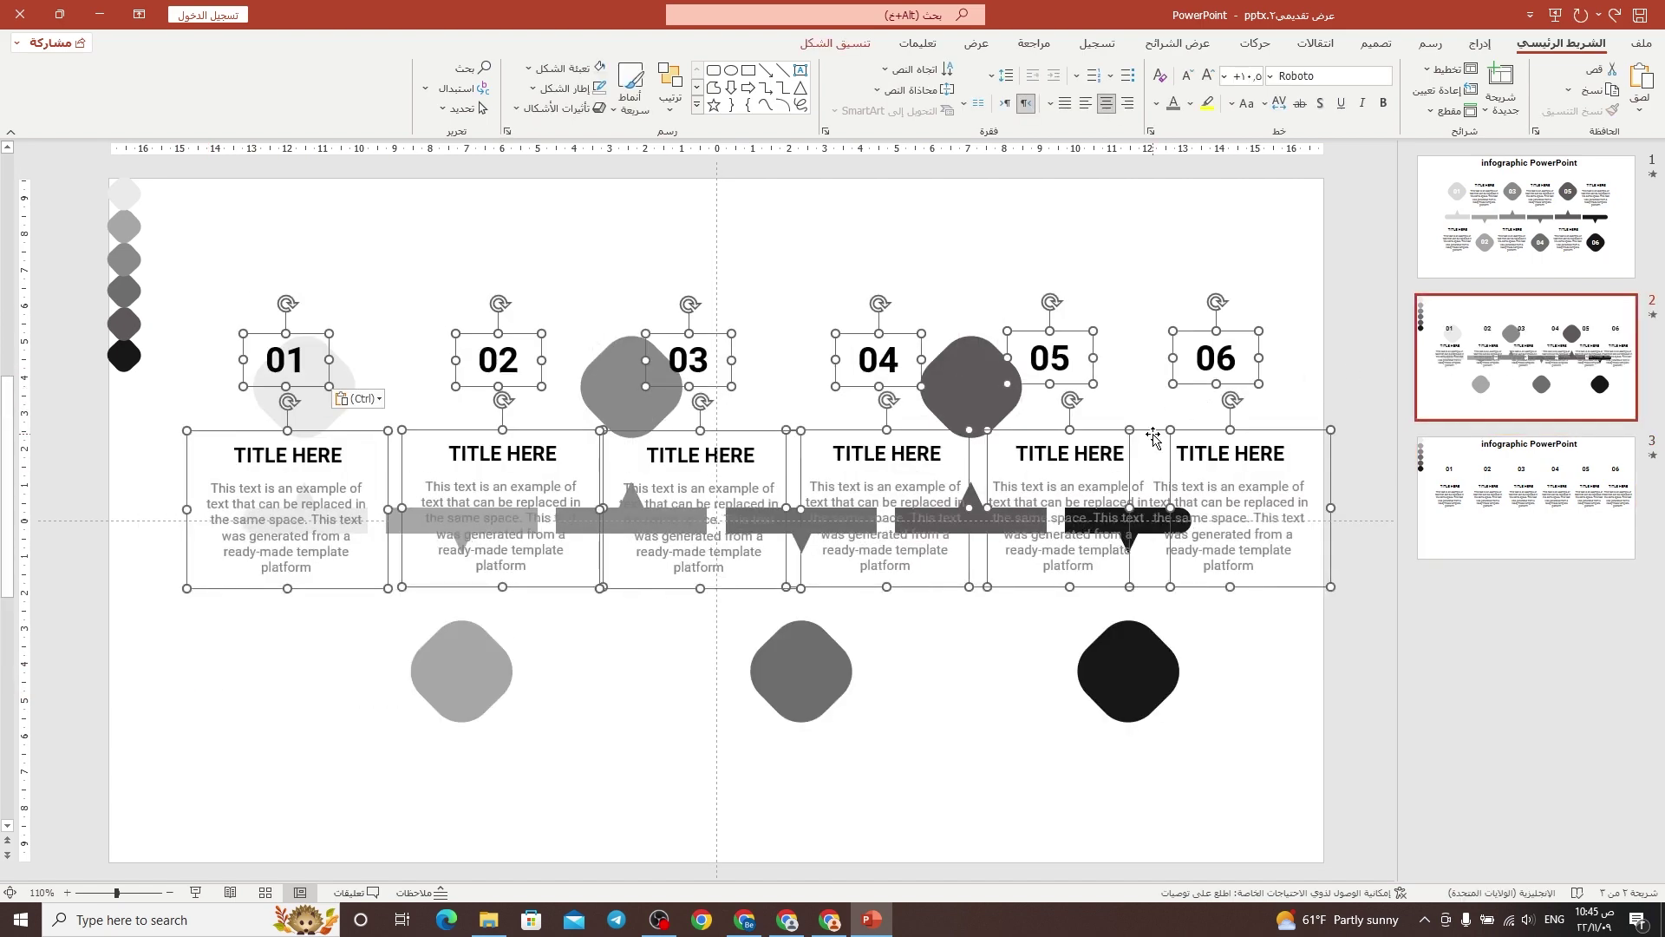
{"action": "left_click_drag", "start_coordinate": [1153, 434], "coordinate": [1150, 303]}
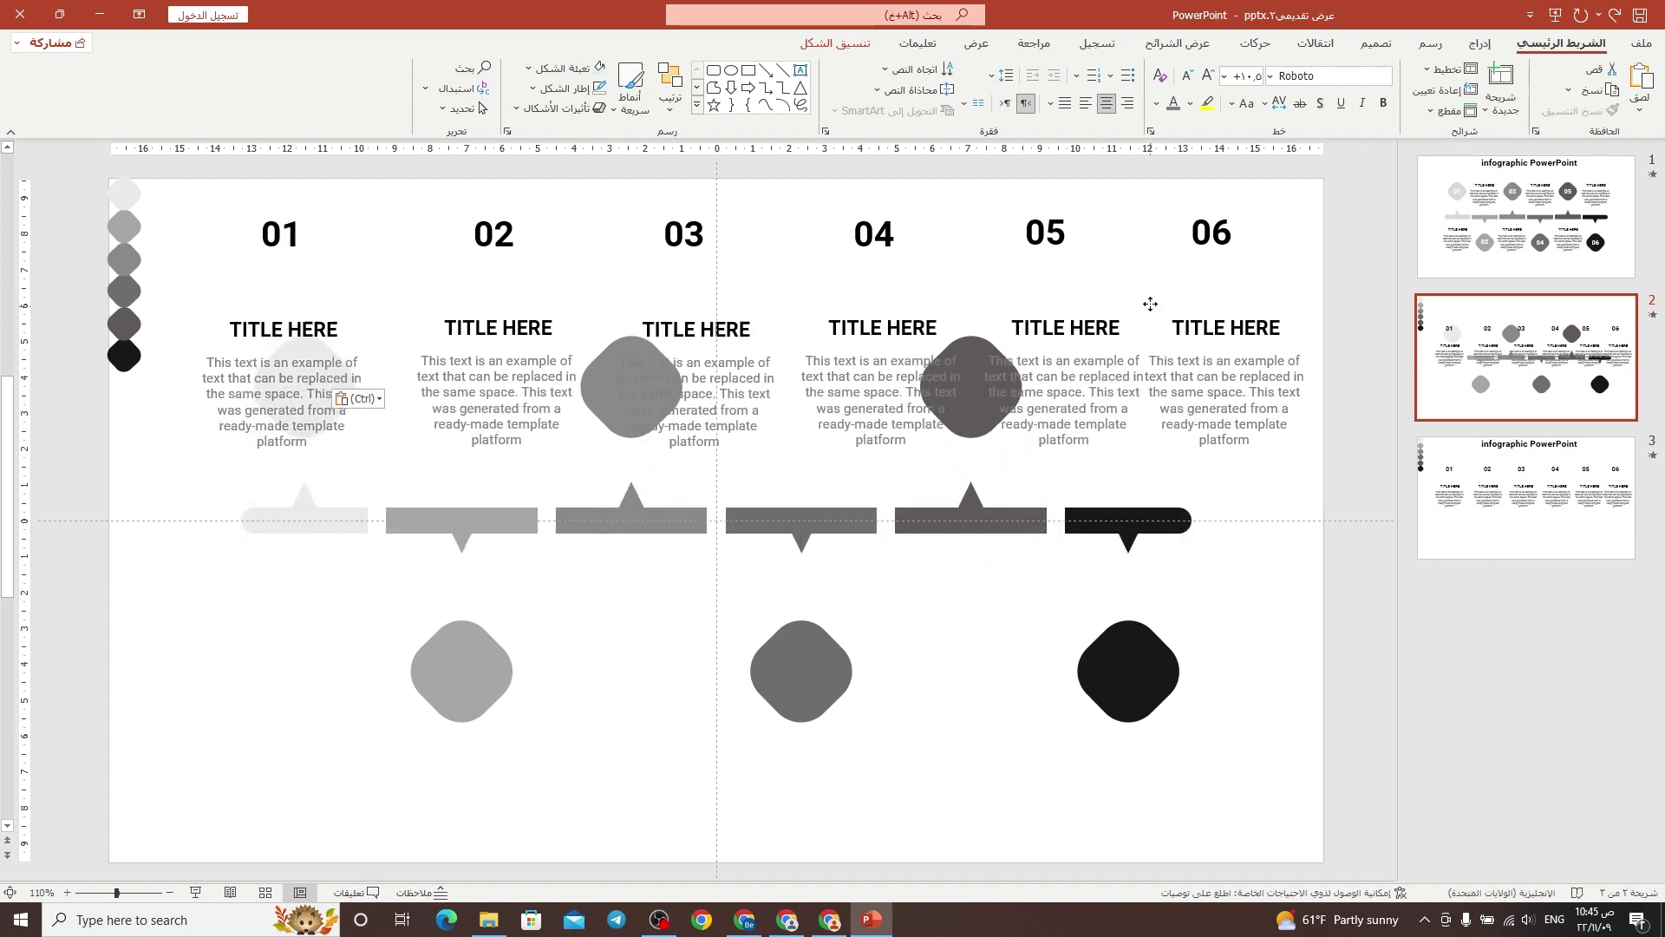
{"action": "left_click_drag", "start_coordinate": [1150, 302], "coordinate": [1152, 295]}
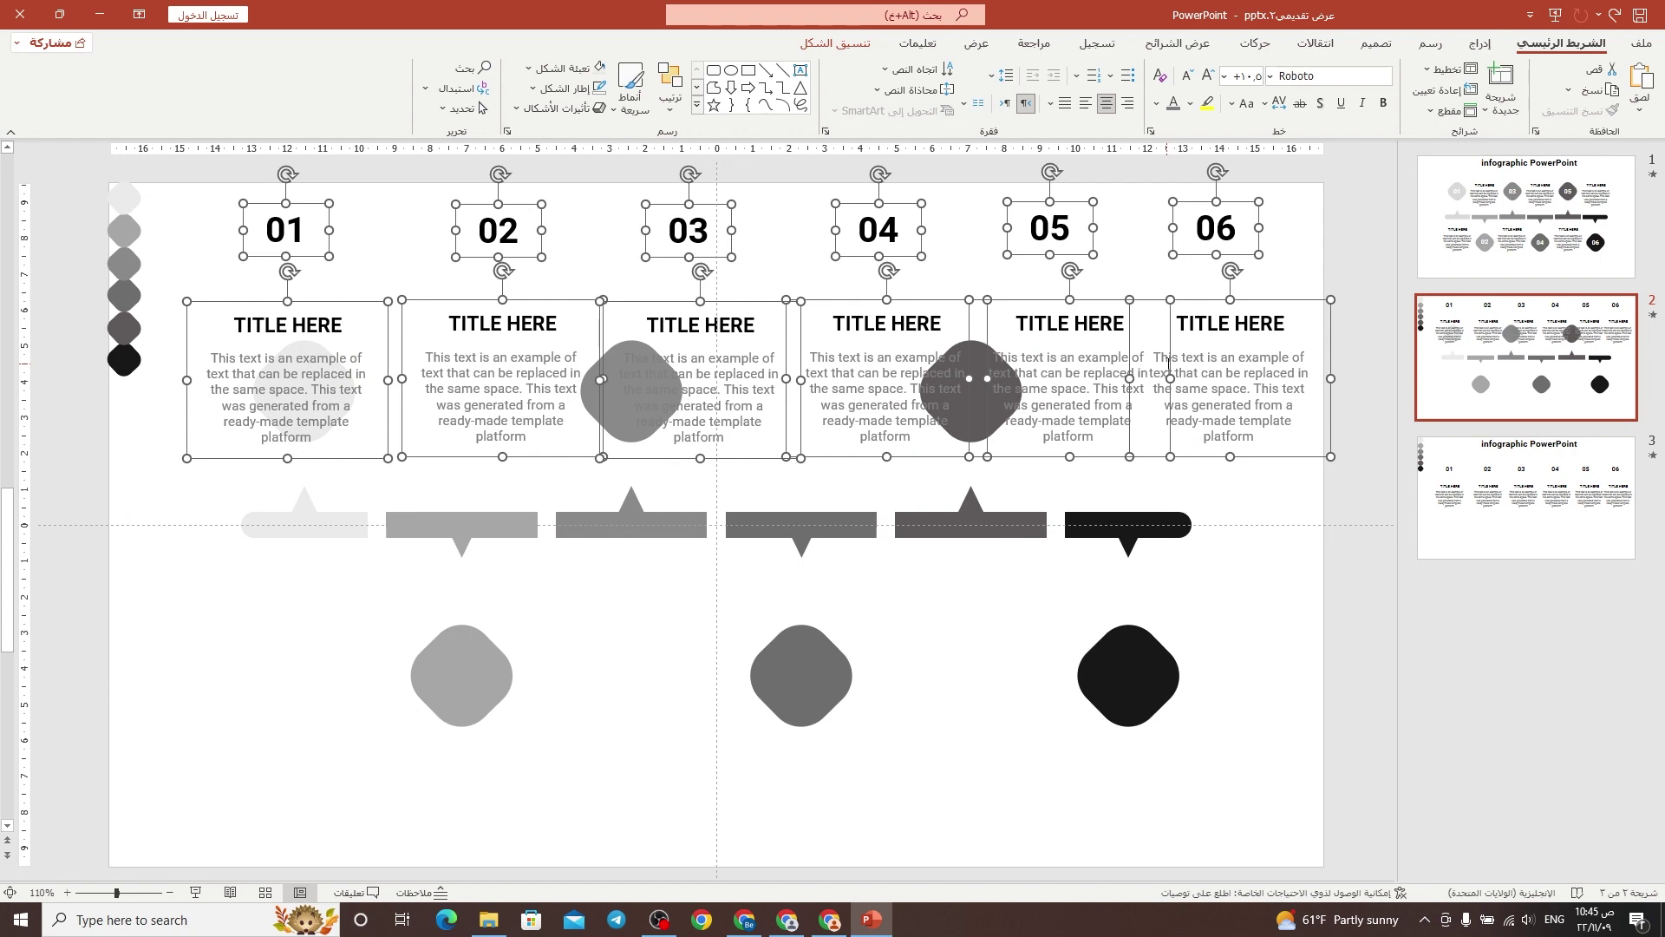
{"action": "scroll", "coordinate": [1169, 364], "scroll_direction": "down", "scroll_amount": 4, "text": "ctrl"}
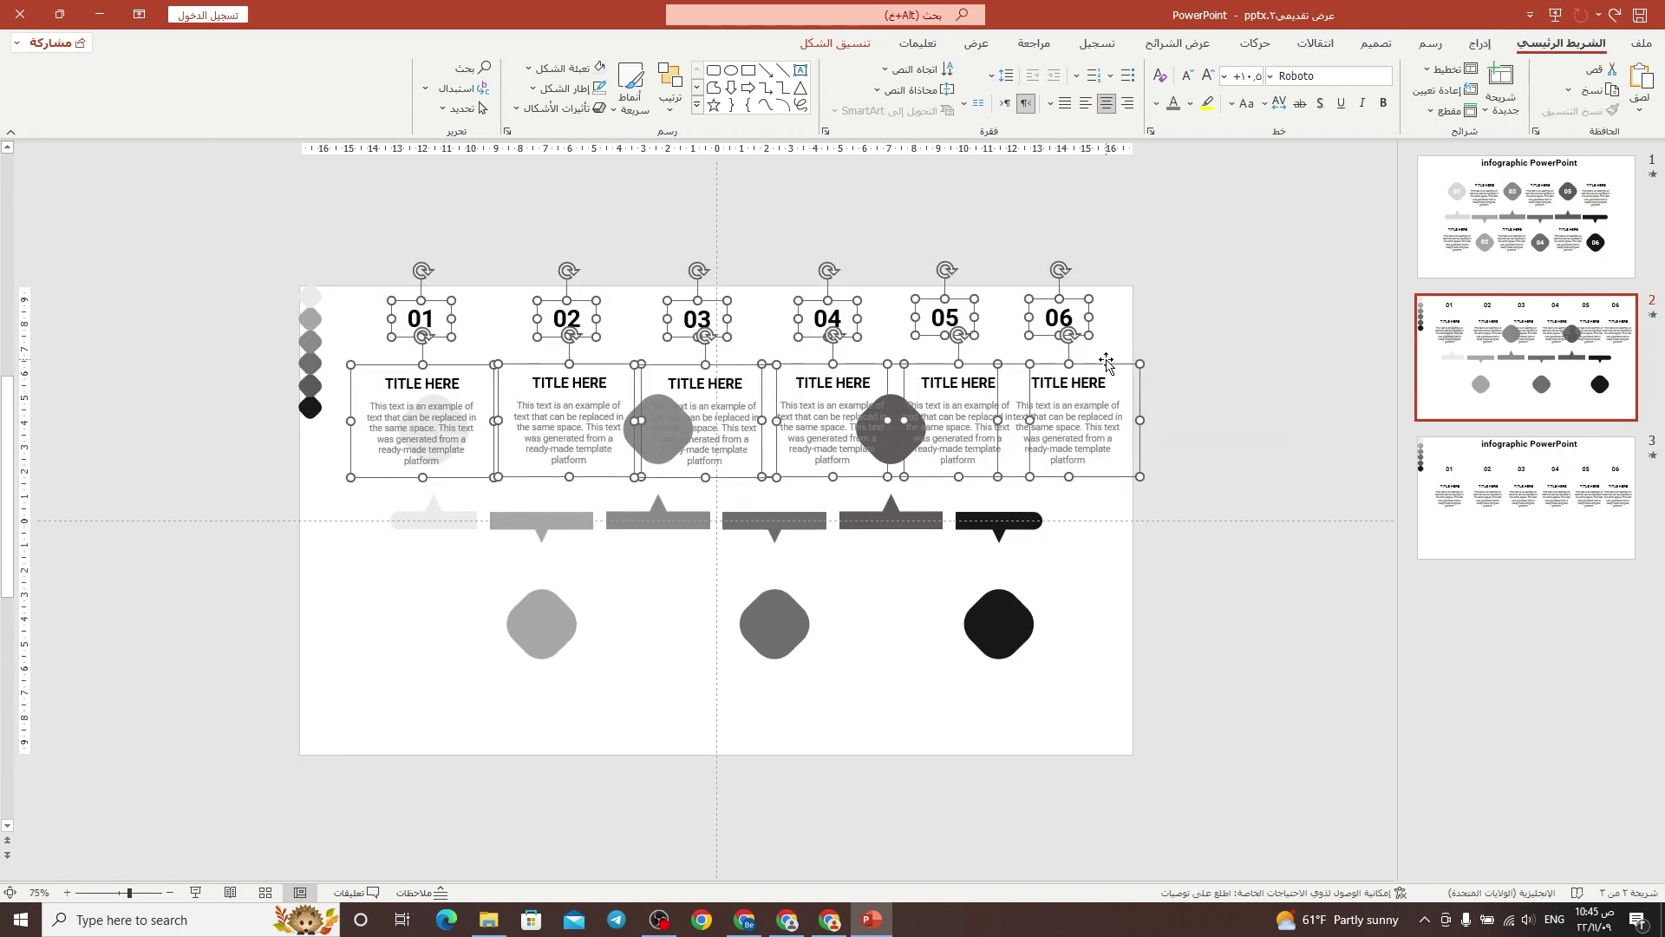
{"action": "left_click_drag", "start_coordinate": [1106, 363], "coordinate": [1110, 249]}
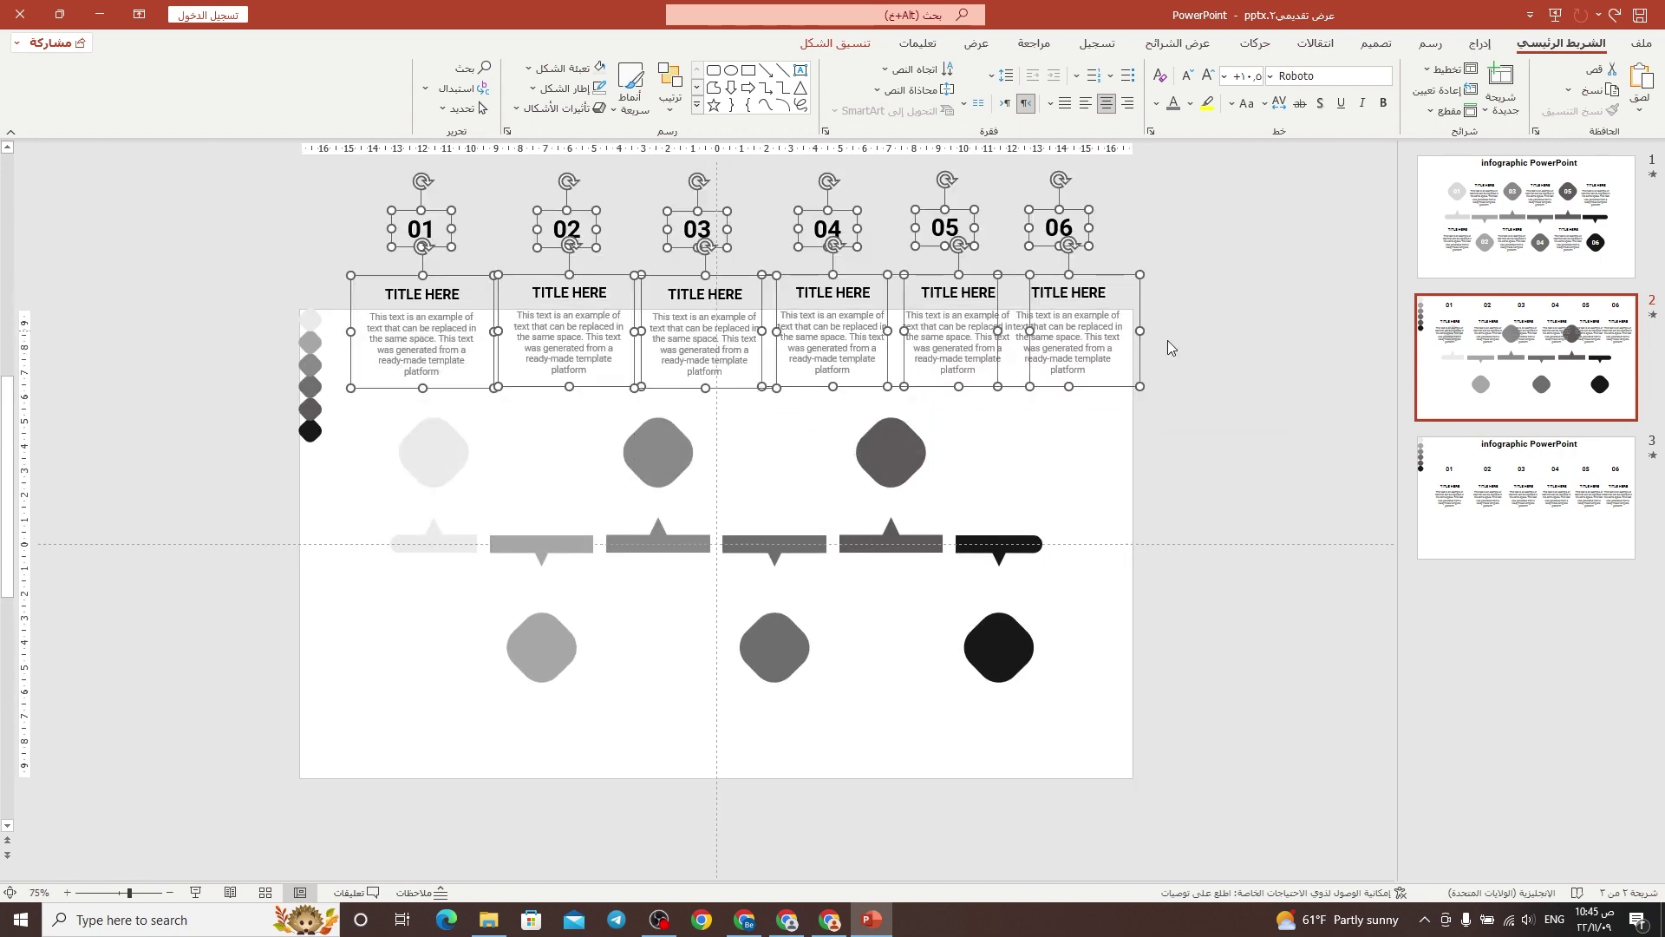
{"action": "left_click", "coordinate": [1178, 361]}
{"action": "left_click", "coordinate": [420, 208]}
Turn all six 01–06 number boxes white.
{"action": "left_click", "coordinate": [335, 205]}
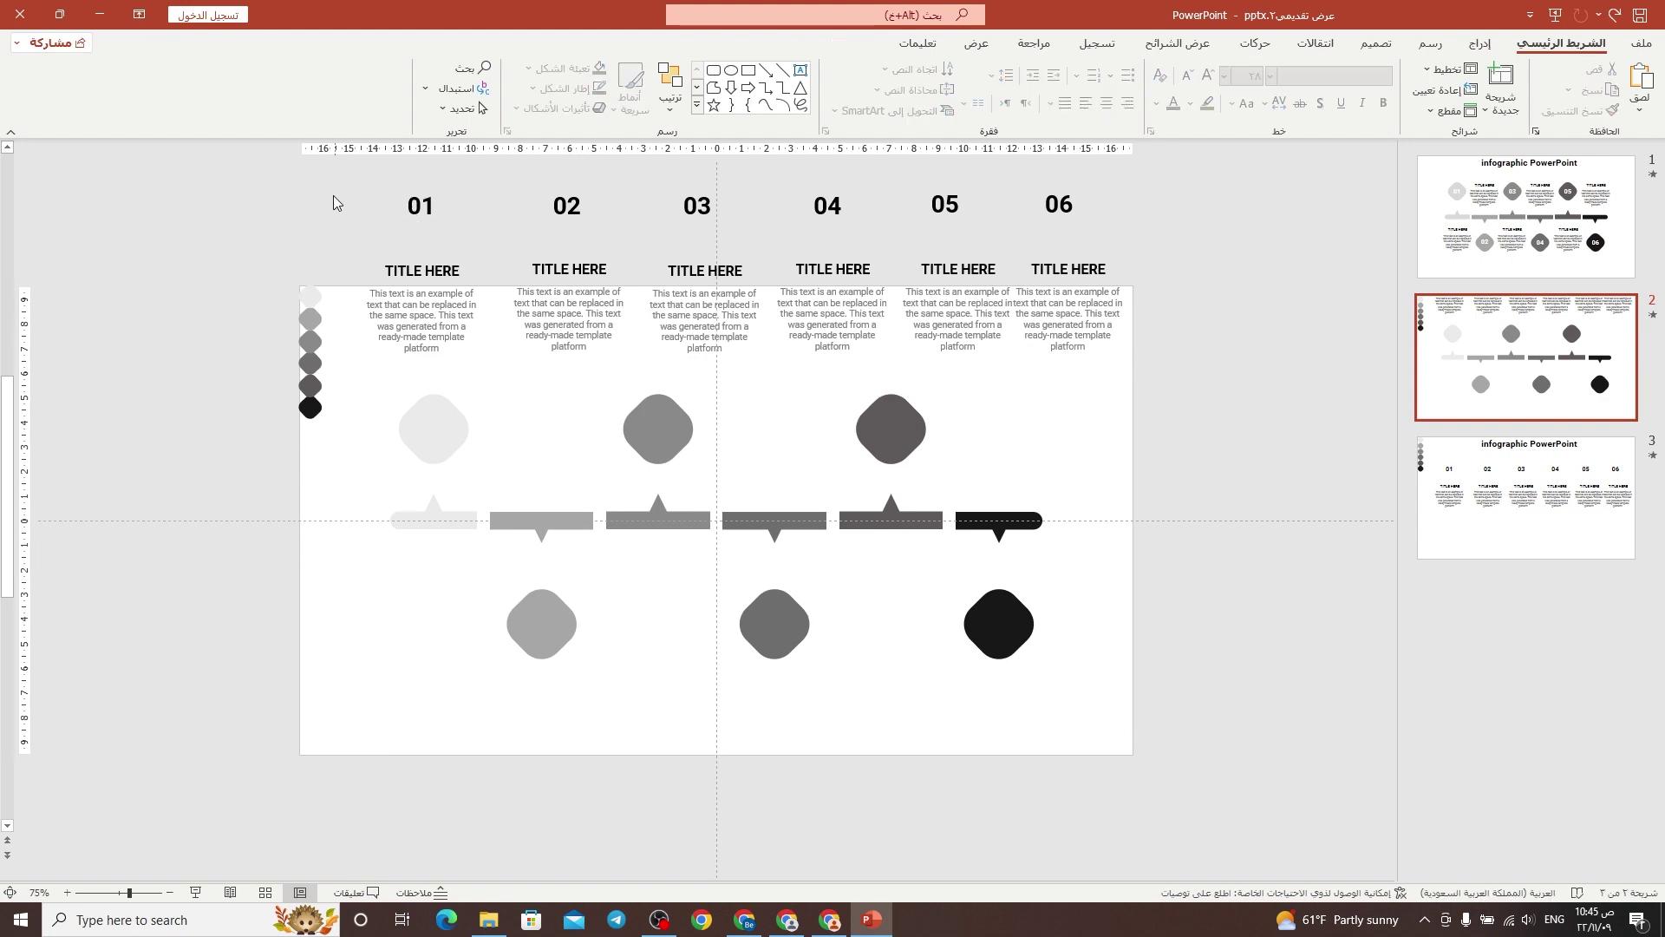
{"action": "left_click_drag", "start_coordinate": [330, 182], "coordinate": [1141, 284]}
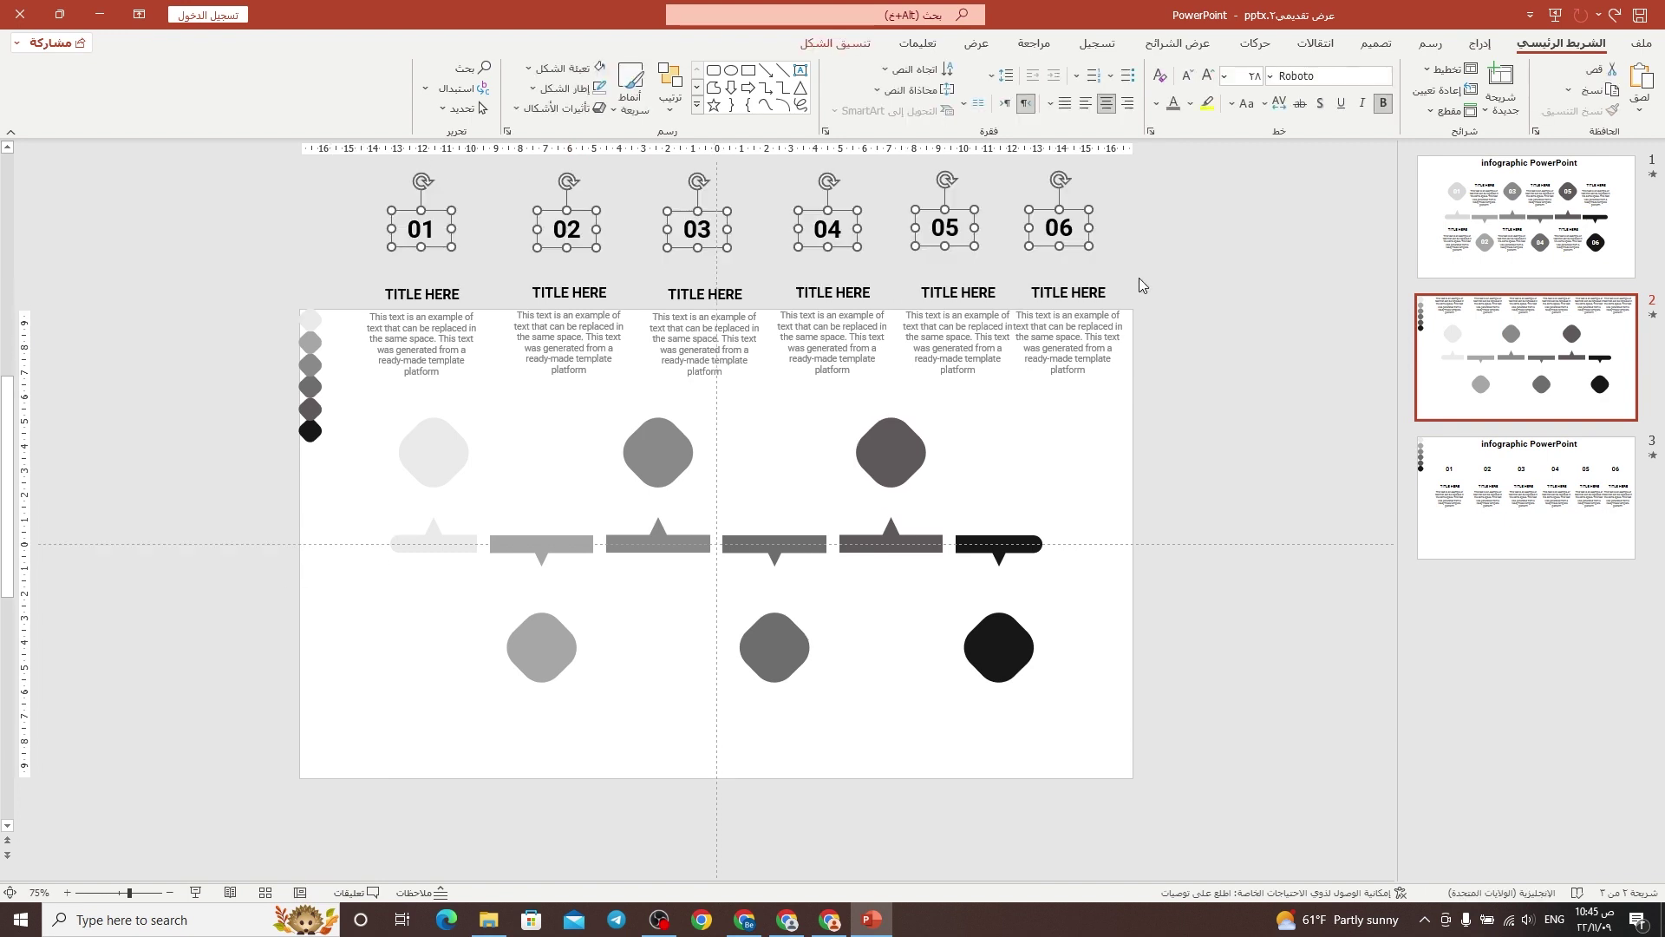
{"action": "left_click", "coordinate": [1157, 103]}
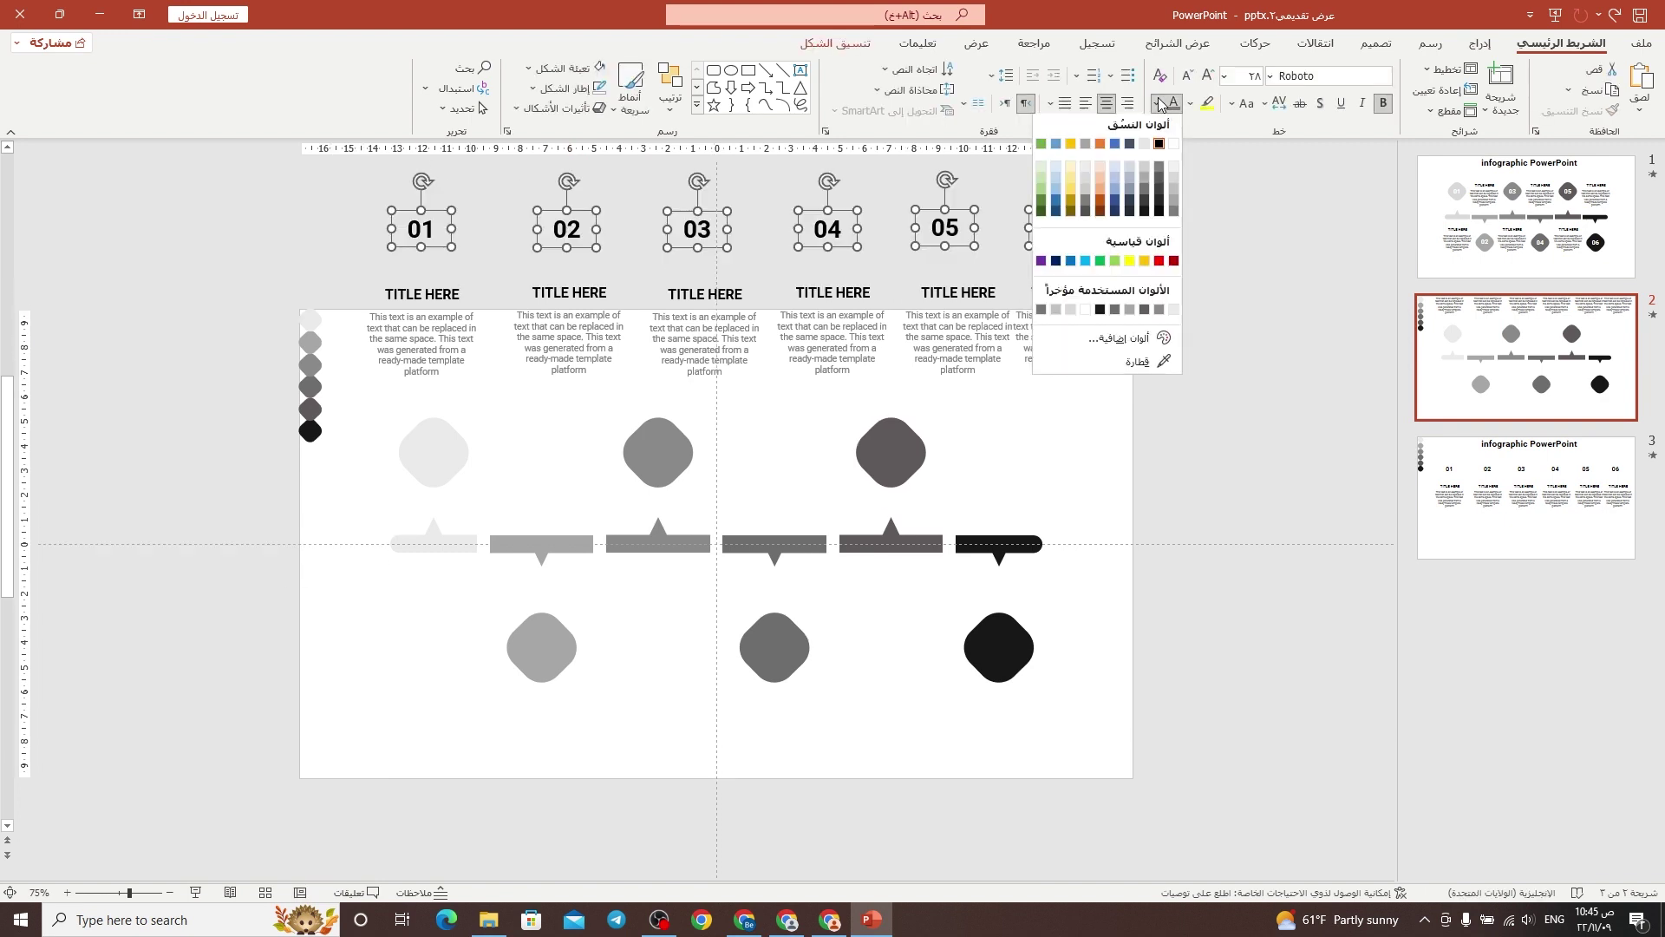
{"action": "left_click", "coordinate": [1173, 147]}
{"action": "left_click", "coordinate": [766, 242]}
Place 01, 03 and 05 on the upper diamonds and 02, 04, 06 on the lower ones.
{"action": "left_click", "coordinate": [405, 216]}
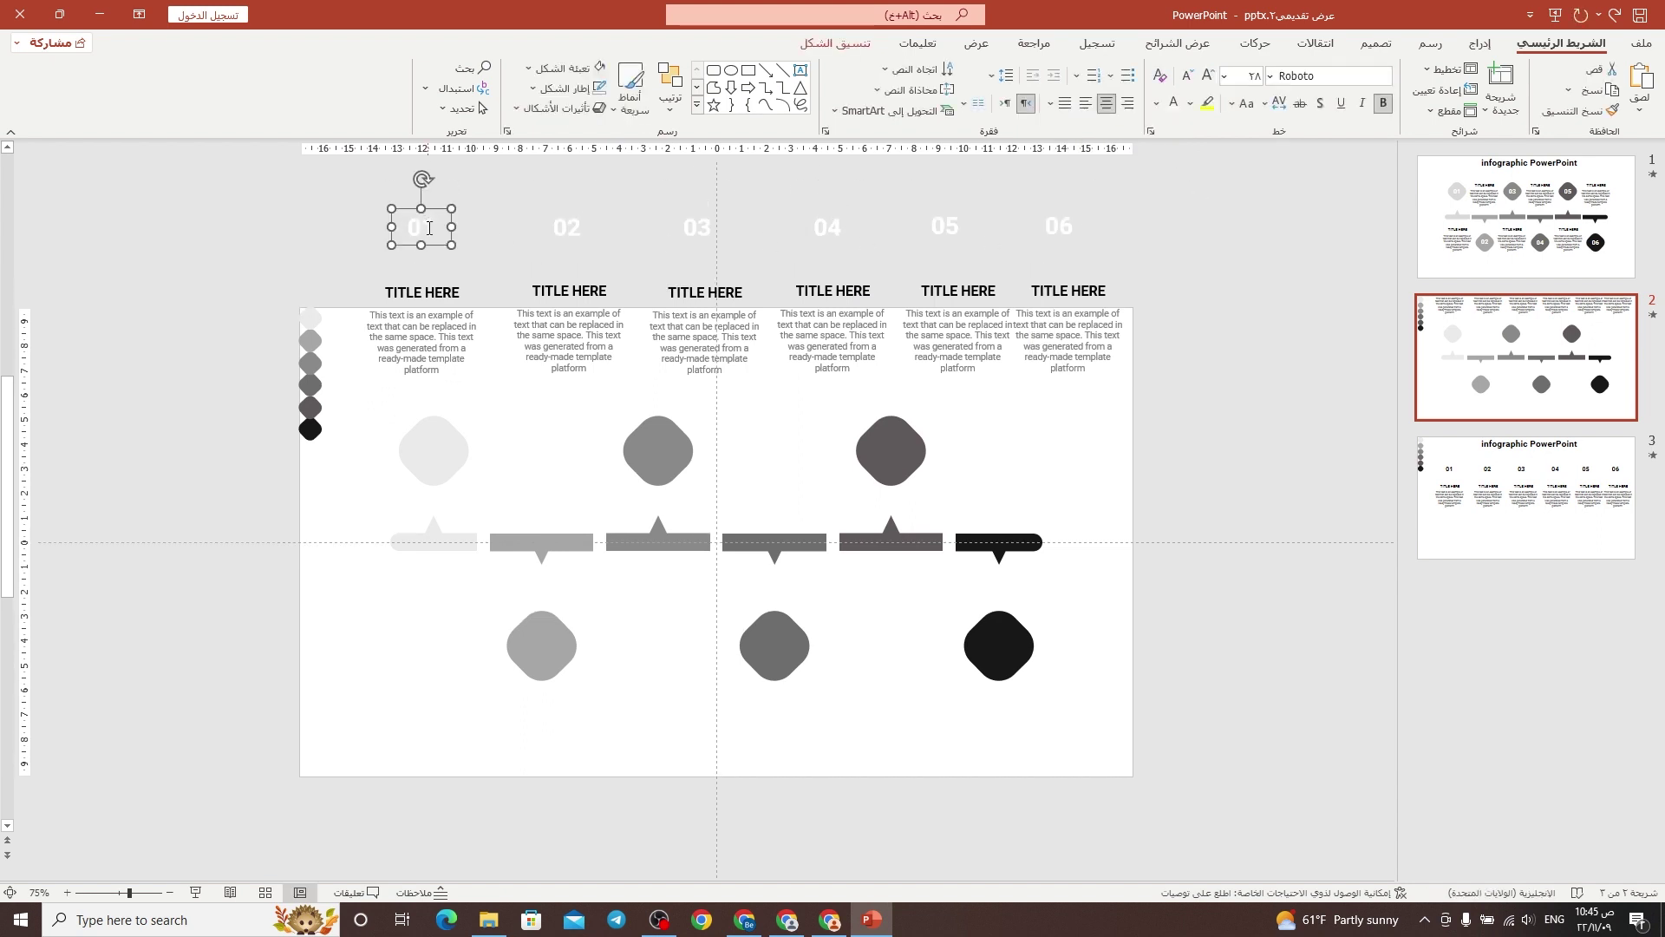
{"action": "left_click_drag", "start_coordinate": [434, 244], "coordinate": [452, 441]}
{"action": "left_click", "coordinate": [593, 216]}
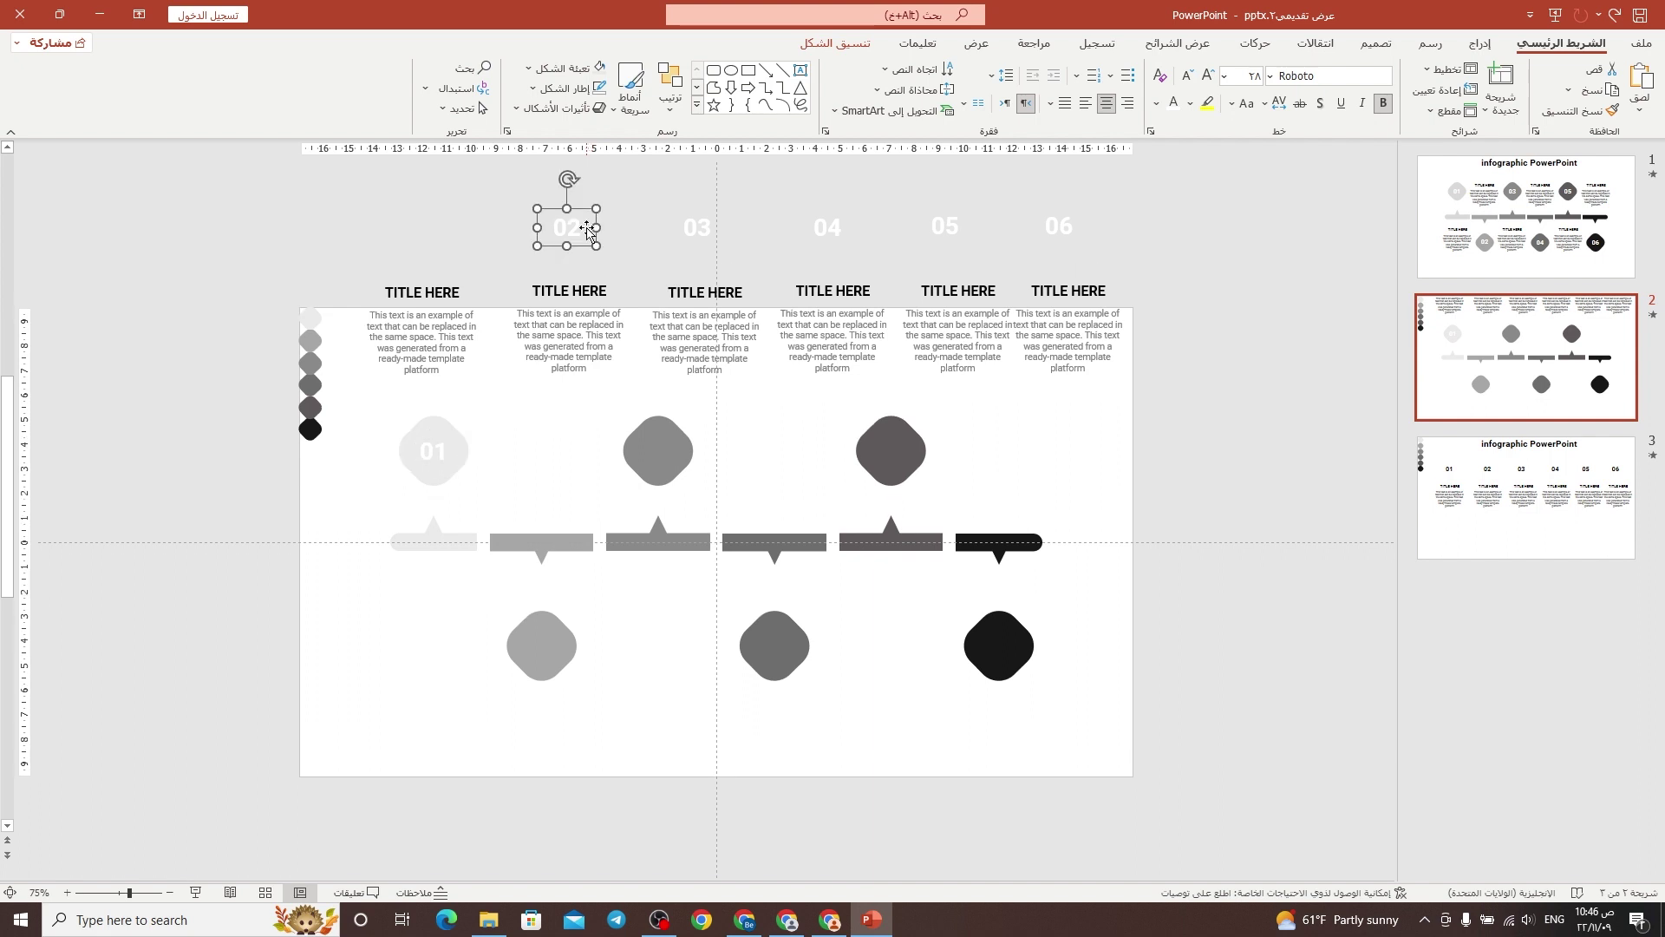
{"action": "left_click_drag", "start_coordinate": [584, 246], "coordinate": [562, 636]}
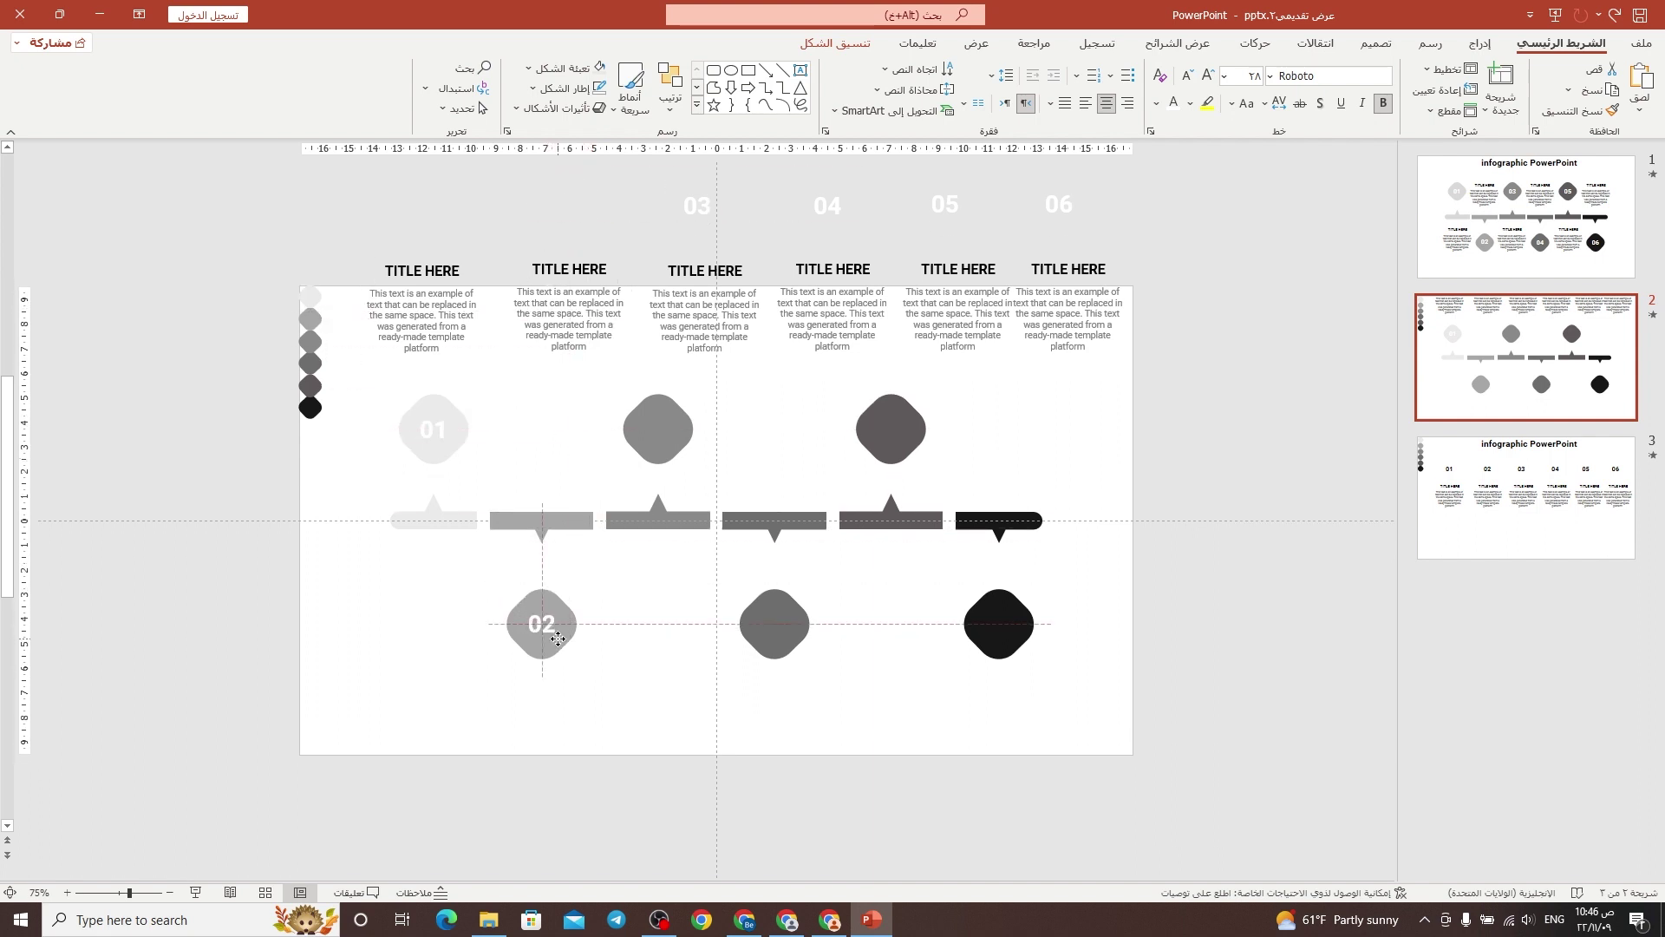
{"action": "left_click", "coordinate": [704, 211]}
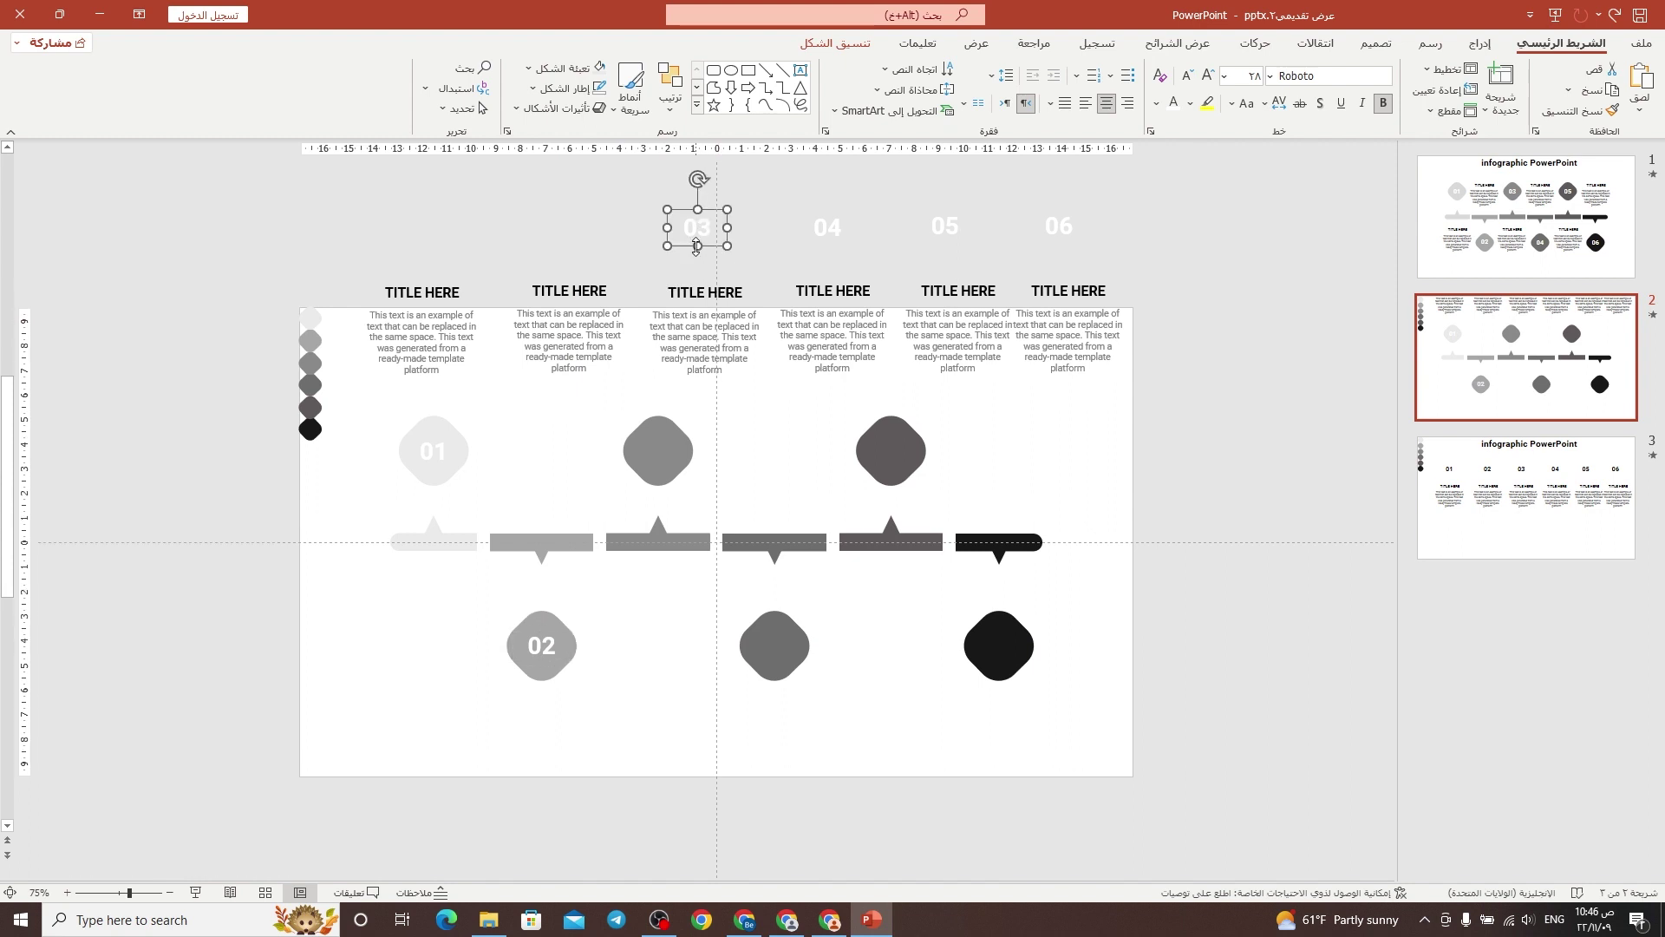
{"action": "left_click_drag", "start_coordinate": [711, 246], "coordinate": [673, 442]}
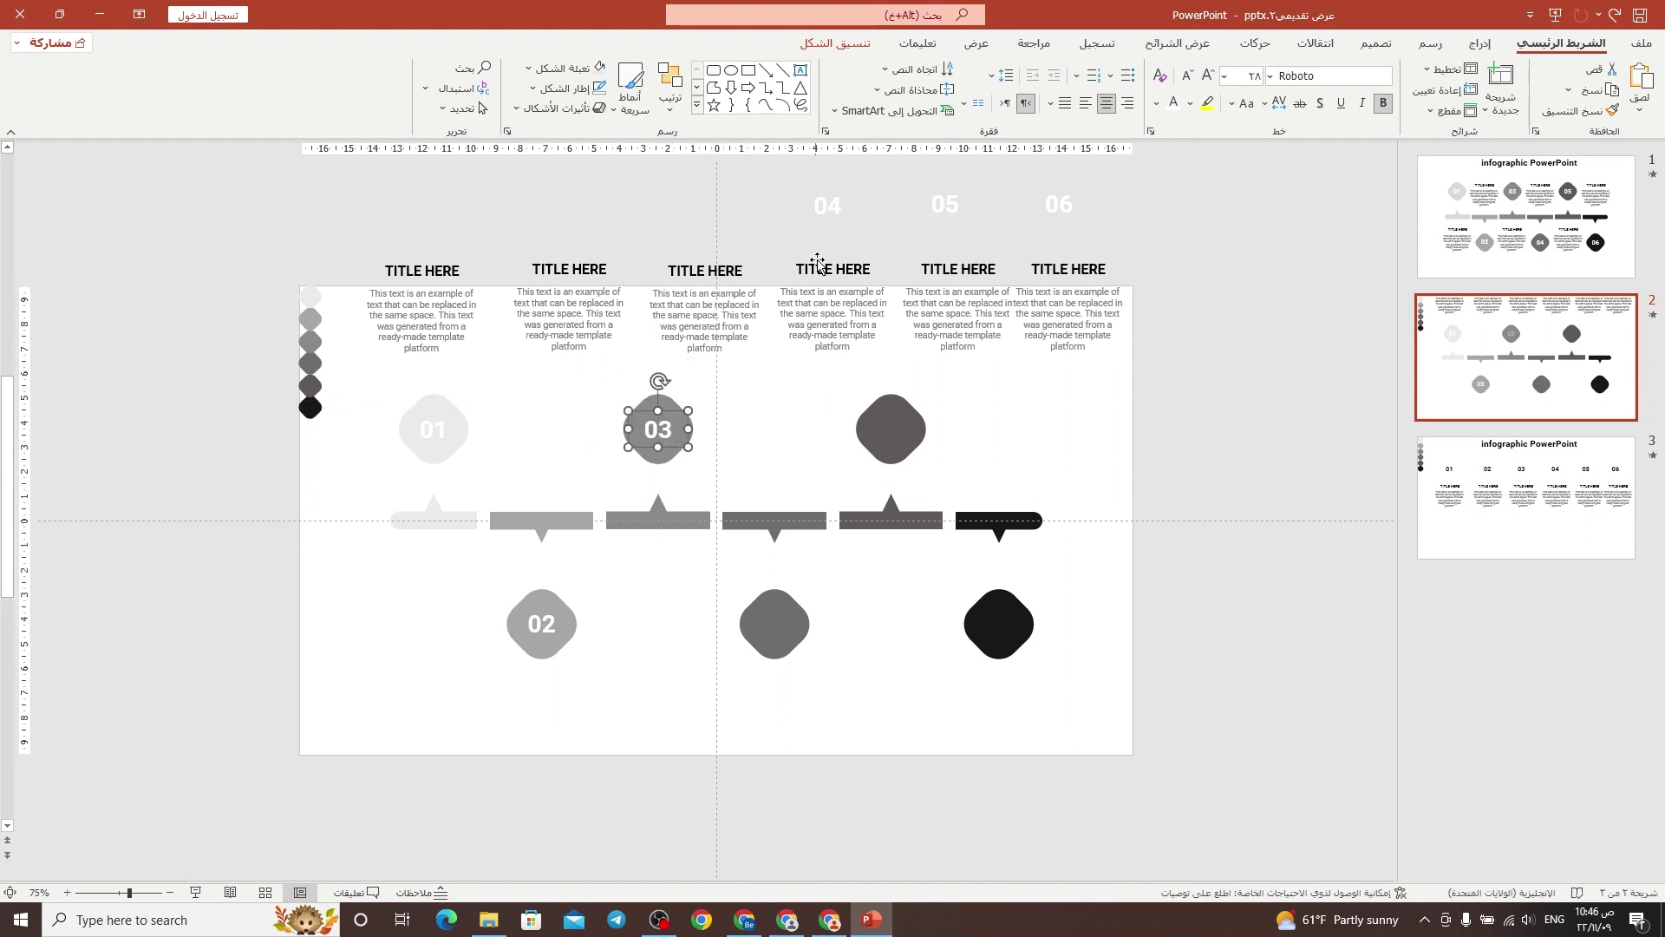
{"action": "left_click", "coordinate": [833, 208]}
{"action": "left_click_drag", "start_coordinate": [842, 249], "coordinate": [791, 641]}
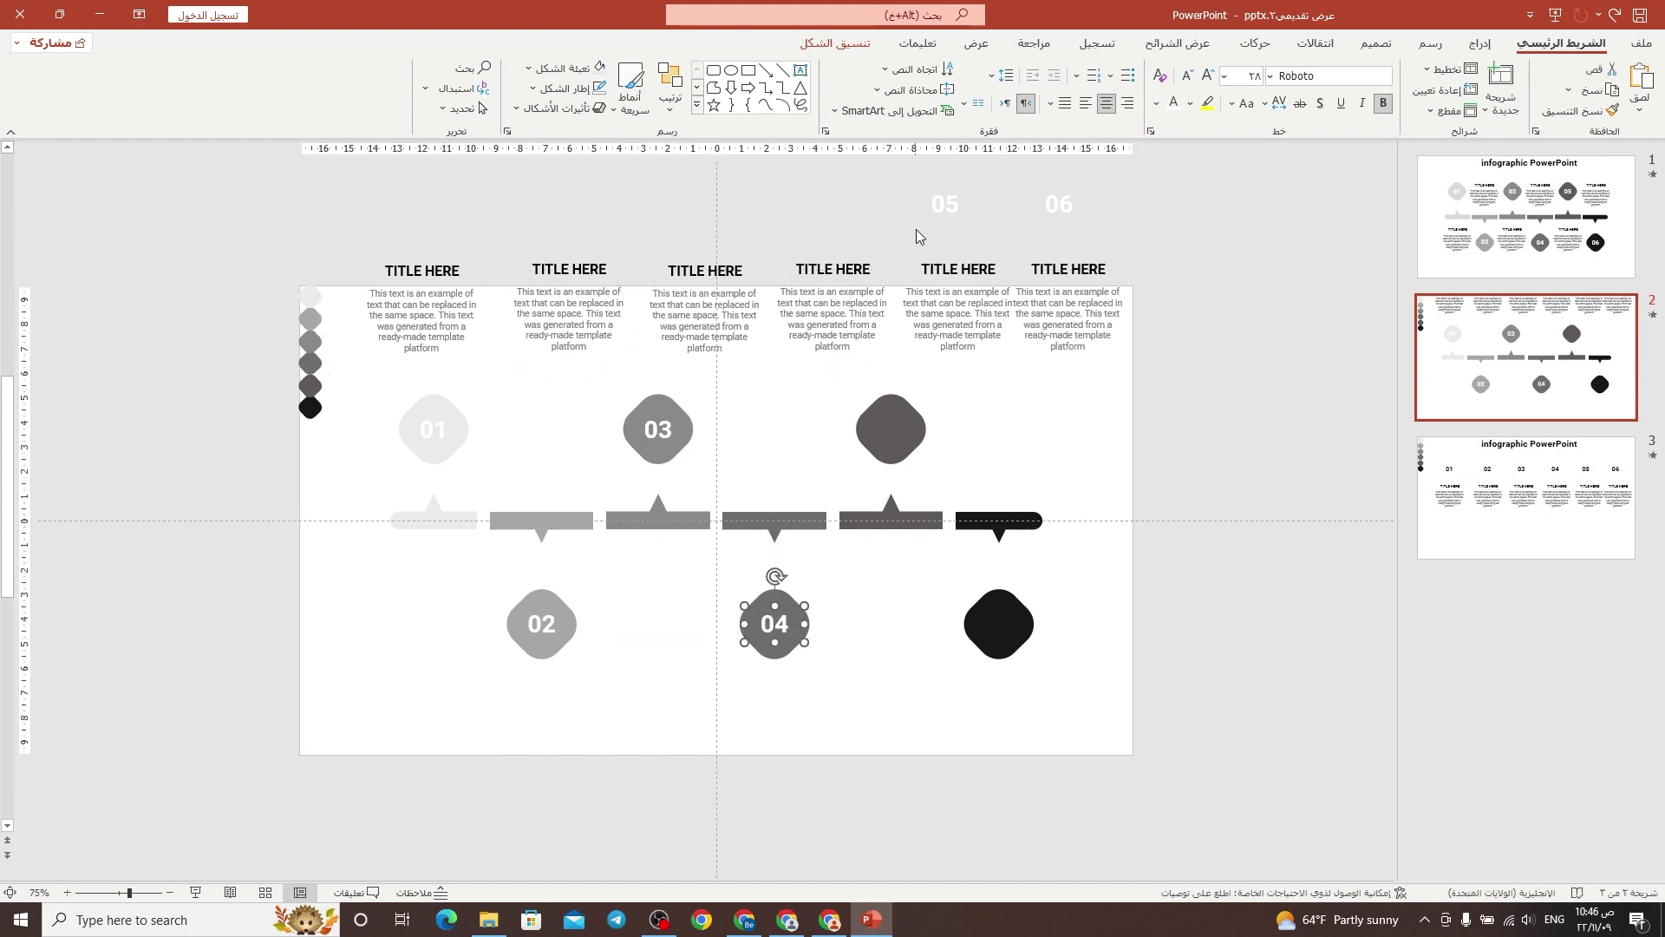
{"action": "left_click", "coordinate": [949, 217]}
{"action": "left_click_drag", "start_coordinate": [959, 245], "coordinate": [903, 444]}
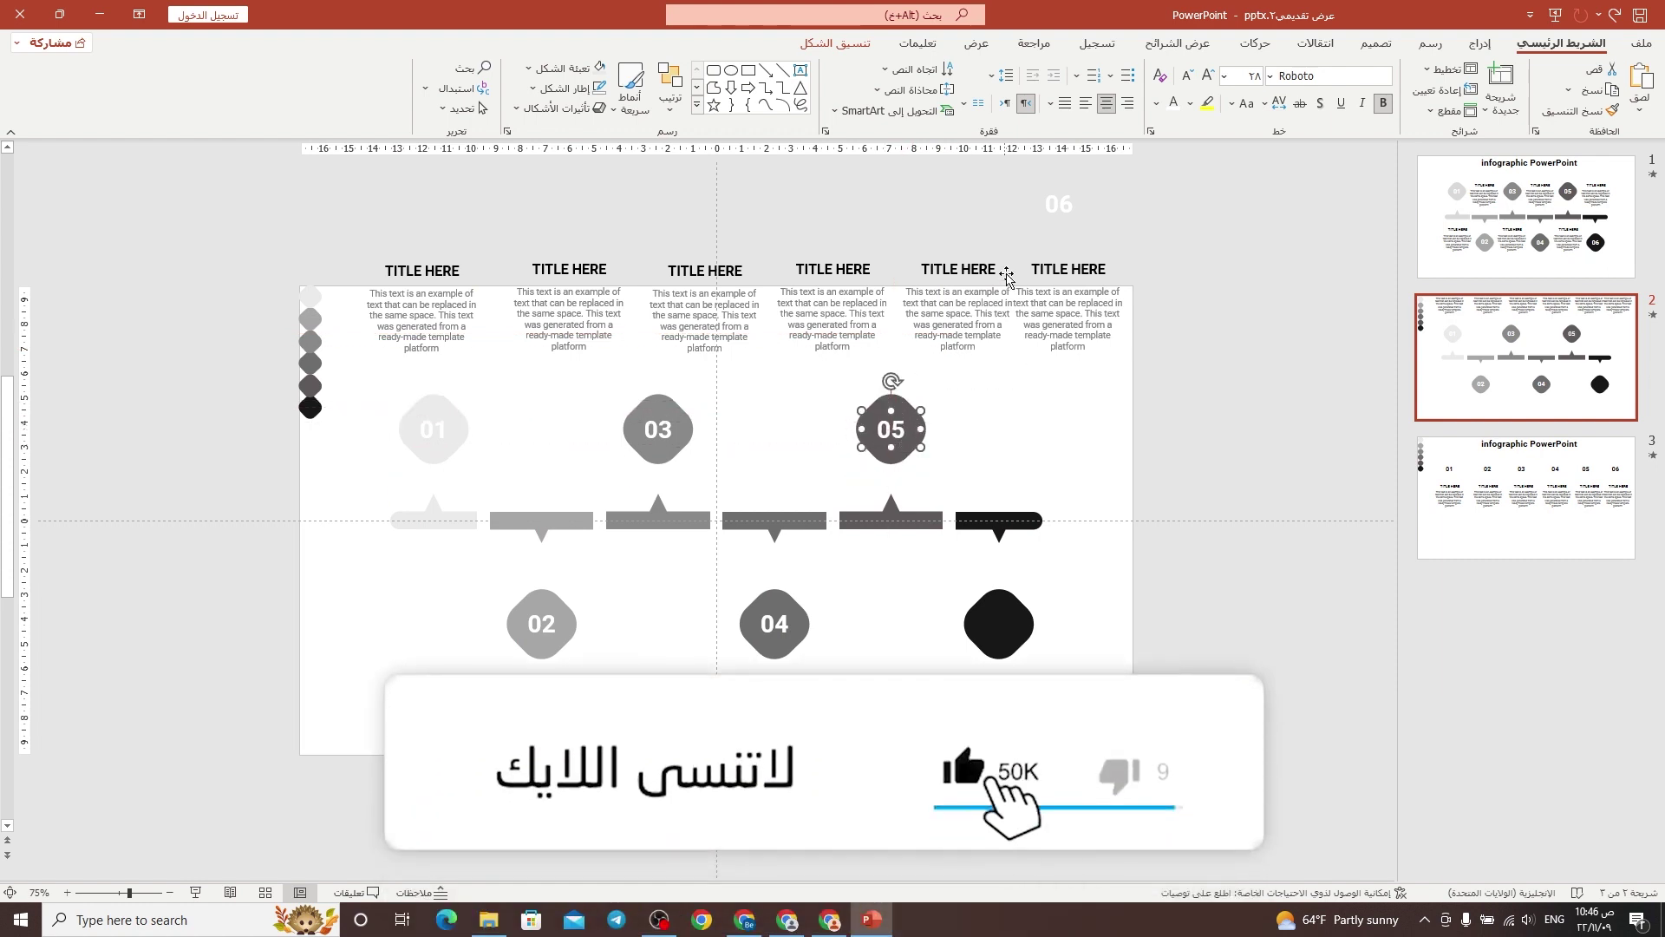
{"action": "left_click", "coordinate": [1063, 209]}
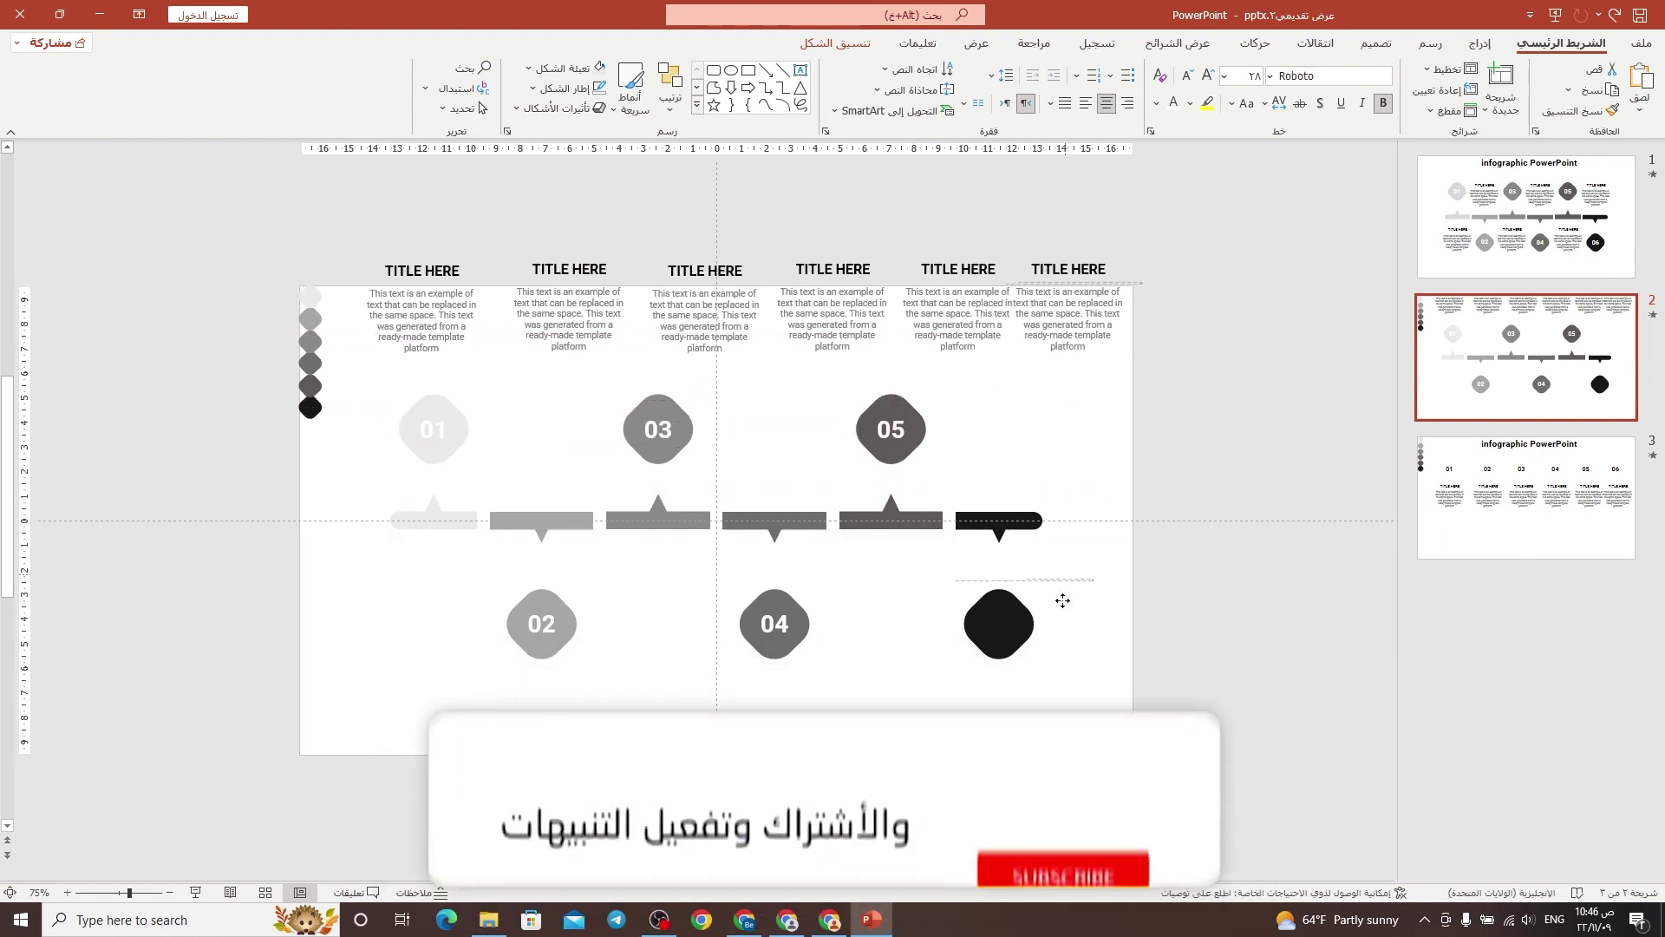
{"action": "left_click_drag", "start_coordinate": [1060, 227], "coordinate": [1011, 642]}
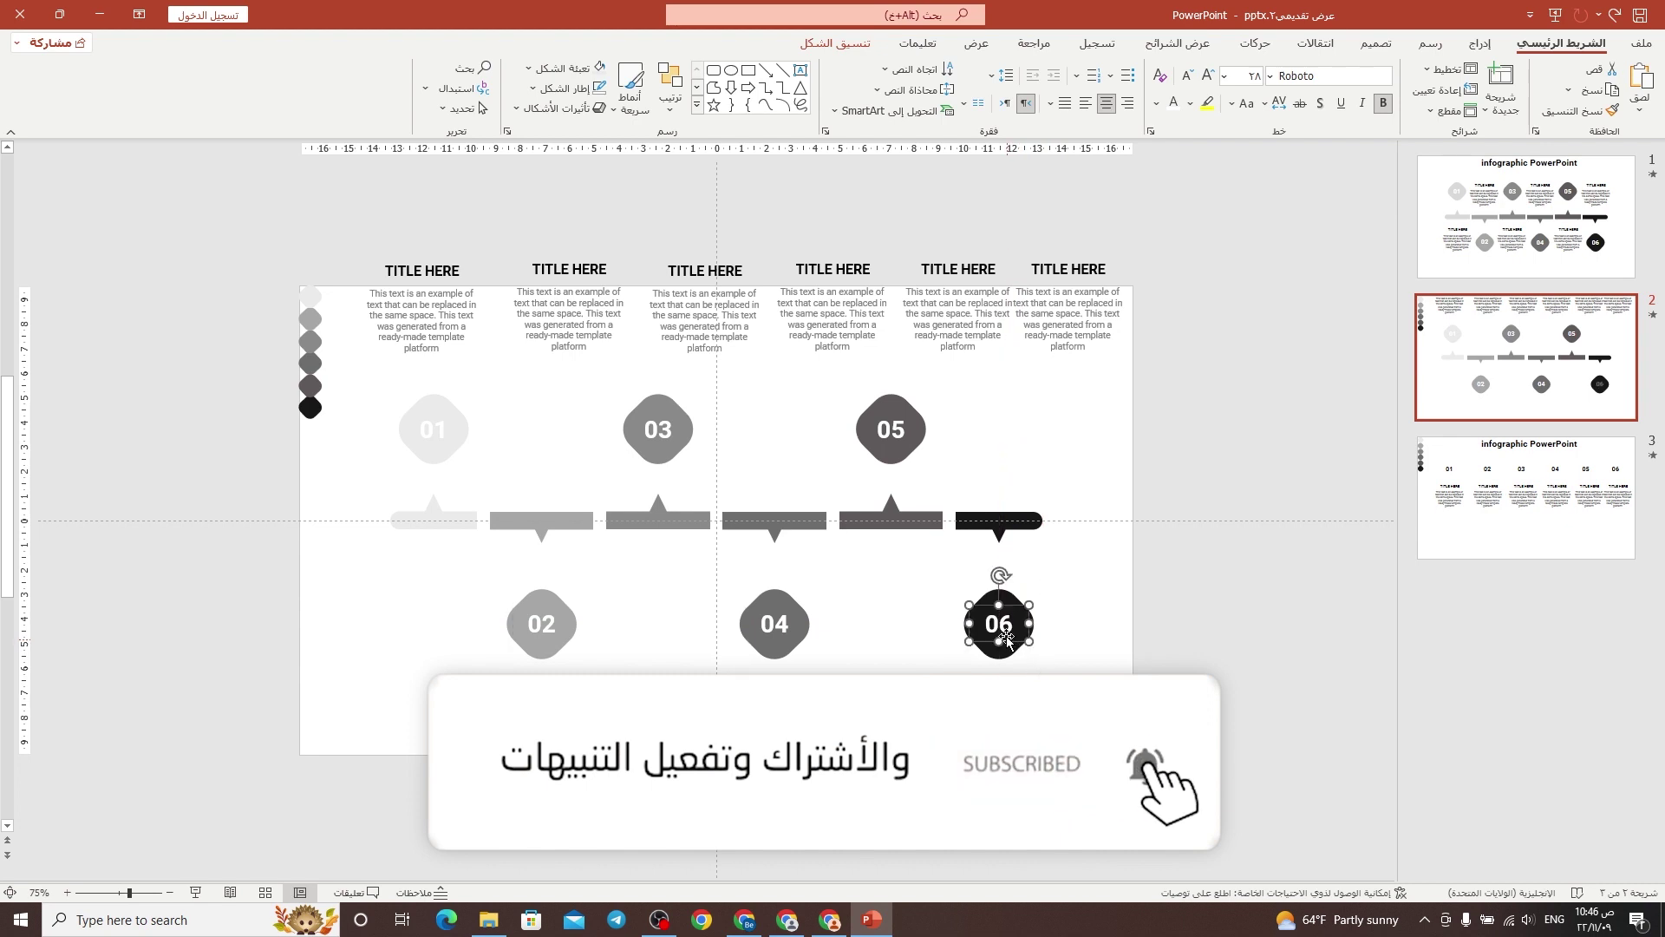
Move three text blocks beside diamond 02, between 01 and 03, and between 02 and 04.
{"action": "left_click", "coordinate": [855, 392]}
{"action": "left_click", "coordinate": [470, 363]}
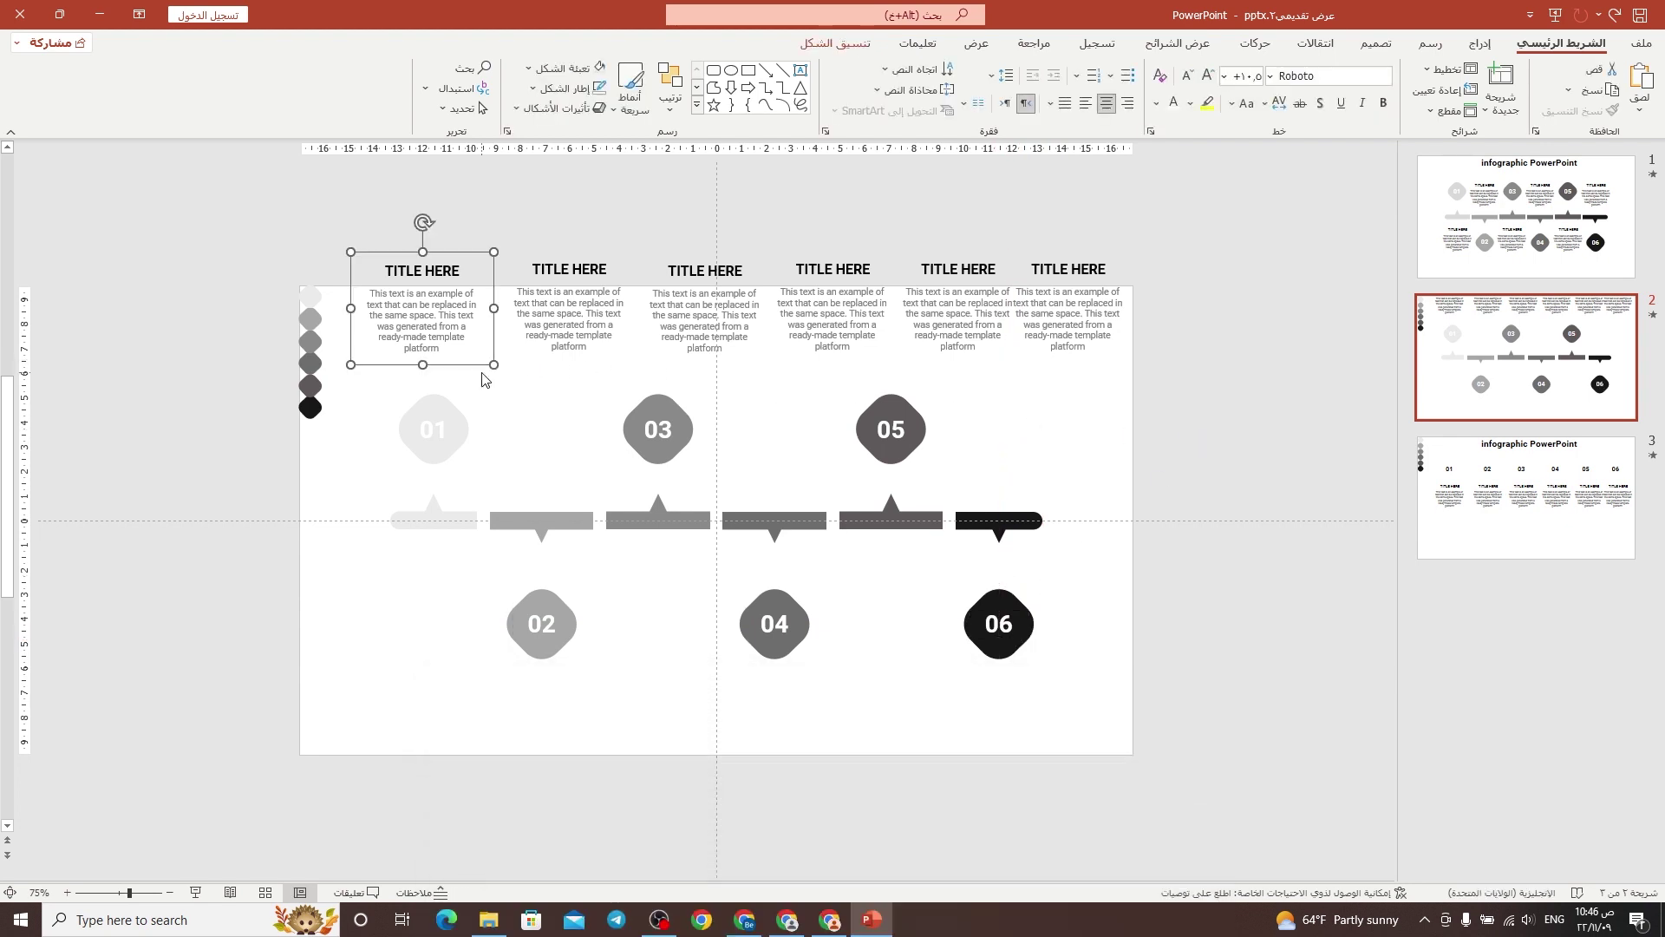
{"action": "left_click_drag", "start_coordinate": [474, 368], "coordinate": [481, 665]}
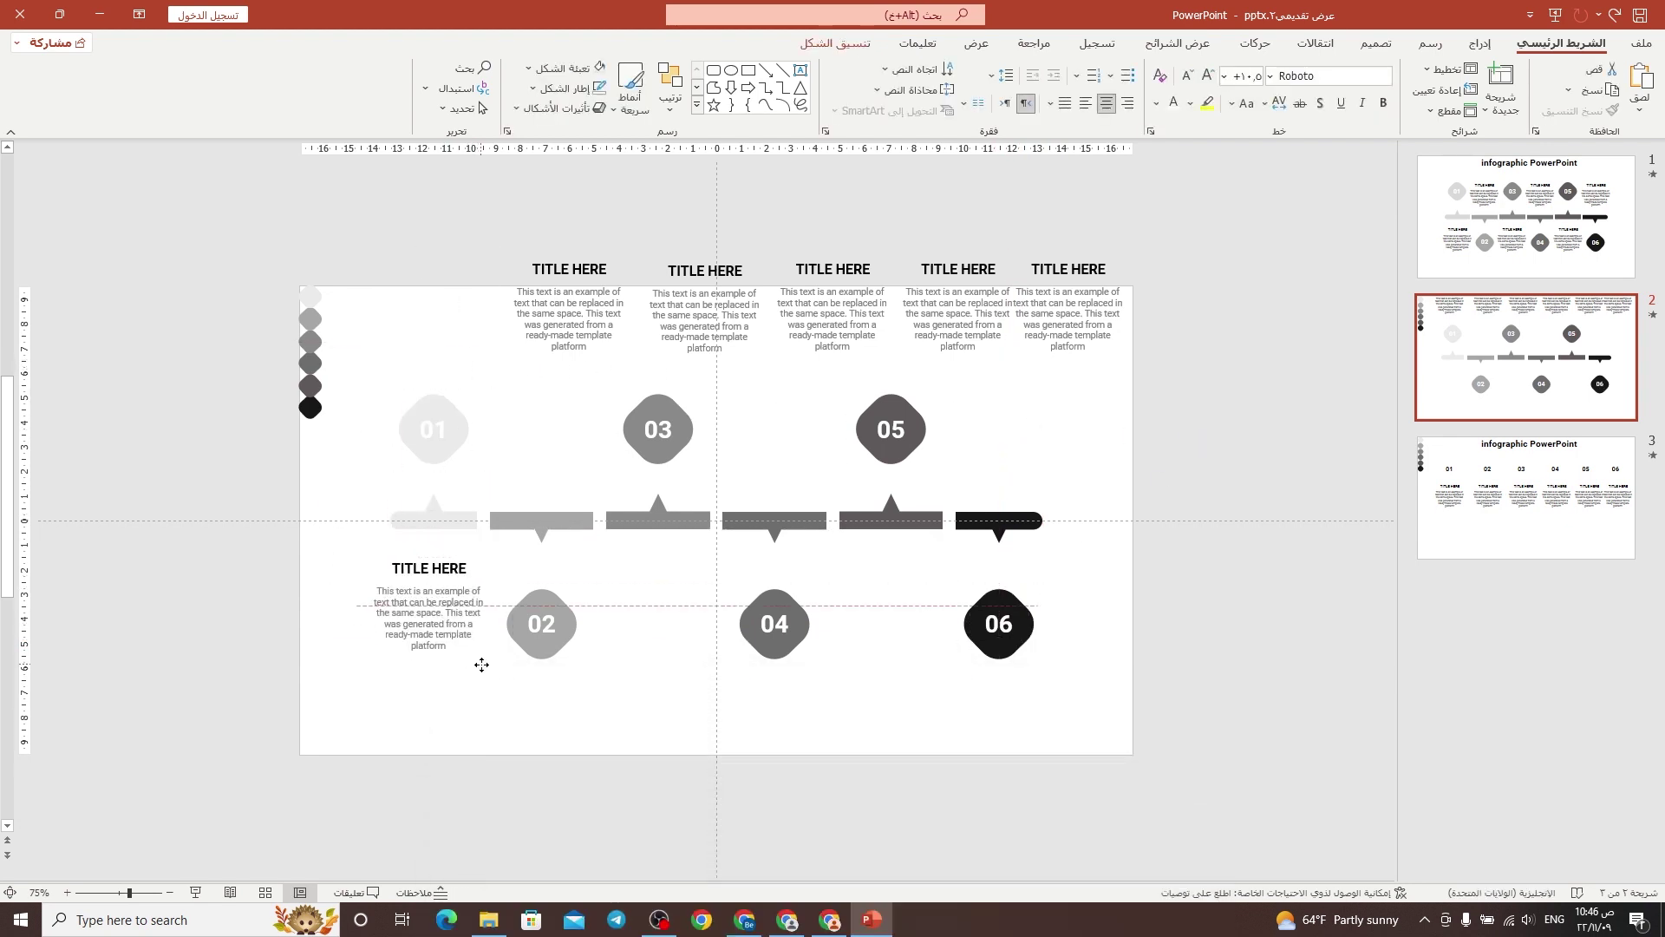
{"action": "left_click", "coordinate": [564, 375]}
{"action": "left_click", "coordinate": [586, 364]}
{"action": "left_click_drag", "start_coordinate": [588, 361], "coordinate": [562, 493]}
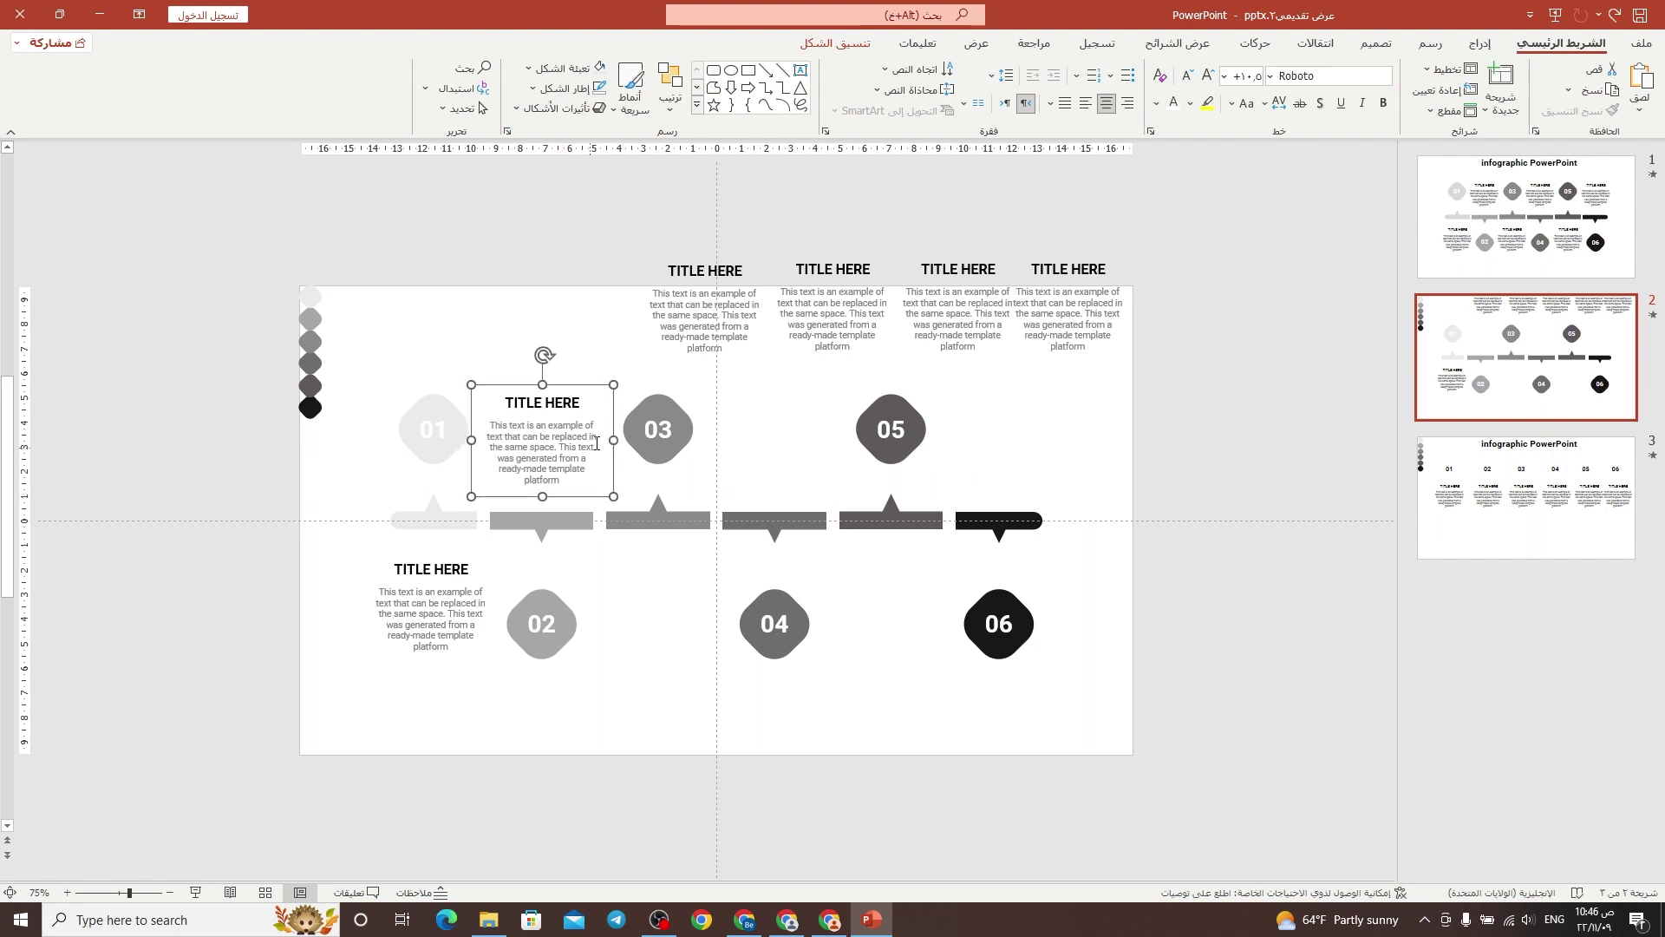
{"action": "left_click", "coordinate": [708, 359]}
{"action": "left_click_drag", "start_coordinate": [720, 362], "coordinate": [665, 669]}
Place text blocks between 03 and 05 and beside 05, then the stray block beside 06.
{"action": "left_click_drag", "start_coordinate": [820, 368], "coordinate": [754, 490]}
{"action": "left_click", "coordinate": [965, 358]}
{"action": "left_click_drag", "start_coordinate": [965, 357], "coordinate": [1012, 494]}
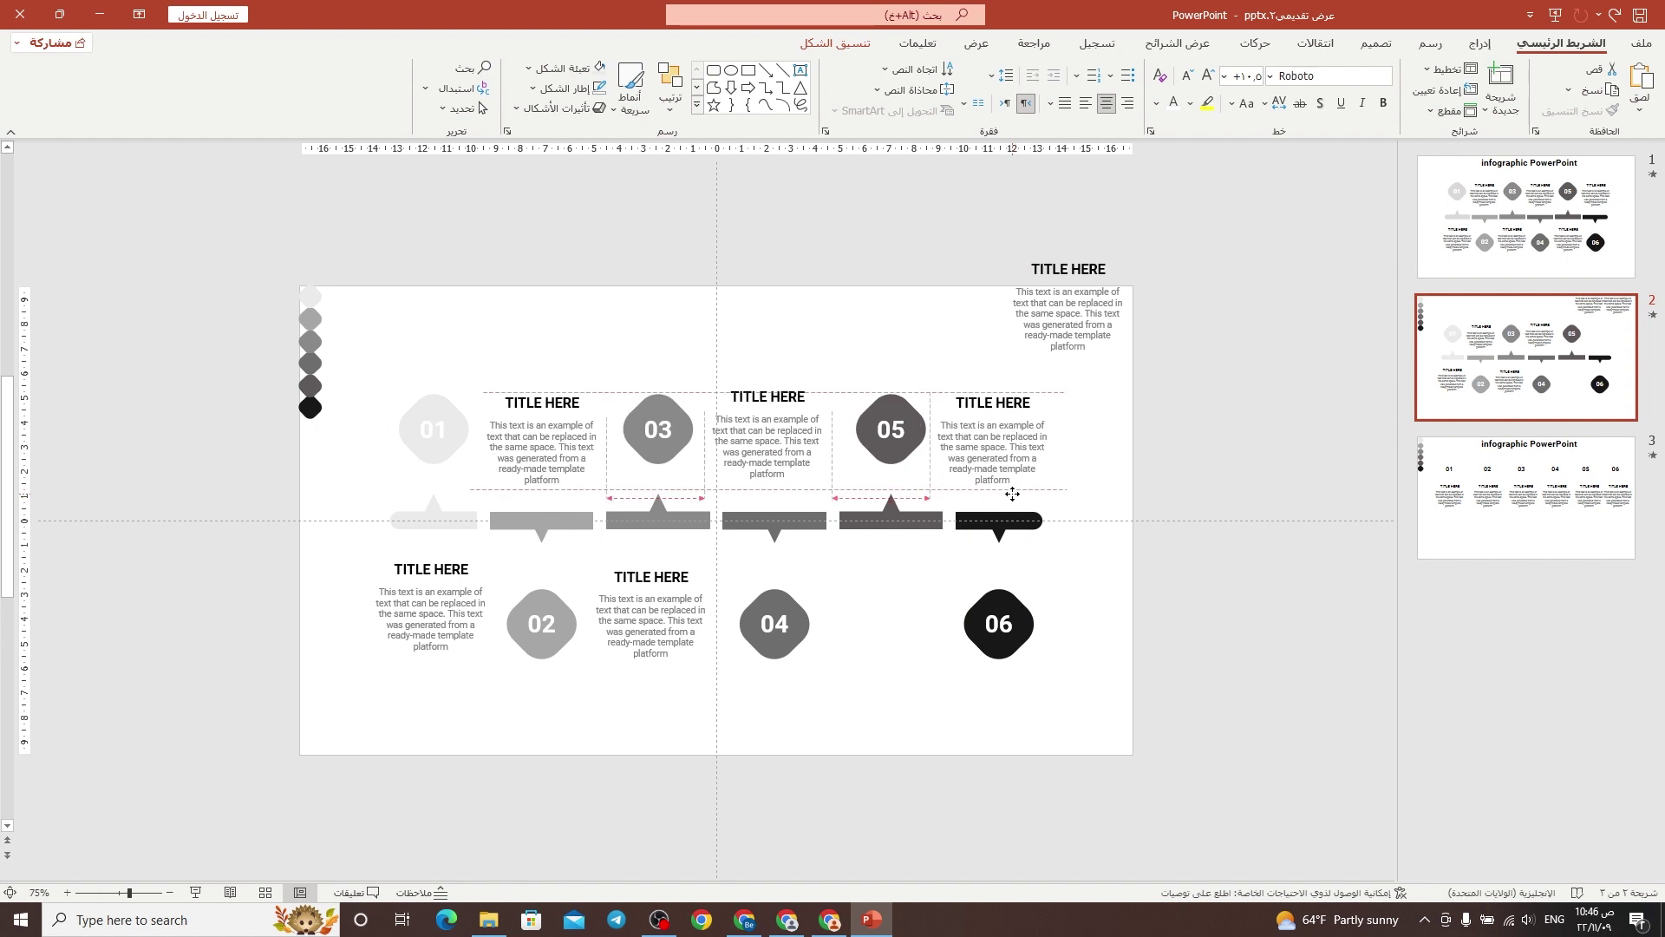
{"action": "left_click_drag", "start_coordinate": [1013, 494], "coordinate": [1012, 494]}
{"action": "left_click", "coordinate": [805, 491]}
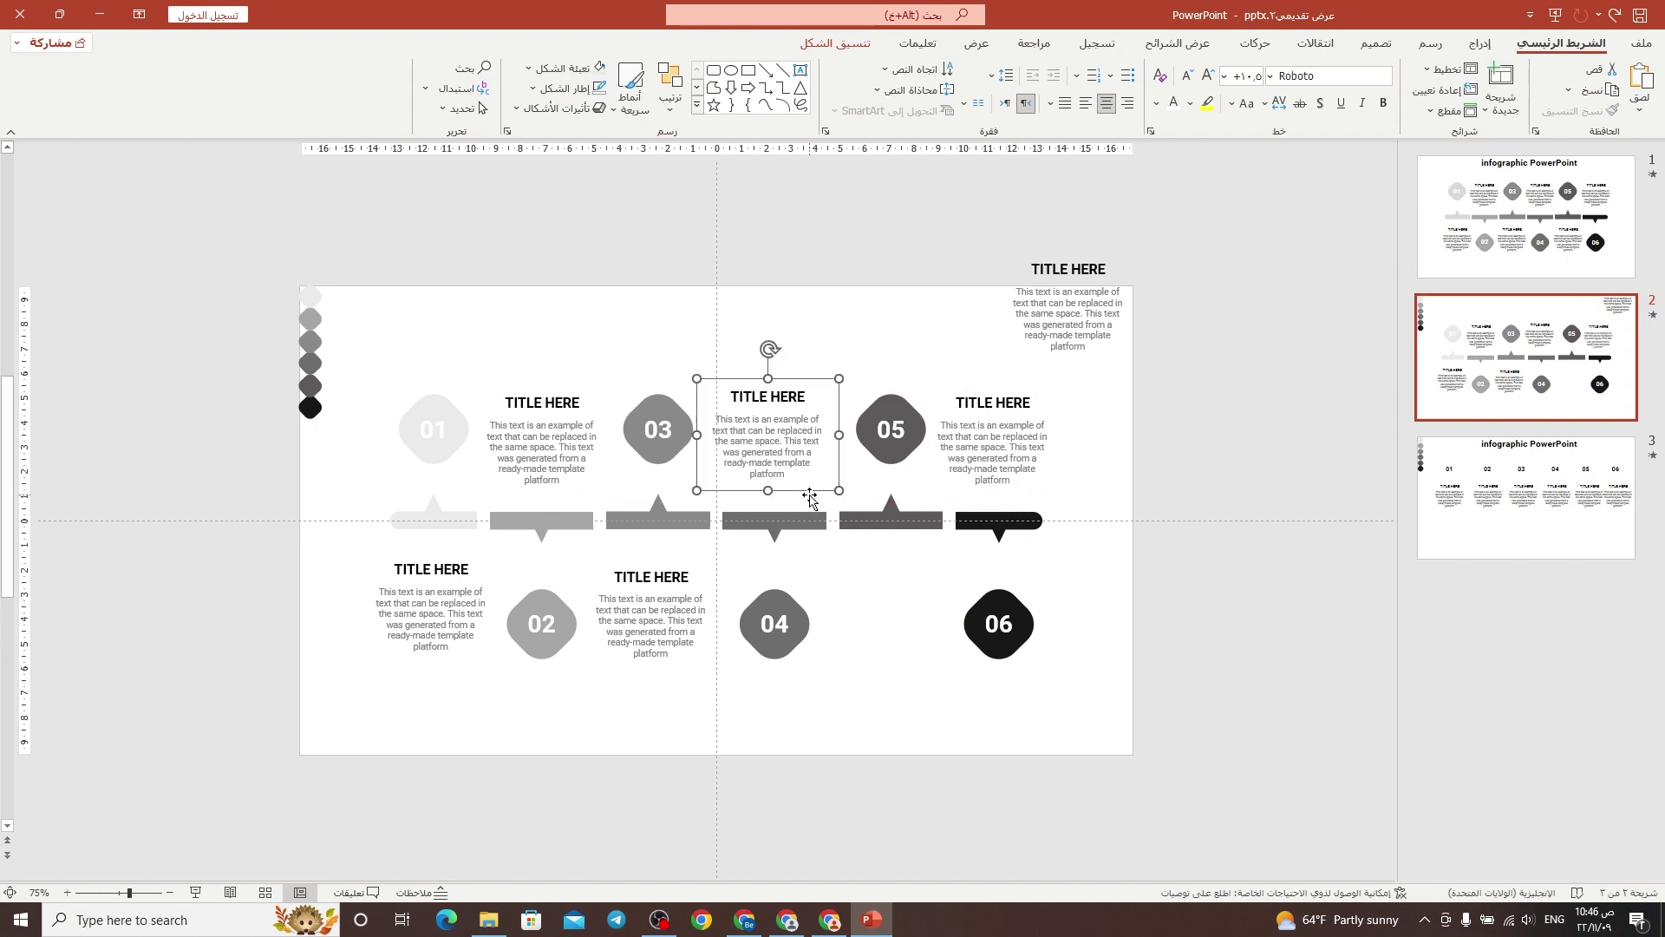
{"action": "left_click_drag", "start_coordinate": [810, 495], "coordinate": [809, 501]}
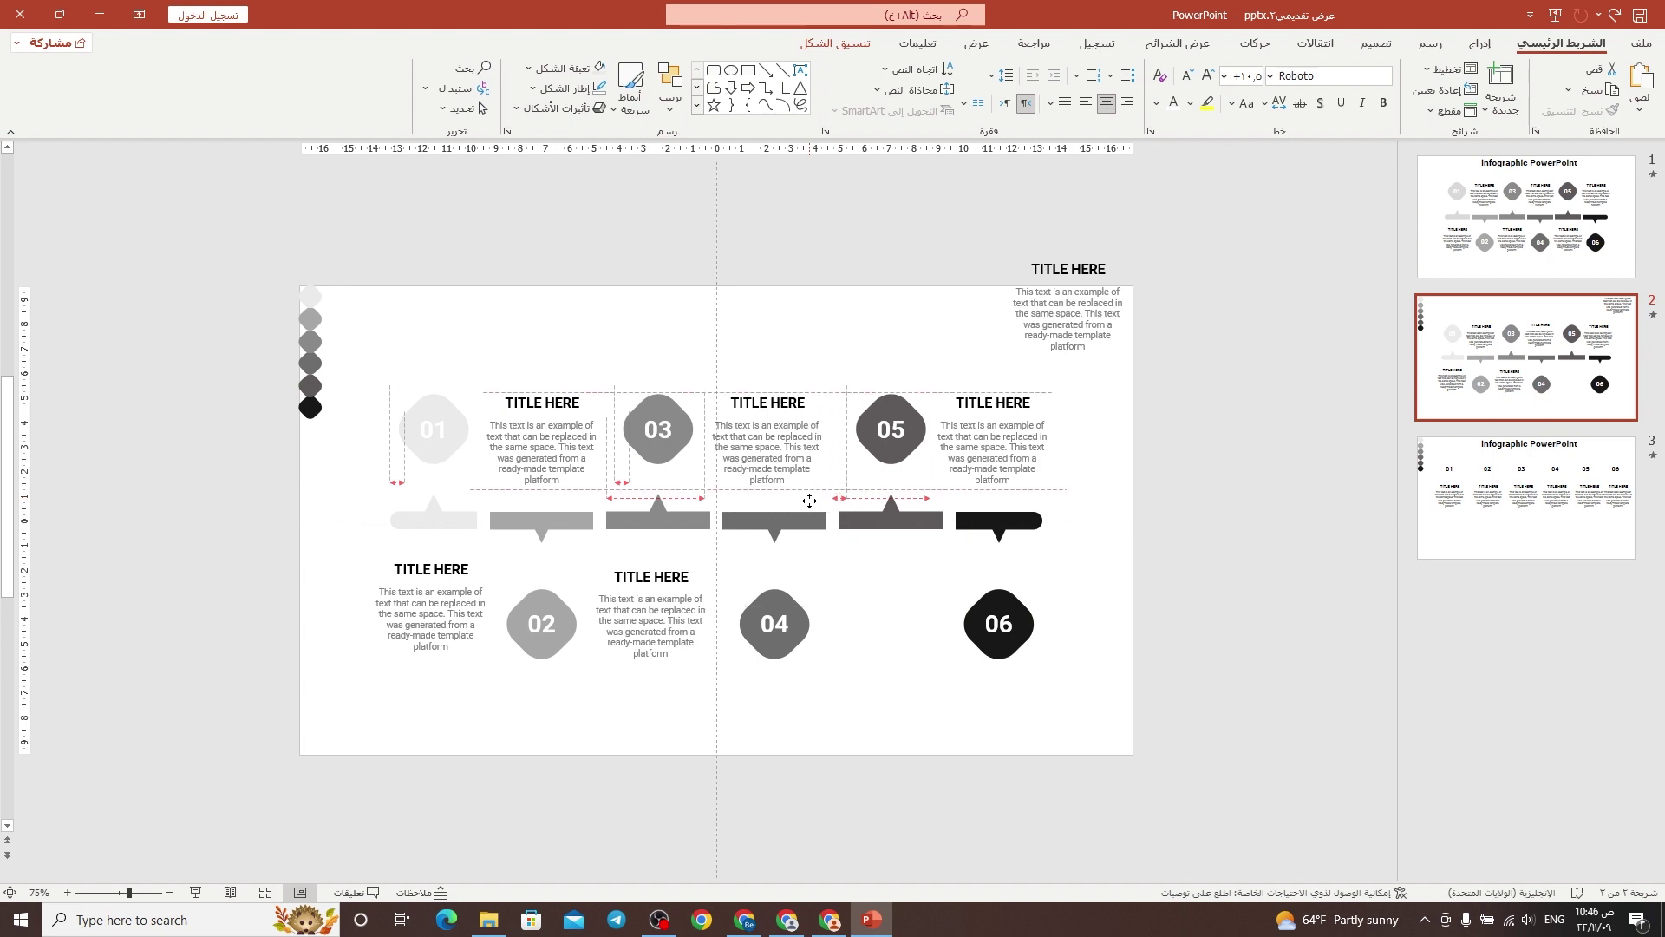
{"action": "left_click_drag", "start_coordinate": [809, 501], "coordinate": [809, 501]}
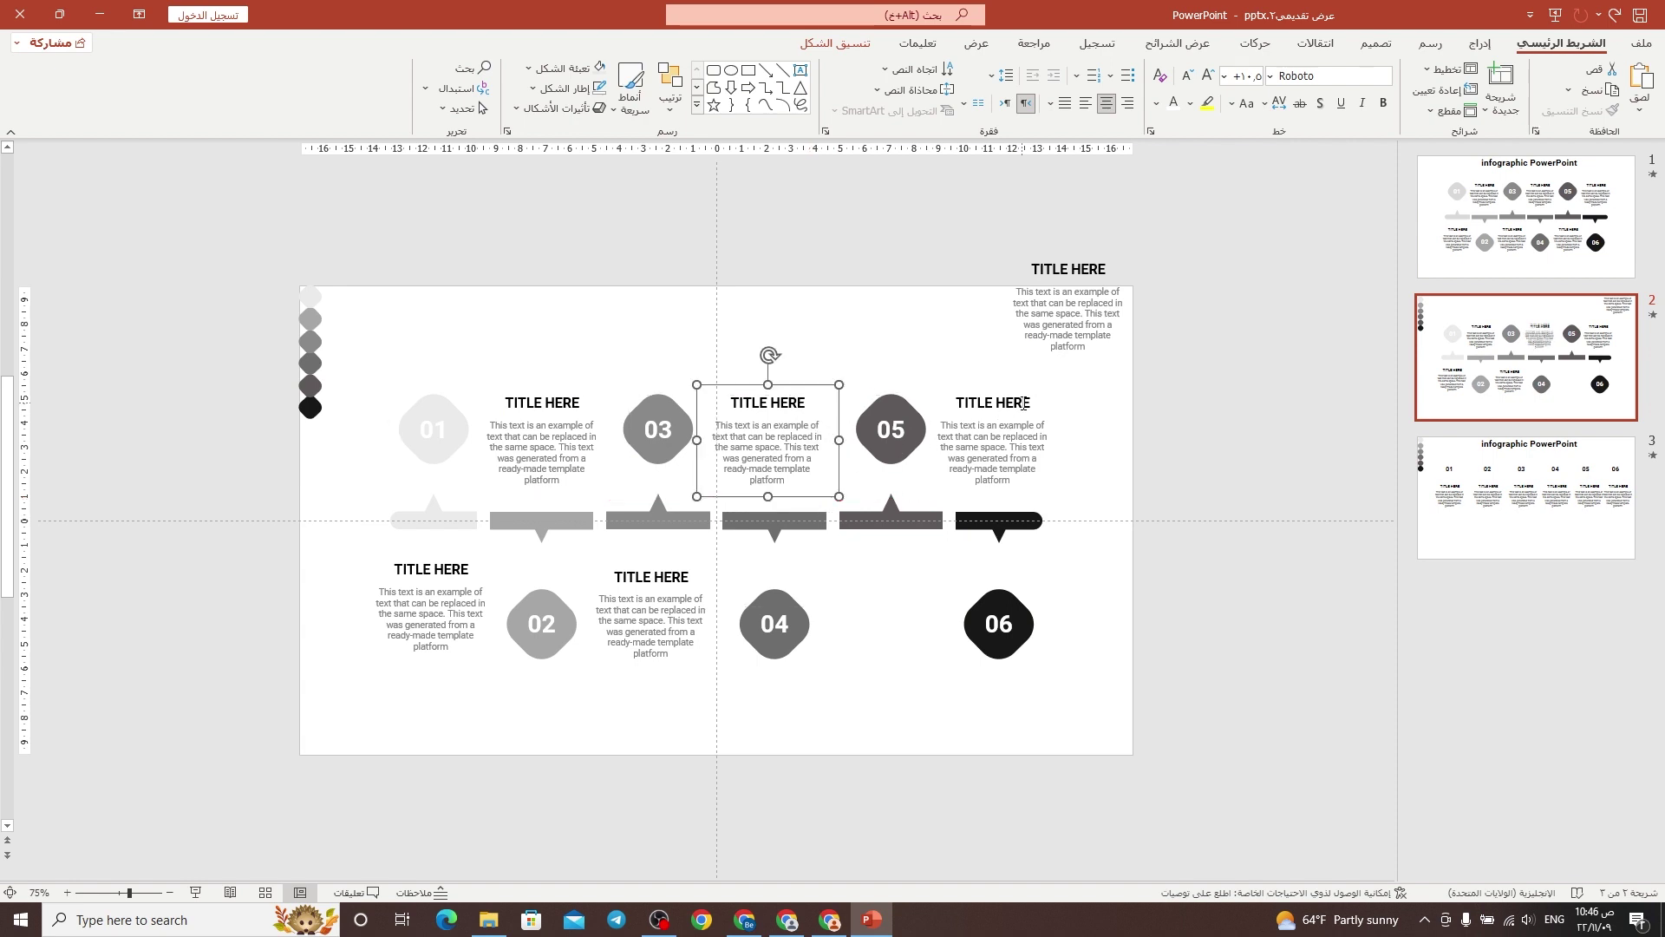
{"action": "left_click", "coordinate": [1067, 375]}
{"action": "left_click", "coordinate": [1079, 352]}
{"action": "left_click_drag", "start_coordinate": [1081, 364], "coordinate": [907, 669]}
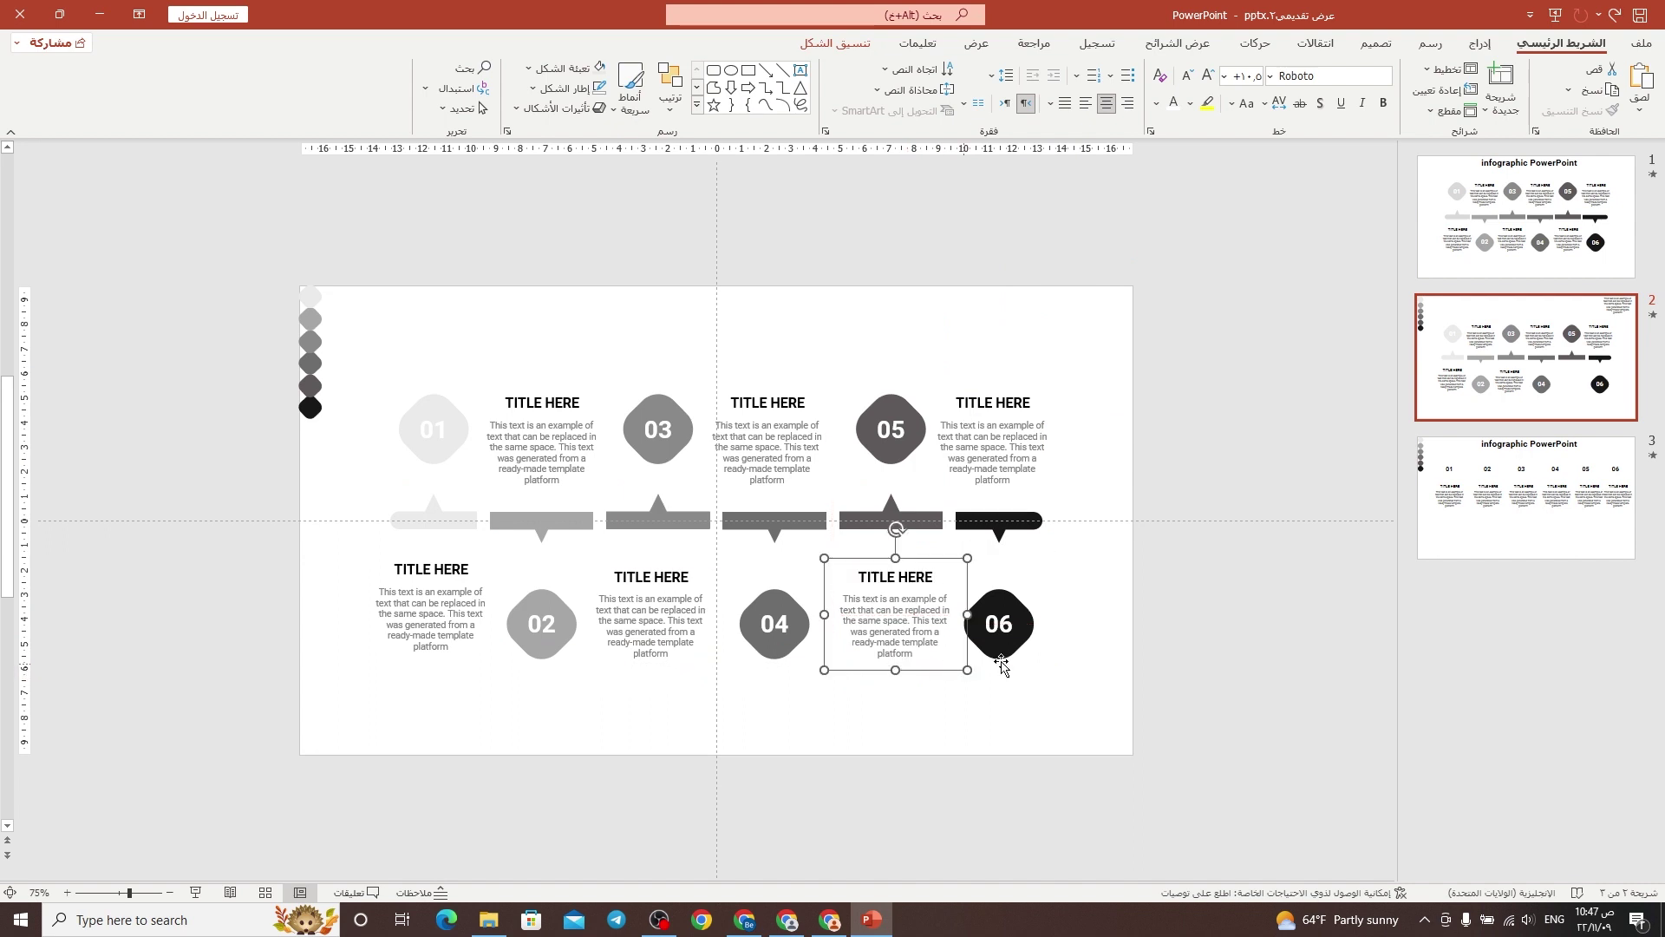
{"action": "left_click", "coordinate": [1182, 660]}
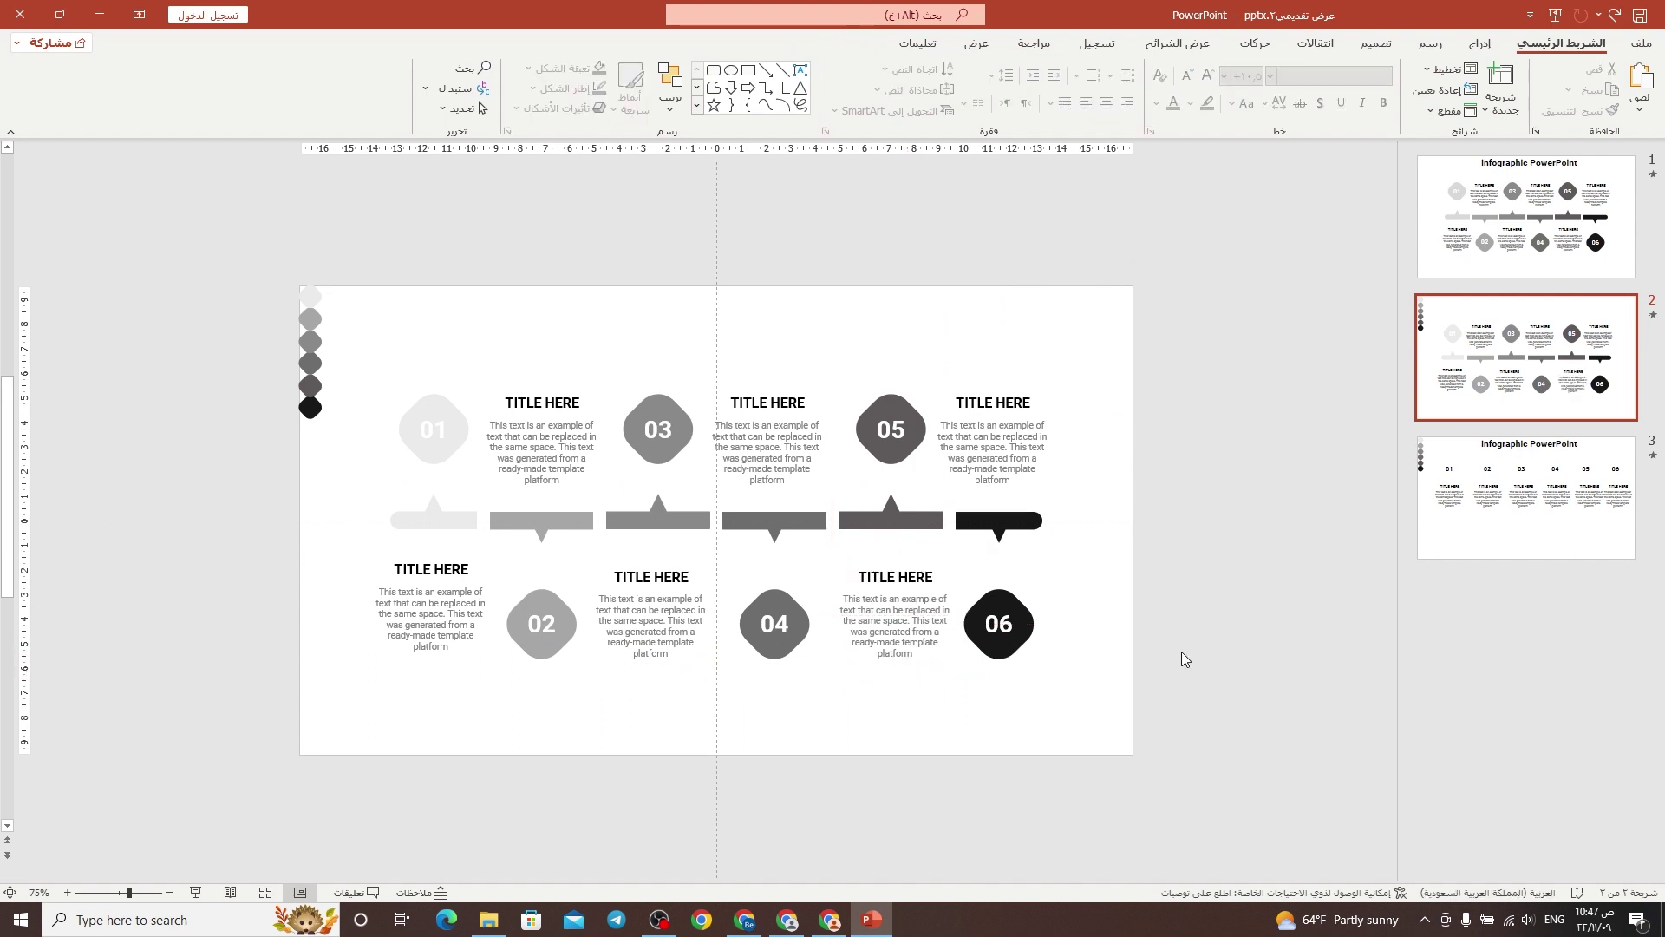
Fit the slide to the window and delete the column of grey circles on the left.
{"action": "left_click", "coordinate": [10, 892]}
{"action": "left_click", "coordinate": [128, 313]}
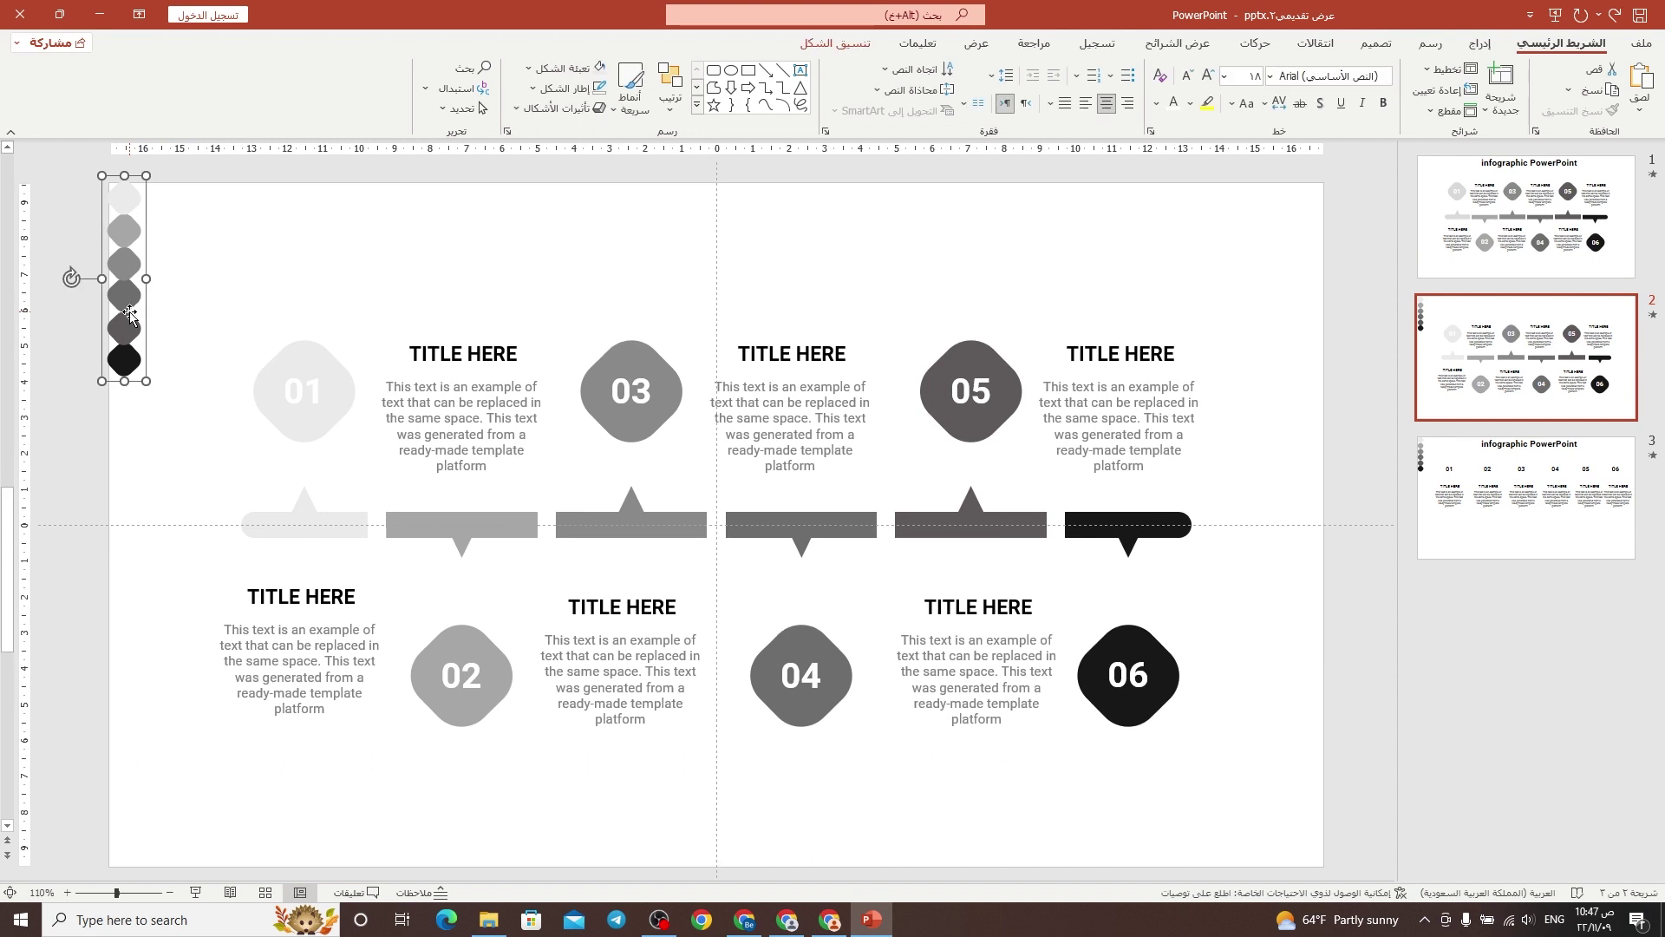
{"action": "key", "text": "Delete"}
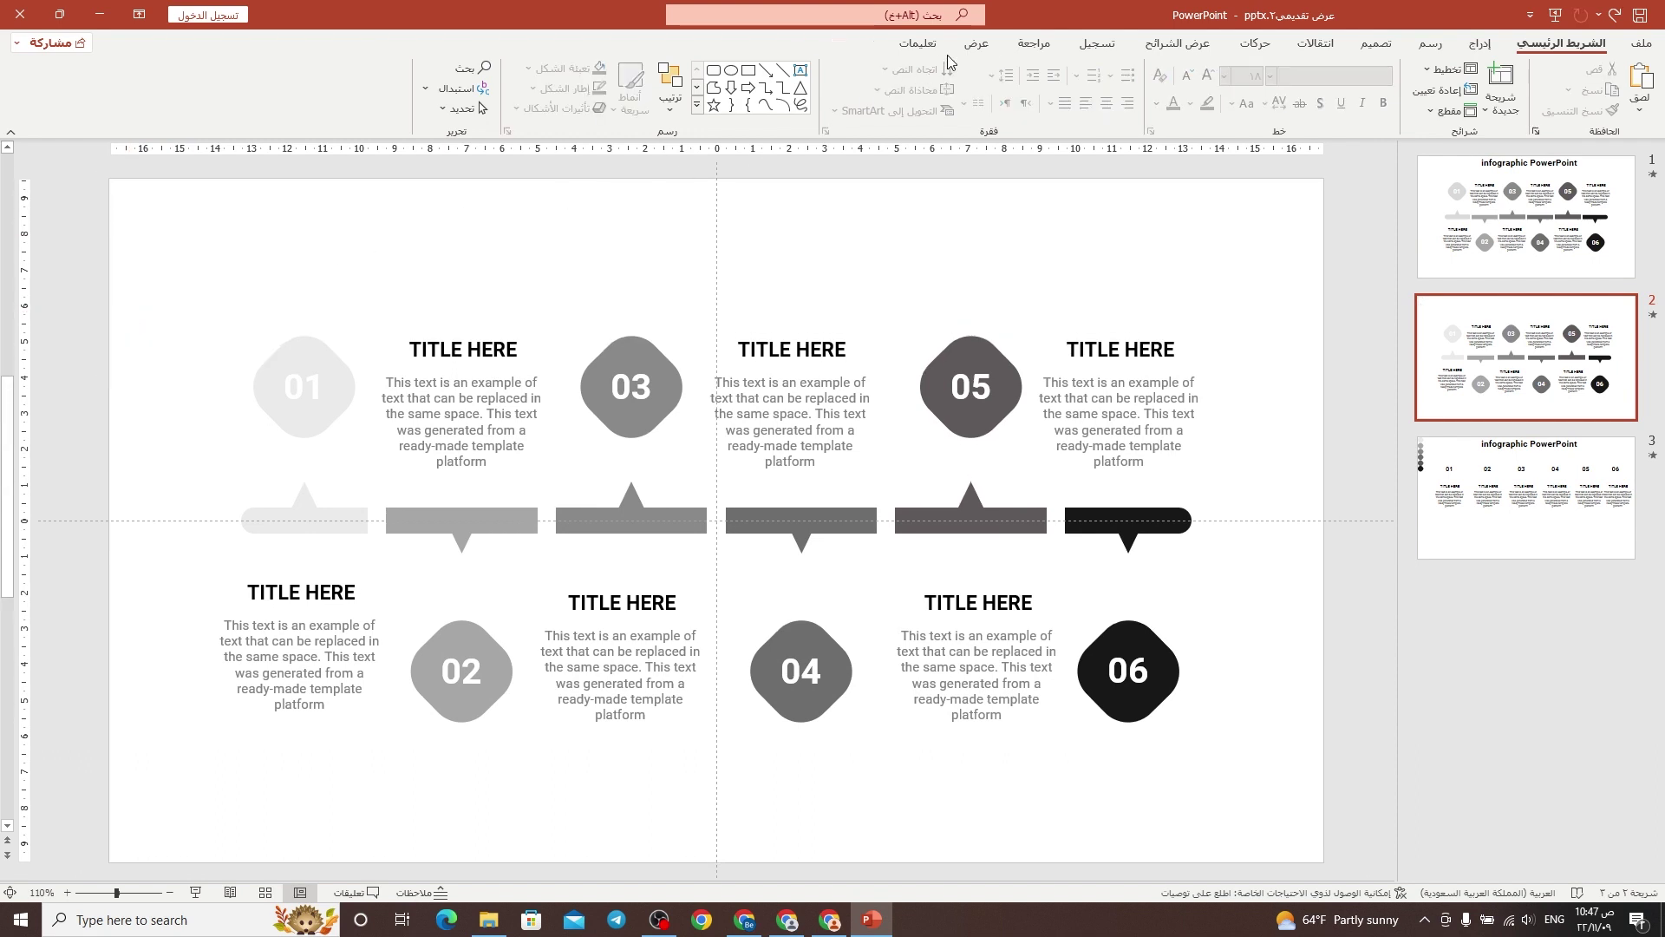
Copy the 'infographic PowerPoint' title from slide 3 and paste it onto slide 2.
{"action": "left_click", "coordinate": [976, 44]}
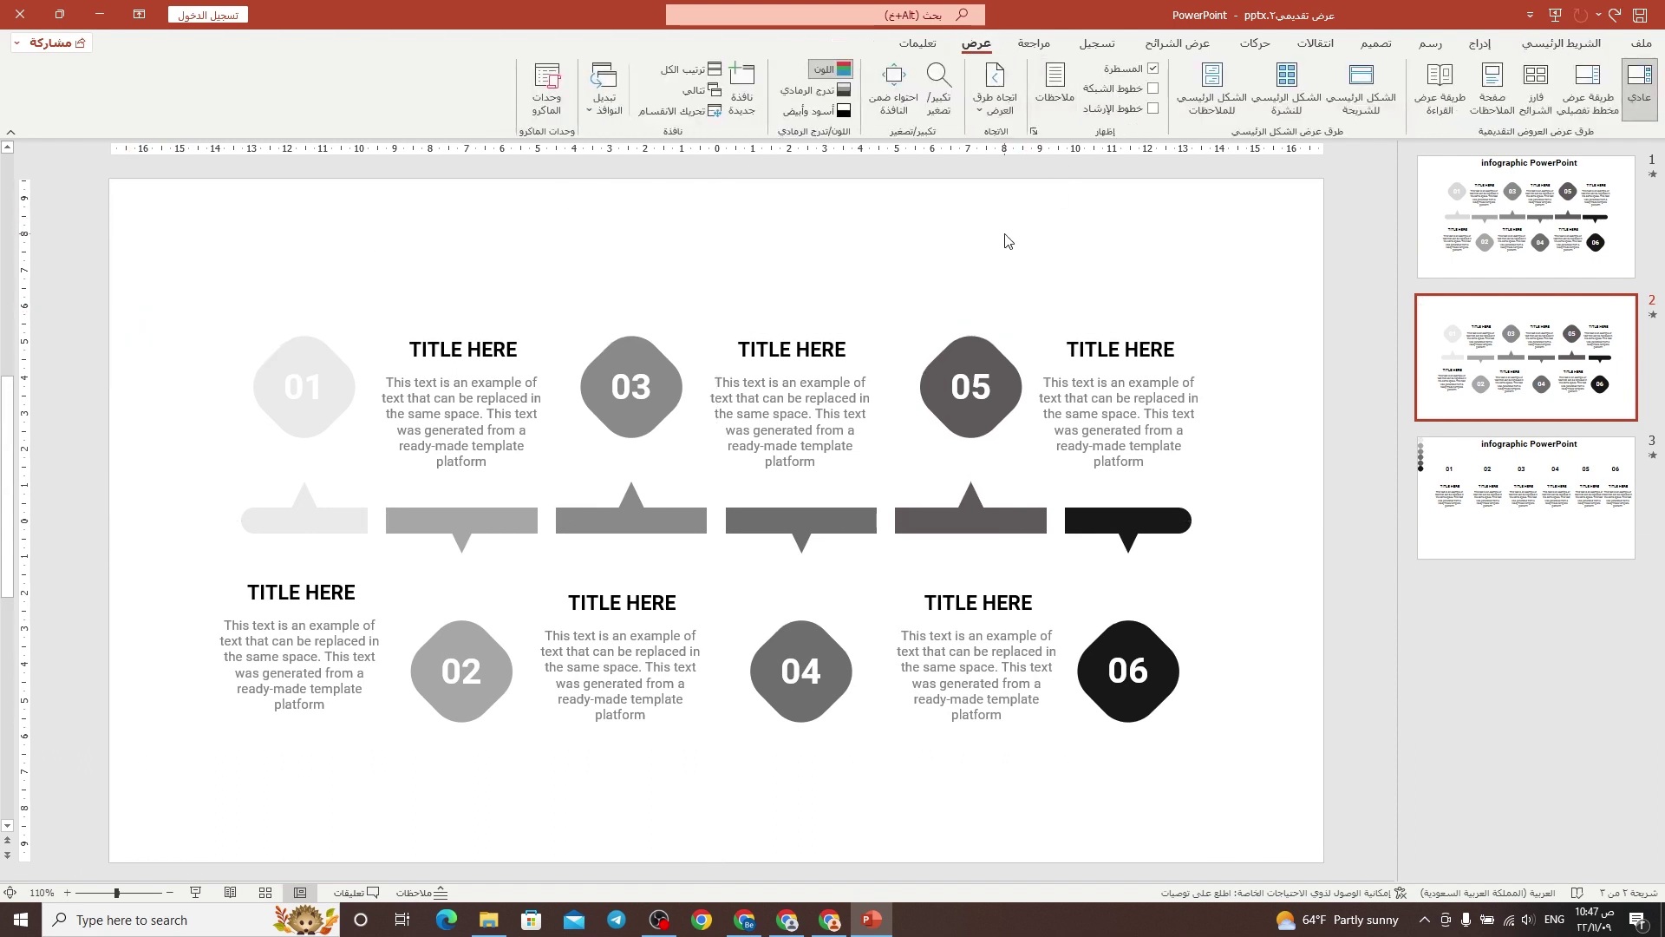
{"action": "left_click", "coordinate": [1527, 499]}
{"action": "left_click", "coordinate": [979, 258]}
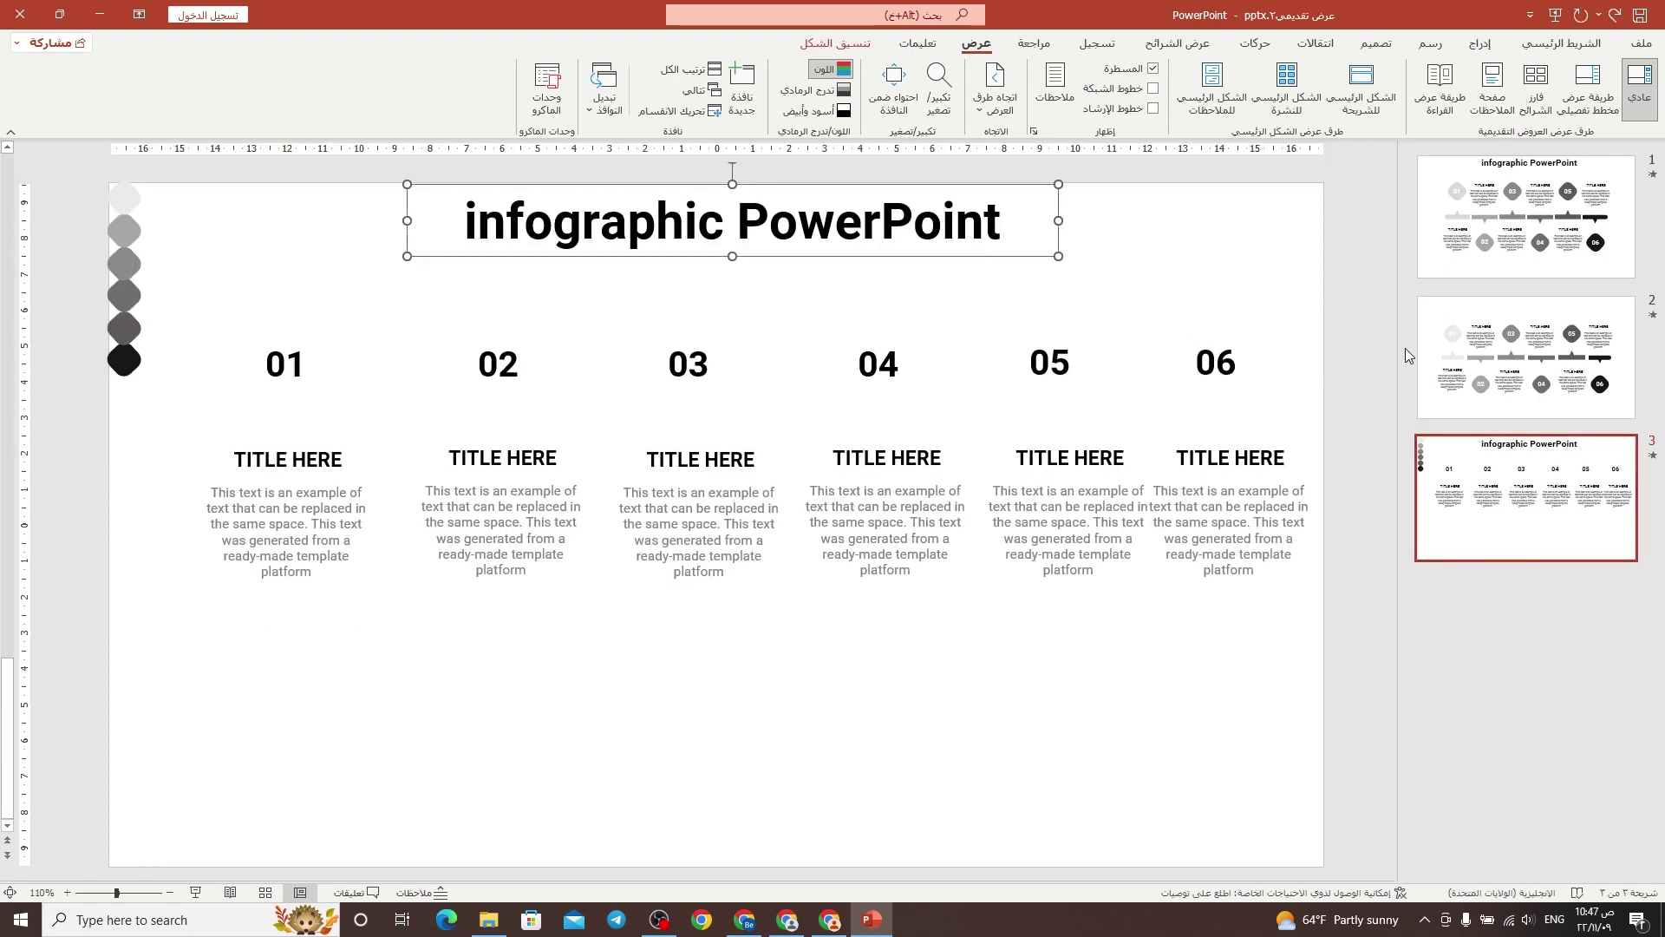
{"action": "left_click", "coordinate": [1472, 366]}
{"action": "key", "text": "ctrl+v"}
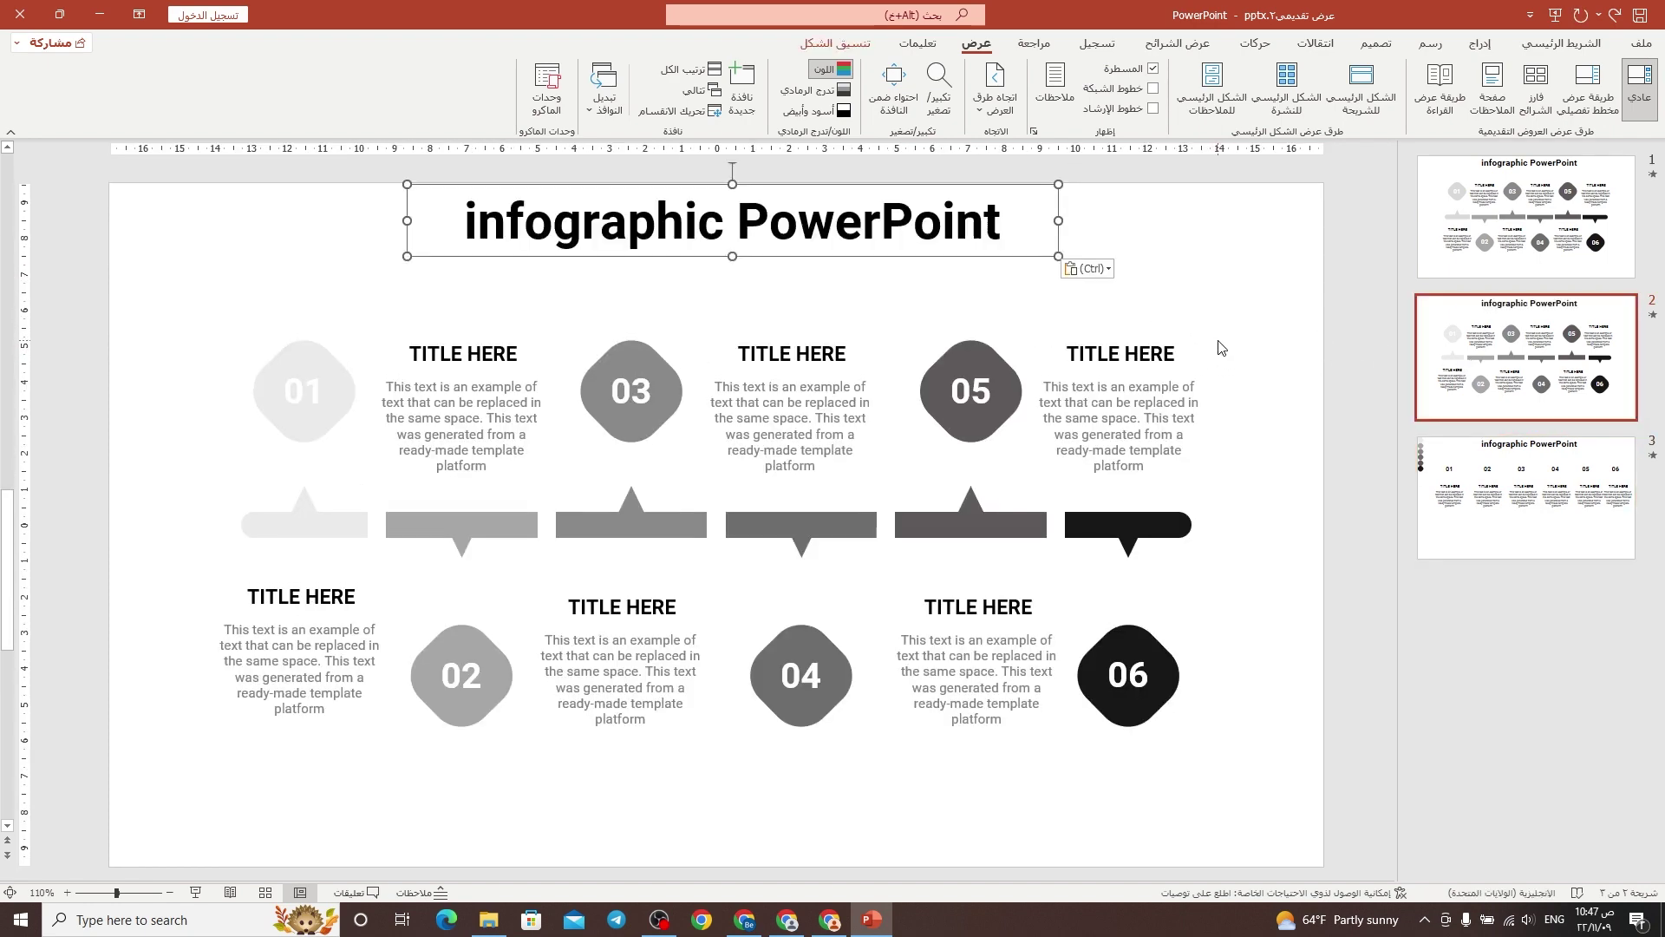
{"action": "left_click", "coordinate": [1253, 319]}
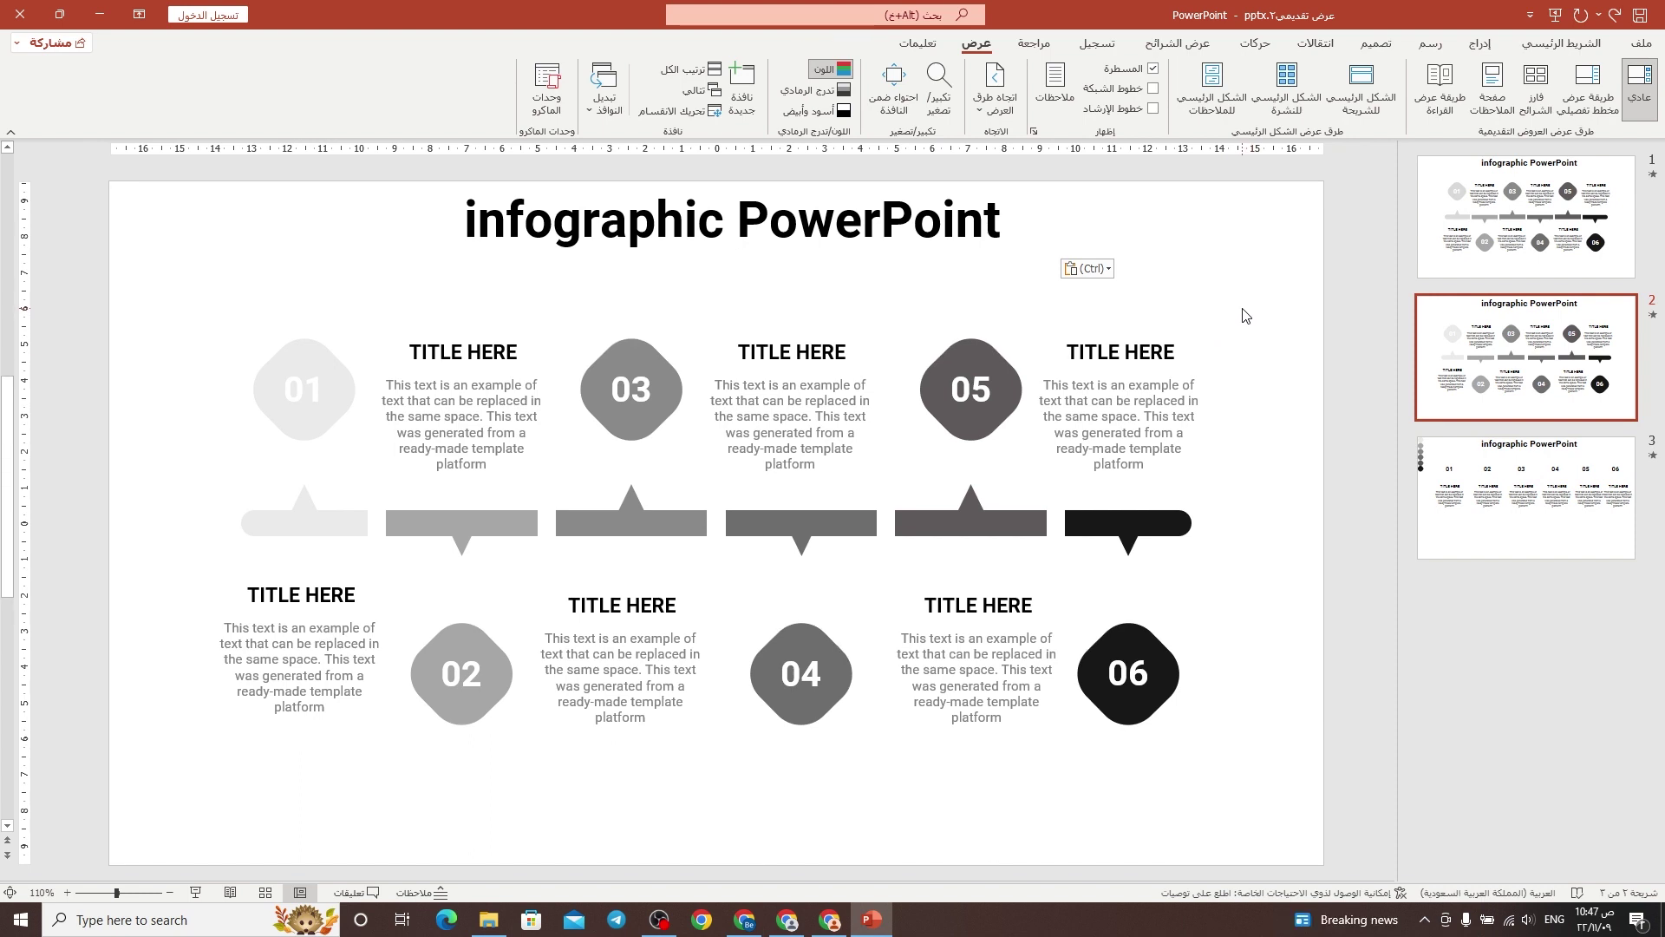
{"action": "left_click", "coordinate": [922, 248]}
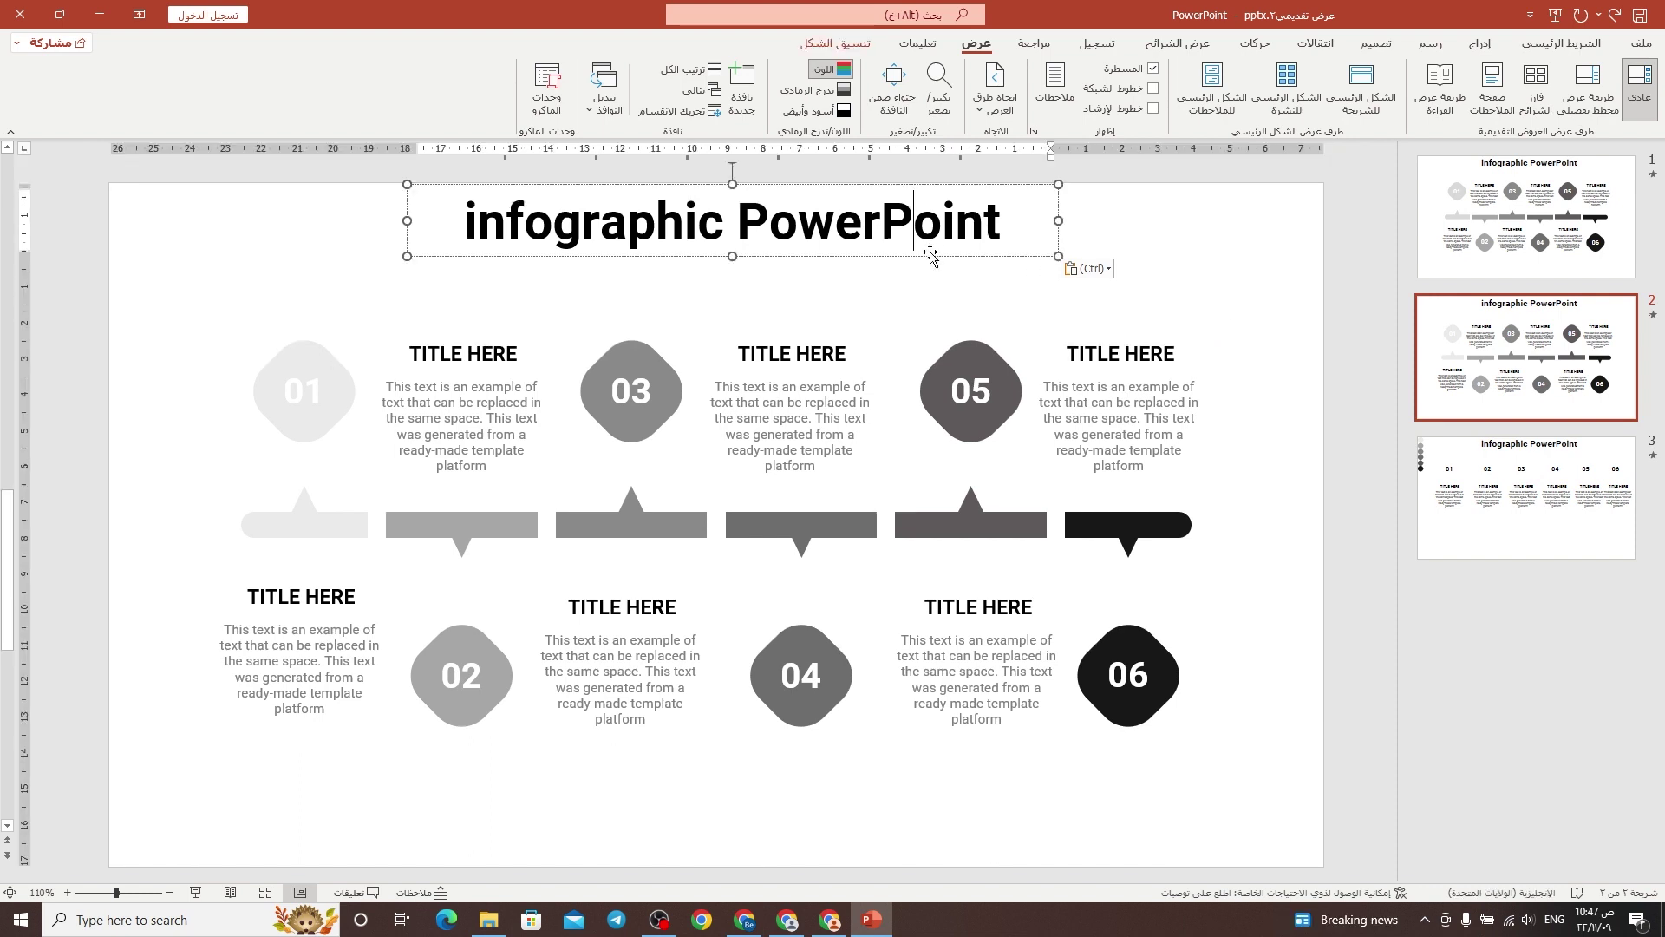
{"action": "left_click", "coordinate": [1269, 47]}
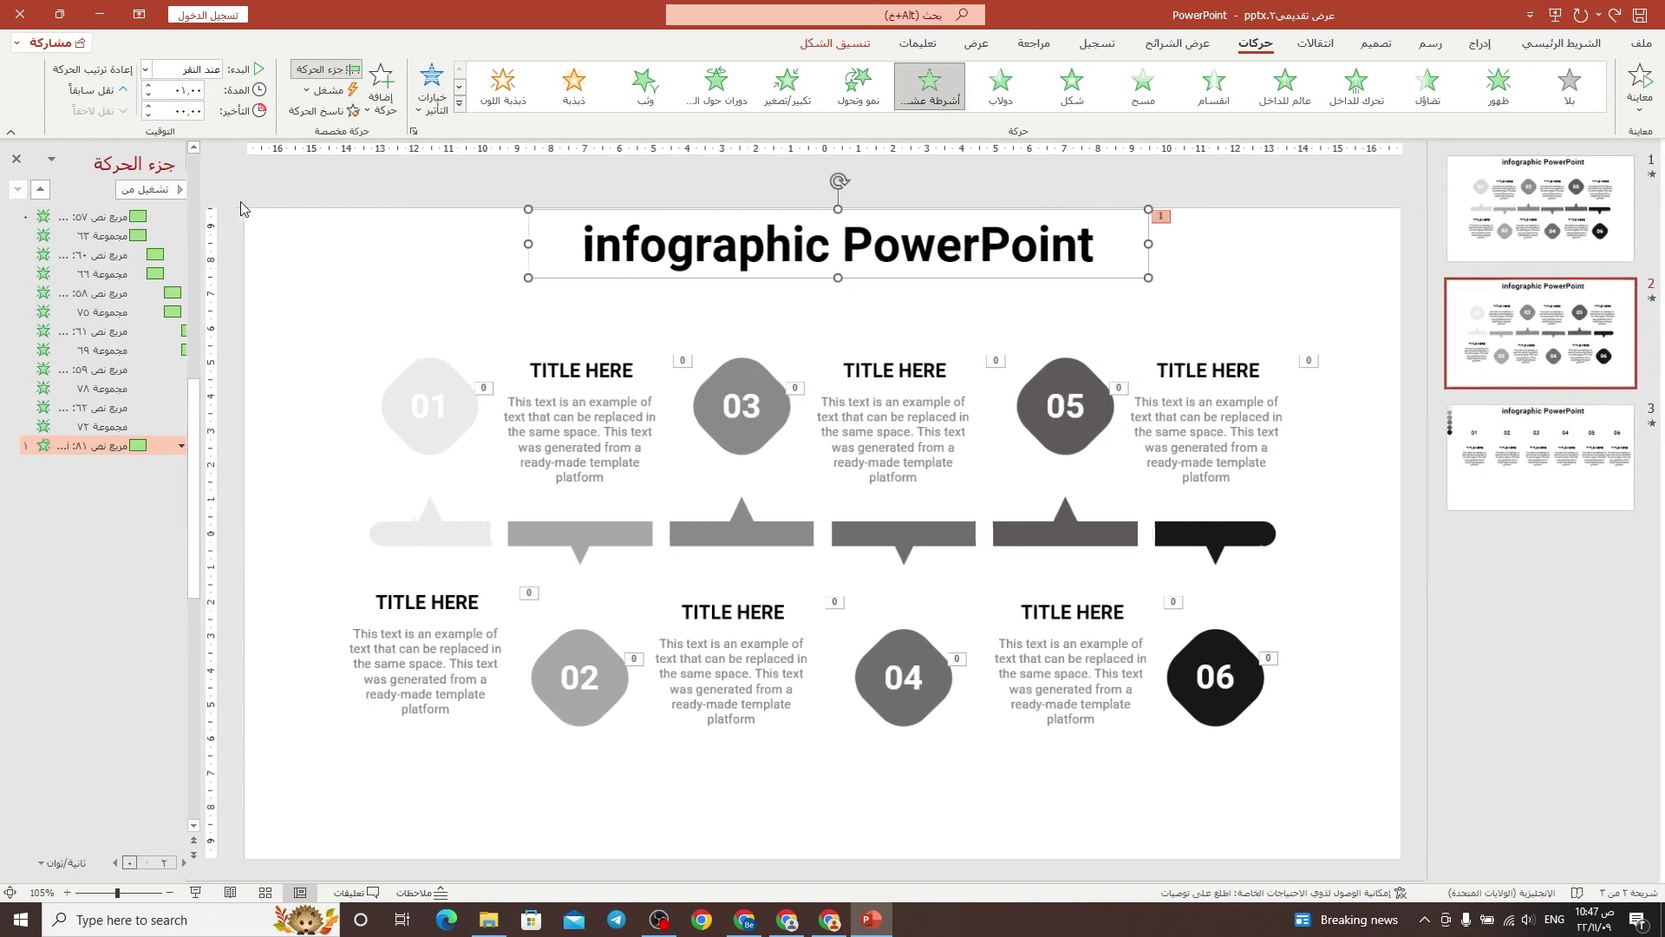
Open the Animation Pane and delete every listed animation entry on slide 2.
{"action": "left_click", "coordinate": [327, 70]}
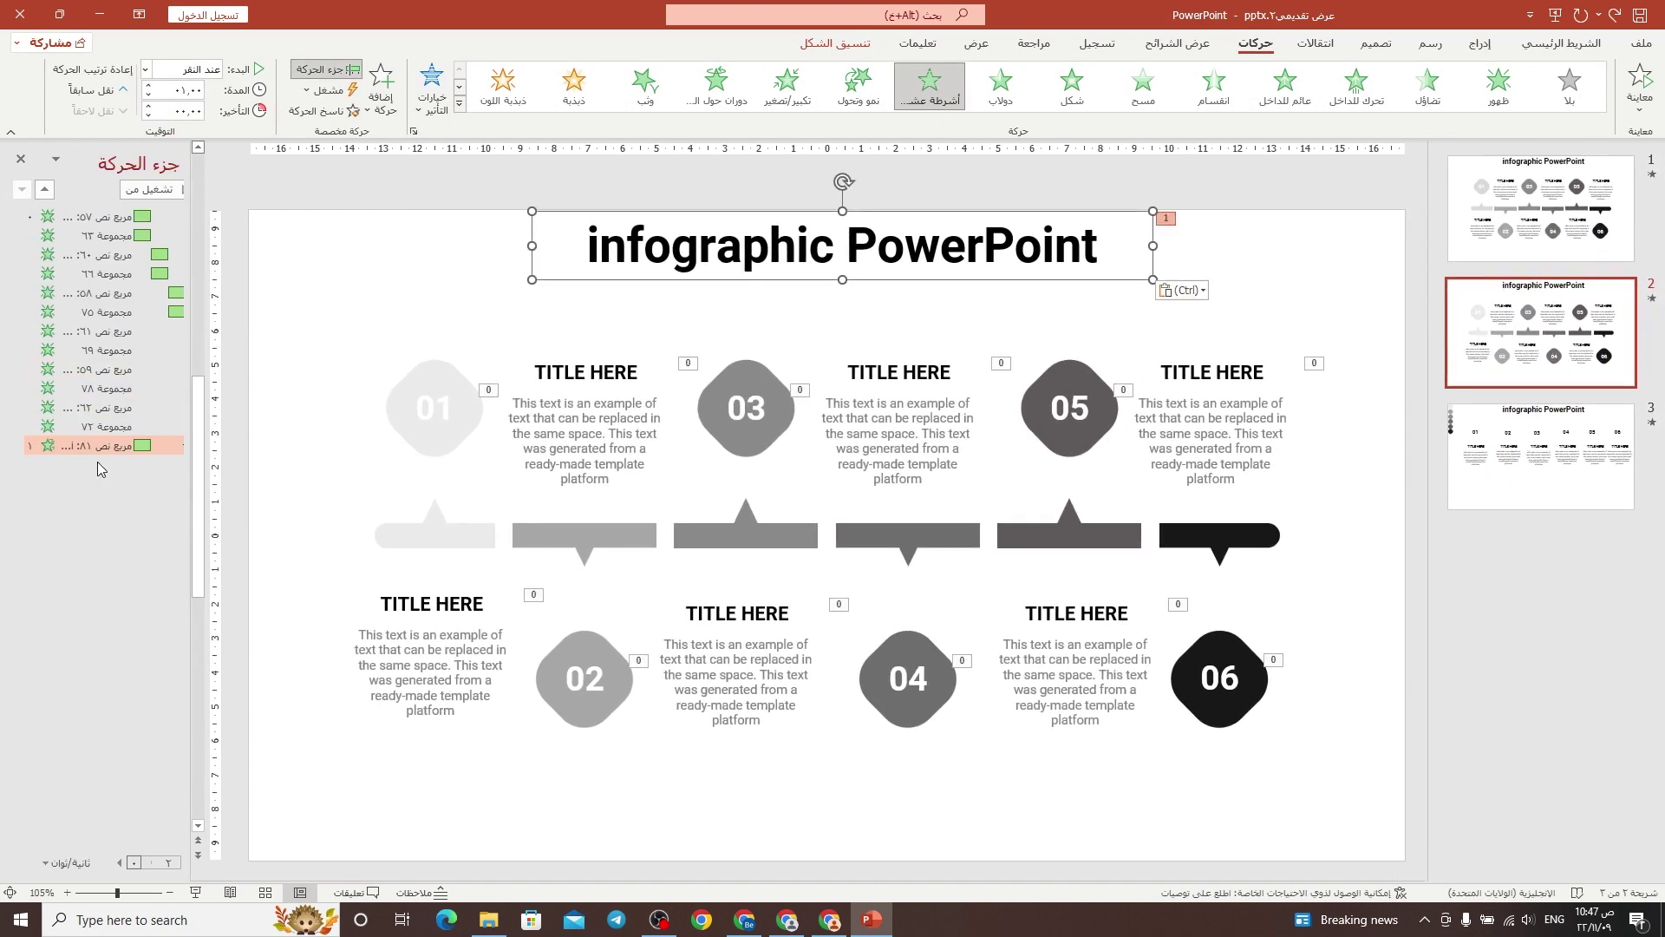
{"action": "left_click", "coordinate": [95, 486]}
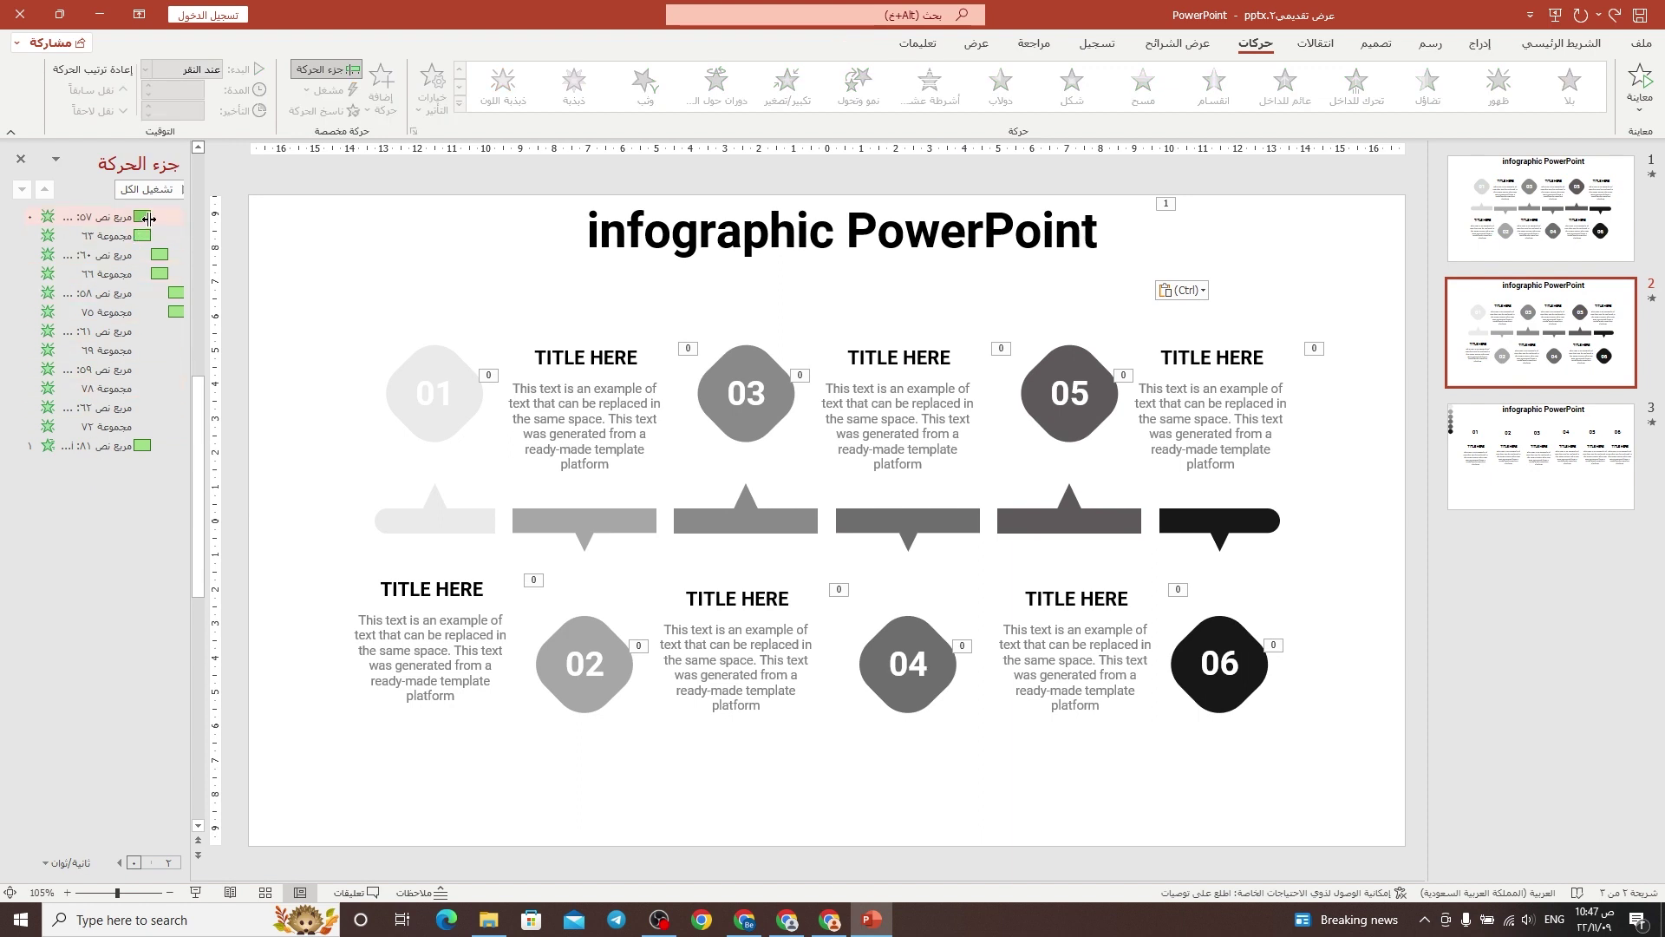
{"action": "key", "text": "Delete"}
{"action": "key", "text": "Delete"}
{"action": "key", "text": "Delete"}
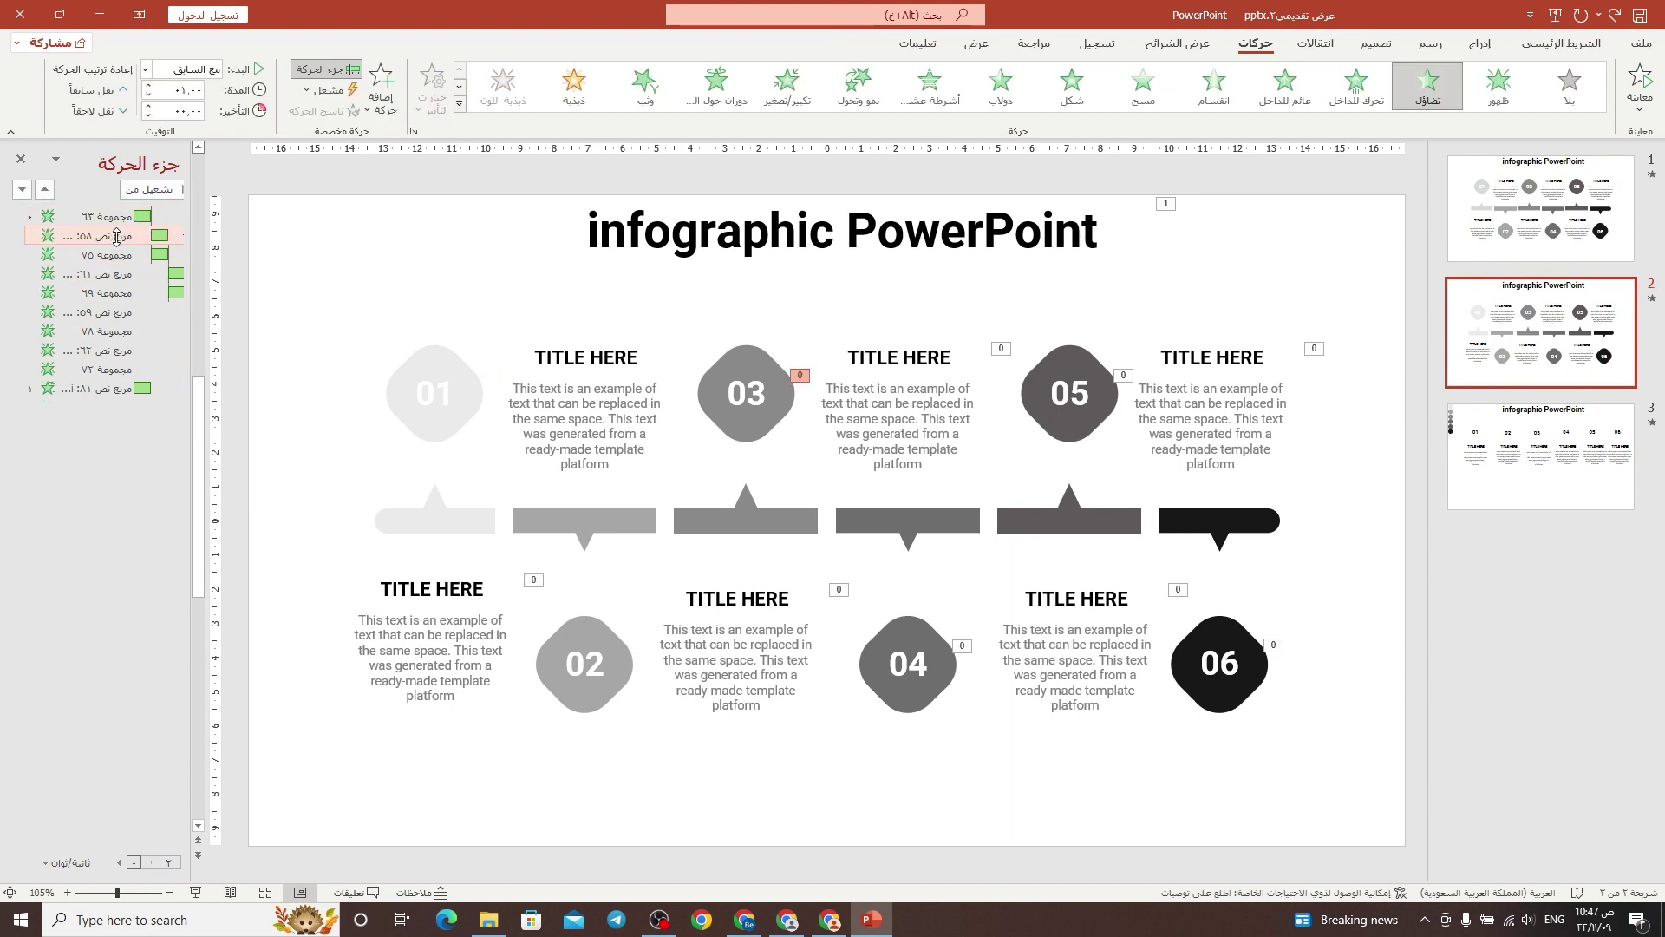
{"action": "key", "text": "Delete"}
{"action": "key", "text": "Delete"}
{"action": "key", "text": "ctrl+a"}
{"action": "key", "text": "Delete"}
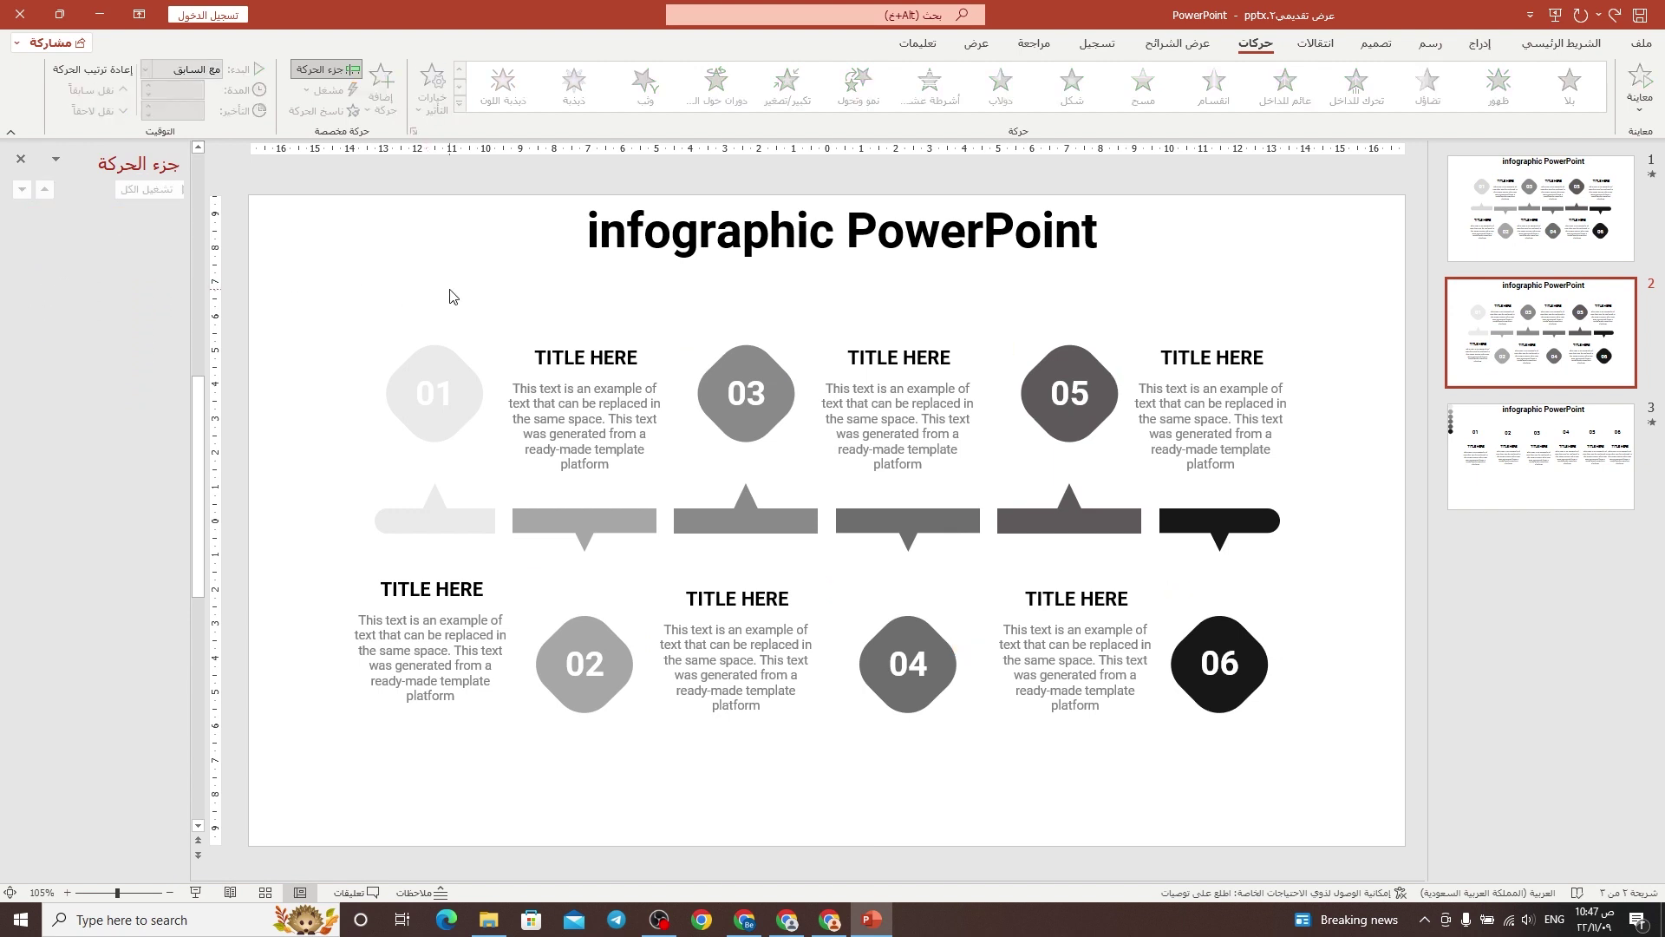
{"action": "left_click", "coordinate": [665, 260]}
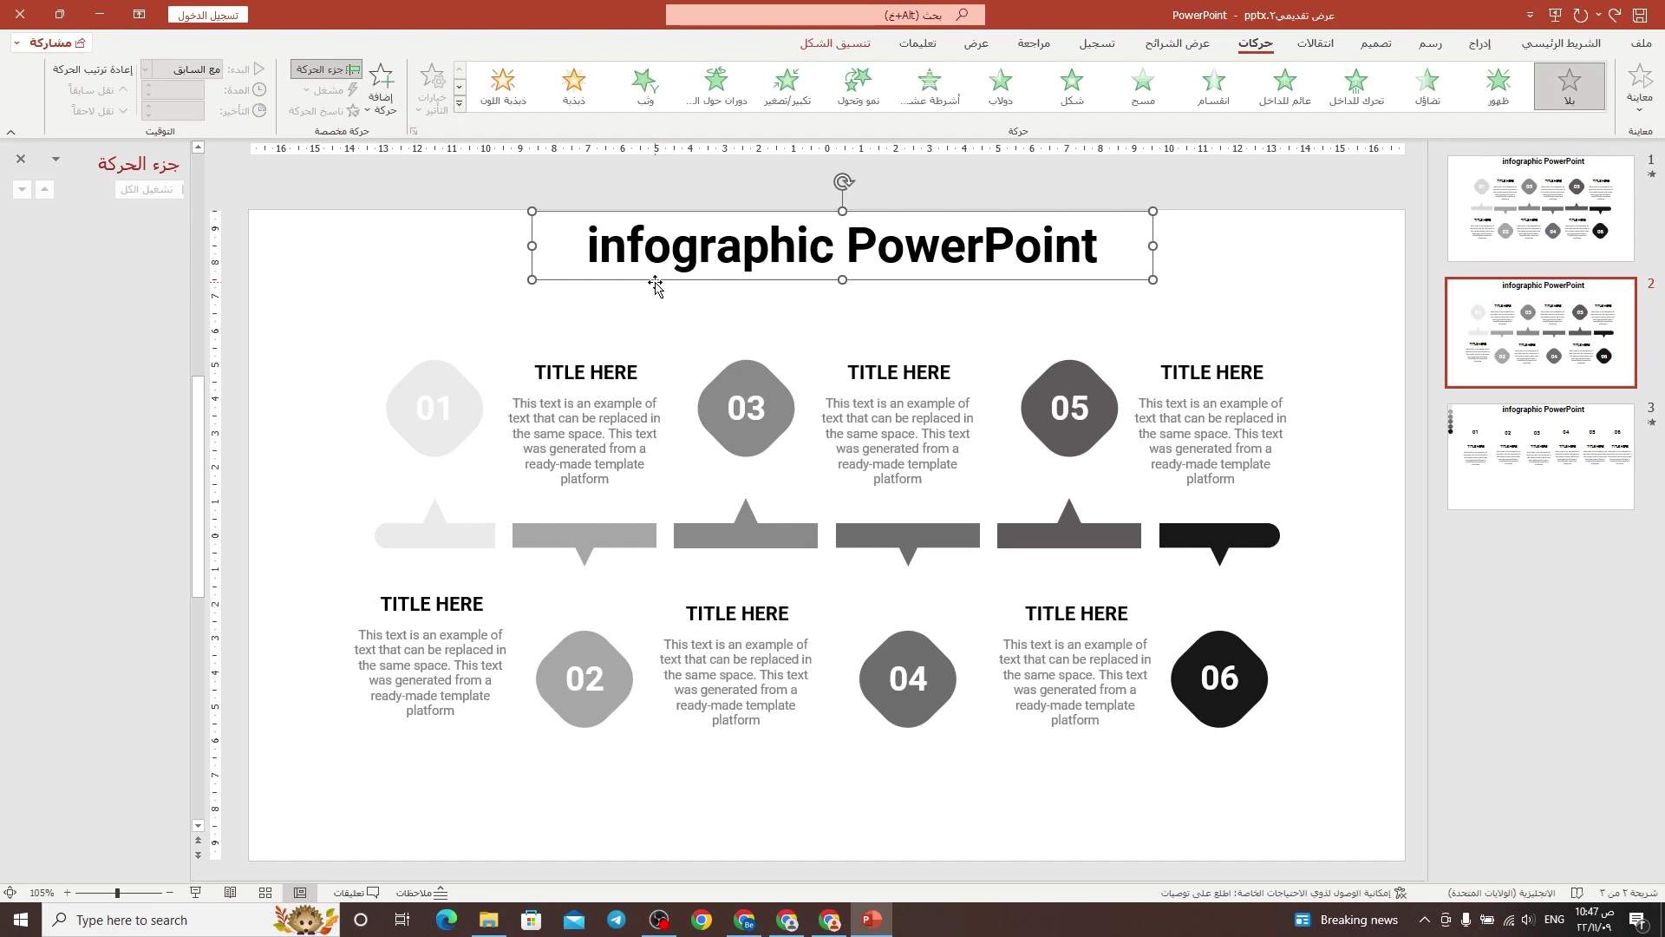
Give the infographic title a Random Bars entrance lasting 01.00.
{"action": "left_click", "coordinate": [20, 159]}
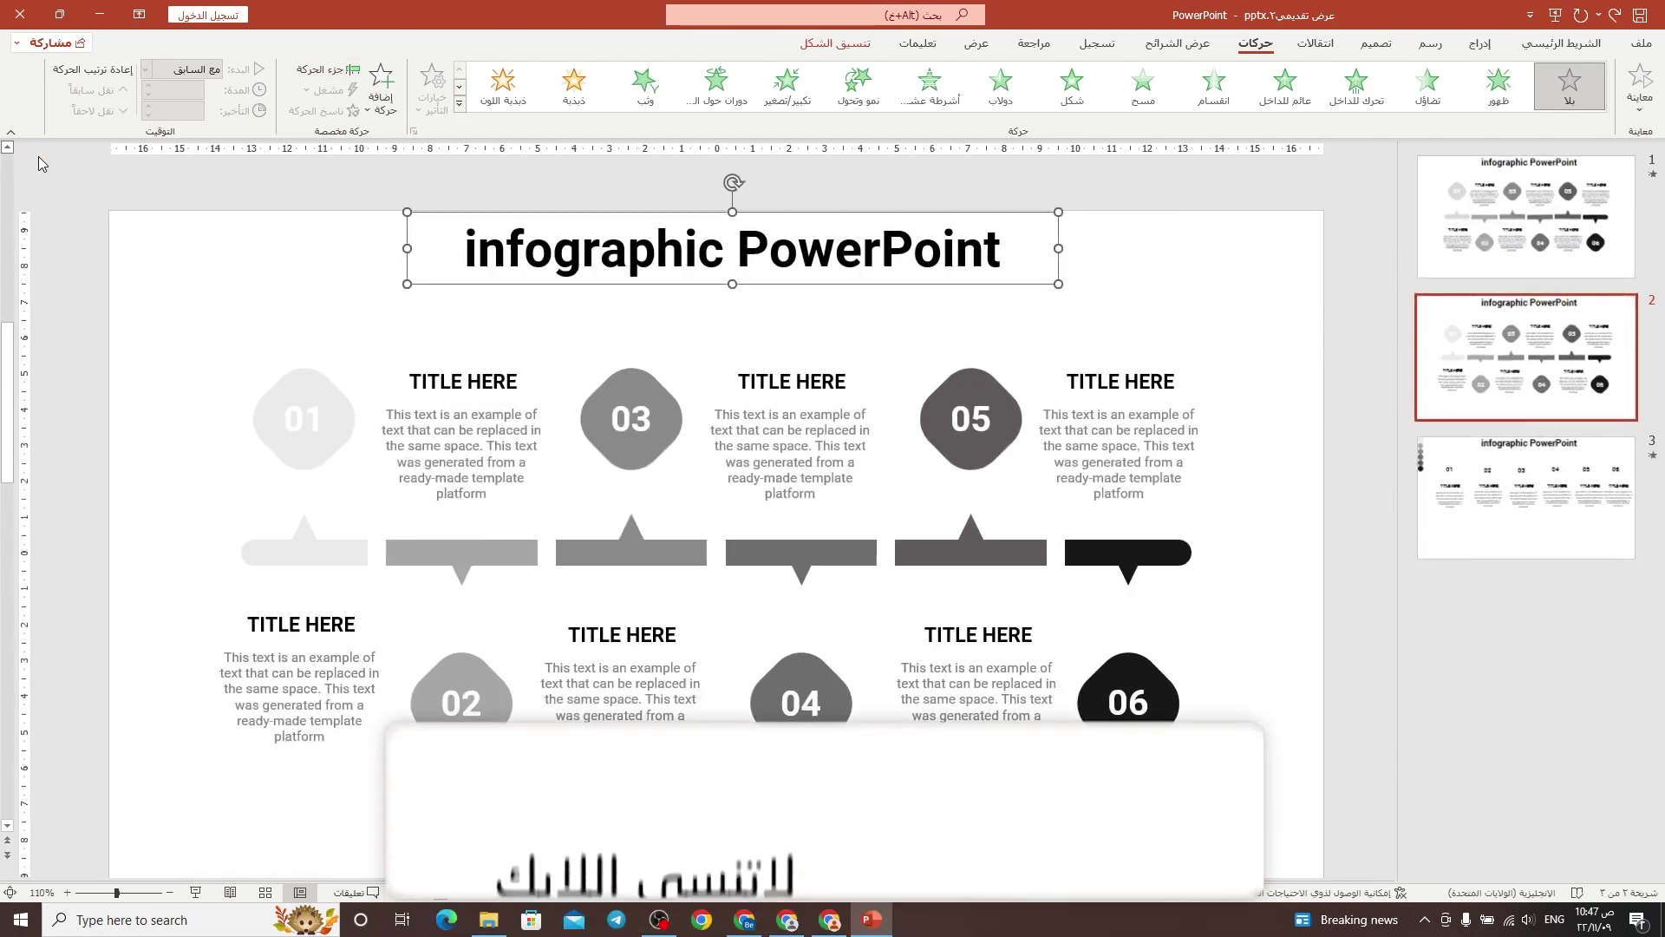
{"action": "left_click", "coordinate": [1496, 414]}
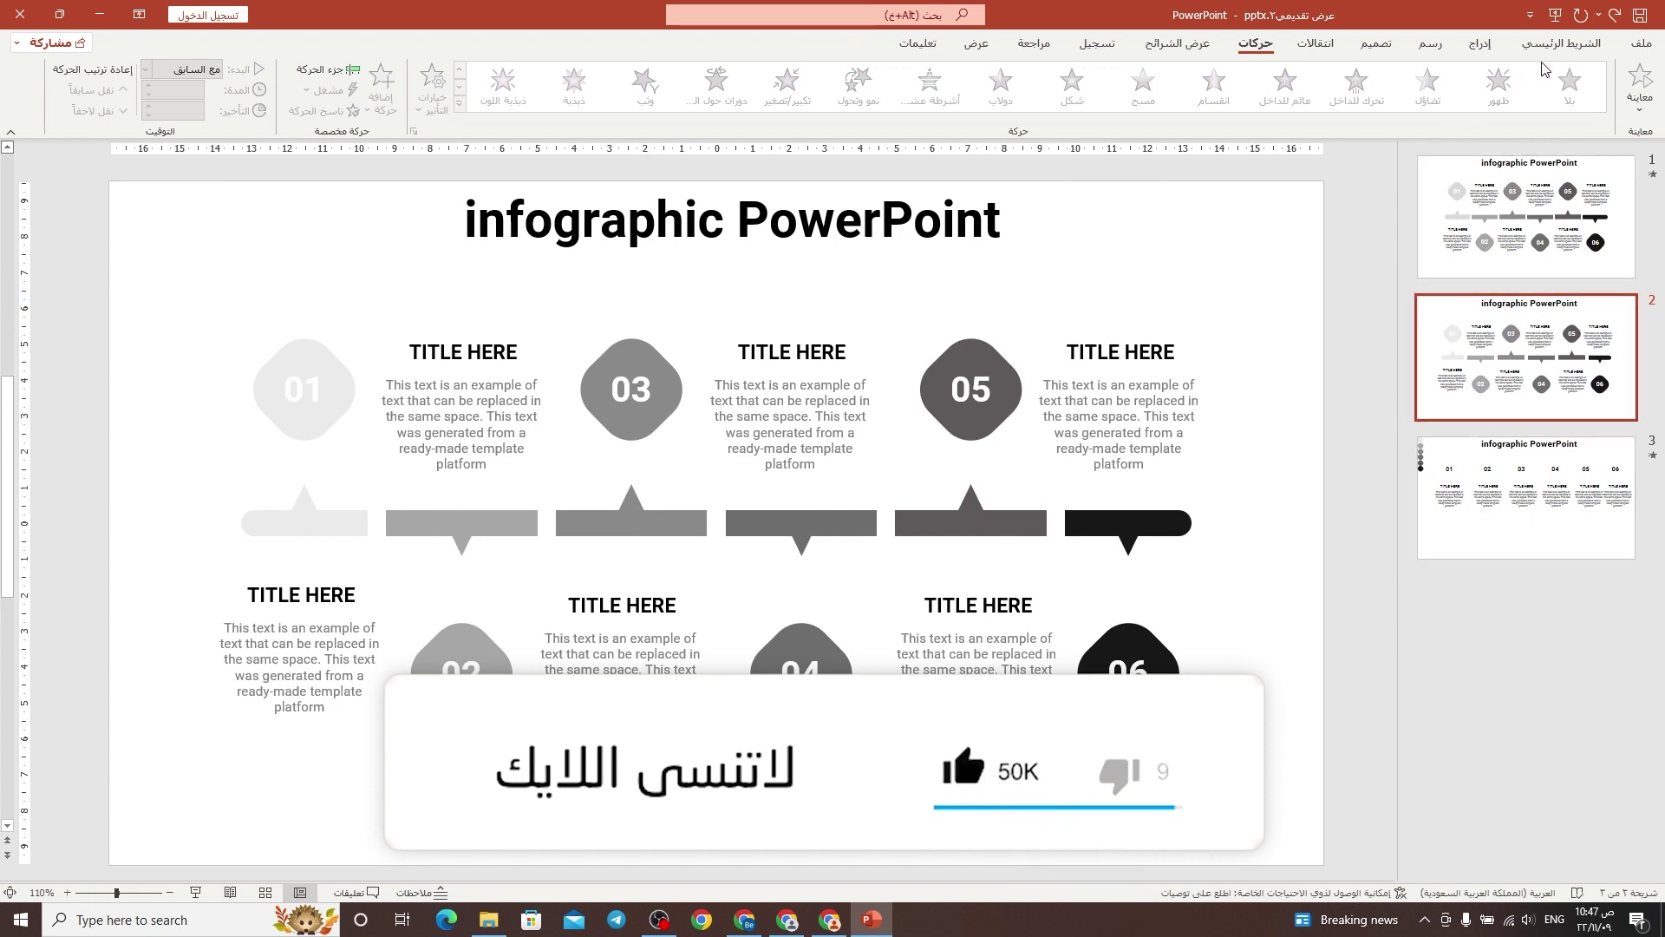
{"action": "left_click", "coordinate": [1562, 44]}
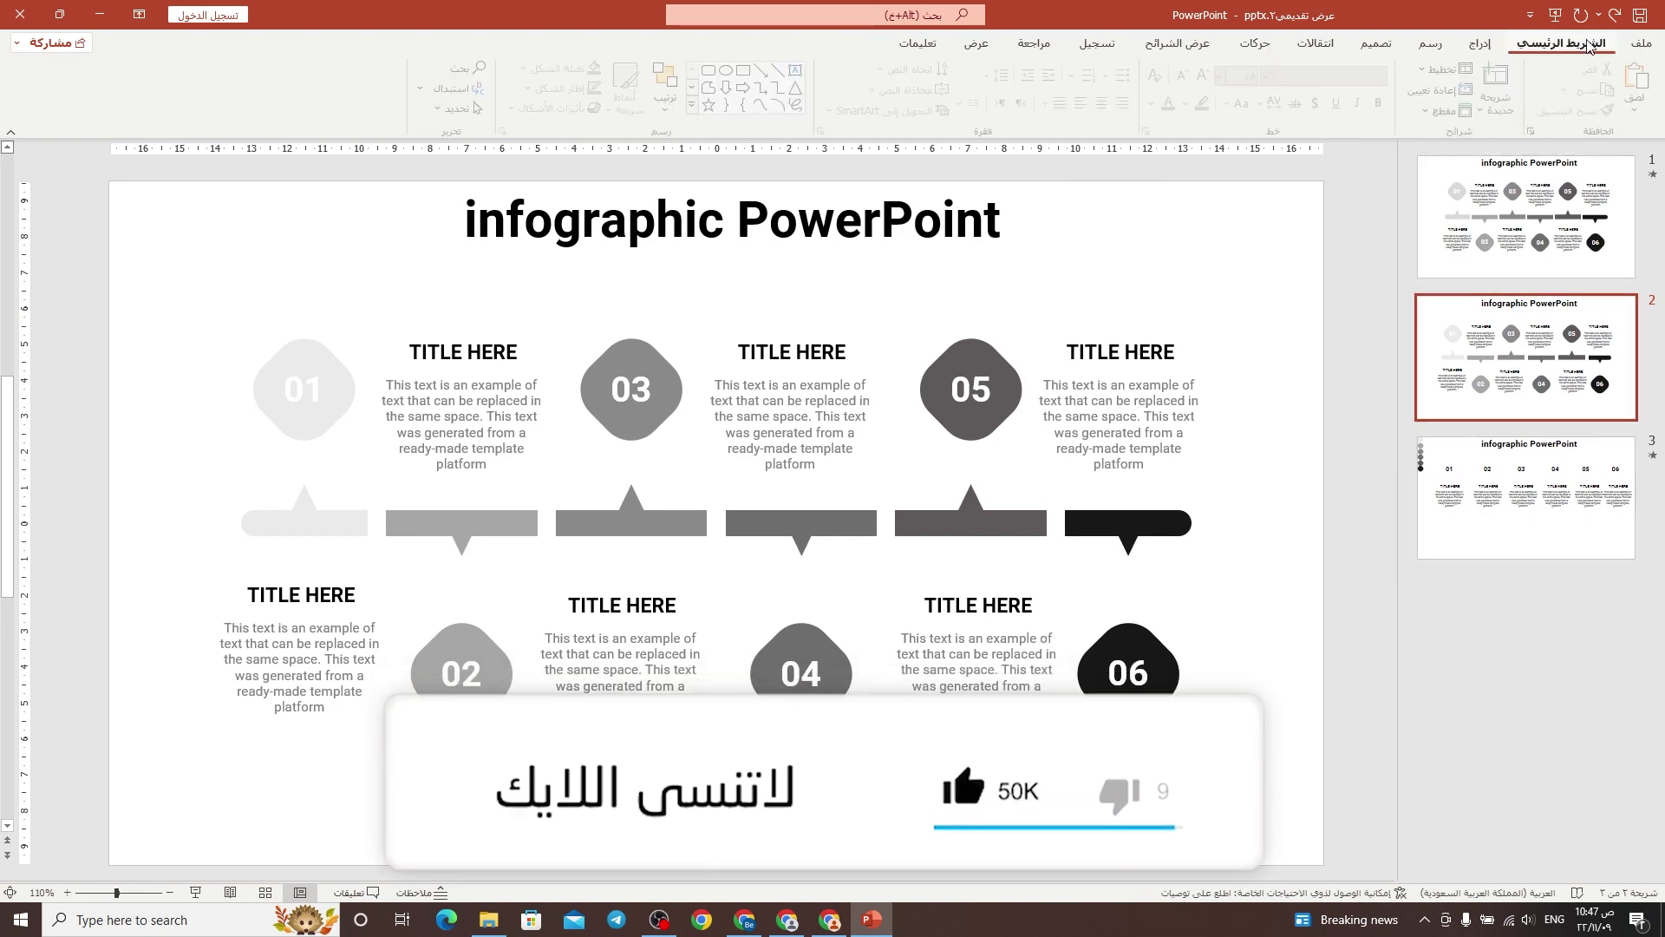
{"action": "left_click", "coordinate": [1031, 255]}
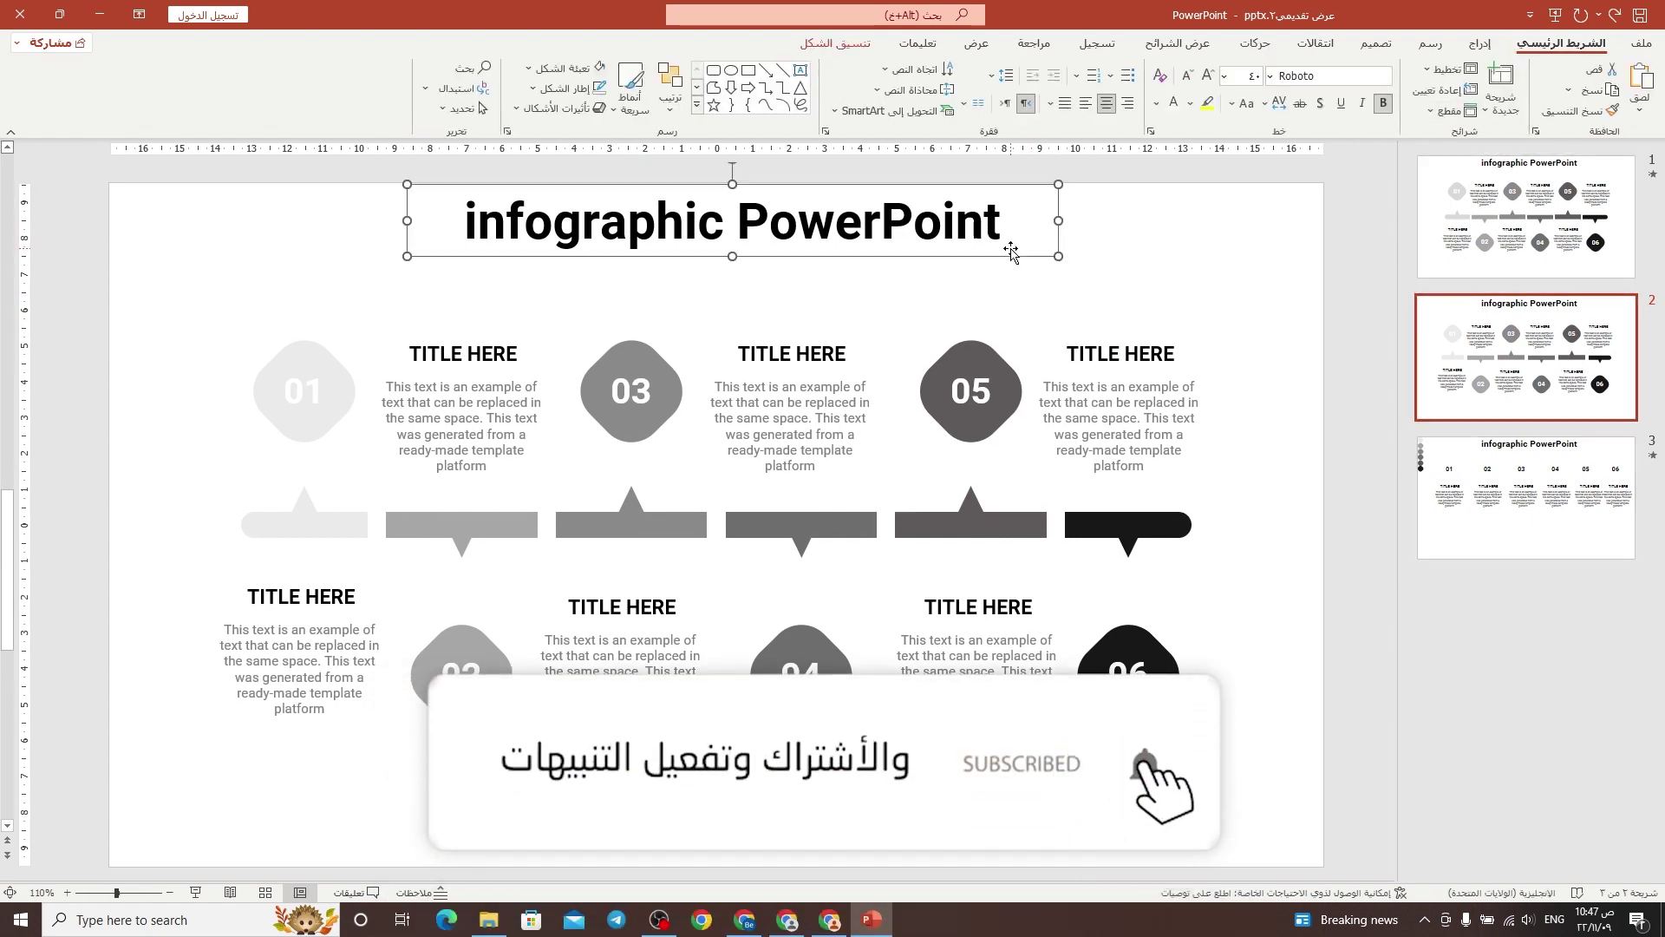
{"action": "left_click", "coordinate": [1275, 52]}
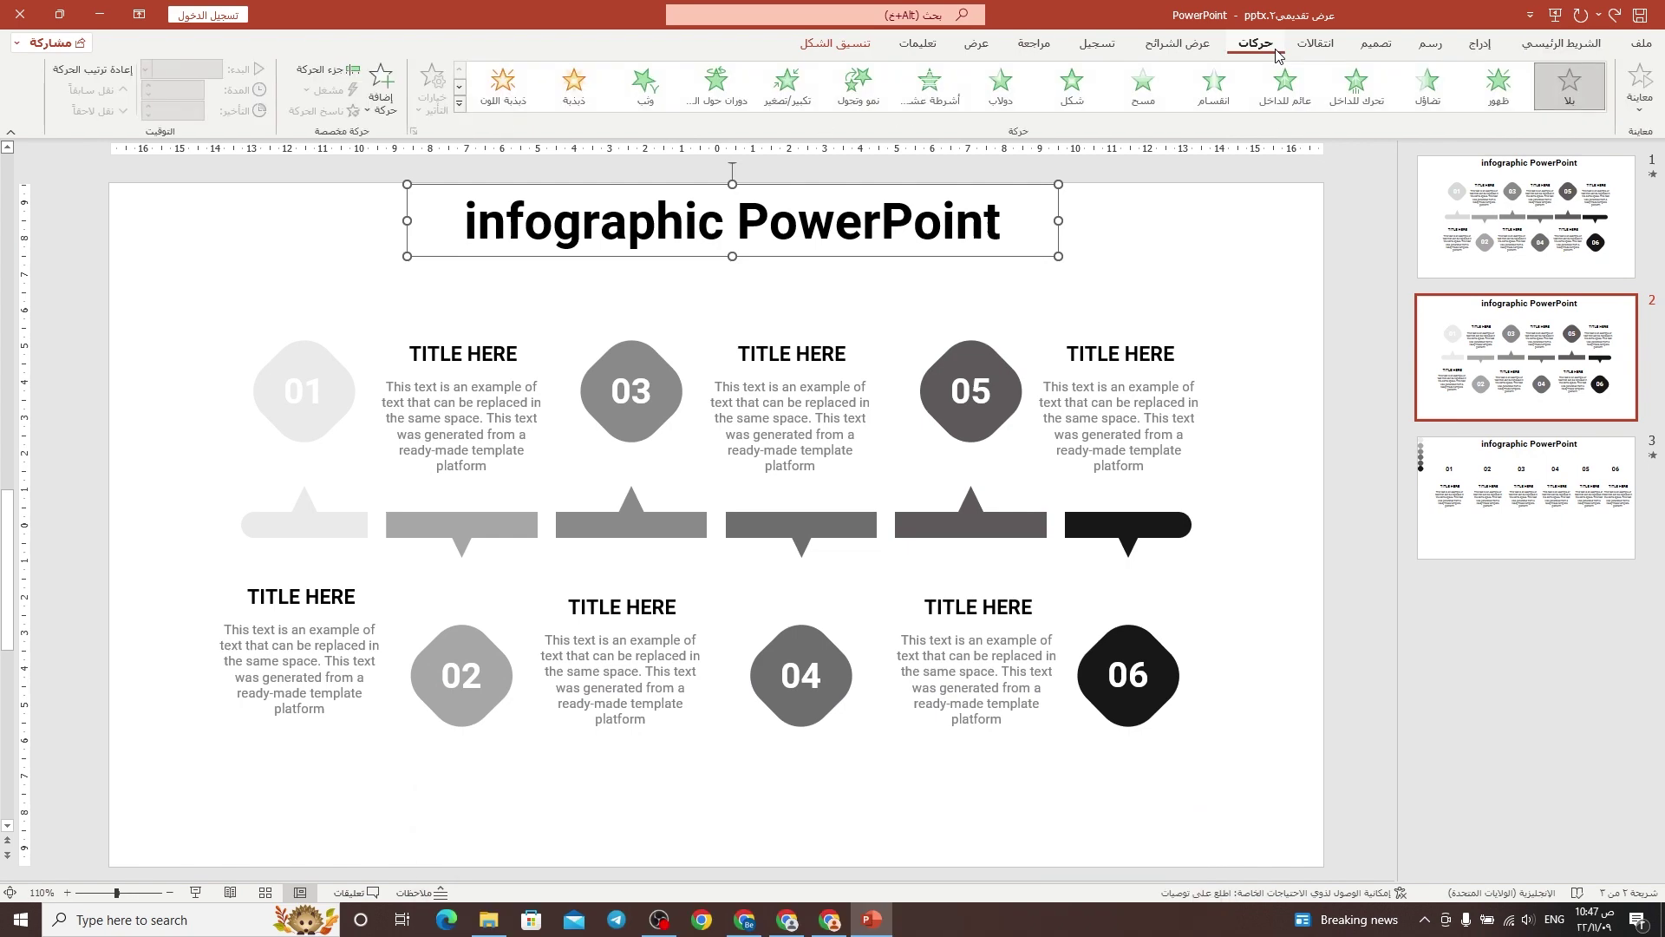
{"action": "left_click", "coordinate": [988, 102]}
{"action": "left_click", "coordinate": [937, 102]}
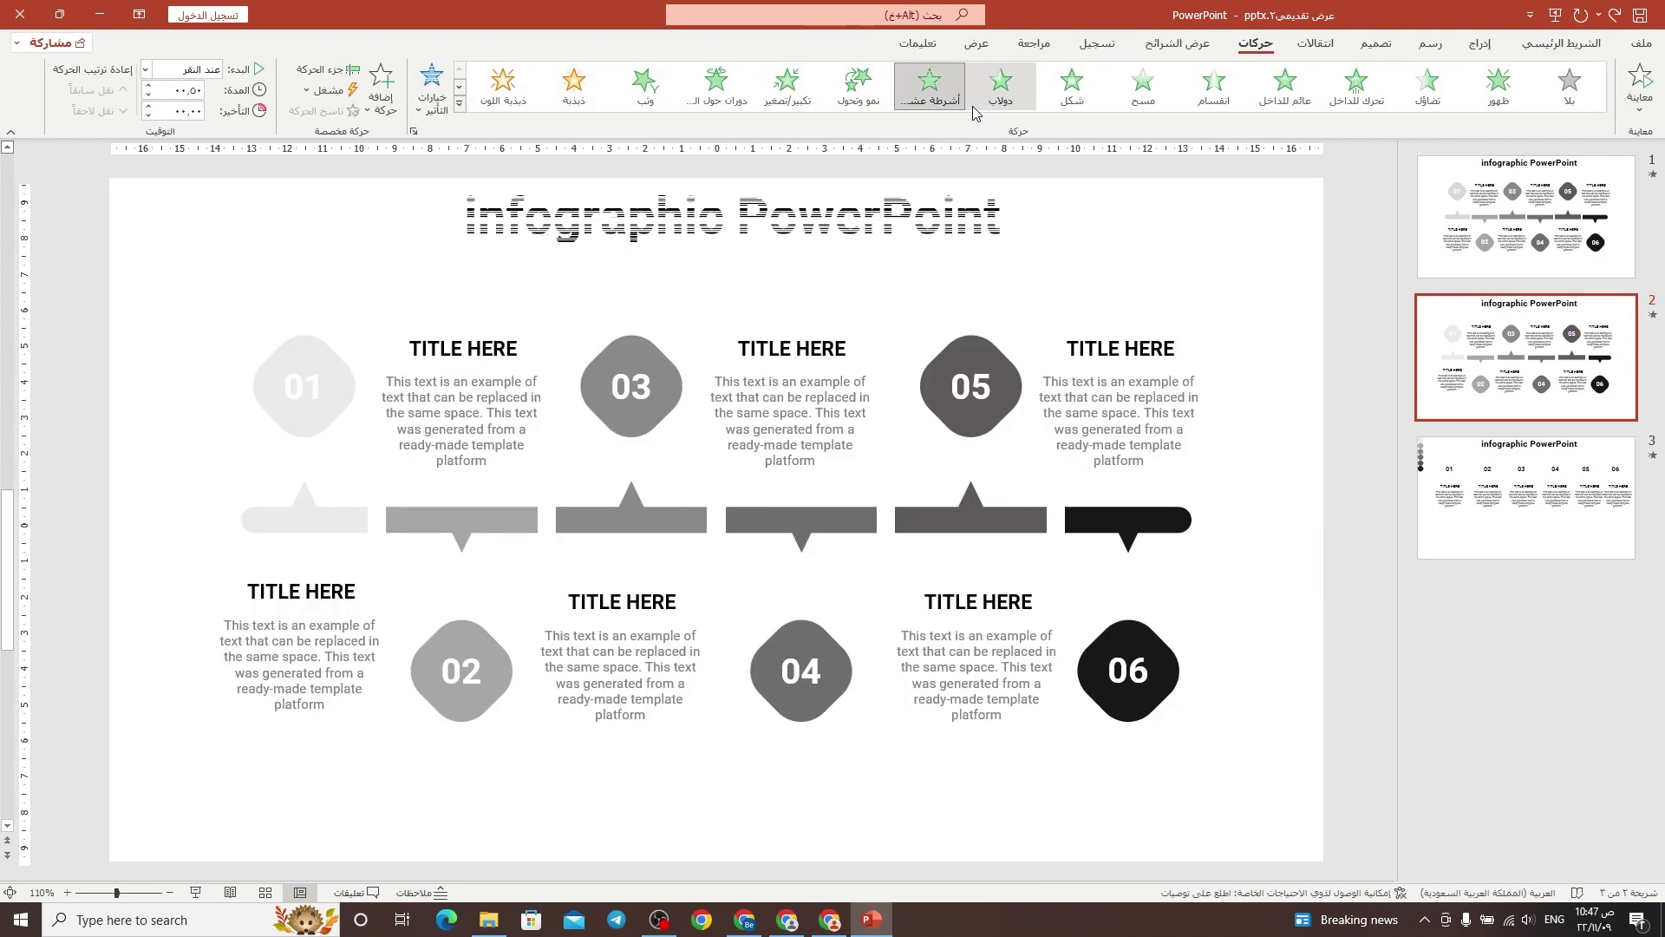
{"action": "left_click", "coordinate": [148, 86]}
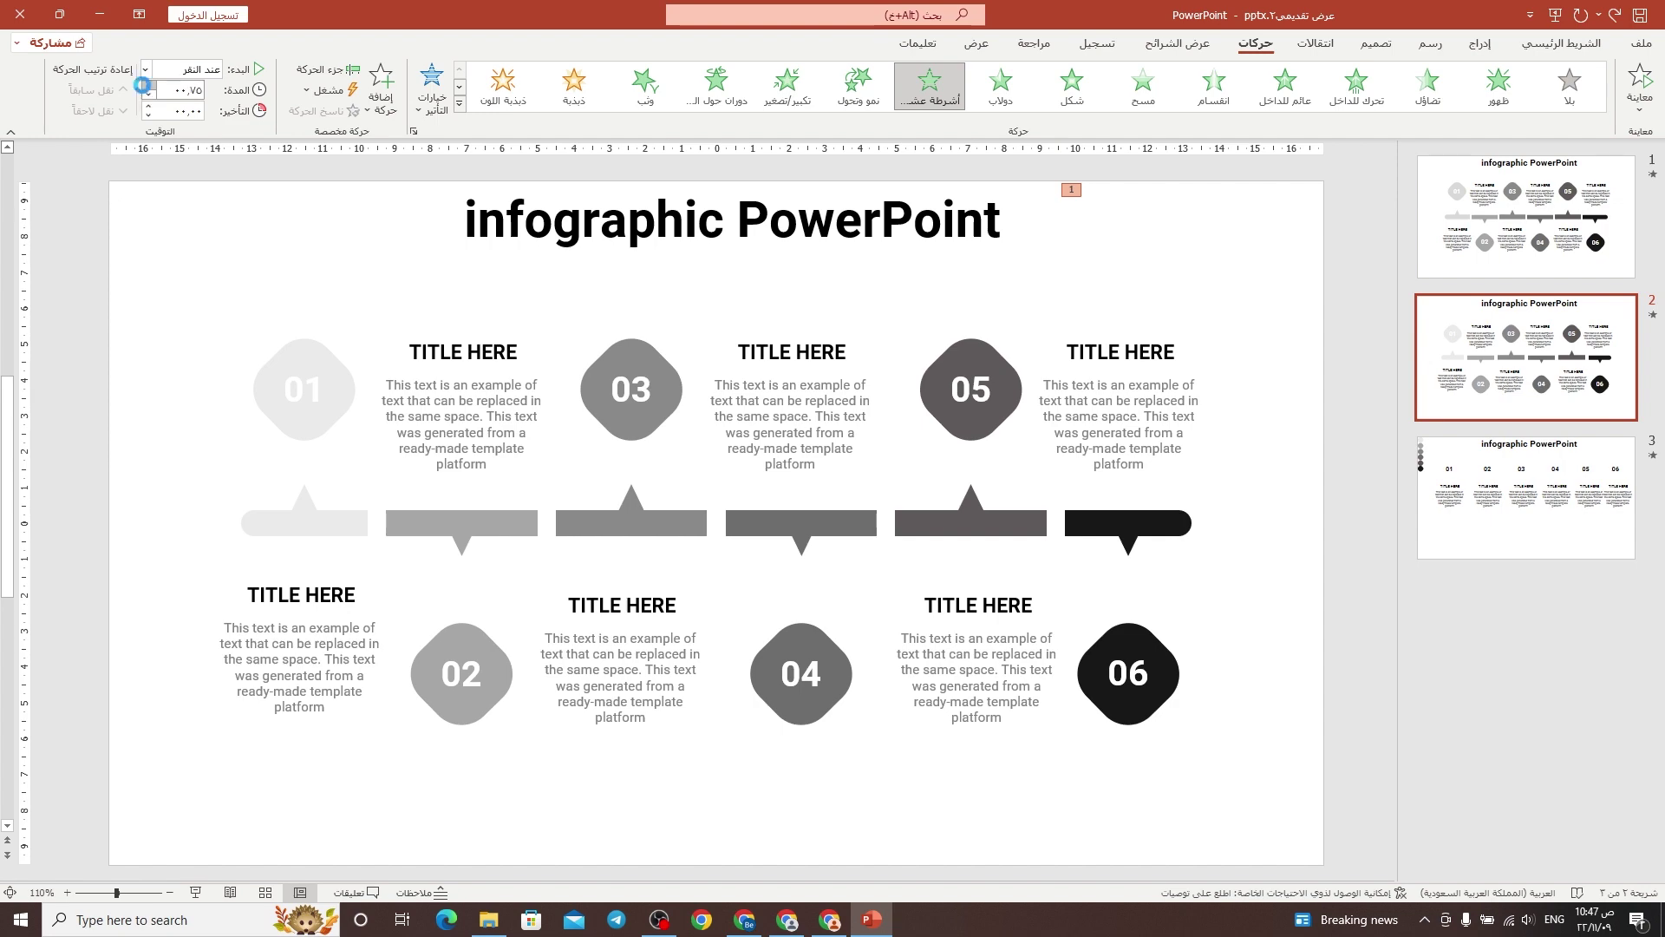
{"action": "left_click", "coordinate": [147, 86]}
Make the bar under 01 wipe in after the title, lasting 01.00.
{"action": "left_click", "coordinate": [327, 69]}
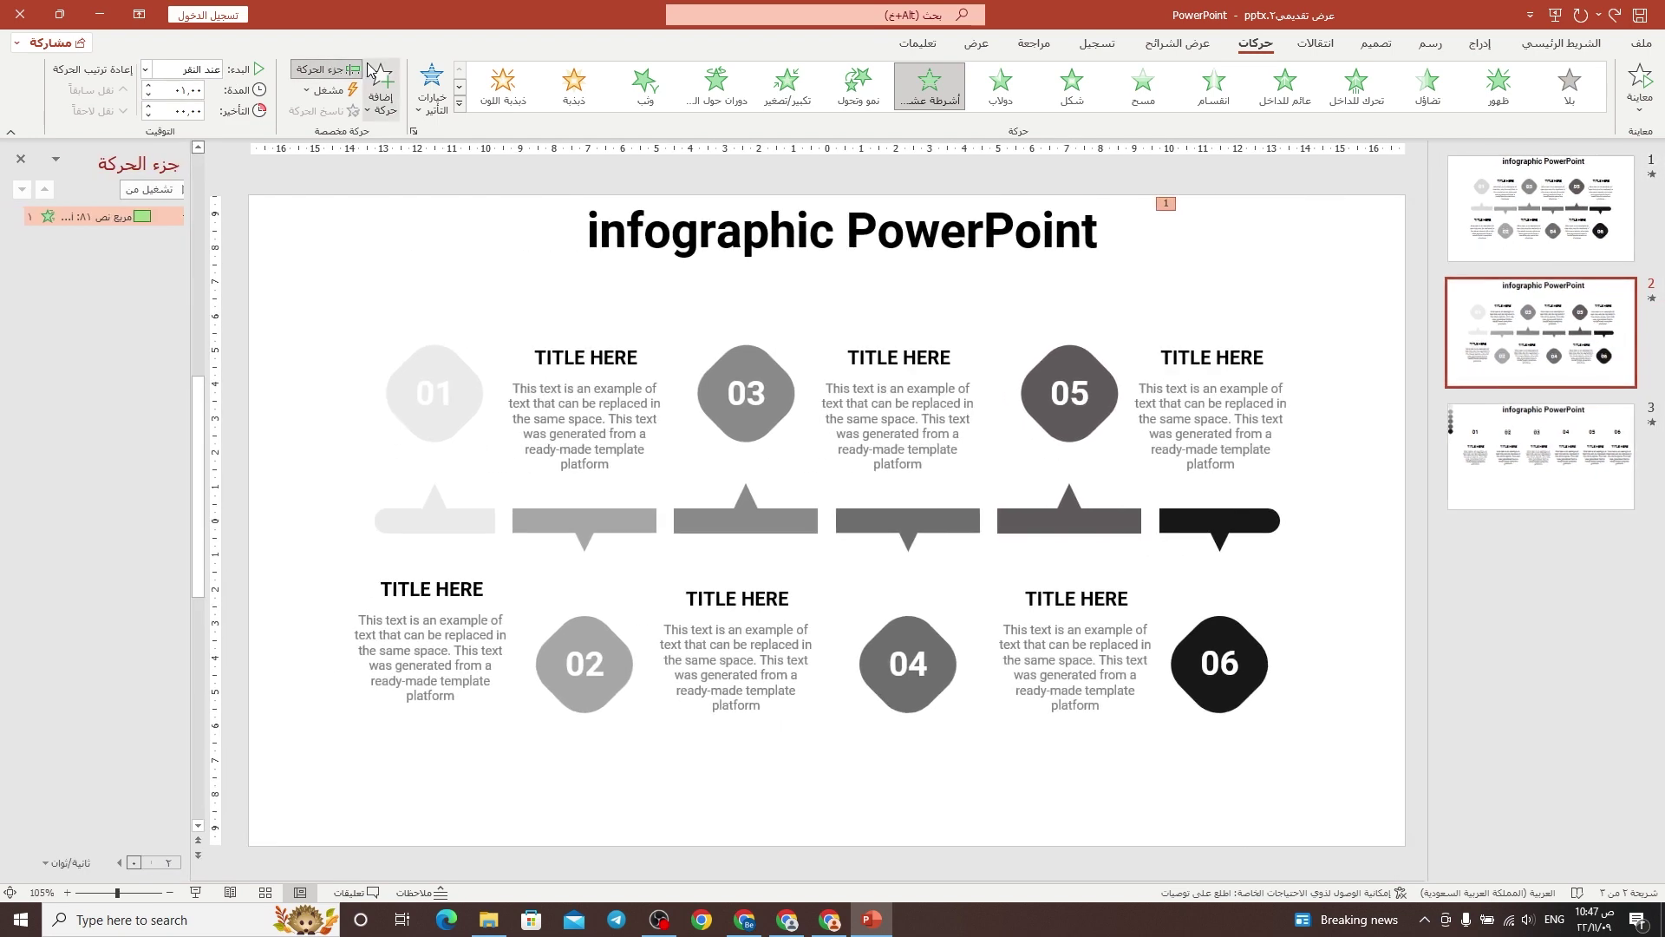
{"action": "left_click", "coordinate": [452, 517]}
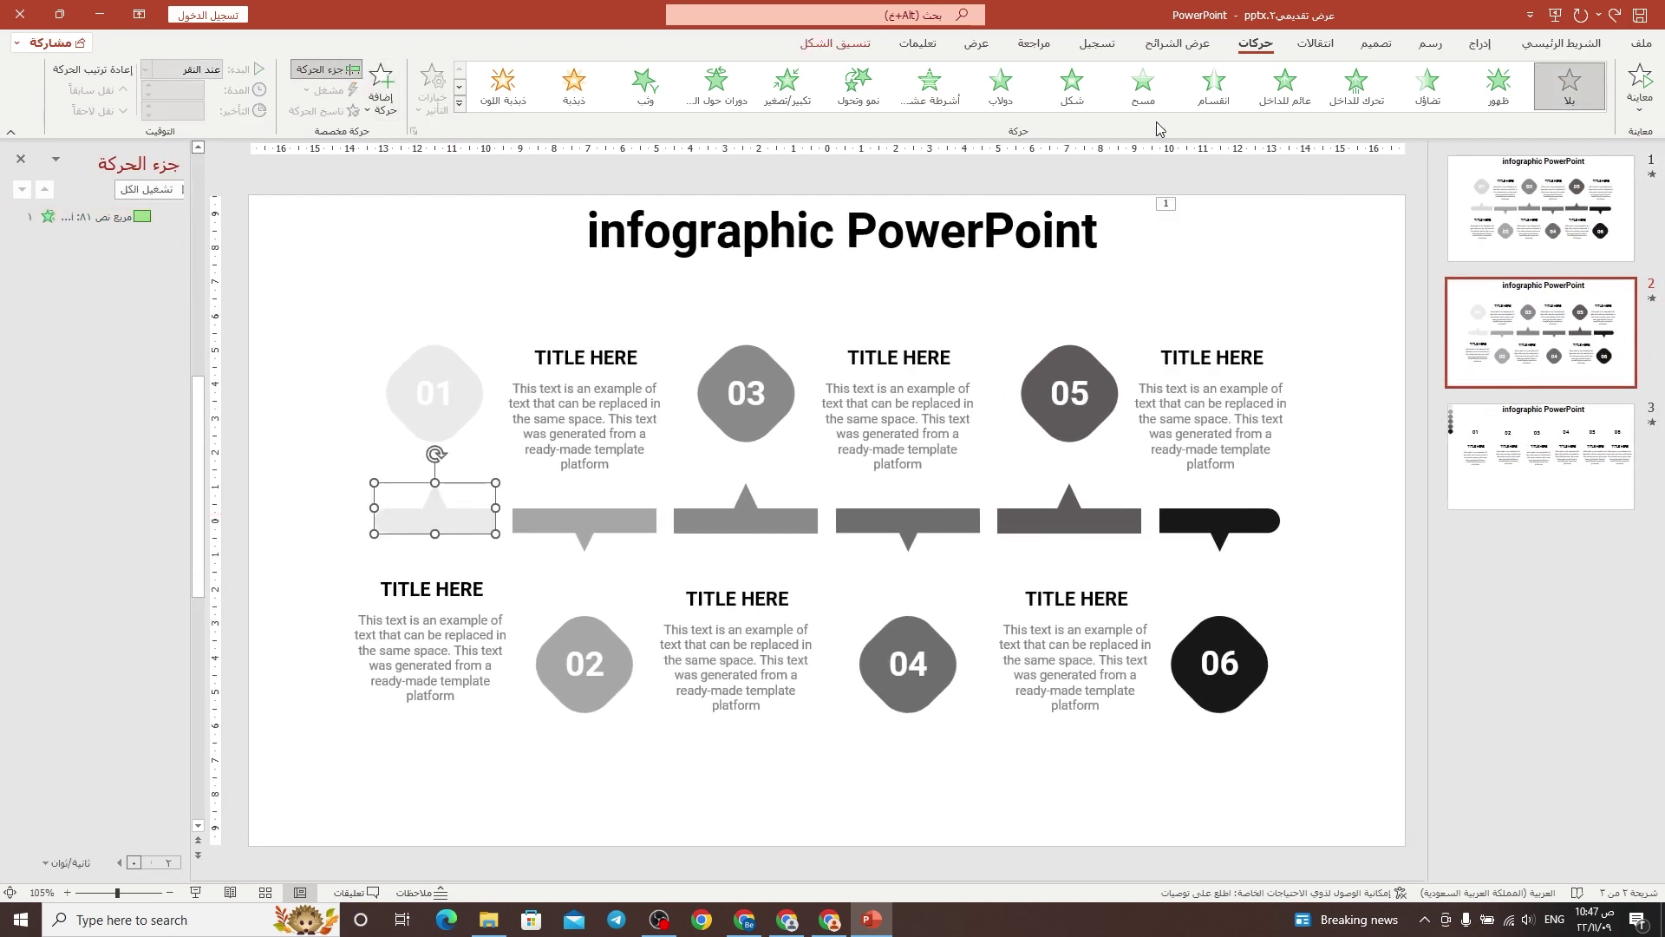
{"action": "left_click", "coordinate": [1144, 85]}
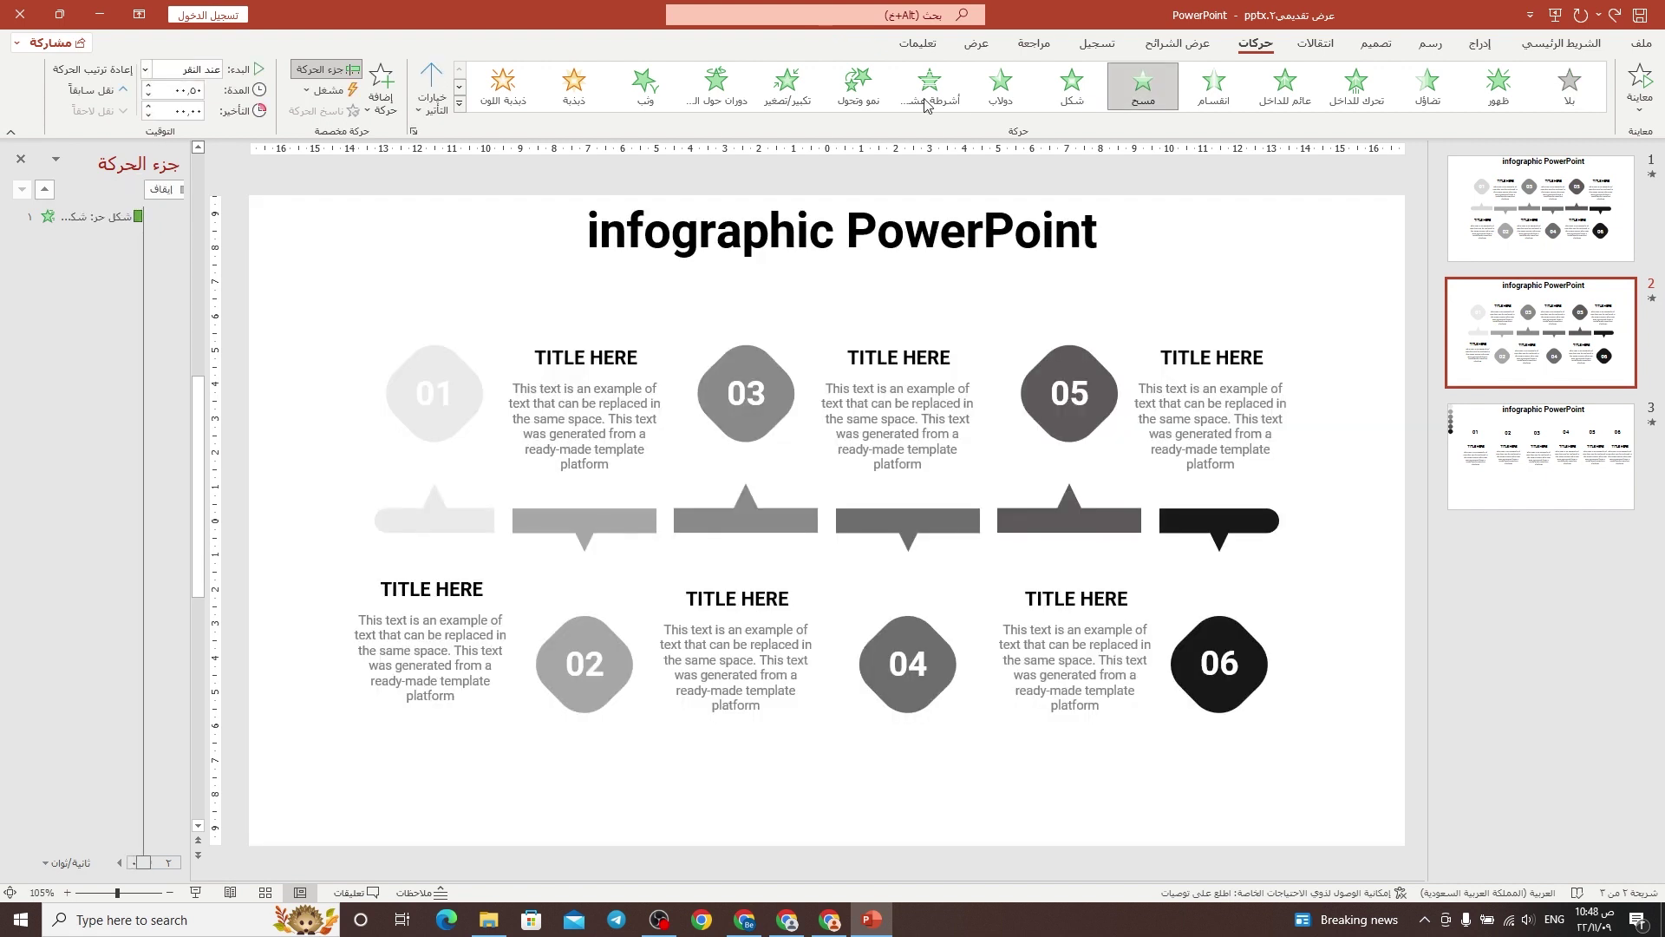
{"action": "left_click", "coordinate": [147, 86]}
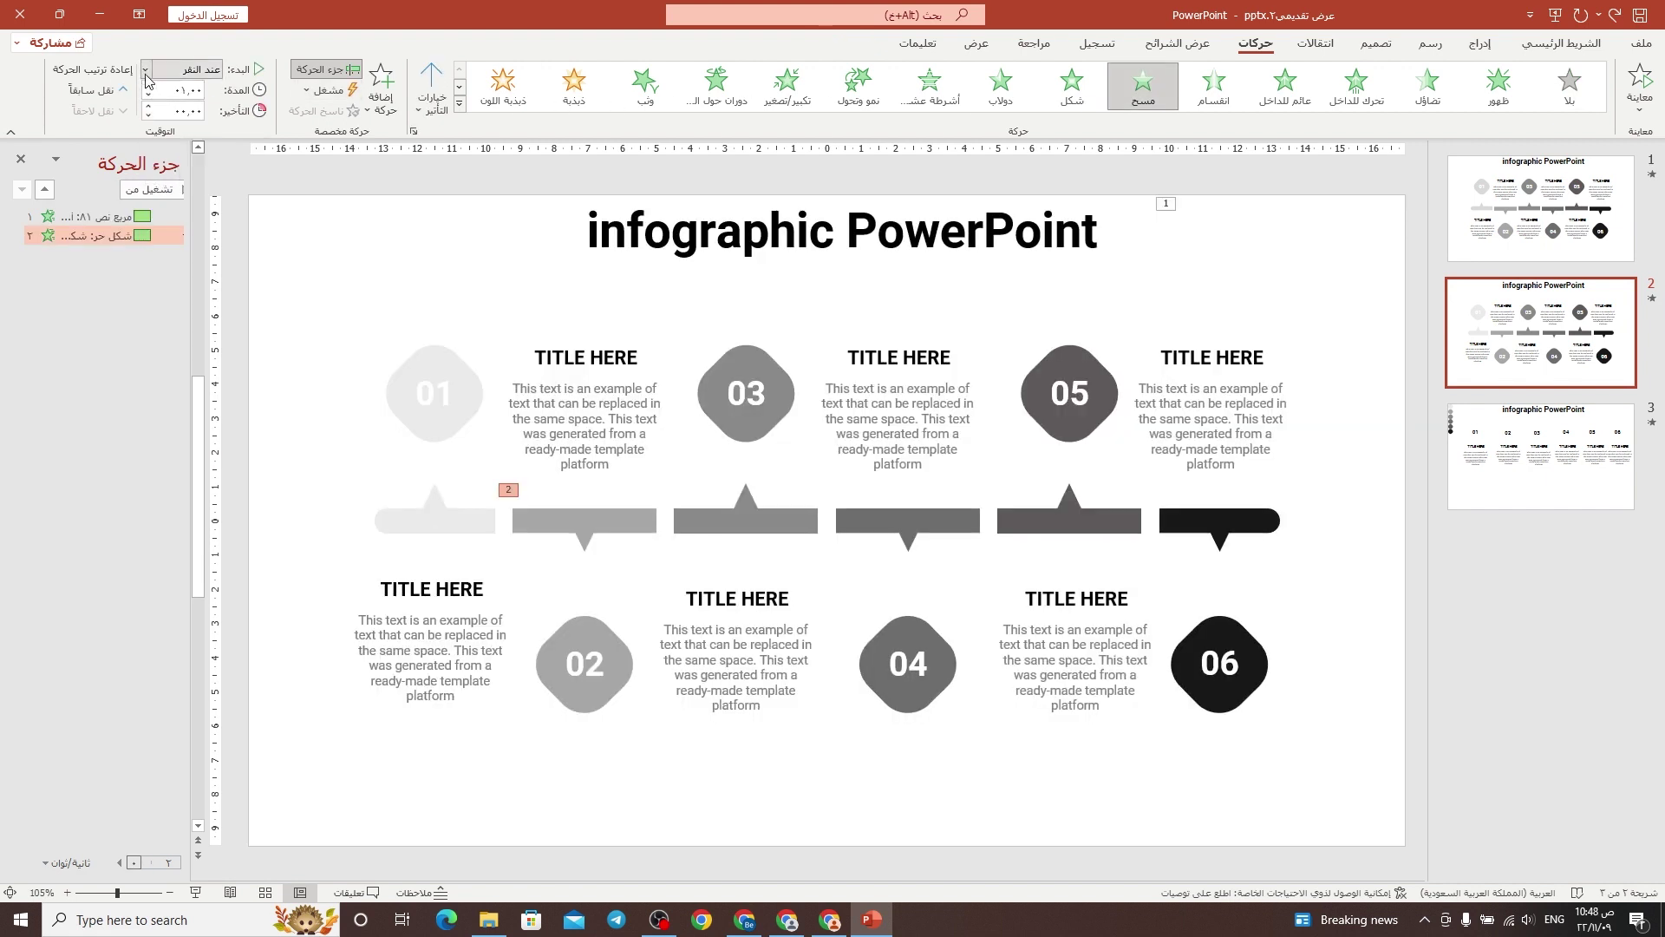
{"action": "left_click", "coordinate": [145, 69]}
{"action": "left_click", "coordinate": [165, 137]}
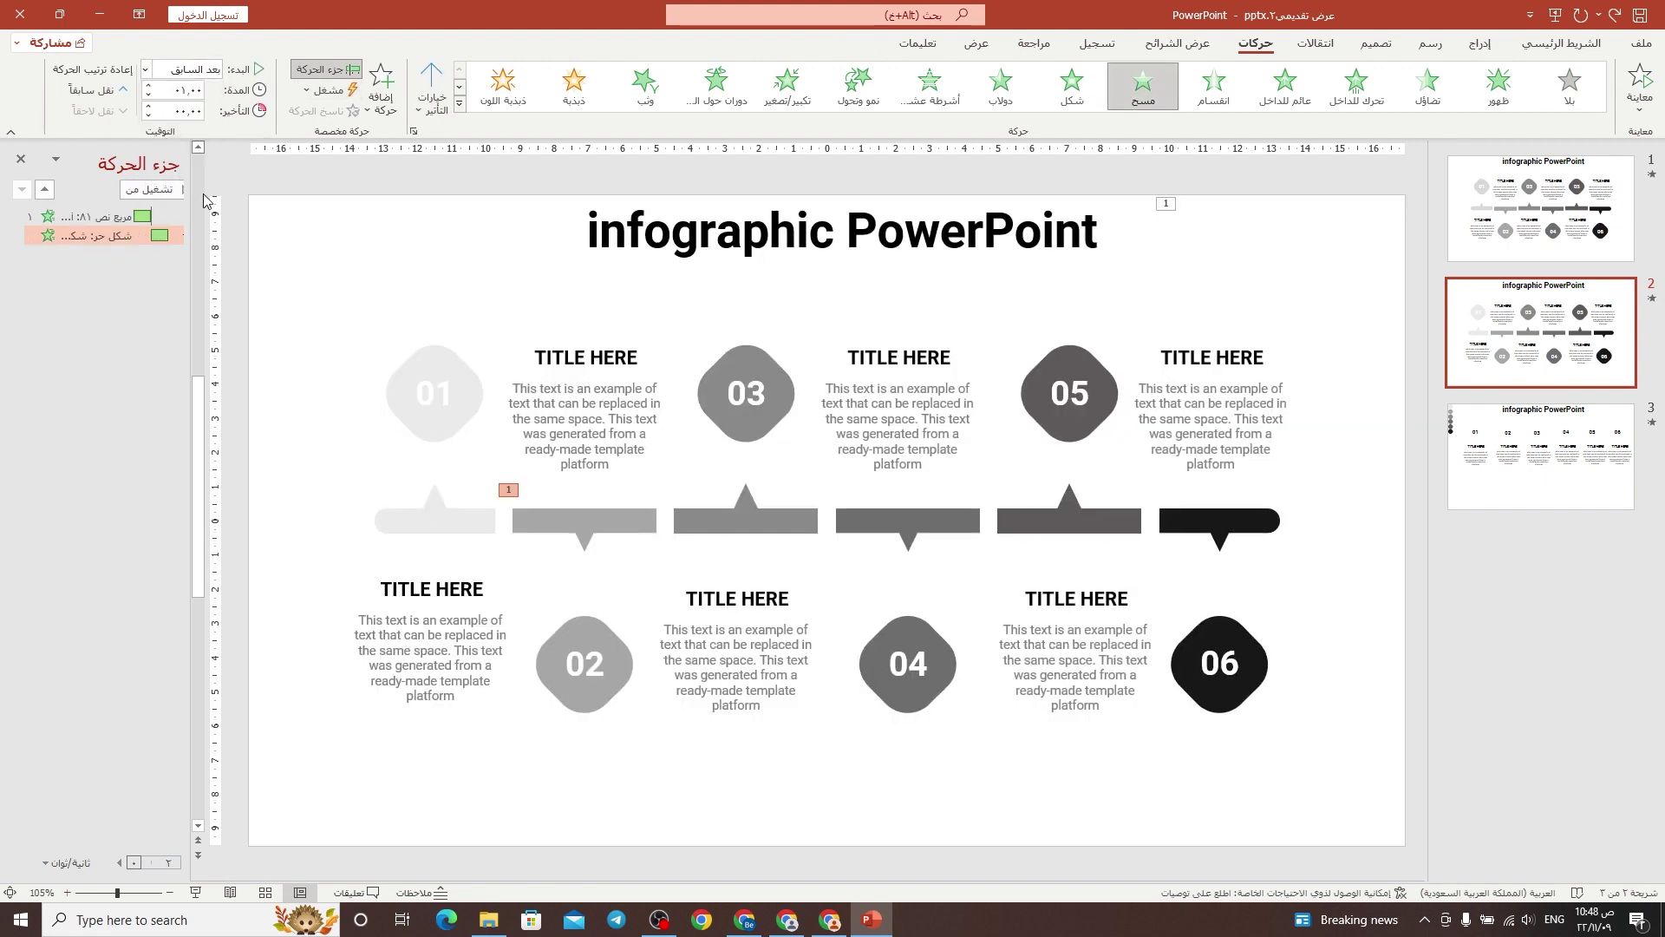
Give the 01 diamond a Wipe entrance, After Previous, with duration 01.00.
{"action": "left_click", "coordinate": [452, 432]}
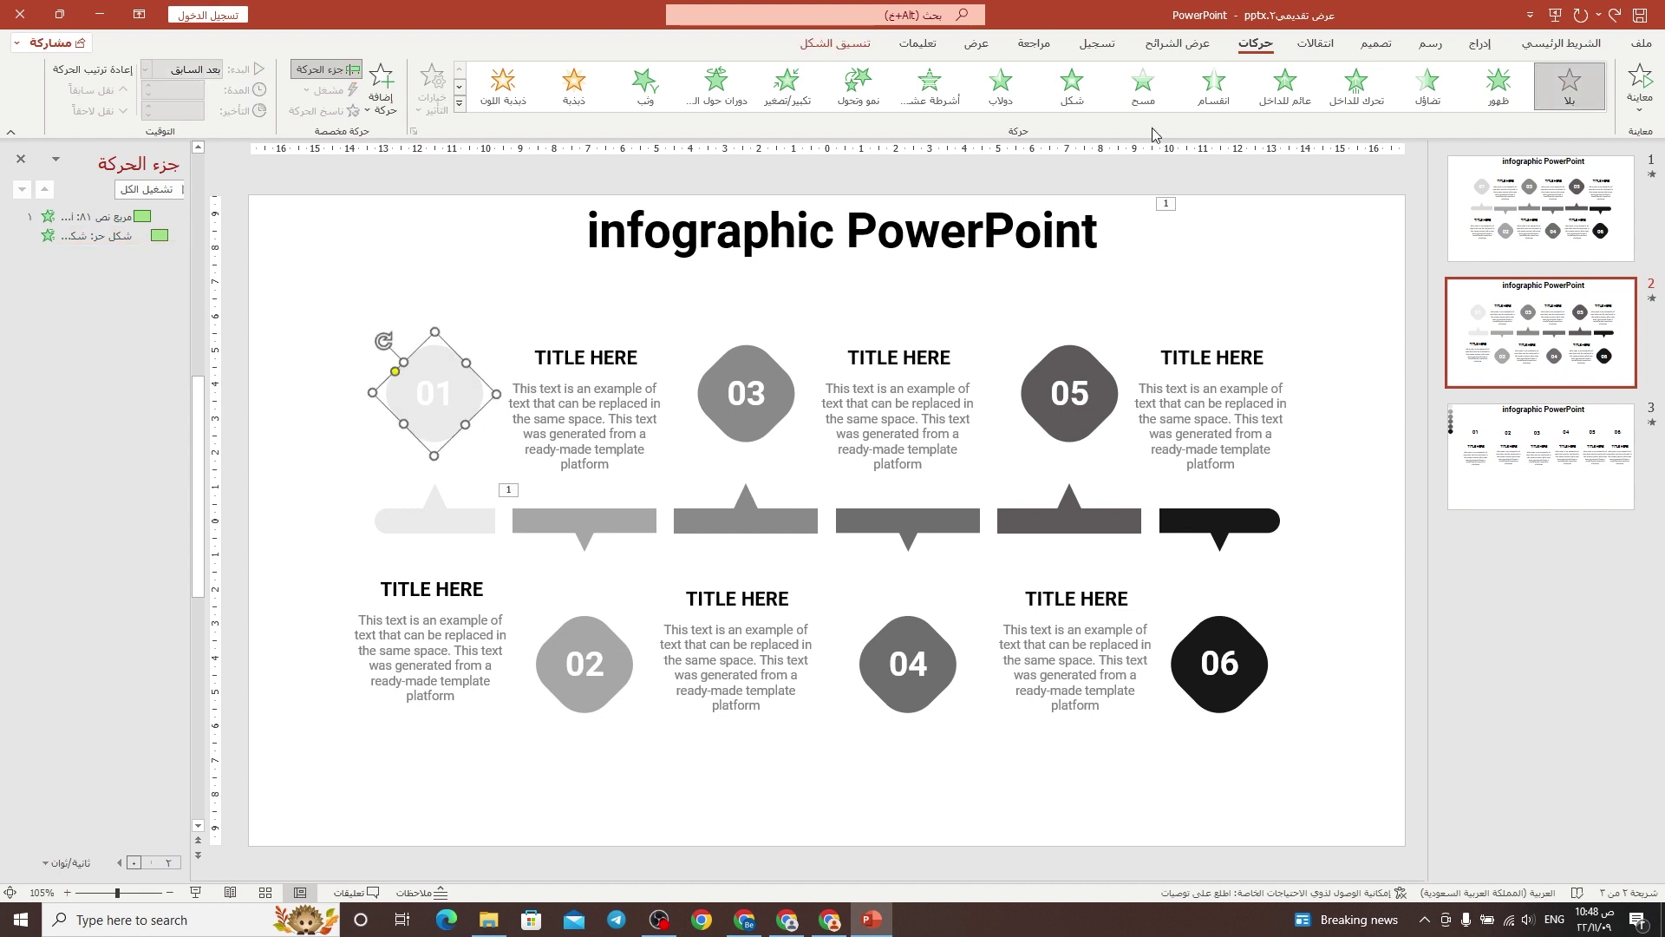
{"action": "left_click", "coordinate": [1143, 84]}
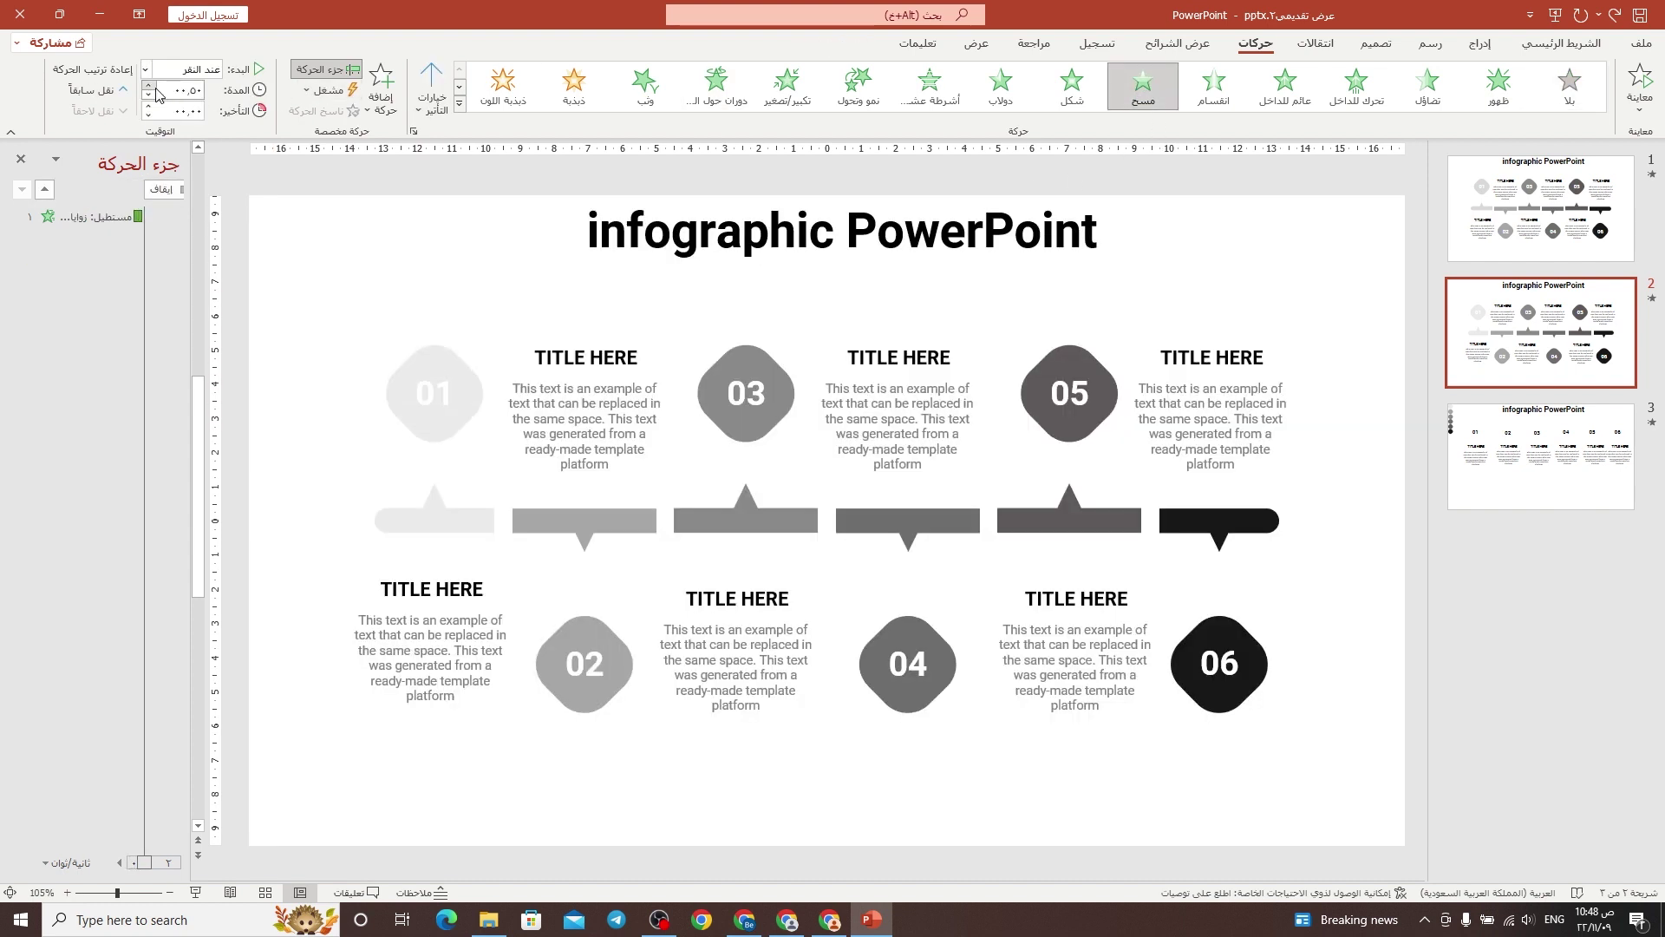
{"action": "left_click", "coordinate": [147, 85]}
{"action": "left_click", "coordinate": [147, 85]}
{"action": "left_click", "coordinate": [145, 70]}
{"action": "left_click", "coordinate": [164, 137]}
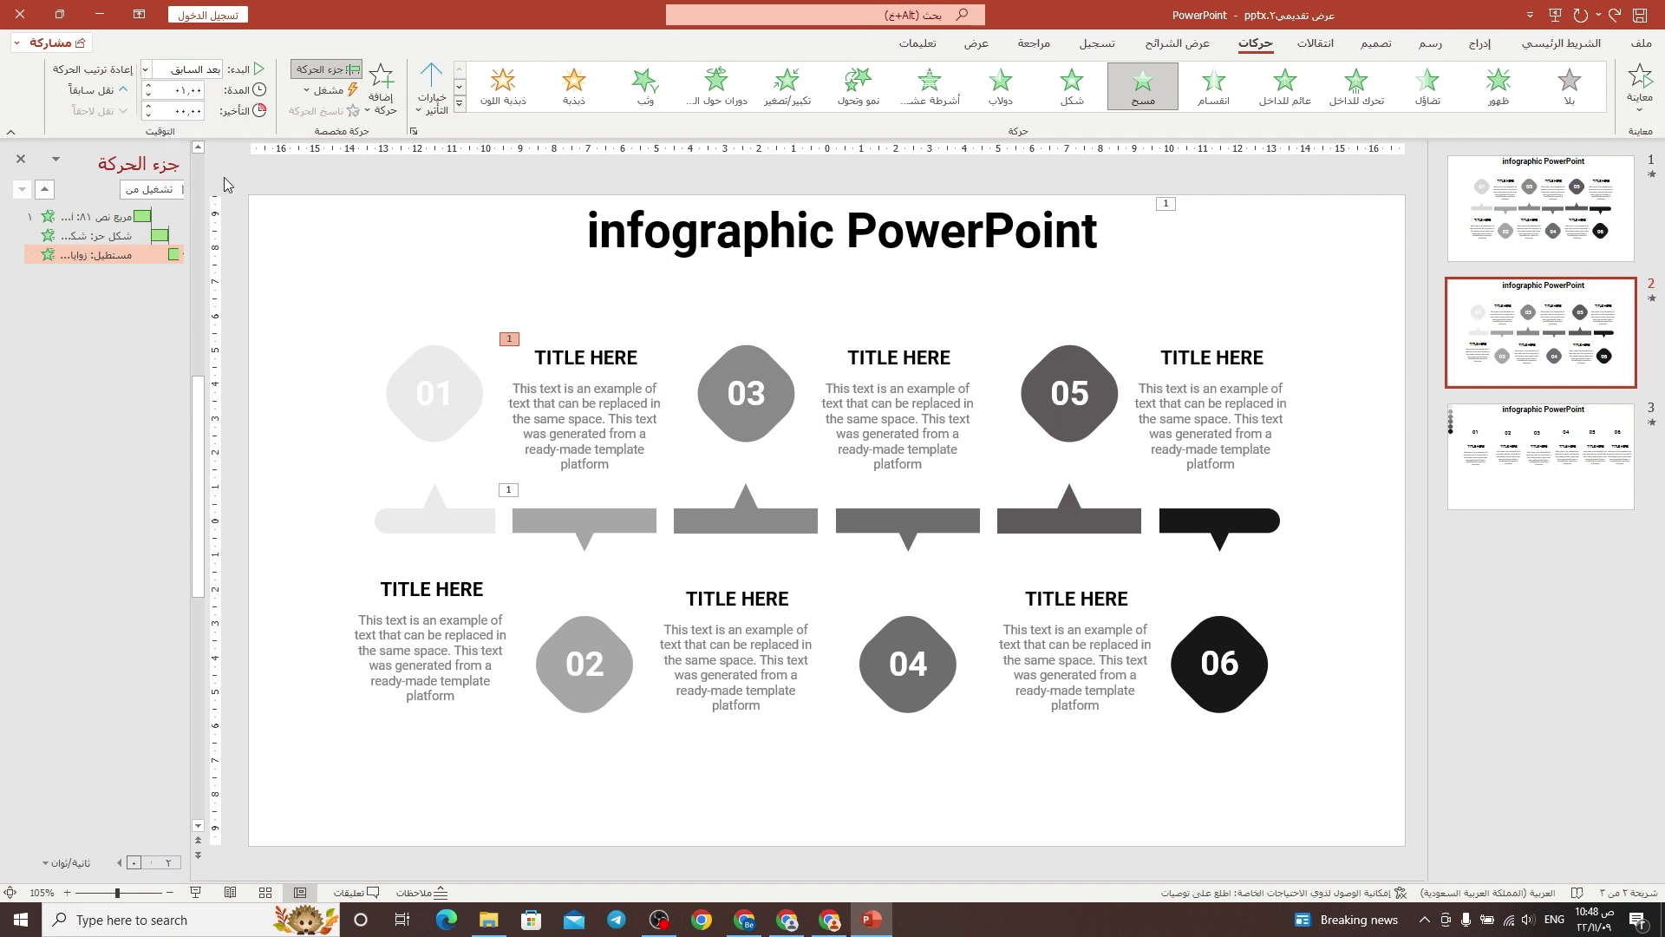
Make the 01 number fade in after the previous animation.
{"action": "left_click", "coordinate": [465, 397]}
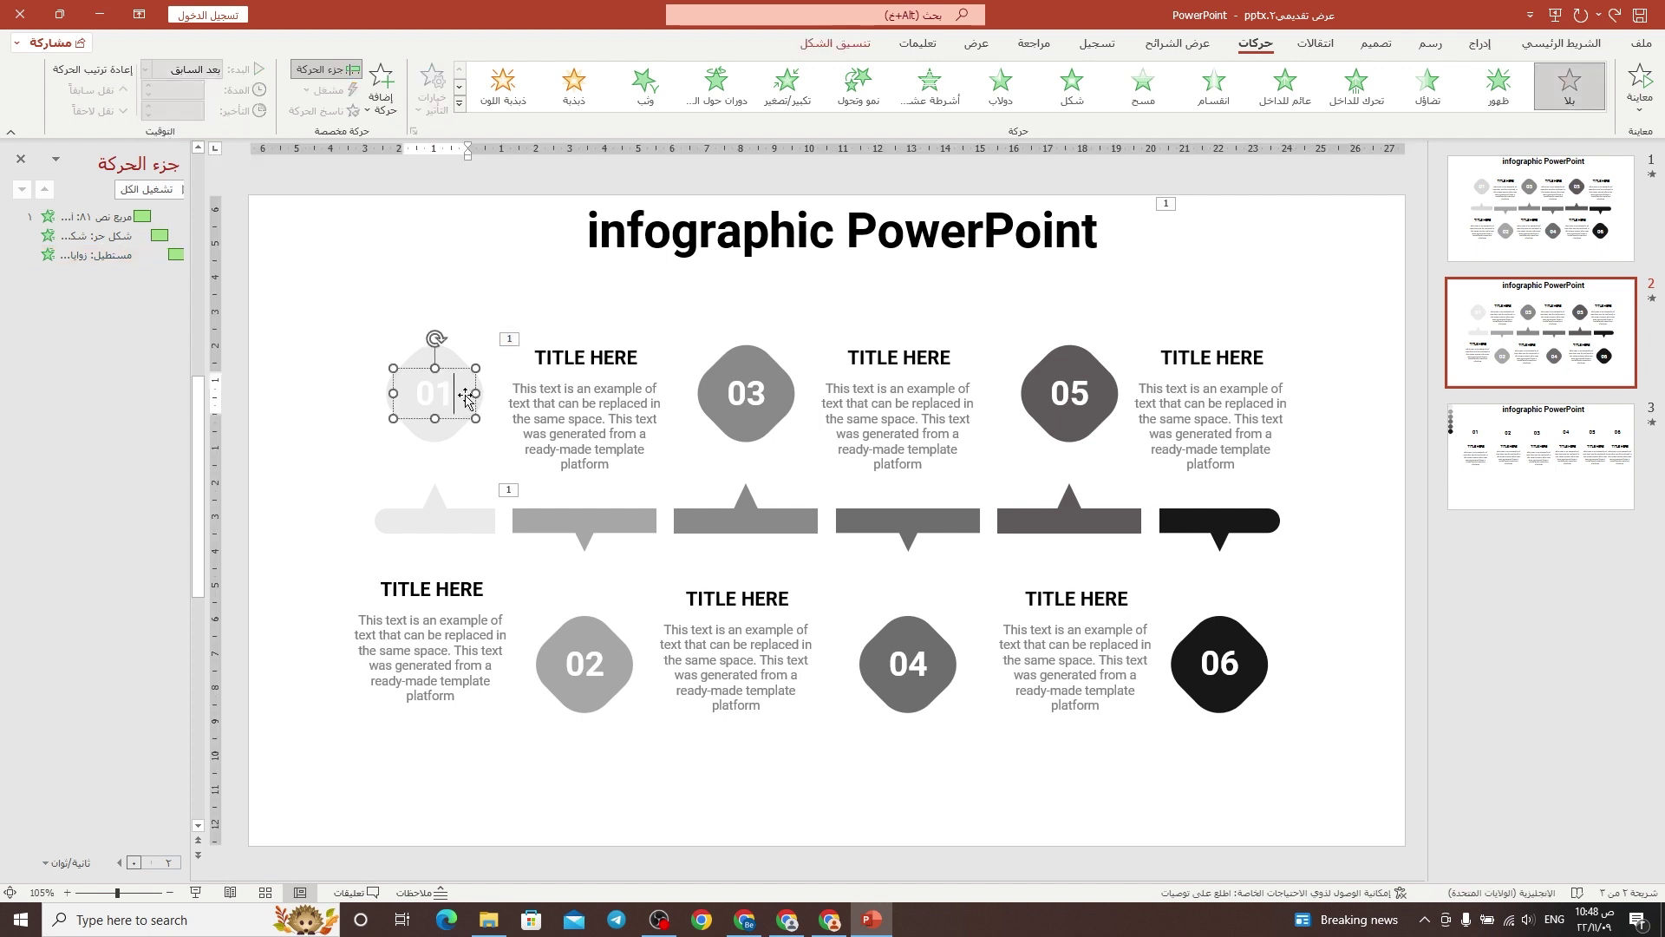
{"action": "left_click", "coordinate": [1427, 84]}
{"action": "left_click", "coordinate": [146, 73]}
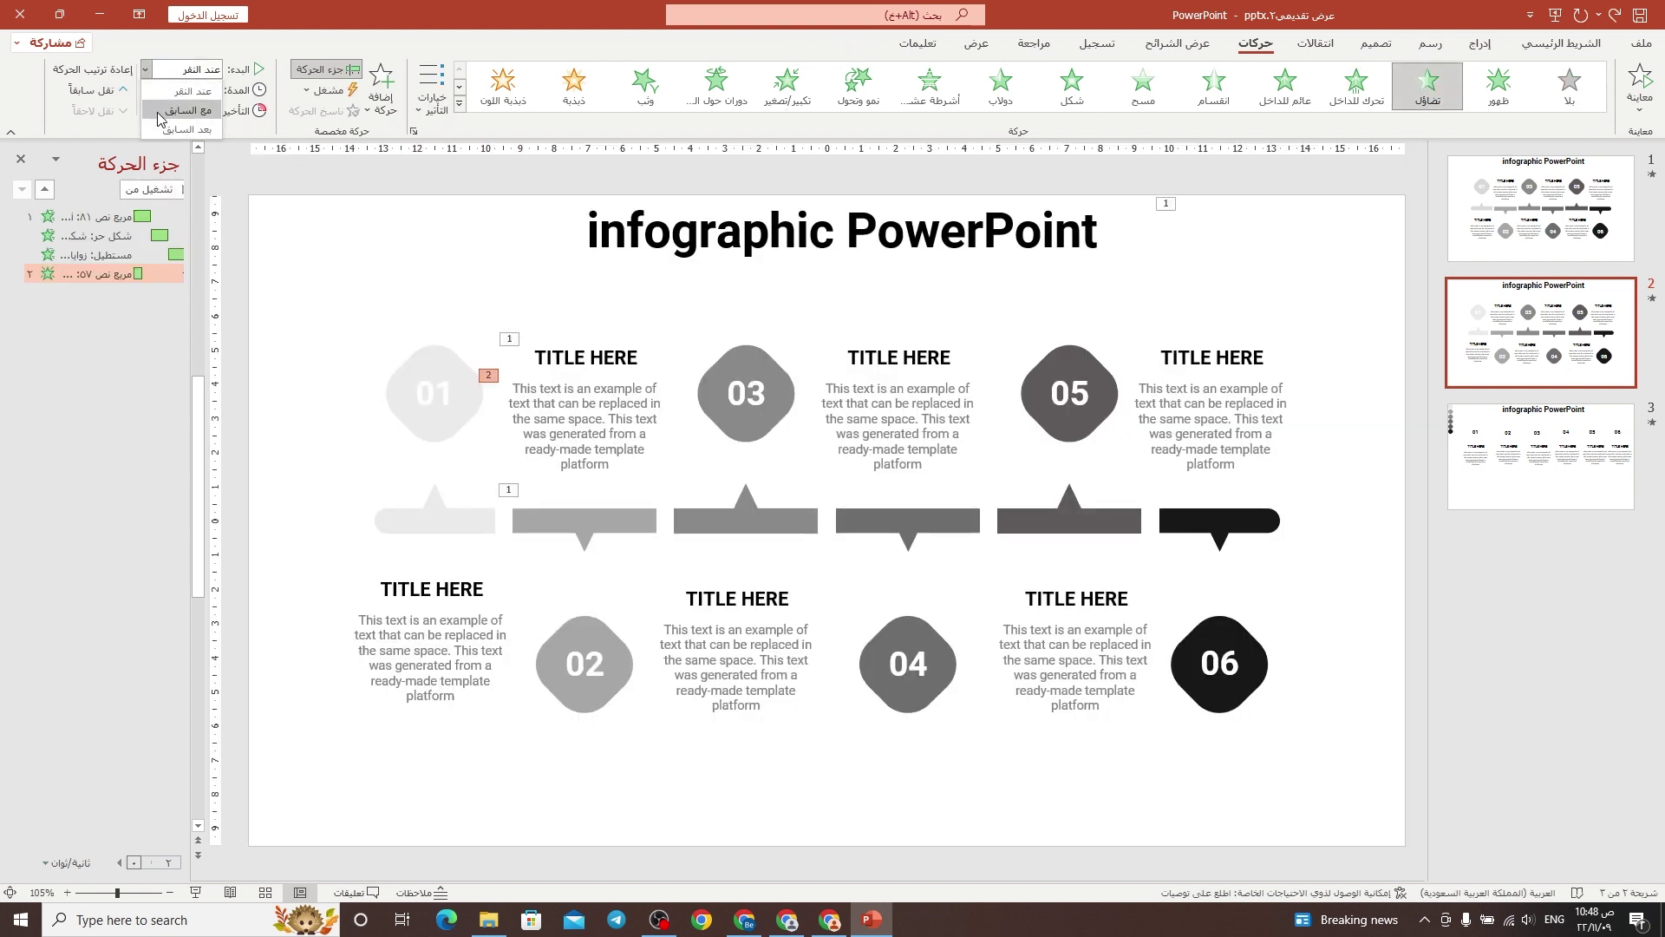
{"action": "left_click", "coordinate": [165, 132]}
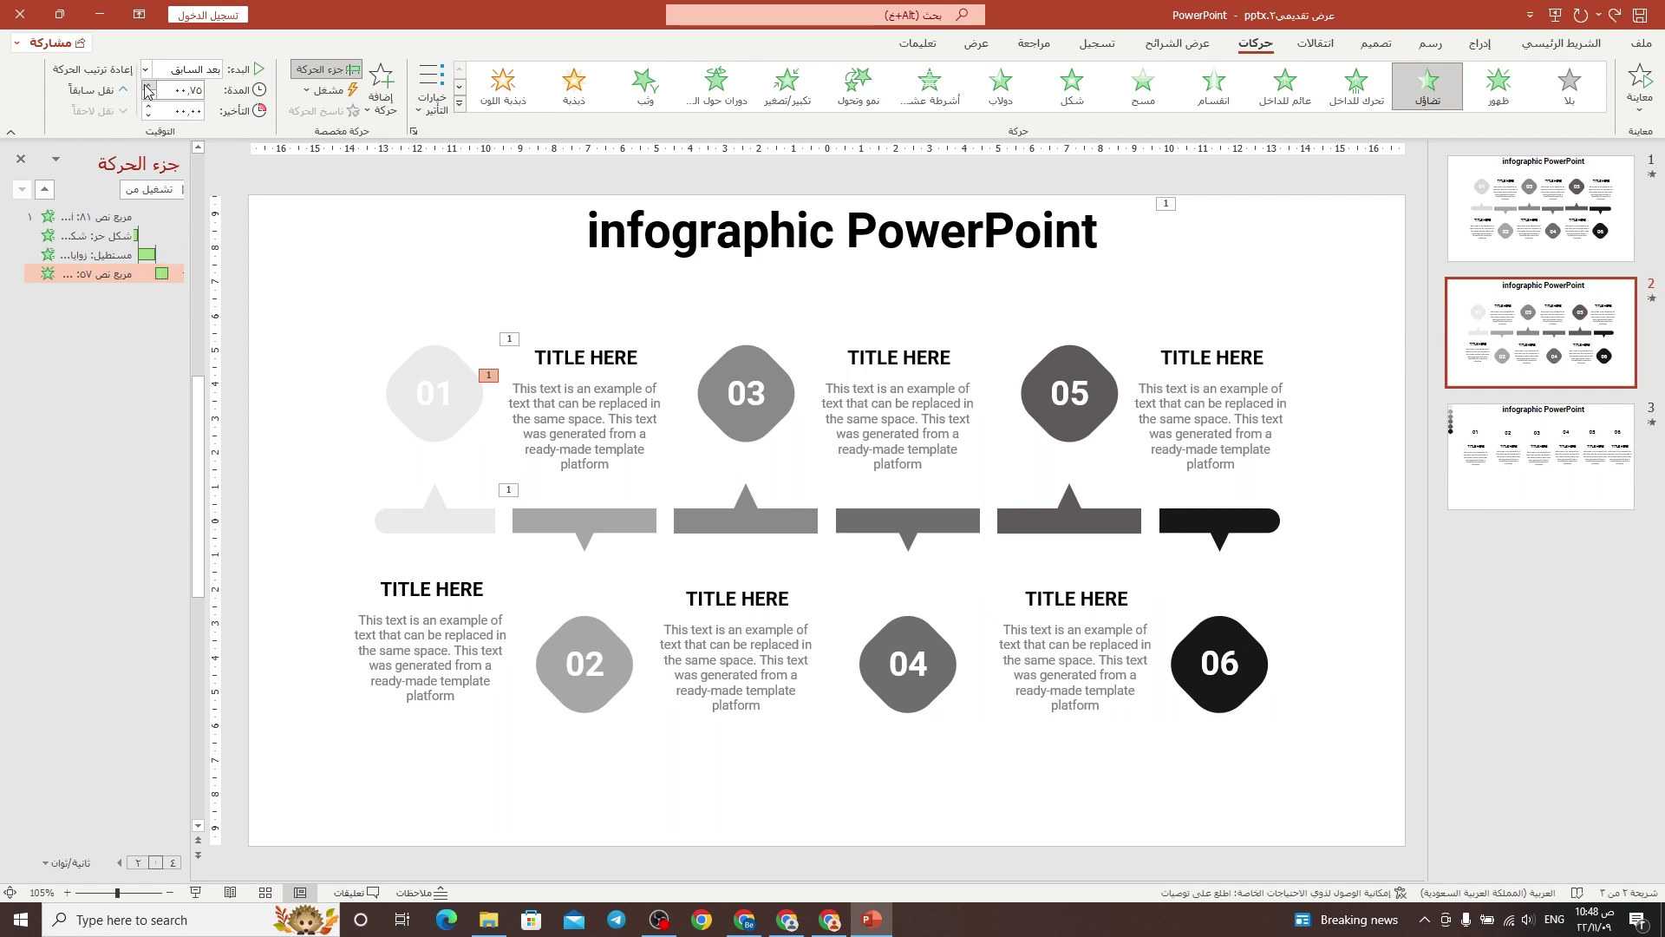
Make the first titled text block fade in With Previous over one second.
{"action": "left_click", "coordinate": [597, 449]}
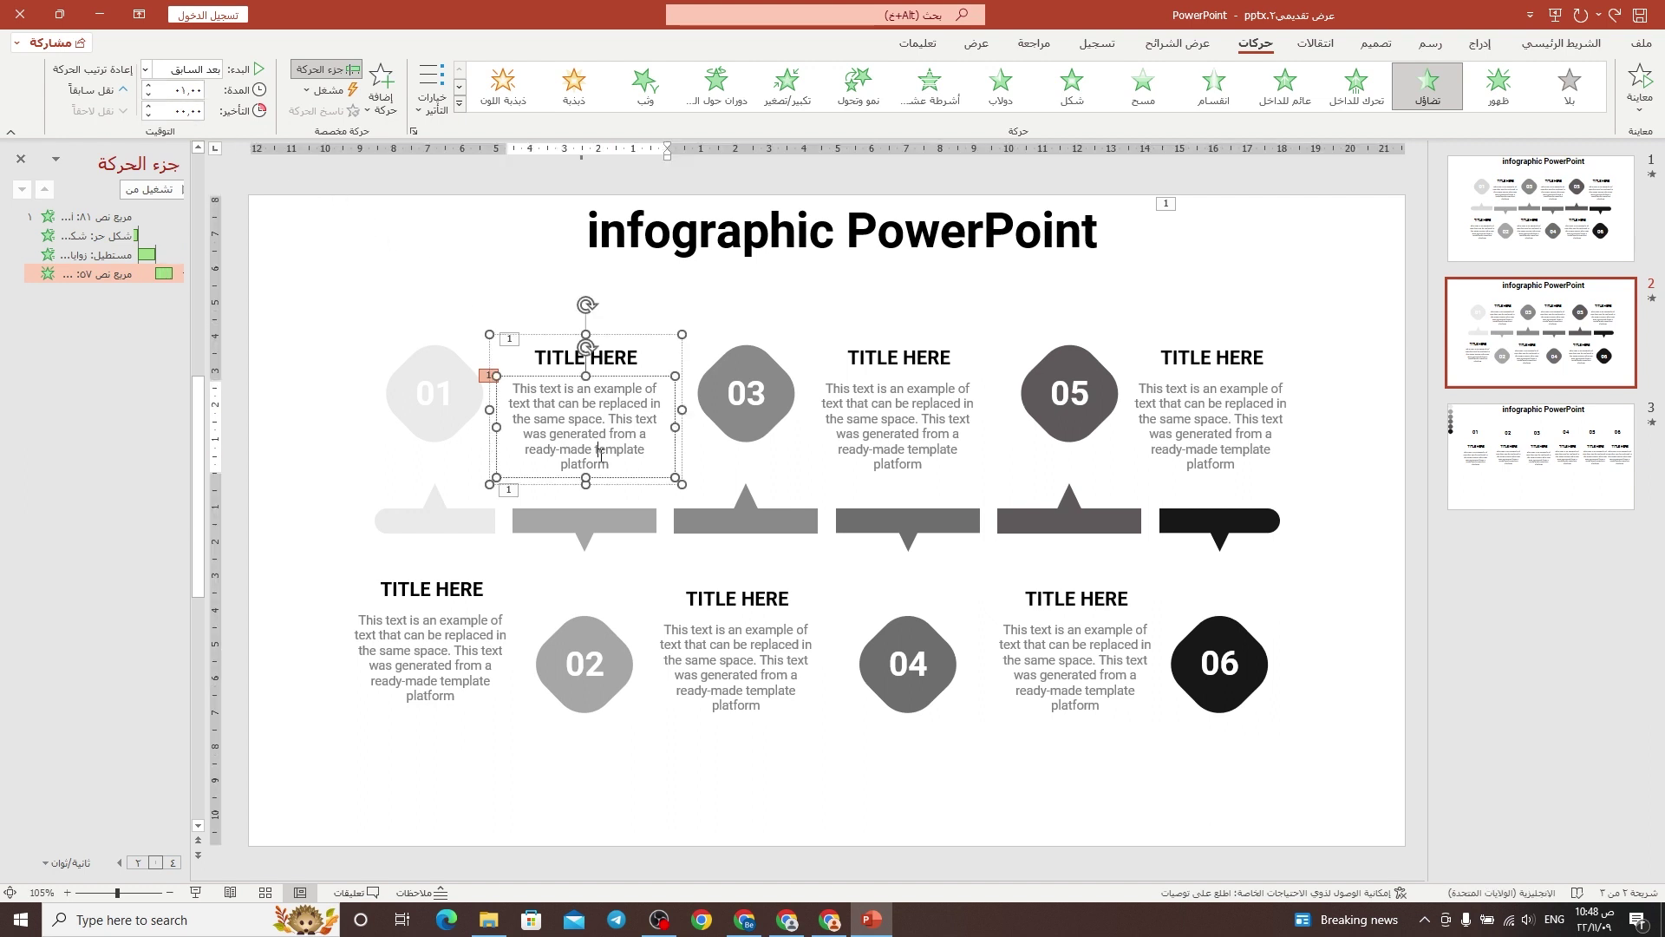
{"action": "left_click", "coordinate": [1428, 87]}
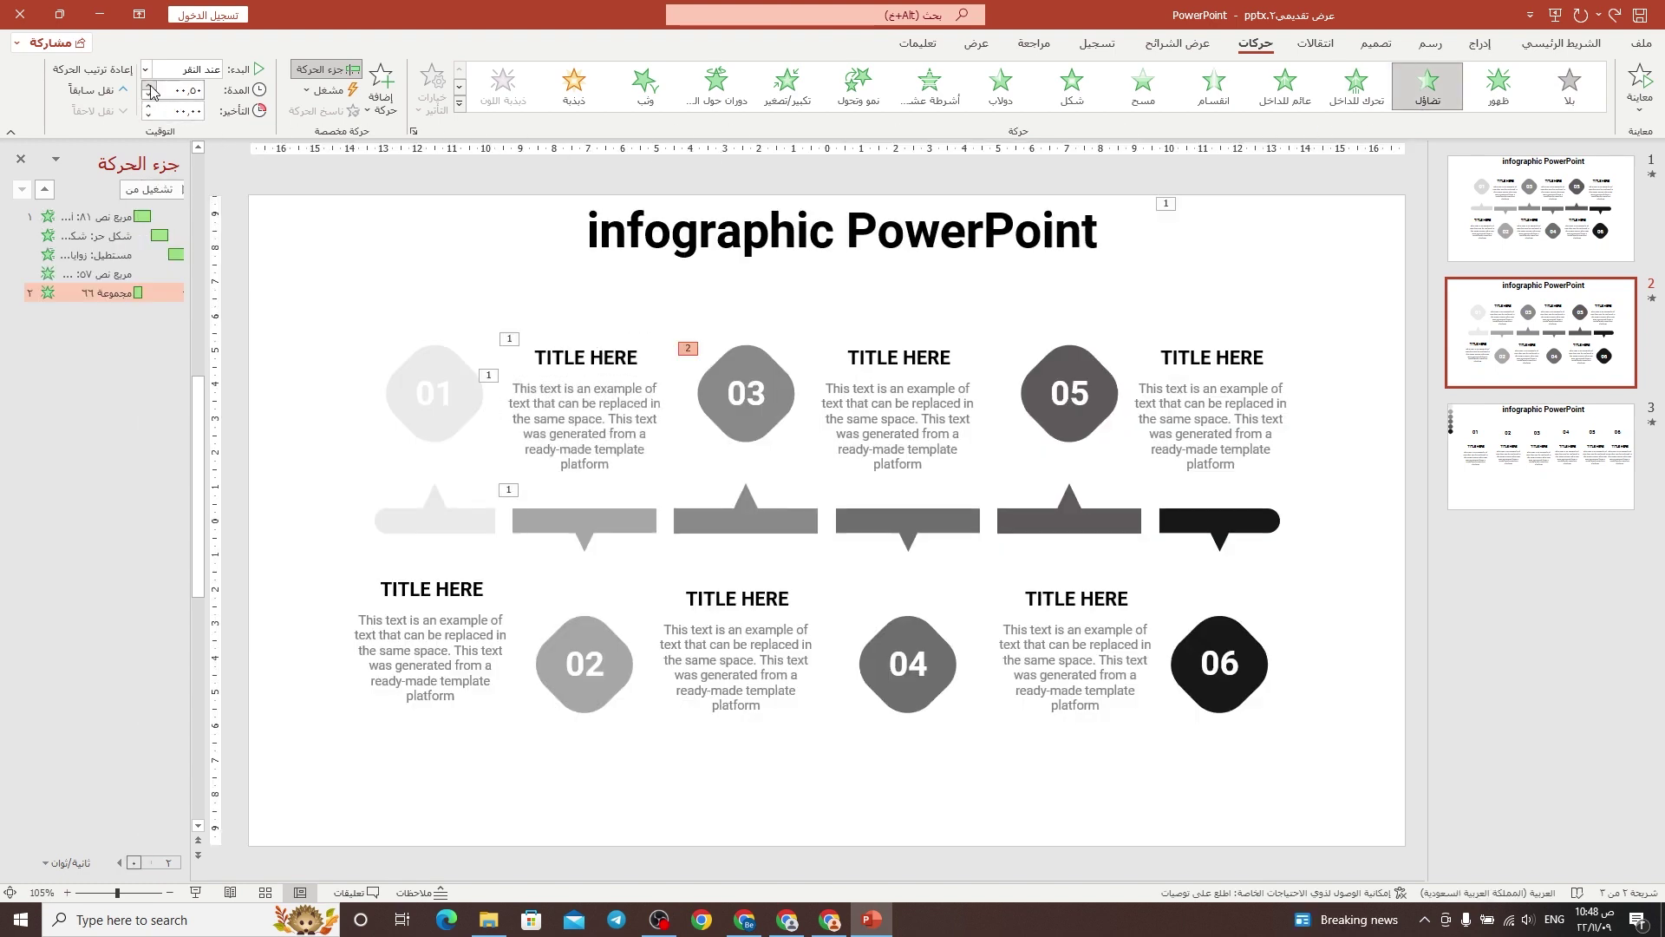
{"action": "left_click", "coordinate": [149, 85]}
{"action": "left_click", "coordinate": [146, 70]}
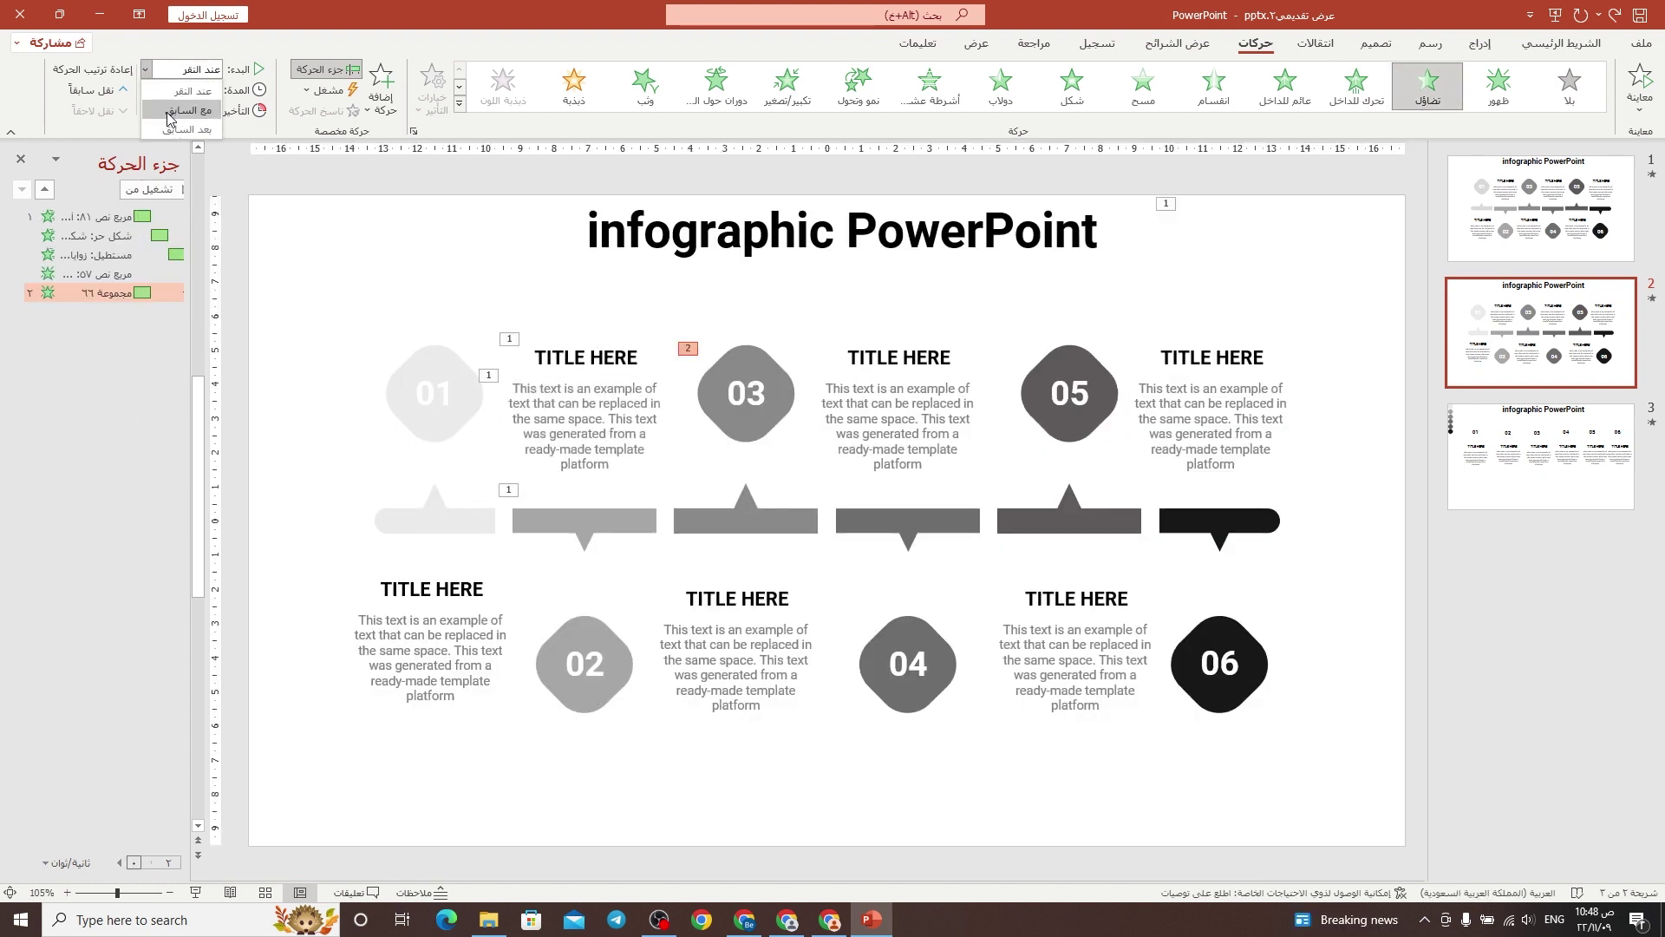
{"action": "left_click", "coordinate": [168, 112]}
{"action": "left_click", "coordinate": [315, 242]}
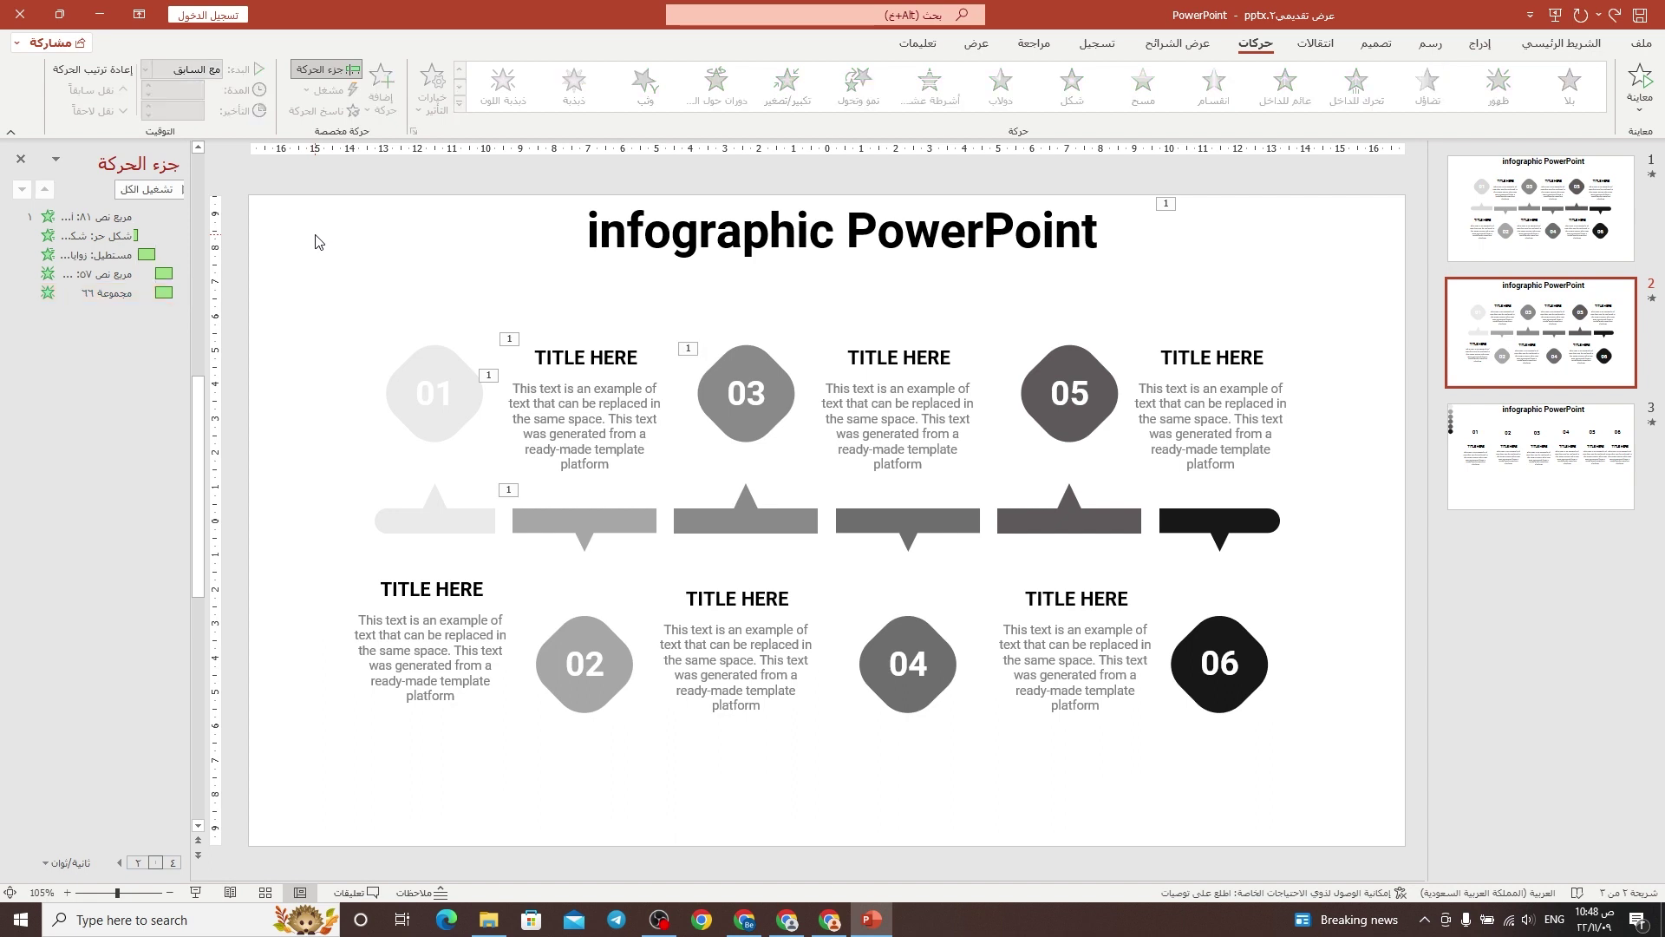
{"action": "left_click", "coordinate": [607, 527]}
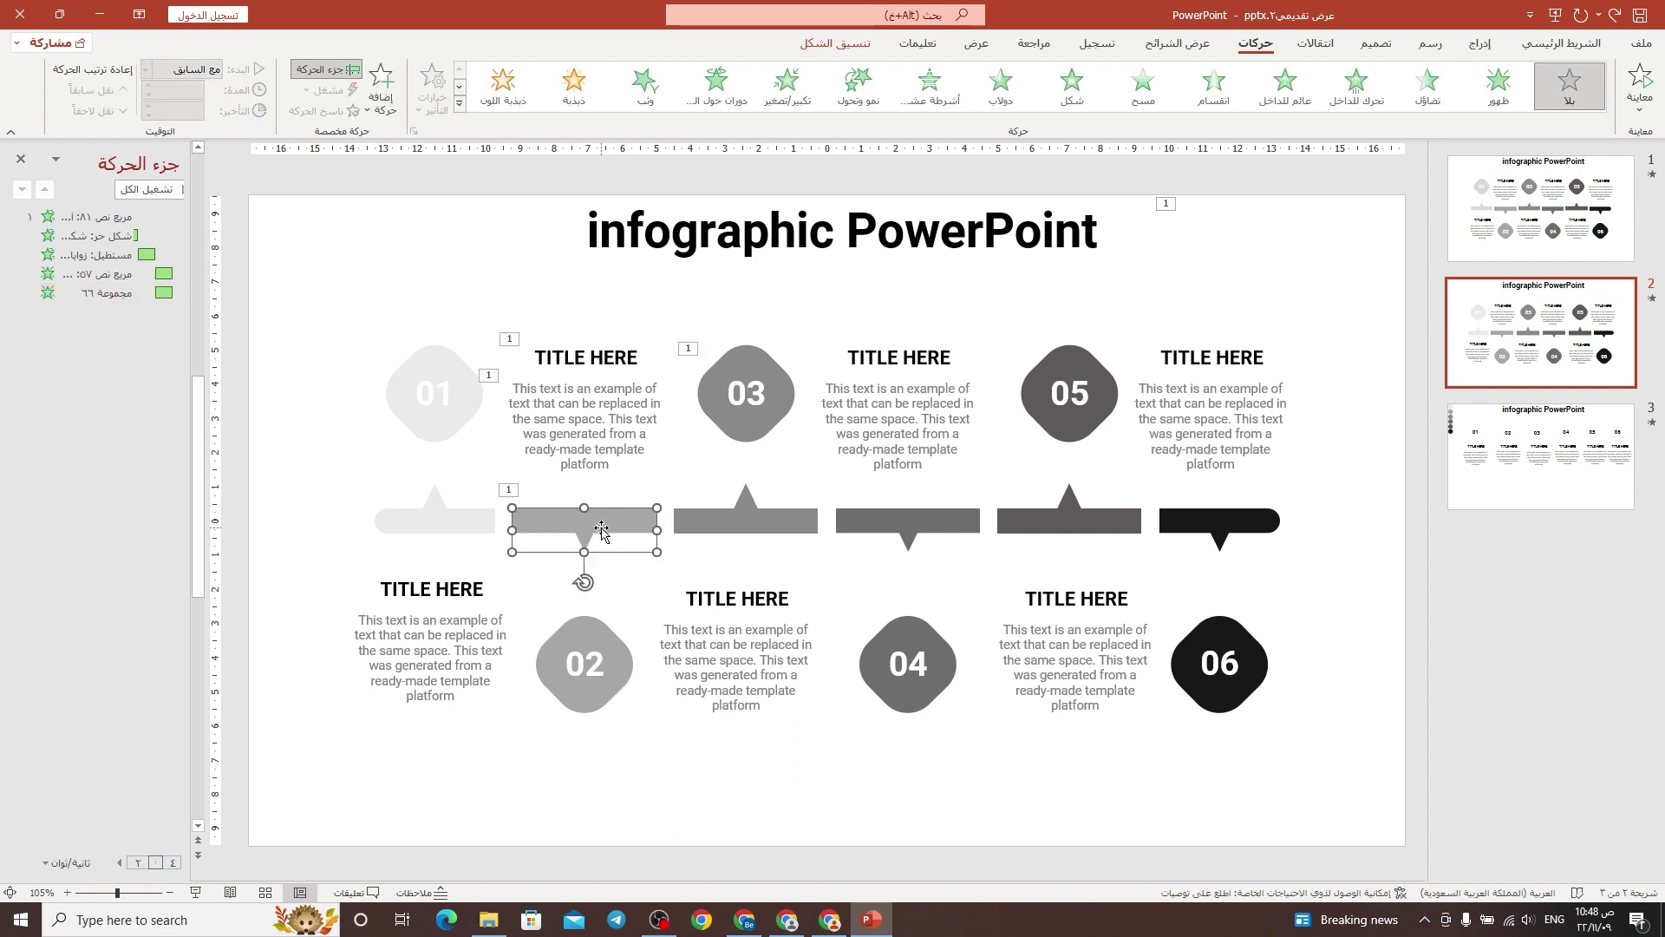
Make the second grey bar wipe in From Top, After Previous.
{"action": "left_click", "coordinate": [1143, 85]}
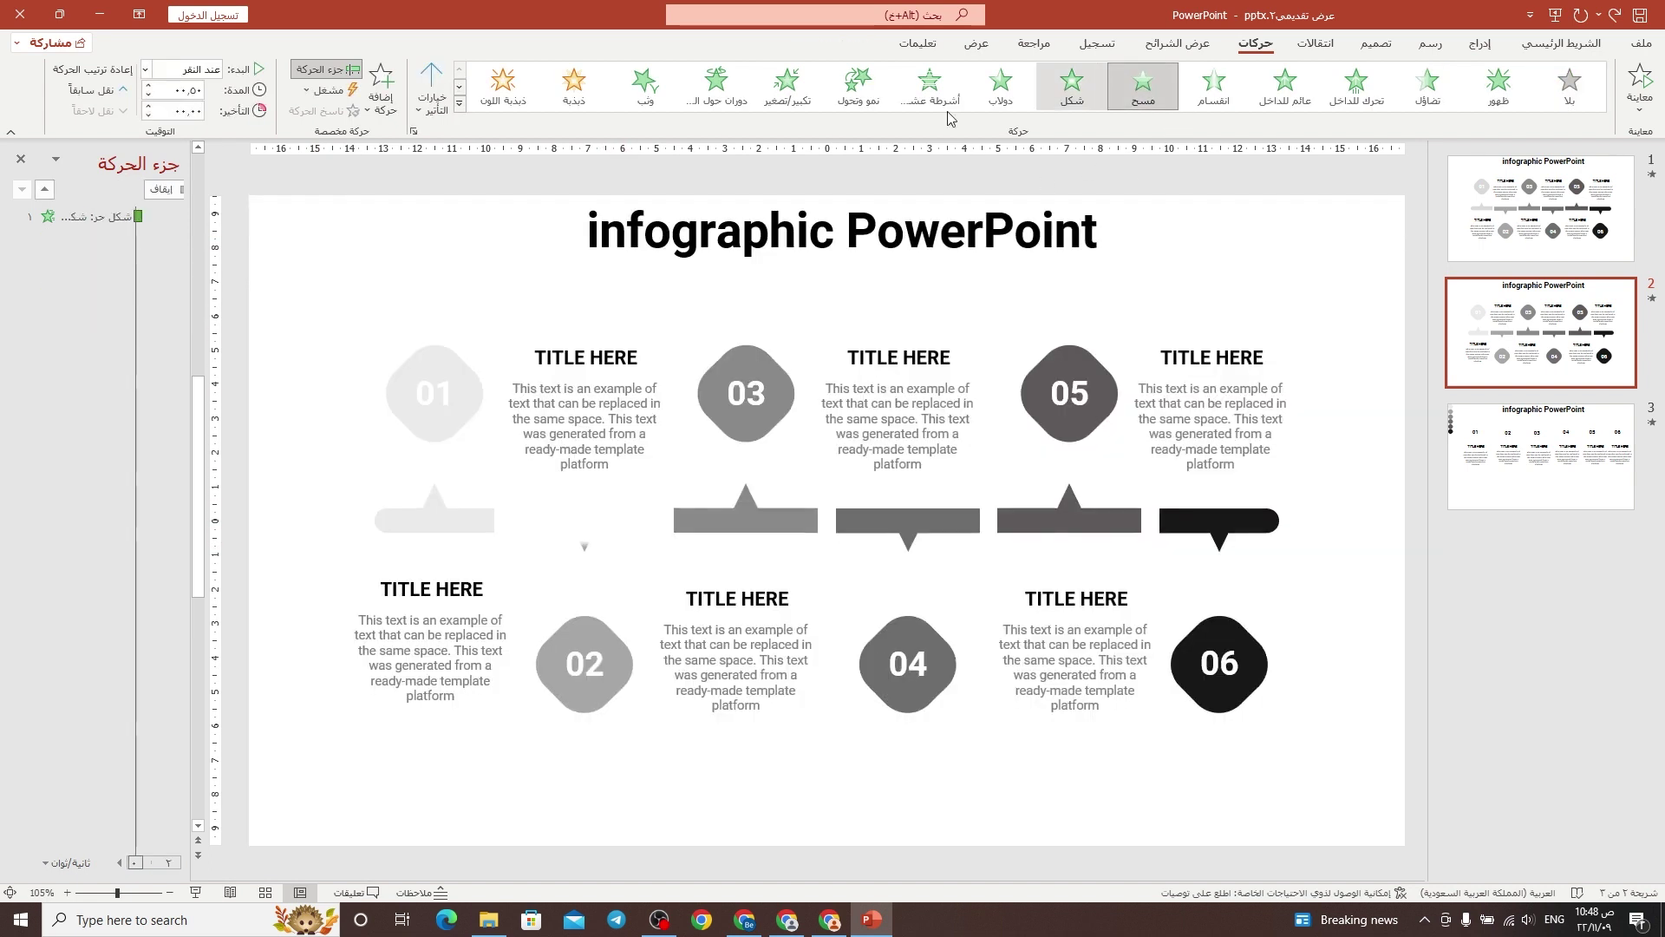
{"action": "left_click", "coordinate": [432, 95]}
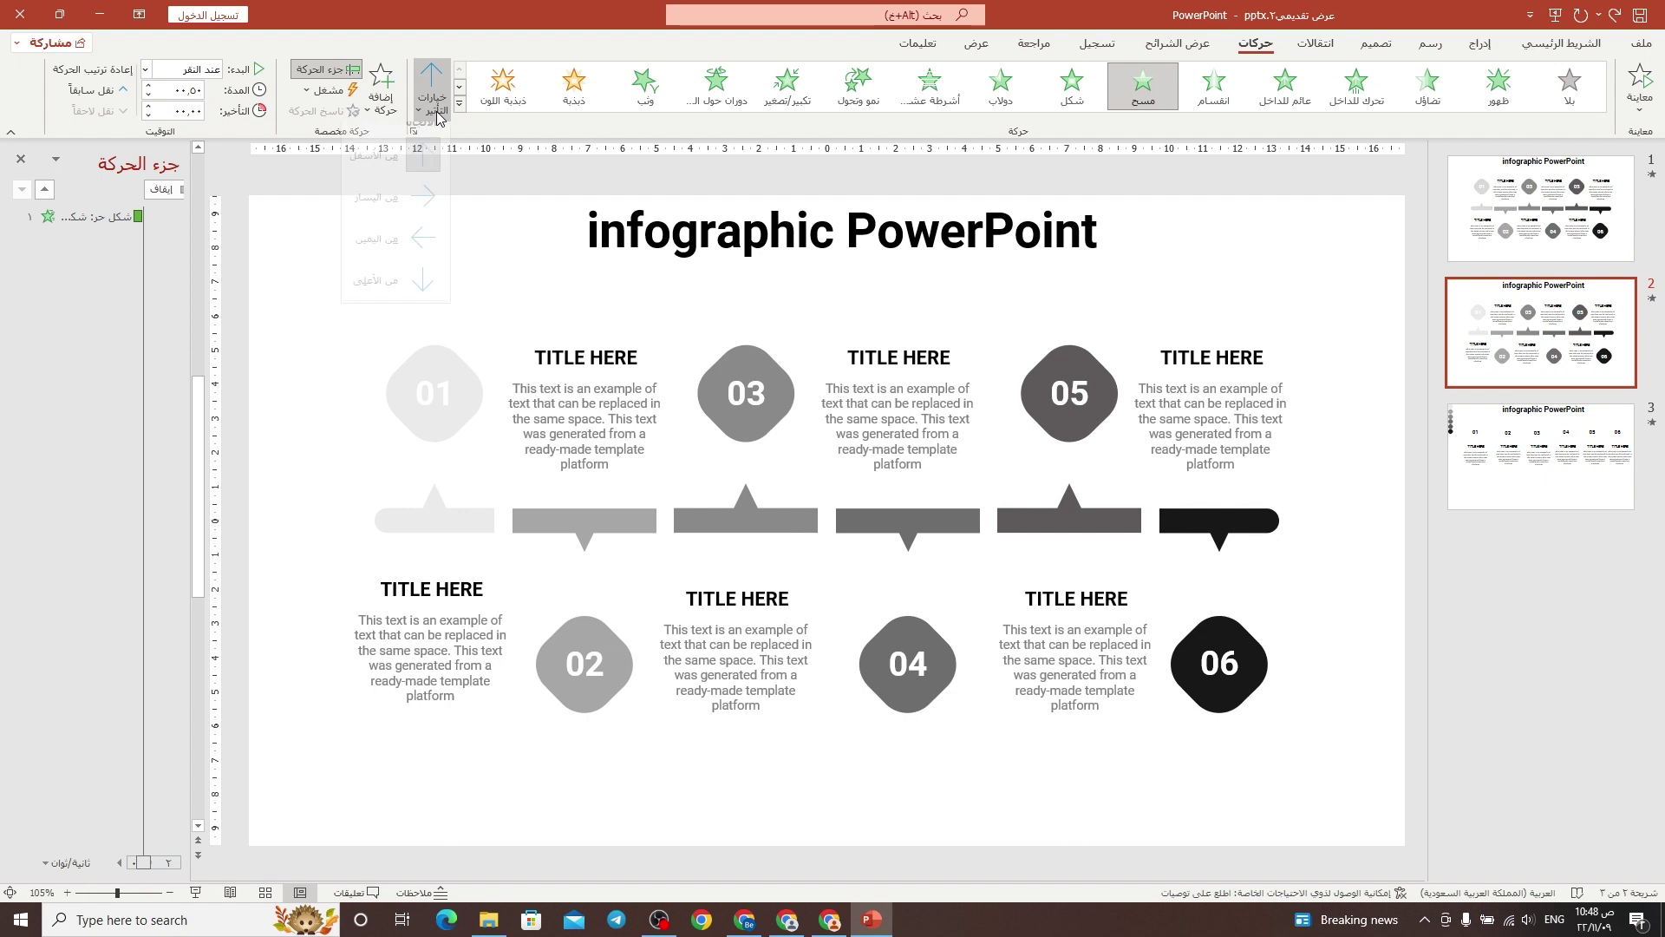
{"action": "left_click", "coordinate": [406, 282]}
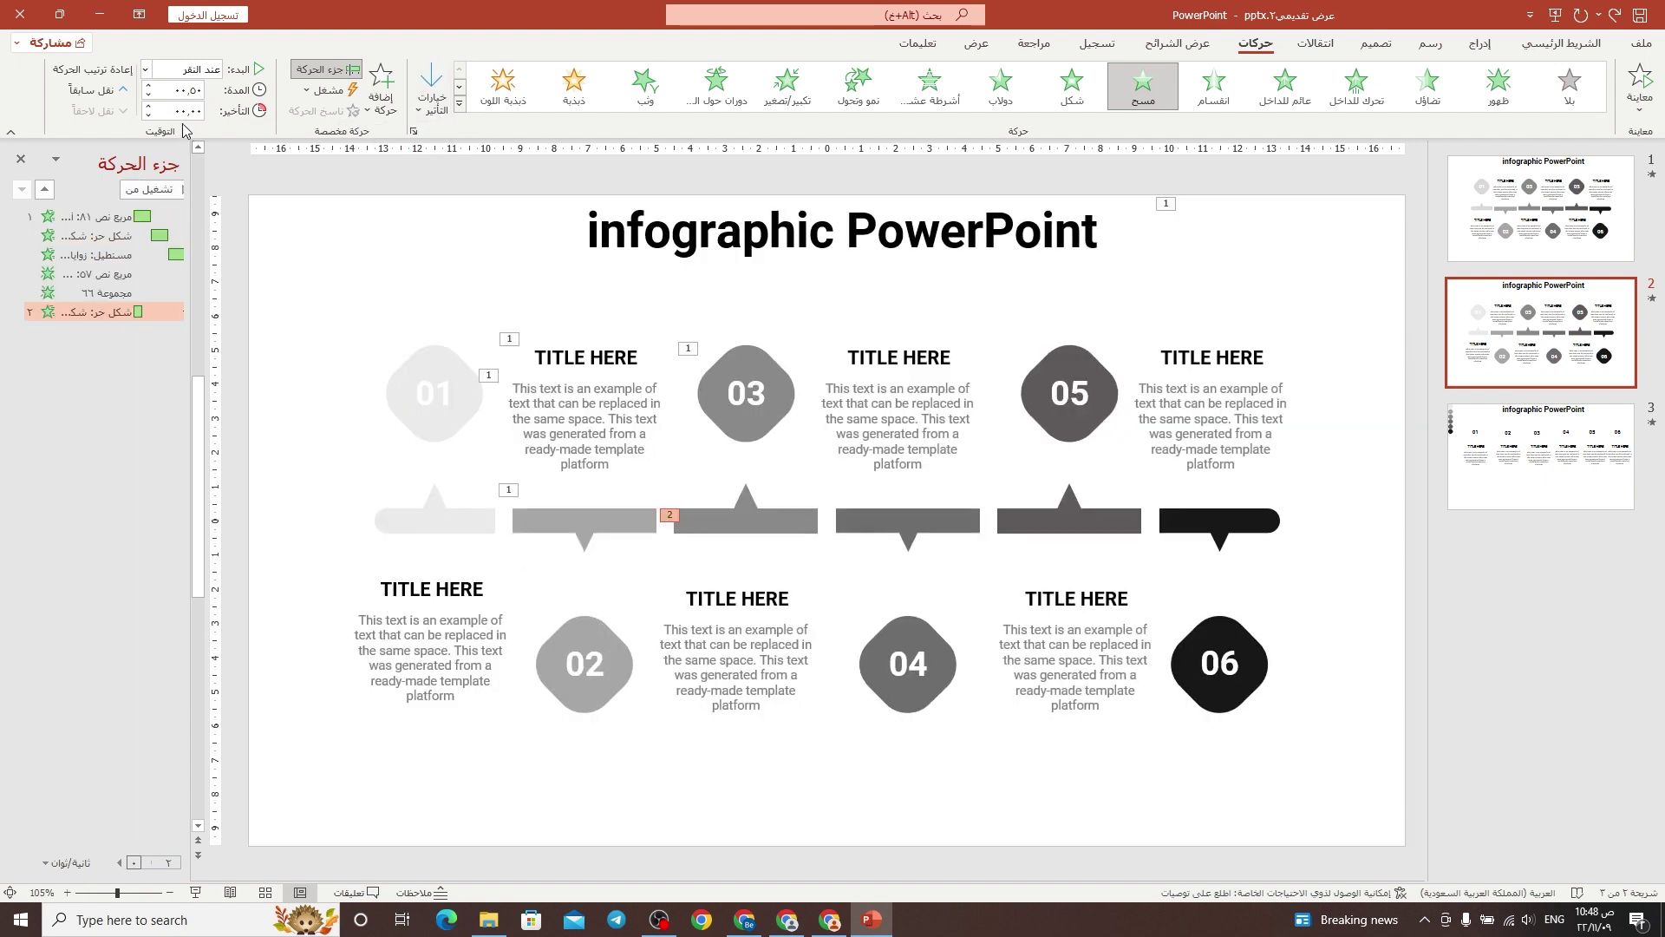
{"action": "left_click", "coordinate": [146, 68]}
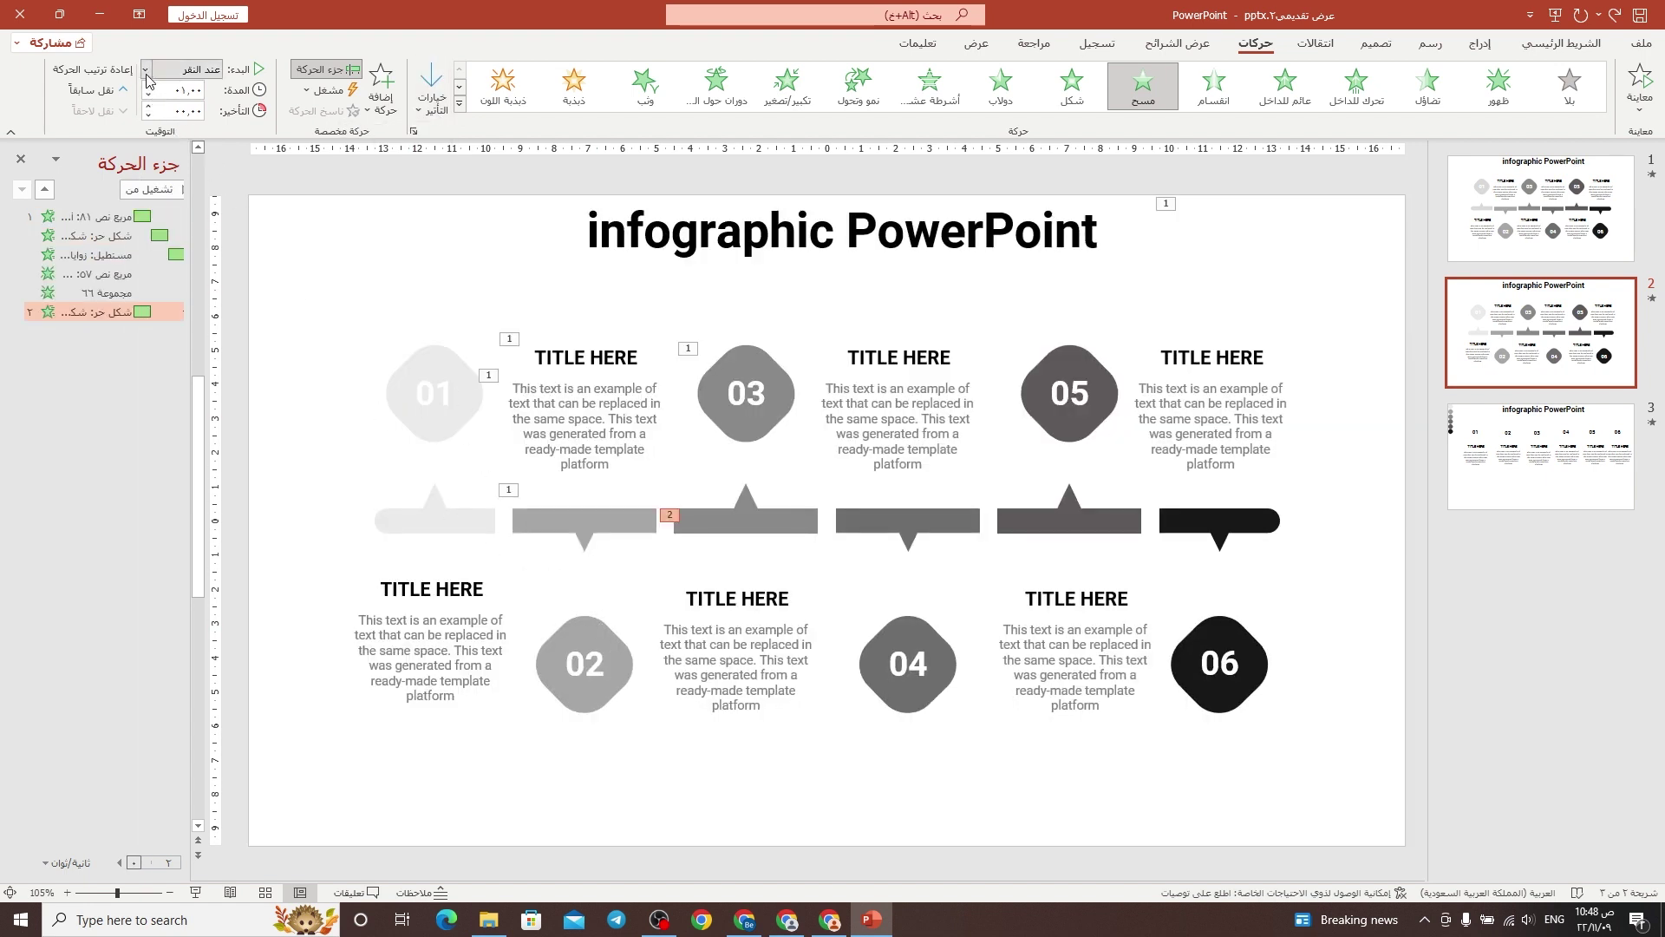
{"action": "left_click", "coordinate": [160, 128]}
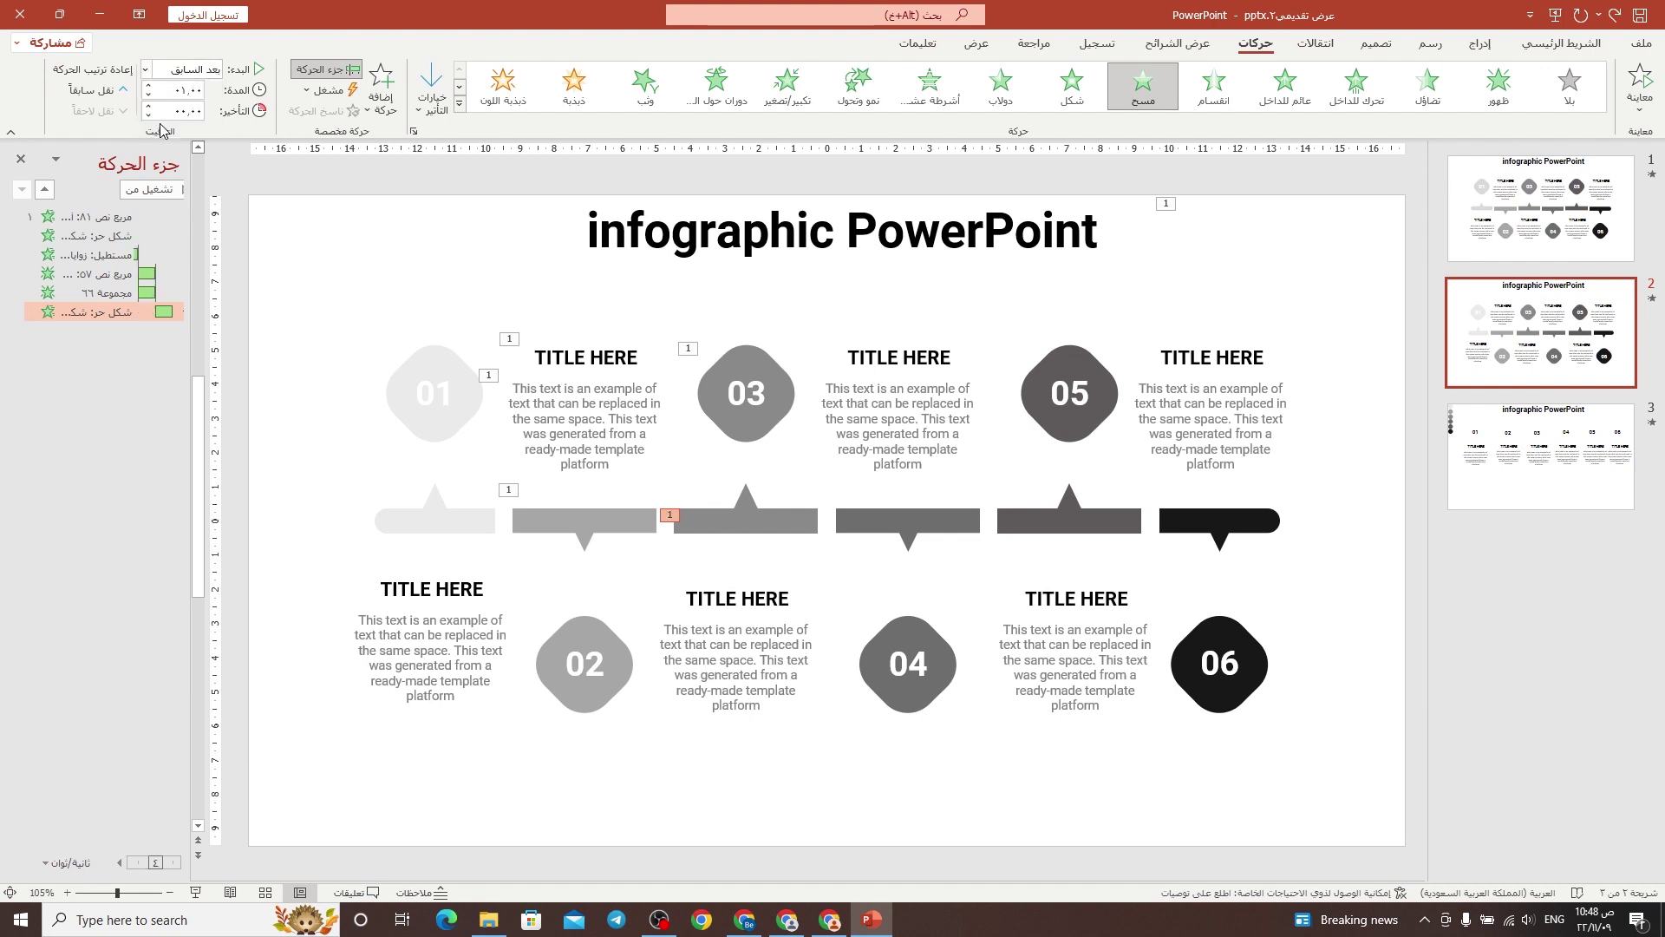
Make the 02 diamond wipe in From Top, After Previous.
{"action": "left_click", "coordinate": [595, 646]}
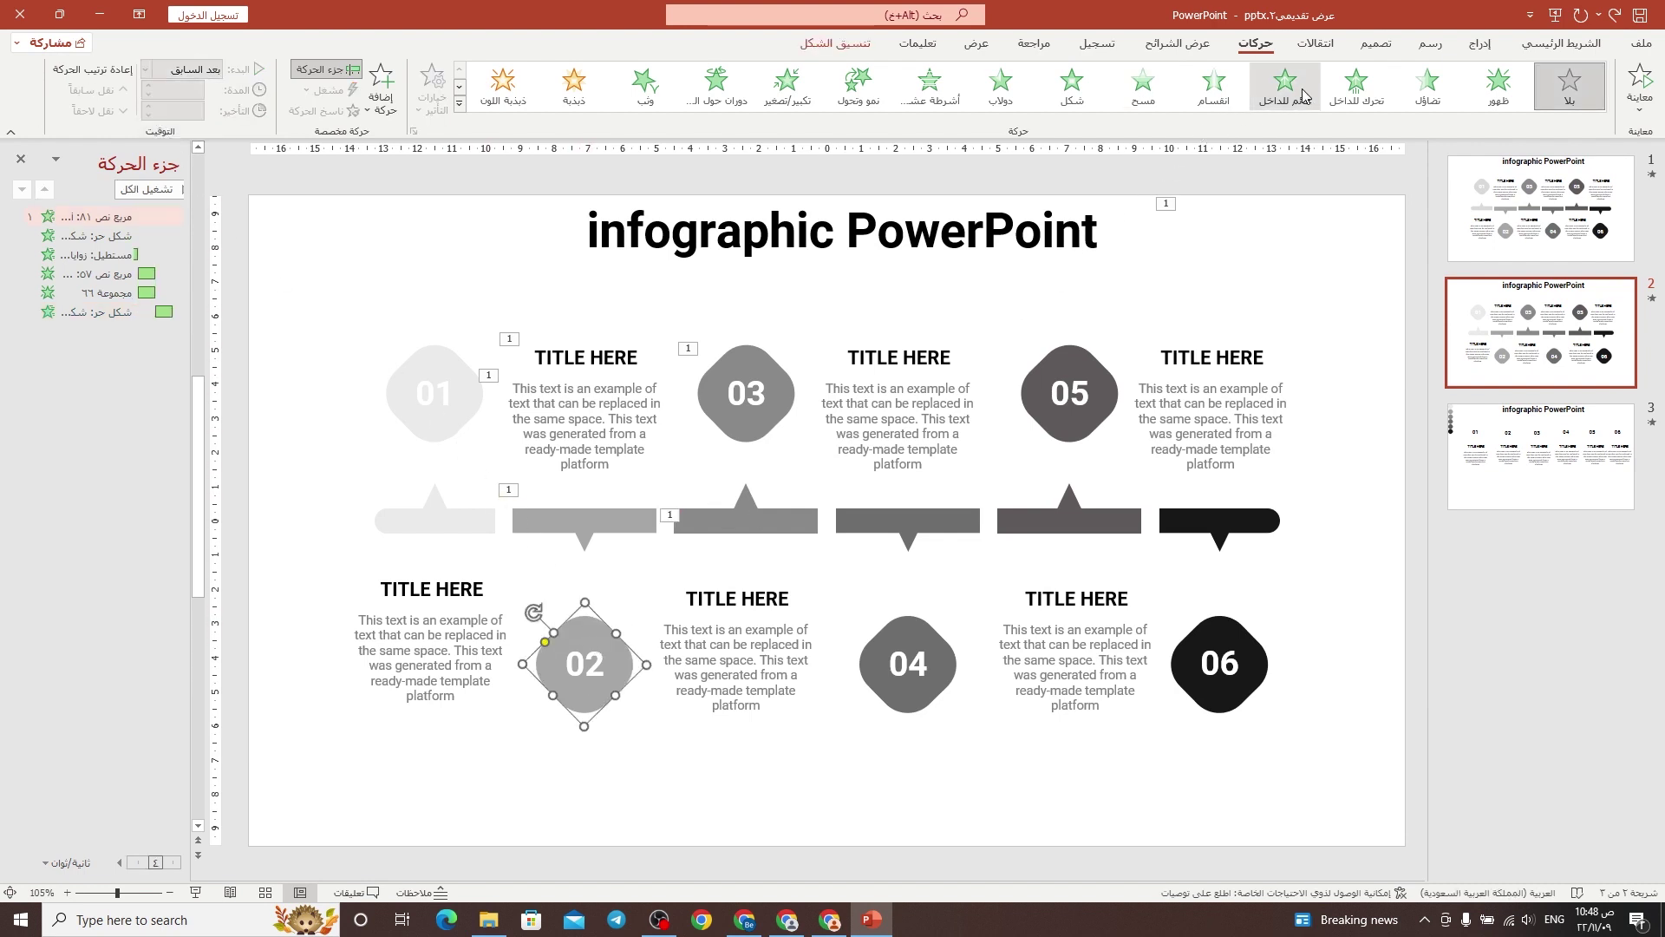
{"action": "left_click", "coordinate": [1143, 83]}
{"action": "left_click", "coordinate": [432, 95]}
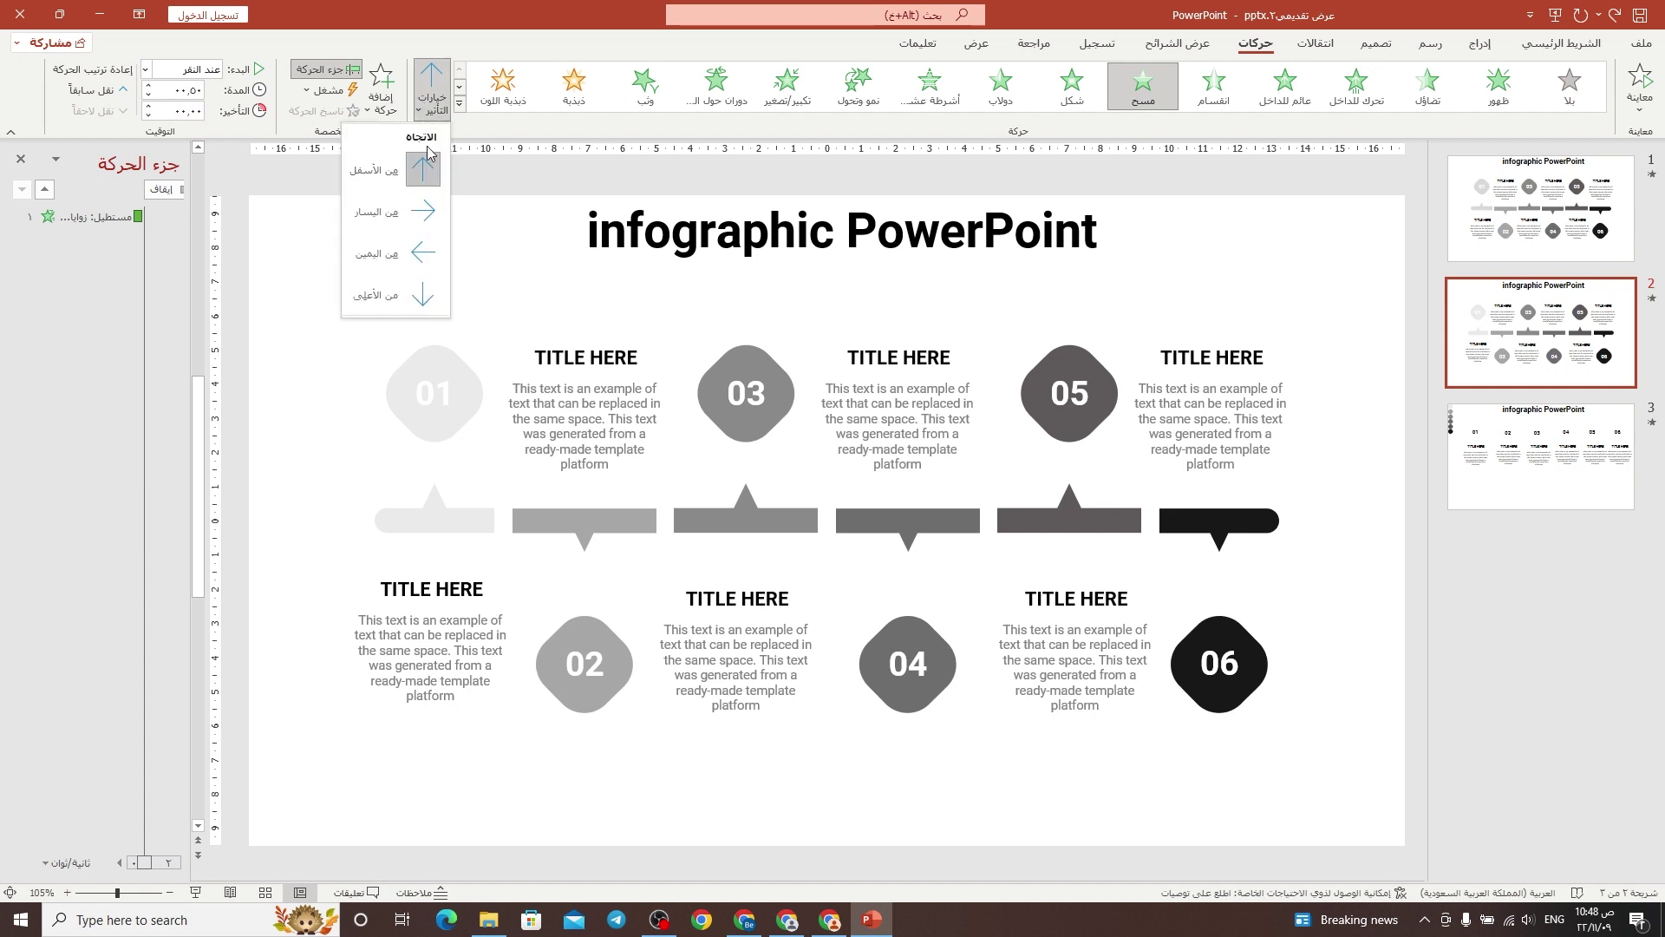
{"action": "left_click", "coordinate": [419, 307]}
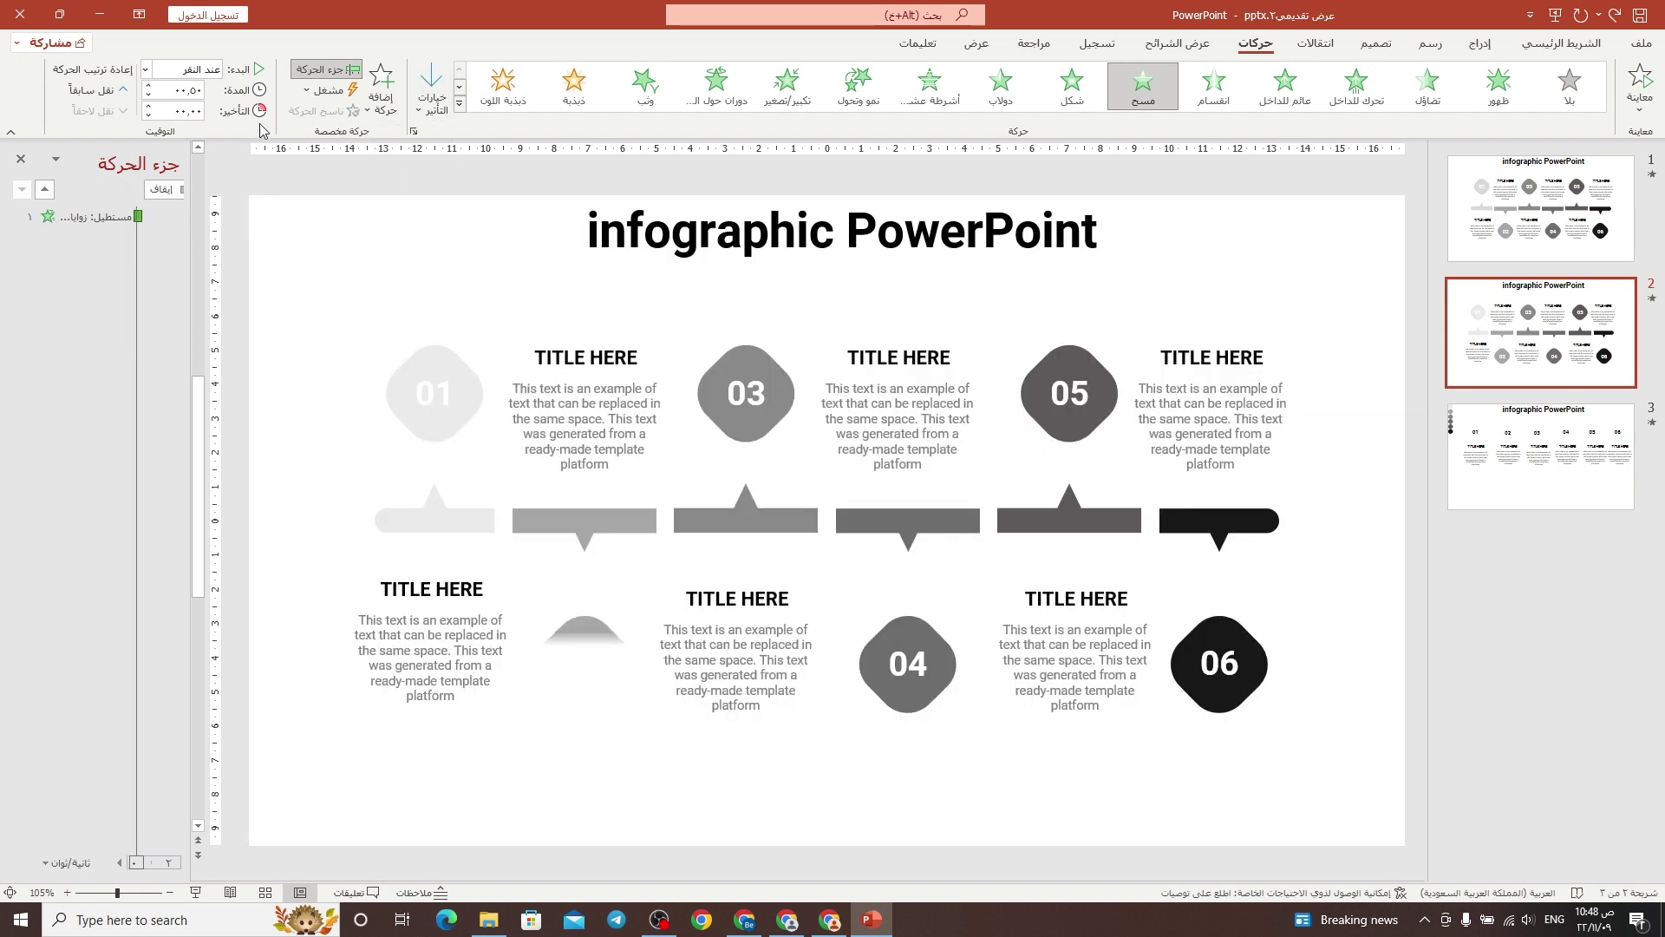
{"action": "left_click", "coordinate": [146, 70]}
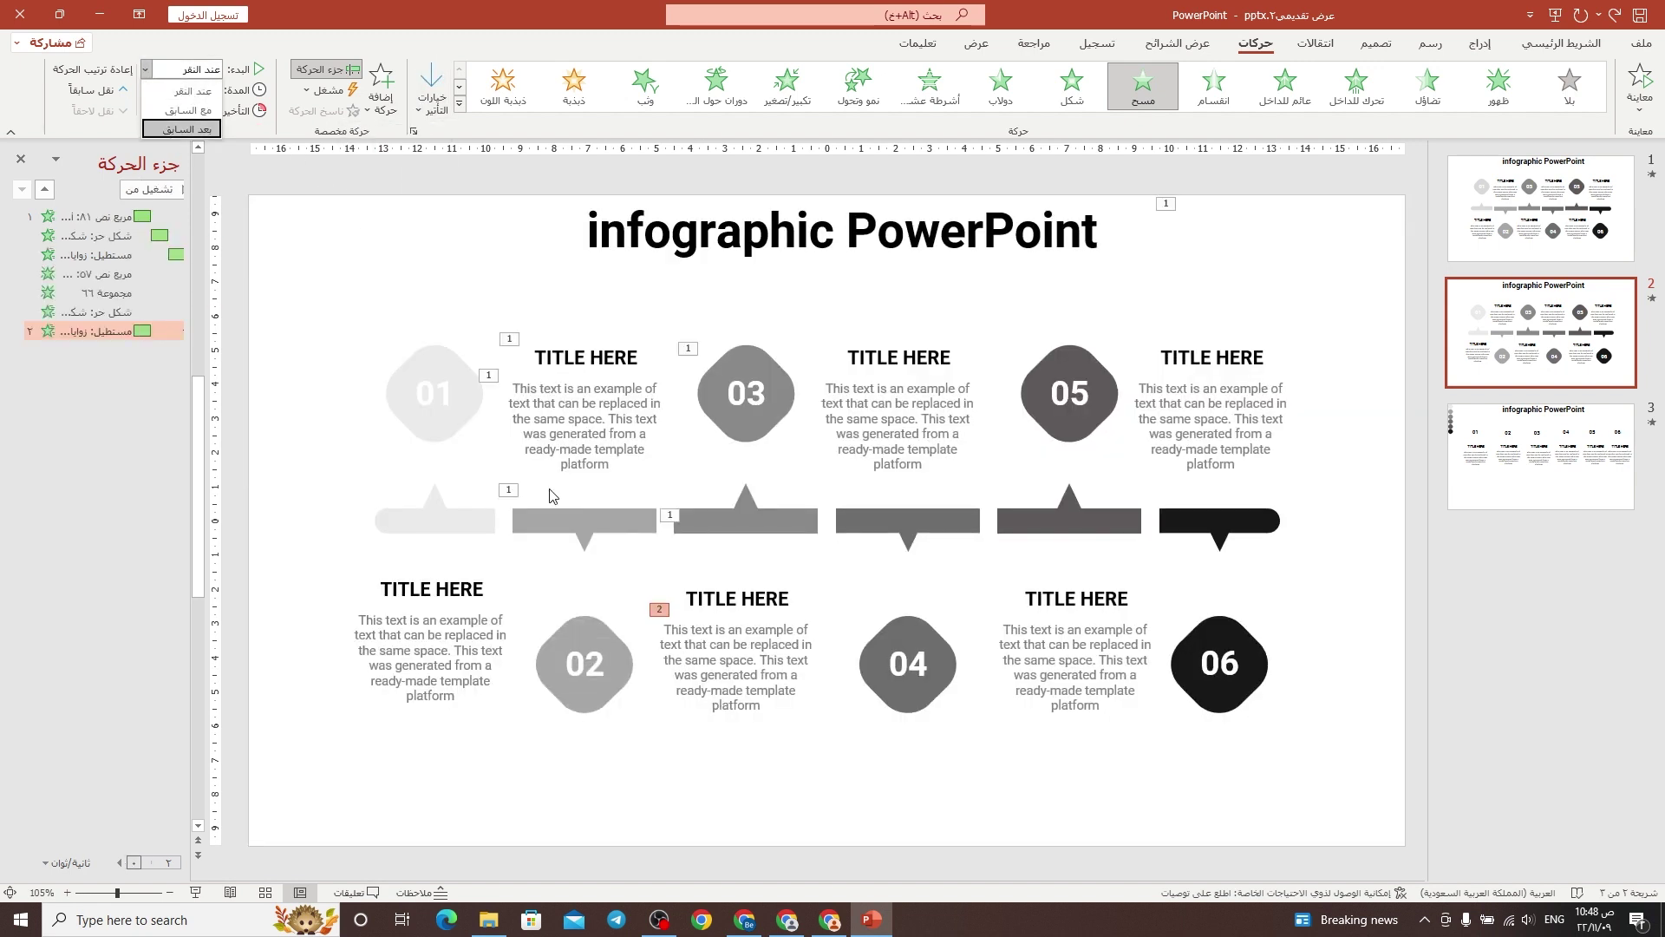
{"action": "left_click", "coordinate": [198, 126]}
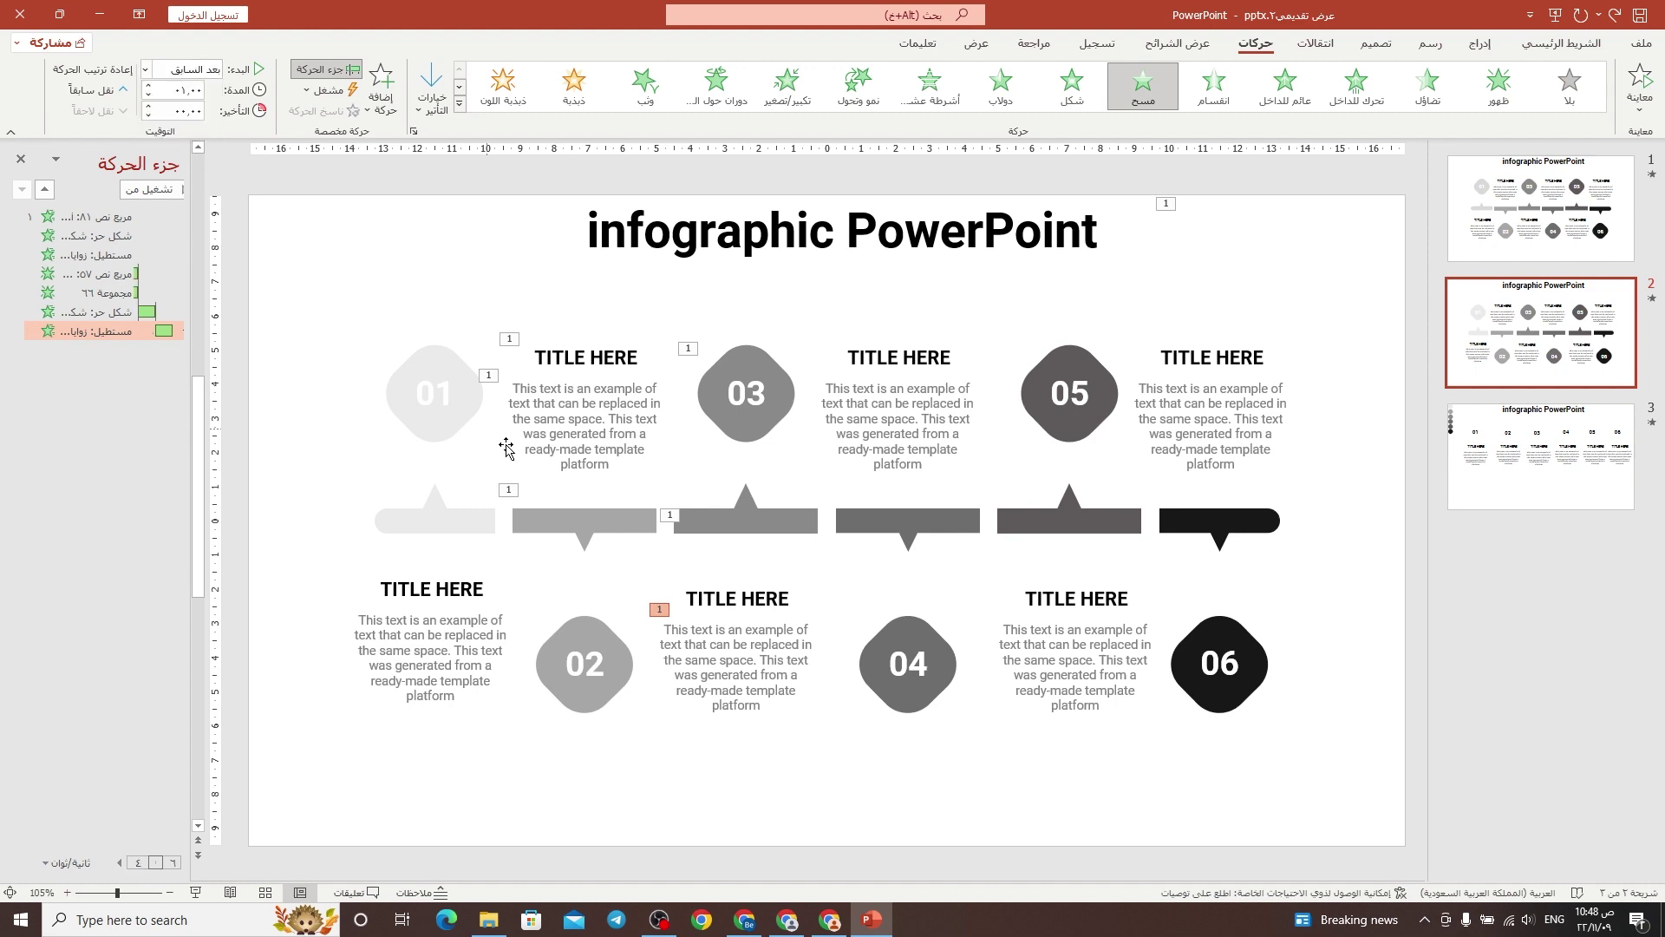
Give the 02 number a Fade entrance lasting 01.00.
{"action": "left_click", "coordinate": [589, 659]}
{"action": "left_click", "coordinate": [1427, 86]}
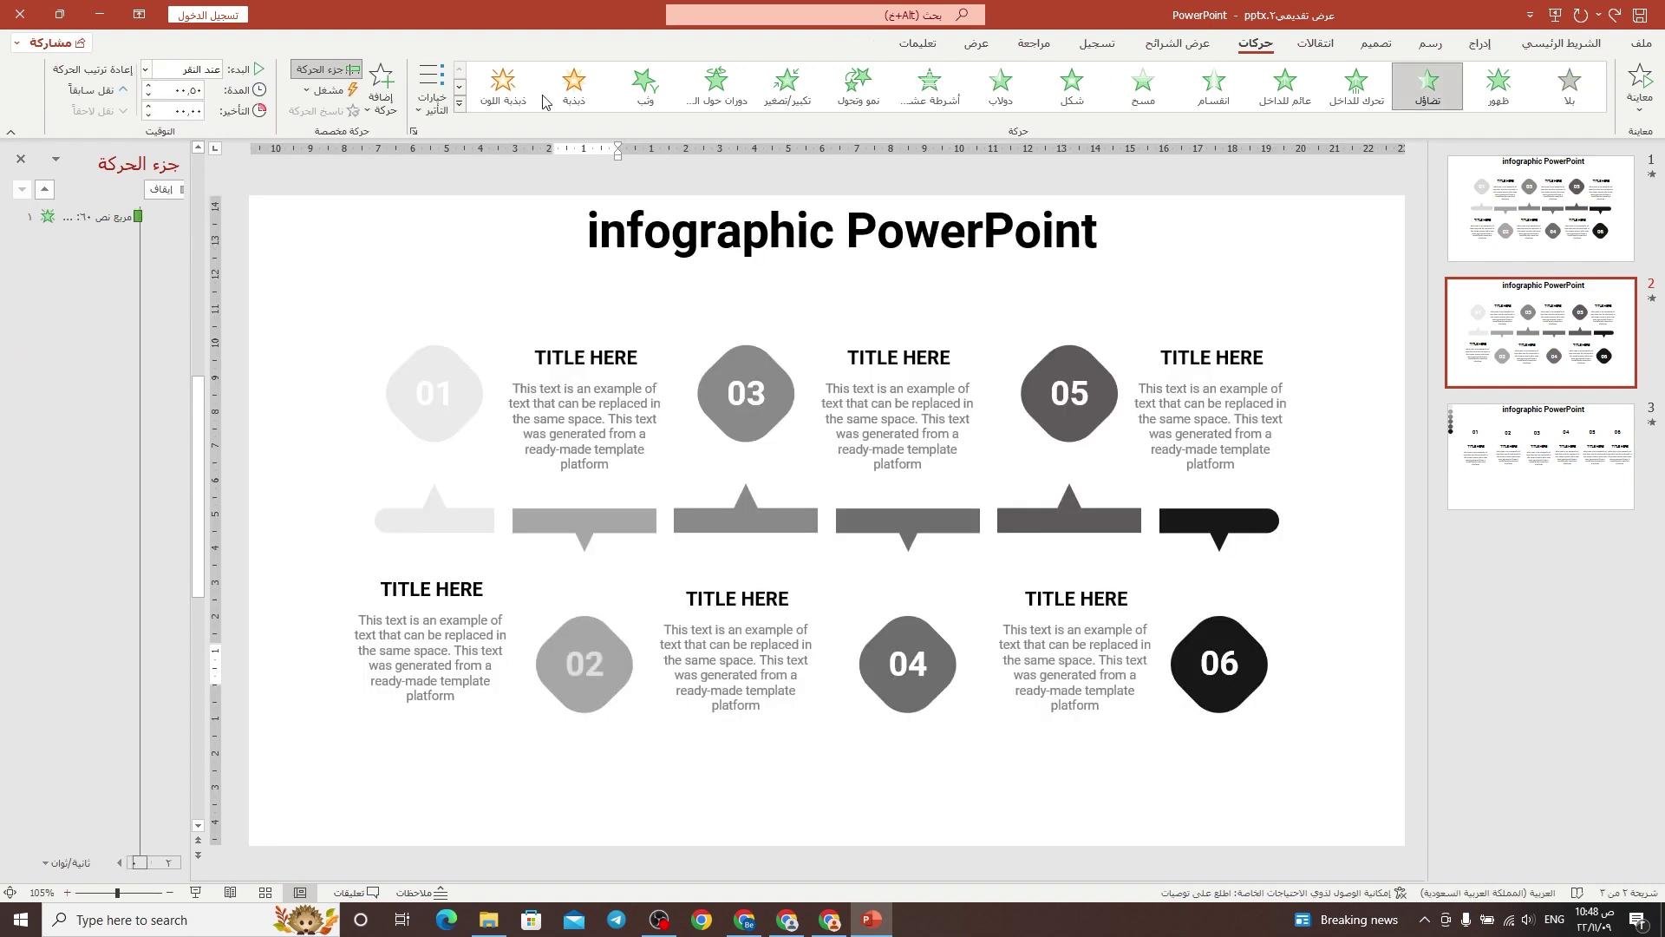
{"action": "left_click", "coordinate": [148, 86]}
{"action": "left_click", "coordinate": [147, 86]}
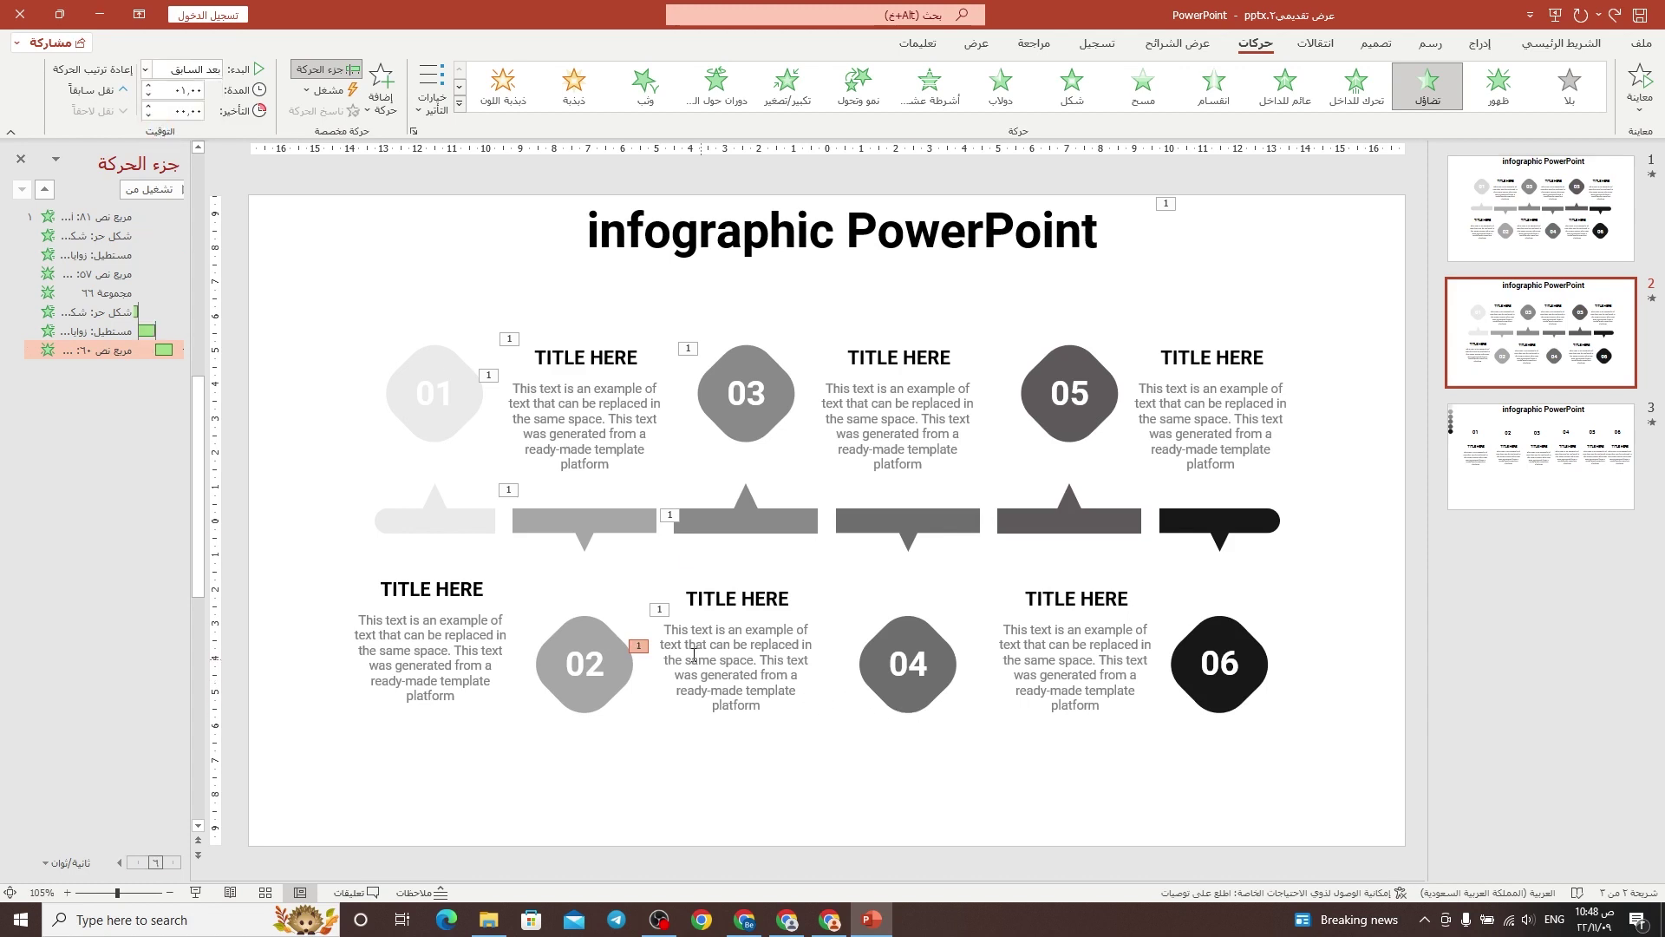
{"action": "left_click", "coordinate": [587, 434]}
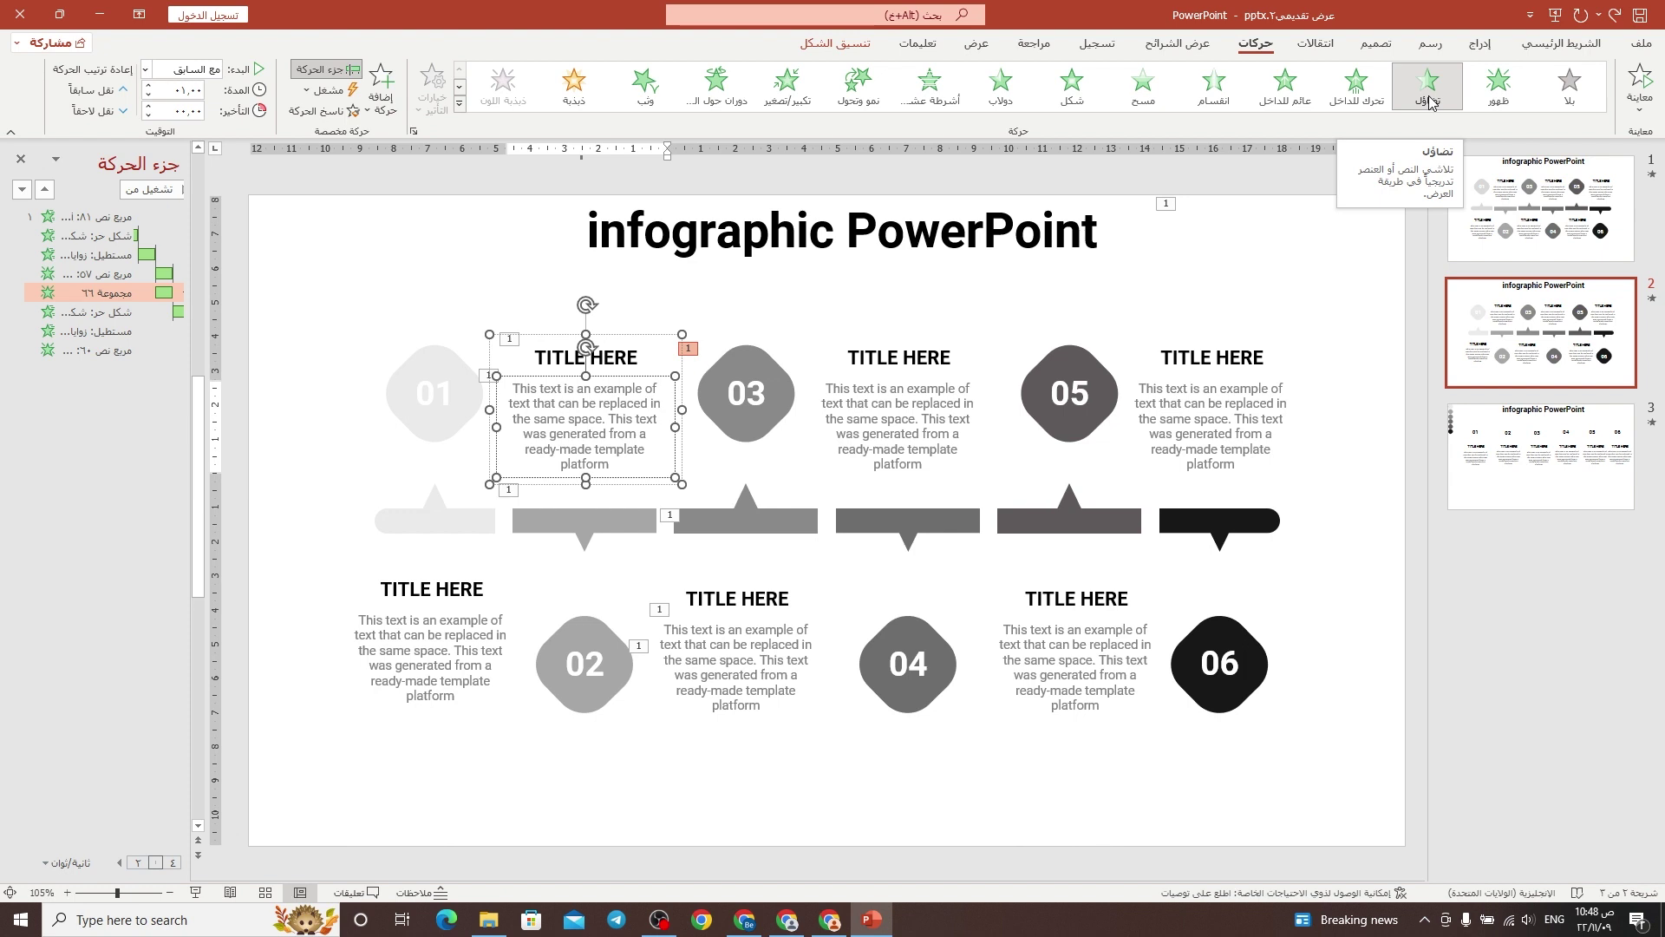
{"action": "left_click", "coordinate": [441, 704]}
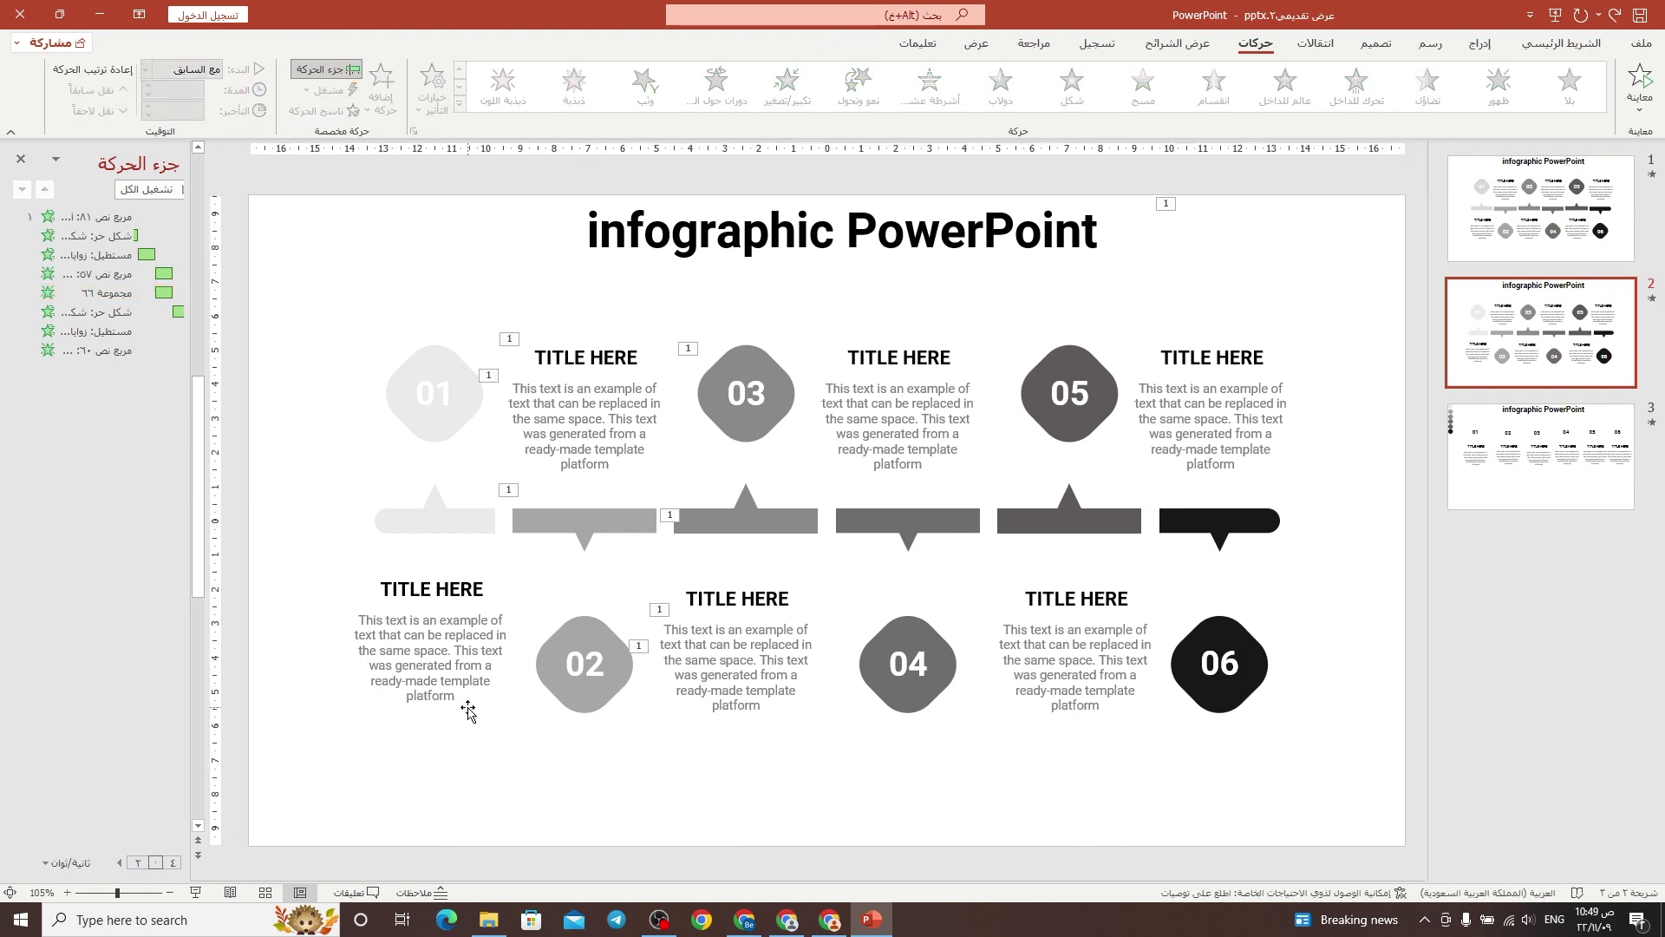
{"action": "left_click", "coordinate": [471, 716]}
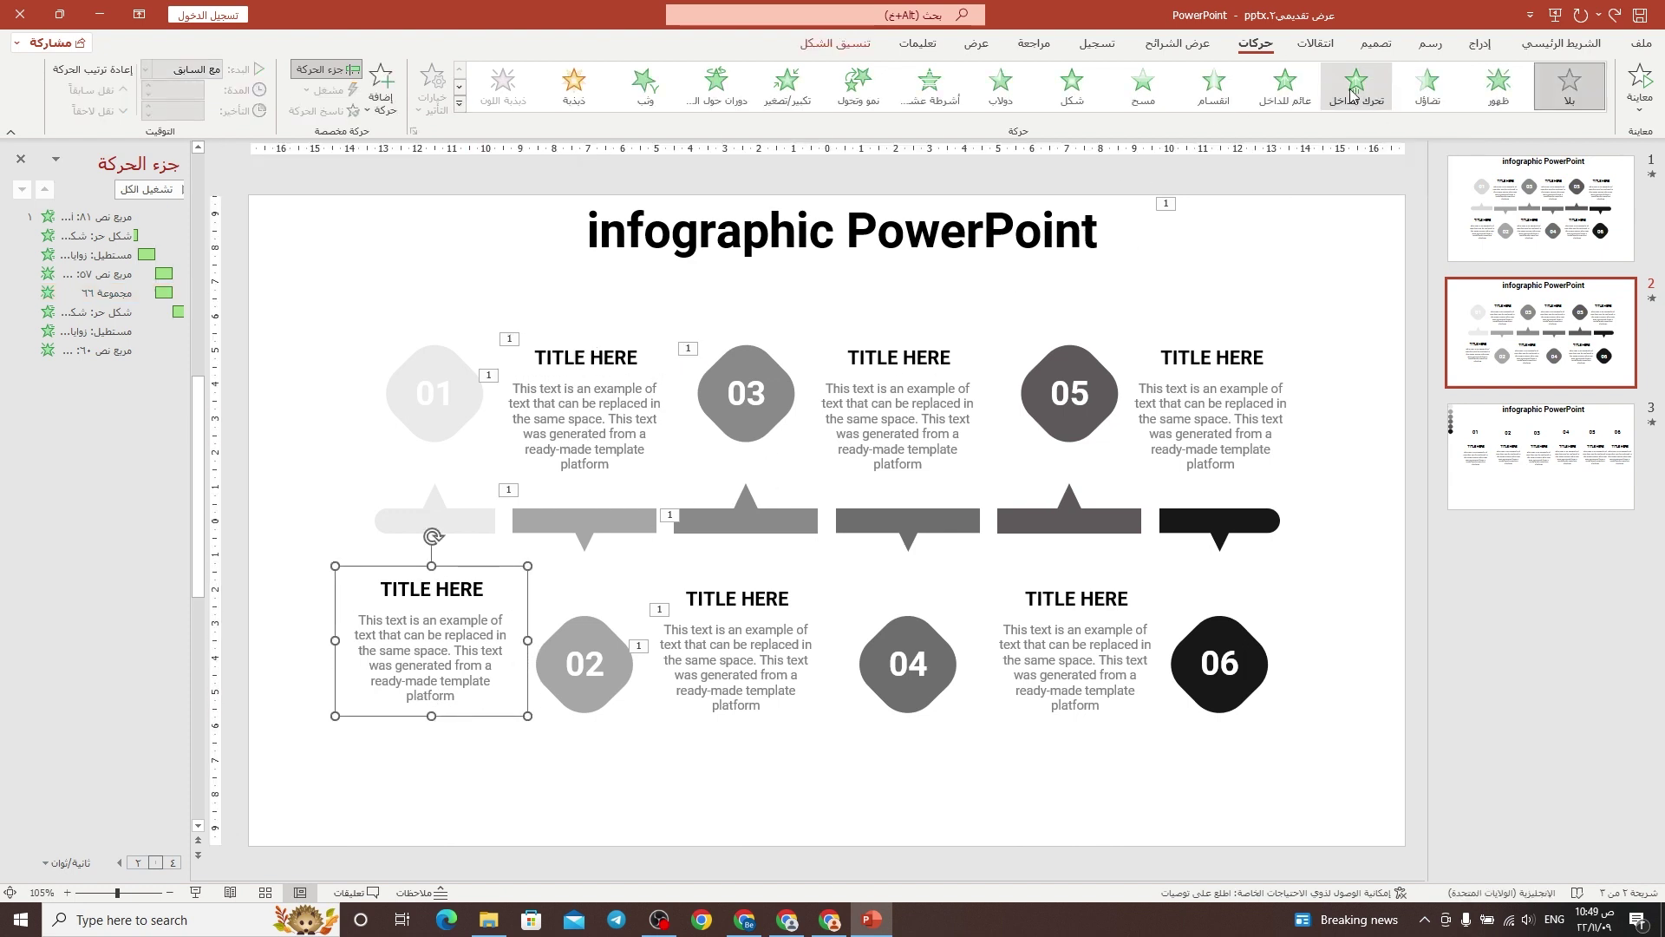
{"action": "left_click", "coordinate": [1423, 95]}
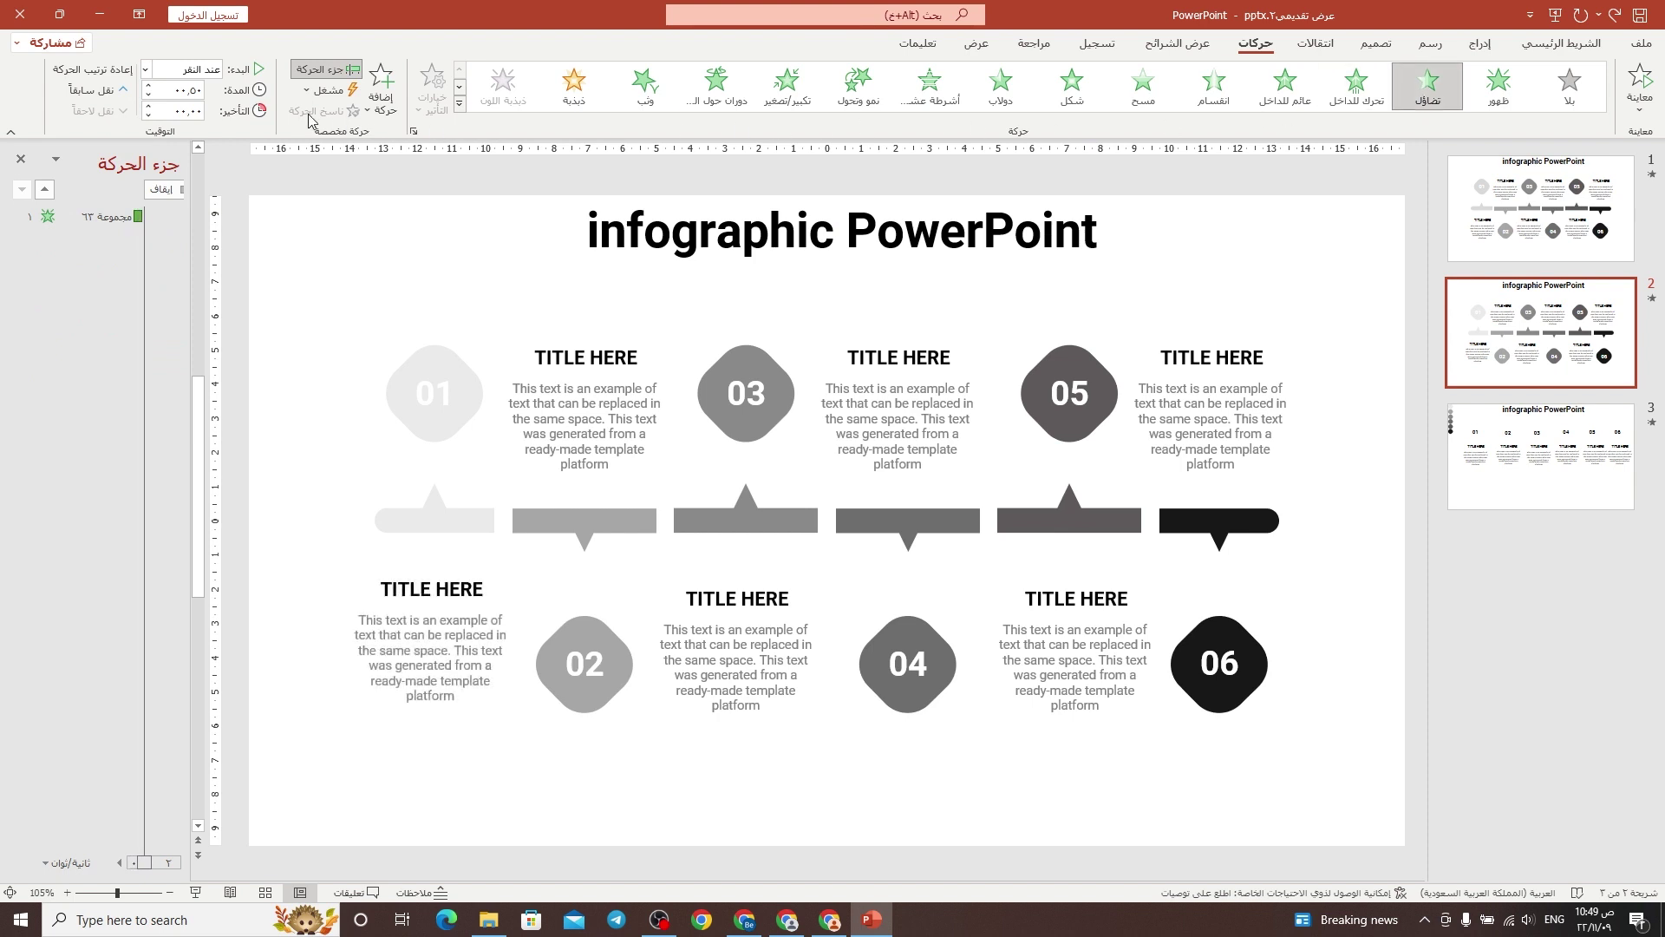
{"action": "left_click", "coordinate": [149, 86]}
{"action": "left_click", "coordinate": [145, 69]}
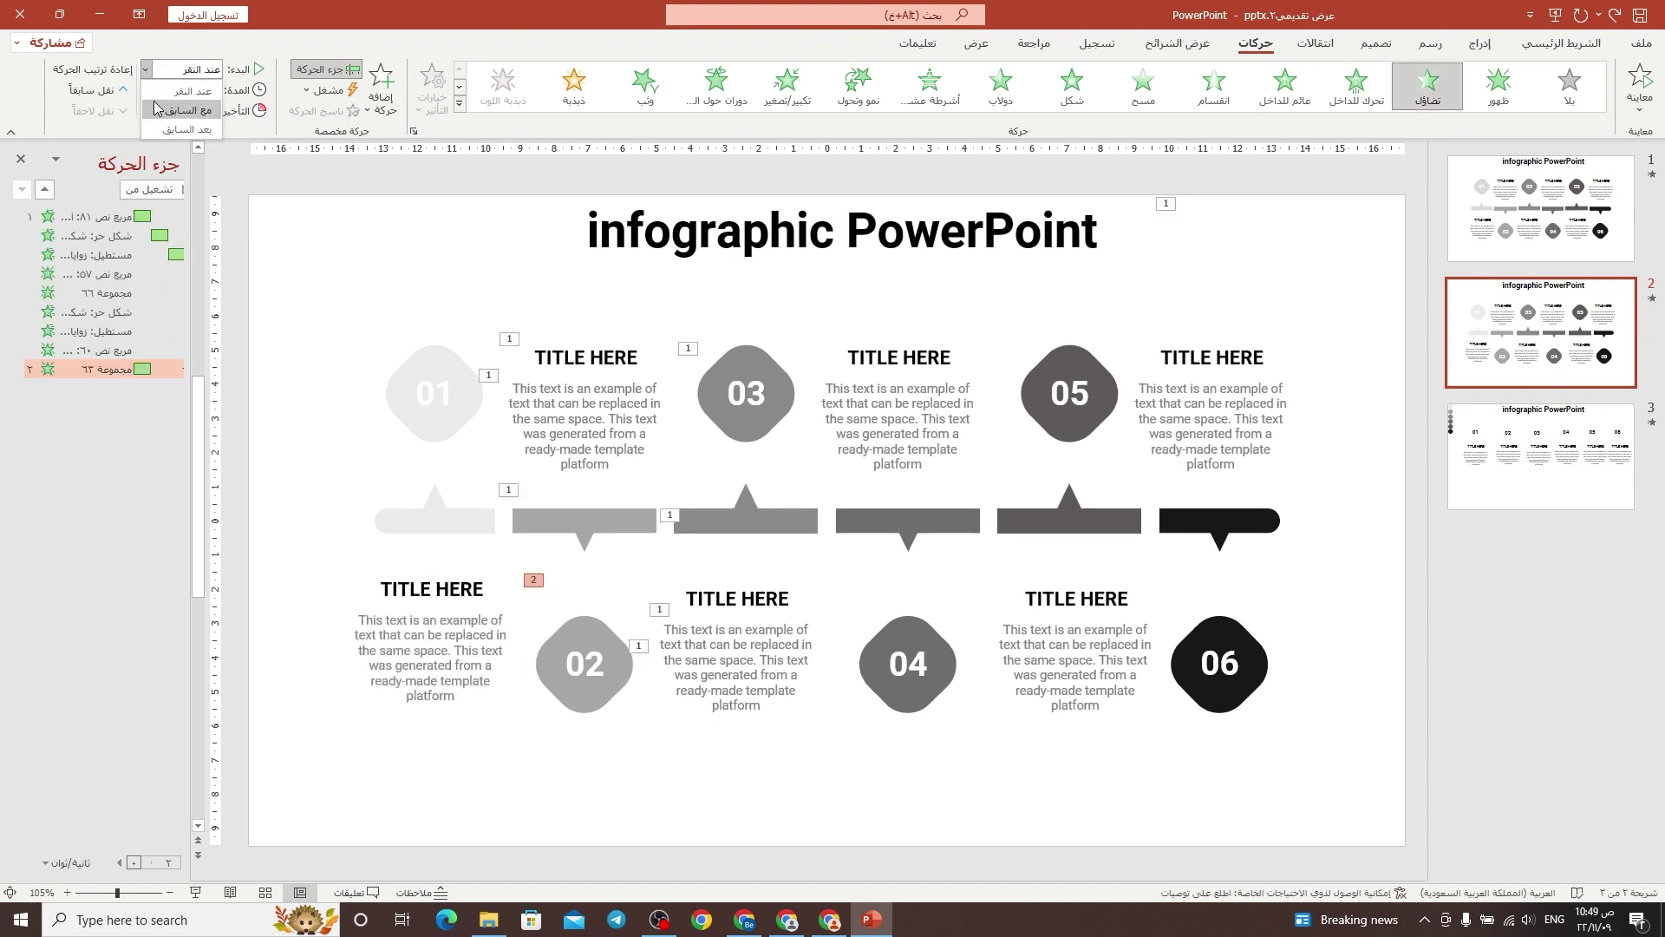
{"action": "left_click", "coordinate": [159, 111]}
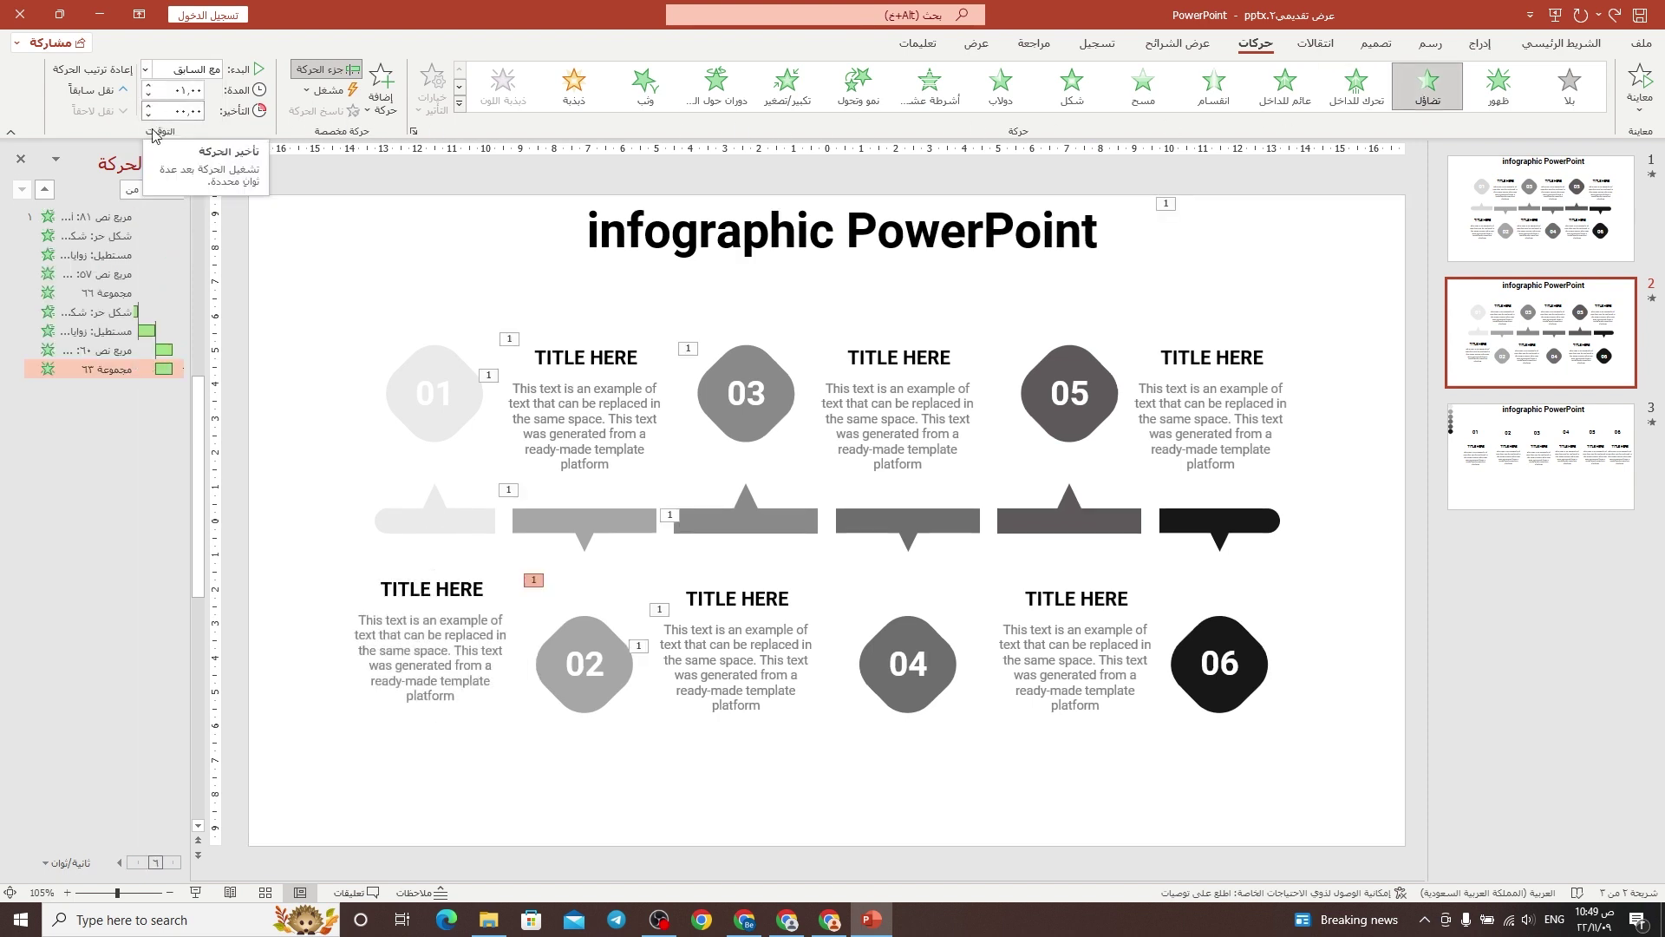
{"action": "left_click", "coordinate": [597, 448]}
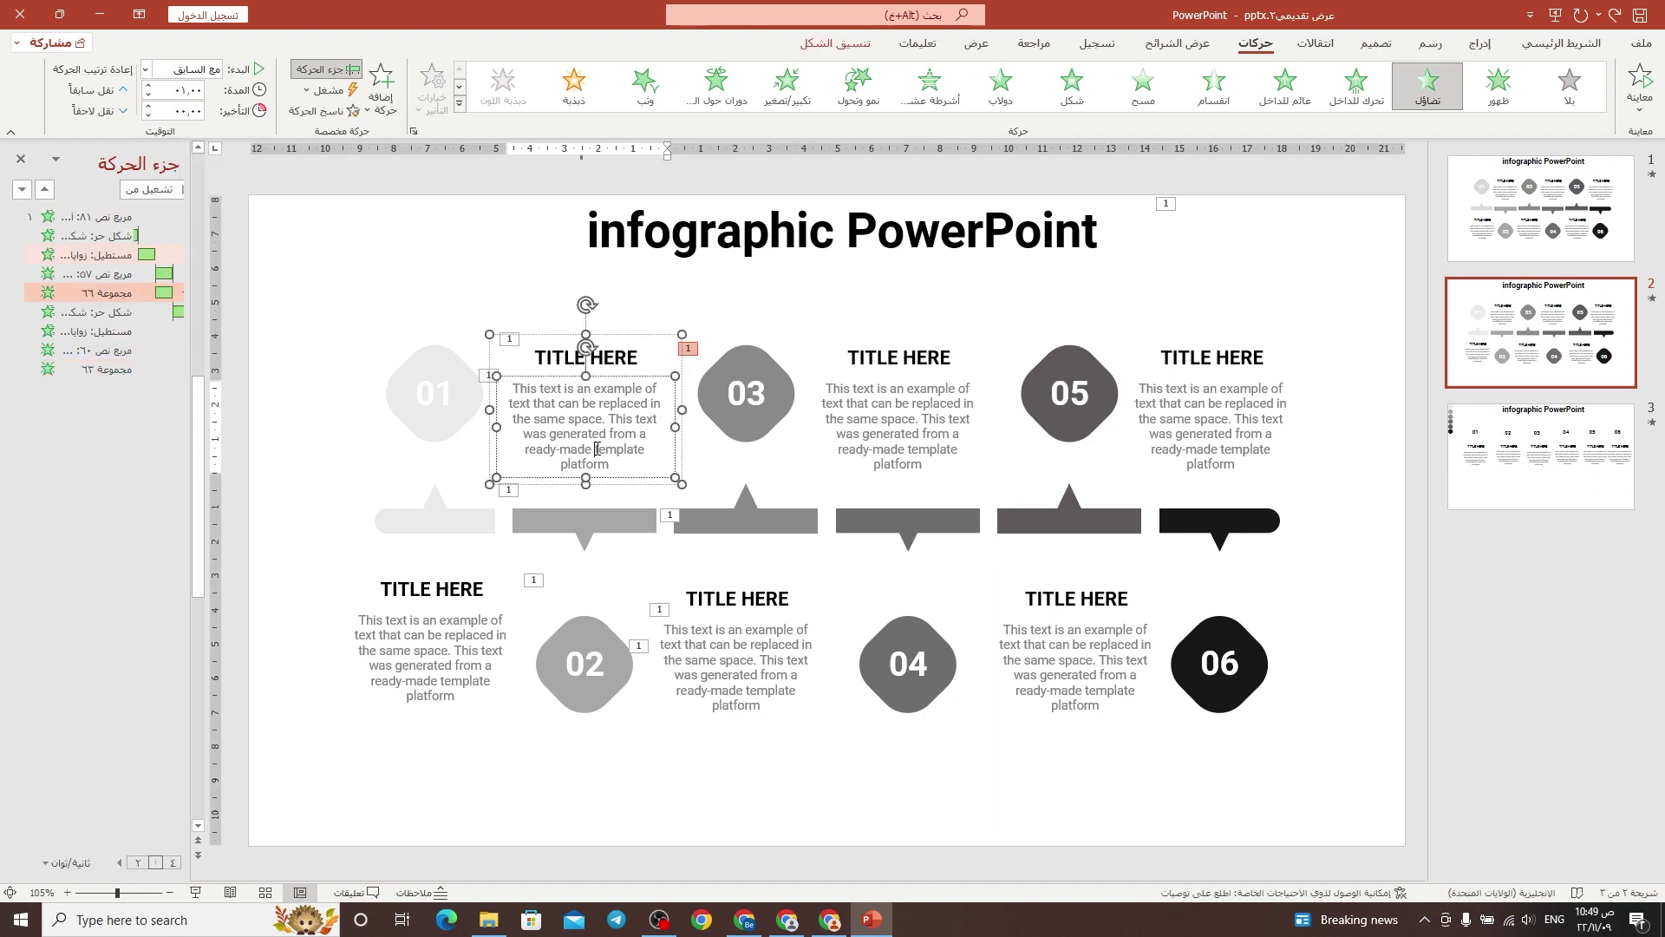
{"action": "left_click", "coordinate": [88, 564]}
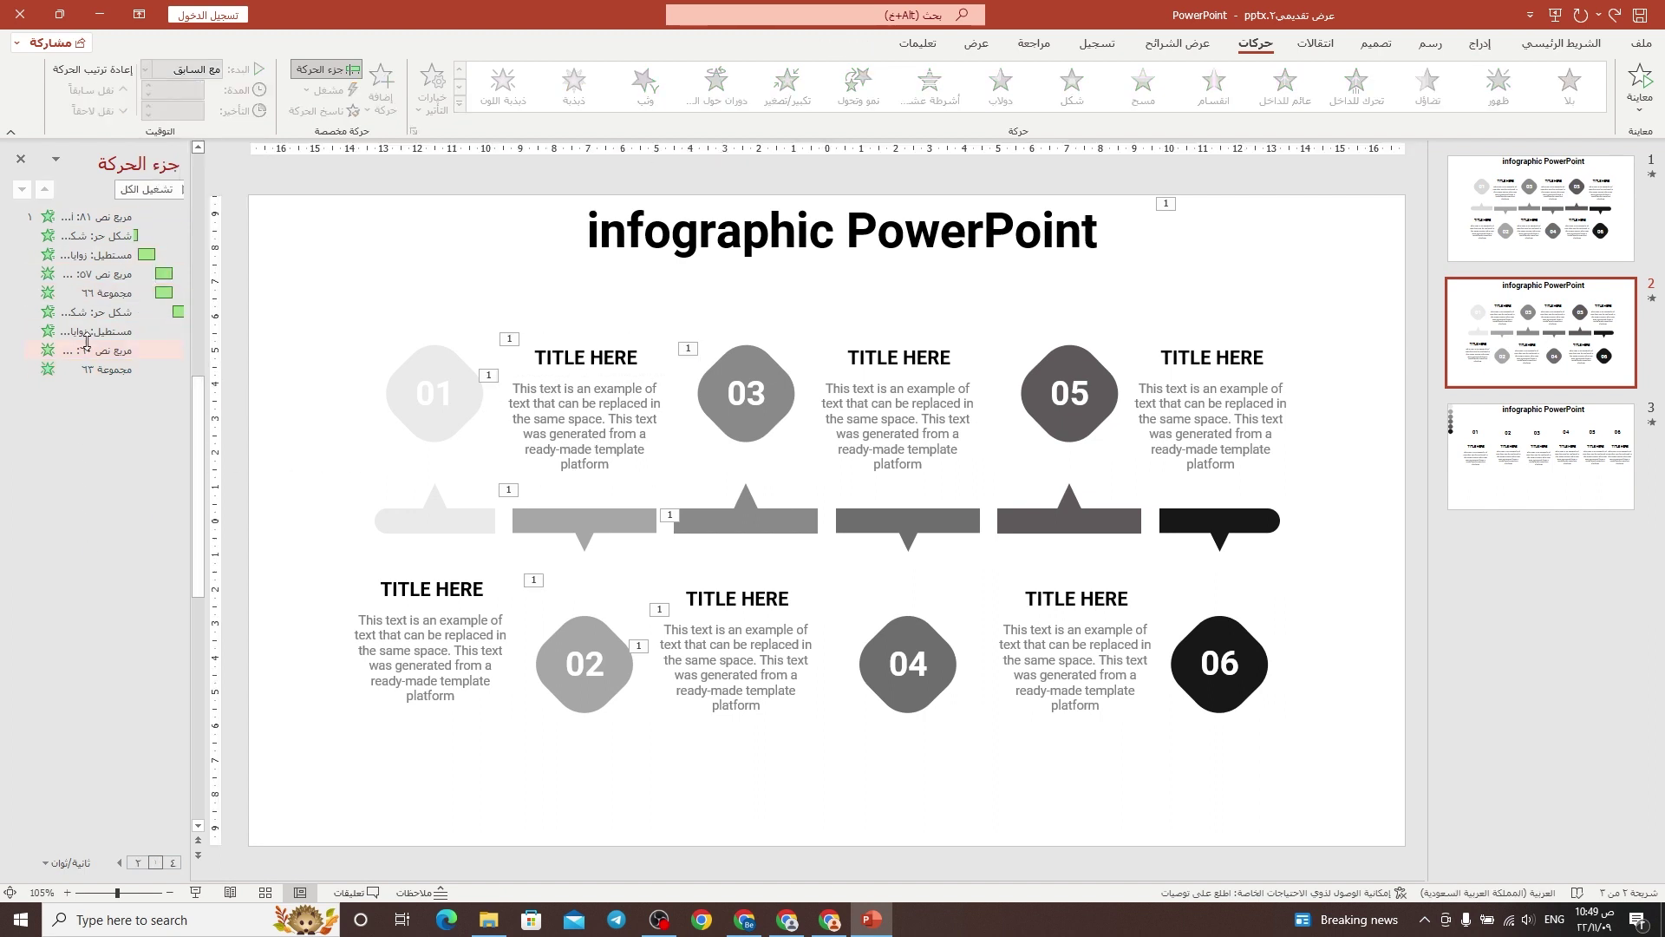
Drag the Group 66 animation down and back up in the Animation Pane order.
{"action": "left_click_drag", "start_coordinate": [108, 293], "coordinate": [106, 373]}
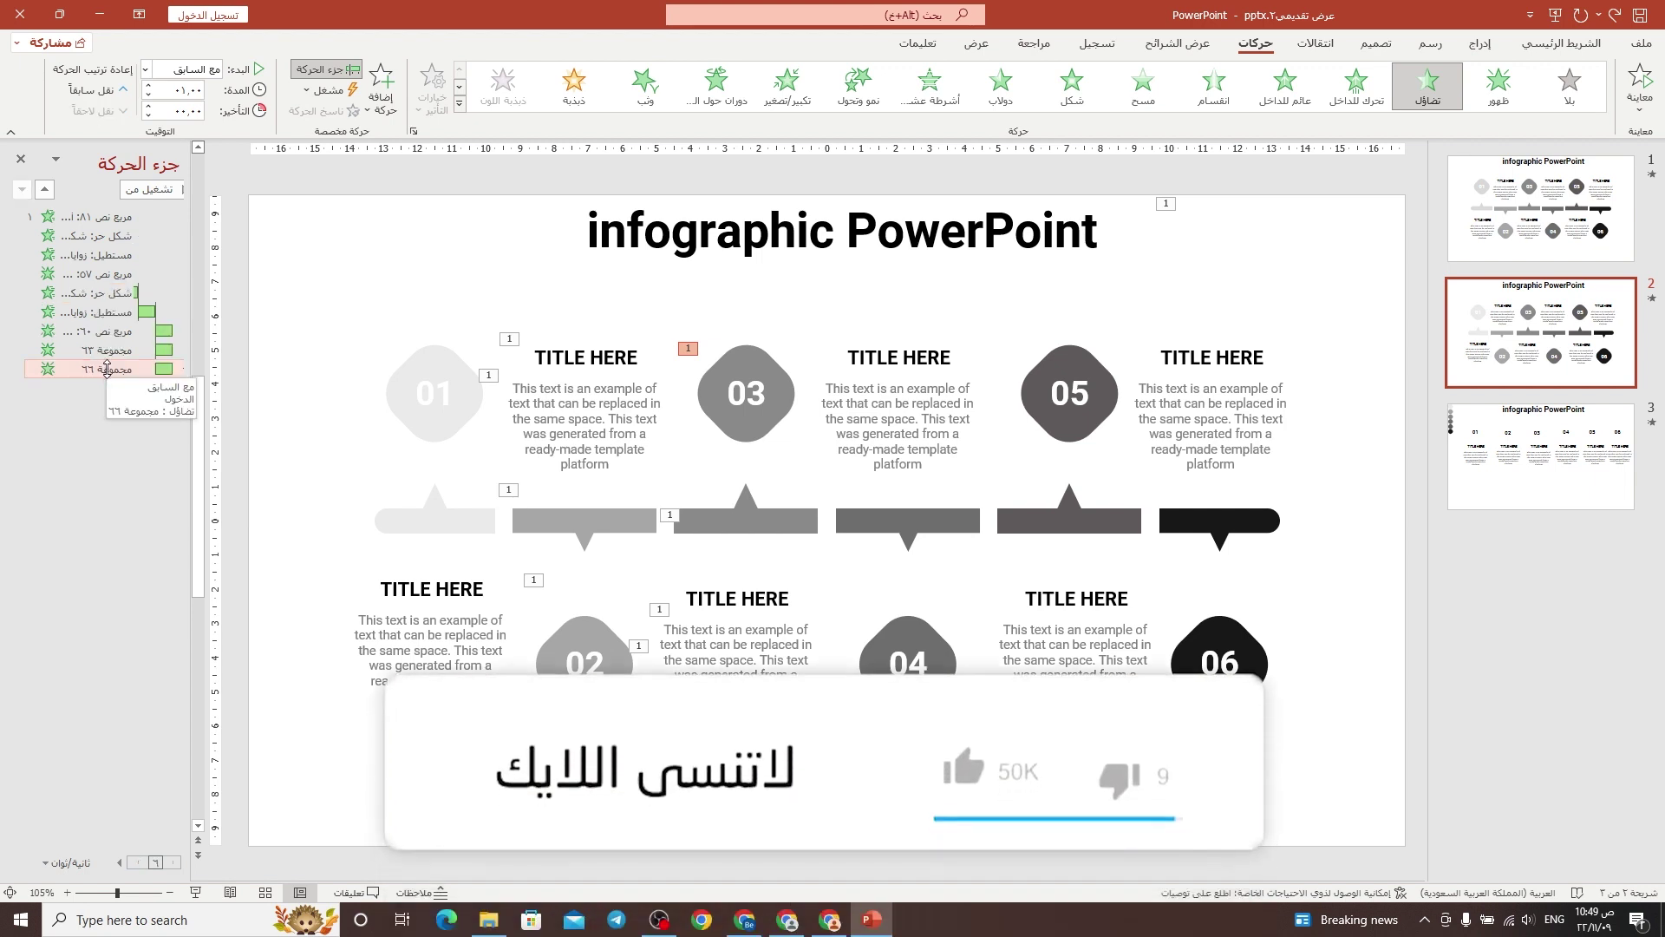
{"action": "left_click_drag", "start_coordinate": [107, 368], "coordinate": [122, 312]}
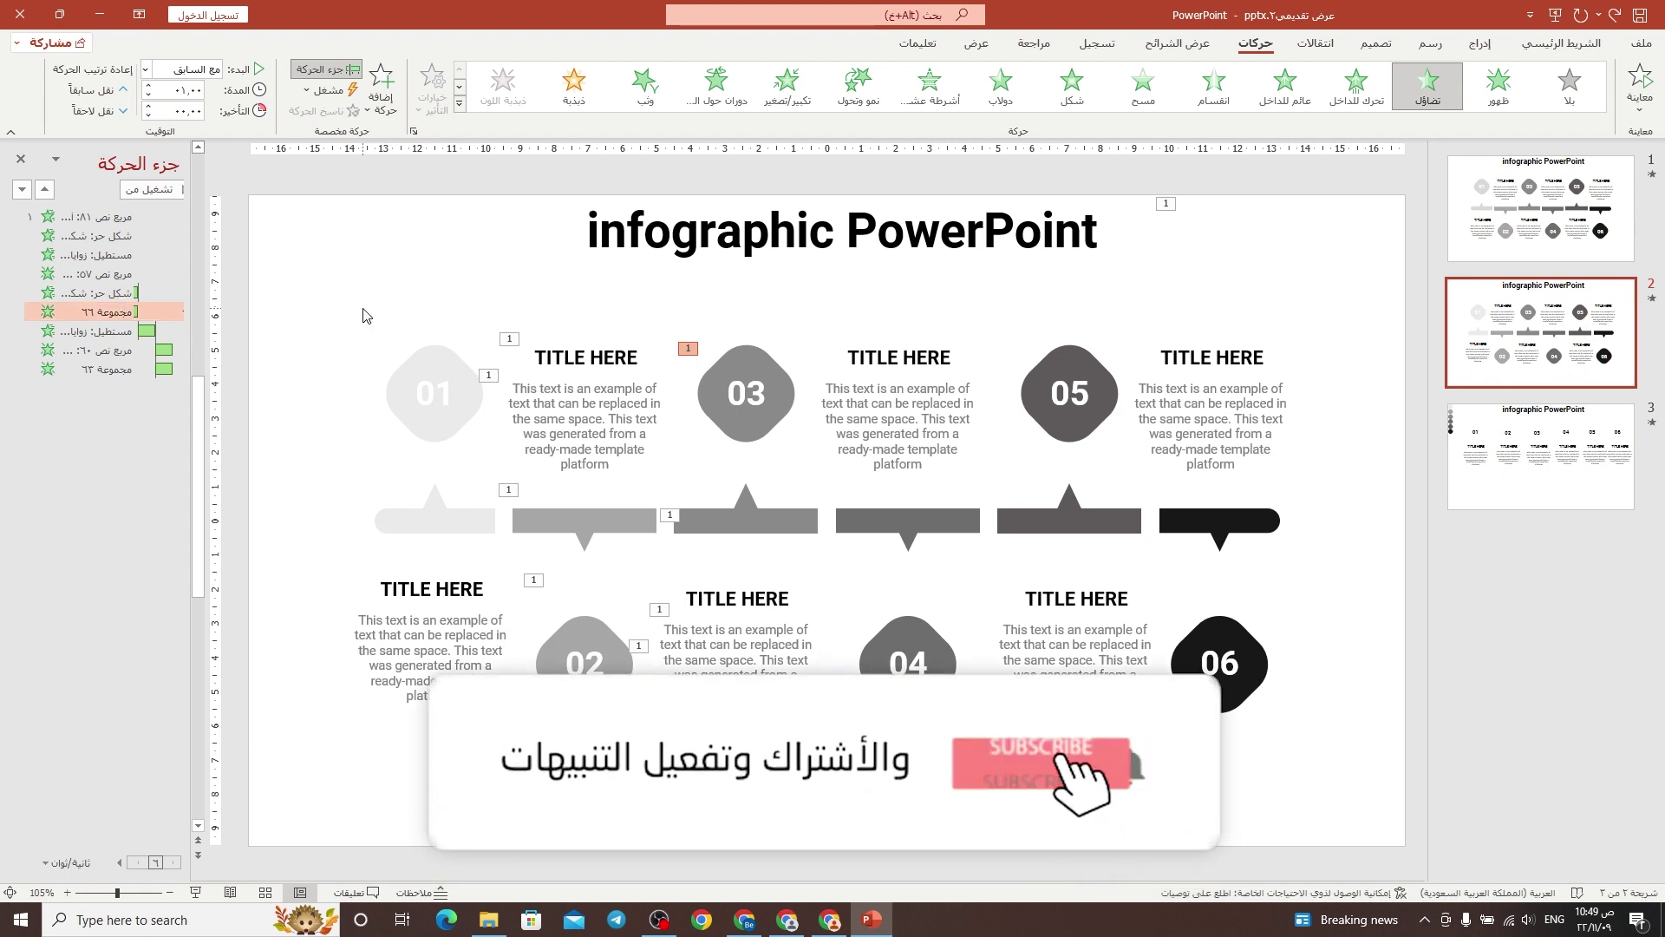
{"action": "left_click", "coordinate": [591, 461]}
{"action": "left_click", "coordinate": [345, 422]}
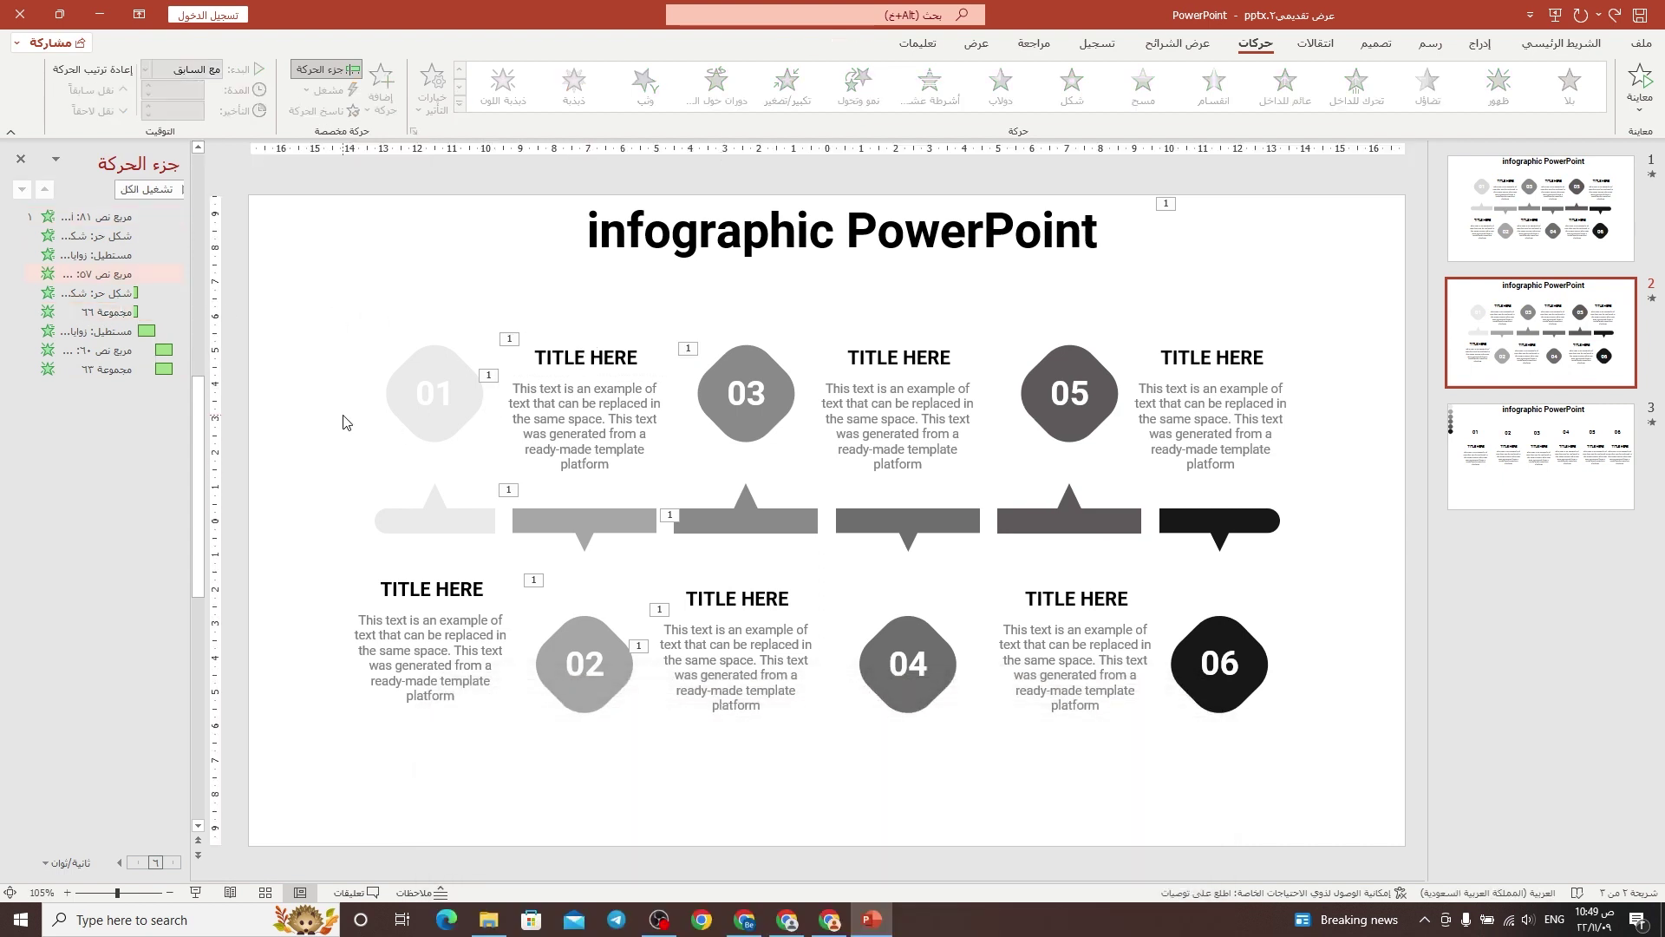
Select the bottom-left TITLE HERE group and undo three times, removing its Fade entrance.
{"action": "left_click", "coordinate": [462, 596]}
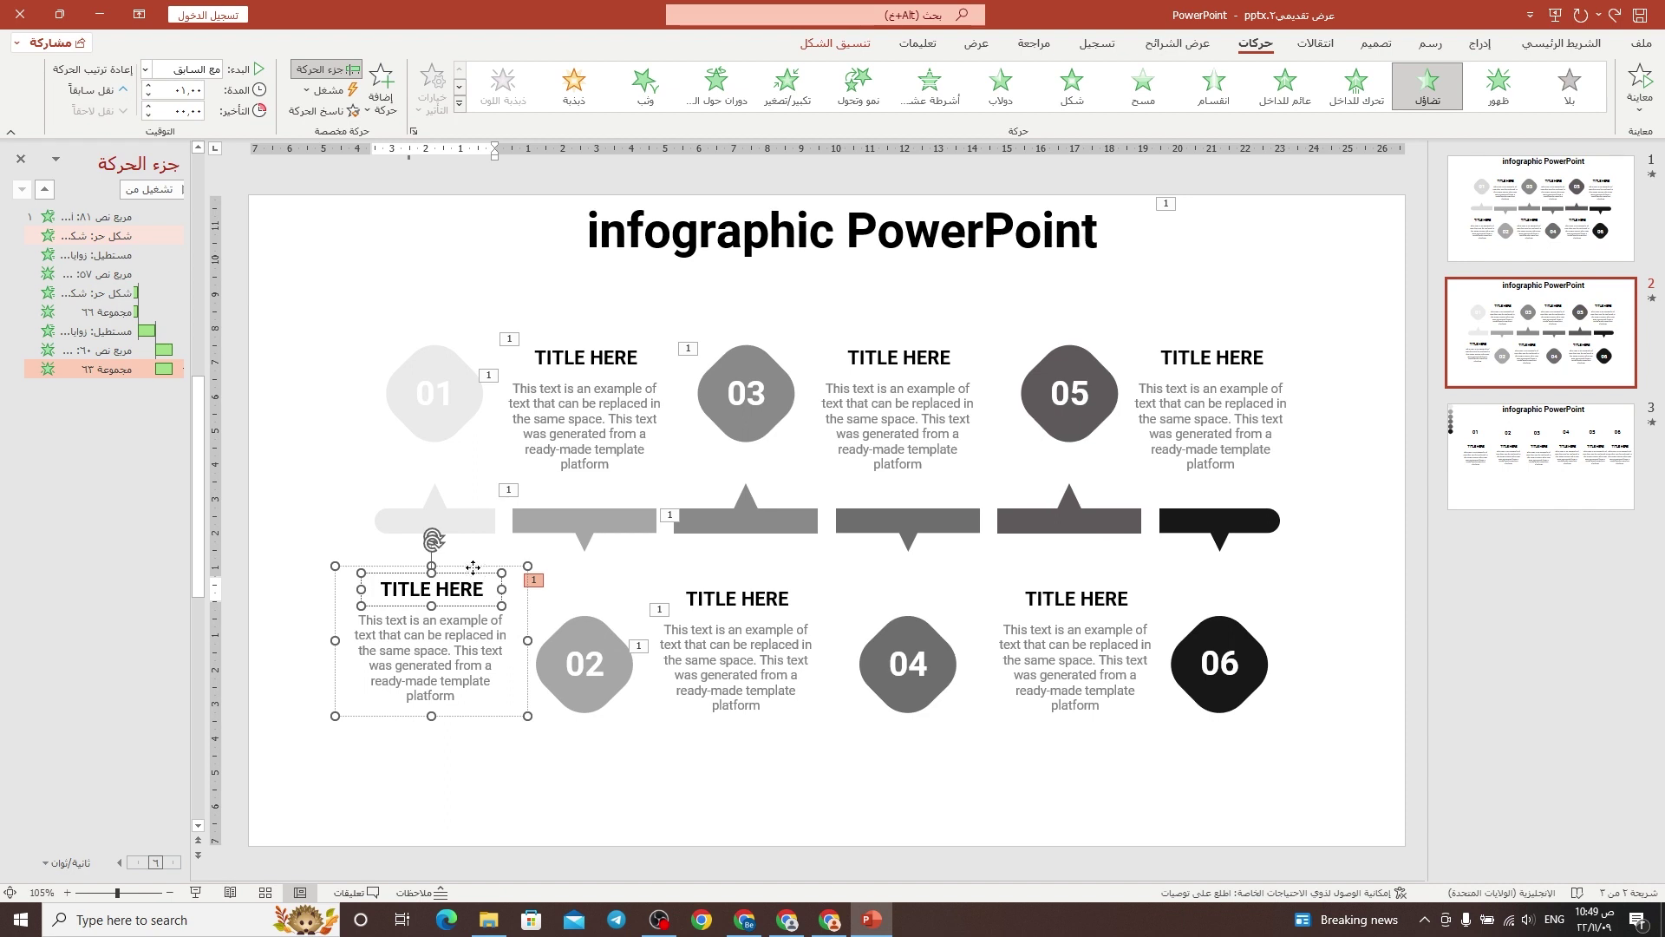
{"action": "left_click", "coordinate": [473, 567]}
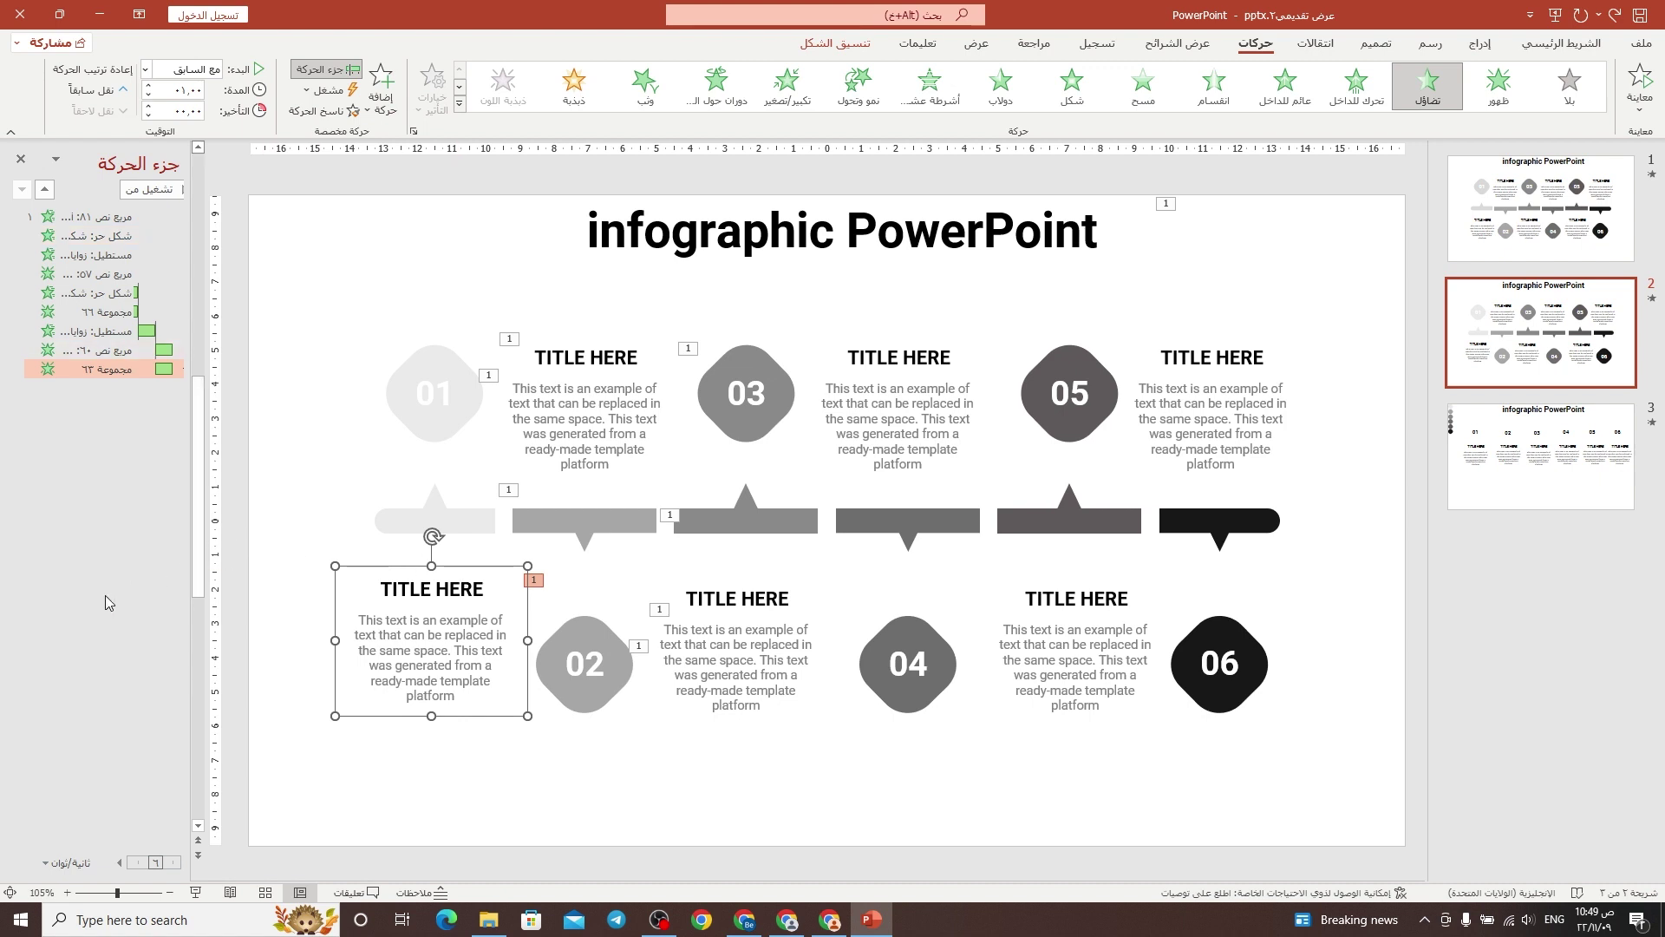
{"action": "key", "text": "ctrl+z"}
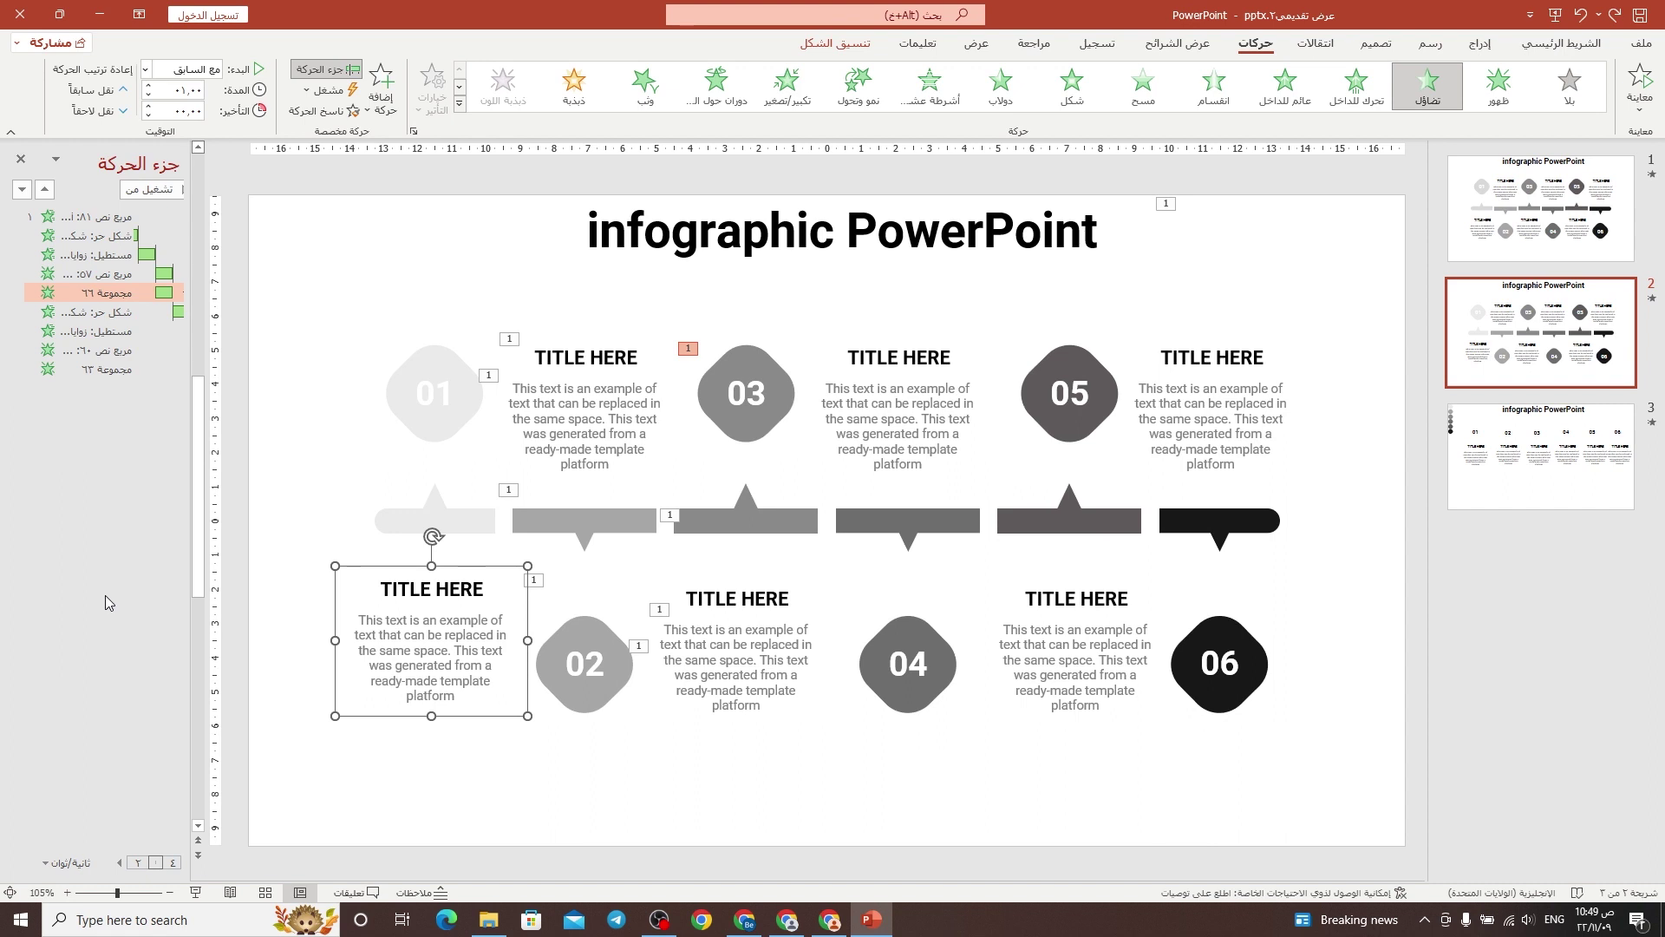
{"action": "key", "text": "ctrl+z"}
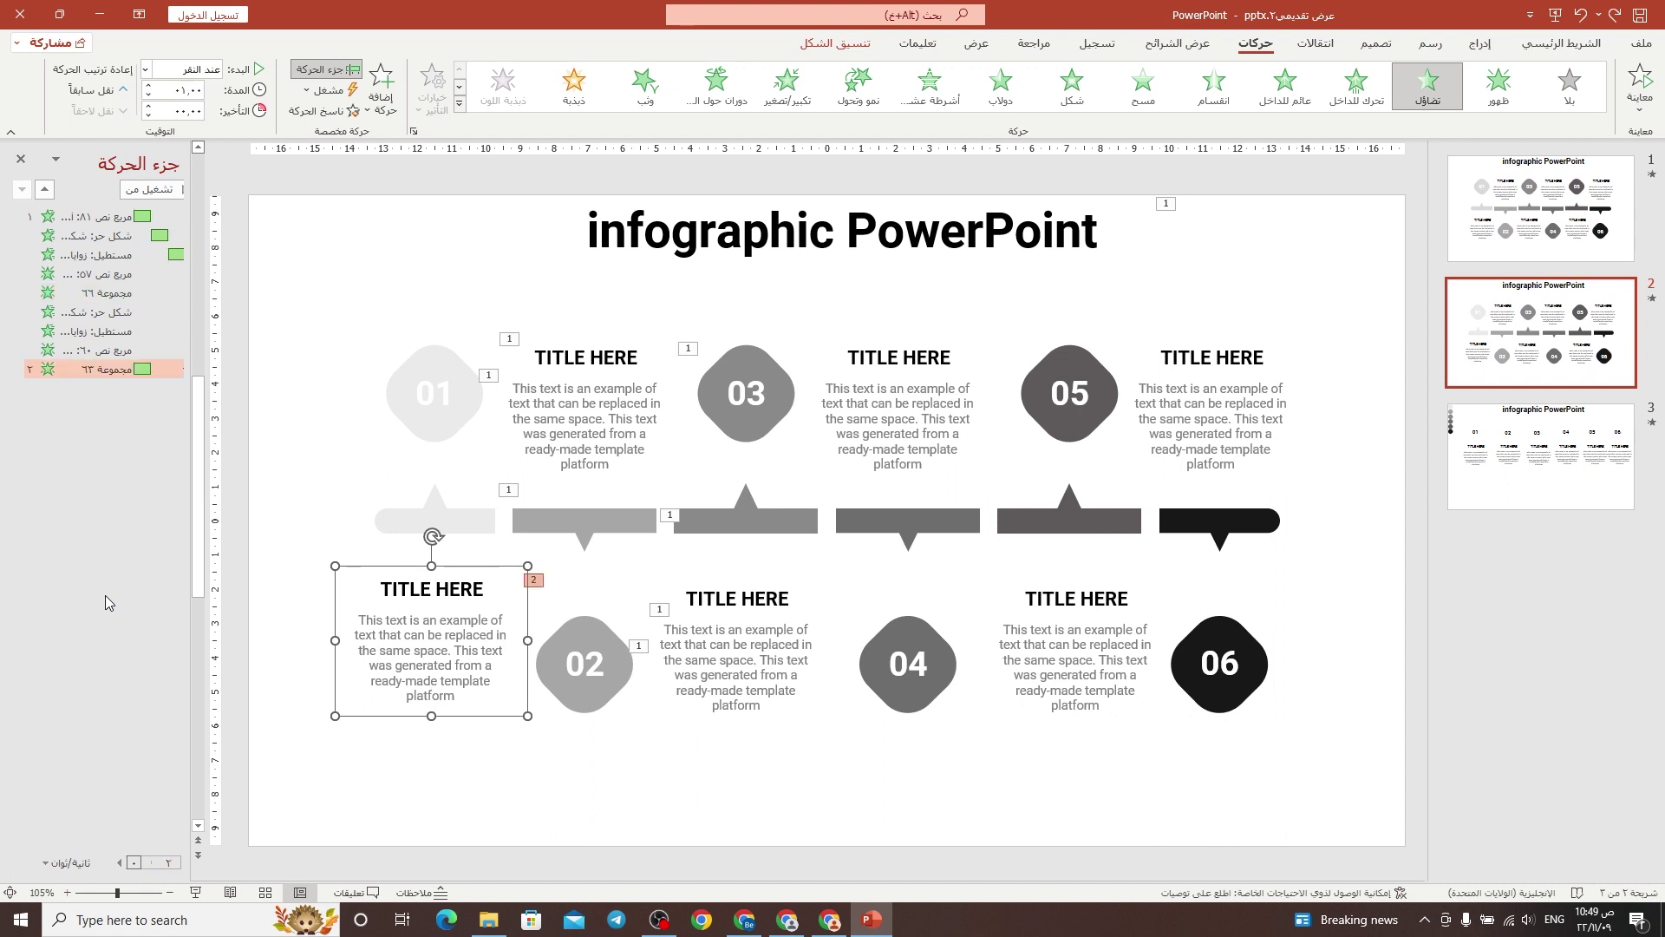
{"action": "key", "text": "ctrl+z"}
{"action": "key", "text": "ctrl+z"}
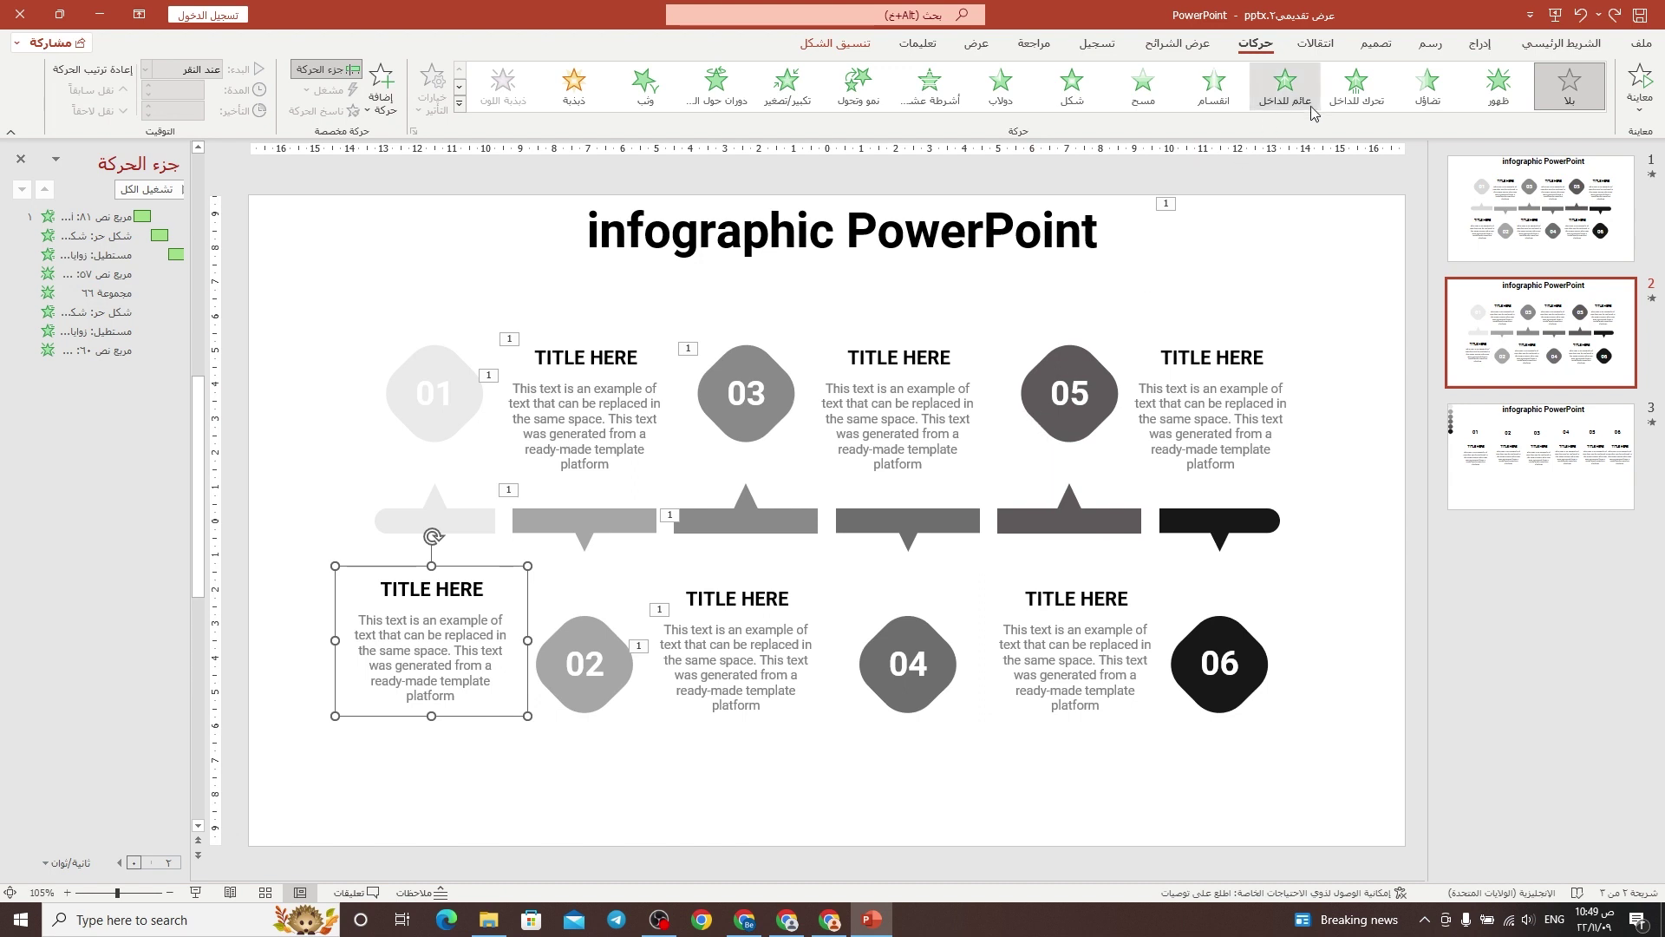
Give the bottom-left title block a Fade entrance starting With Previous.
{"action": "left_click", "coordinate": [1427, 87]}
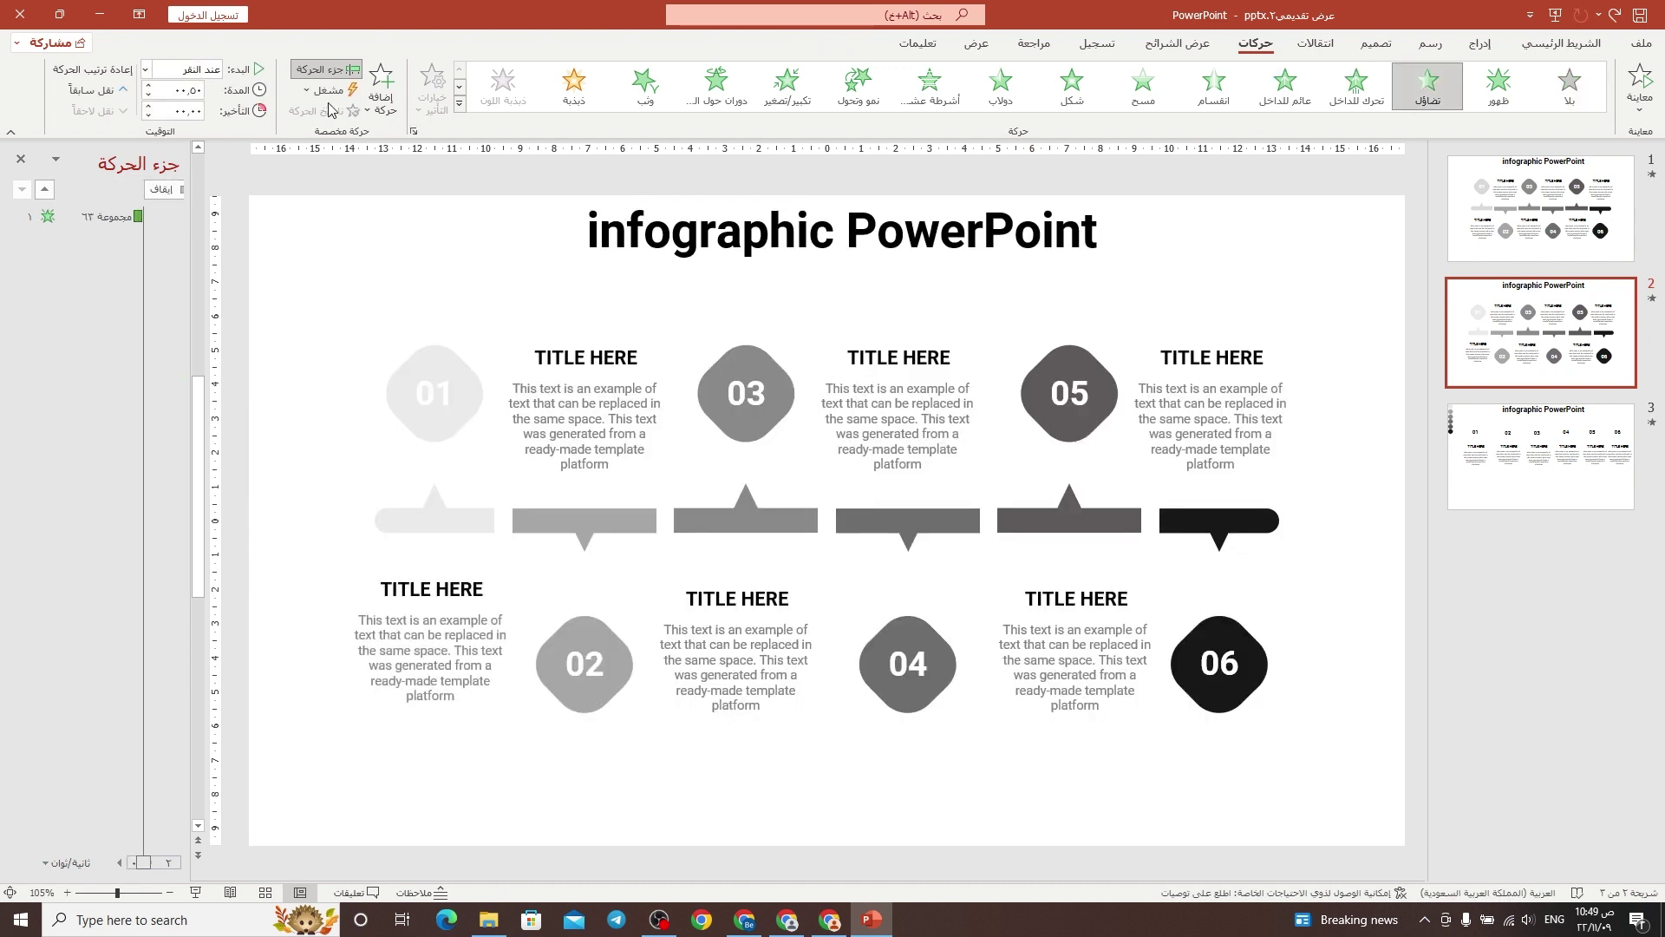
{"action": "left_click", "coordinate": [146, 69]}
{"action": "left_click", "coordinate": [159, 119]}
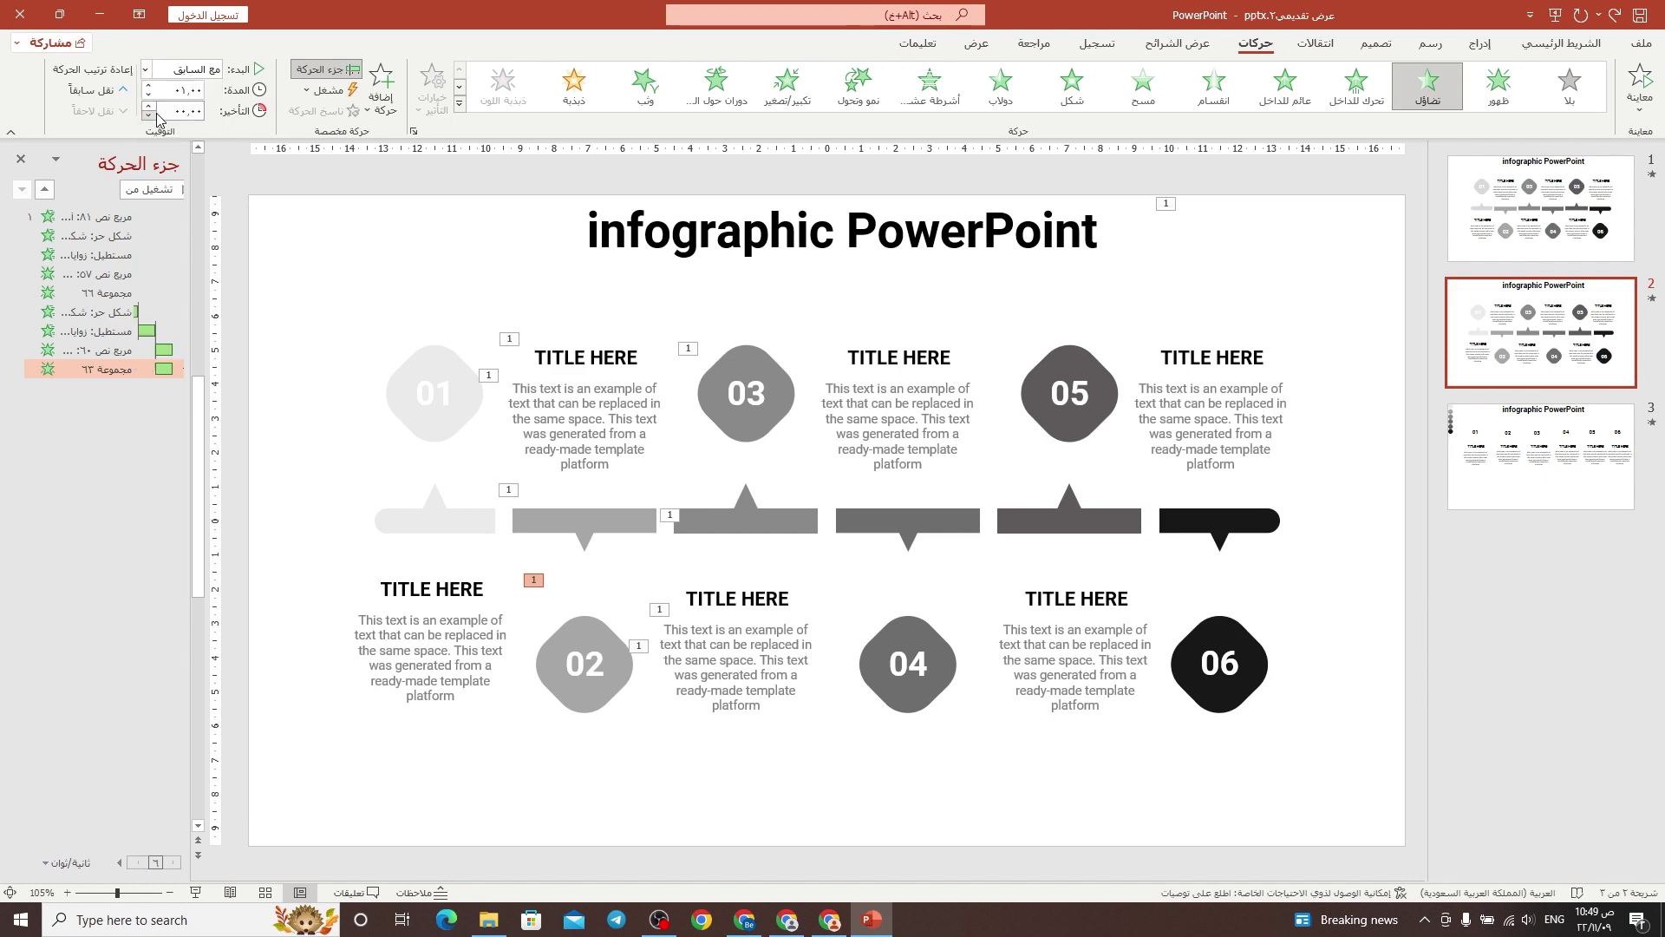
Reorder the Animation Pane so Group 66 plays last and Group 63 fifth, then Play All.
{"action": "left_click", "coordinate": [82, 477]}
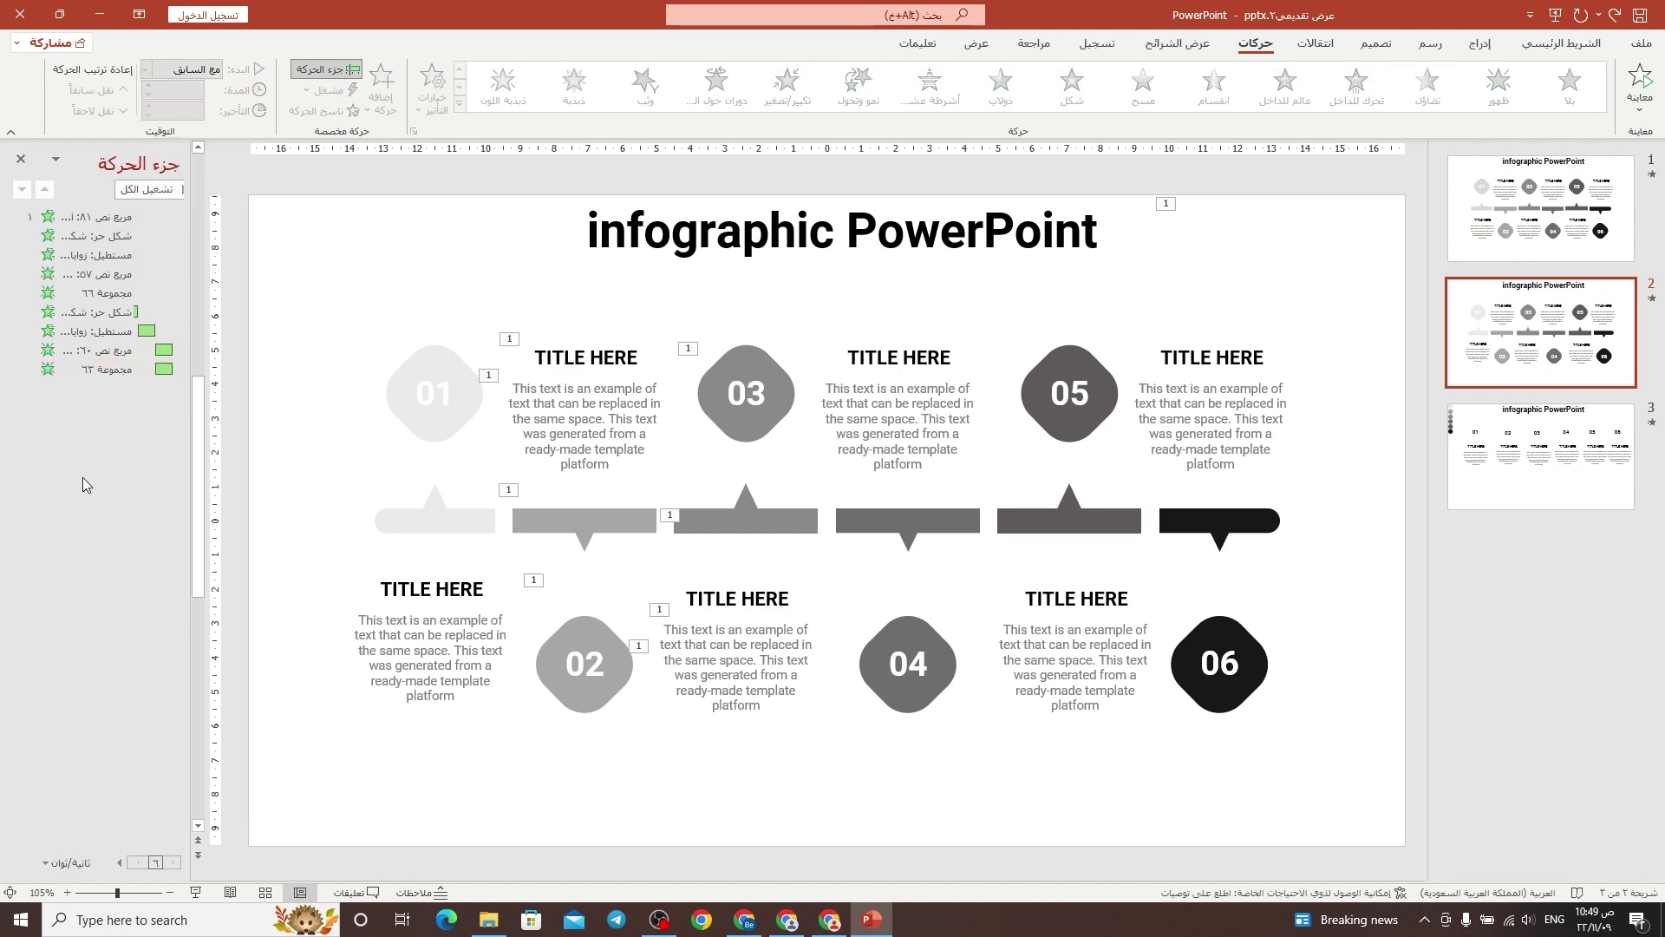
{"action": "left_click", "coordinate": [432, 392]}
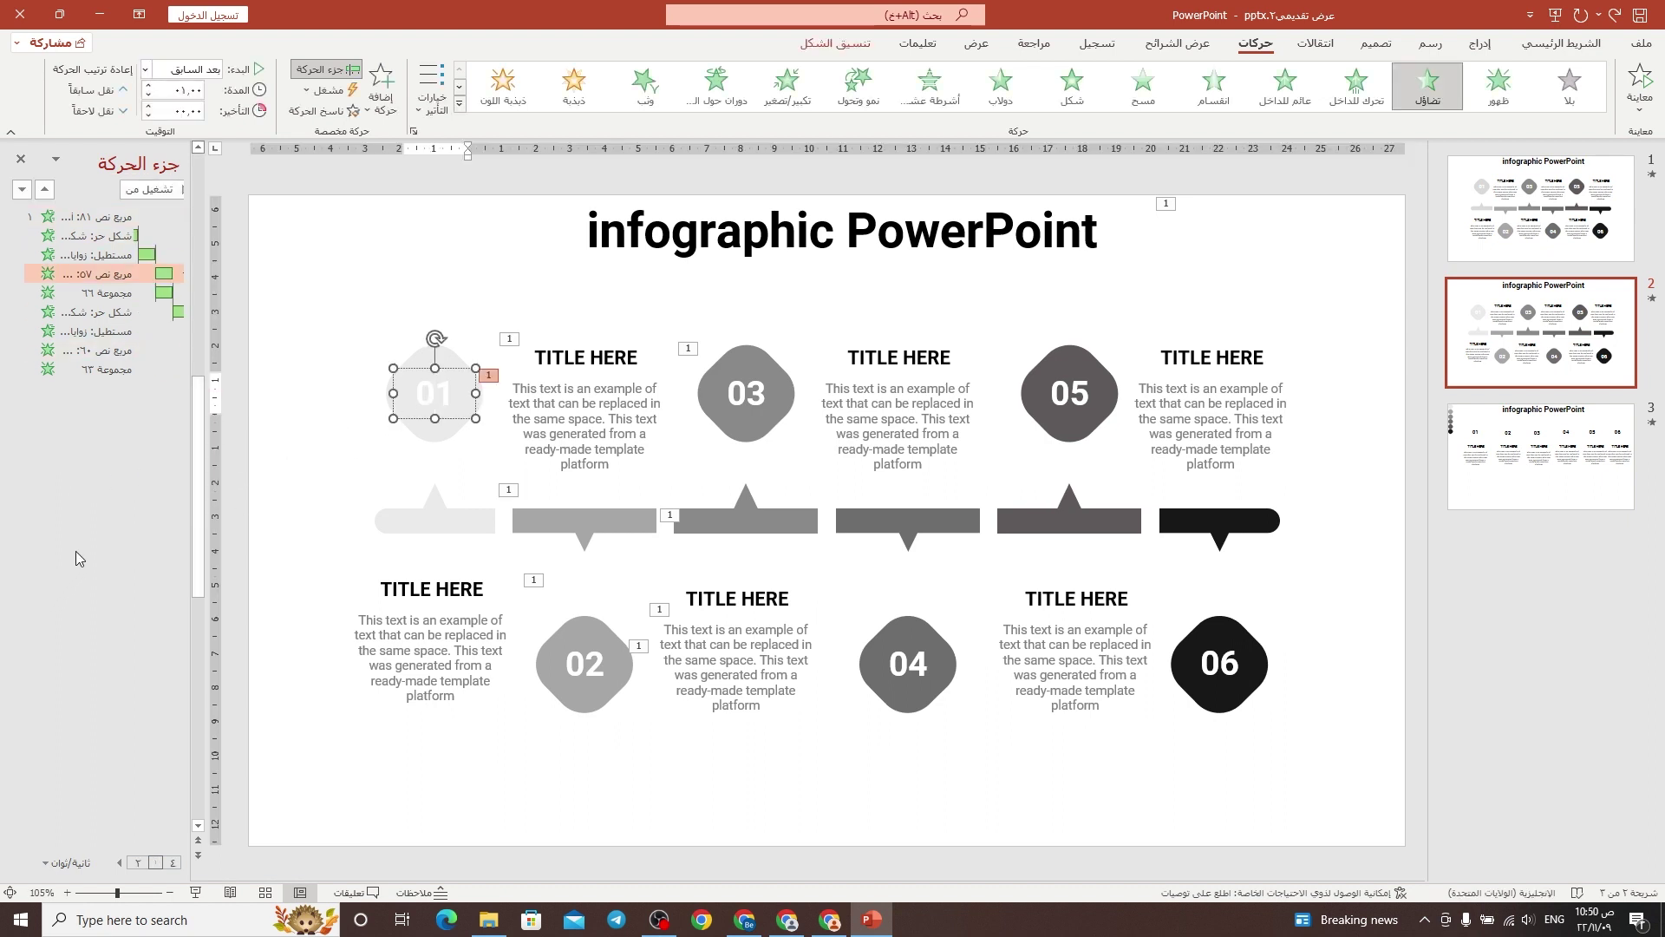
{"action": "left_click", "coordinate": [588, 460]}
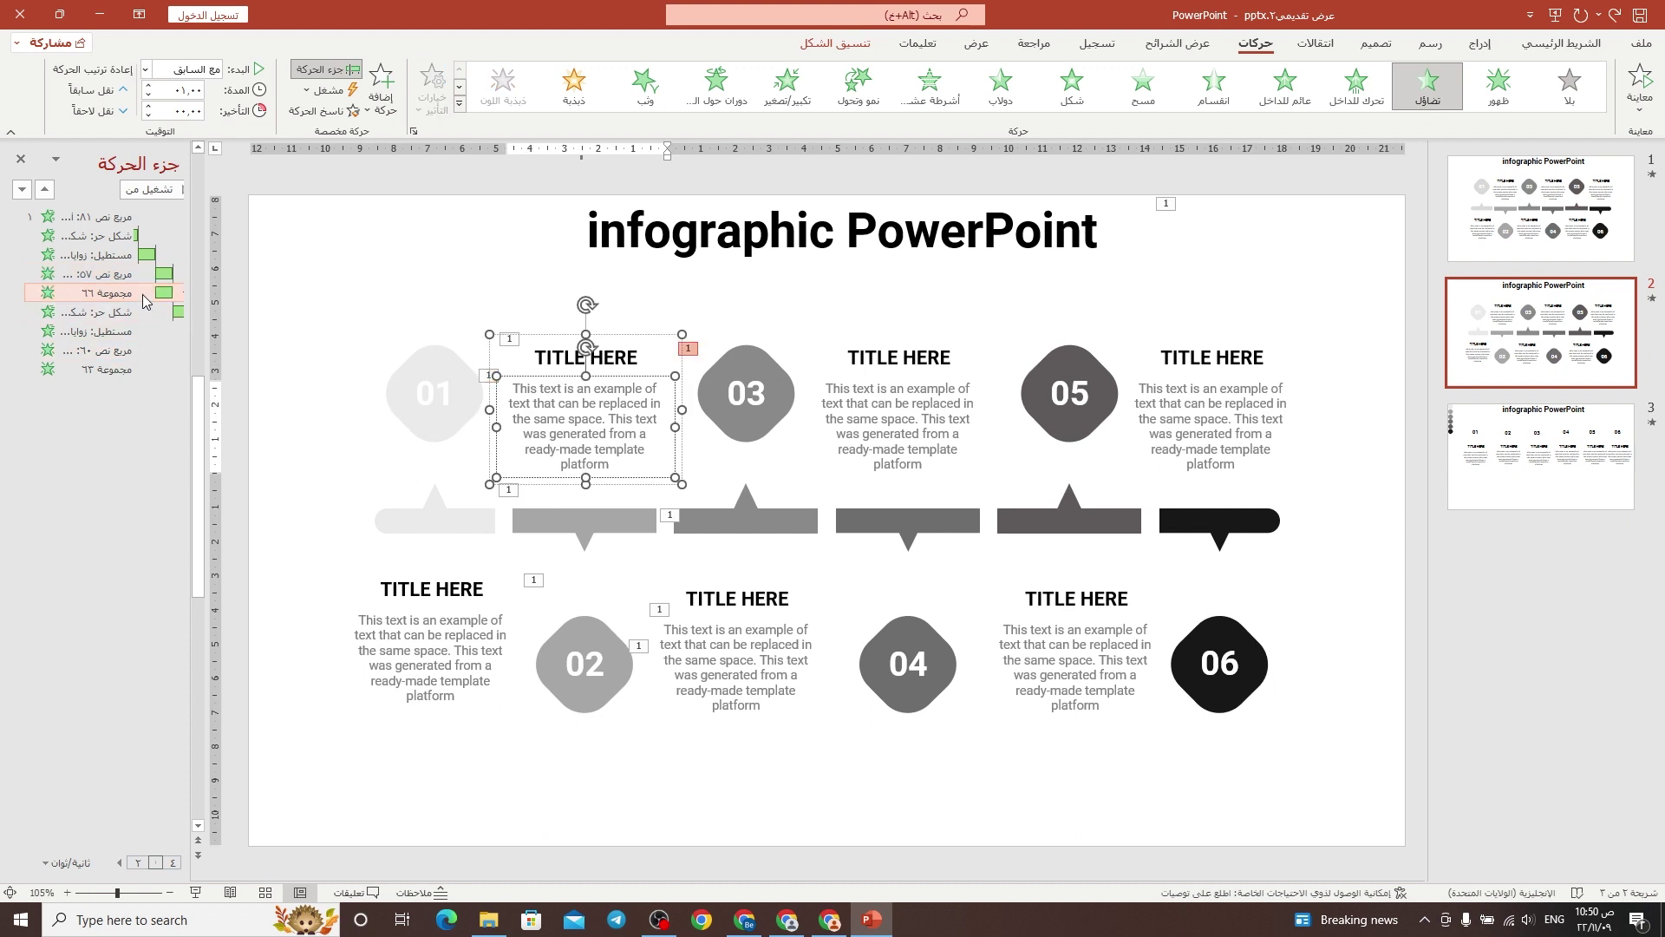
{"action": "left_click_drag", "start_coordinate": [138, 371], "coordinate": [151, 295]}
{"action": "left_click", "coordinate": [379, 305]}
{"action": "left_click", "coordinate": [170, 191]}
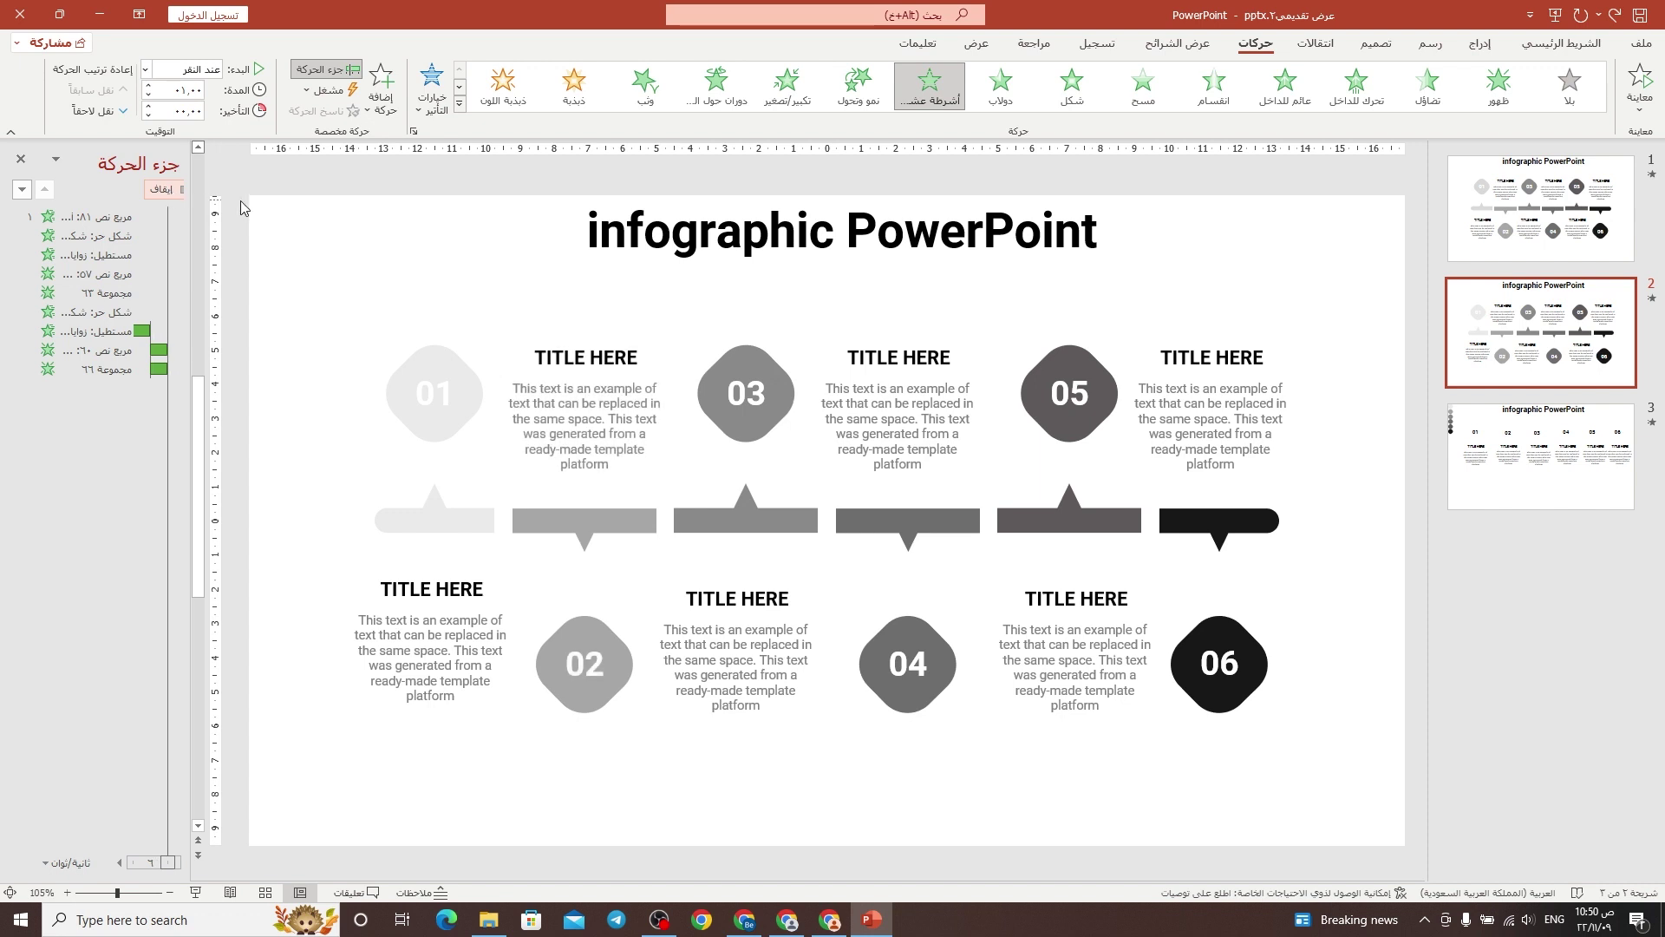
Use Animation Painter to copy the 01 bar and diamond animations onto the bar and diamond 03.
{"action": "left_click", "coordinate": [440, 513]}
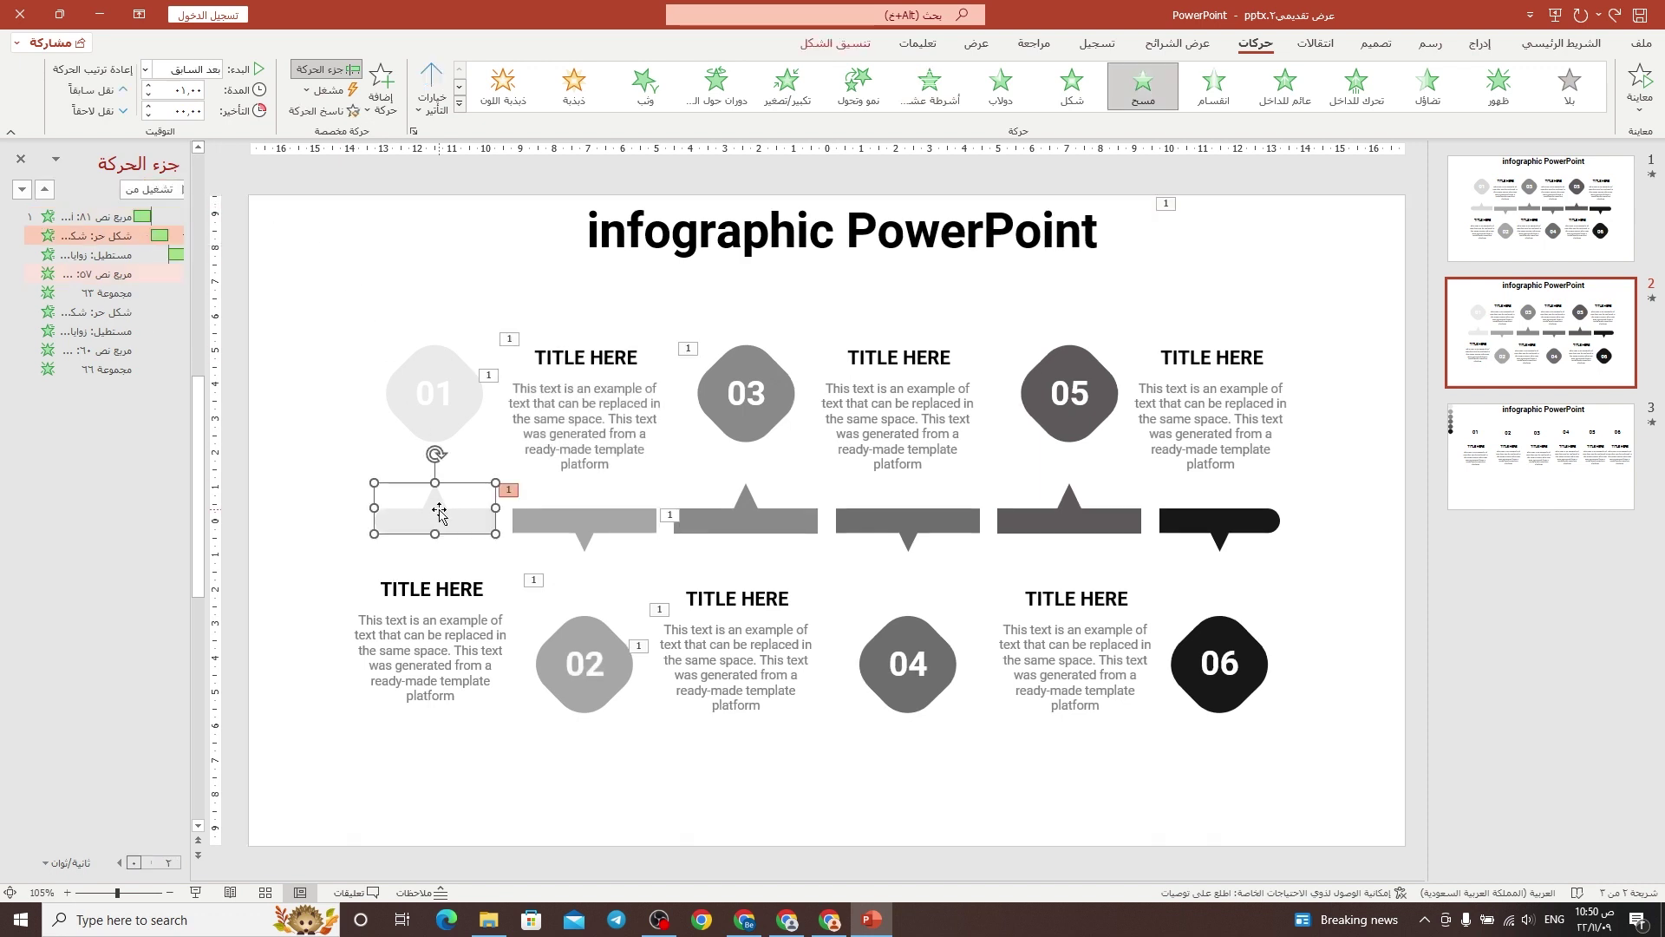
{"action": "left_click", "coordinate": [329, 111]}
{"action": "left_click", "coordinate": [768, 518]}
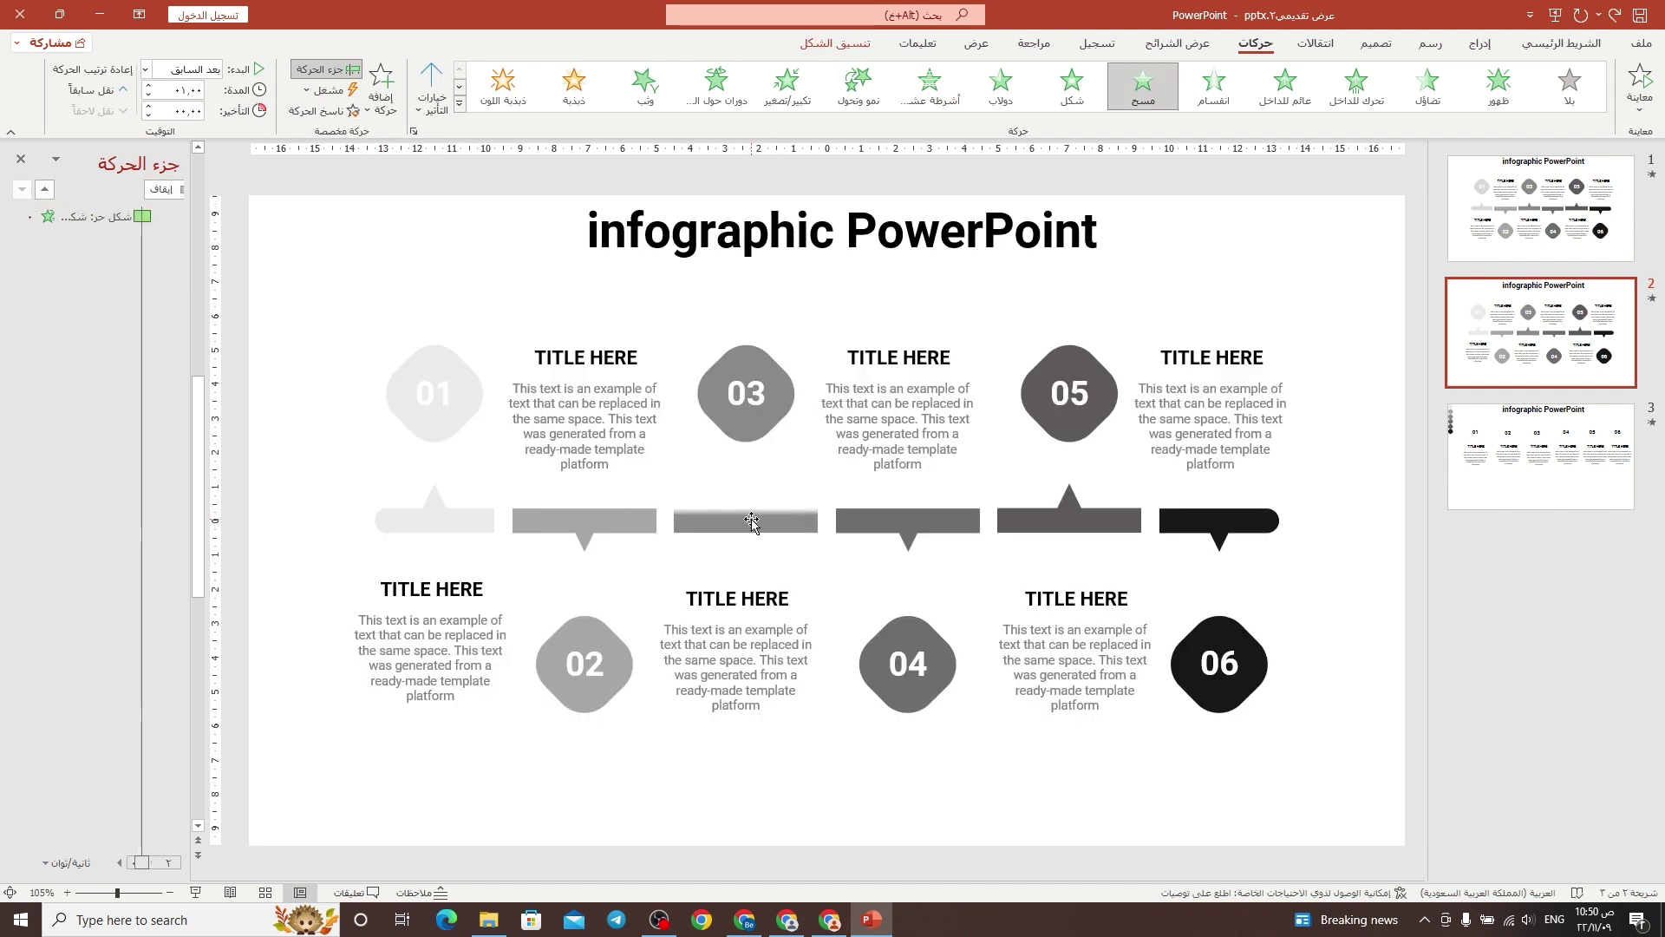
{"action": "left_click", "coordinate": [452, 434]}
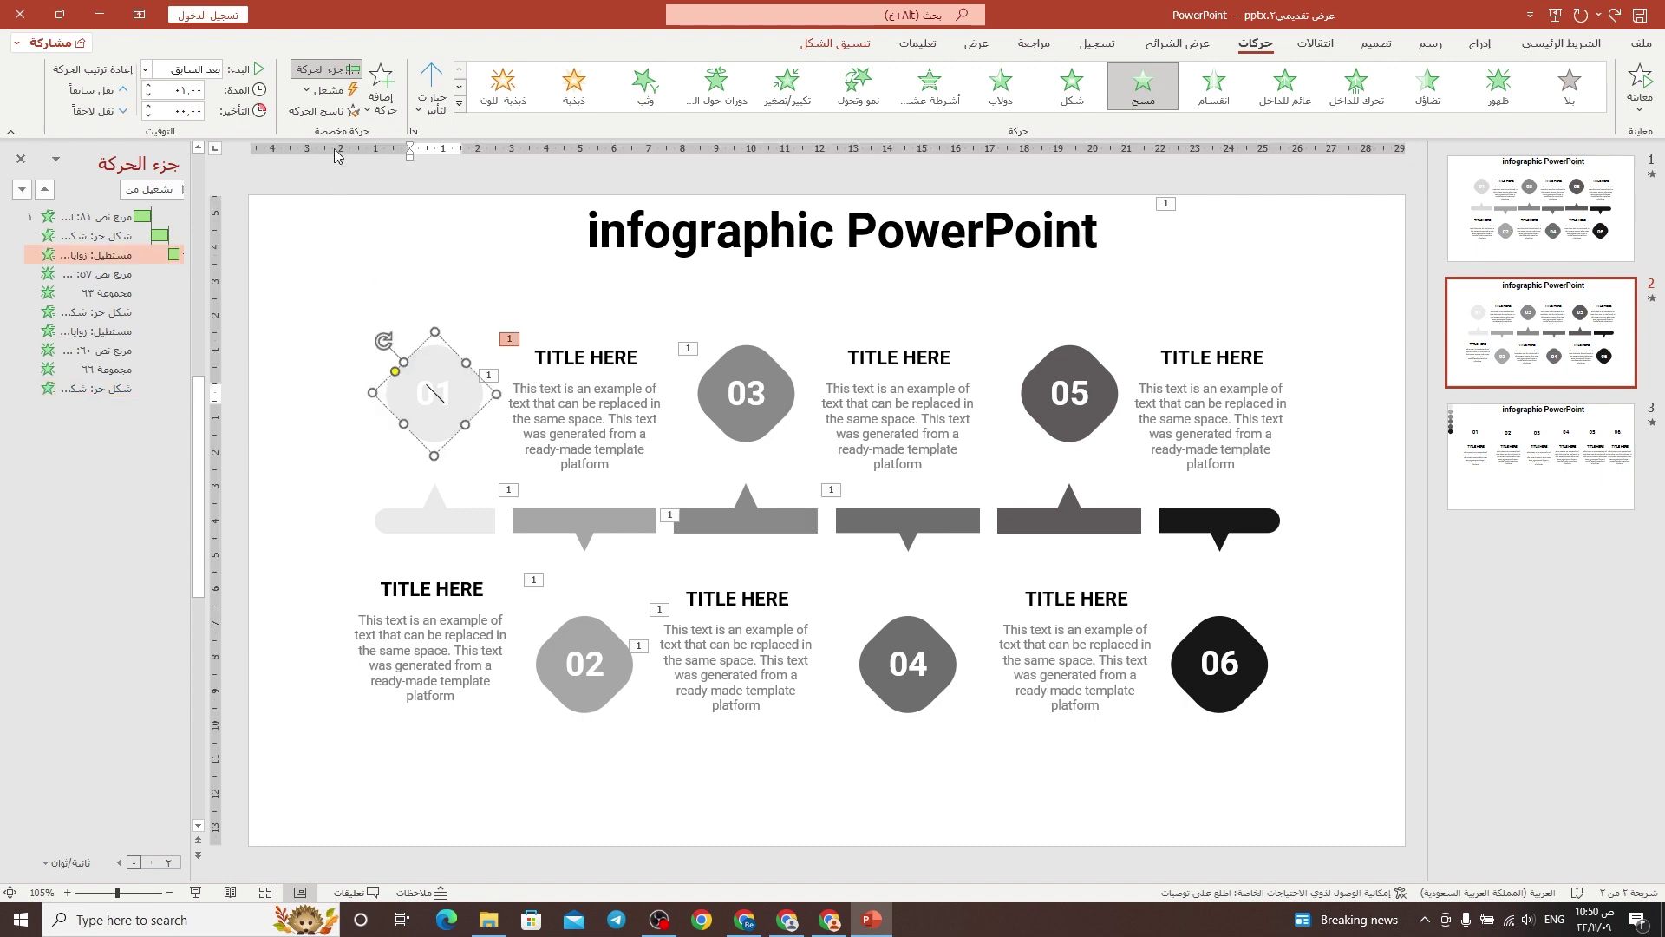
{"action": "left_click", "coordinate": [323, 111]}
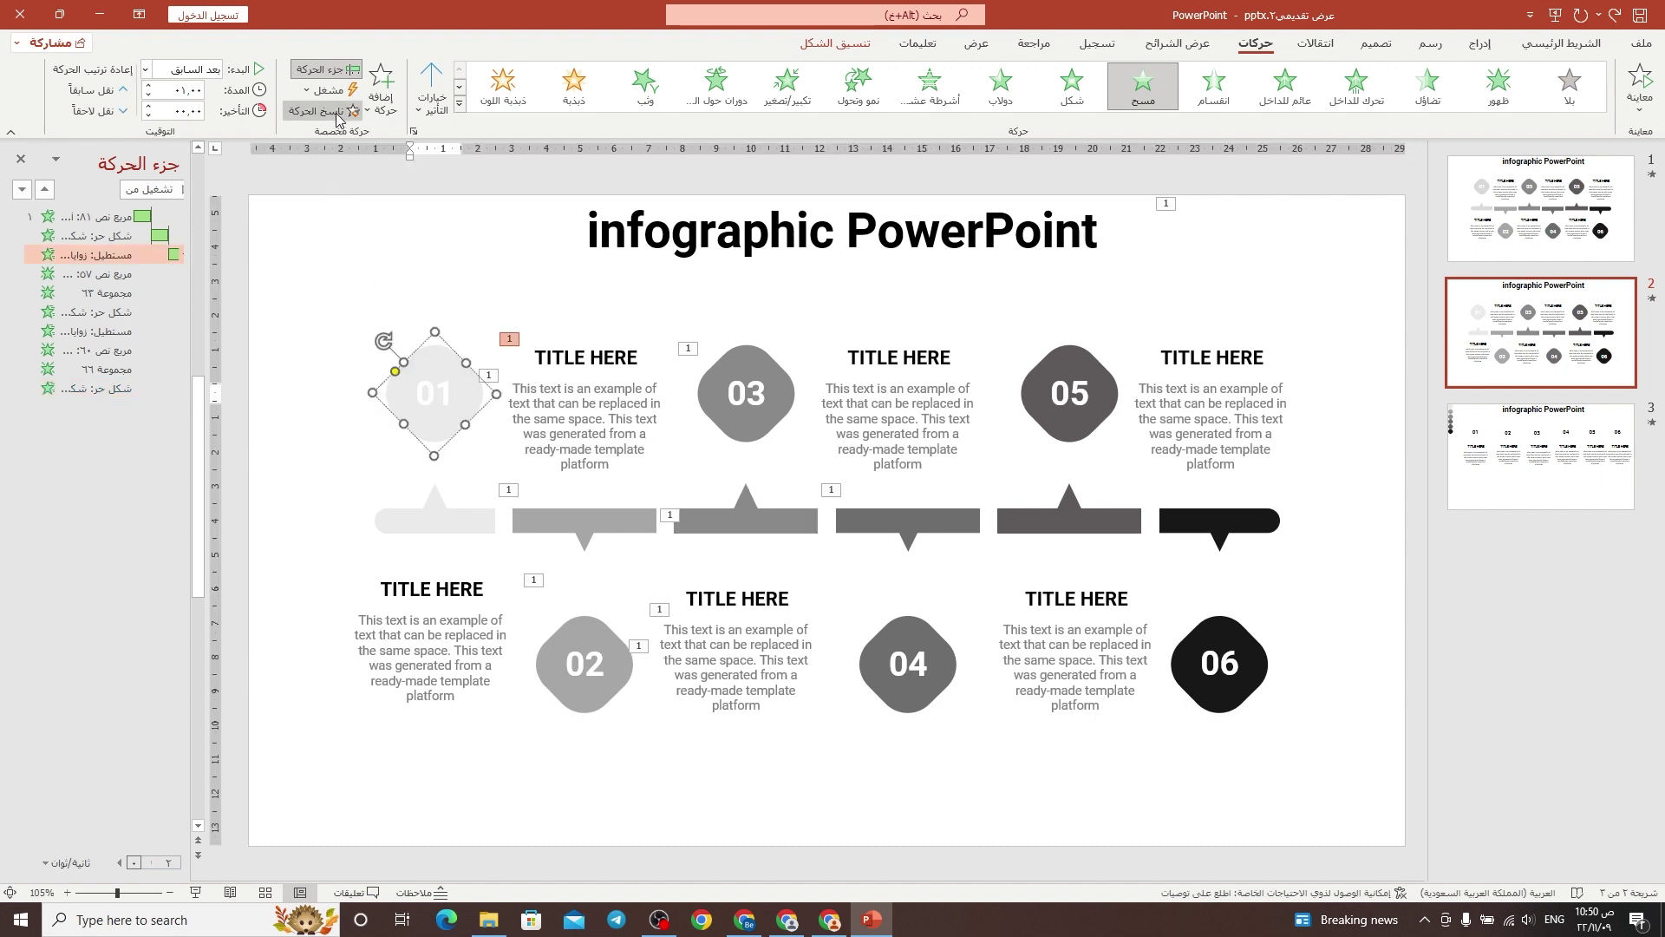
{"action": "left_click", "coordinate": [748, 434]}
Copy the 01 number's animation to the 03 number, and the title block's fade to the text beside 02.
{"action": "left_click", "coordinate": [435, 393]}
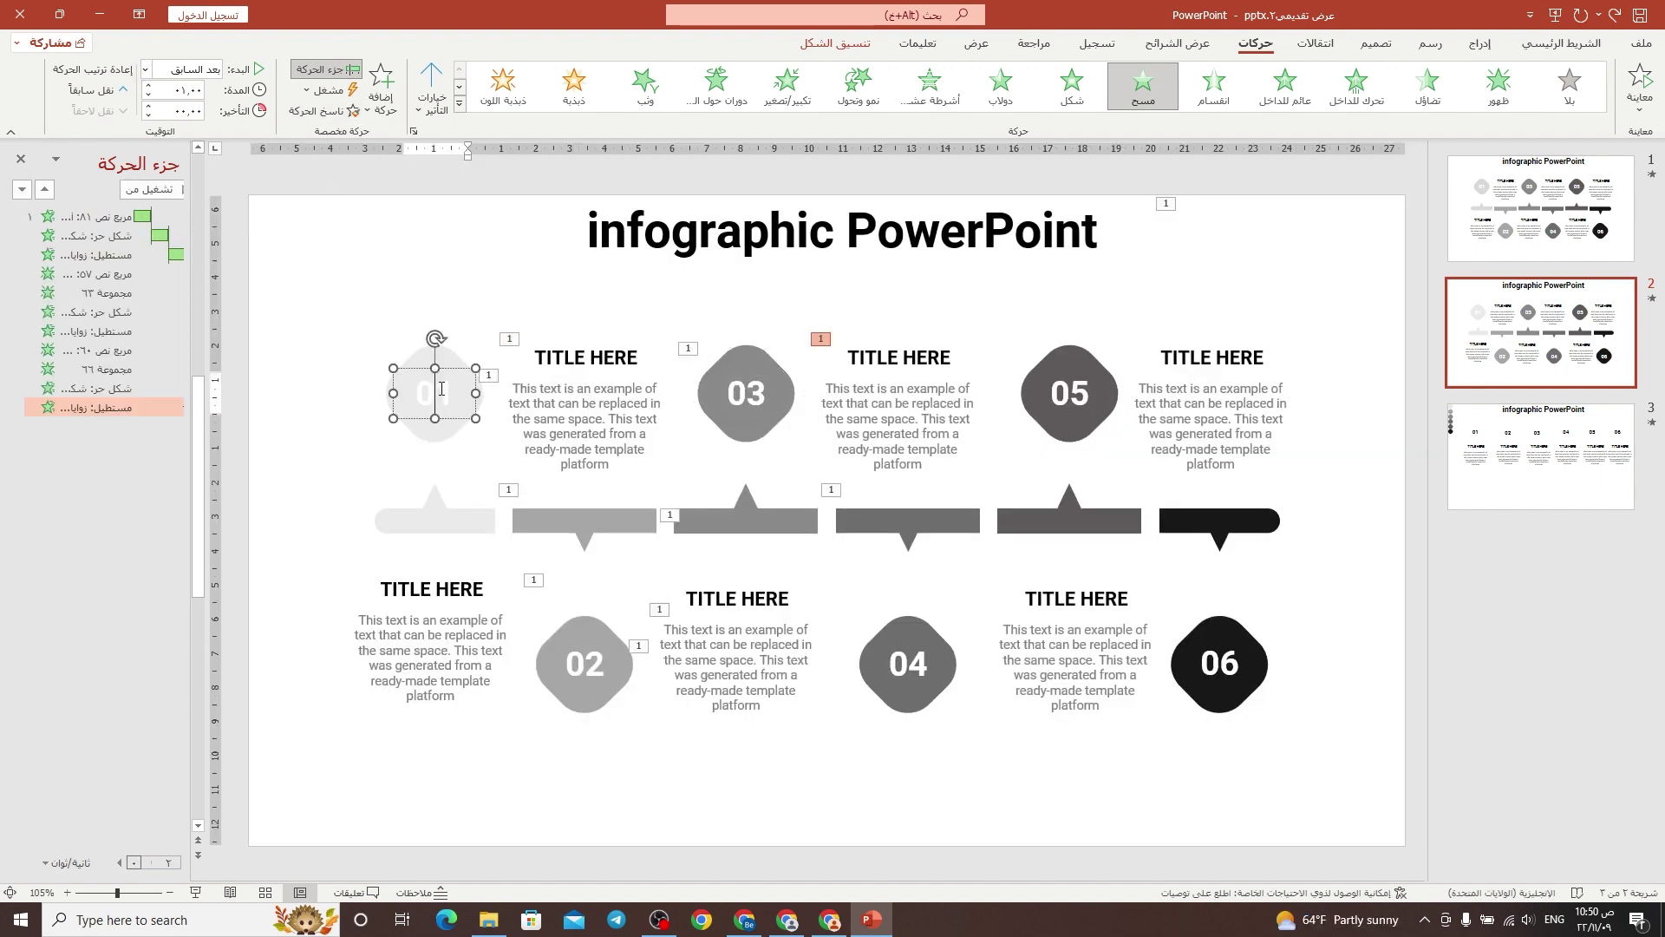
{"action": "left_click", "coordinate": [323, 111]}
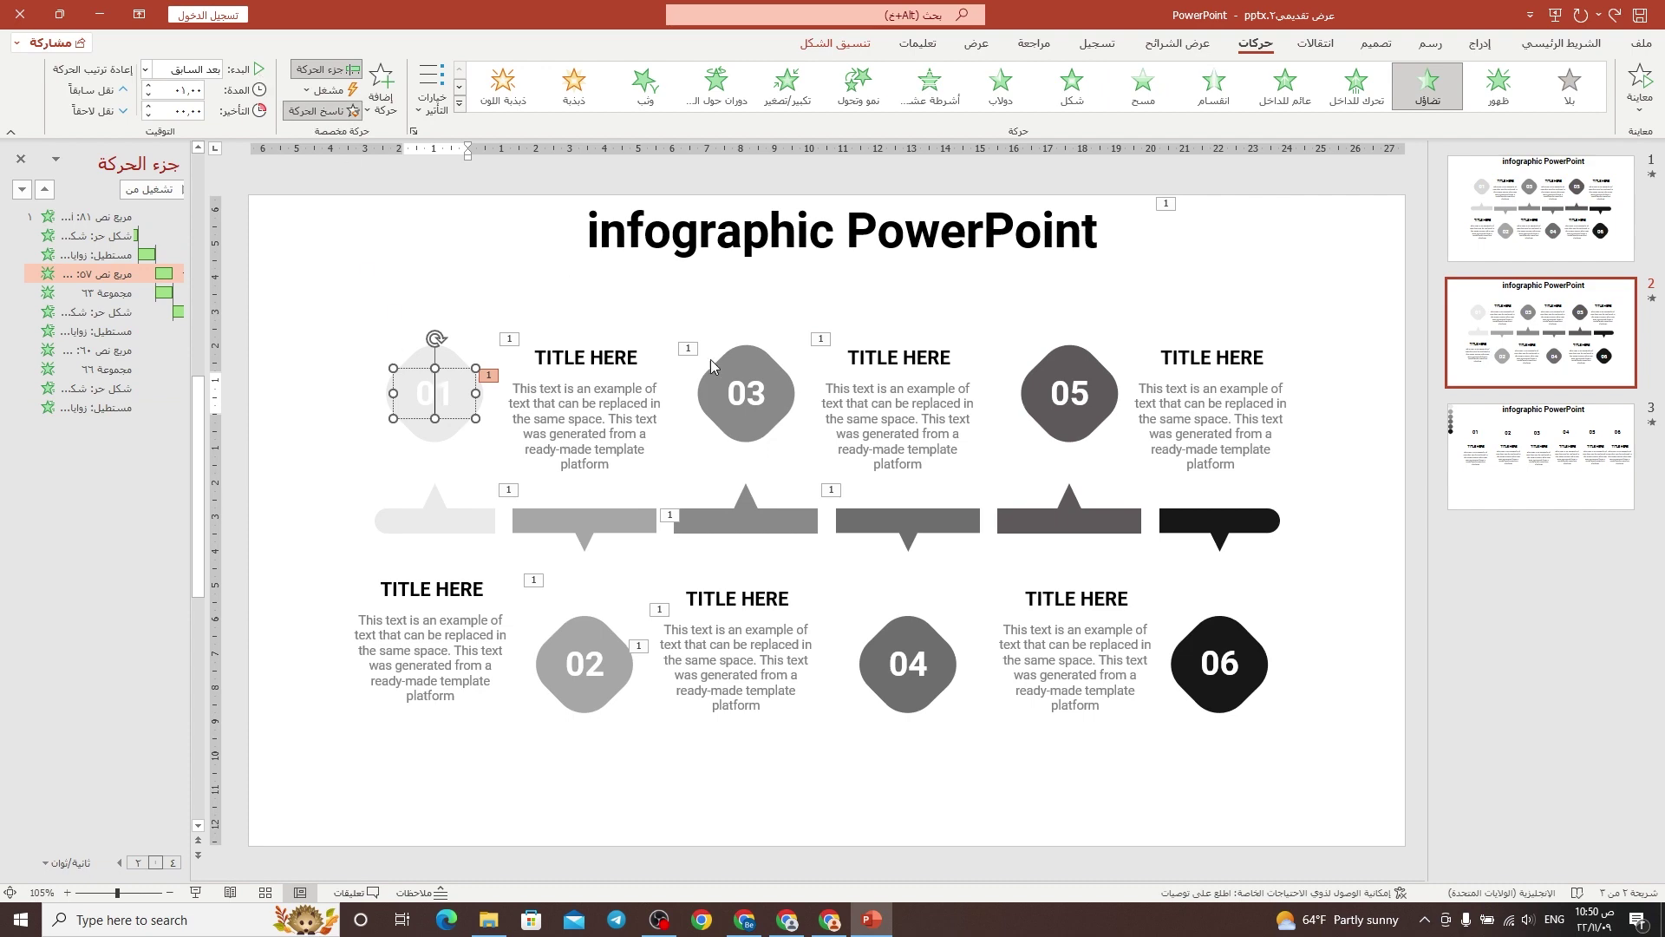
{"action": "left_click", "coordinate": [748, 399]}
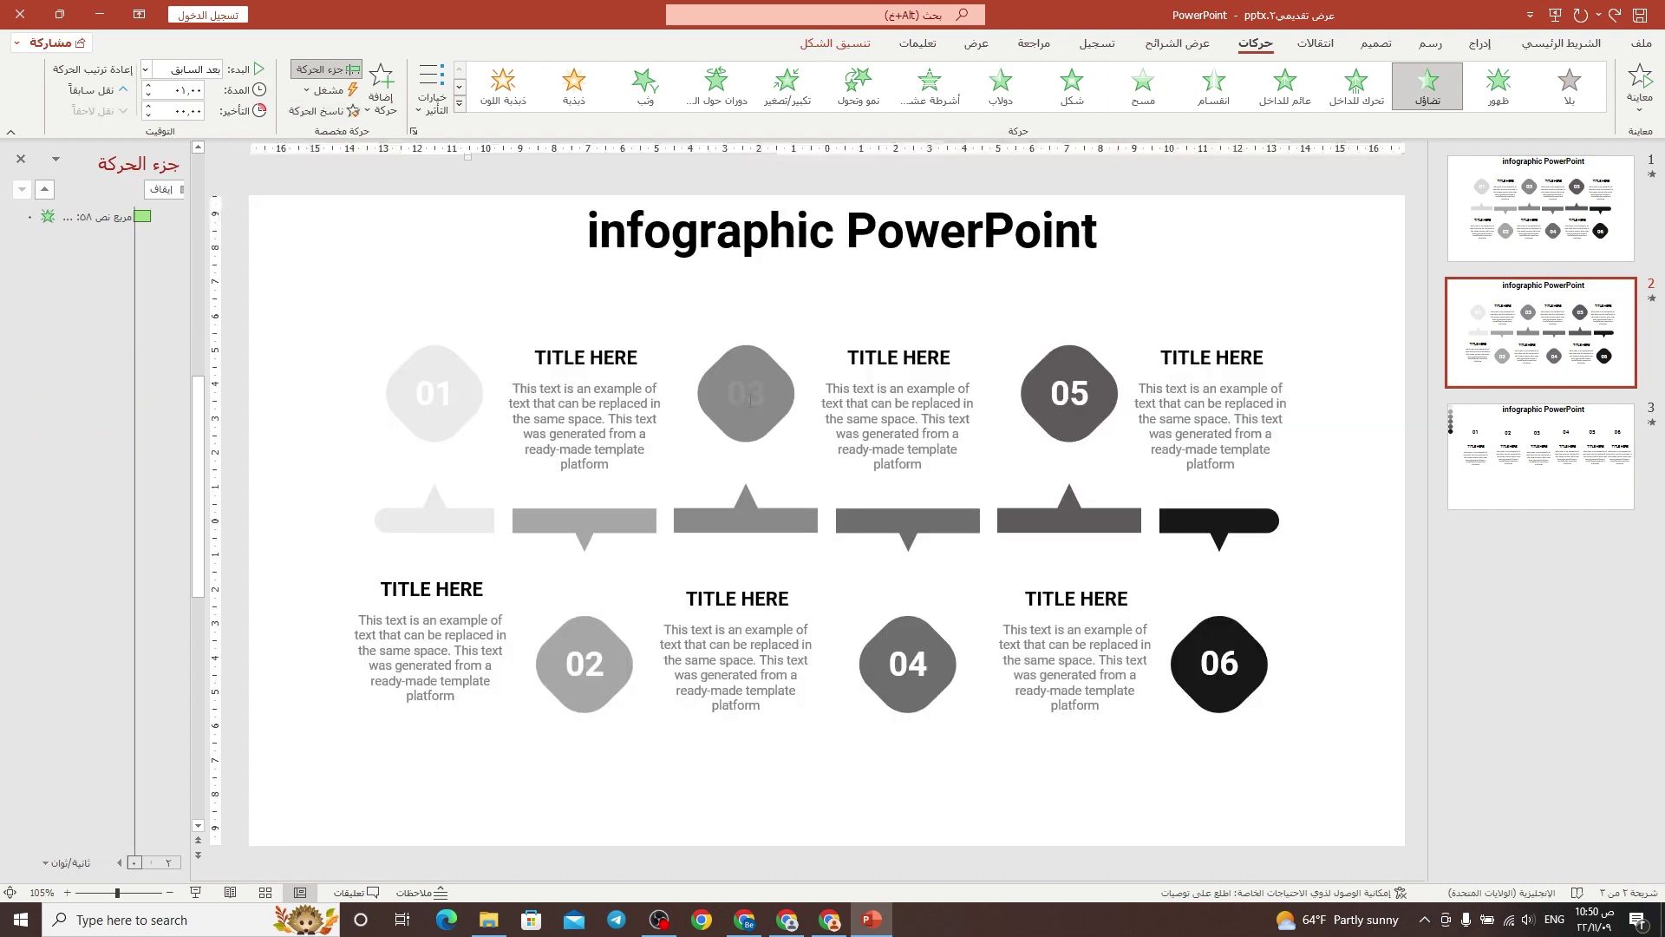
{"action": "left_click", "coordinate": [436, 616]}
{"action": "left_click", "coordinate": [323, 111]}
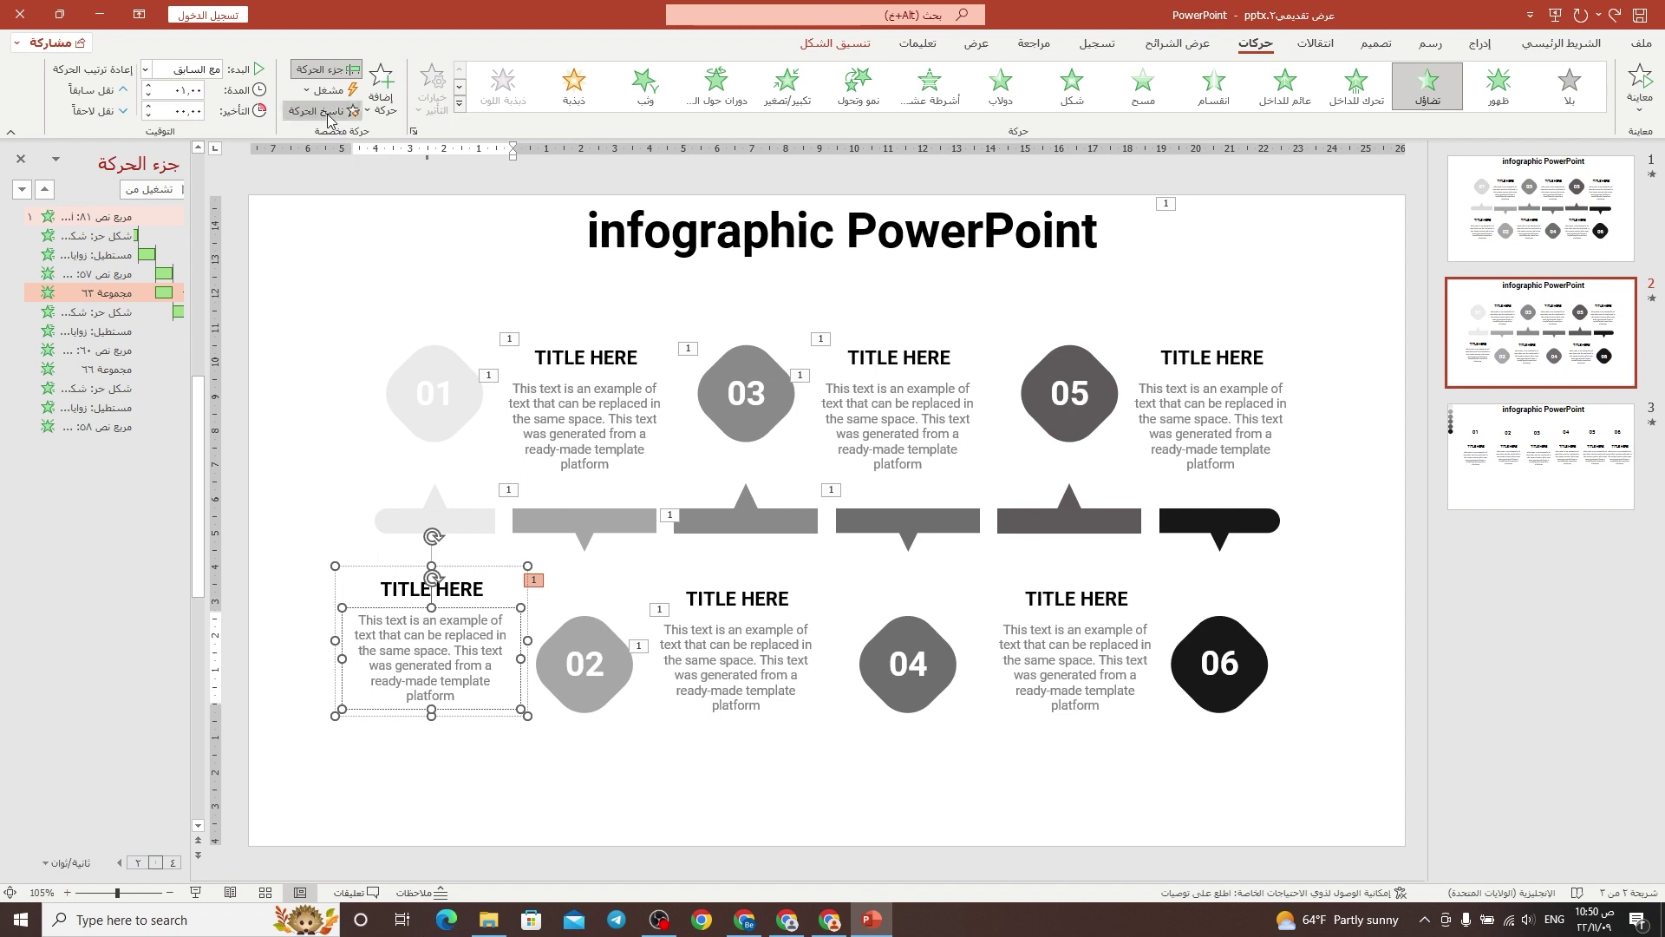
{"action": "left_click", "coordinate": [720, 675]}
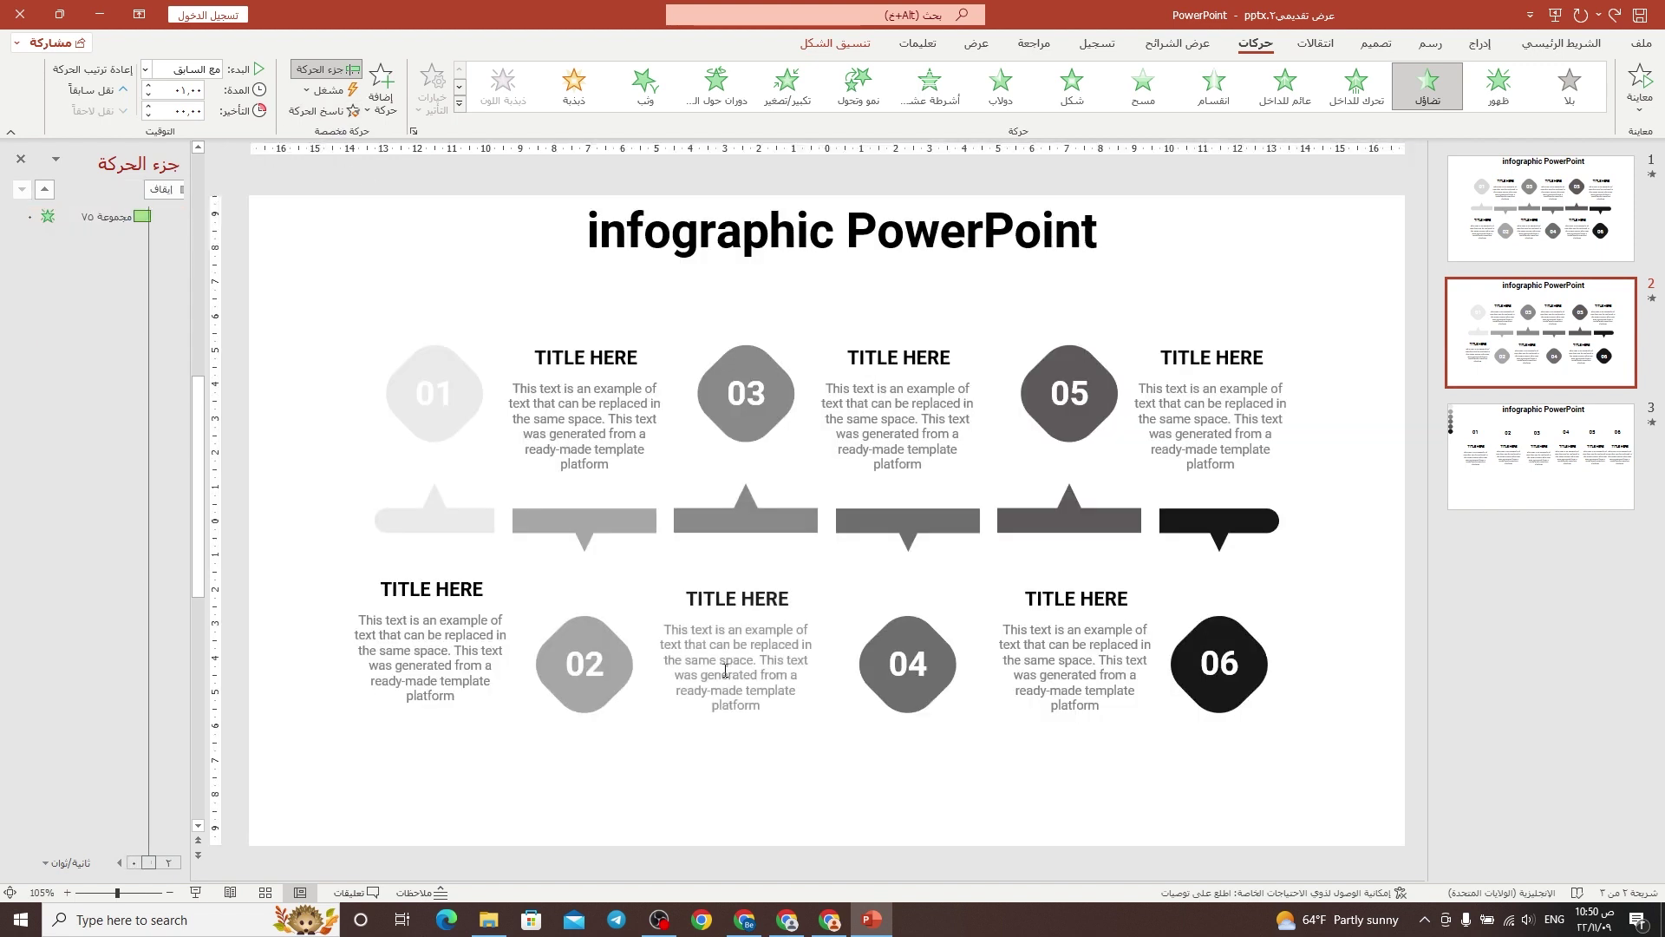
Copy the bar and diamond 02 animations onto the bar above 04 and diamond 04.
{"action": "left_click", "coordinate": [617, 525]}
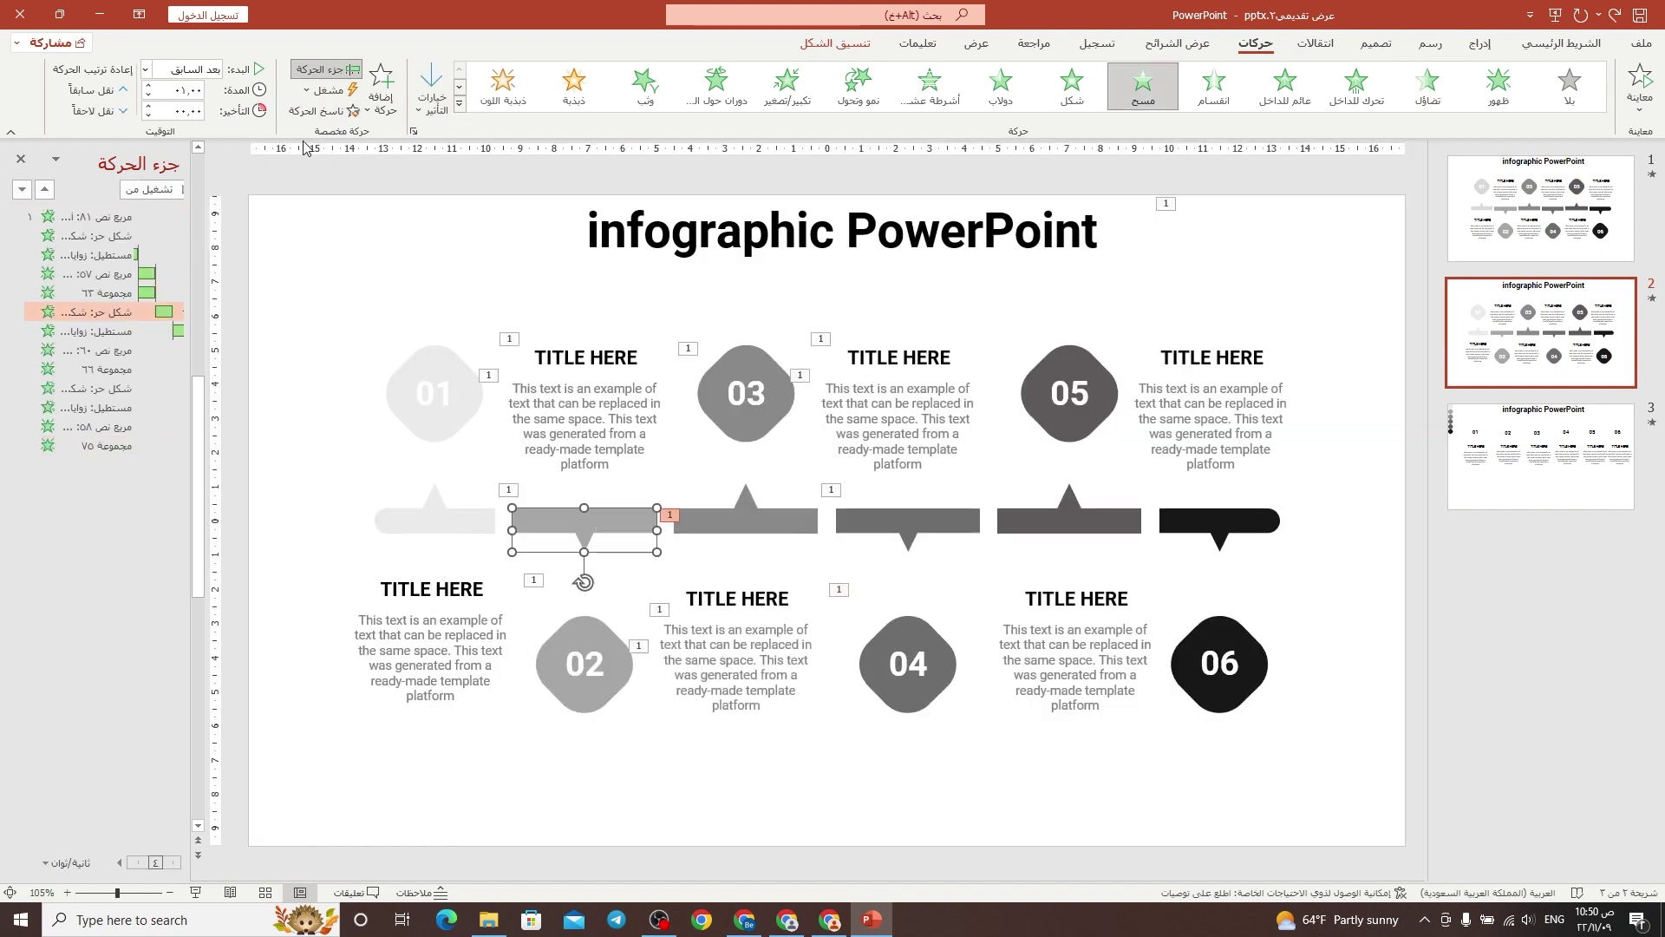
{"action": "left_click", "coordinate": [322, 111]}
{"action": "left_click", "coordinate": [954, 523]}
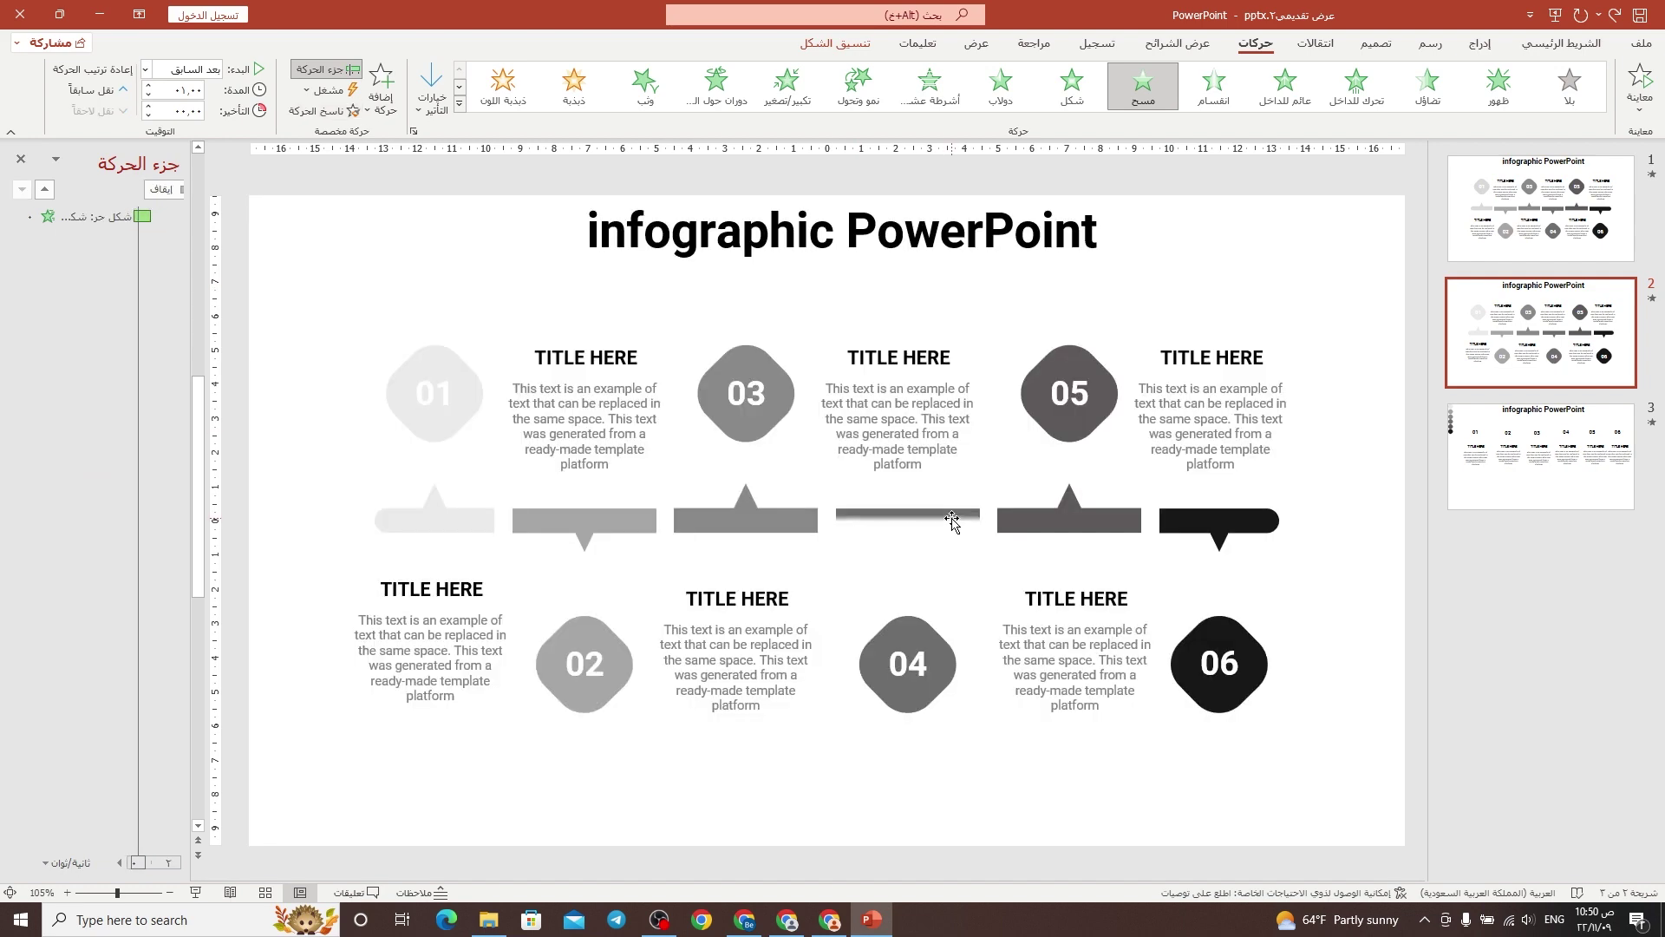
{"action": "left_click", "coordinate": [597, 638]}
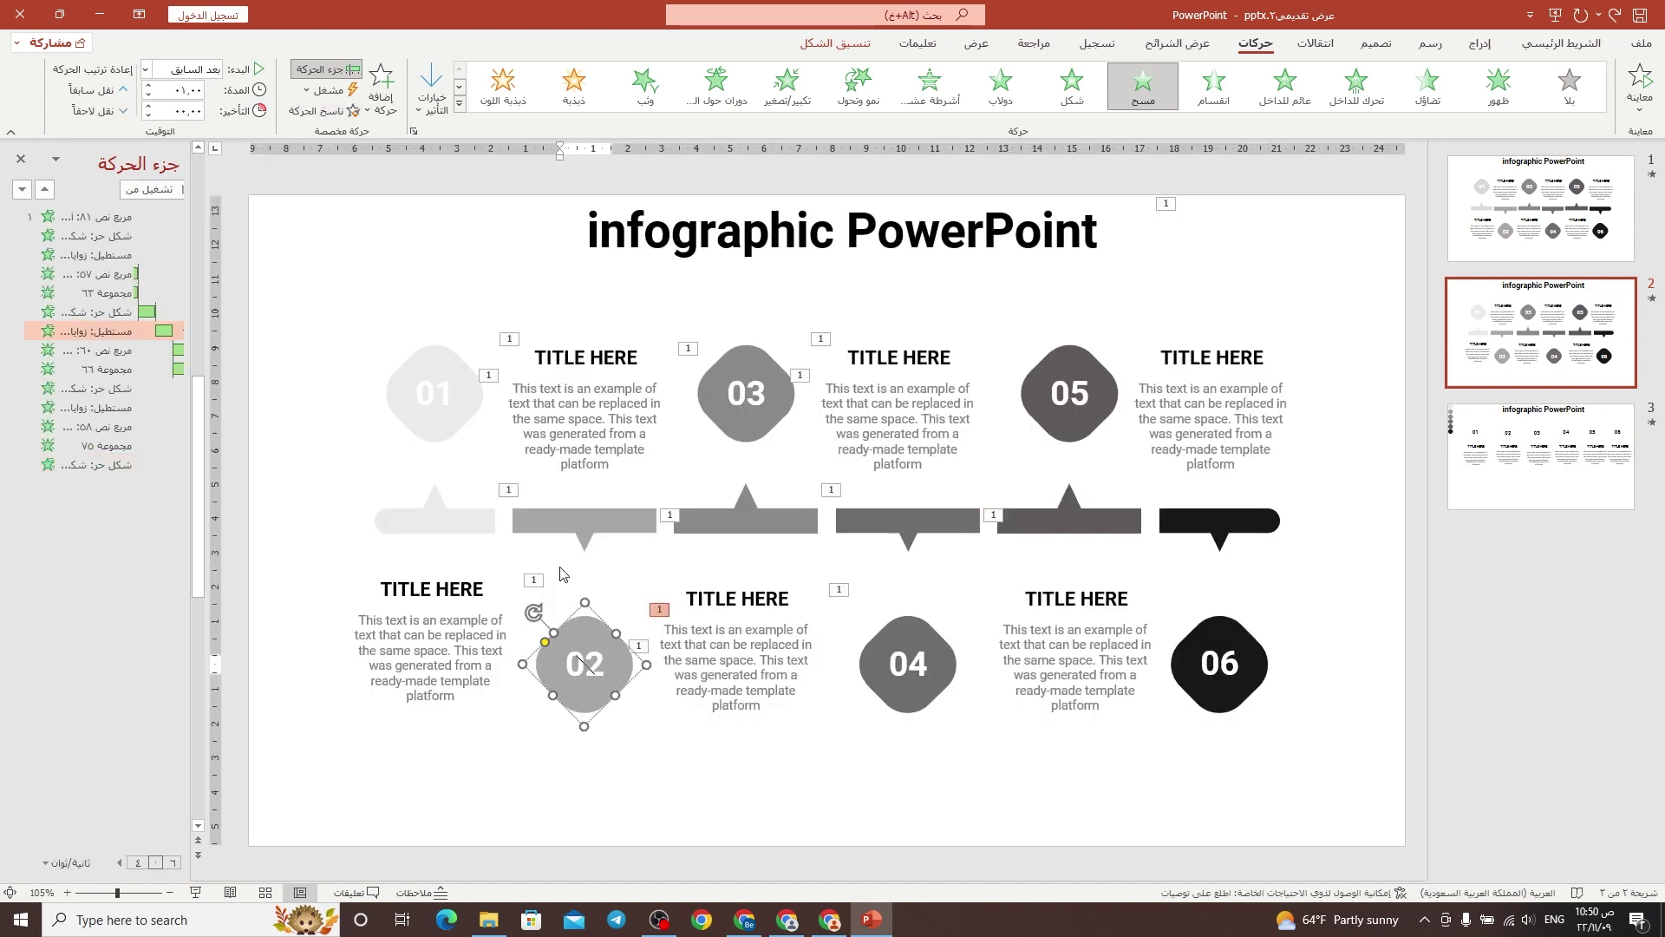
{"action": "left_click", "coordinate": [323, 111]}
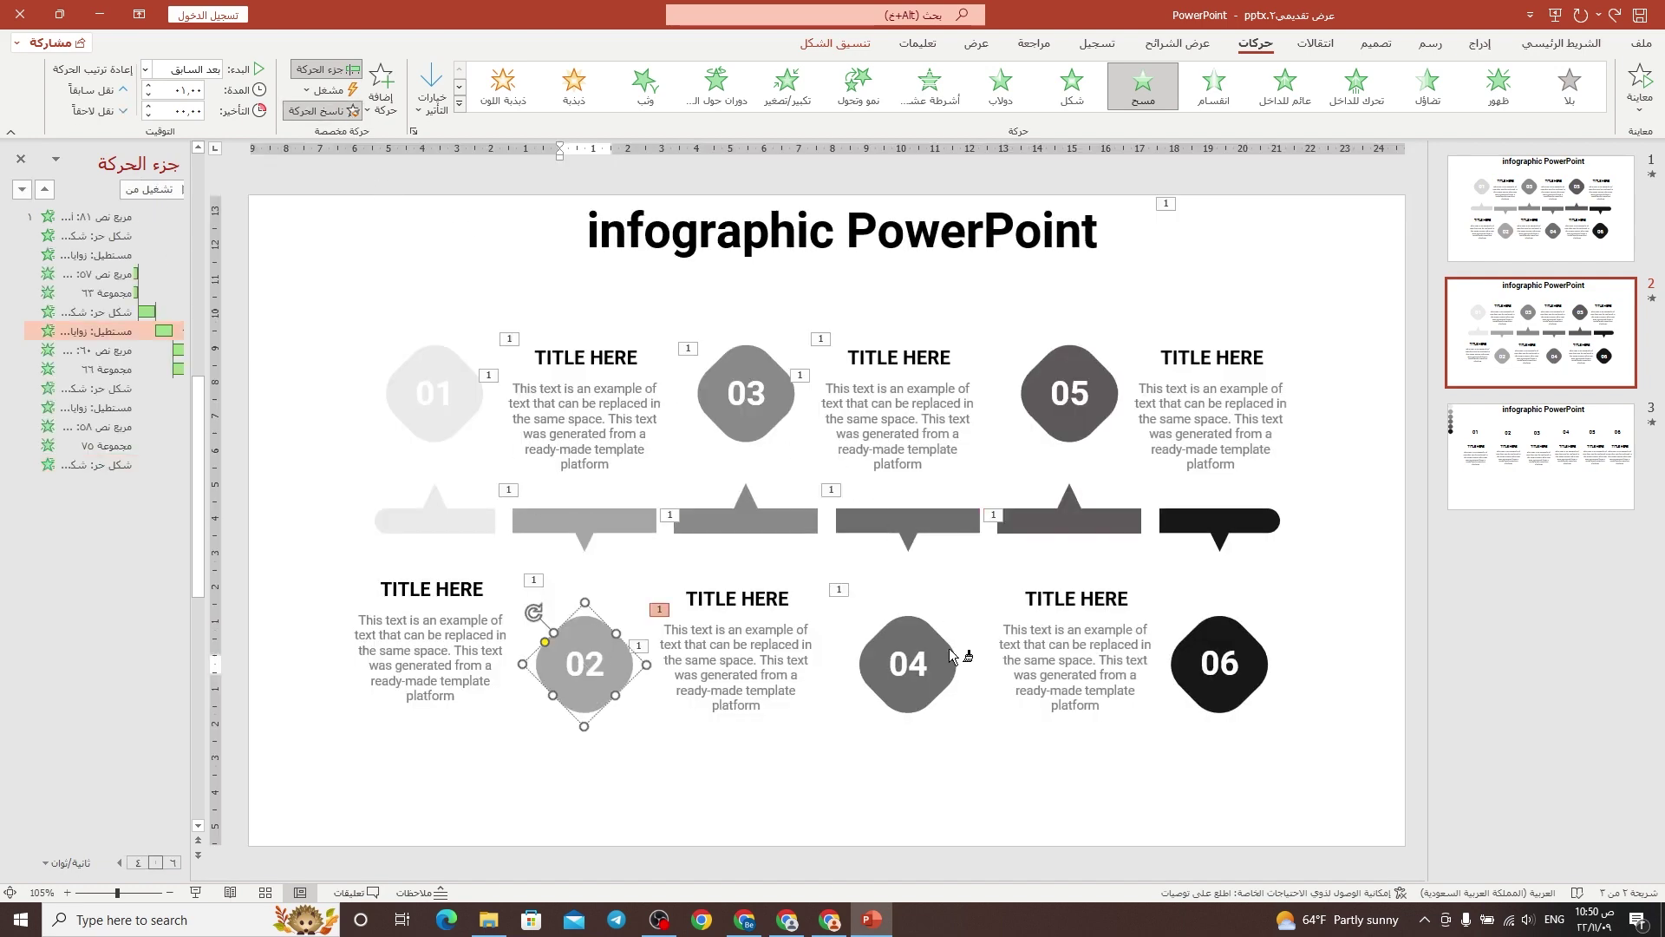
{"action": "left_click", "coordinate": [906, 622]}
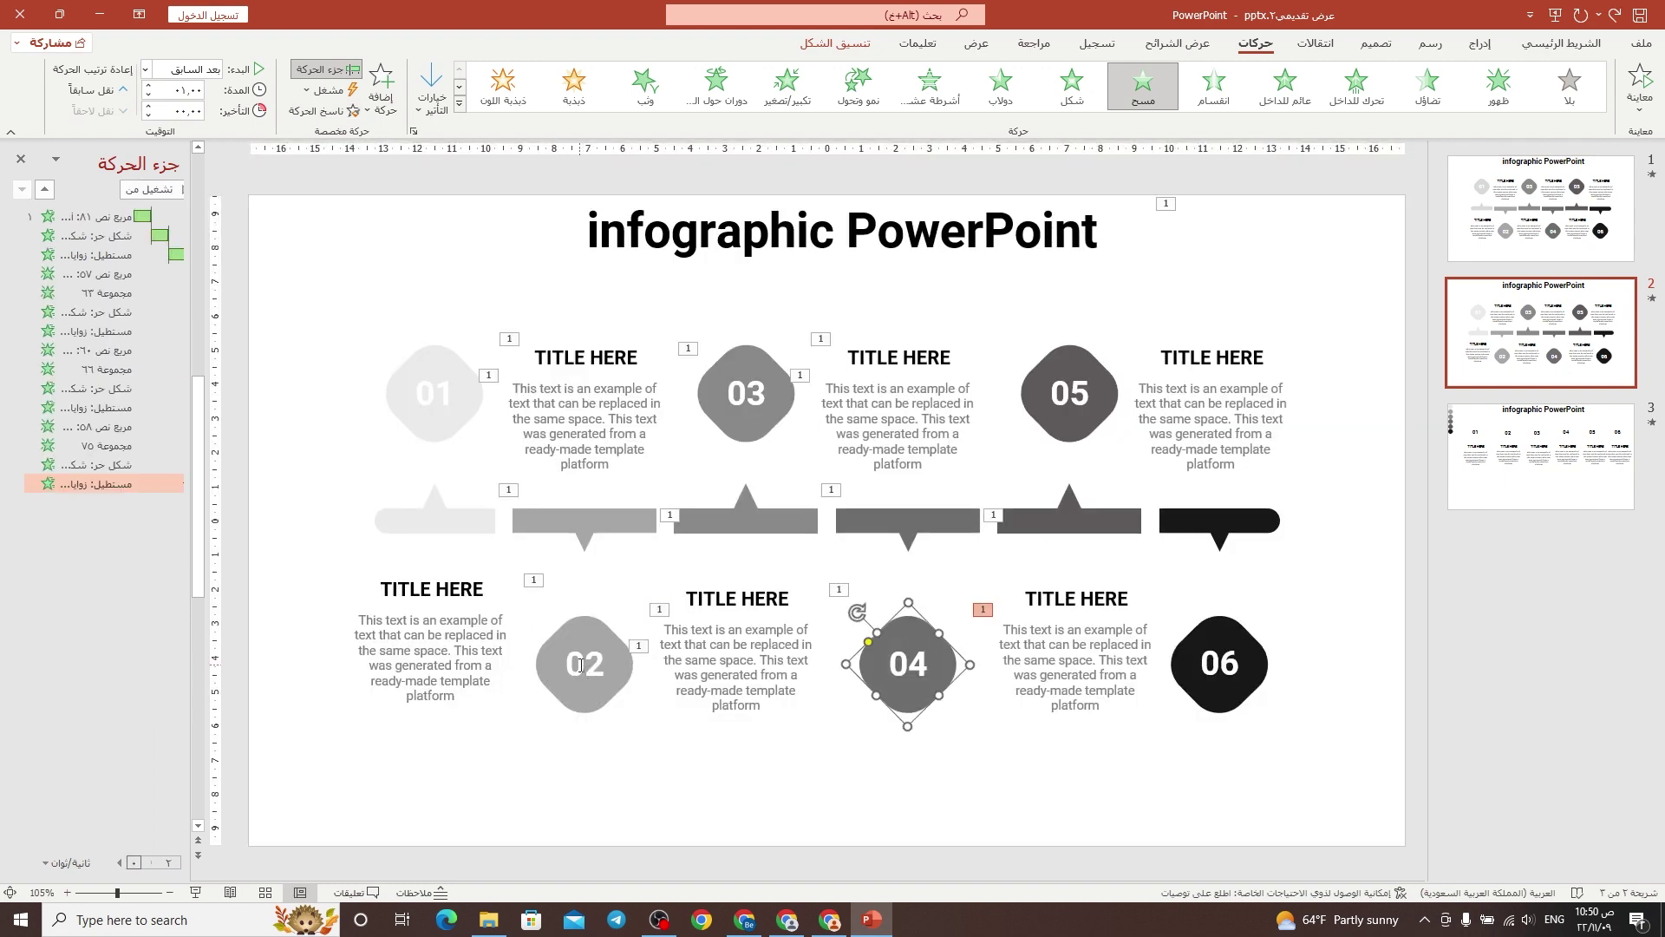
{"action": "left_click", "coordinate": [570, 629]}
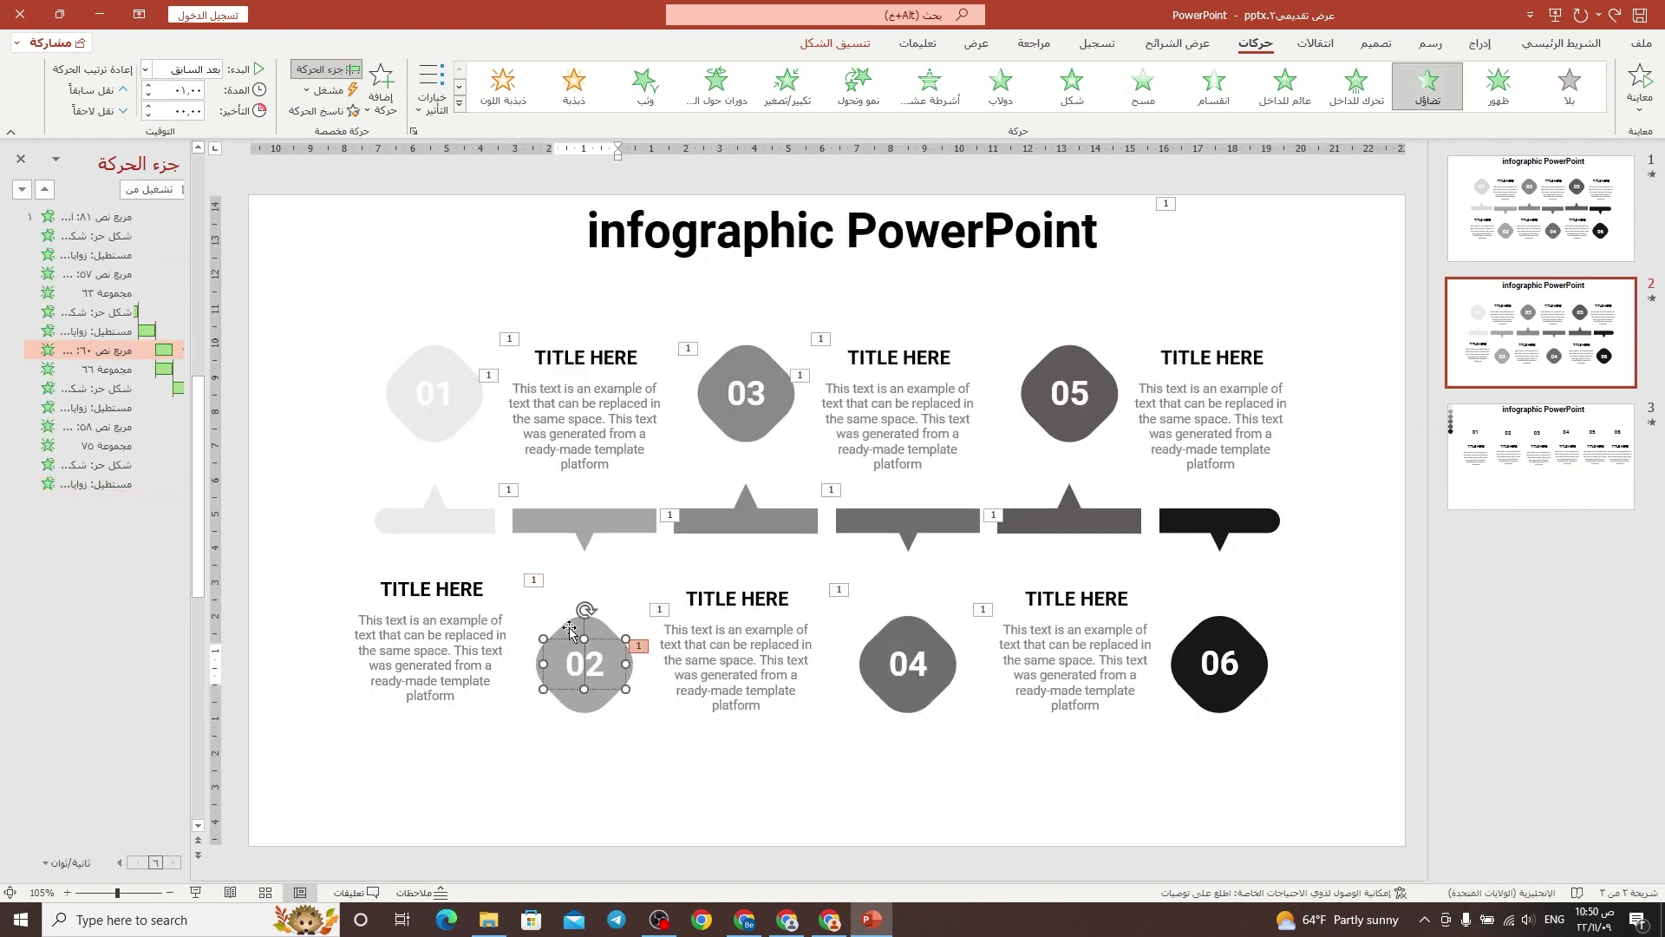
{"action": "left_click", "coordinate": [337, 114]}
{"action": "left_click", "coordinate": [913, 663]}
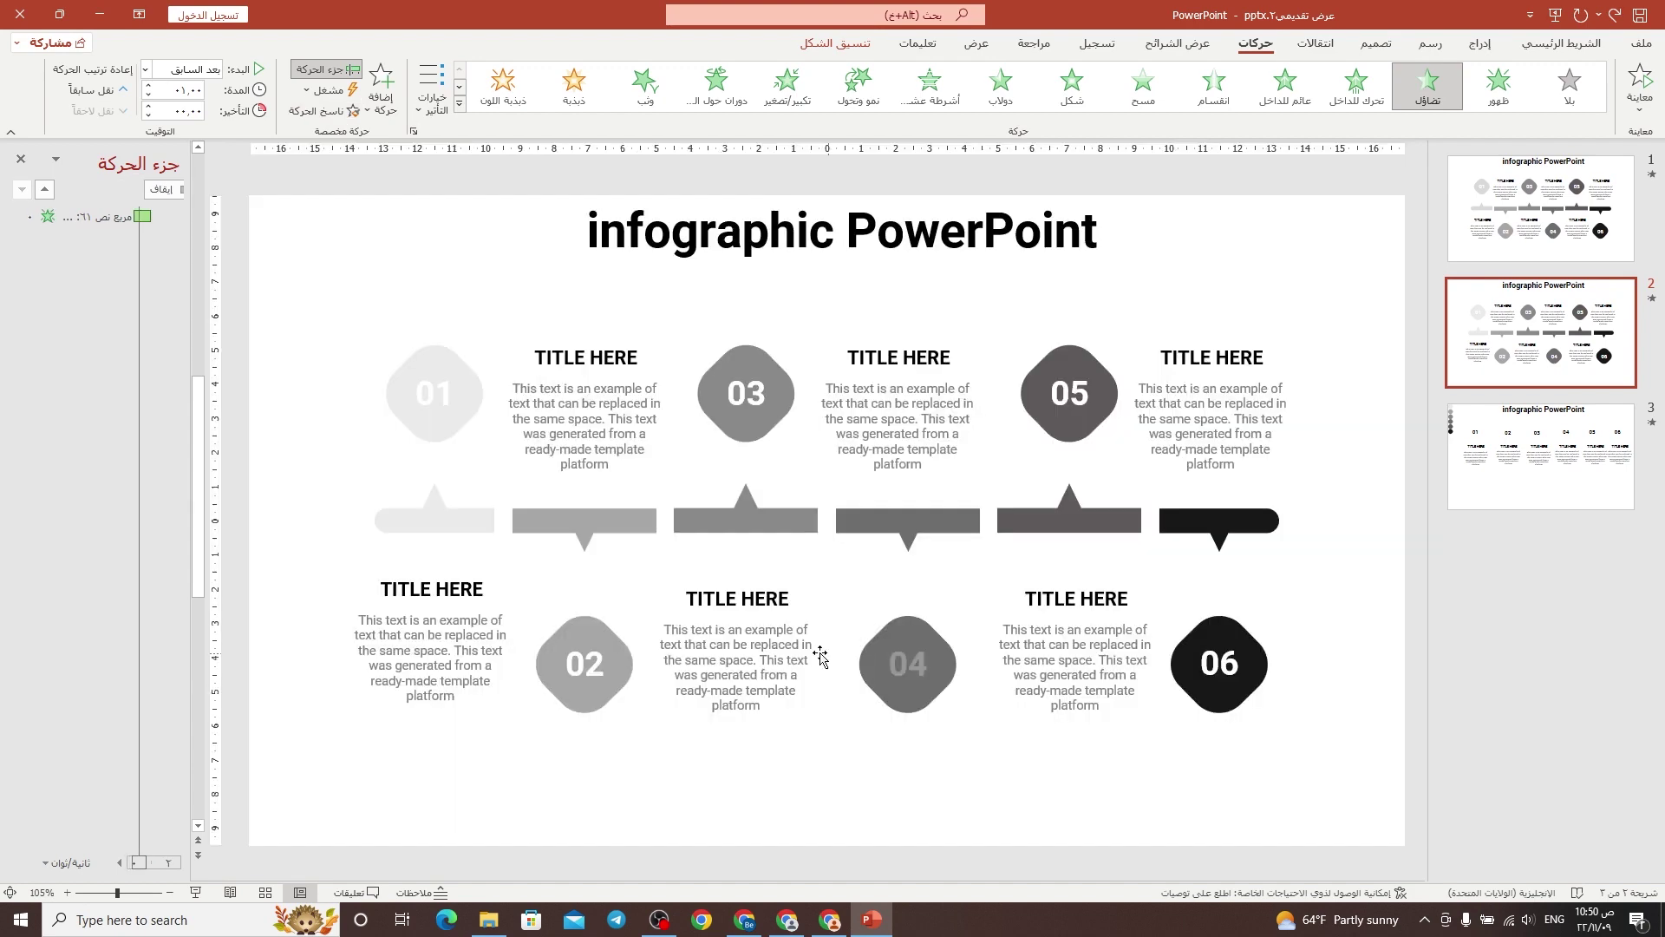
Copy the upper text block's animation beside 01 onto the text block beside 03.
{"action": "left_click", "coordinate": [555, 375]}
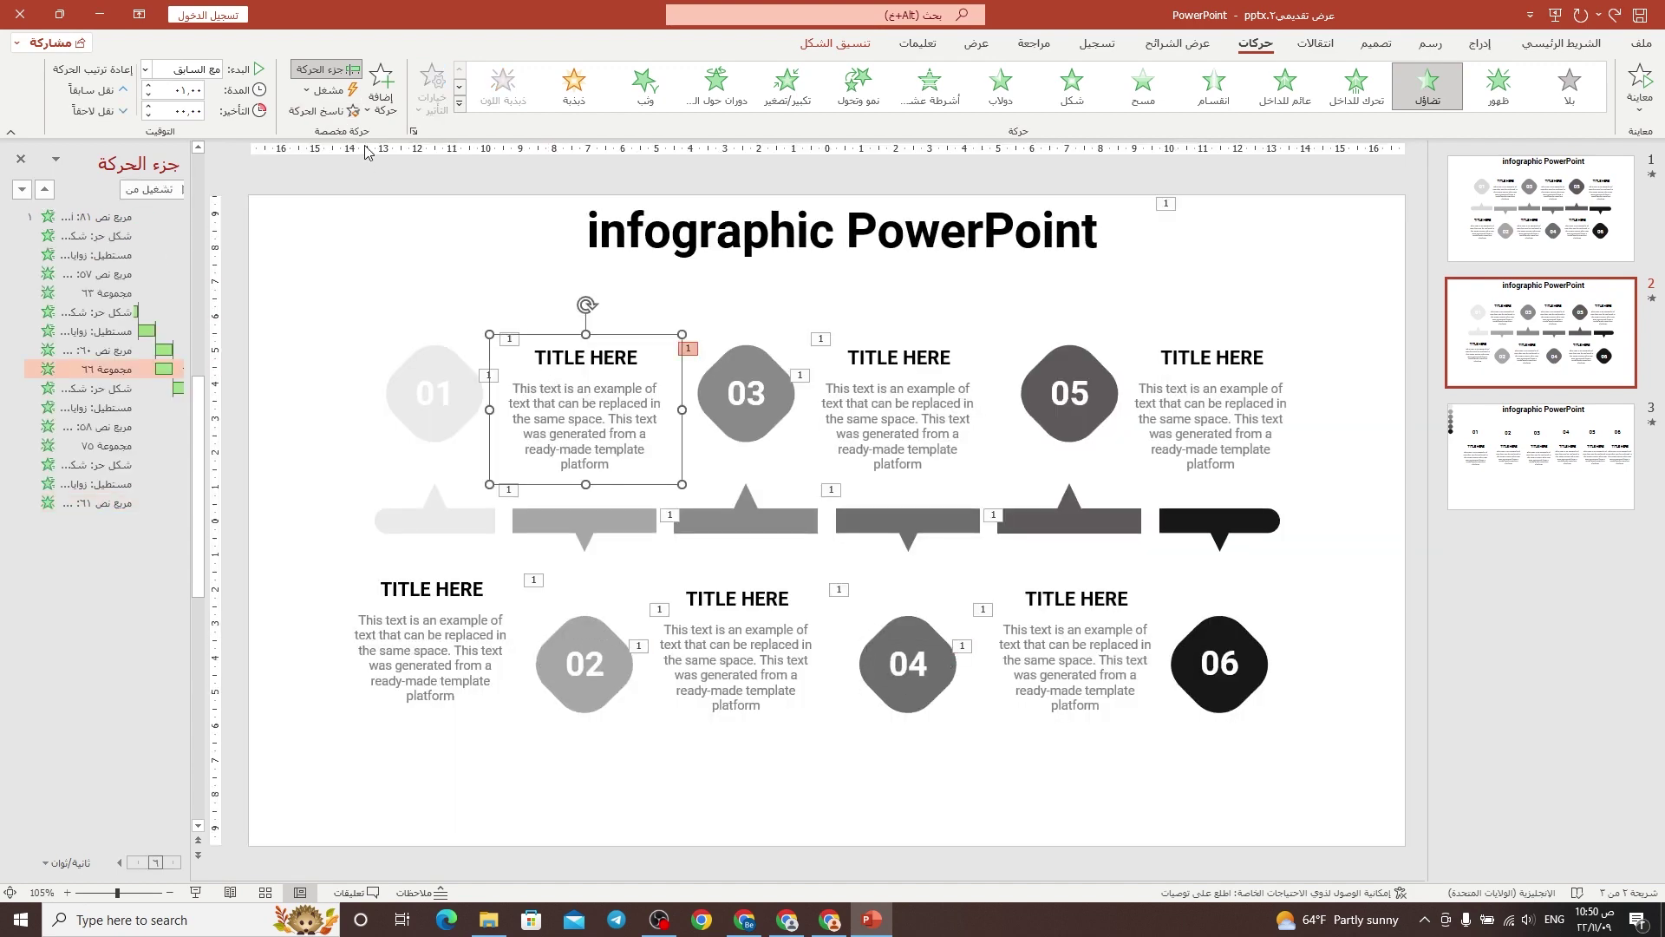
{"action": "left_click", "coordinate": [323, 111]}
{"action": "left_click", "coordinate": [905, 366]}
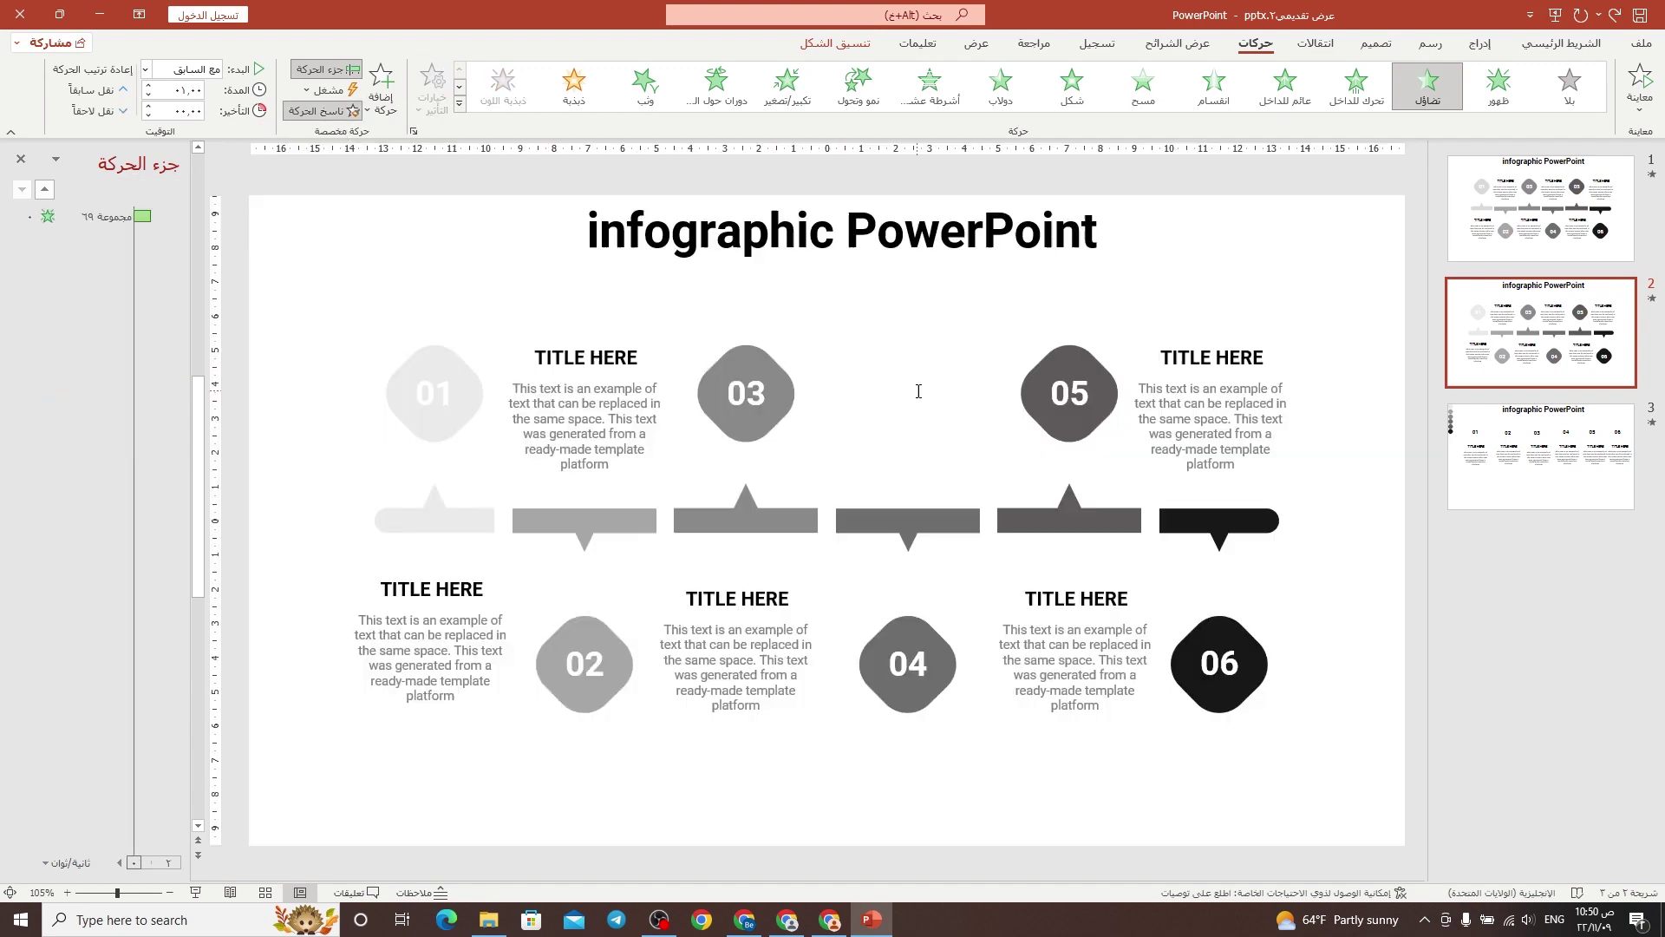
{"action": "left_click", "coordinate": [740, 526]}
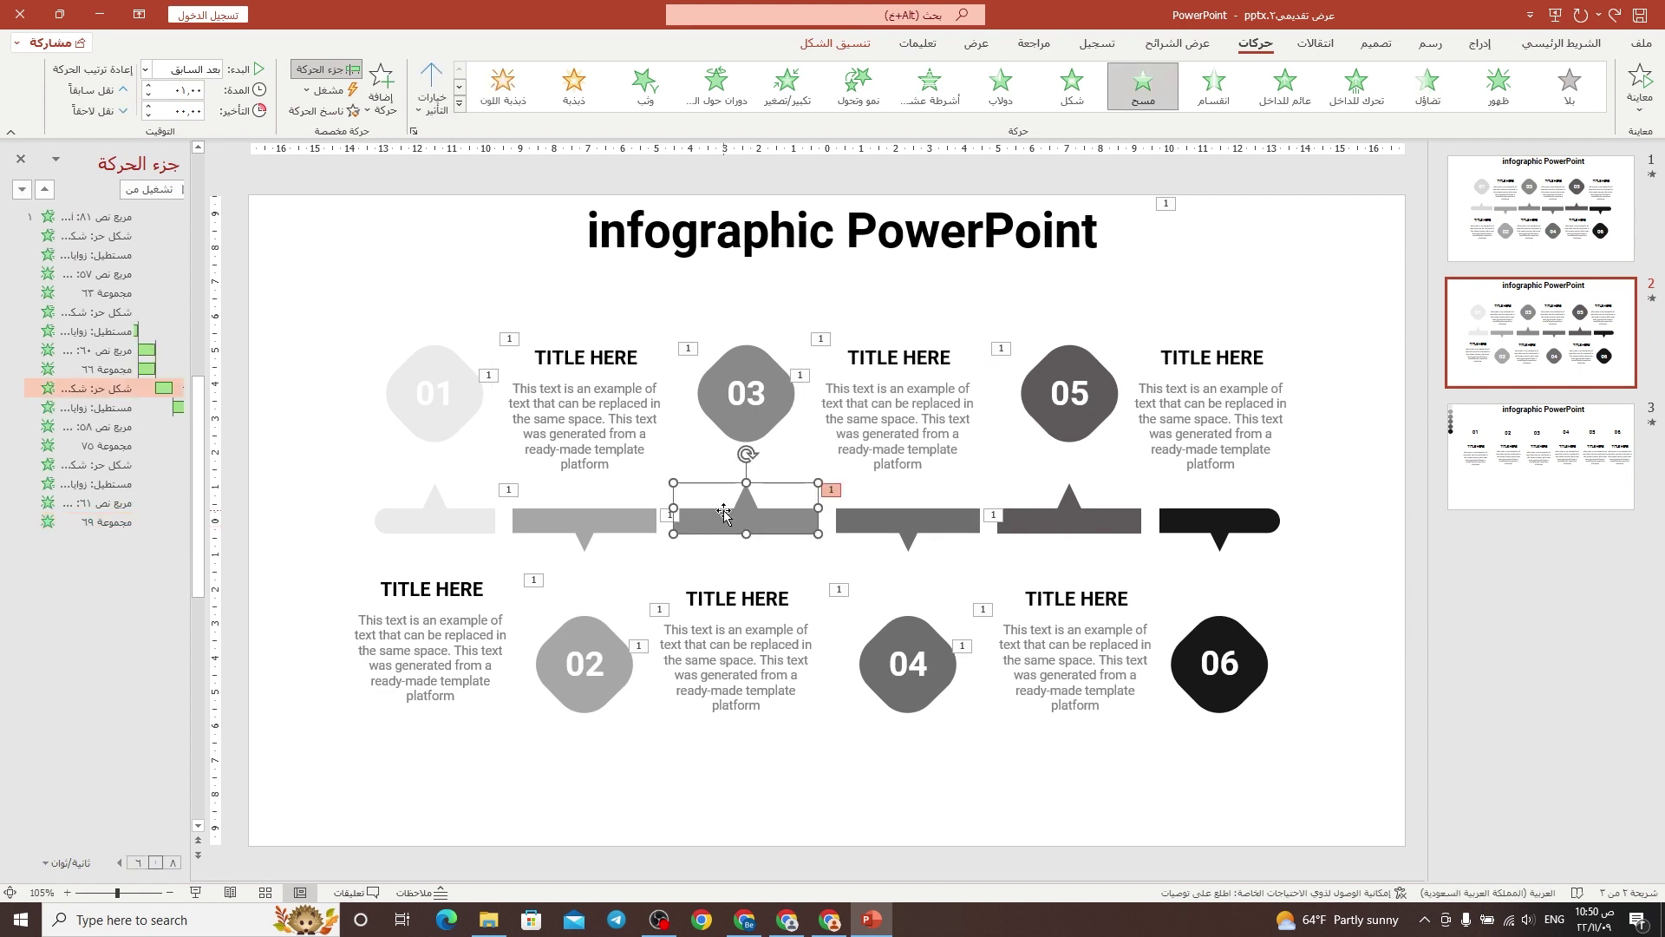
{"action": "left_click", "coordinate": [323, 111]}
Paint the Wipe onto the bar under 05 and diamond 05, and the number animation onto 05.
{"action": "left_click", "coordinate": [1079, 512]}
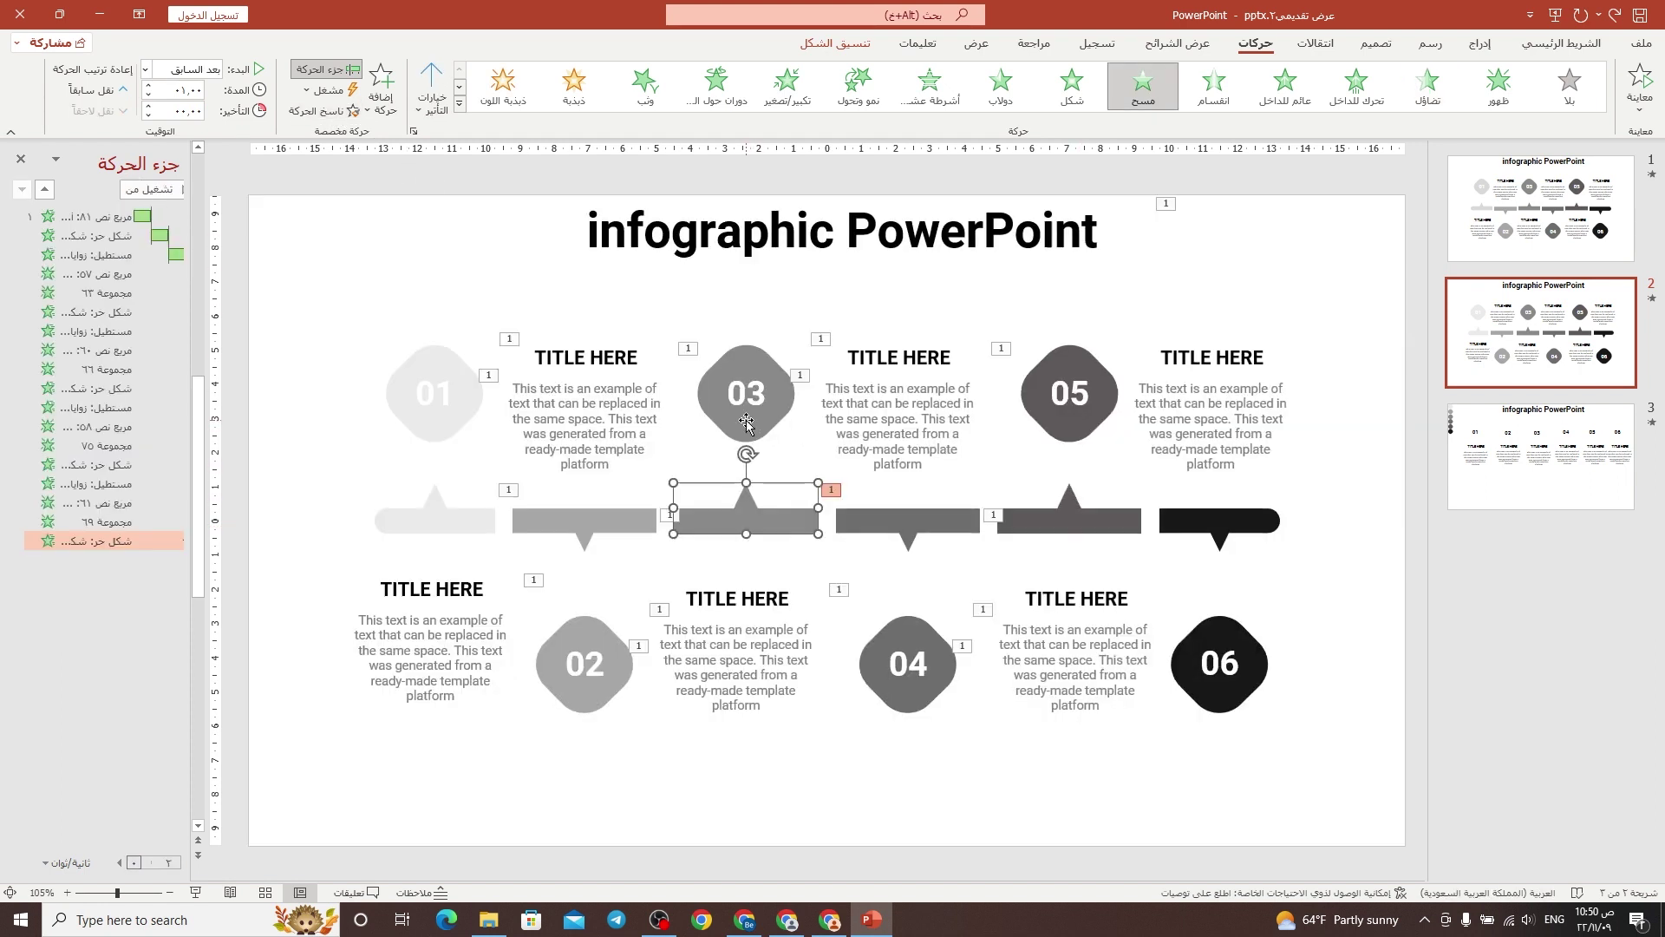
{"action": "left_click", "coordinate": [752, 440]}
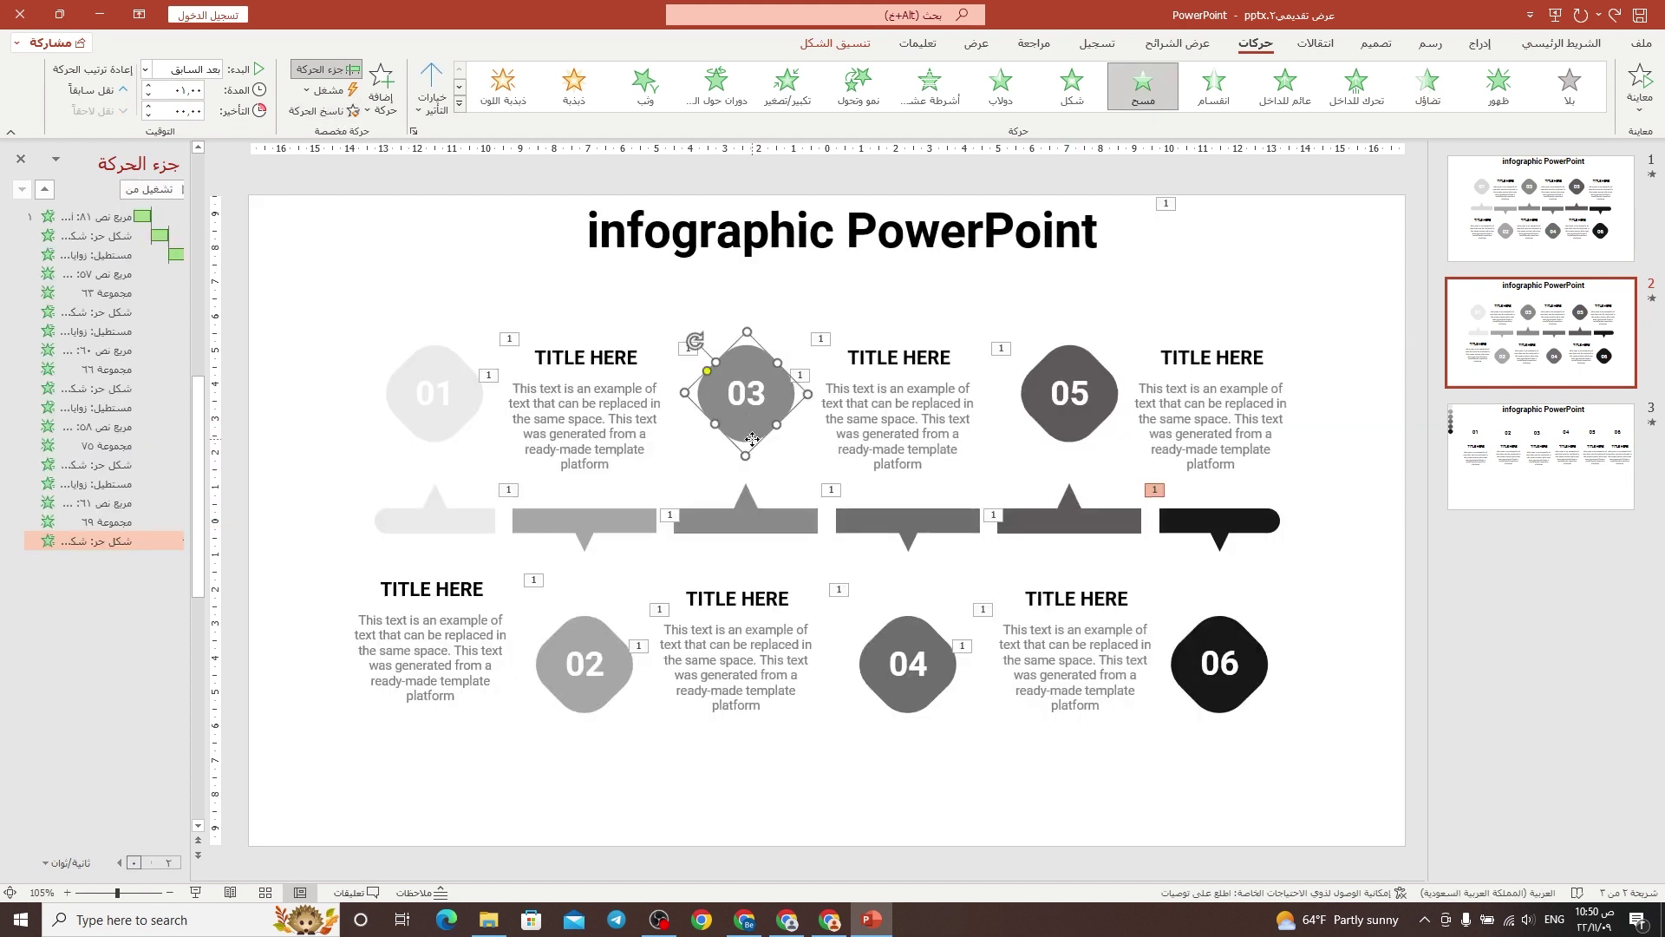
{"action": "left_click", "coordinate": [330, 112]}
{"action": "left_click", "coordinate": [1077, 437]}
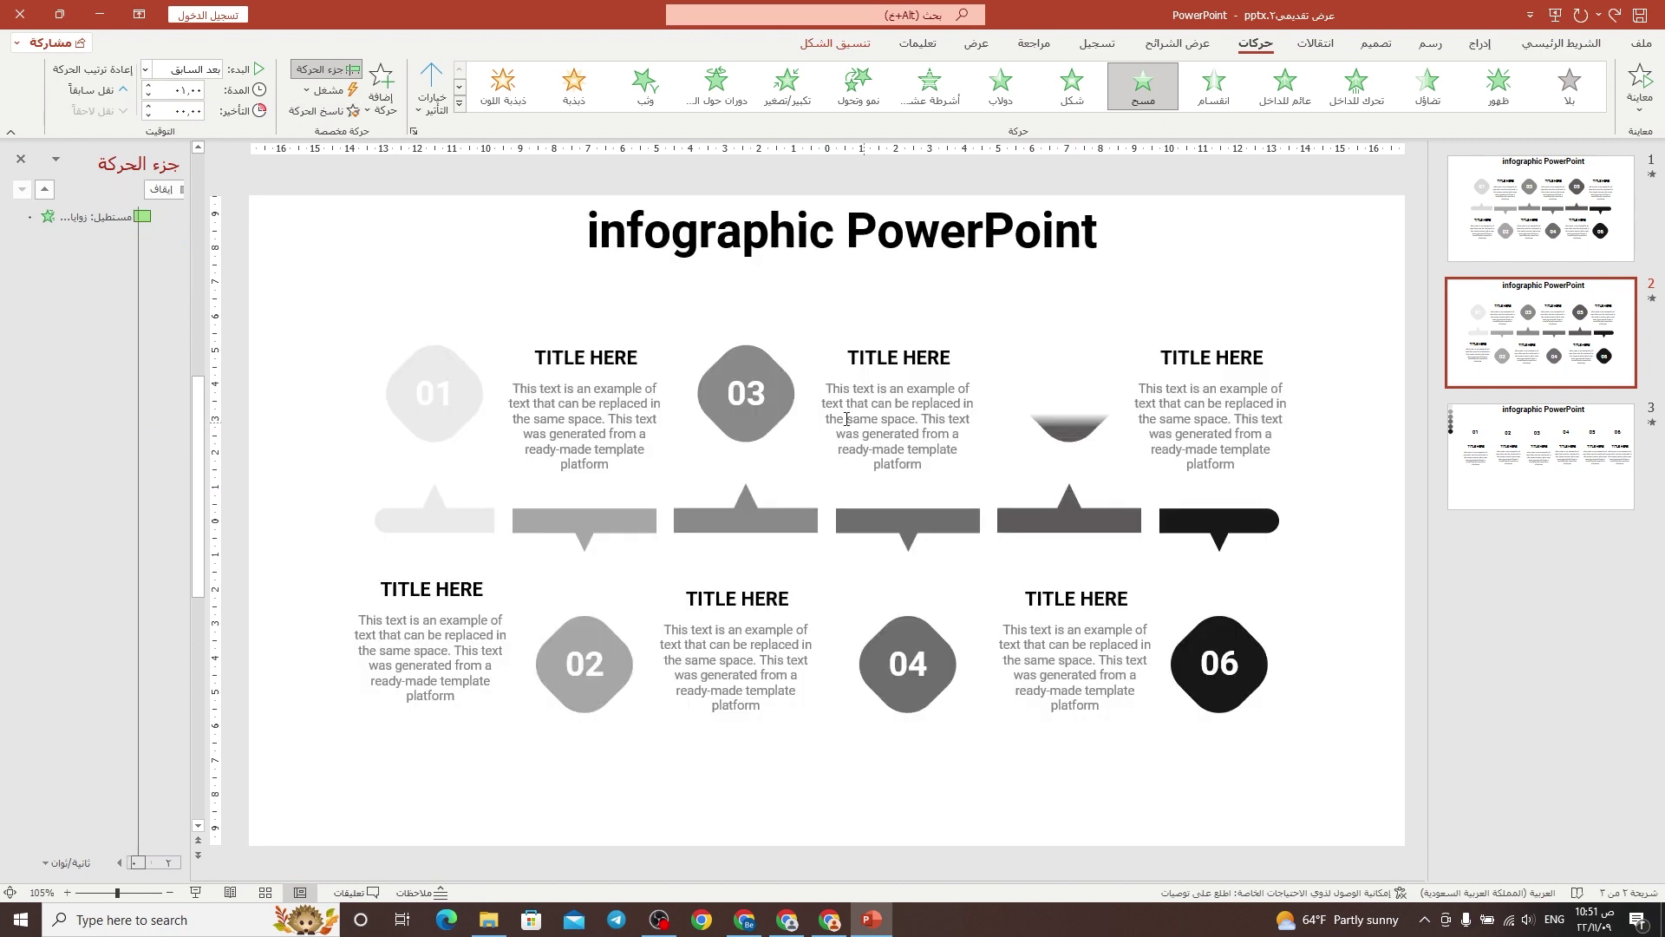
{"action": "left_click", "coordinate": [725, 382]}
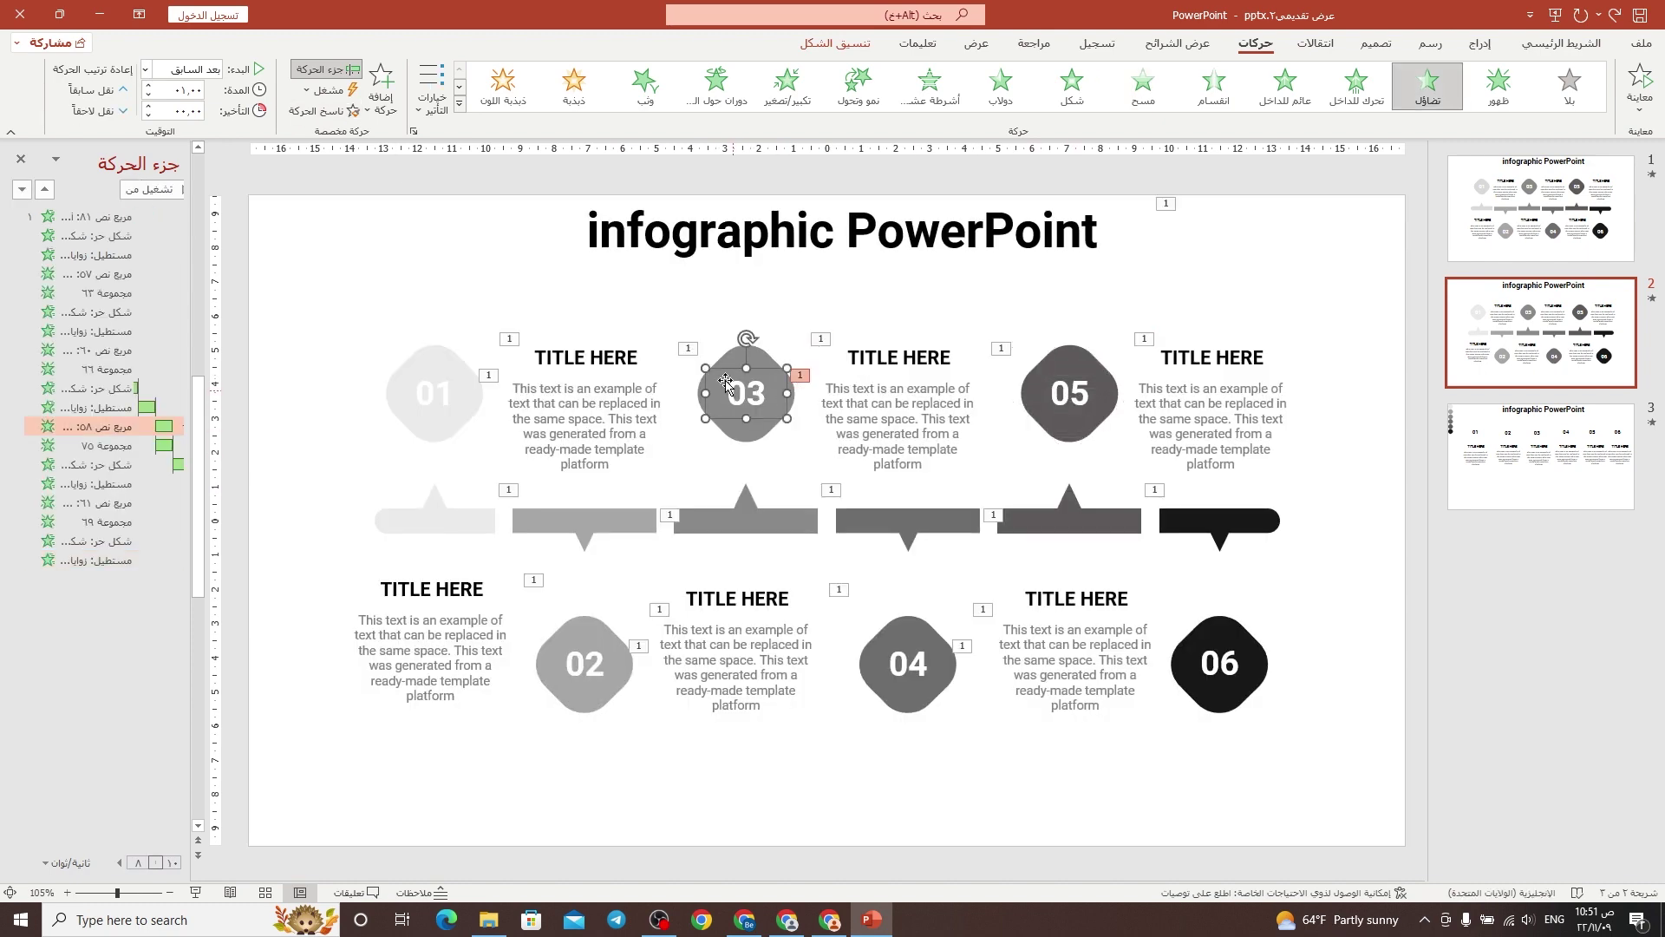
{"action": "left_click", "coordinate": [329, 112]}
{"action": "left_click", "coordinate": [1069, 399]}
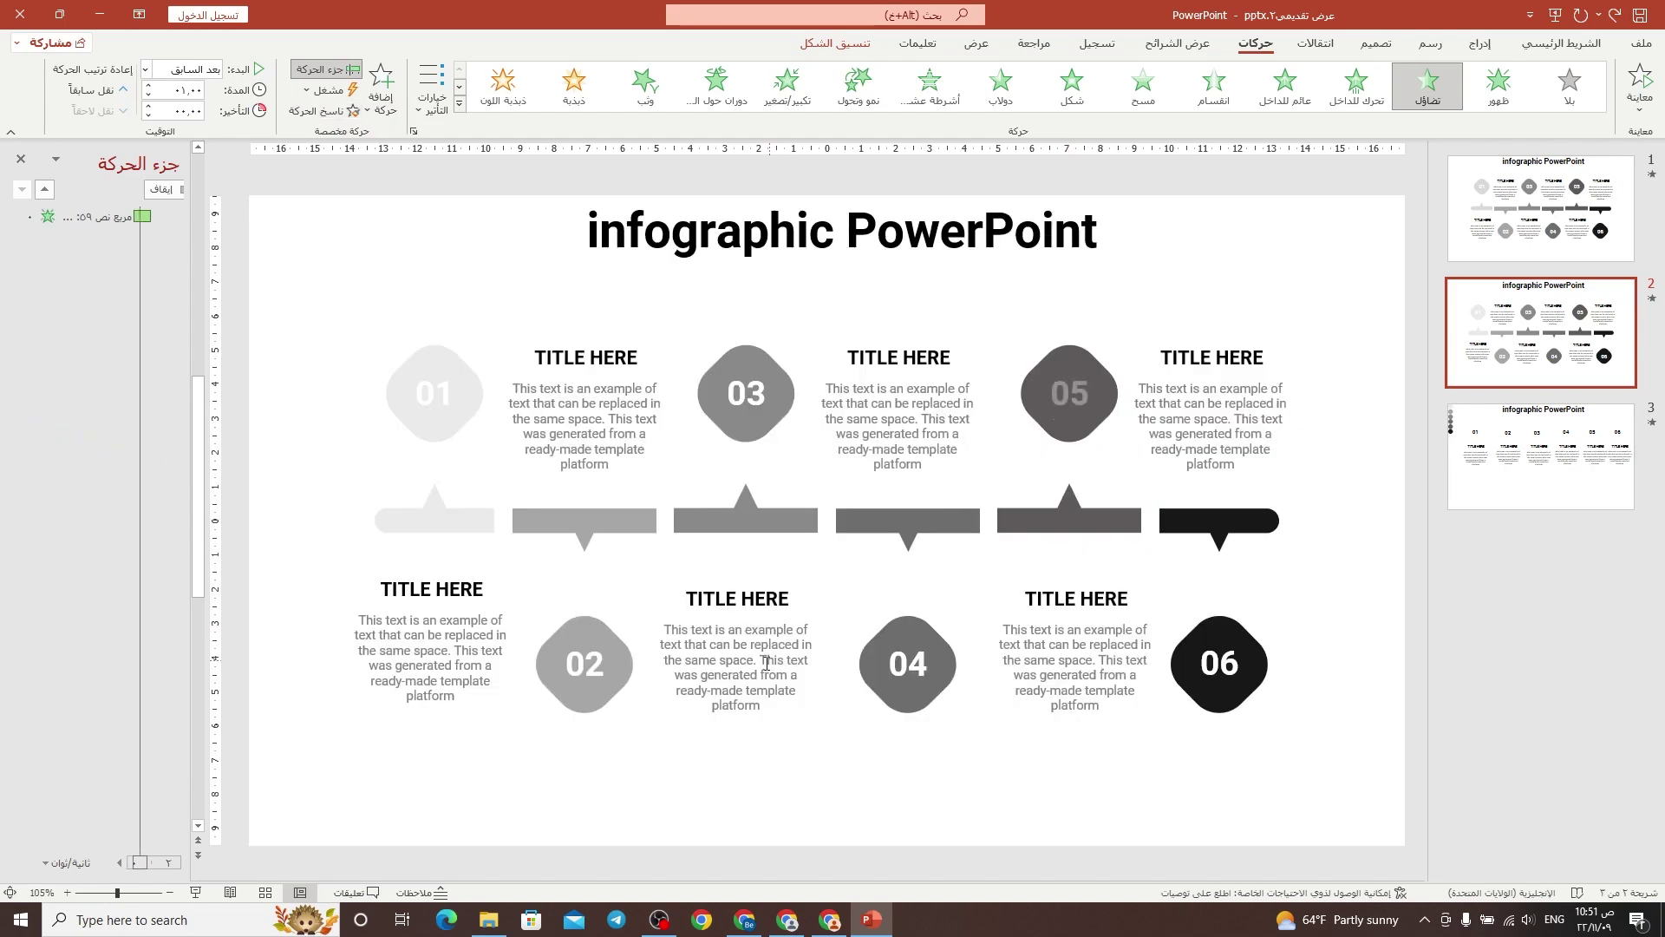
Copy the lower text block animation to the block between 04 and 06, and the bar Wipe to the black end bar.
{"action": "double_click", "coordinate": [708, 691]}
{"action": "left_click", "coordinate": [330, 112]}
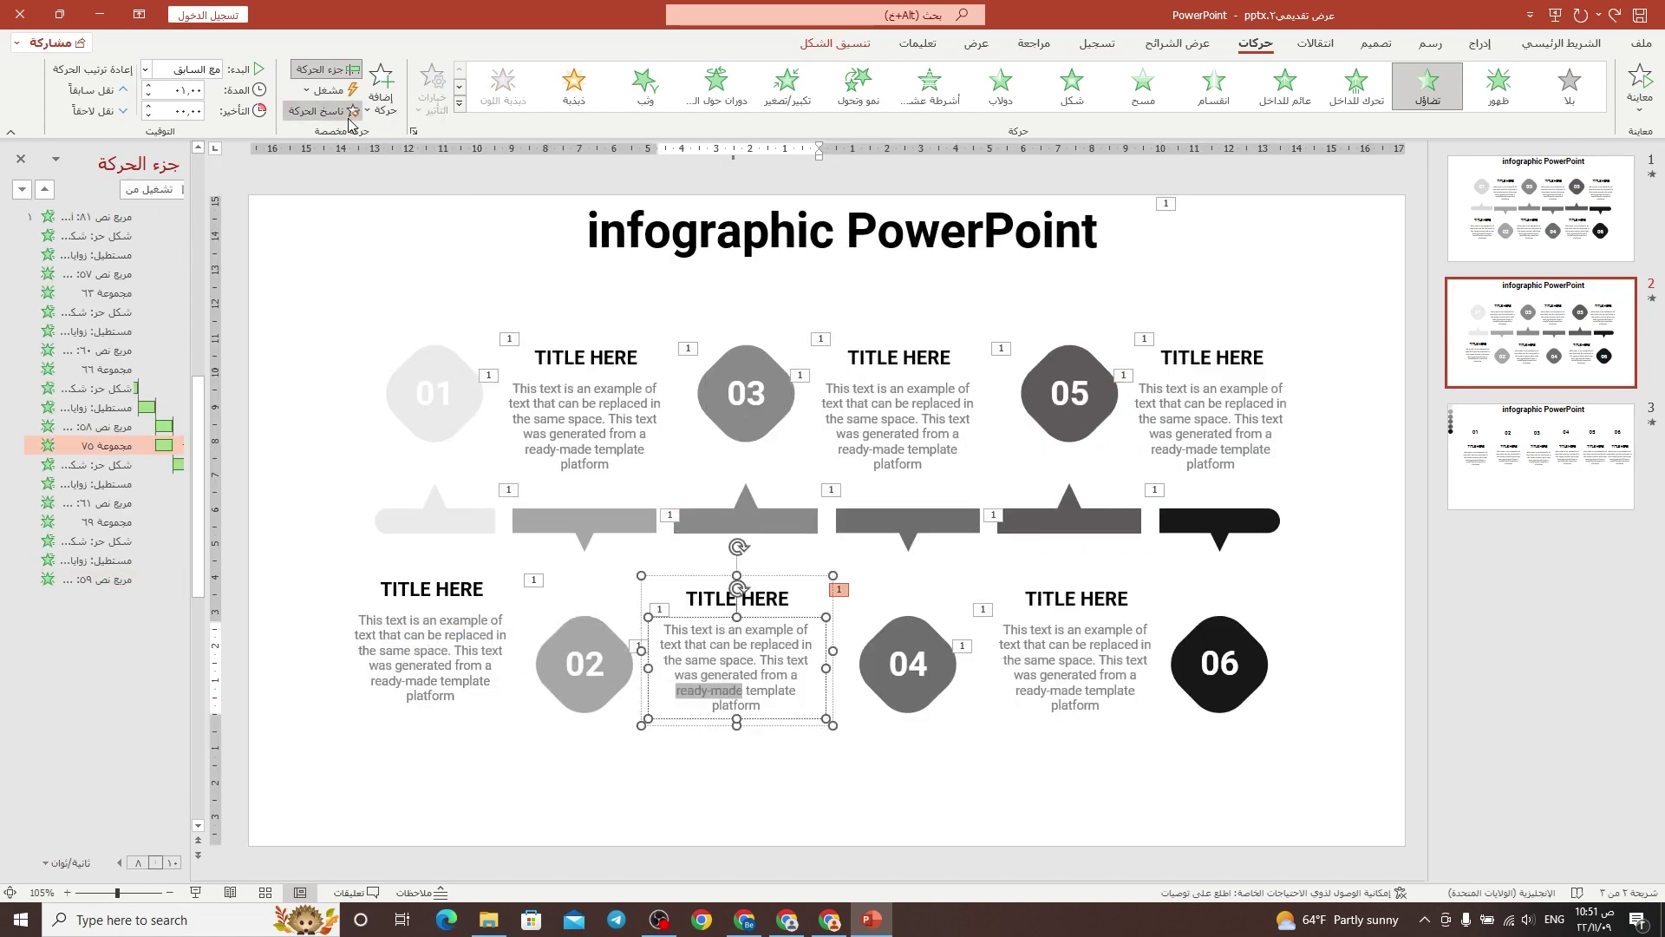
{"action": "left_click", "coordinate": [1090, 625]}
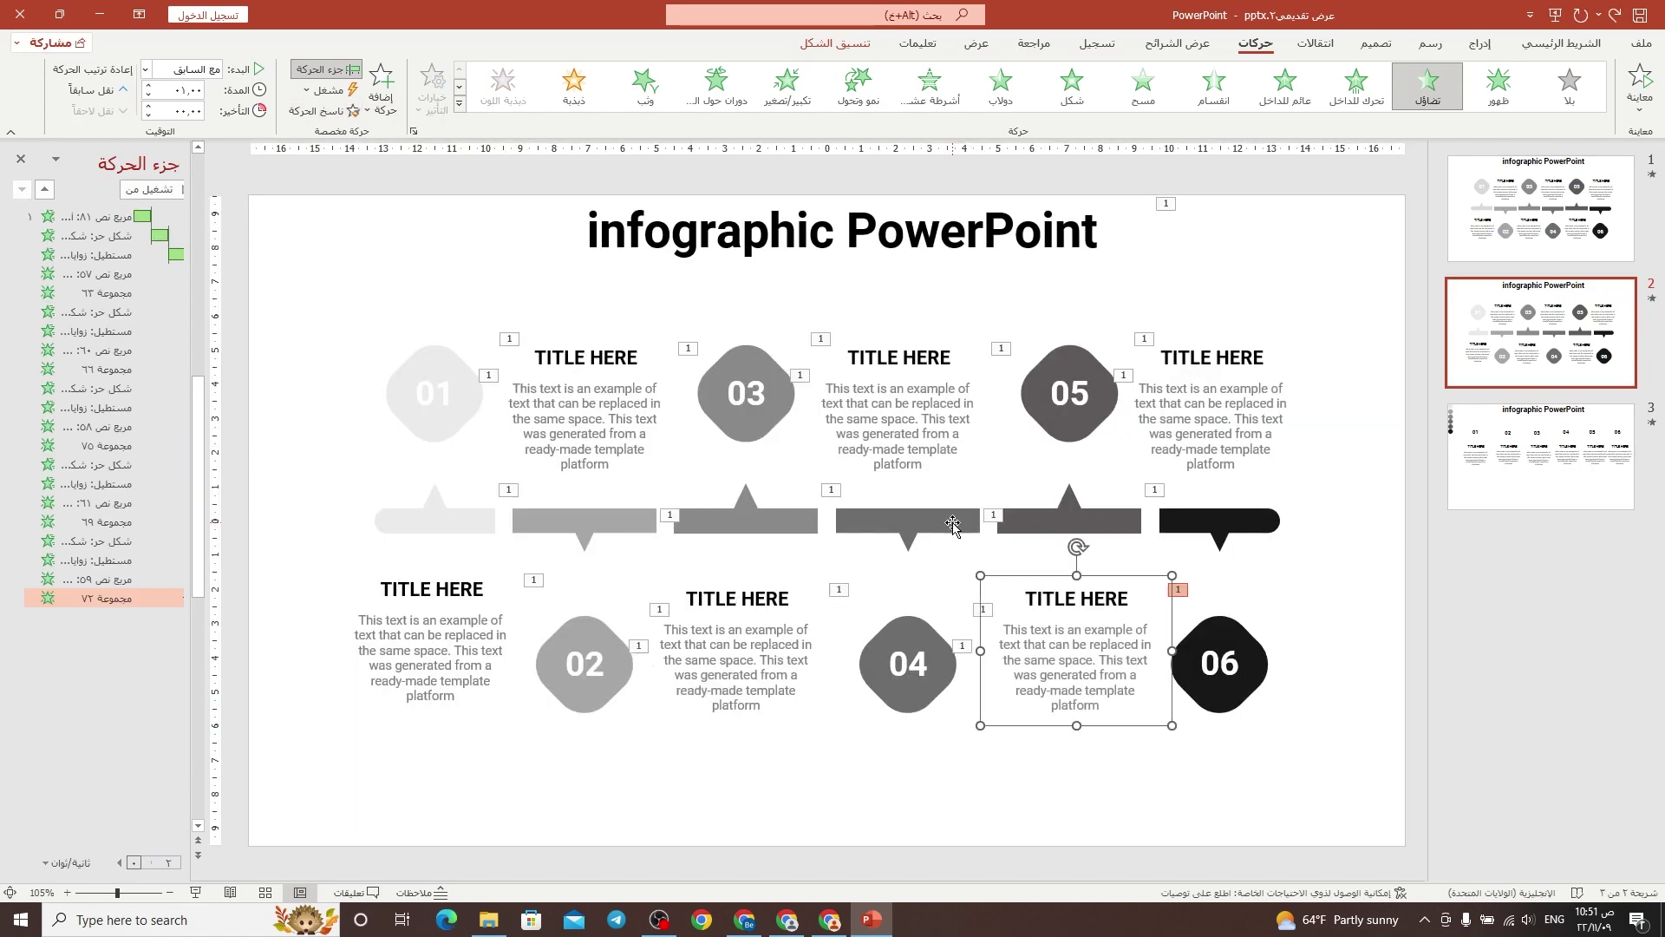
{"action": "left_click", "coordinate": [954, 525]}
{"action": "left_click", "coordinate": [323, 111]}
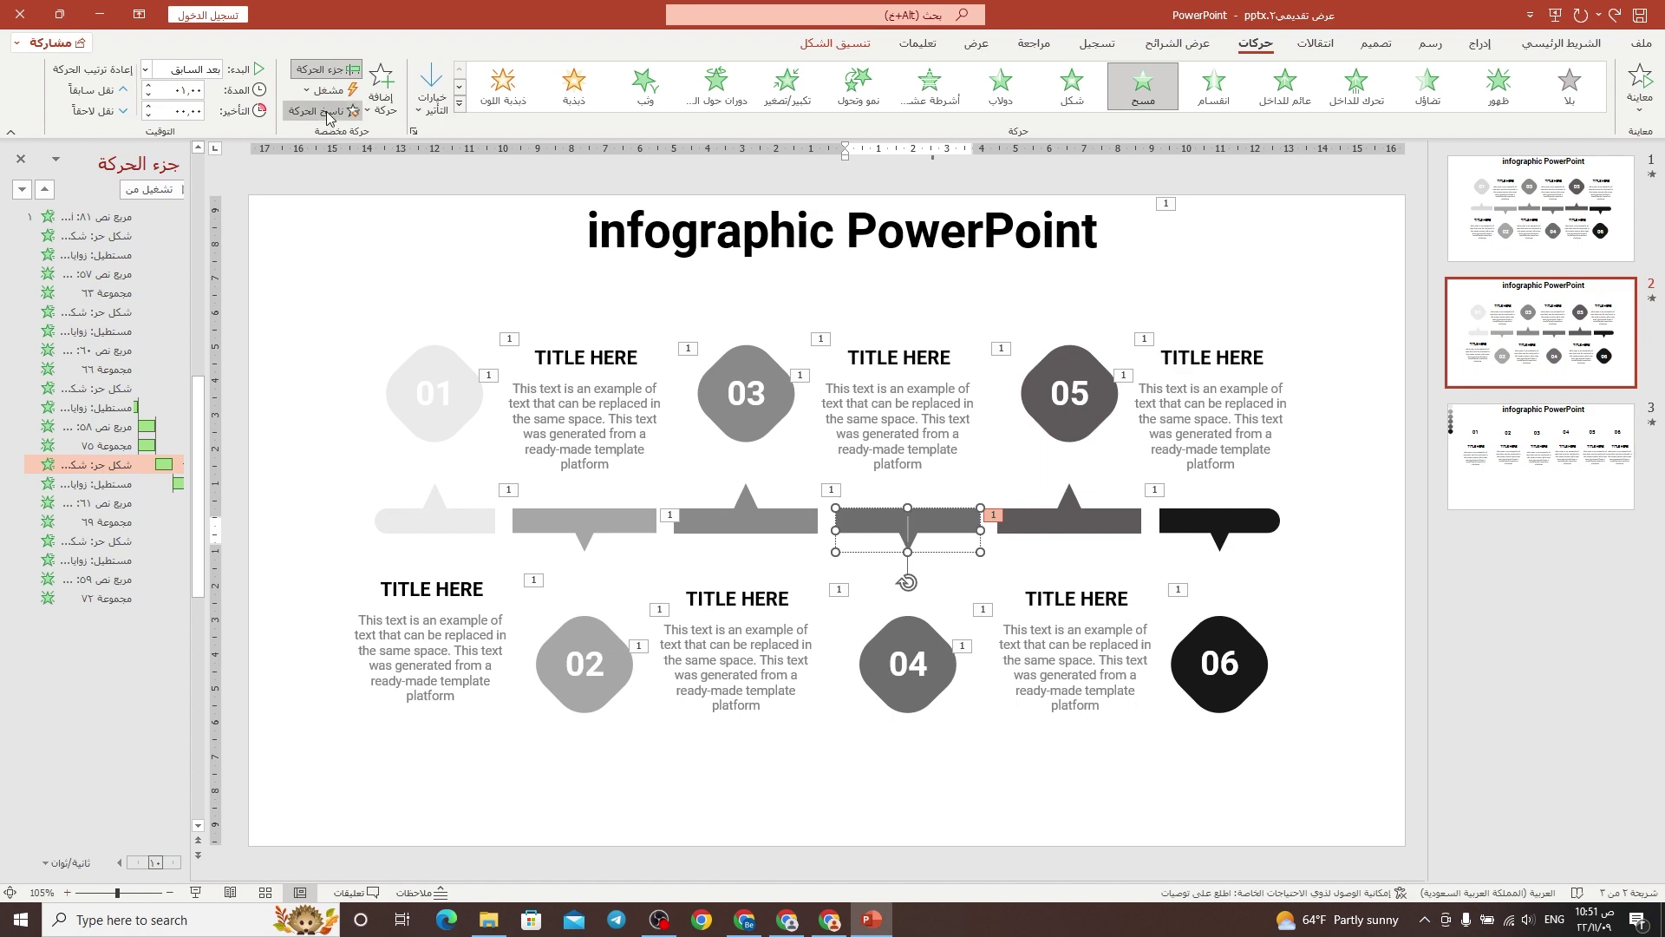
{"action": "left_click", "coordinate": [1237, 520]}
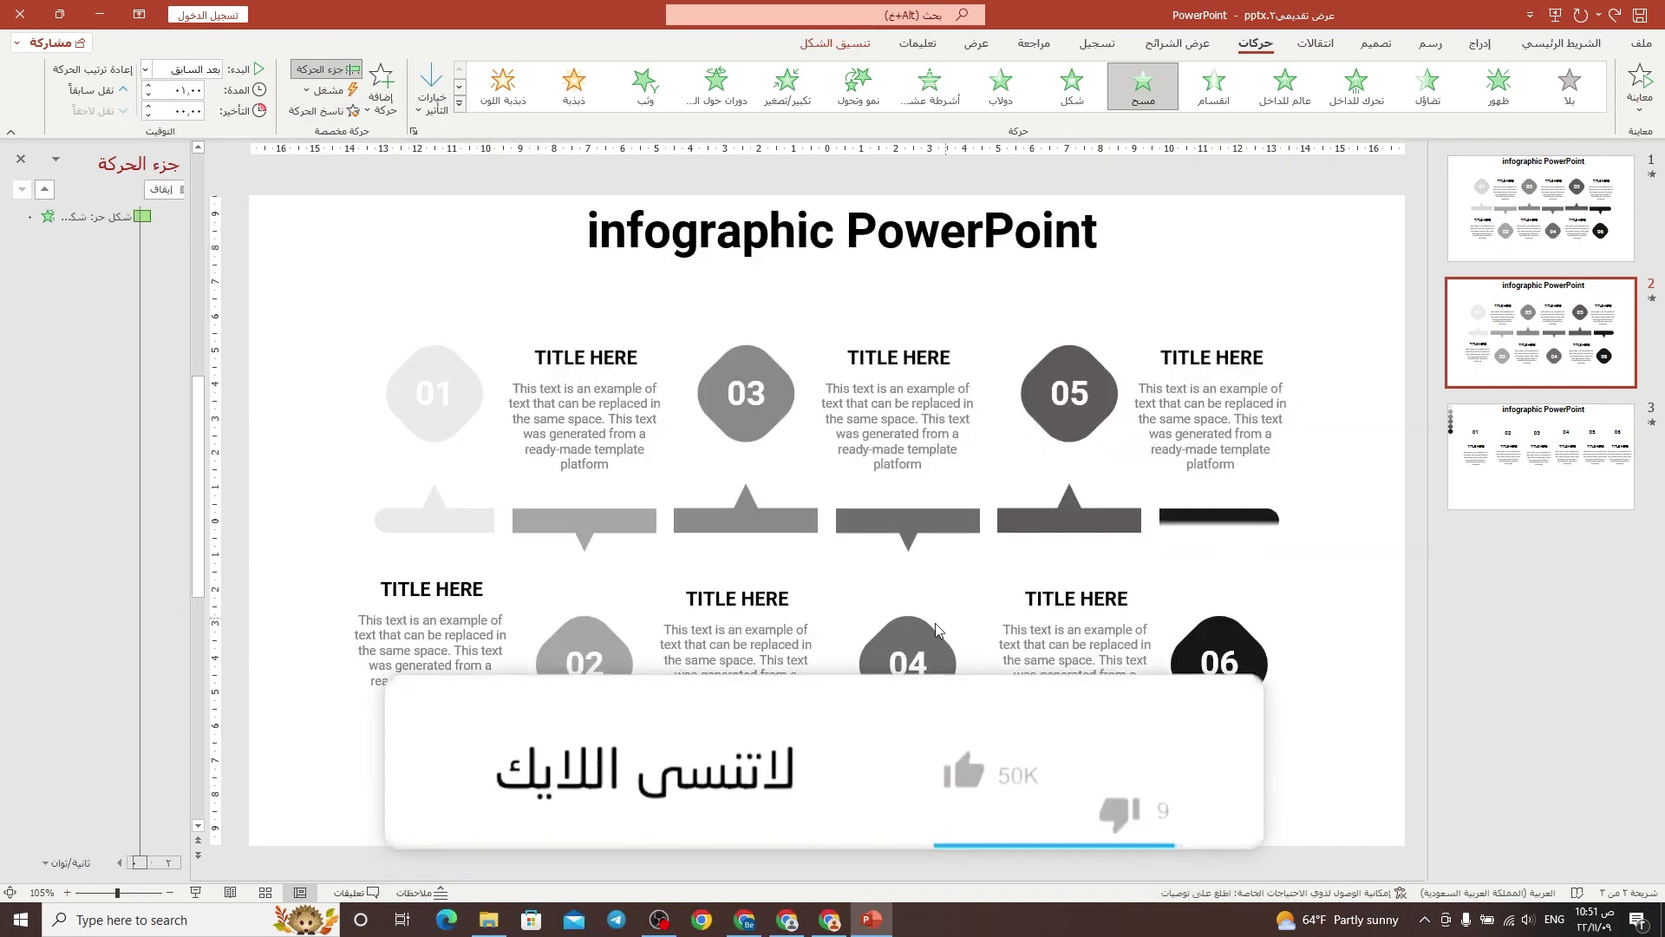
Copy diamond 04's animation onto diamonds 05 and 06, its number's onto 06, and fade the 05 text block.
{"action": "left_click", "coordinate": [909, 622]}
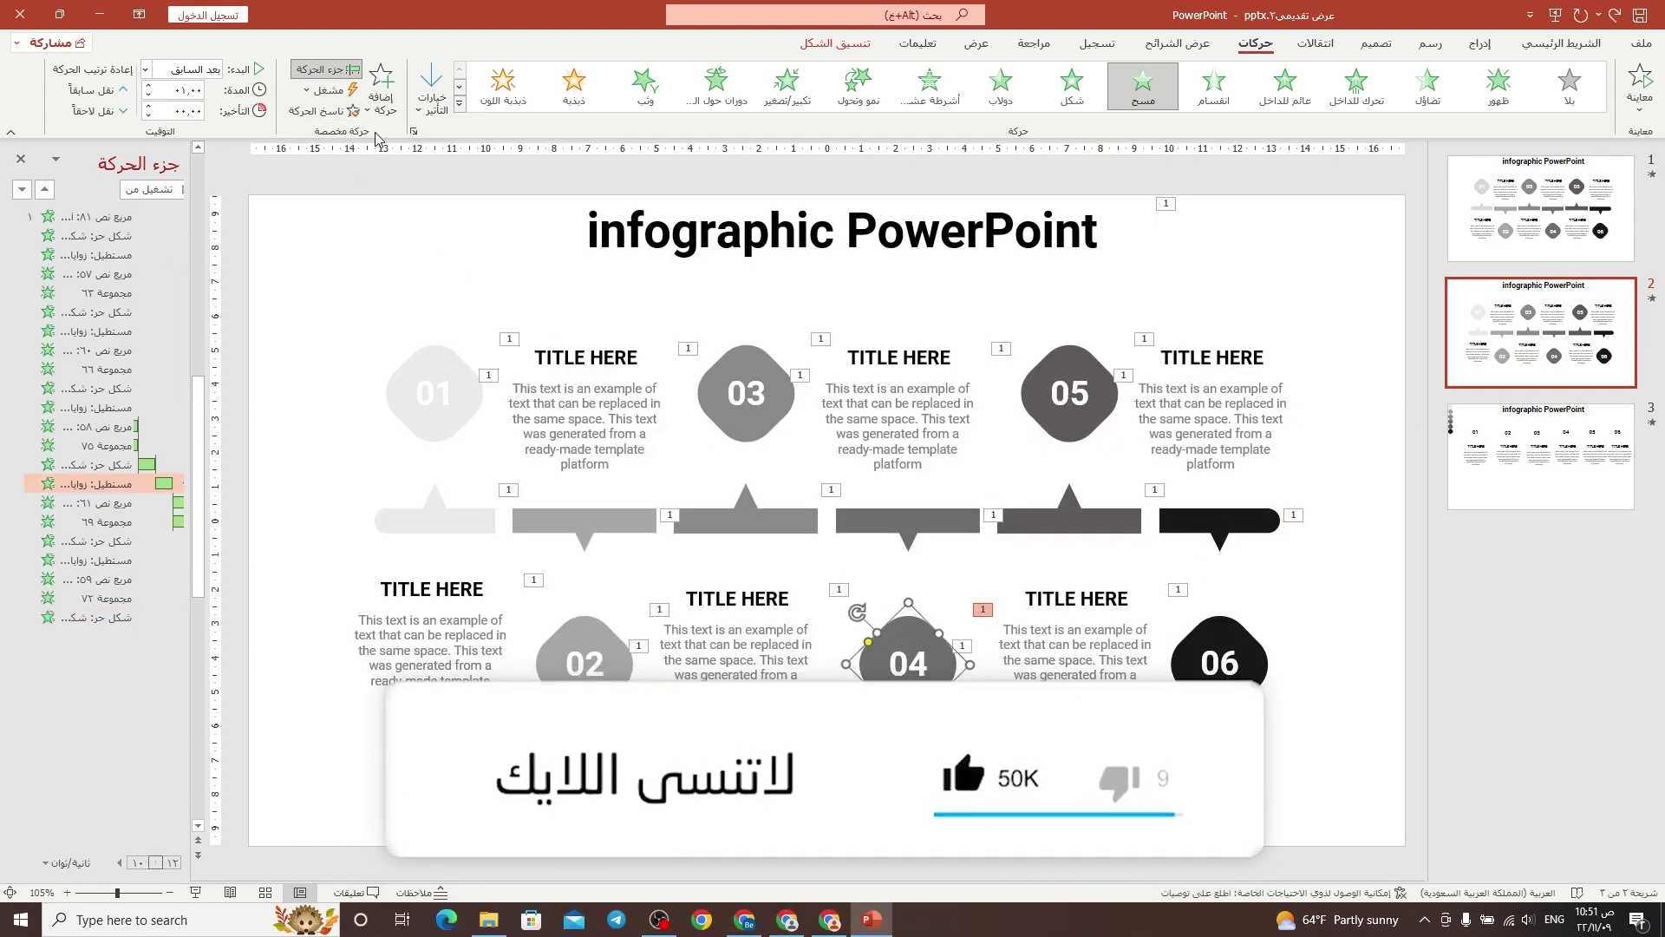
{"action": "left_click", "coordinate": [354, 115]}
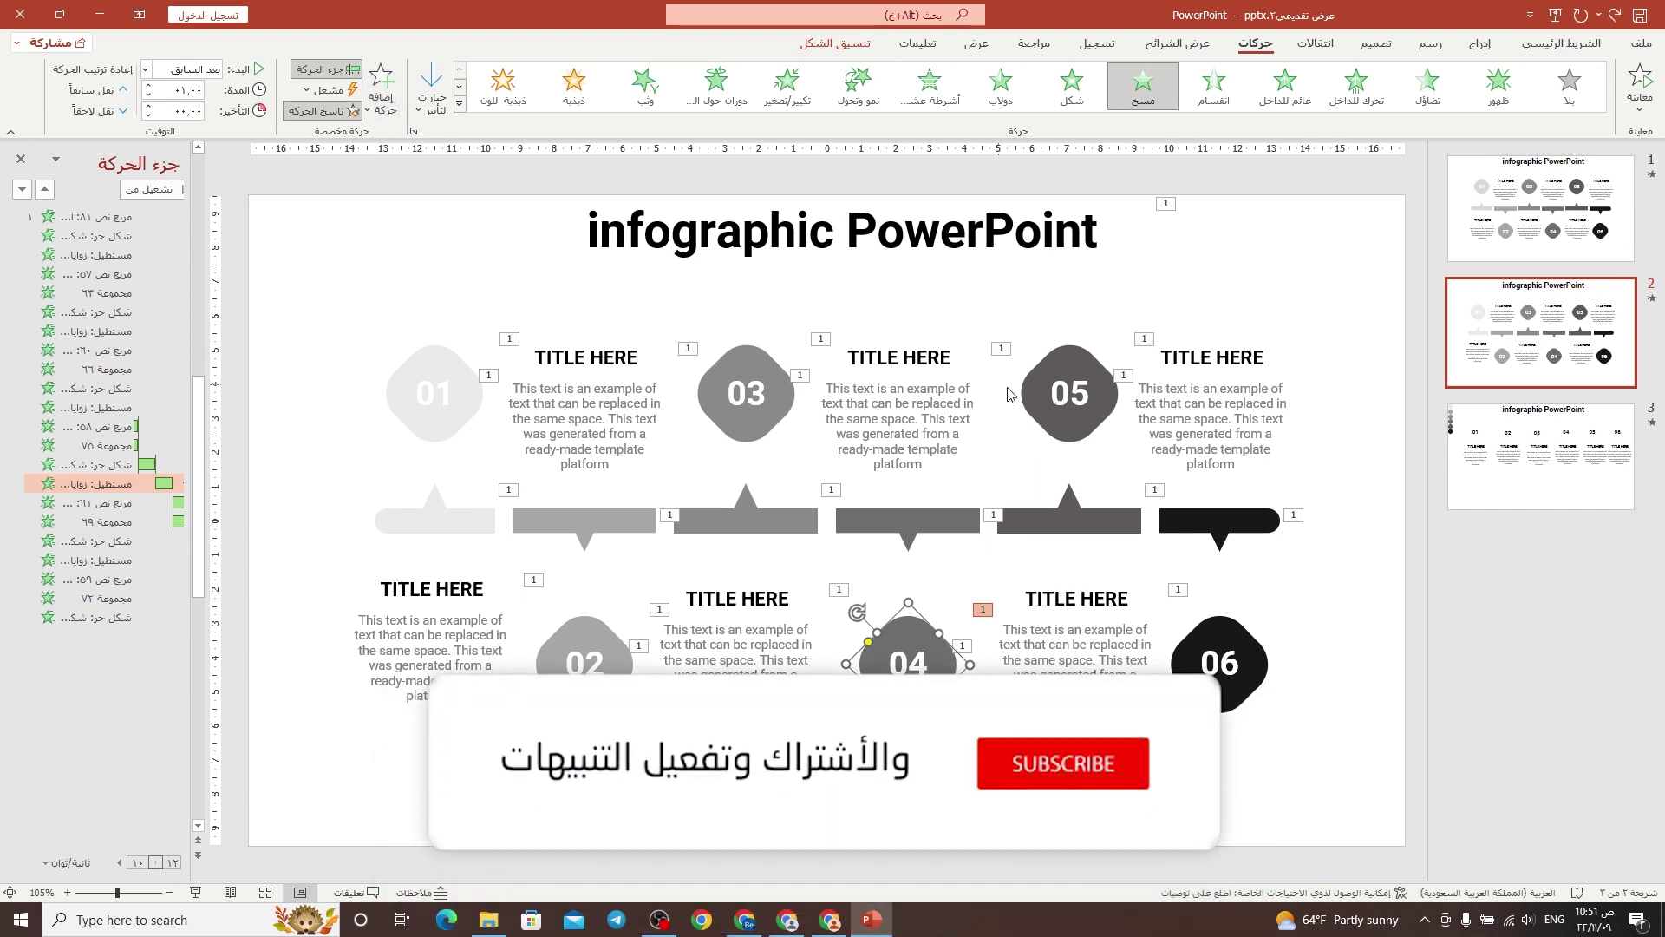
{"action": "left_click", "coordinate": [1091, 414]}
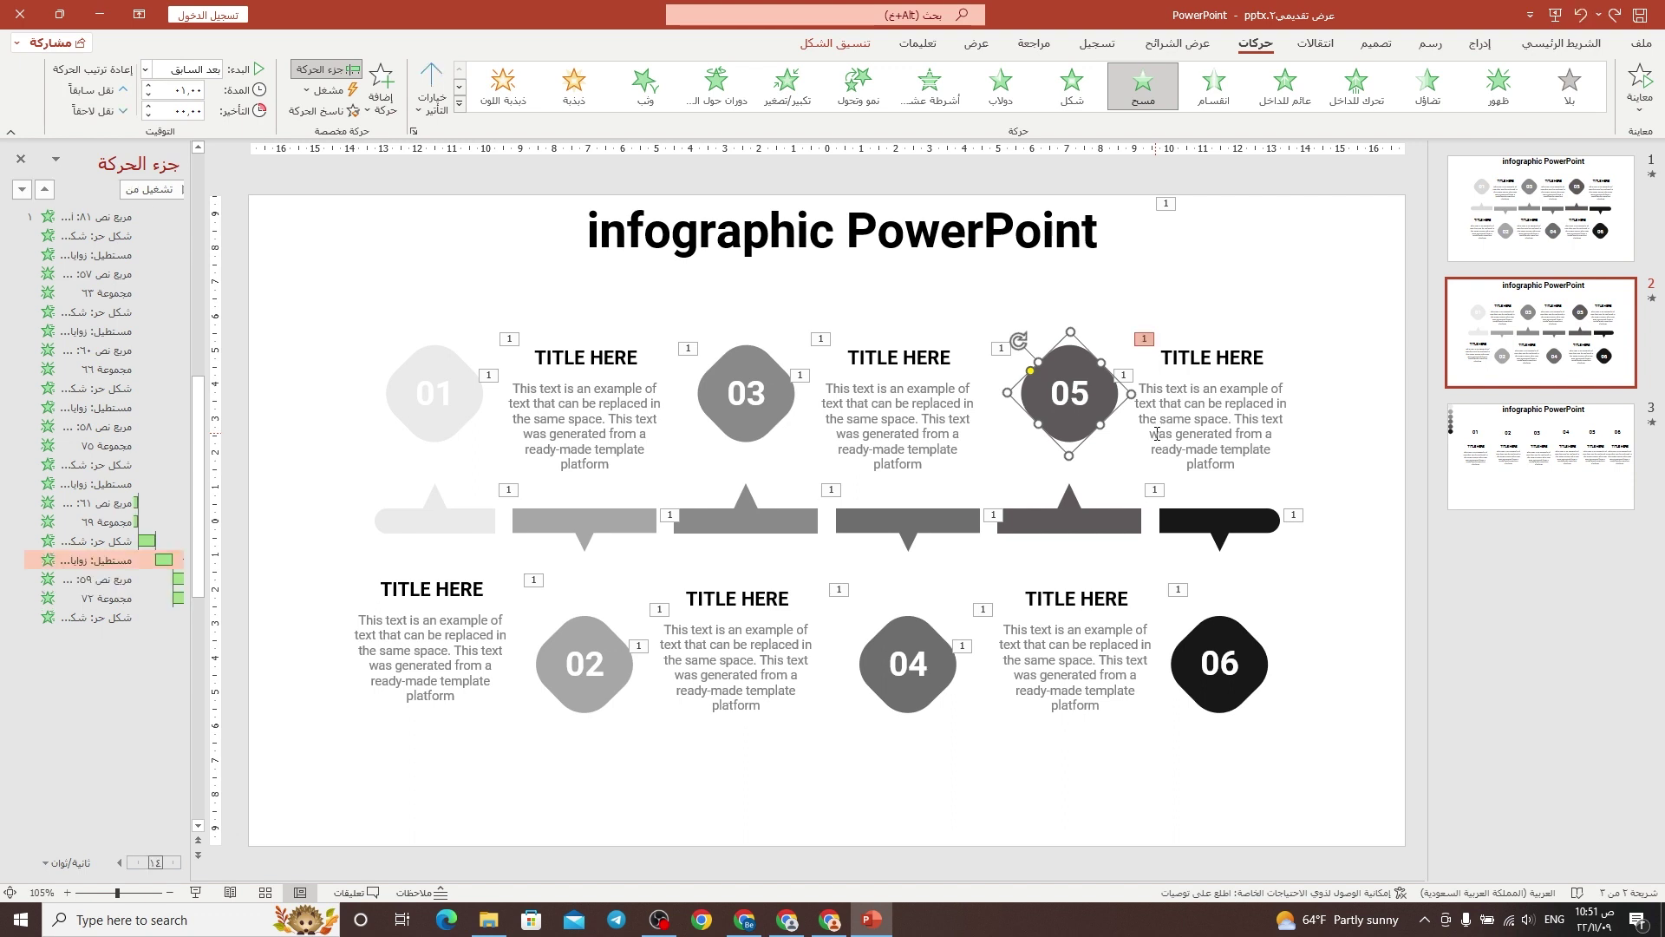
{"action": "left_click", "coordinate": [909, 623]}
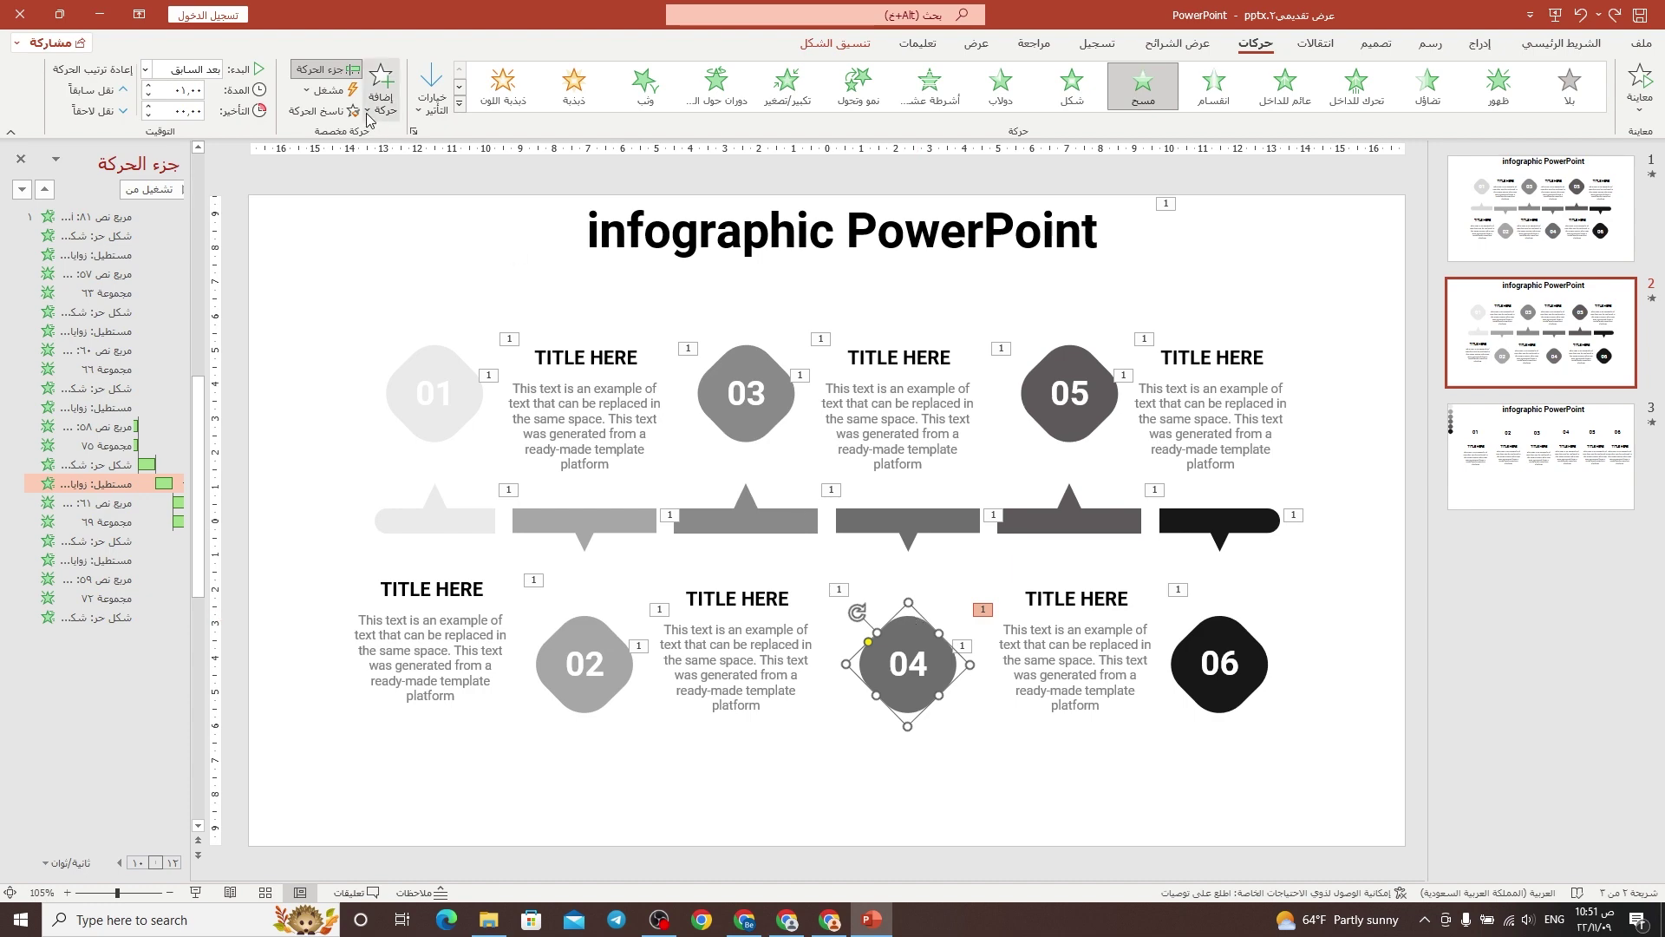
{"action": "left_click", "coordinate": [323, 111]}
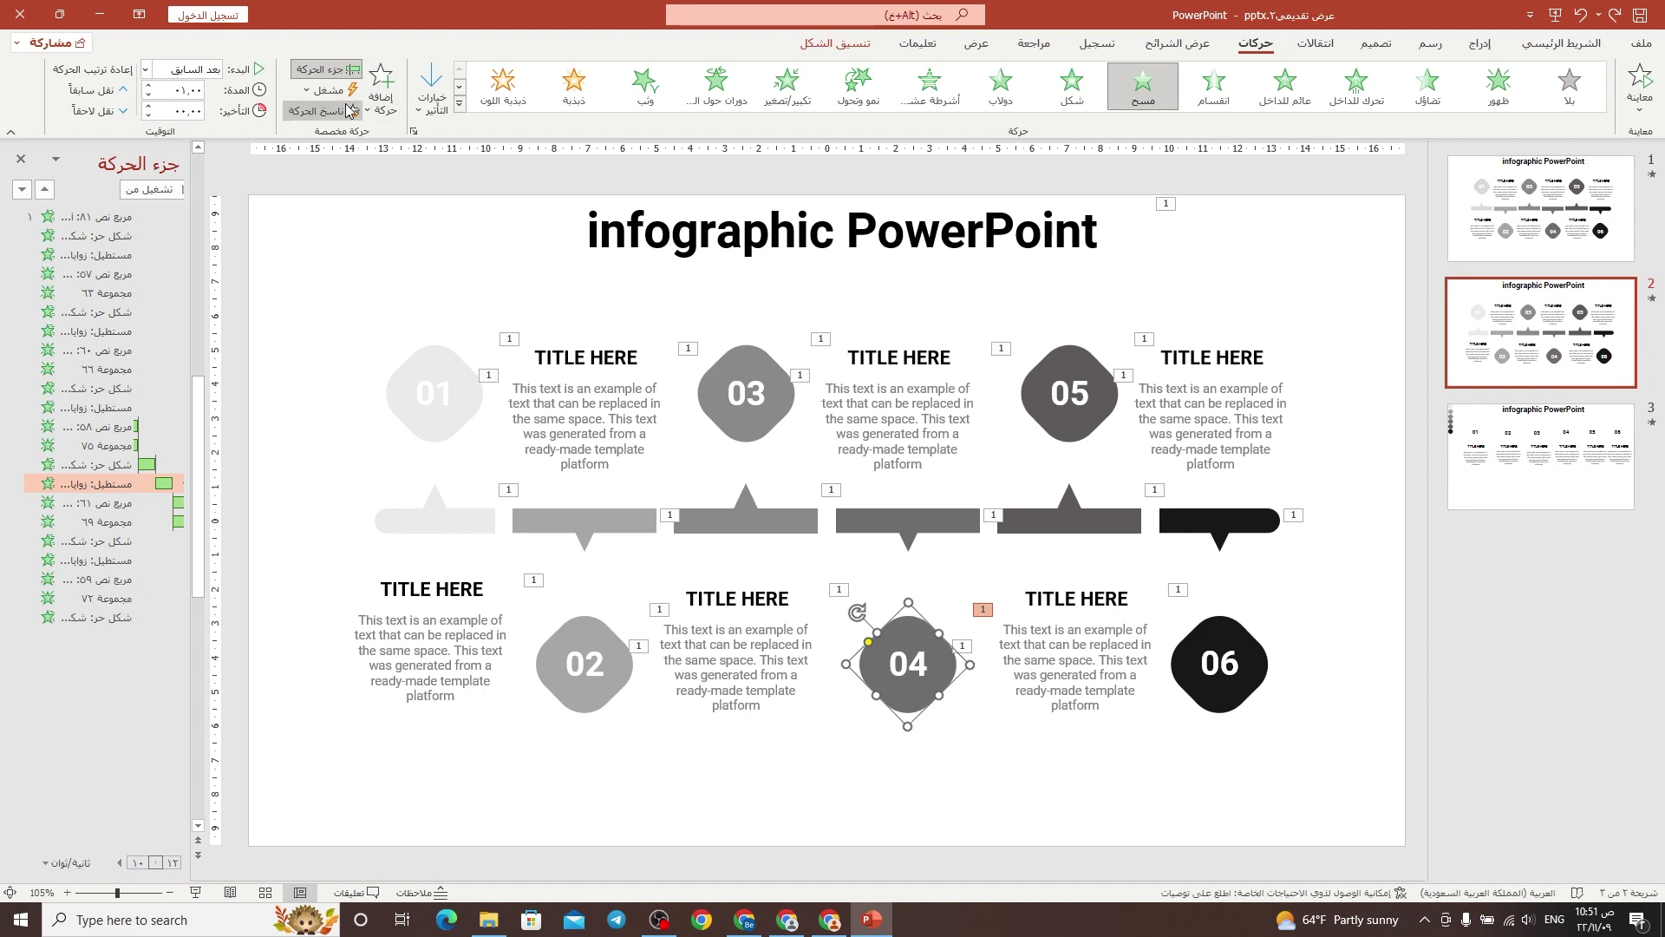
{"action": "left_click", "coordinate": [1232, 624]}
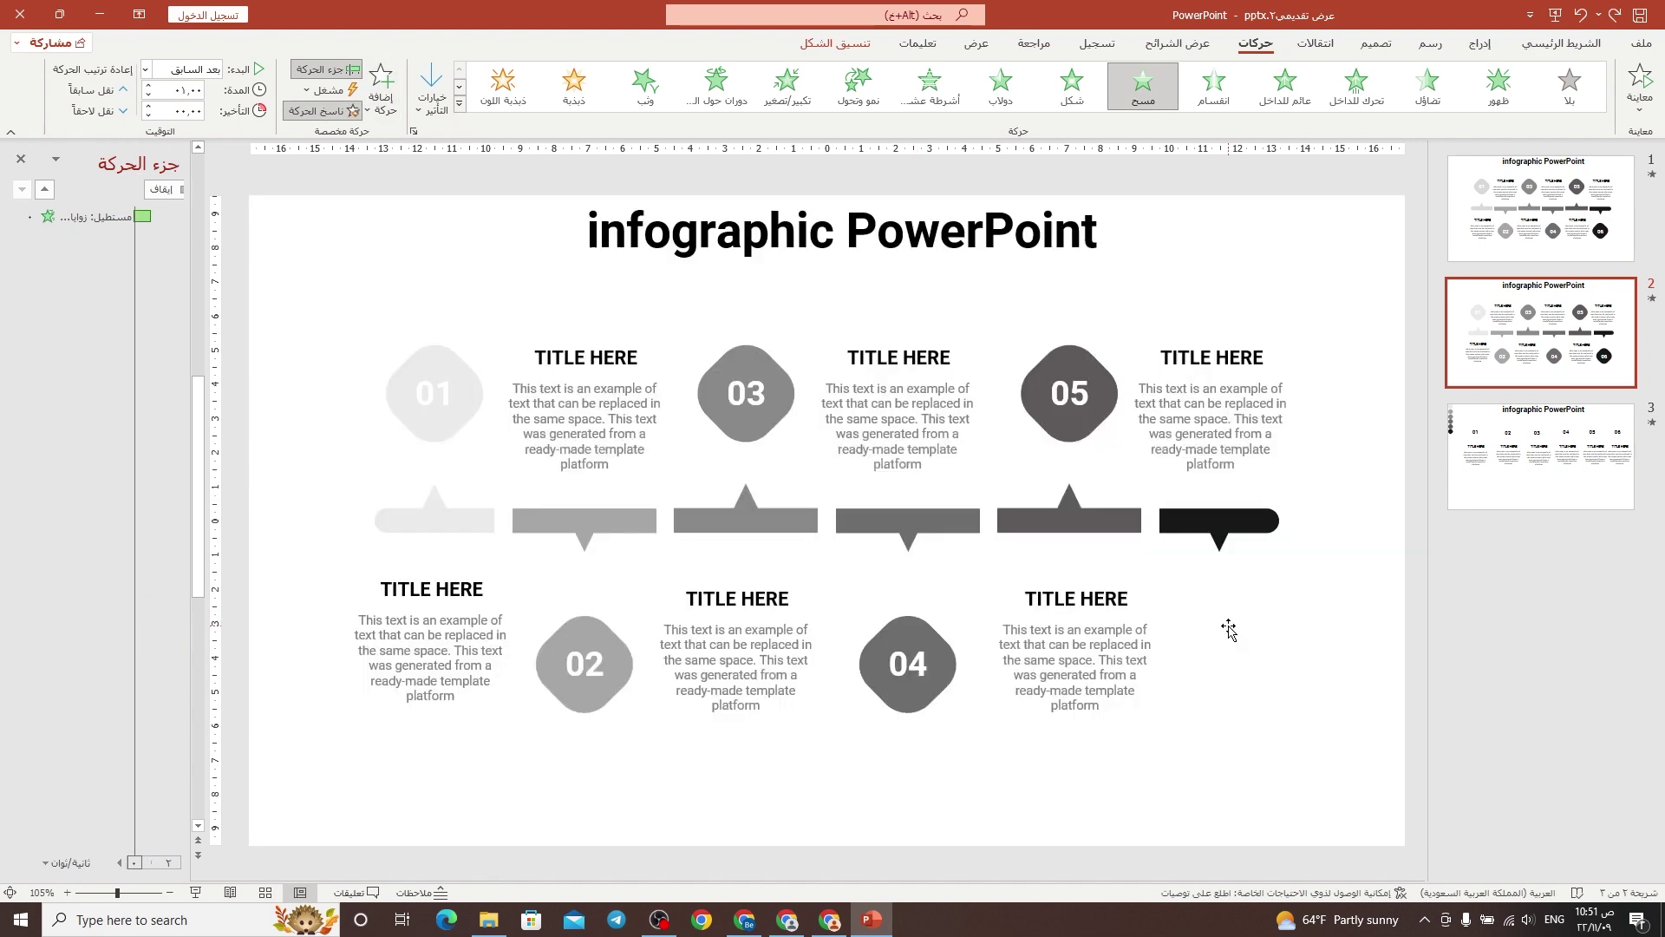
{"action": "left_click", "coordinate": [909, 664]}
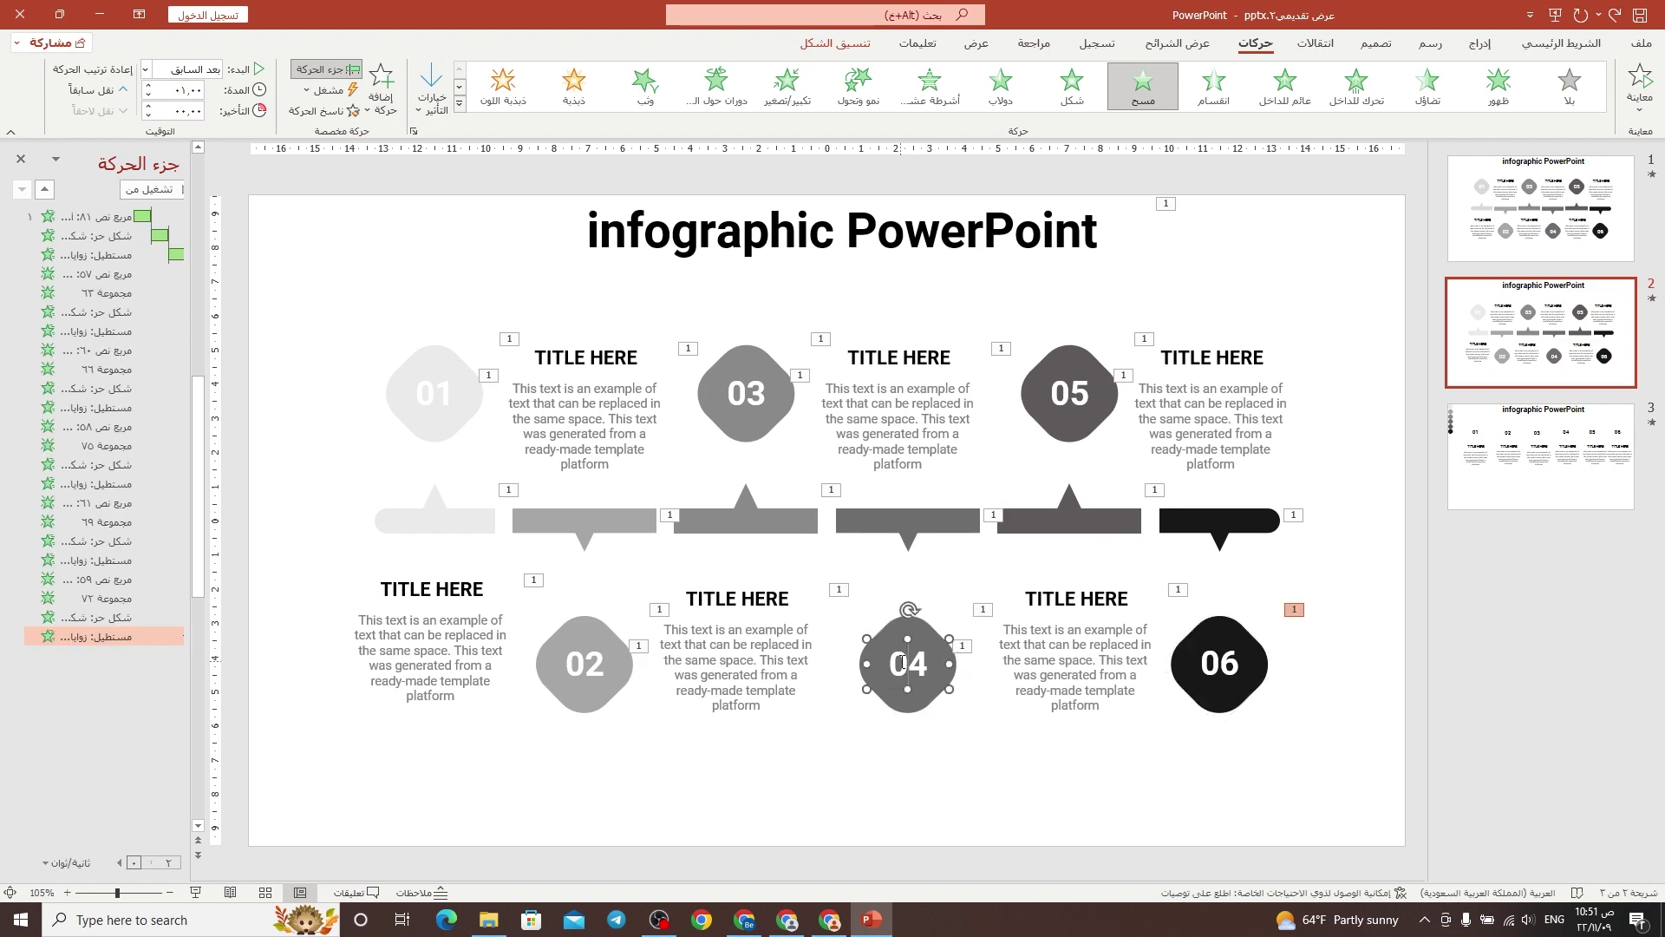
{"action": "left_click", "coordinate": [326, 112]}
{"action": "left_click", "coordinate": [1220, 668]}
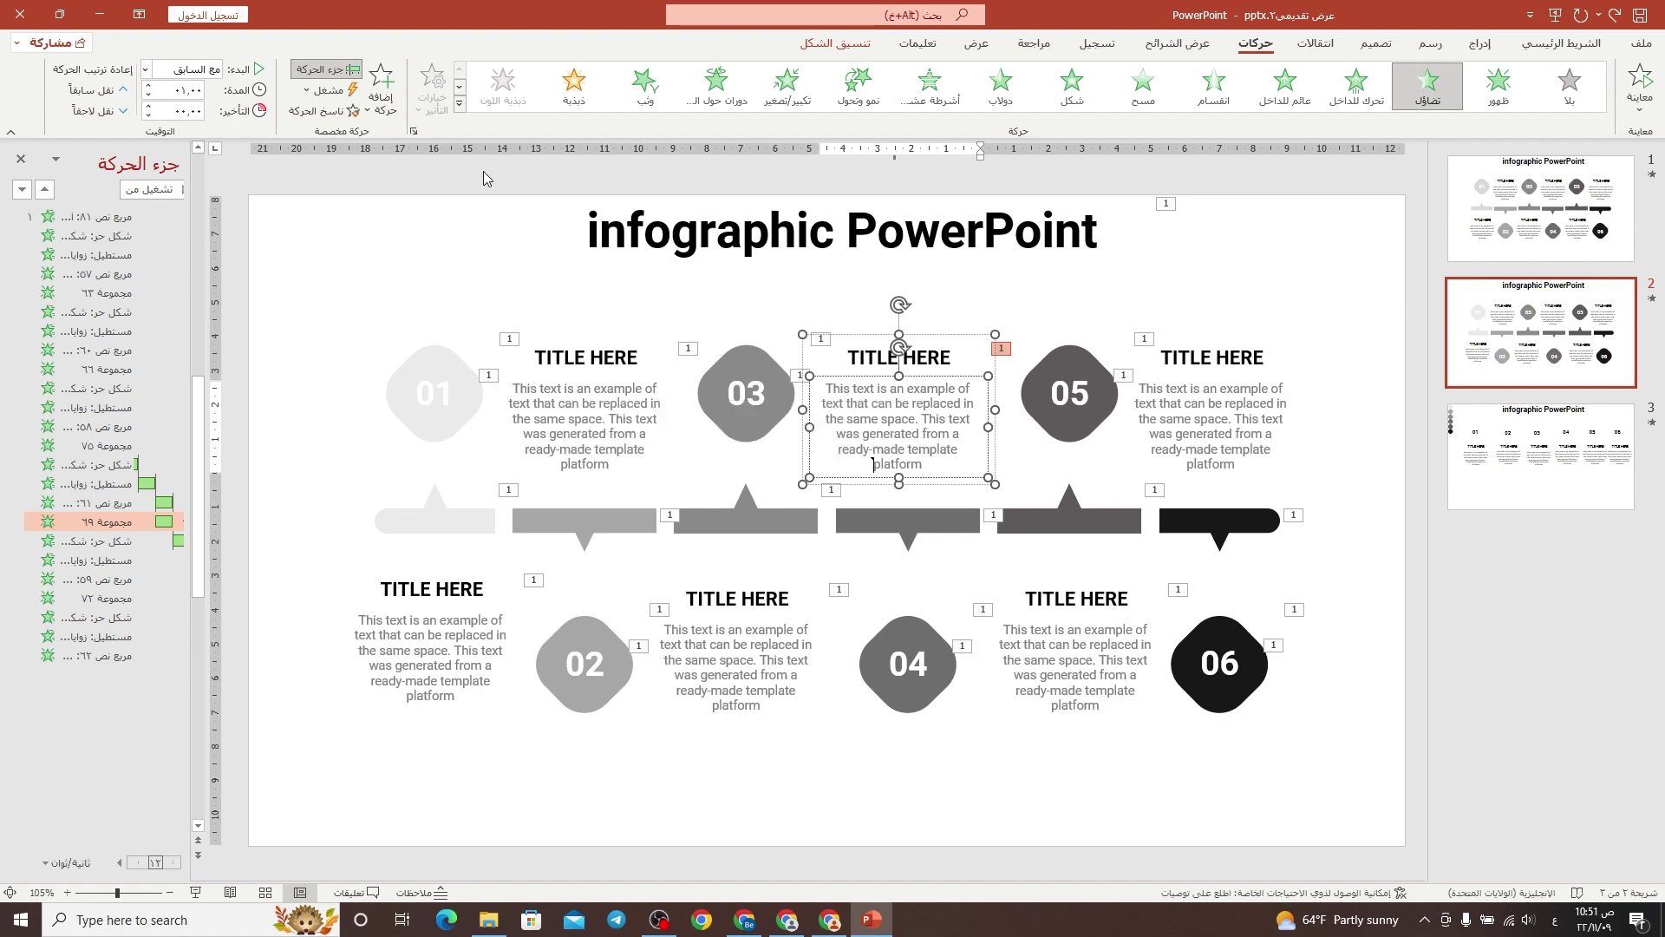
{"action": "left_click", "coordinate": [1247, 403]}
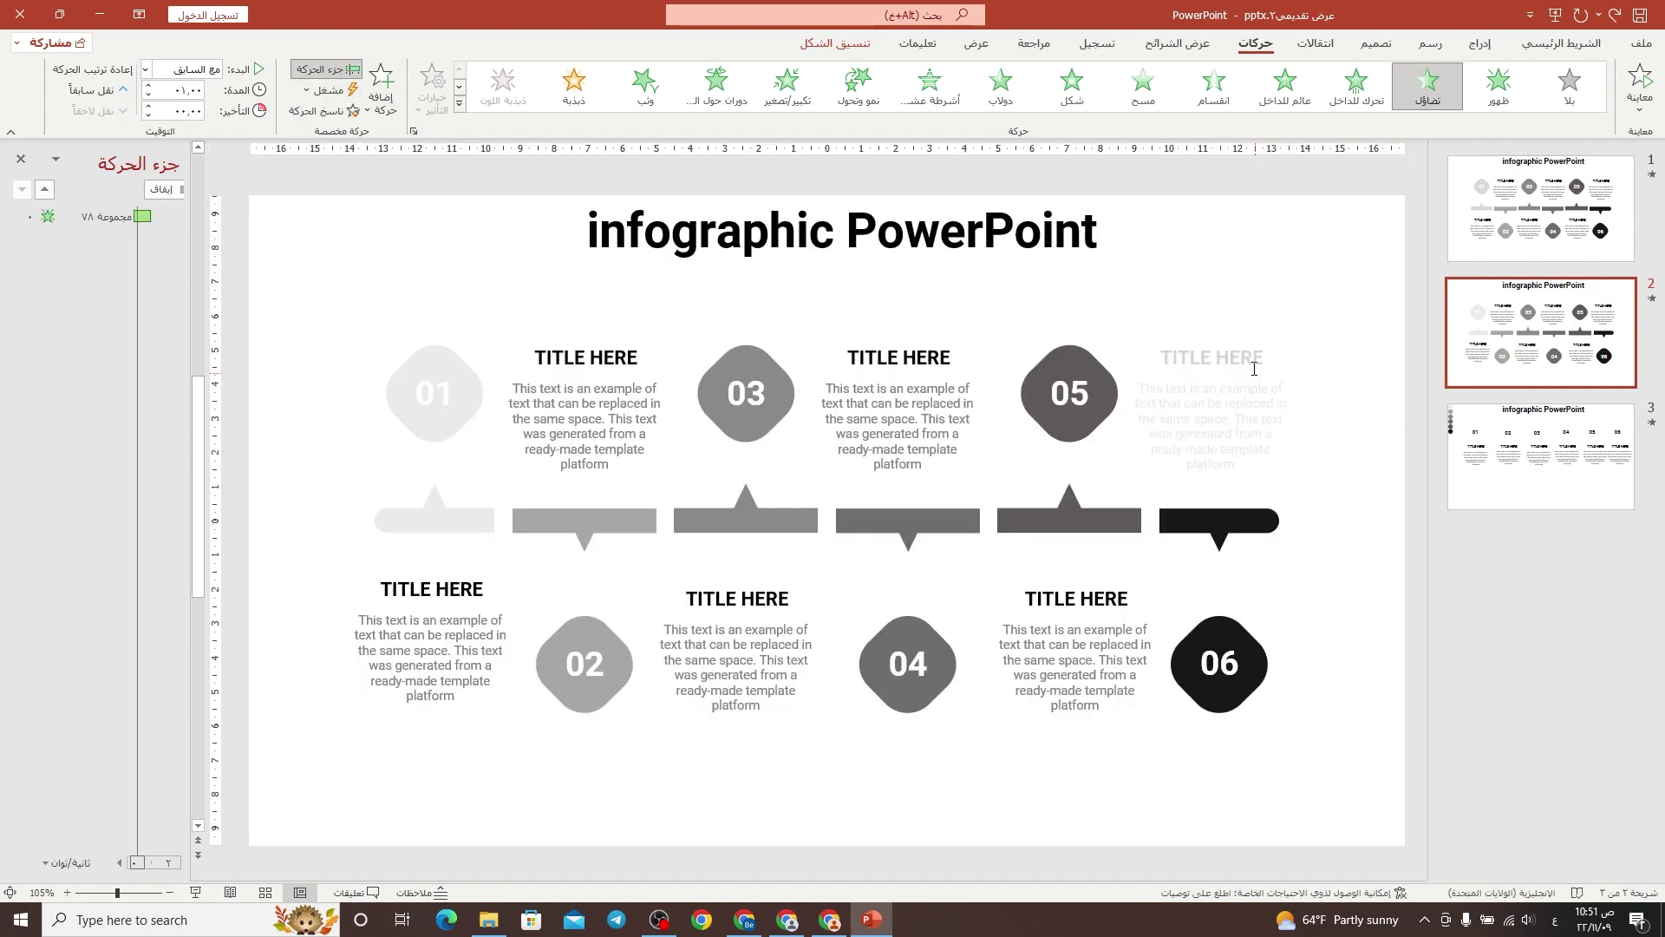
{"action": "left_click", "coordinate": [399, 255]}
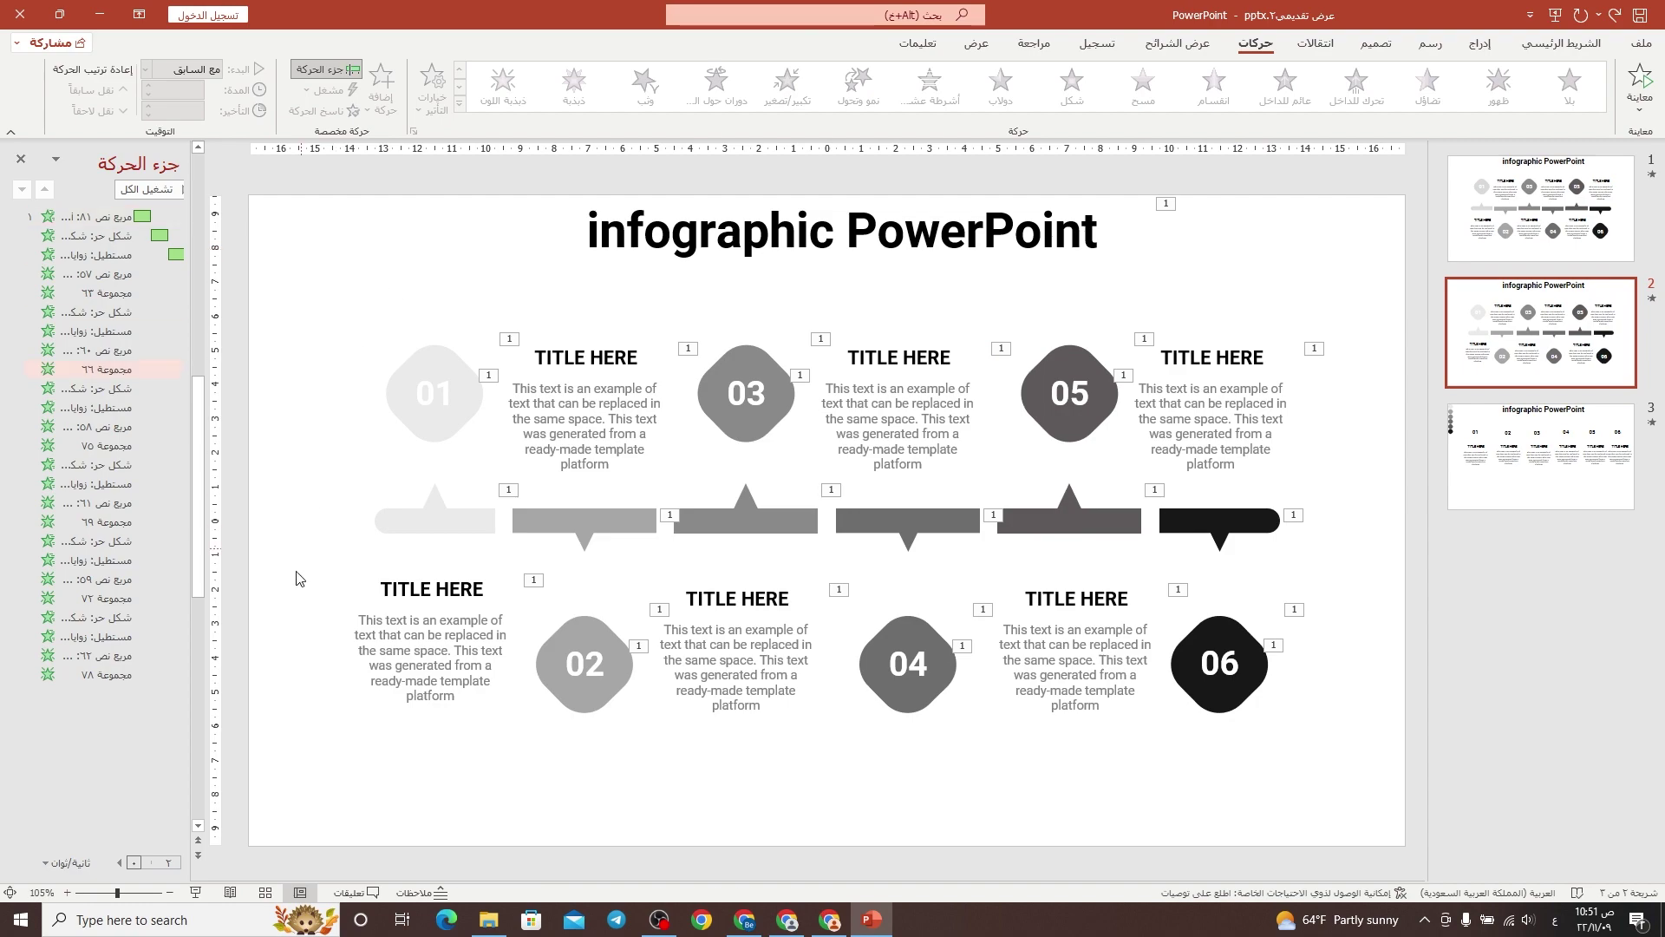
Start the slide show from the current timeline slide using the status-bar Slide Show button.
{"action": "left_click", "coordinate": [194, 894]}
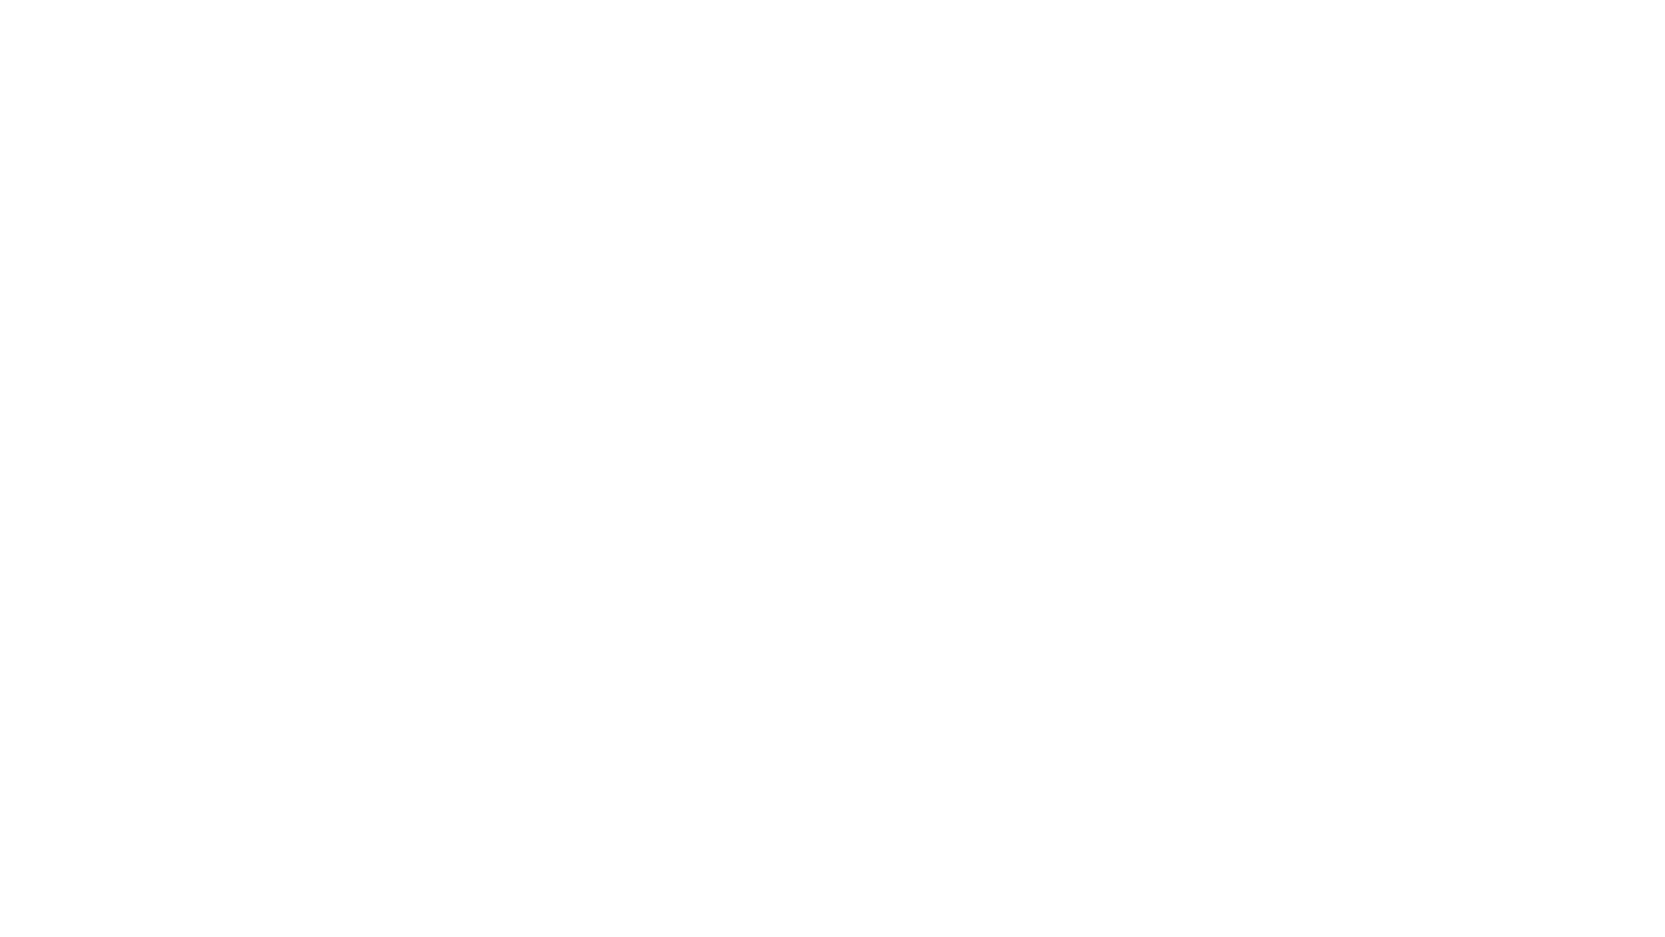